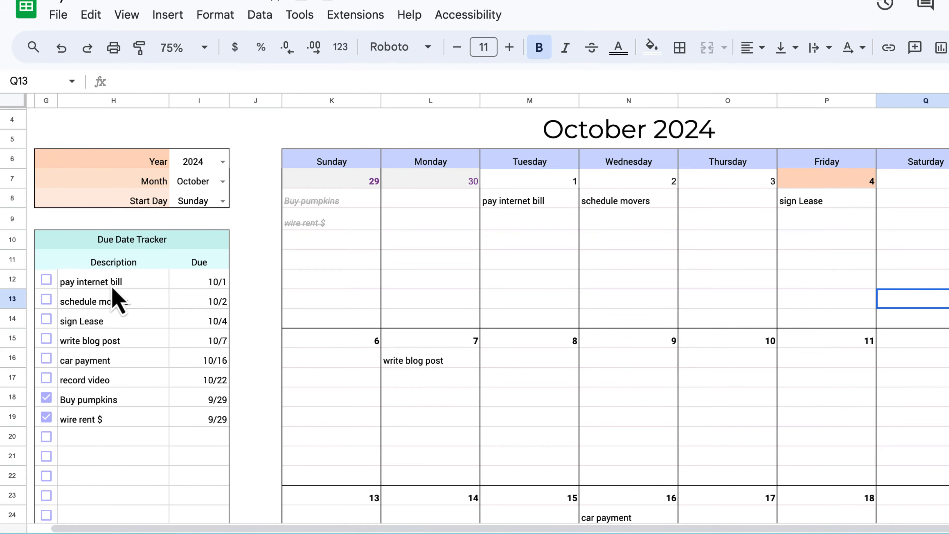
Mark "pay internet bill" and "schedule movers" as completed in the Due Date Tracker.
{"action": "left_click", "coordinate": [46, 280]}
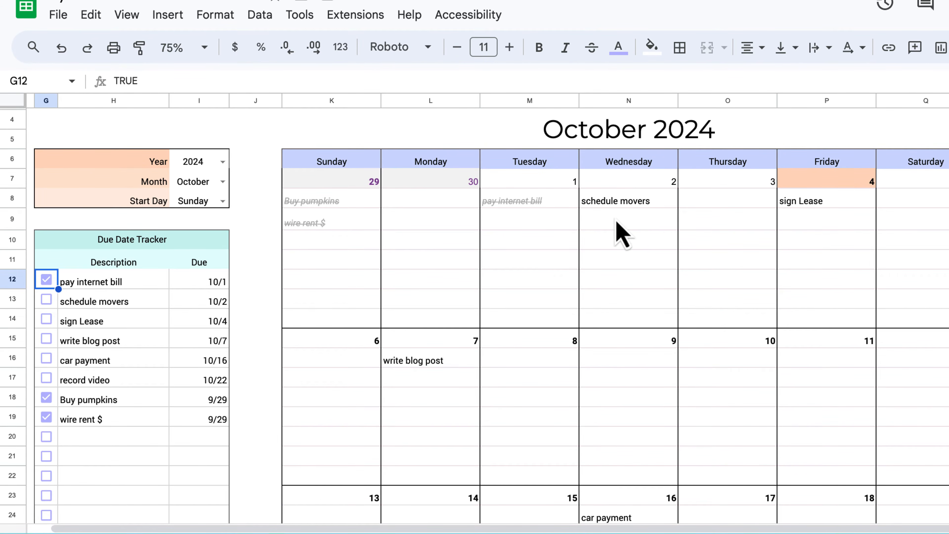
{"action": "left_click", "coordinate": [46, 301]}
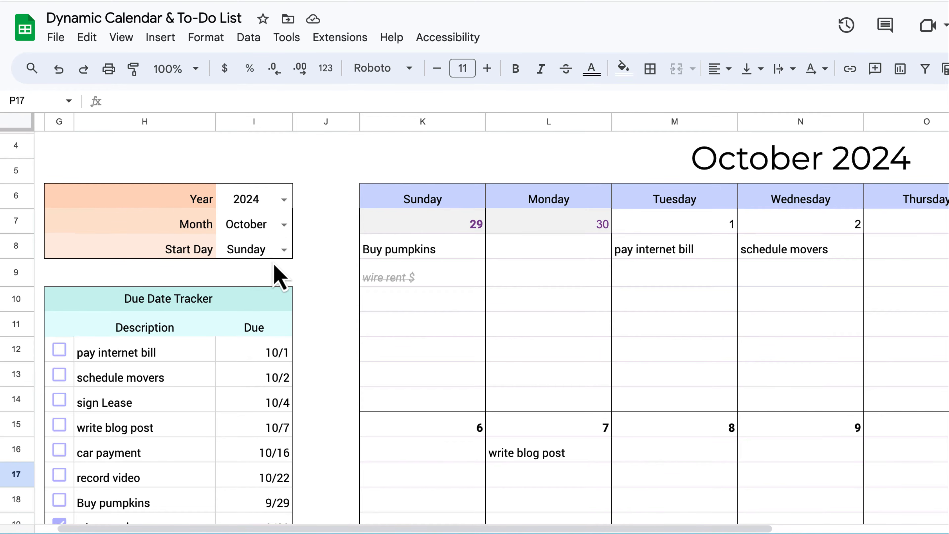
Look through the options offered by the Year and Month dropdowns without changing the selections.
{"action": "left_click", "coordinate": [284, 199]}
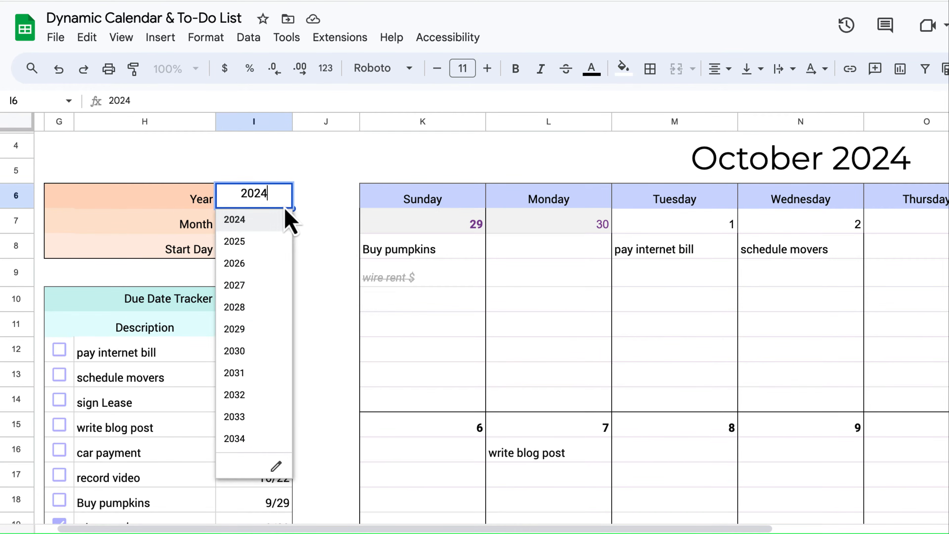
{"action": "left_click", "coordinate": [310, 225]}
{"action": "left_click", "coordinate": [282, 227]}
{"action": "left_click", "coordinate": [310, 231]}
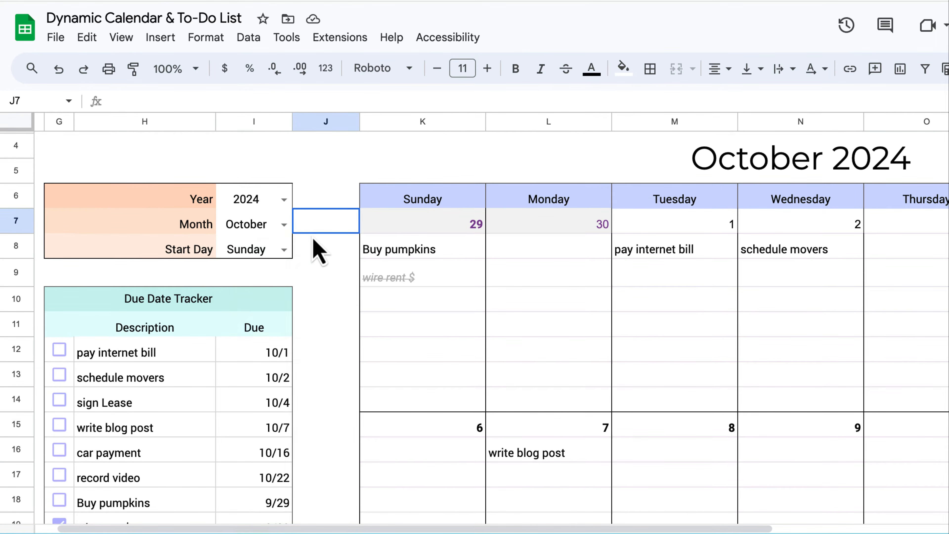
Switch the calendar's Start Day to Monday and back to Sunday.
{"action": "left_click", "coordinate": [283, 249]}
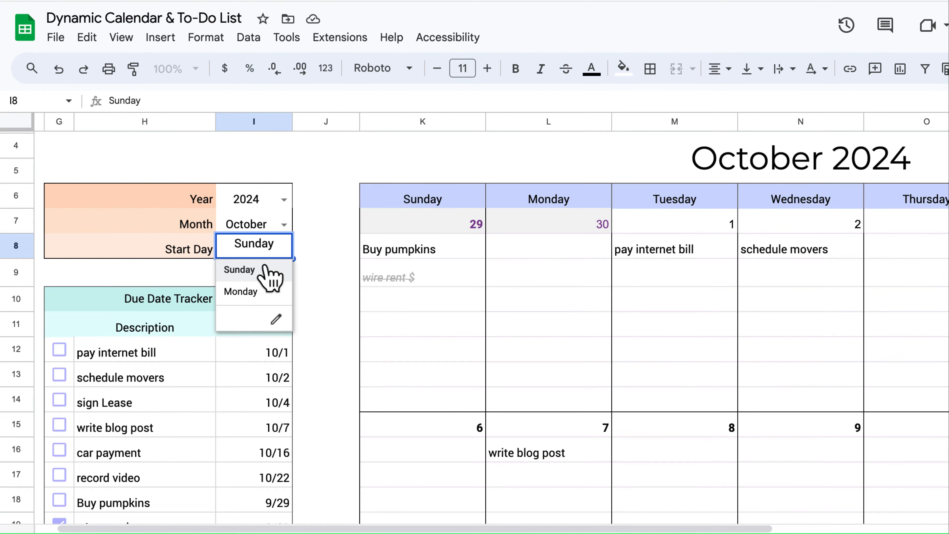
{"action": "left_click", "coordinate": [247, 292]}
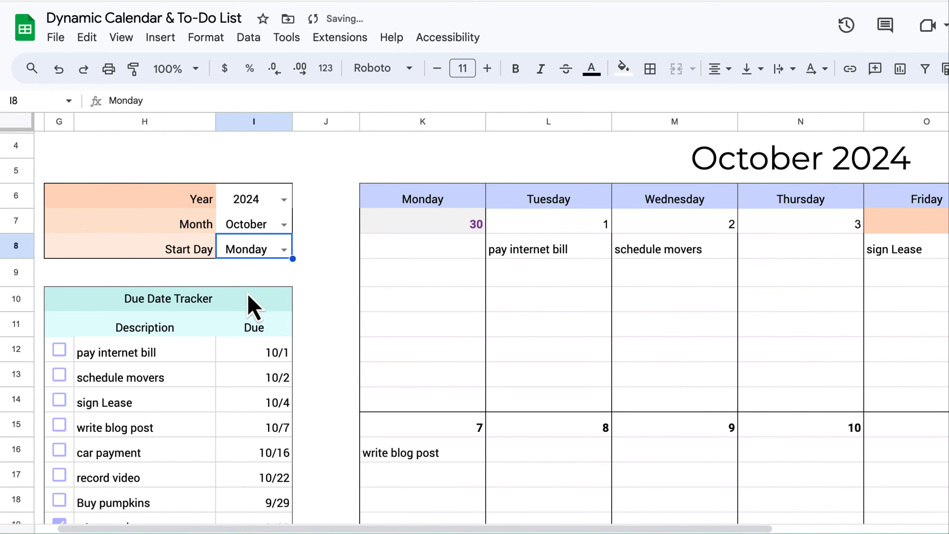
{"action": "left_click", "coordinate": [283, 250]}
{"action": "left_click", "coordinate": [240, 270]}
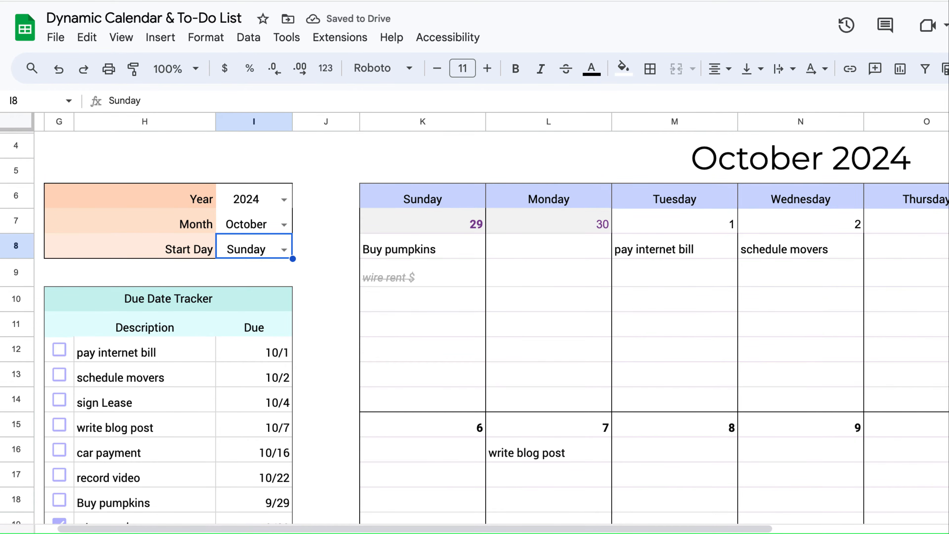
In the blank Tutorial sheet, enter the labels Year, Month and Start Day in cells F4, F5 and F6.
{"action": "left_click", "coordinate": [214, 533]}
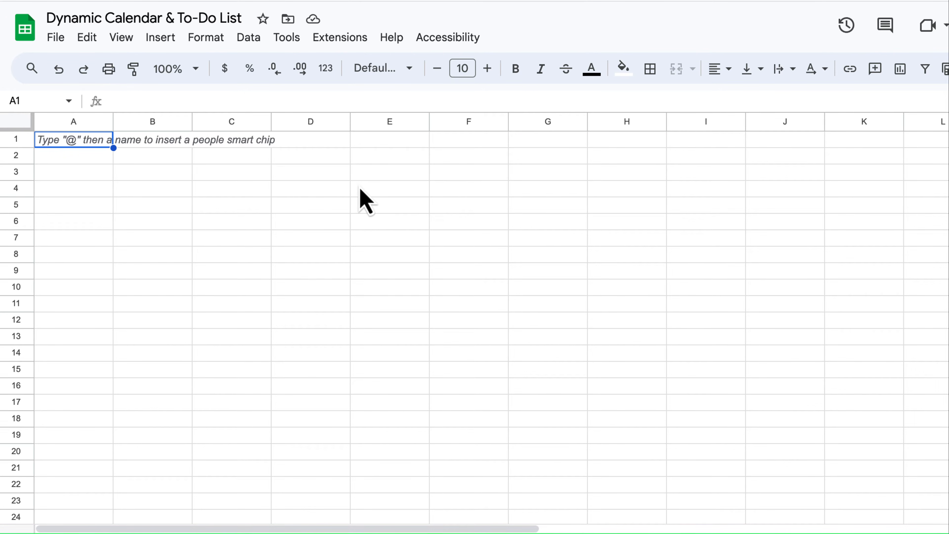
{"action": "left_click", "coordinate": [459, 193]}
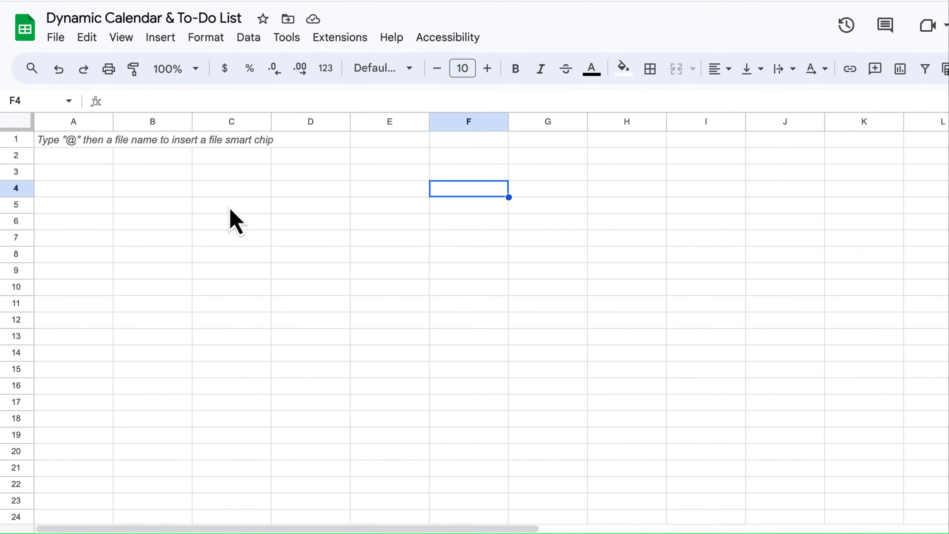
{"action": "double_click", "coordinate": [451, 189]}
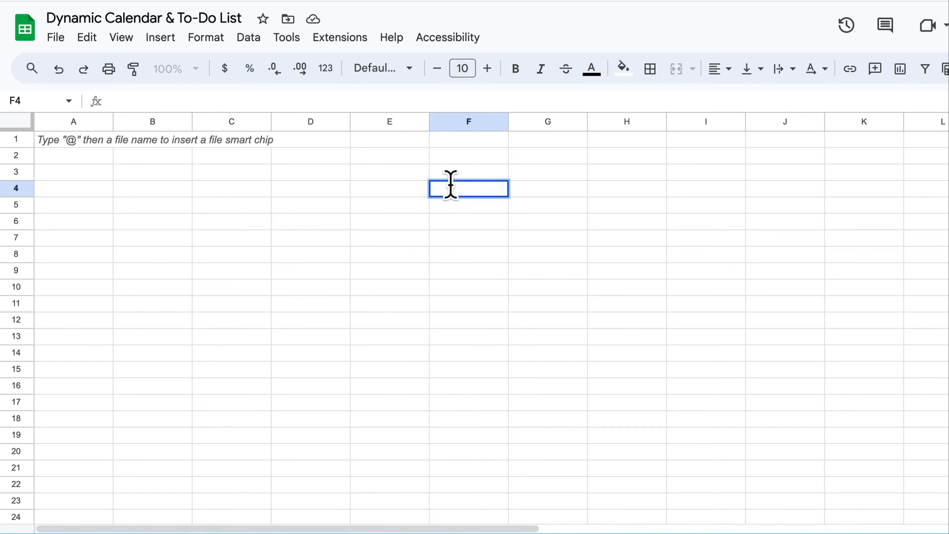
{"action": "type", "text": "Year"}
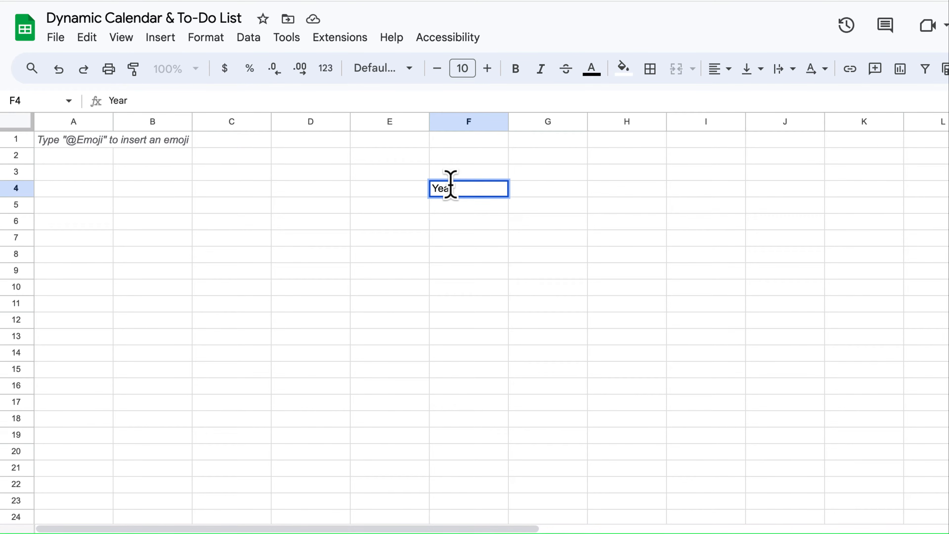
{"action": "key", "text": "Return"}
{"action": "type", "text": "Mon"}
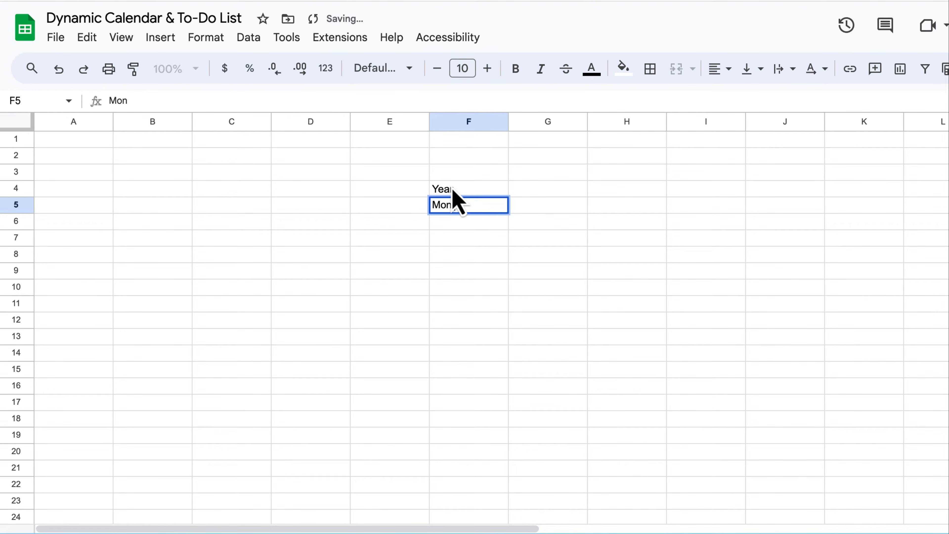
{"action": "type", "text": "th"}
{"action": "key", "text": "Return"}
{"action": "type", "text": "St"}
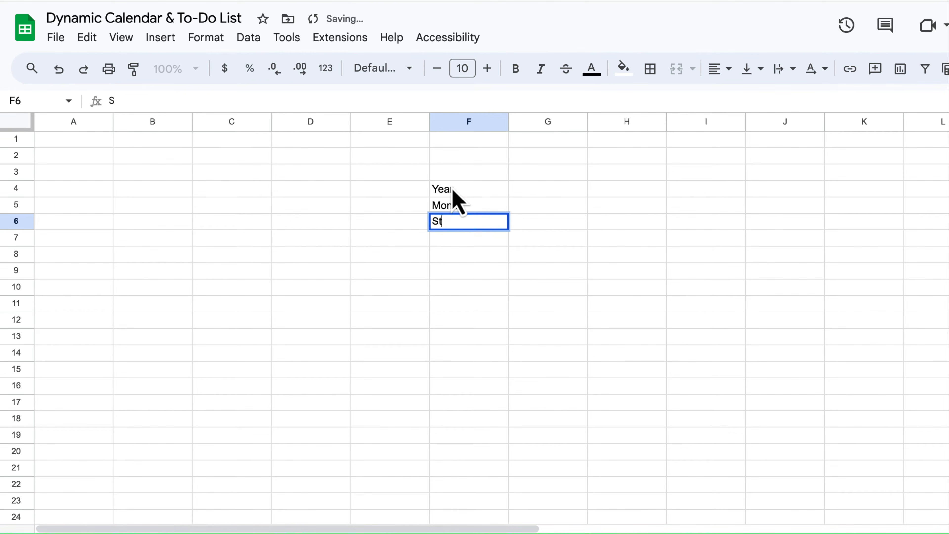
{"action": "type", "text": "art Day"}
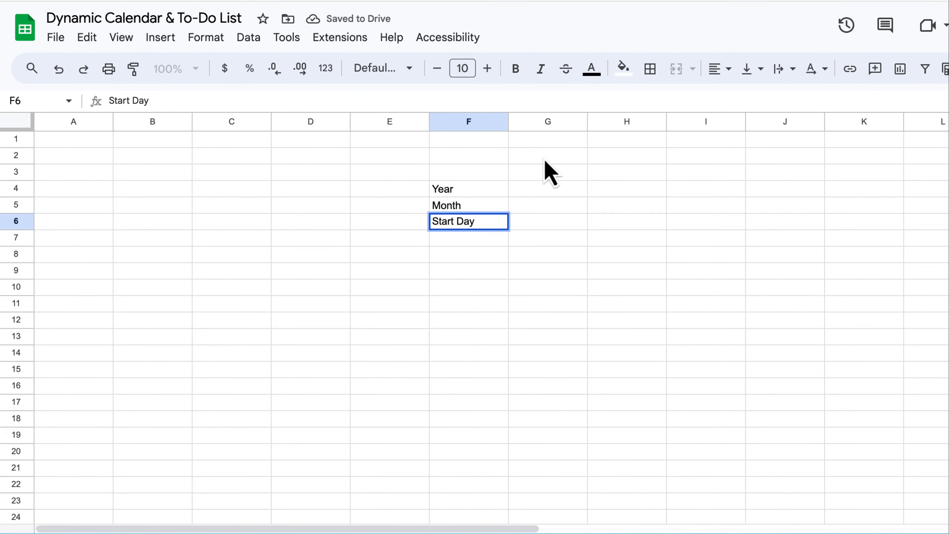
Add a data validation rule with the Dropdown criteria to cell G4 beside the Year label.
{"action": "left_click", "coordinate": [542, 193]}
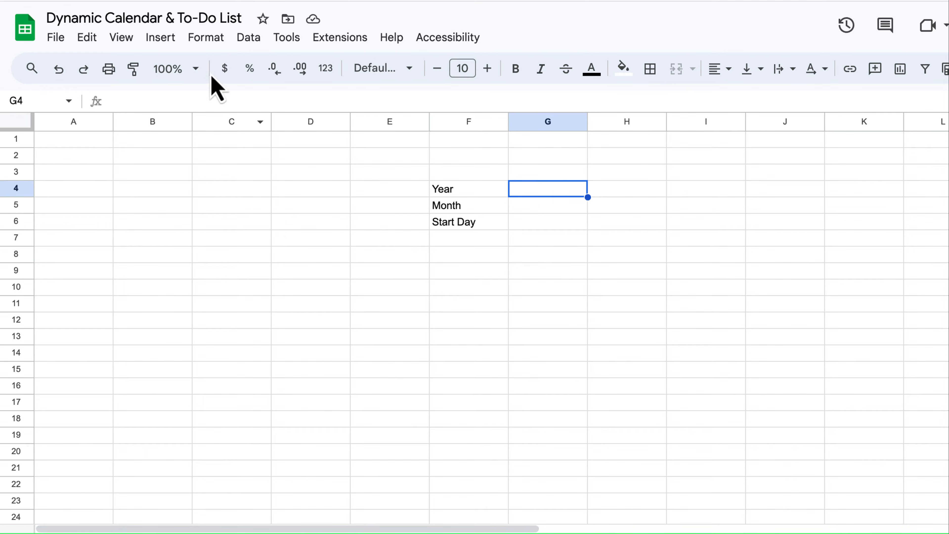
{"action": "left_click", "coordinate": [247, 38]}
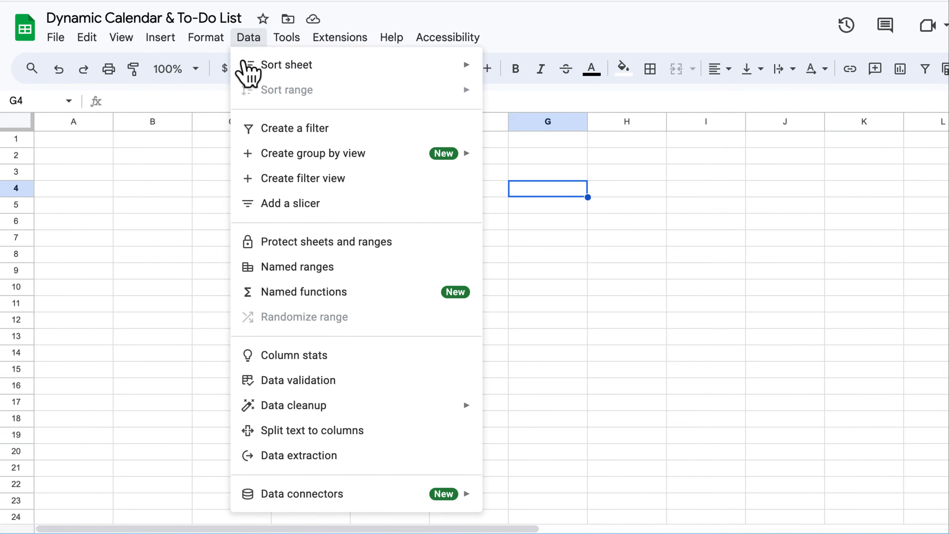
{"action": "left_click", "coordinate": [286, 383]}
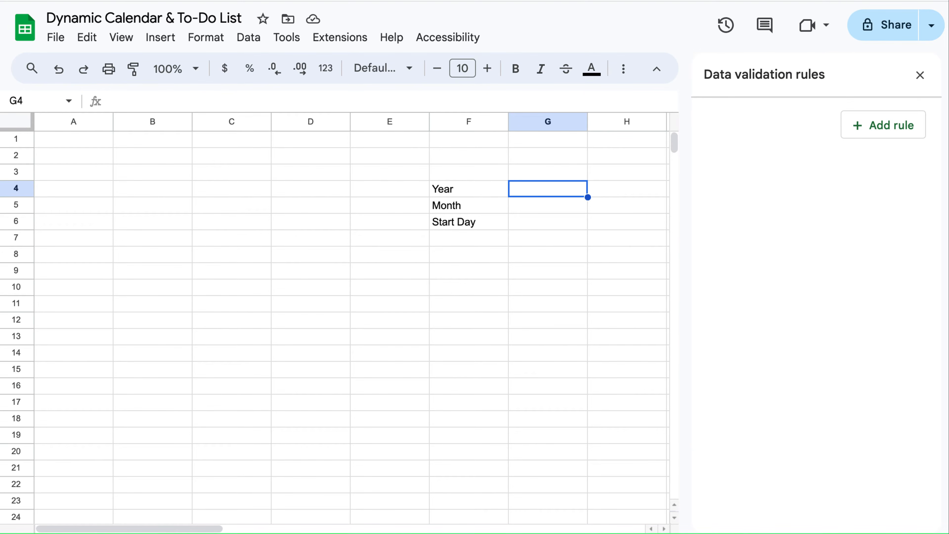
{"action": "left_click", "coordinate": [891, 129]}
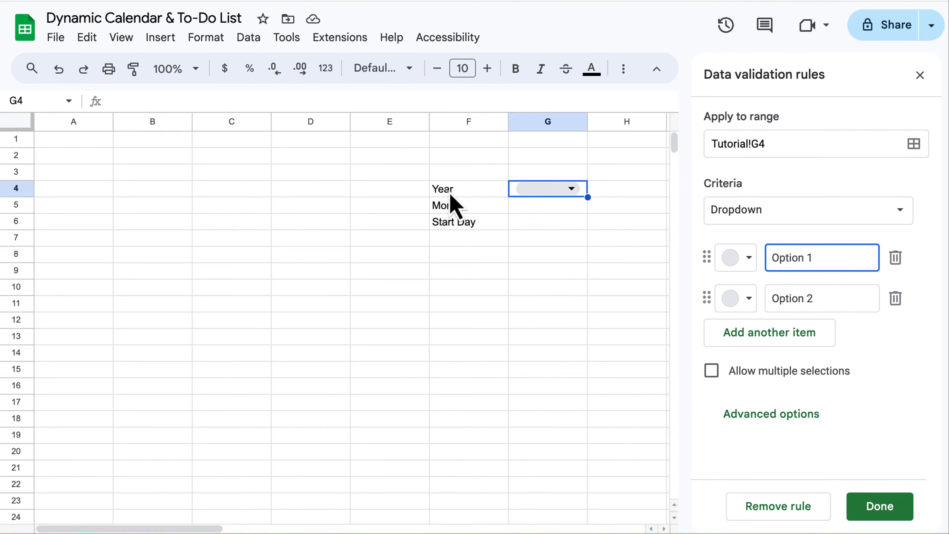
{"action": "left_click", "coordinate": [898, 215]}
{"action": "left_click", "coordinate": [923, 251]}
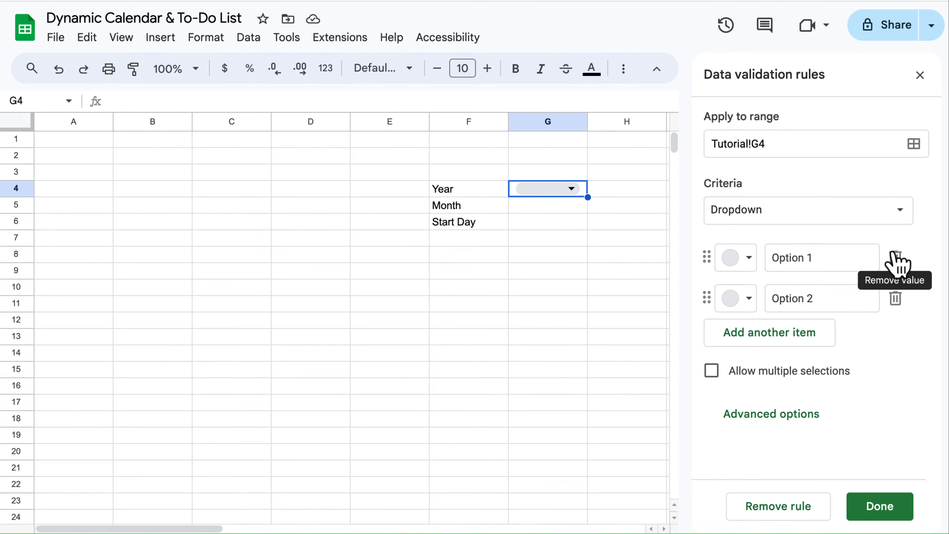
Fill the Year dropdown's options with 2024 through 2034, one year per item.
{"action": "double_click", "coordinate": [811, 258]}
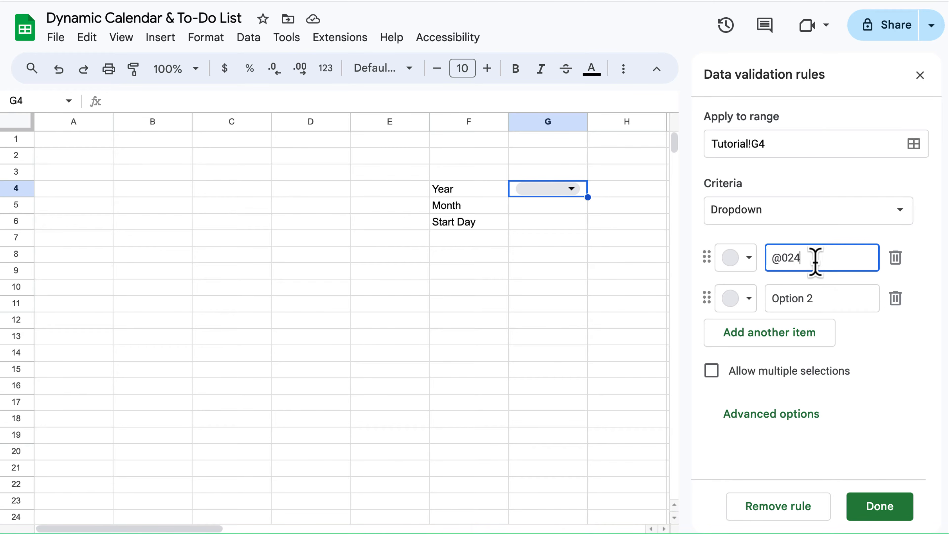
{"action": "left_click", "coordinate": [817, 298]}
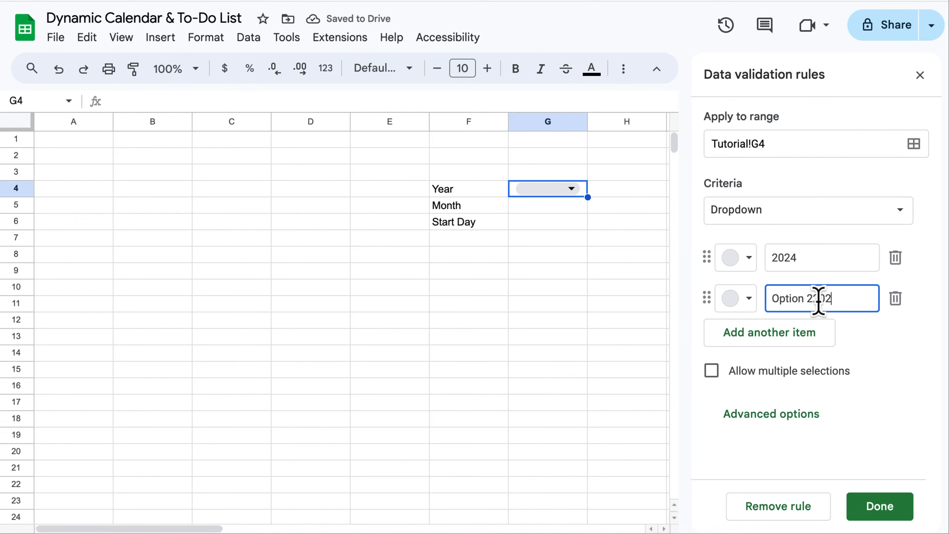
{"action": "type", "text": "2025"}
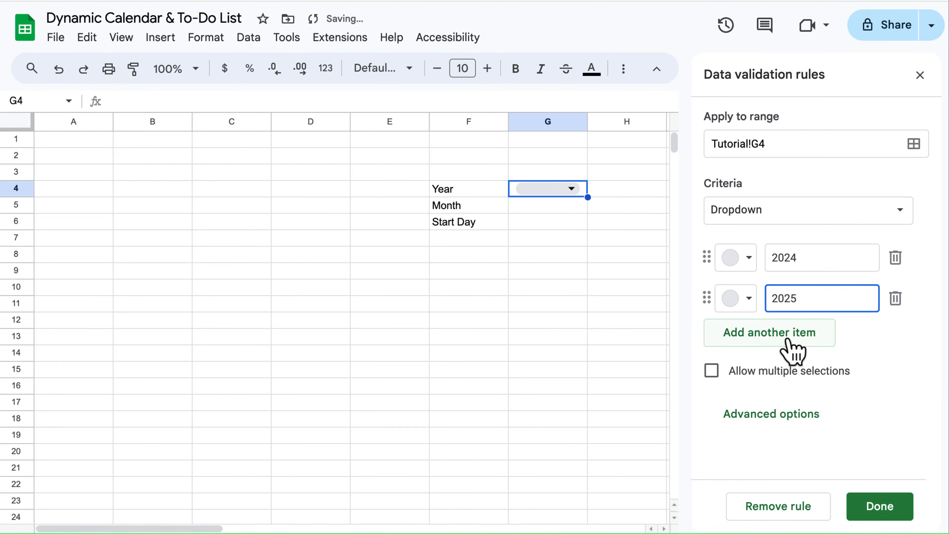
{"action": "left_click", "coordinate": [784, 335]}
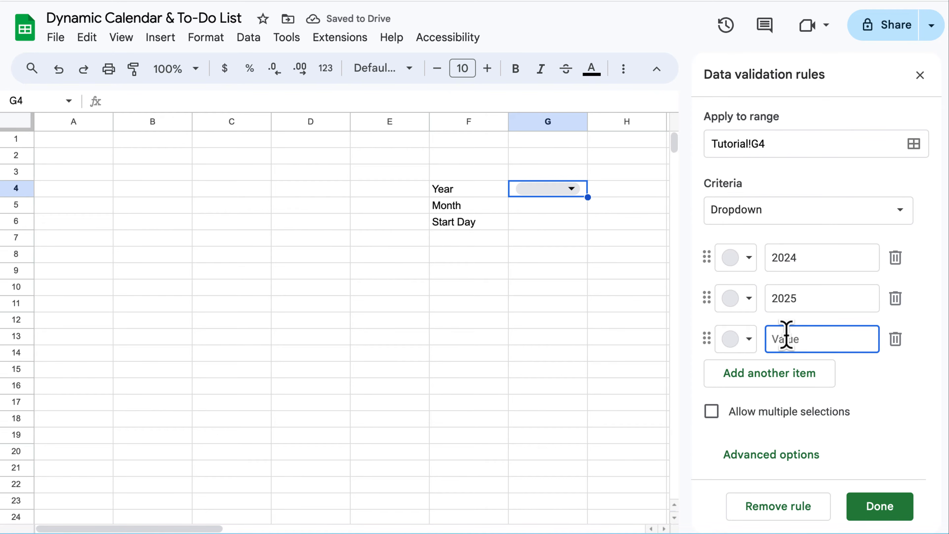
{"action": "type", "text": "2026"}
{"action": "left_click", "coordinate": [794, 373]}
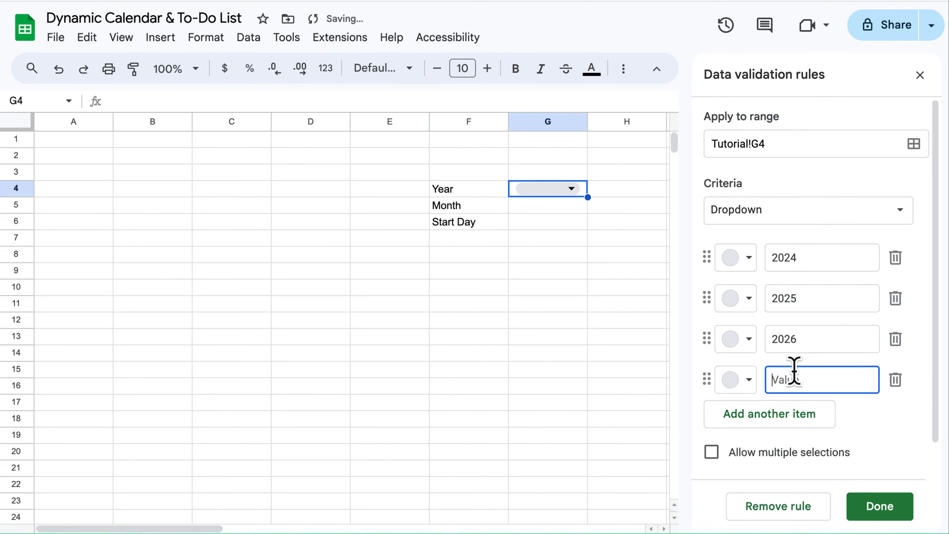
{"action": "type", "text": "2027"}
{"action": "left_click", "coordinate": [758, 421]}
{"action": "type", "text": "2028"}
{"action": "left_click", "coordinate": [729, 461]}
{"action": "type", "text": "2029"}
{"action": "left_click", "coordinate": [768, 375]}
{"action": "type", "text": "2030"}
{"action": "left_click", "coordinate": [747, 418]}
{"action": "type", "text": "2031"}
{"action": "left_click", "coordinate": [747, 458]}
{"action": "type", "text": "2032"}
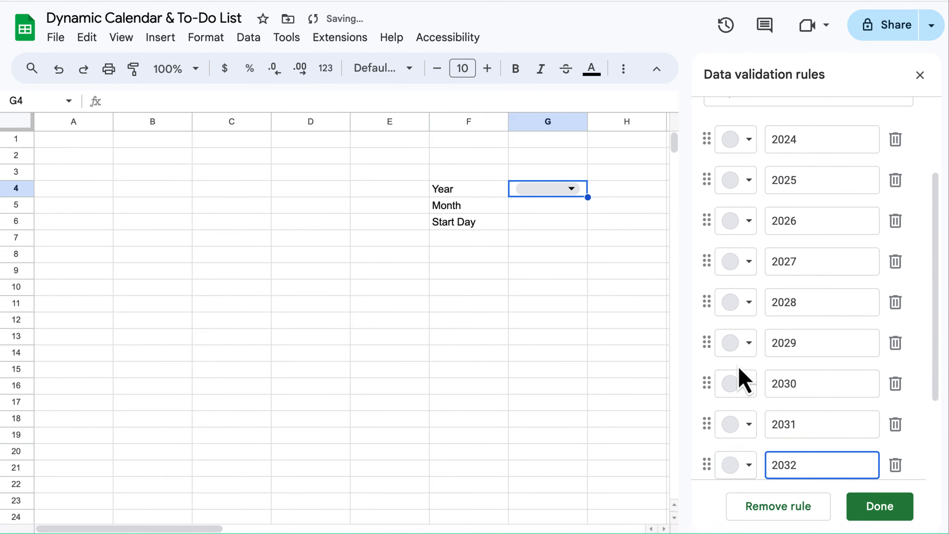
{"action": "left_click", "coordinate": [732, 426]}
{"action": "type", "text": "2033"}
{"action": "left_click", "coordinate": [732, 421]}
{"action": "scroll", "coordinate": [792, 290], "scroll_direction": "up", "scroll_amount": 4}
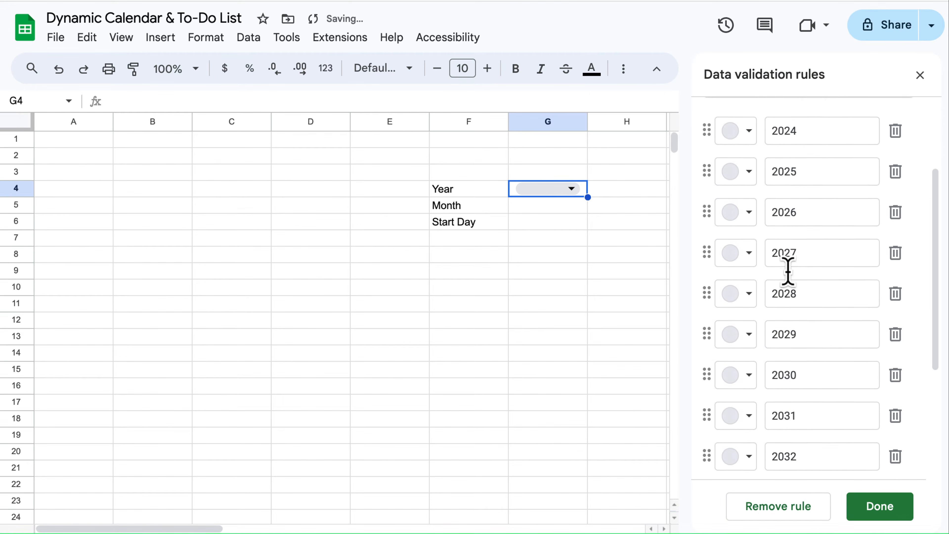
{"action": "scroll", "coordinate": [793, 286], "scroll_direction": "down", "scroll_amount": 2}
{"action": "scroll", "coordinate": [793, 286], "scroll_direction": "down", "scroll_amount": 2}
{"action": "scroll", "coordinate": [794, 286], "scroll_direction": "up", "scroll_amount": 5}
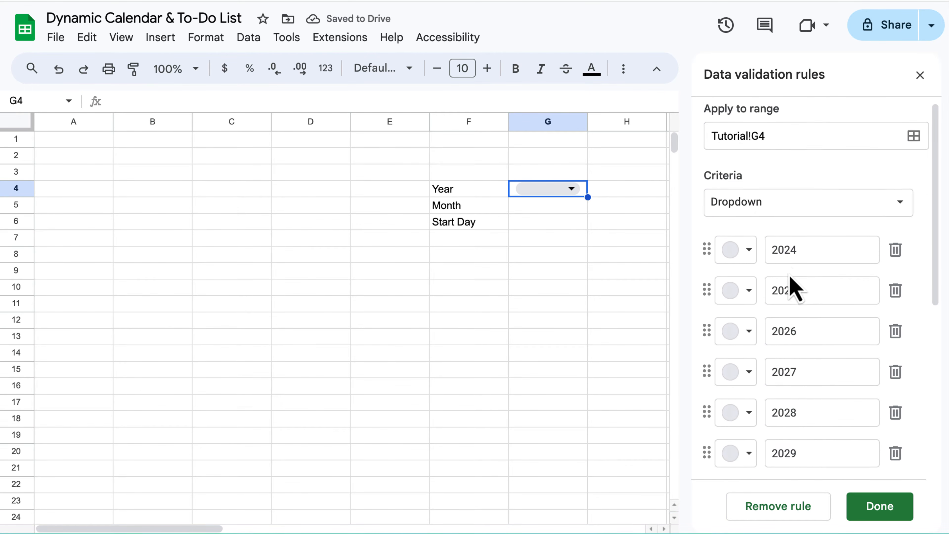
{"action": "scroll", "coordinate": [793, 285], "scroll_direction": "down", "scroll_amount": 7}
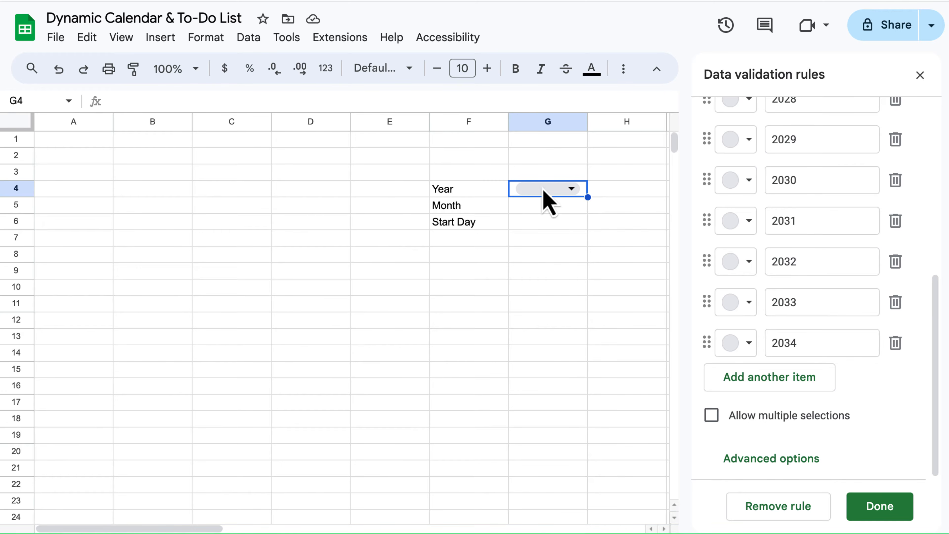
Set the Year dropdown's display style to Arrow in the advanced options and save the rule.
{"action": "left_click", "coordinate": [744, 462]}
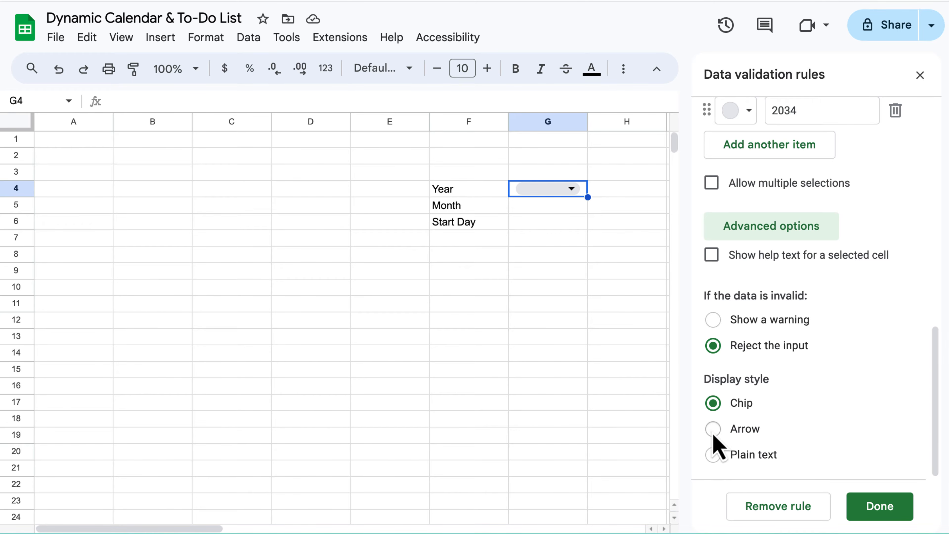
{"action": "left_click", "coordinate": [713, 428]}
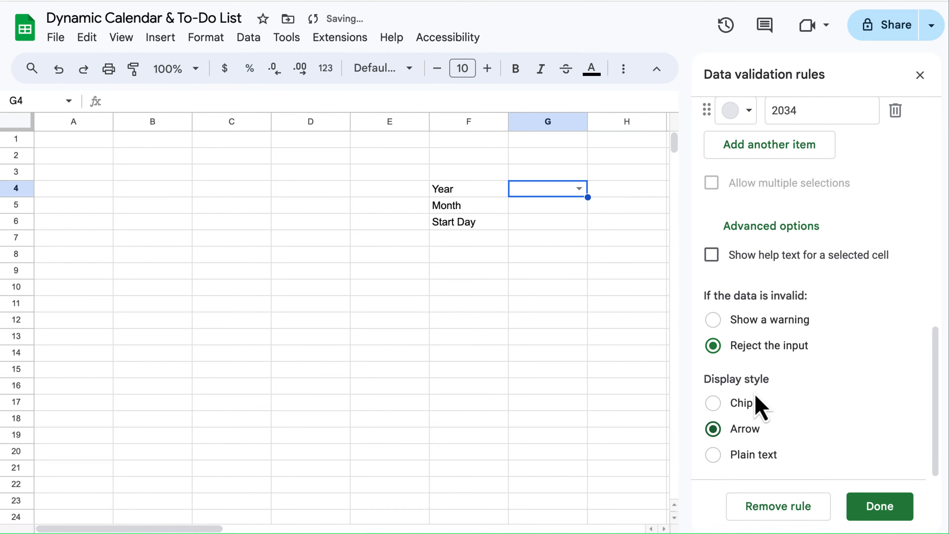
{"action": "left_click", "coordinate": [880, 508]}
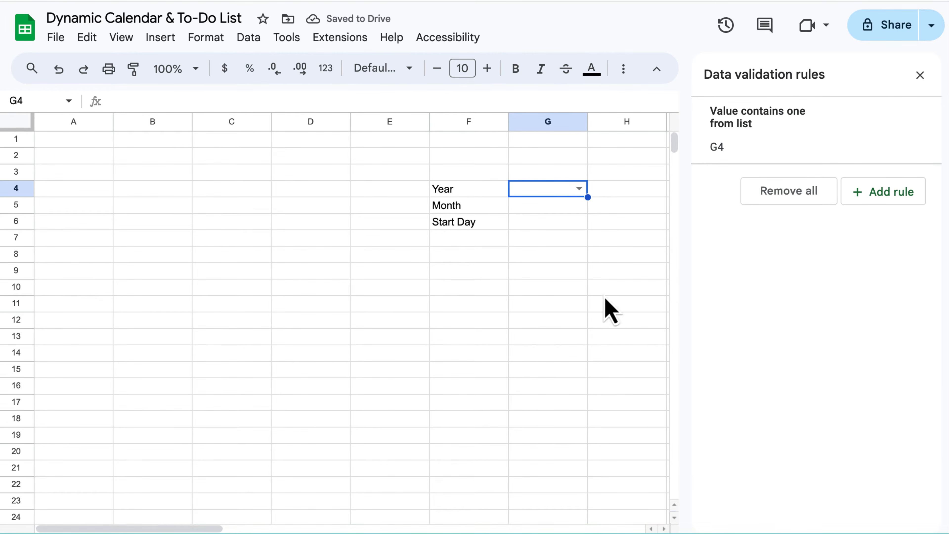
Add a dropdown validation rule to cell G5 beside the Month label, with January and February as its first two options.
{"action": "left_click", "coordinate": [543, 209]}
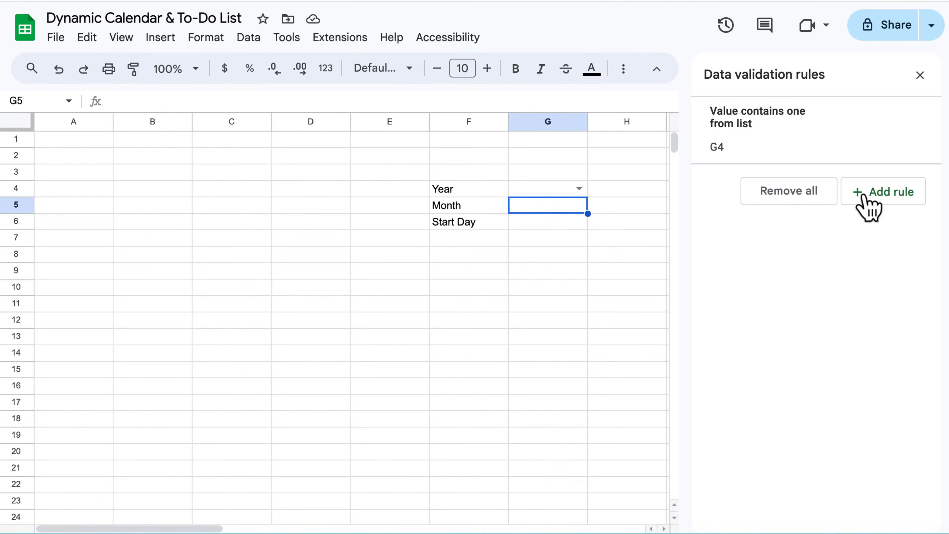
{"action": "left_click", "coordinate": [885, 193]}
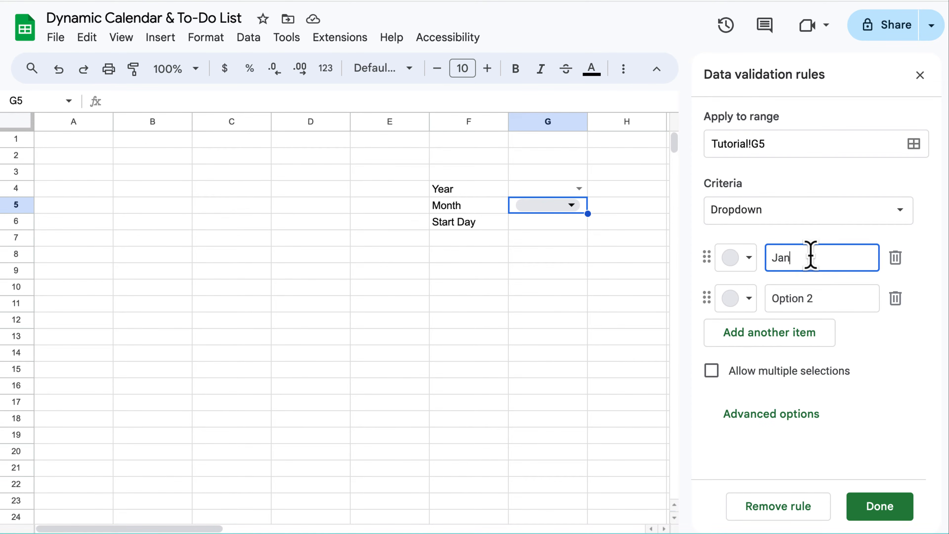
{"action": "left_click", "coordinate": [810, 257]}
{"action": "type", "text": "January"}
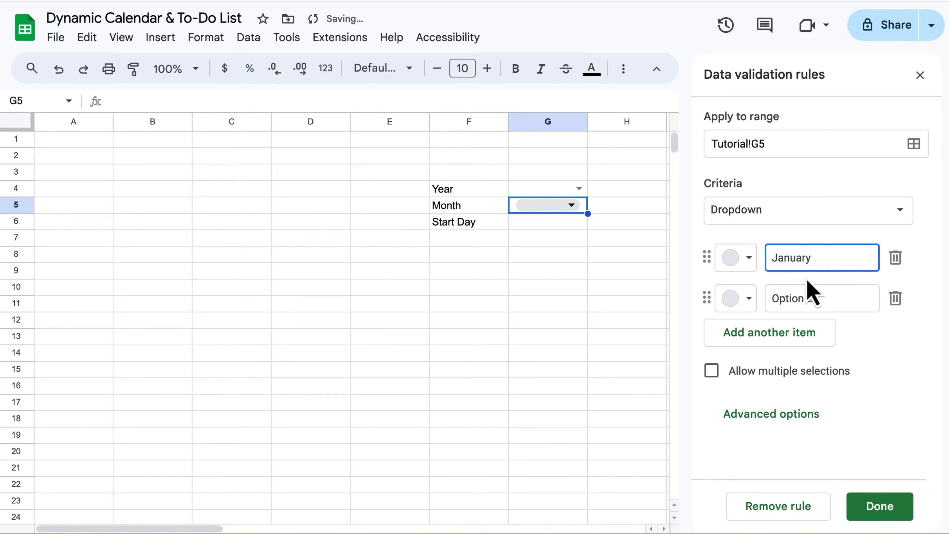
{"action": "left_click", "coordinate": [803, 299]}
{"action": "type", "text": "F"}
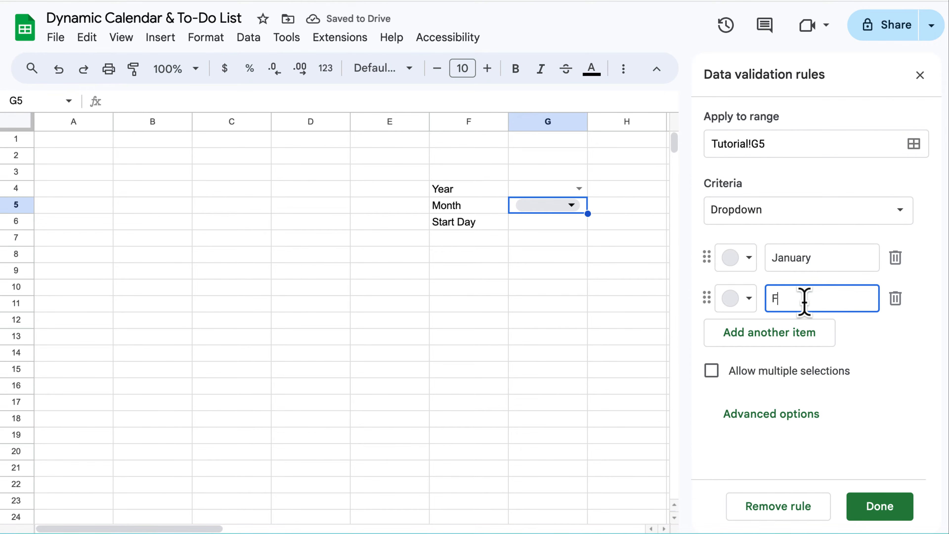
{"action": "type", "text": "ebruary"}
Add the remaining months, March through December, as further items of the Month dropdown, one month per item.
{"action": "left_click", "coordinate": [780, 325]}
{"action": "type", "text": "March"}
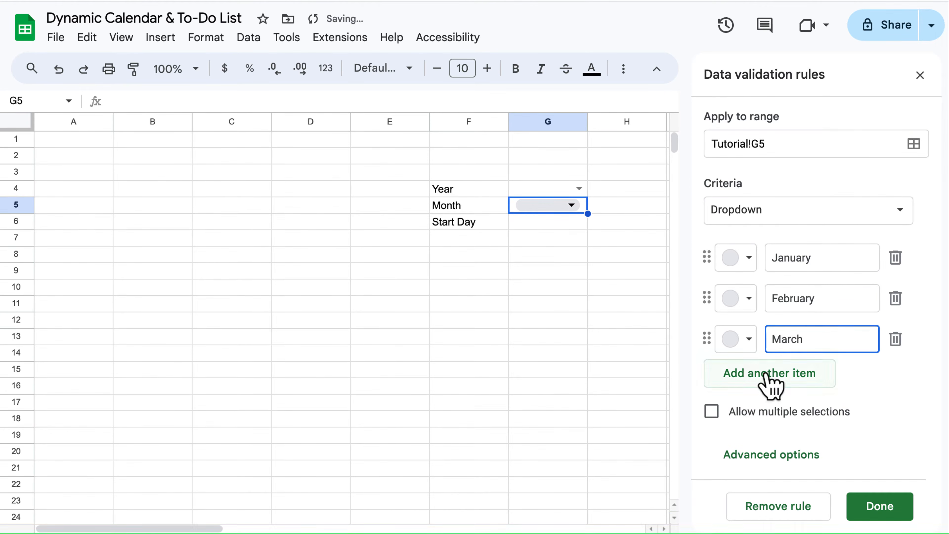
{"action": "left_click", "coordinate": [765, 374]}
{"action": "type", "text": "April"}
{"action": "left_click", "coordinate": [731, 416]}
{"action": "type", "text": "May"}
{"action": "type", "text": "August"}
{"action": "left_click", "coordinate": [731, 462]}
{"action": "type", "text": "September"}
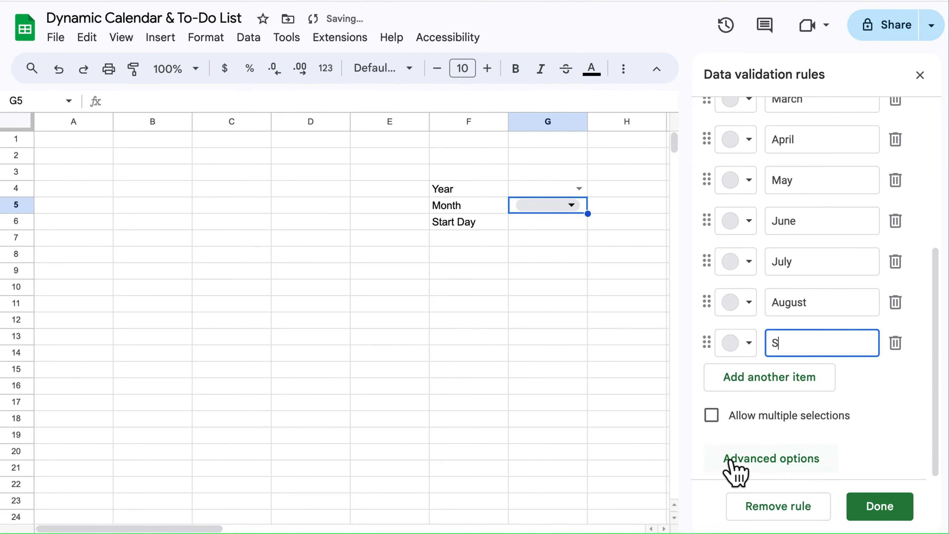
{"action": "left_click", "coordinate": [744, 384]}
{"action": "type", "text": "October"}
{"action": "left_click", "coordinate": [738, 418]}
{"action": "type", "text": "November"}
{"action": "left_click", "coordinate": [735, 458]}
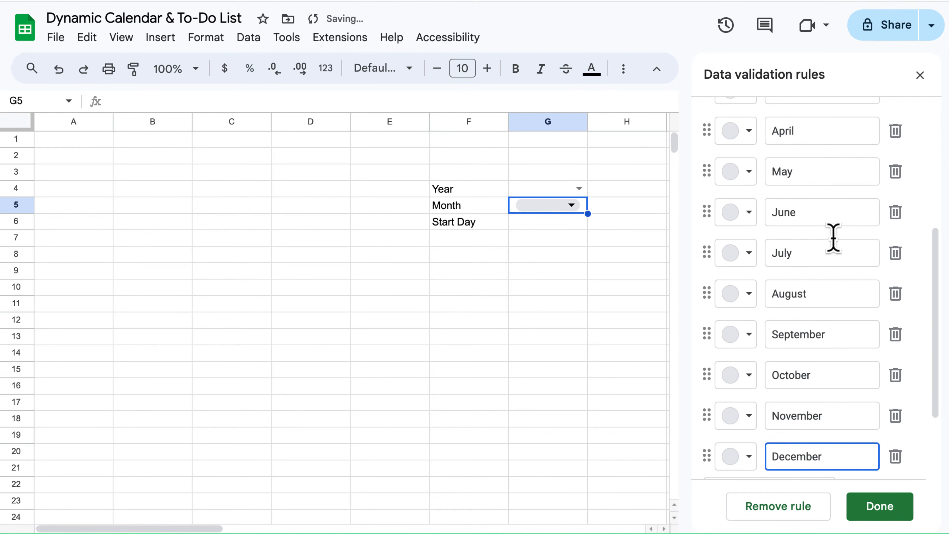
{"action": "scroll", "coordinate": [826, 241], "scroll_direction": "up", "scroll_amount": 5}
{"action": "scroll", "coordinate": [826, 243], "scroll_direction": "down", "scroll_amount": 5}
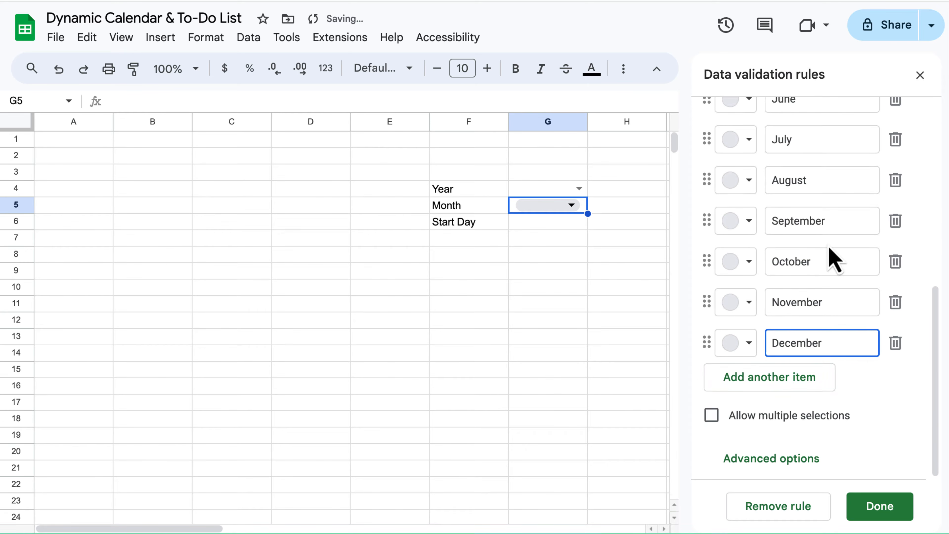
Set the Month dropdown's display style to Arrow in the advanced options and save the rule.
{"action": "left_click", "coordinate": [764, 460]}
{"action": "left_click", "coordinate": [764, 459]}
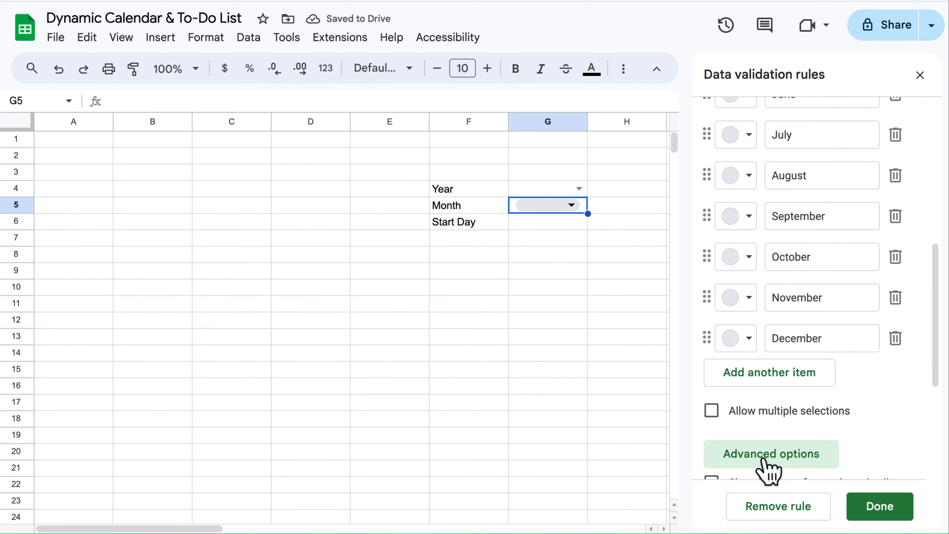
{"action": "left_click", "coordinate": [712, 429]}
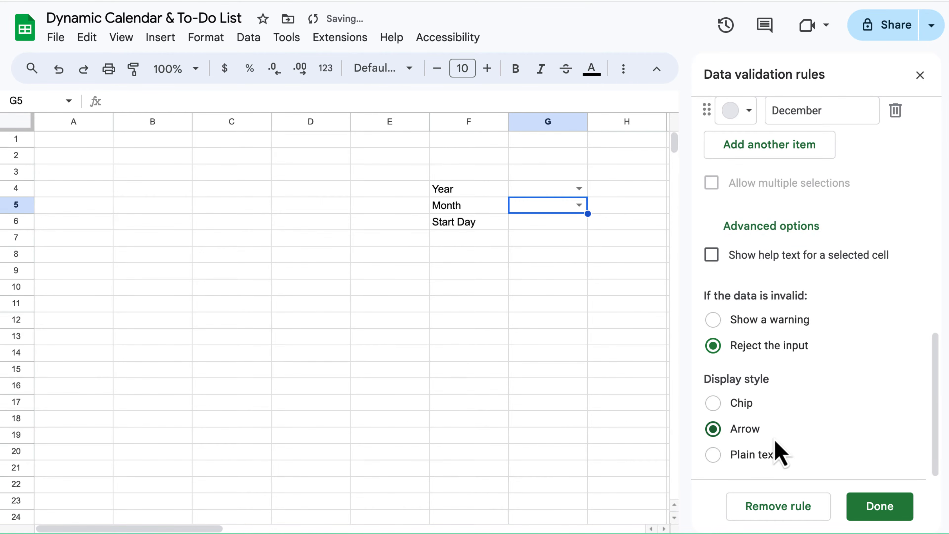
{"action": "left_click", "coordinate": [889, 510]}
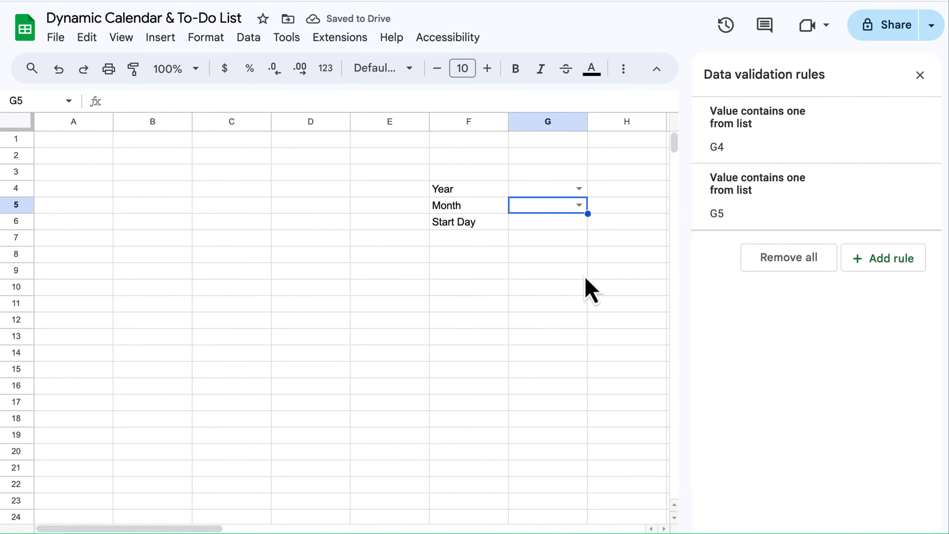
Add a dropdown validation rule to cell G6 beside the Start Day label with the options Sunday and Monday.
{"action": "left_click", "coordinate": [527, 226]}
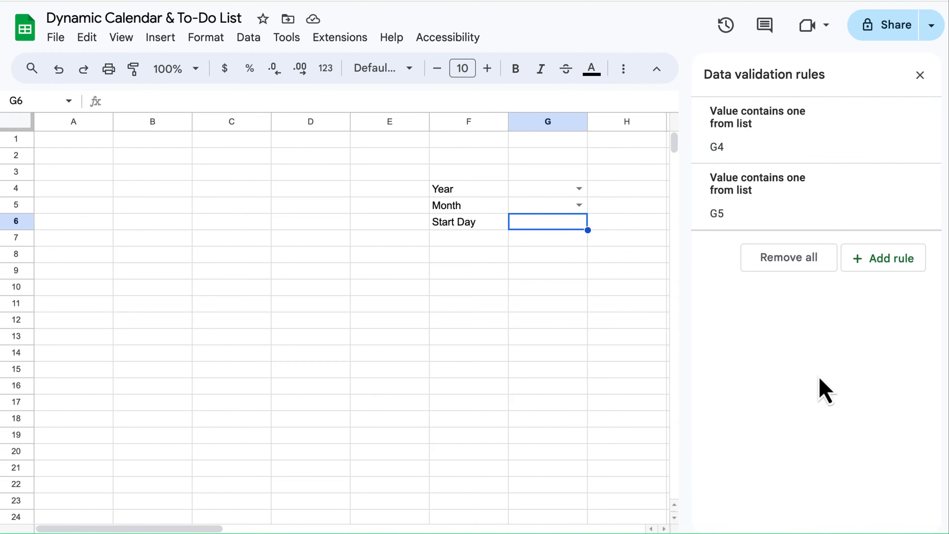
{"action": "left_click", "coordinate": [883, 268]}
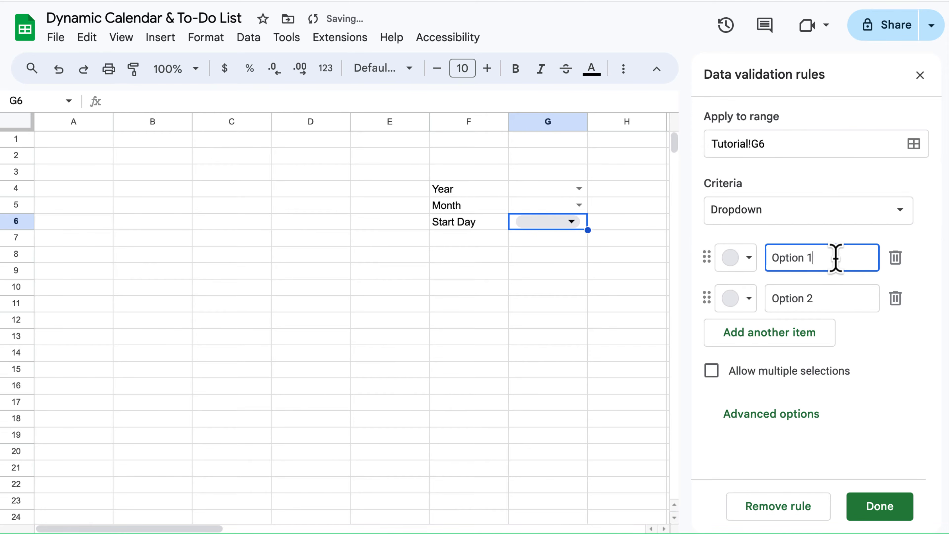
{"action": "type", "text": "Sunda"}
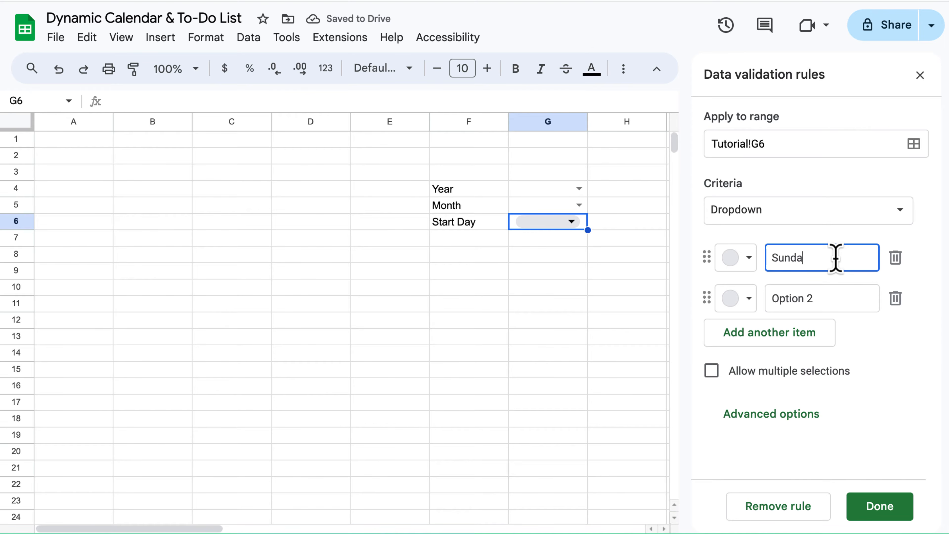
{"action": "type", "text": "y"}
{"action": "left_click", "coordinate": [814, 298]}
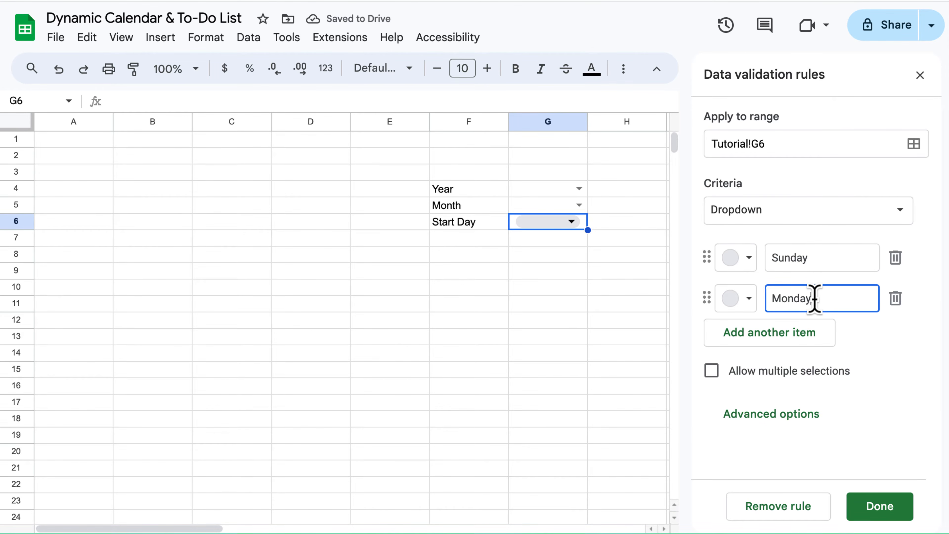
Set the Start Day dropdown's display style to Arrow in the advanced options and save the rule.
{"action": "left_click", "coordinate": [778, 416]}
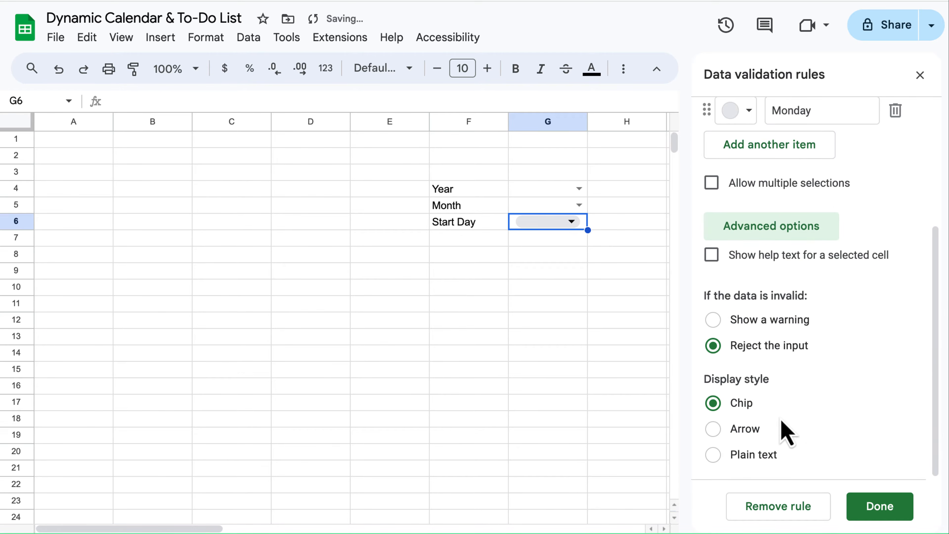
{"action": "left_click", "coordinate": [713, 429]}
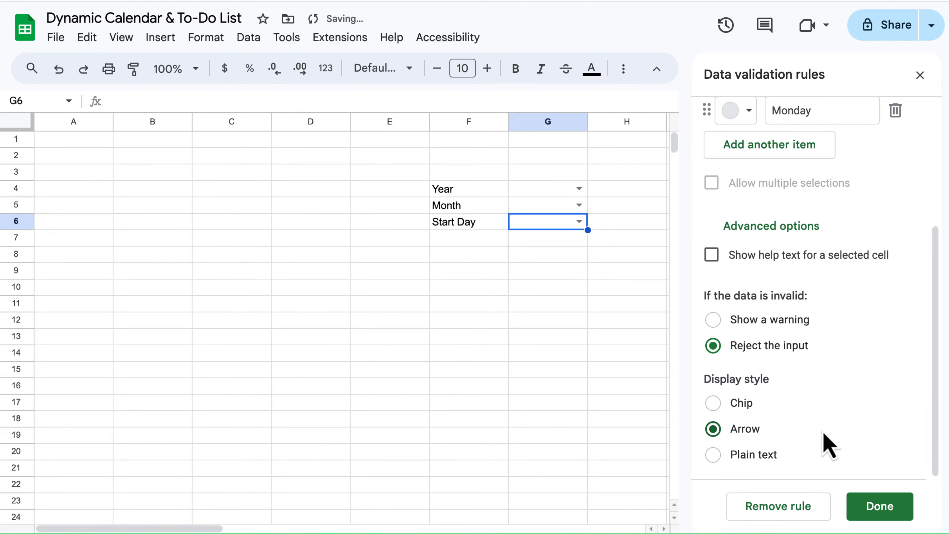
{"action": "left_click", "coordinate": [892, 511]}
Close the data validation rules and apply an outer border around the selector block F4:G6.
{"action": "scroll", "coordinate": [576, 395], "scroll_direction": "right", "scroll_amount": 2}
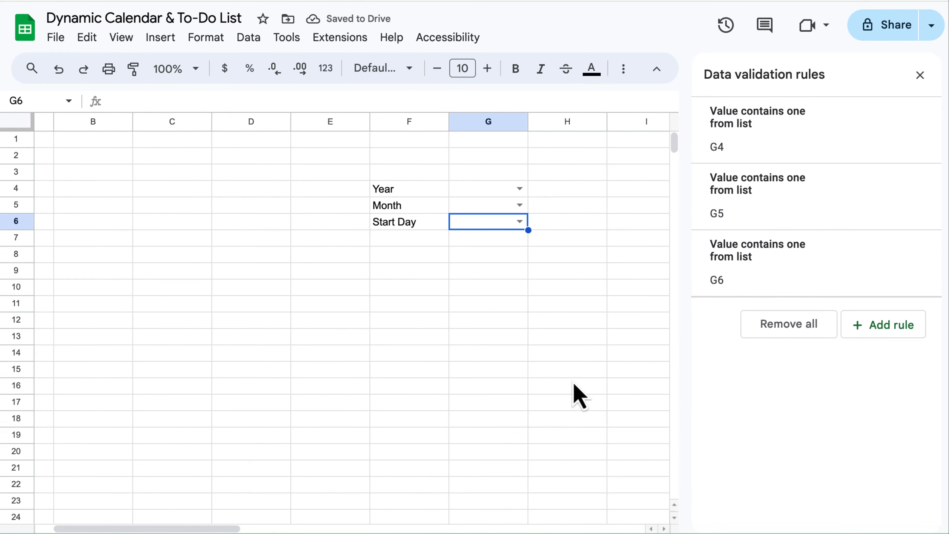
{"action": "scroll", "coordinate": [574, 385], "scroll_direction": "right", "scroll_amount": 3}
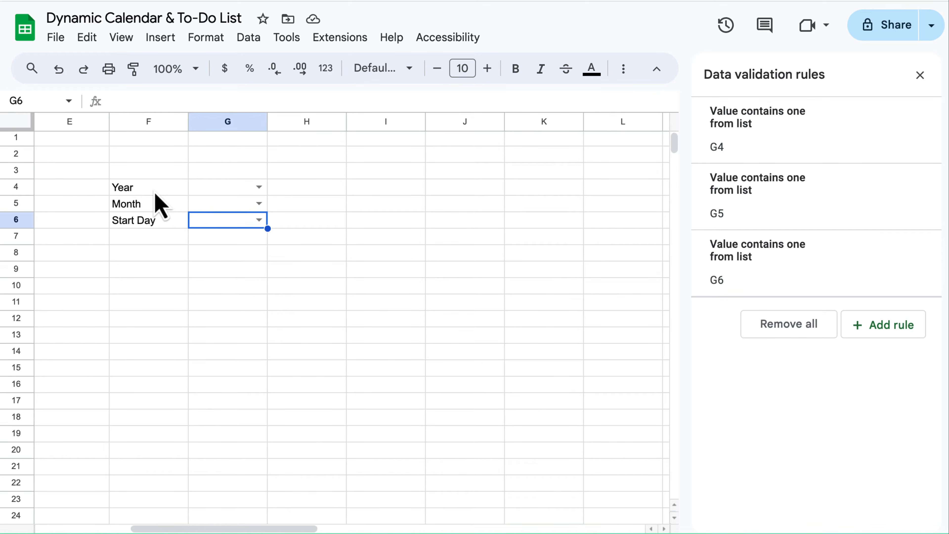
{"action": "left_click_drag", "start_coordinate": [156, 193], "coordinate": [222, 219]}
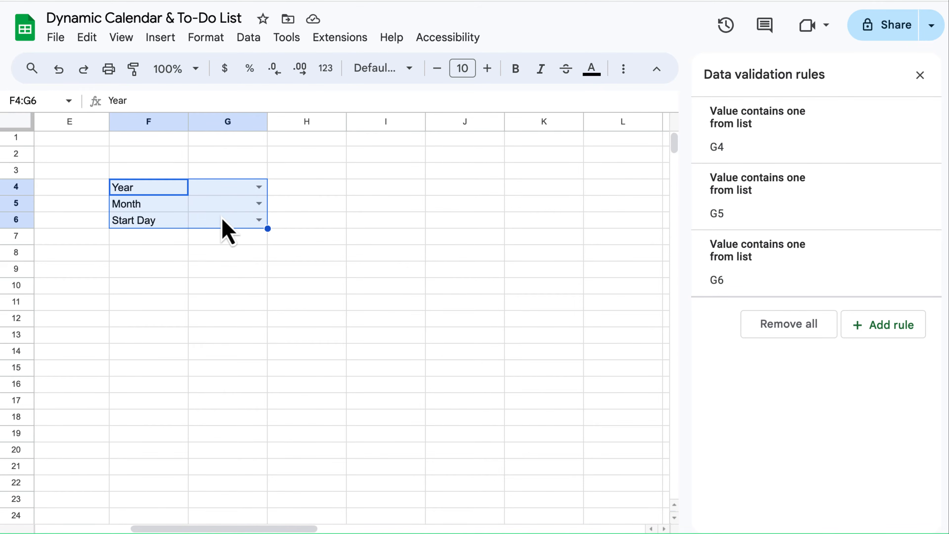
{"action": "left_click", "coordinate": [920, 75]}
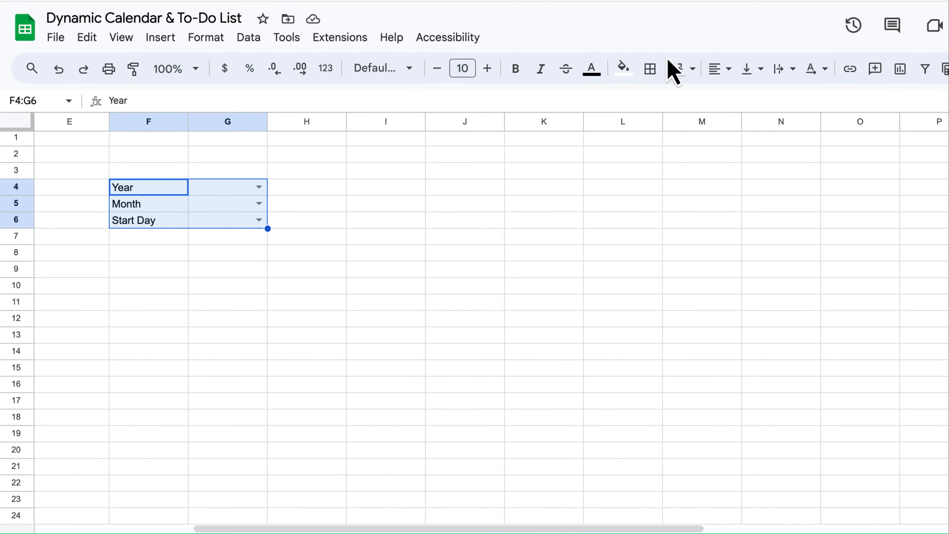
{"action": "left_click", "coordinate": [656, 75]}
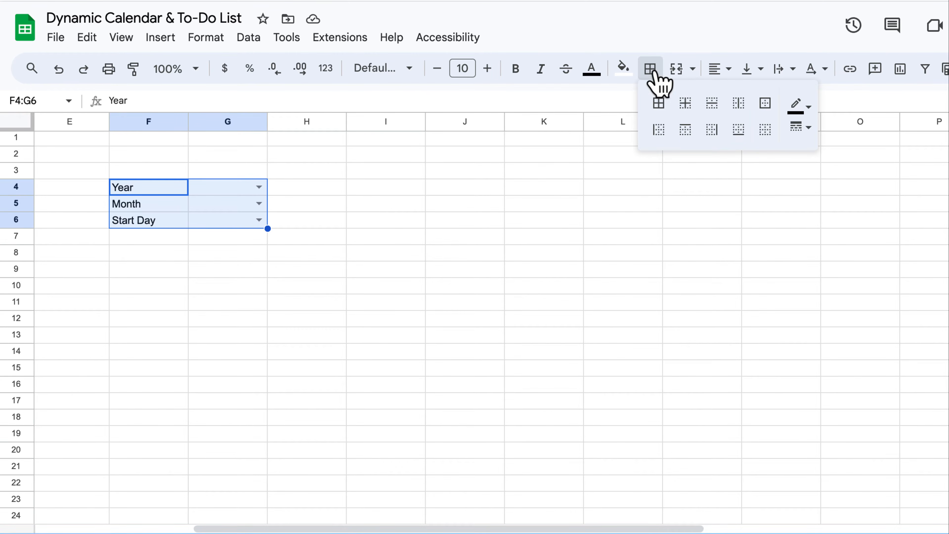
{"action": "left_click", "coordinate": [765, 105]}
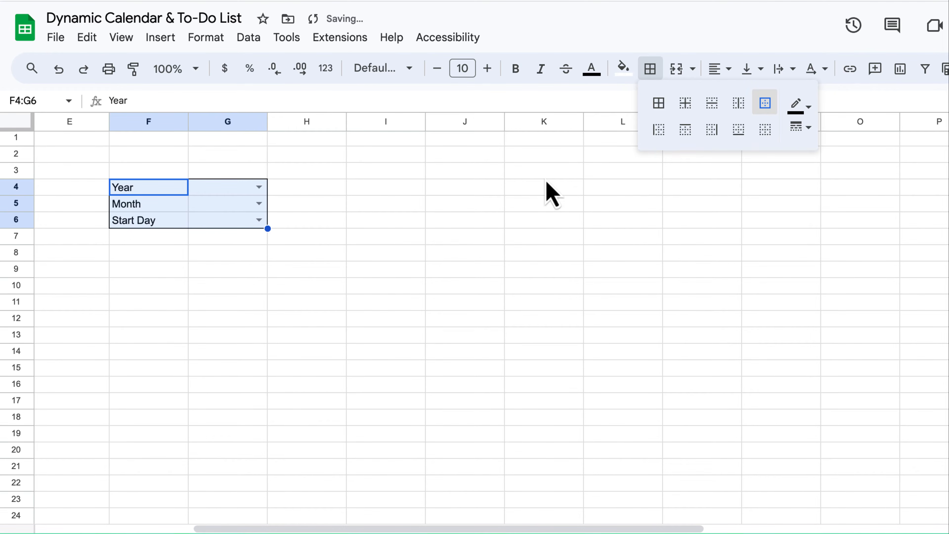
Fill the selector block F4:G6 with the light blue custom color.
{"action": "left_click", "coordinate": [623, 69]}
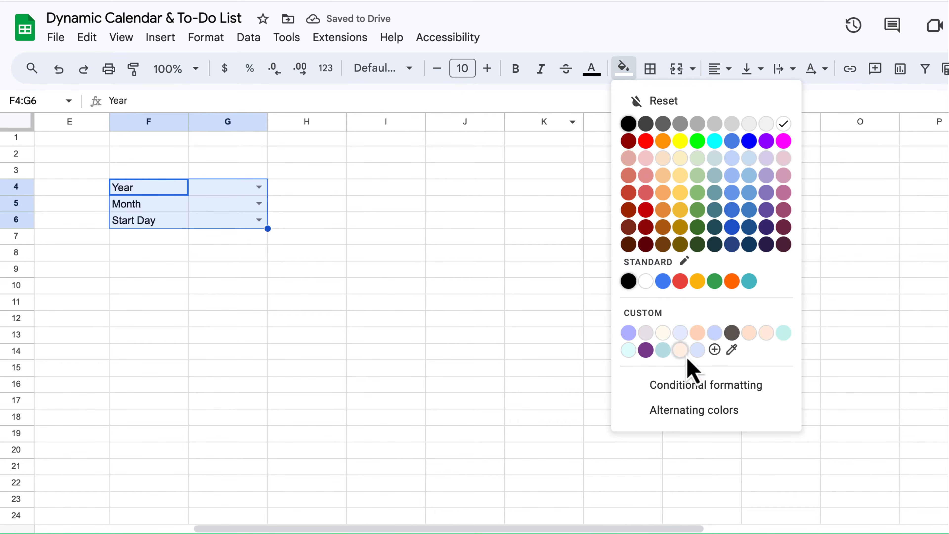
{"action": "left_click", "coordinate": [696, 350]}
{"action": "left_click", "coordinate": [628, 384]}
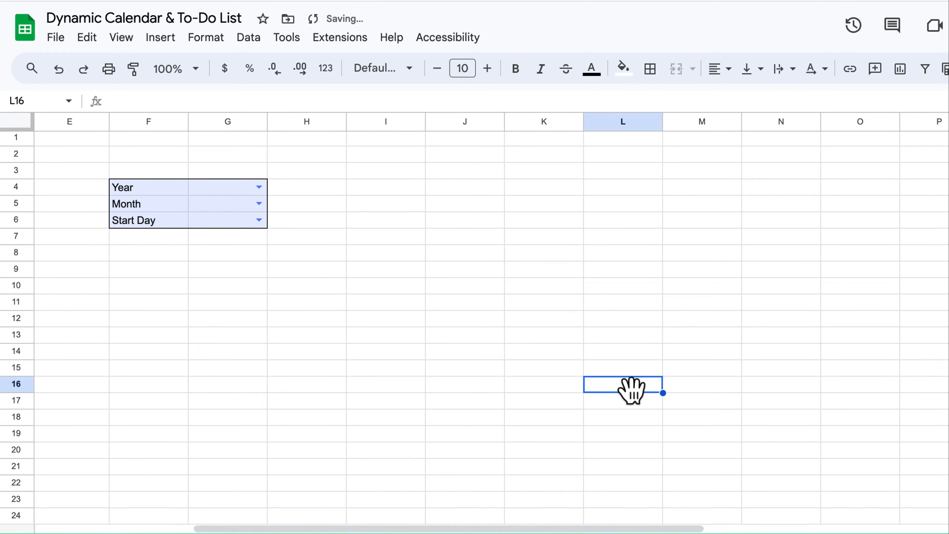
{"action": "left_click", "coordinate": [219, 275]}
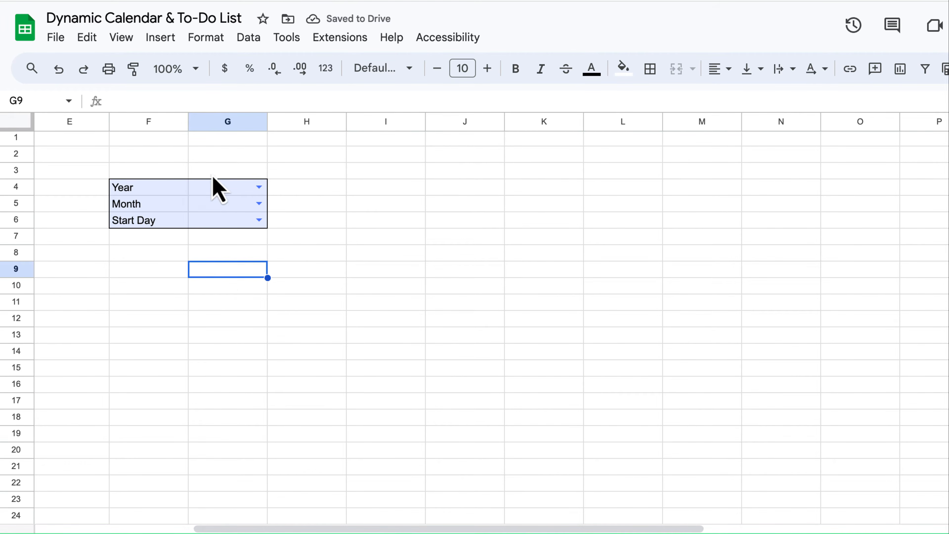
Reset the fill color of the dropdown cells G4:G6 beside the labels.
{"action": "left_click_drag", "start_coordinate": [218, 187], "coordinate": [217, 220]}
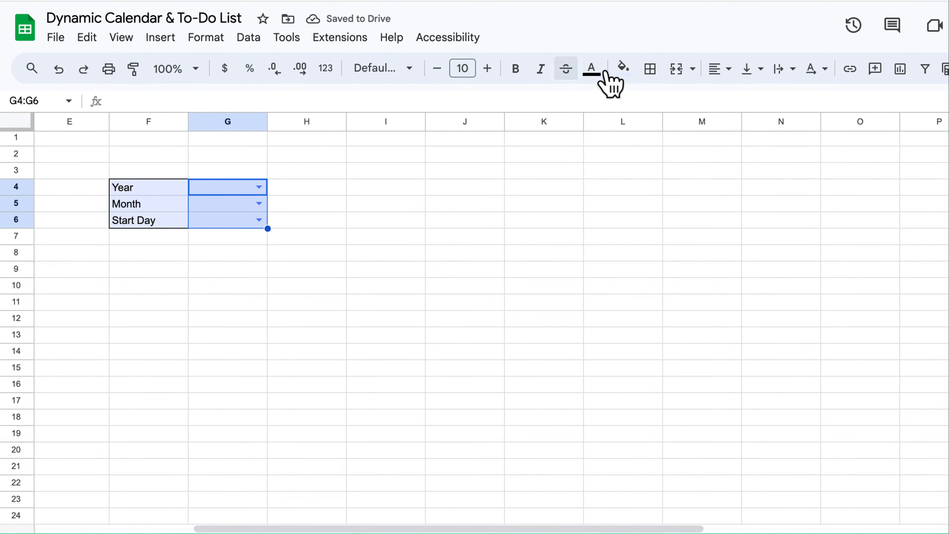
{"action": "left_click", "coordinate": [624, 69]}
{"action": "left_click", "coordinate": [635, 101]}
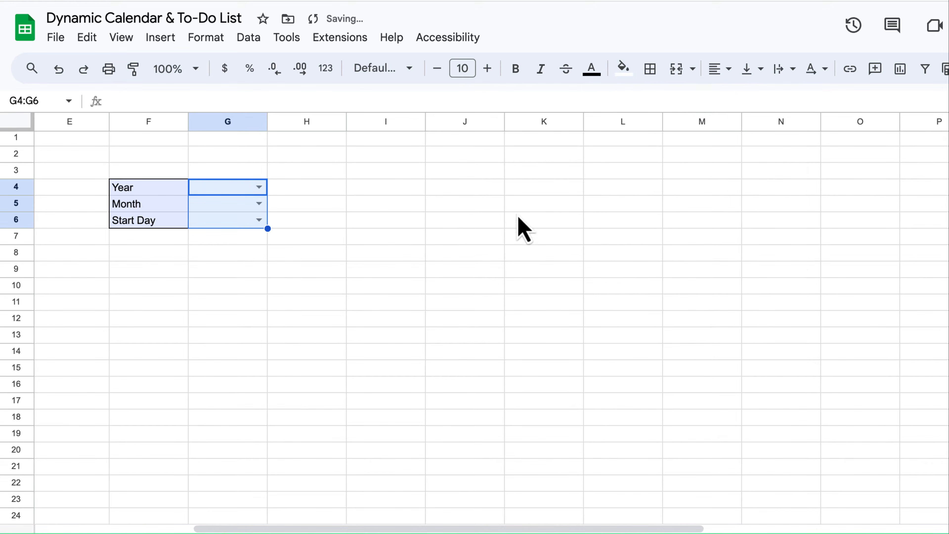
{"action": "left_click", "coordinate": [519, 222]}
Check the option lists of the Year, Month and Start Day dropdowns without choosing a value.
{"action": "left_click", "coordinate": [259, 187]}
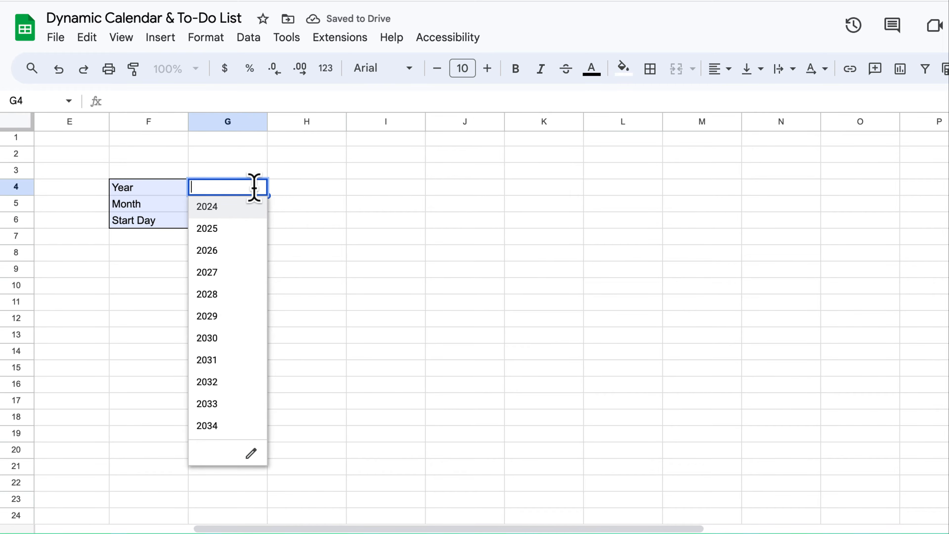
{"action": "left_click", "coordinate": [305, 236]}
{"action": "left_click", "coordinate": [260, 203]}
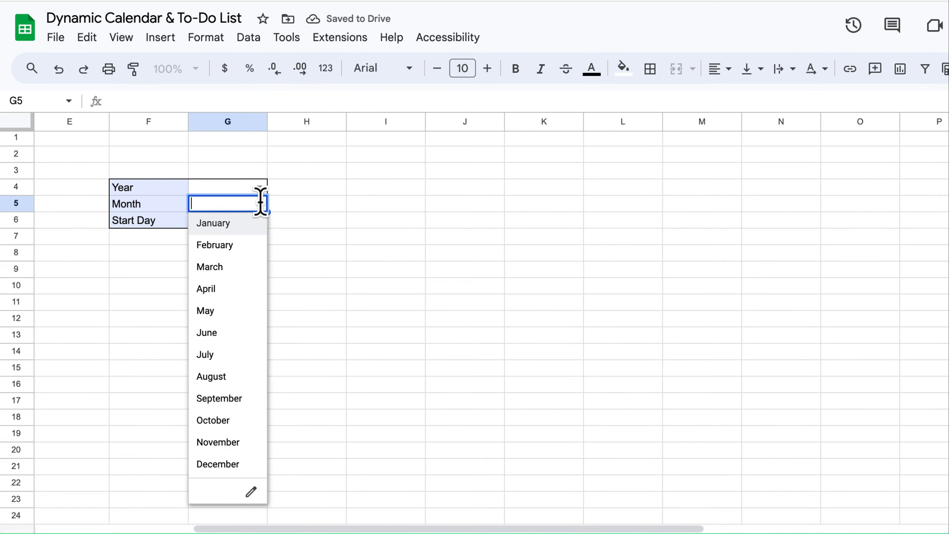
{"action": "left_click", "coordinate": [323, 336]}
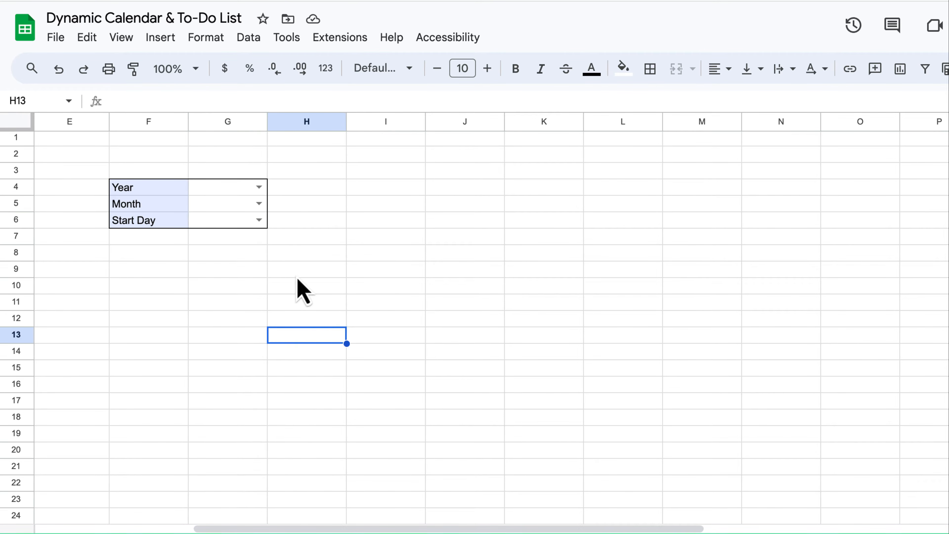
{"action": "left_click", "coordinate": [259, 220]}
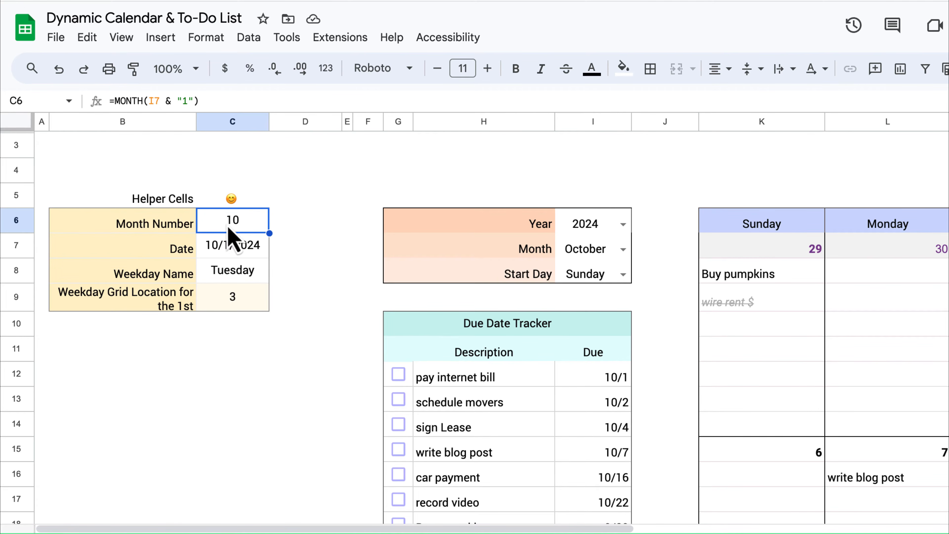
Examine the formulas in the Date, Weekday Name and Weekday Grid Location helper cells C7, C8 and C9 of the finished calendar example.
{"action": "left_click", "coordinate": [226, 253]}
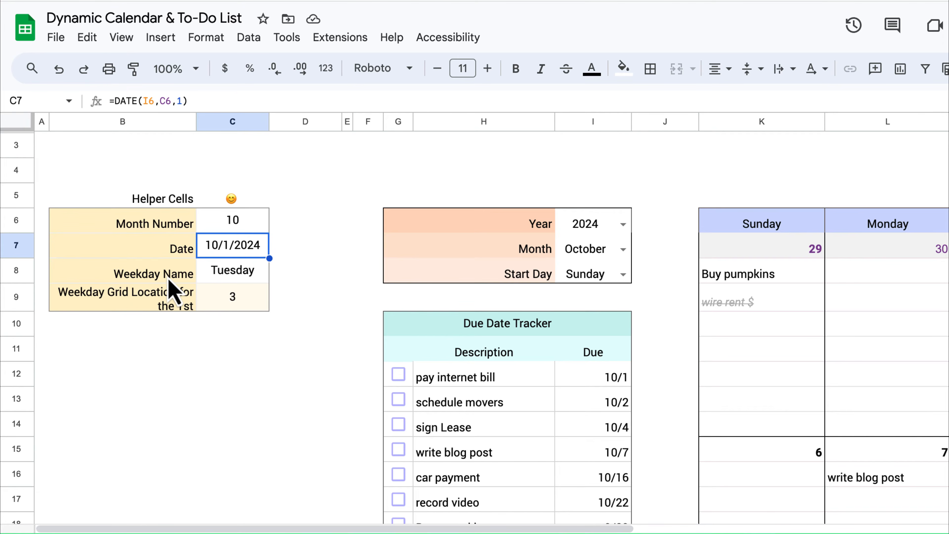
{"action": "left_click", "coordinate": [225, 279]}
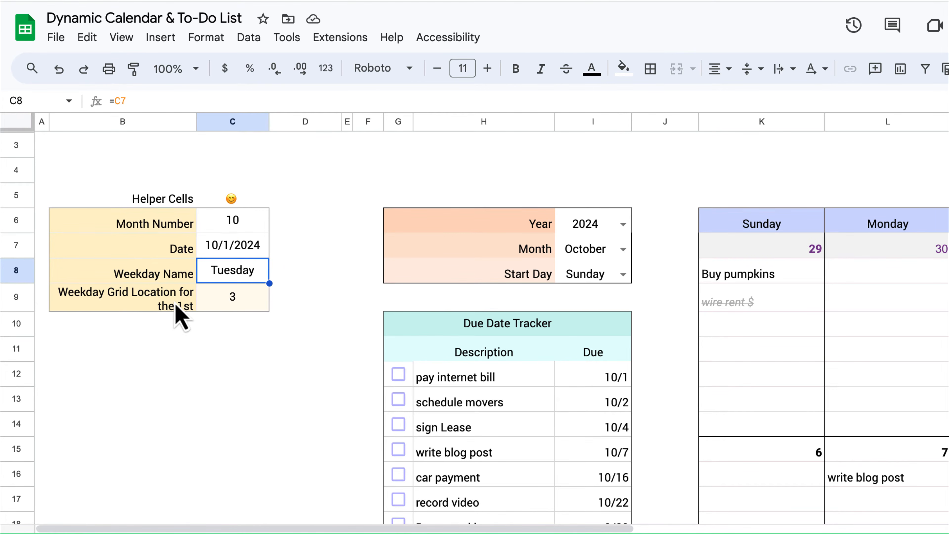
{"action": "left_click", "coordinate": [228, 301]}
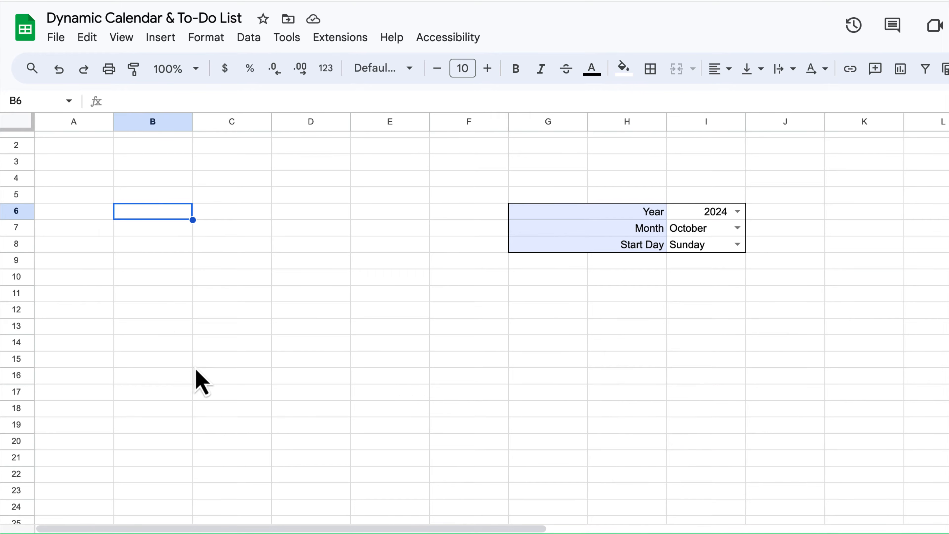
Enter the helper labels Month Number, Date and Weekday Name in cells B6, B7 and B8.
{"action": "type", "text": "Month"}
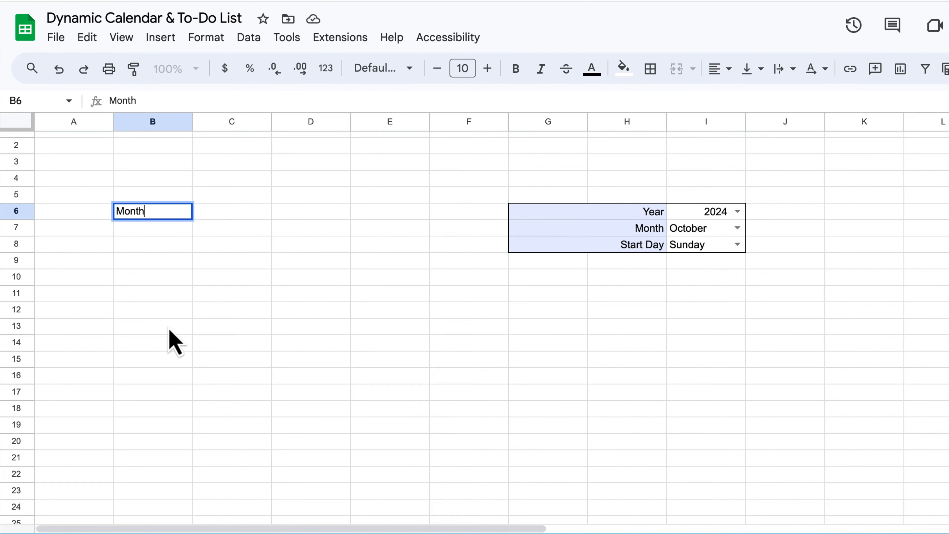
{"action": "type", "text": " Number"}
{"action": "key", "text": "Return"}
{"action": "type", "text": "Date"}
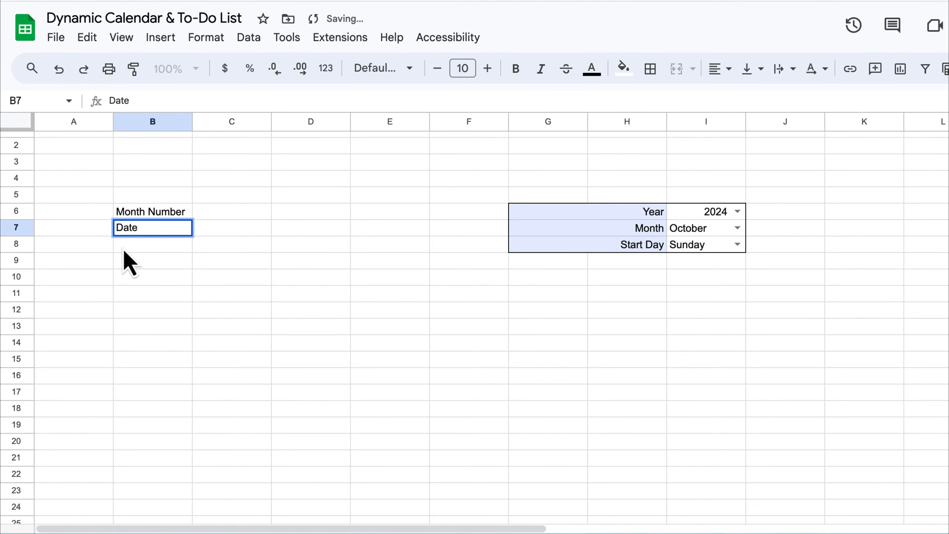
{"action": "key", "text": "Return"}
{"action": "type", "text": "Weekday Name"}
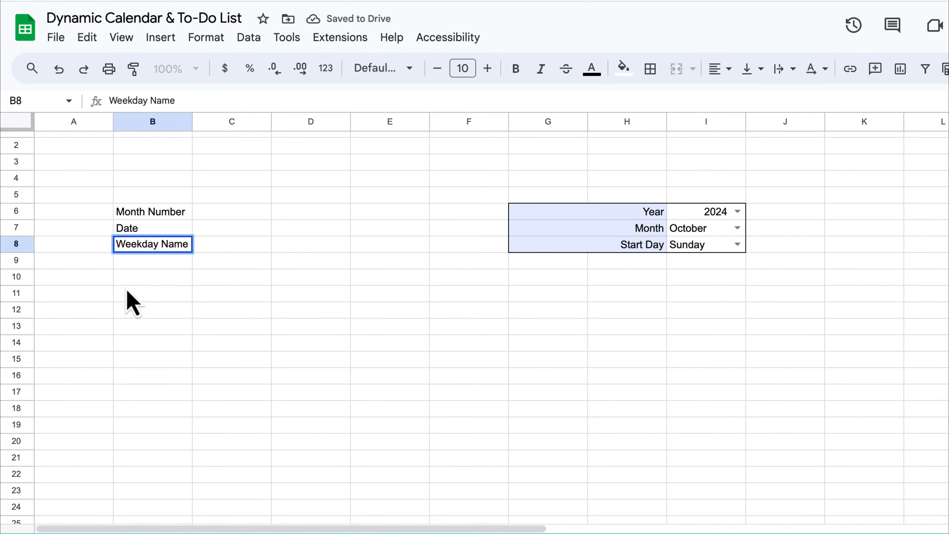
{"action": "key", "text": "Return"}
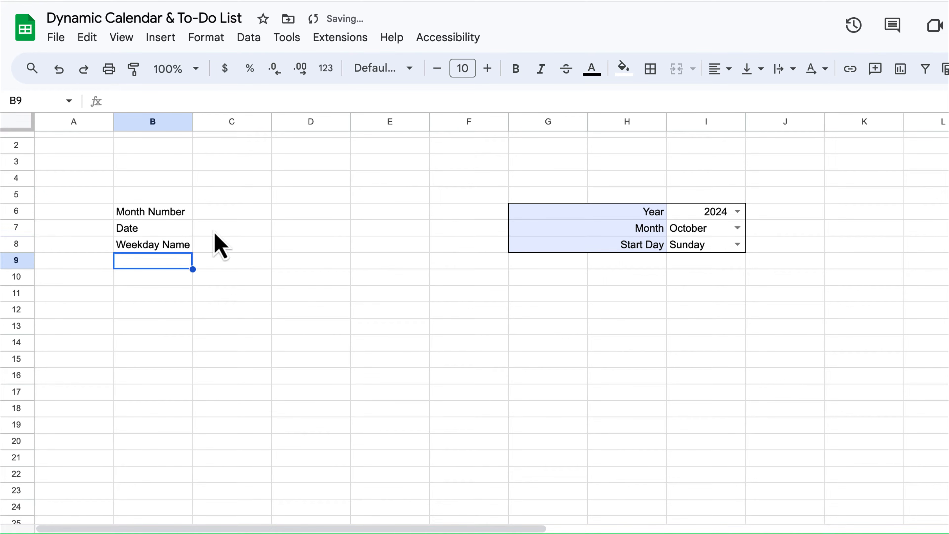
Try to build the date in C7 from the three selector cells with =DATE(I6,I7,I8).
{"action": "left_click", "coordinate": [216, 233]}
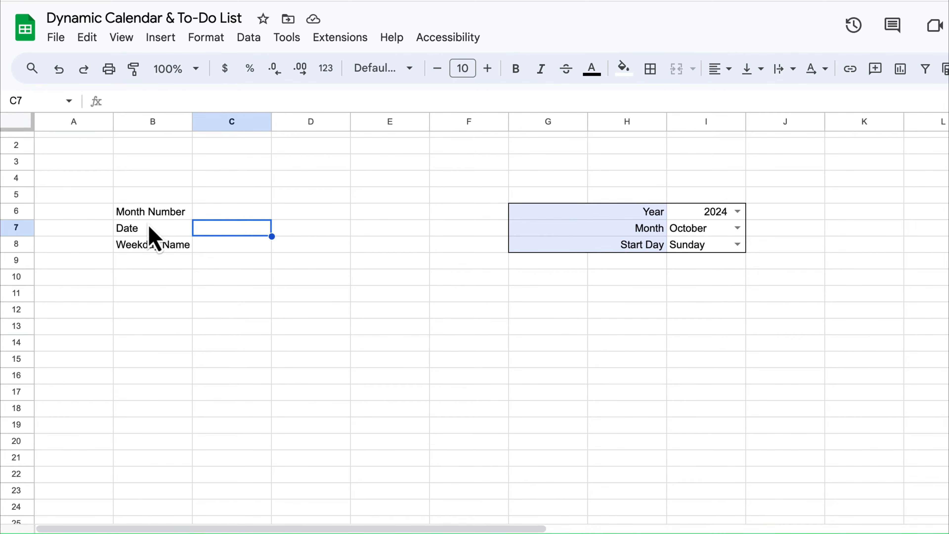
{"action": "double_click", "coordinate": [204, 228]}
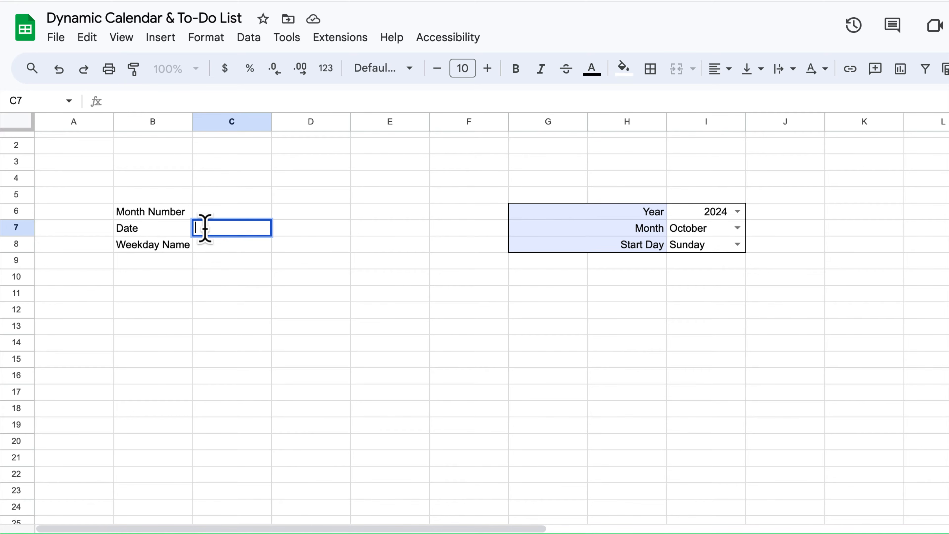
{"action": "type", "text": "=da"}
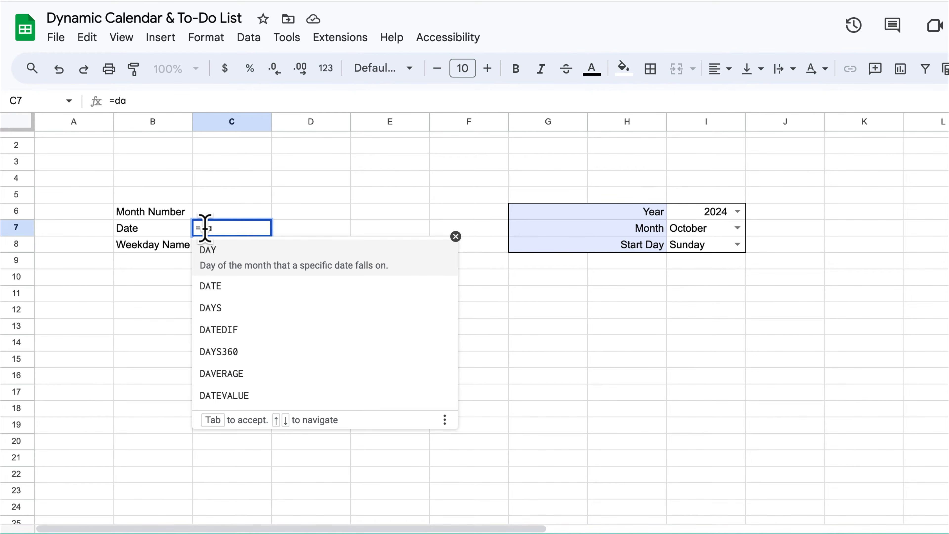
{"action": "type", "text": "te"}
{"action": "left_click", "coordinate": [225, 262]}
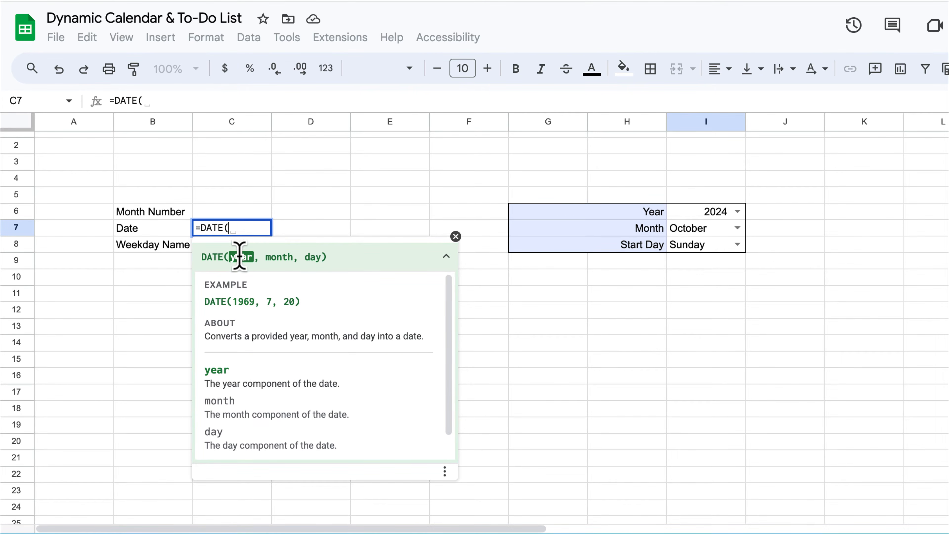
{"action": "left_click", "coordinate": [689, 215]}
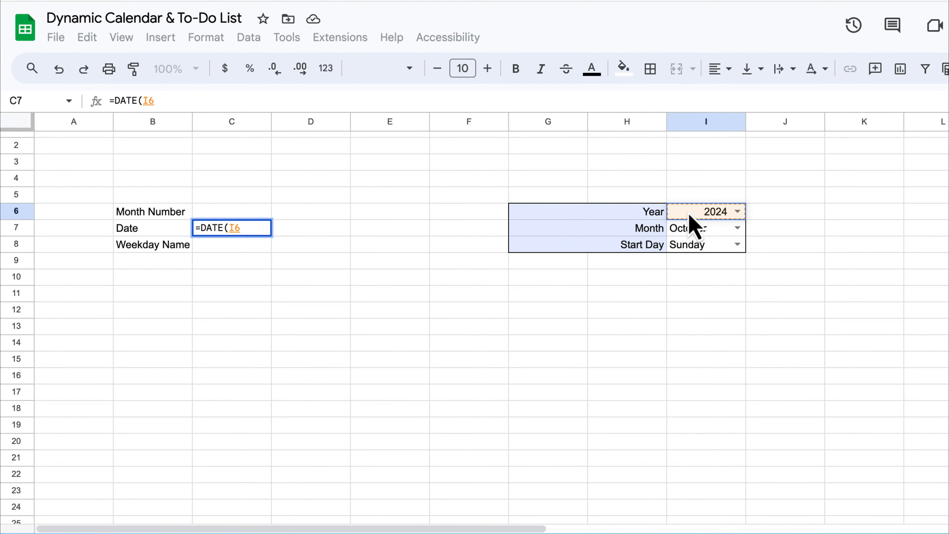
{"action": "type", "text": ","}
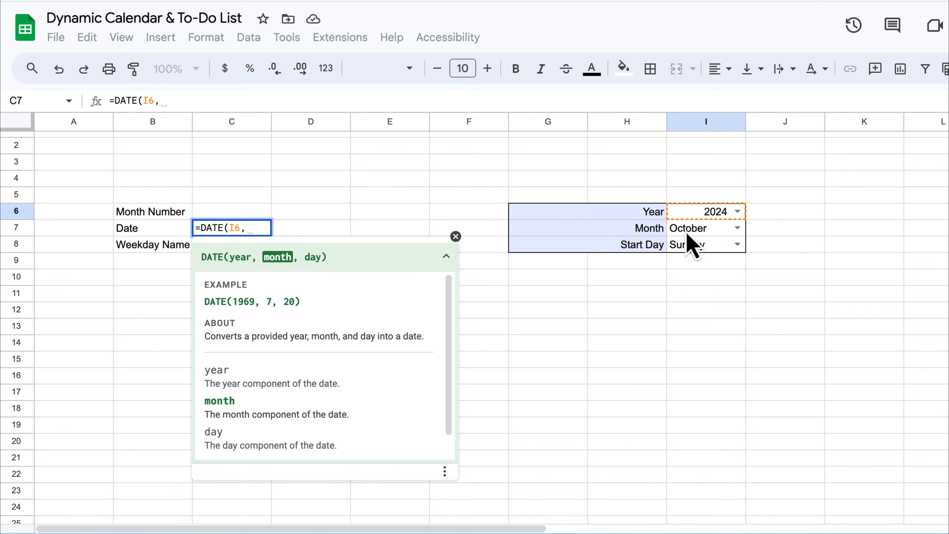
{"action": "left_click", "coordinate": [687, 233]}
{"action": "type", "text": ","}
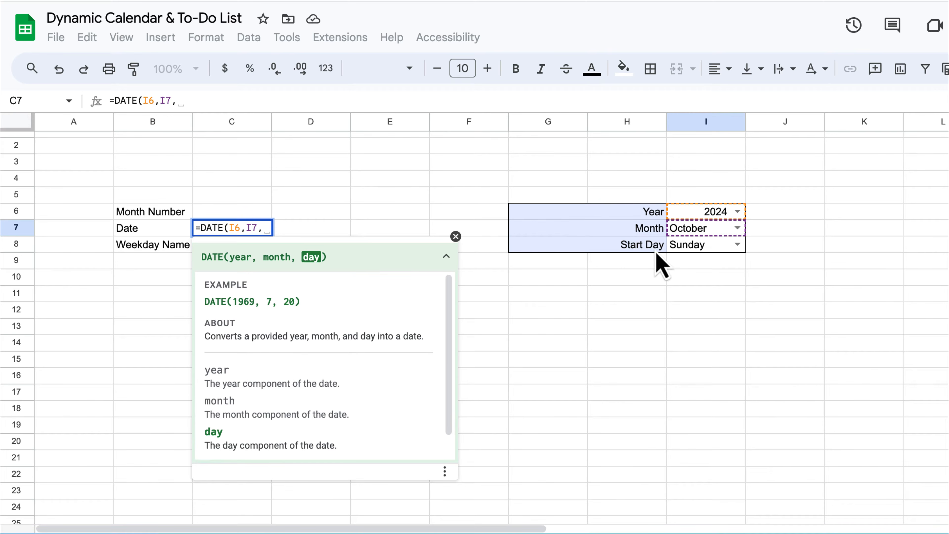
{"action": "left_click", "coordinate": [691, 246]}
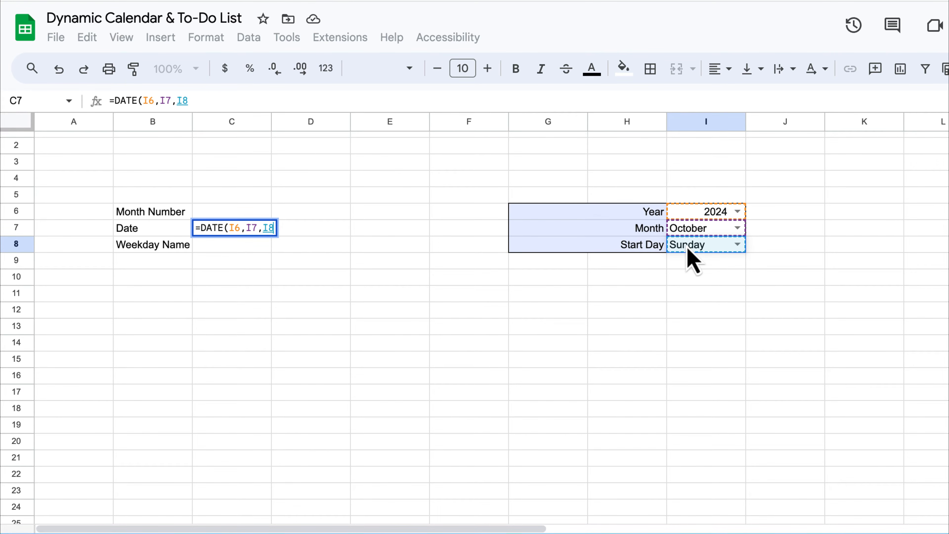
{"action": "key", "text": "Return"}
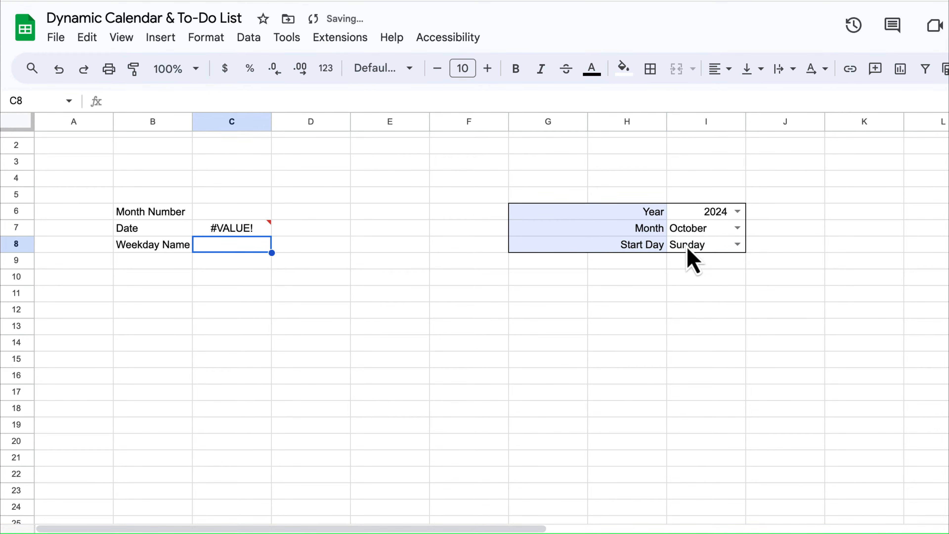
Read the error details of the DATE formula in C7 and clear the cell.
{"action": "left_click", "coordinate": [225, 234]}
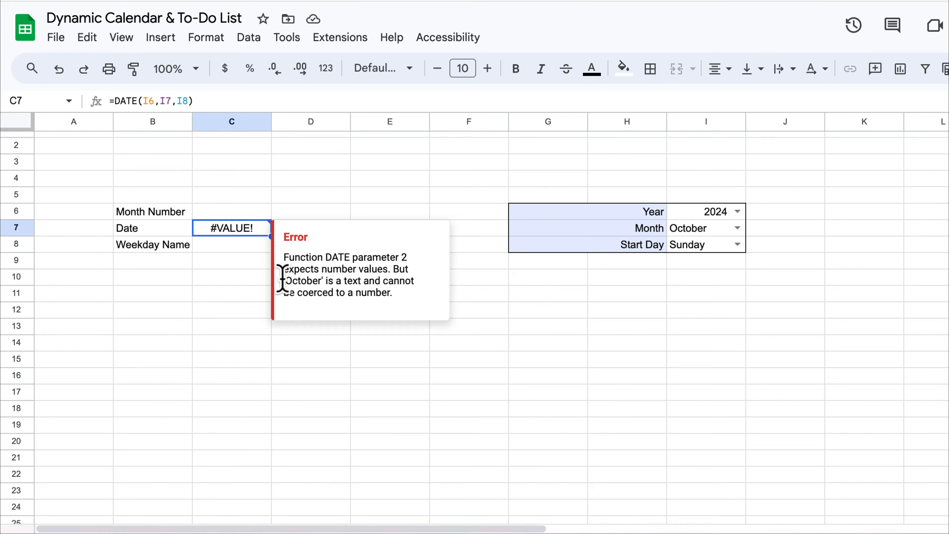
{"action": "left_click_drag", "start_coordinate": [279, 280], "coordinate": [403, 301]}
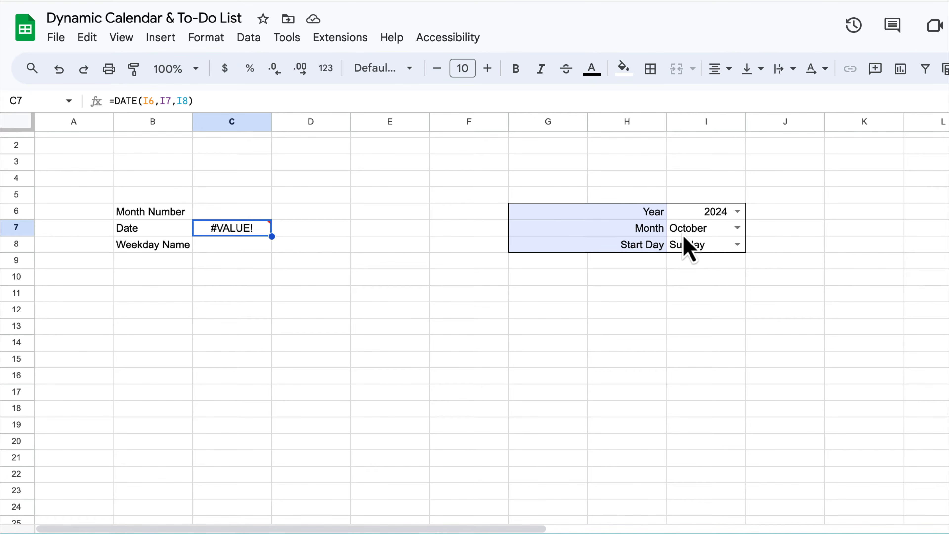
{"action": "mouse_move", "coordinate": [238, 234]}
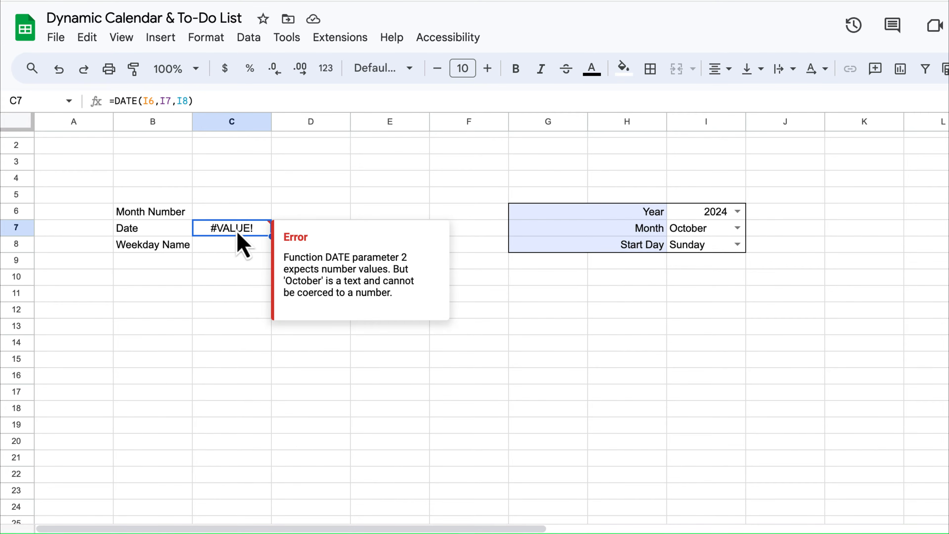
{"action": "left_click", "coordinate": [233, 261]}
{"action": "left_click", "coordinate": [242, 232]}
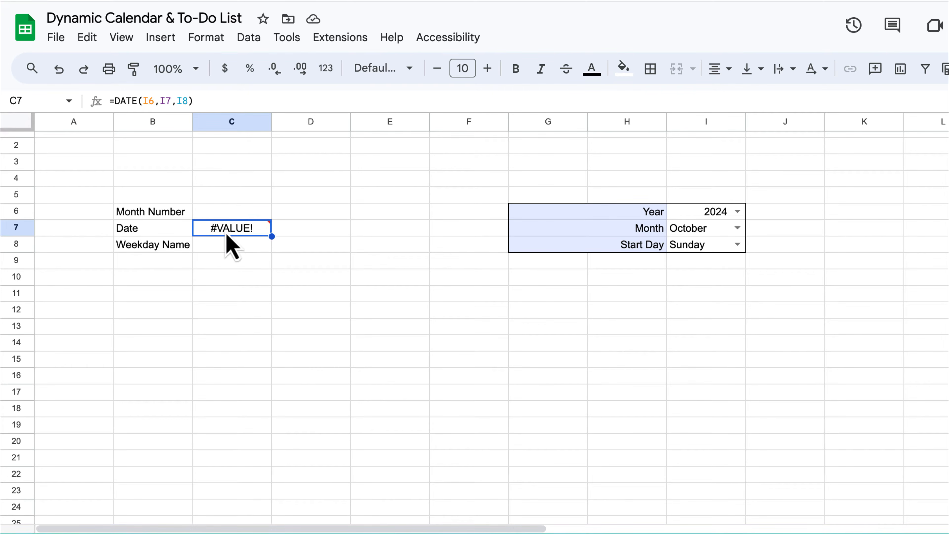
{"action": "mouse_move", "coordinate": [227, 236]}
{"action": "key", "text": "Delete"}
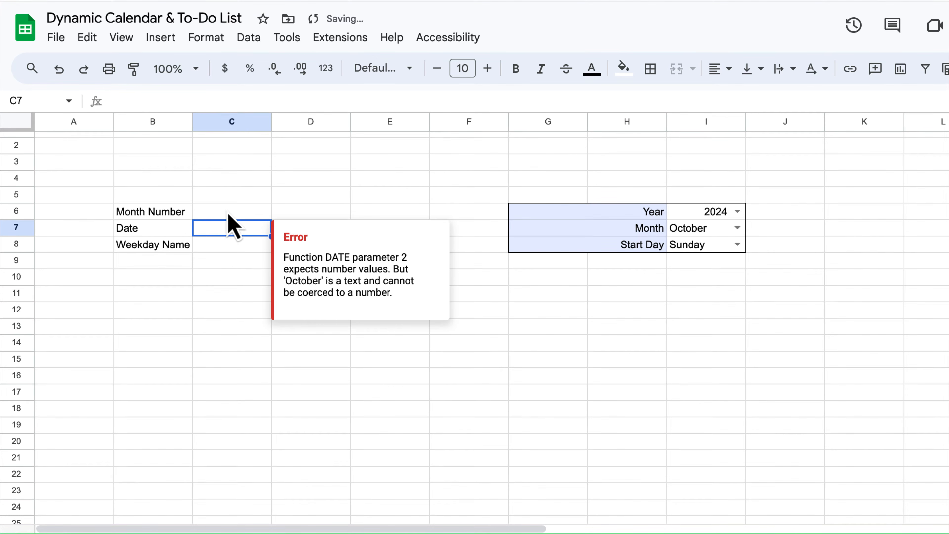
Enter =MONTH(I7 & "1") in C6 to convert the selected month name to its month number.
{"action": "left_click", "coordinate": [228, 213]}
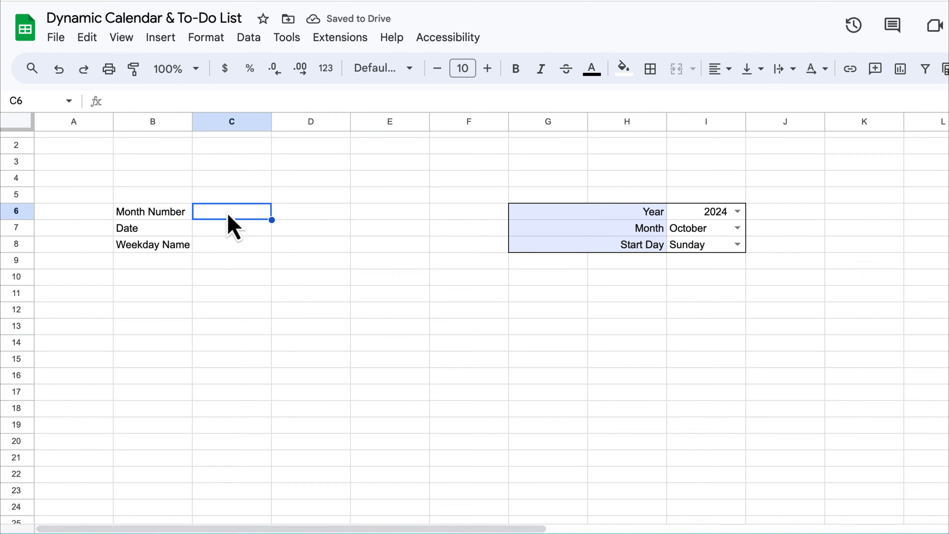
{"action": "type", "text": "=month"}
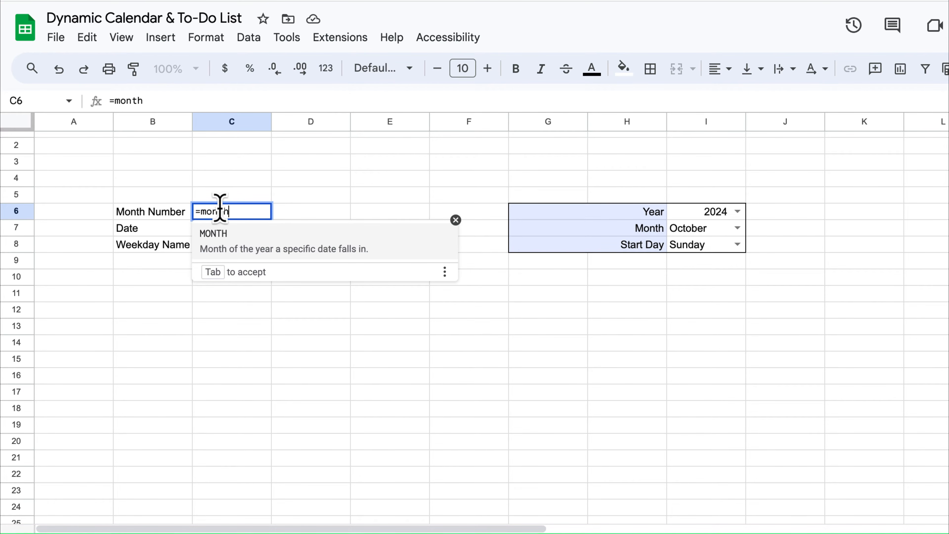
{"action": "left_click", "coordinate": [239, 248]}
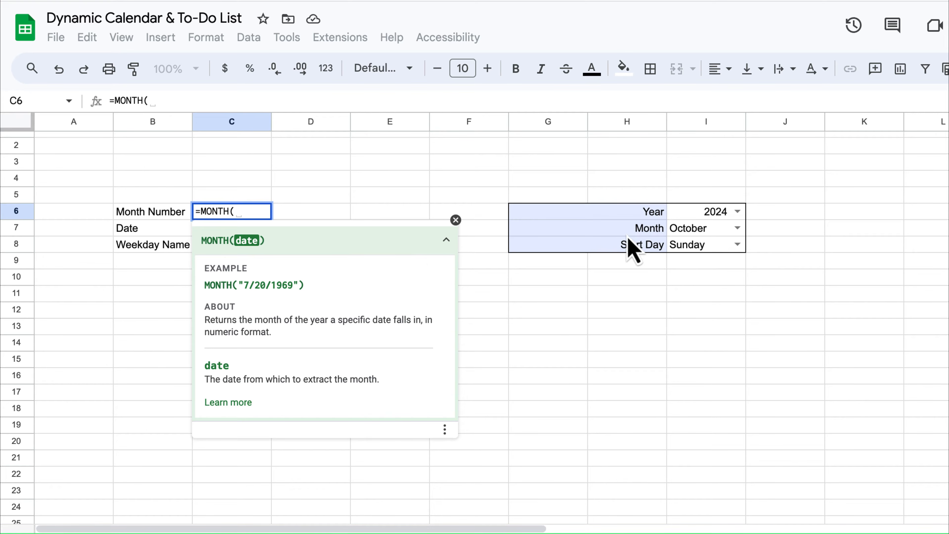
{"action": "left_click", "coordinate": [691, 234]}
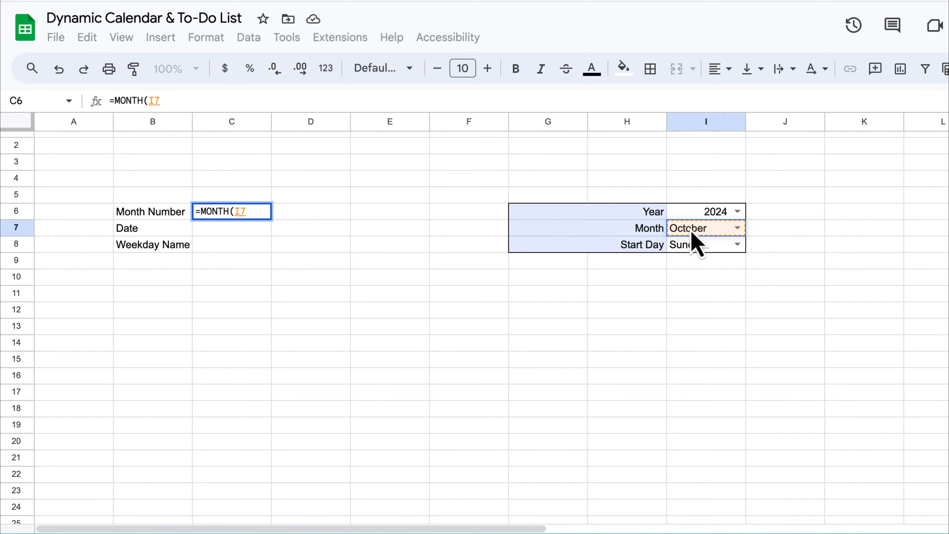
{"action": "type", "text": "&"}
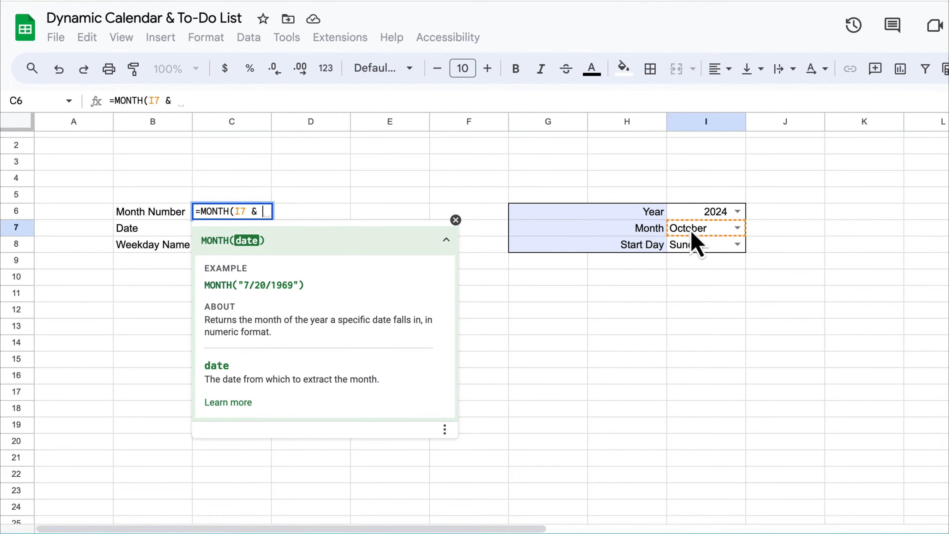
{"action": "type", "text": " \""}
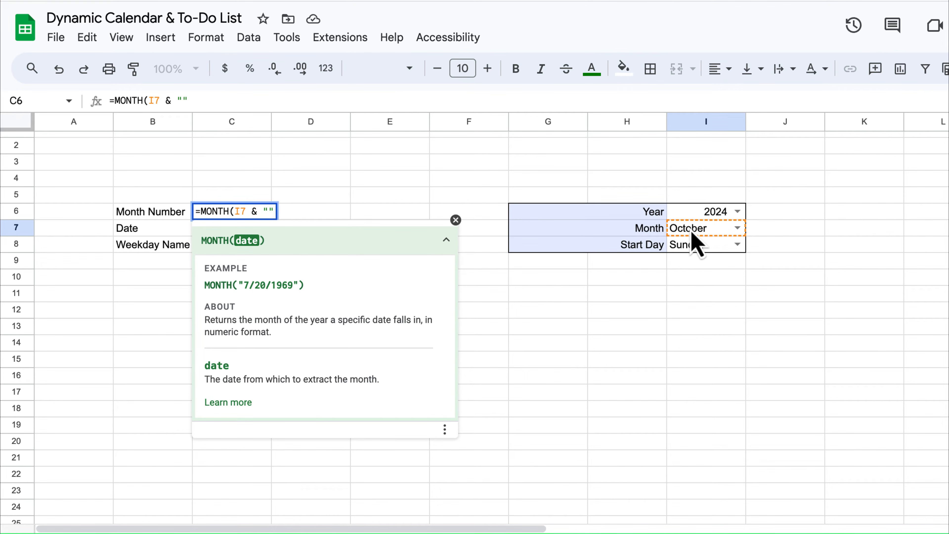
{"action": "type", "text": "1"}
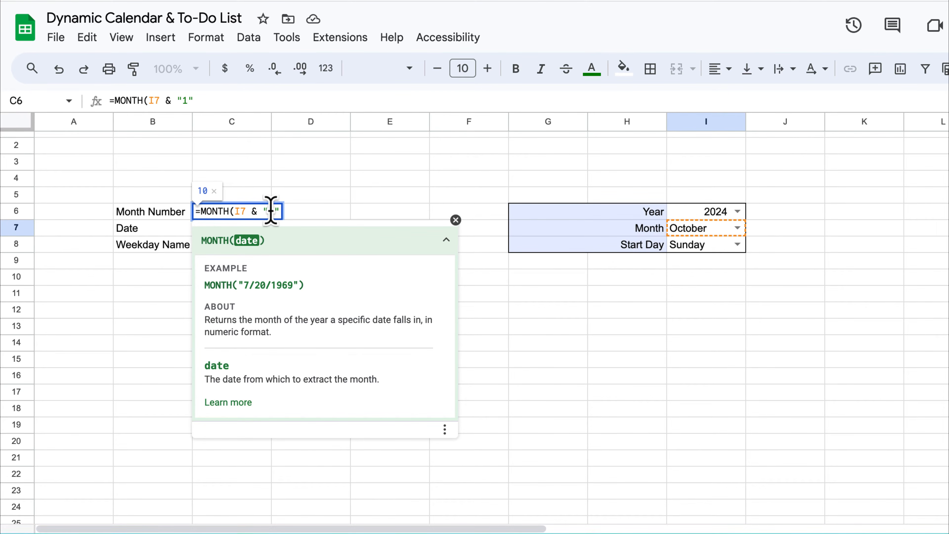
{"action": "key", "text": "Return"}
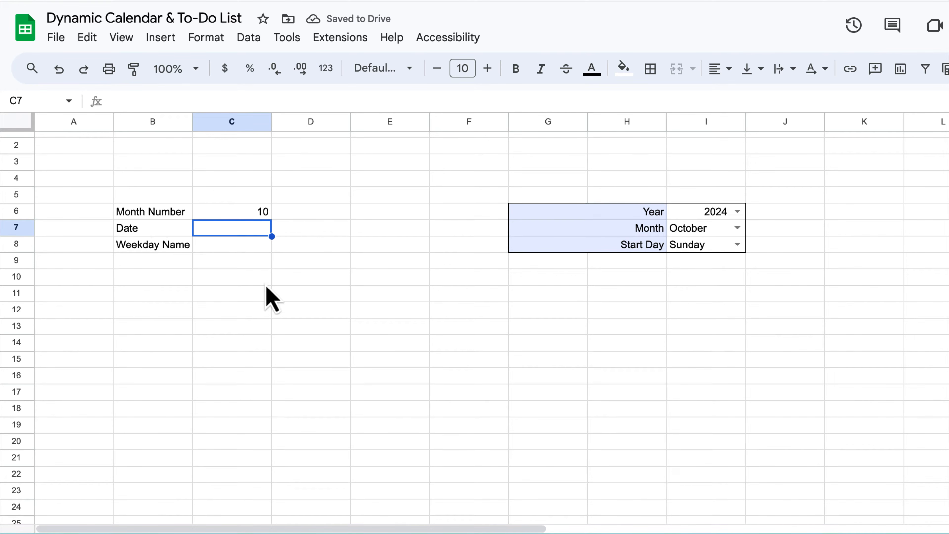
Enter =DATE(I6,C6,1) in C7 to give the first day of the selected month and year.
{"action": "double_click", "coordinate": [231, 228]}
{"action": "type", "text": "=date"}
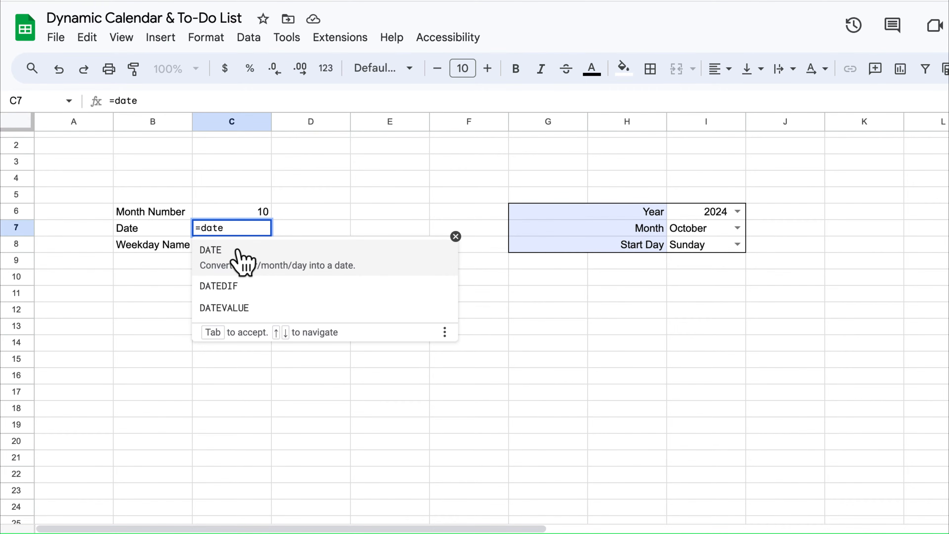
{"action": "left_click", "coordinate": [239, 258]}
{"action": "left_click", "coordinate": [694, 214]}
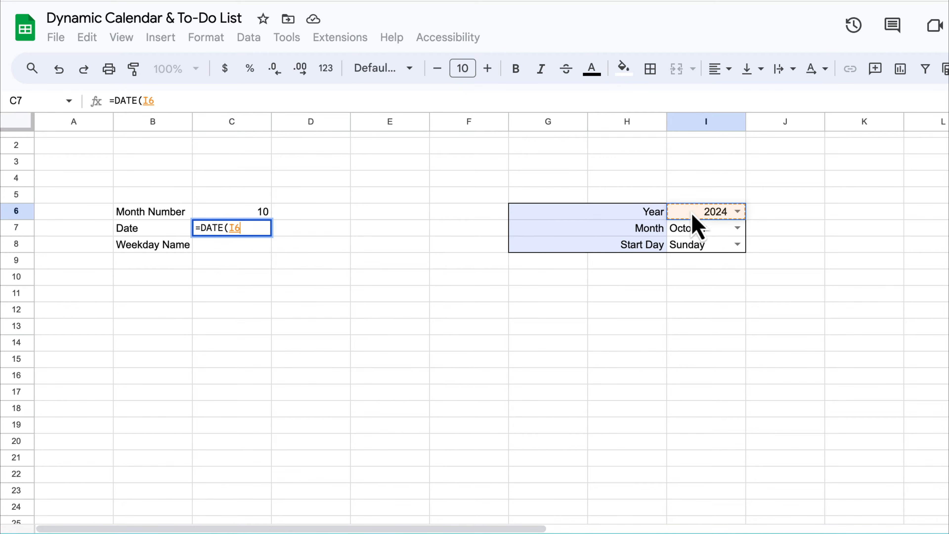
{"action": "type", "text": ","}
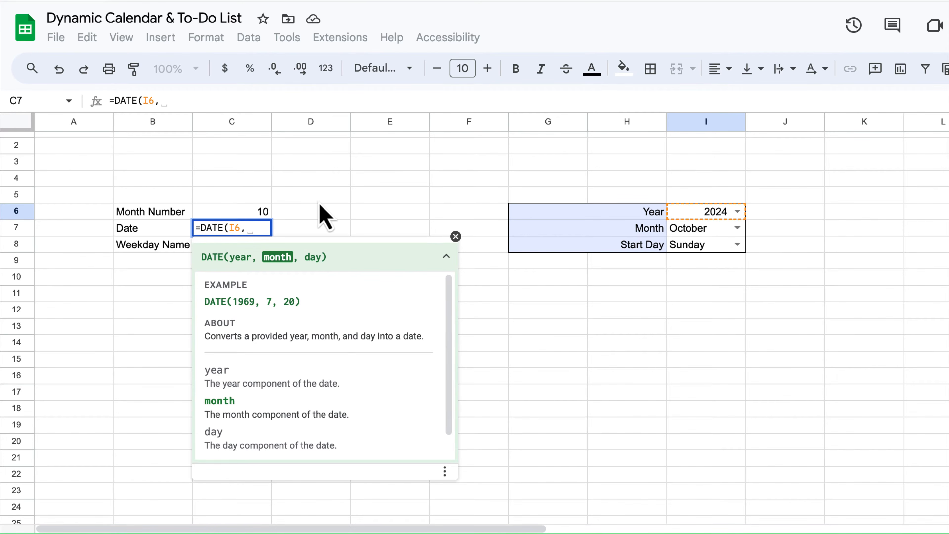
{"action": "left_click", "coordinate": [250, 212]}
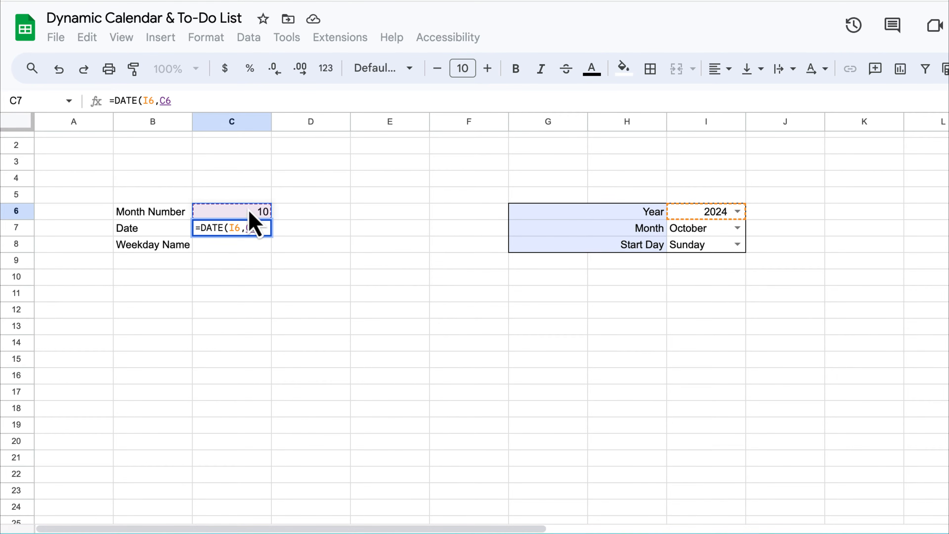
{"action": "type", "text": ", "}
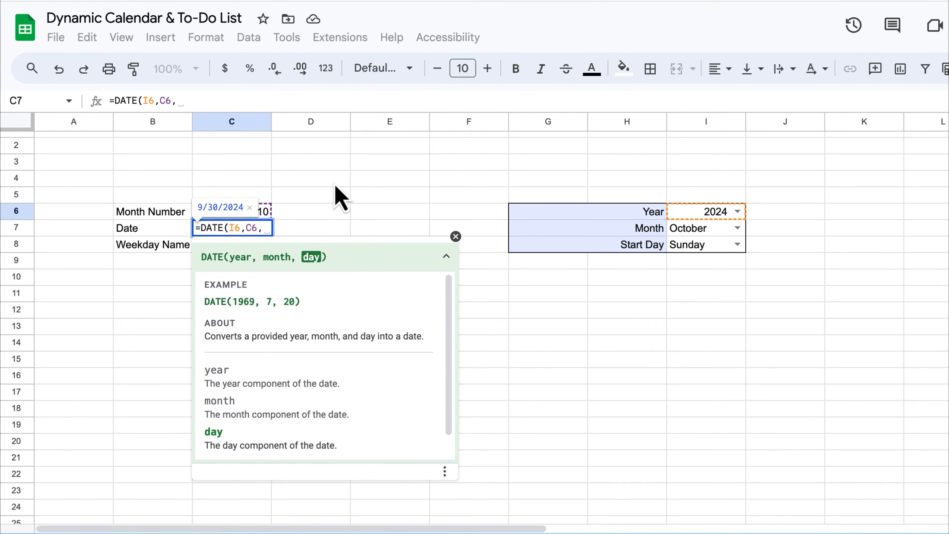
{"action": "type", "text": "1"}
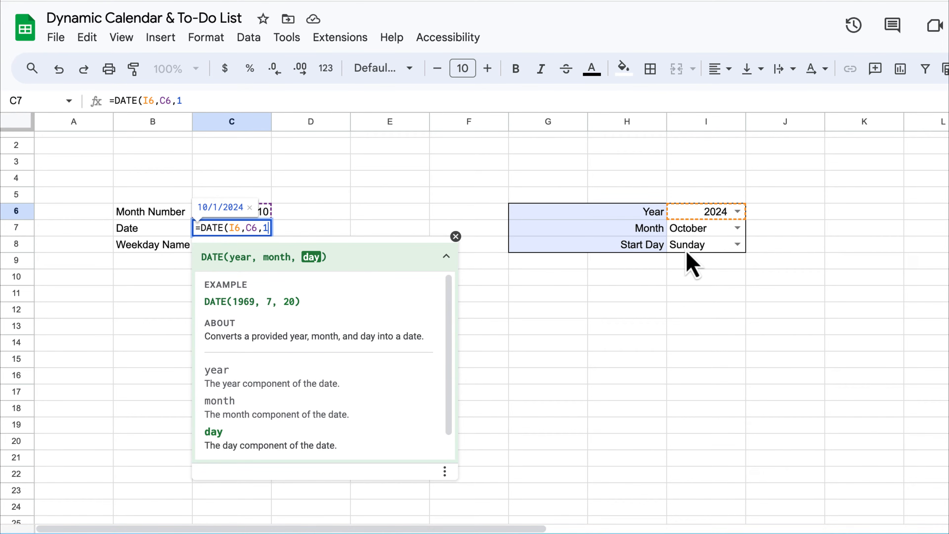
{"action": "key", "text": "Return"}
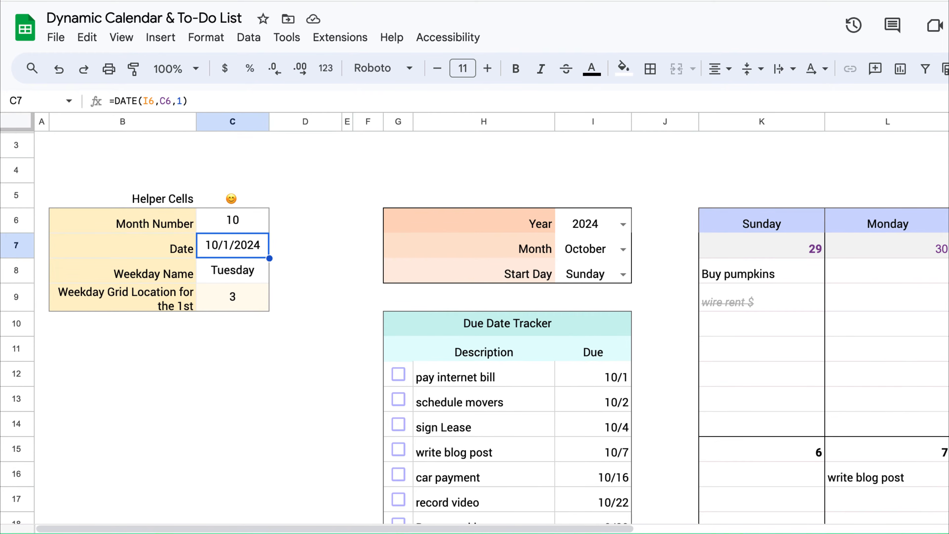
Enter =C7 in C8 so the Weekday Name cell references the first-of-month date.
{"action": "left_click", "coordinate": [225, 278]}
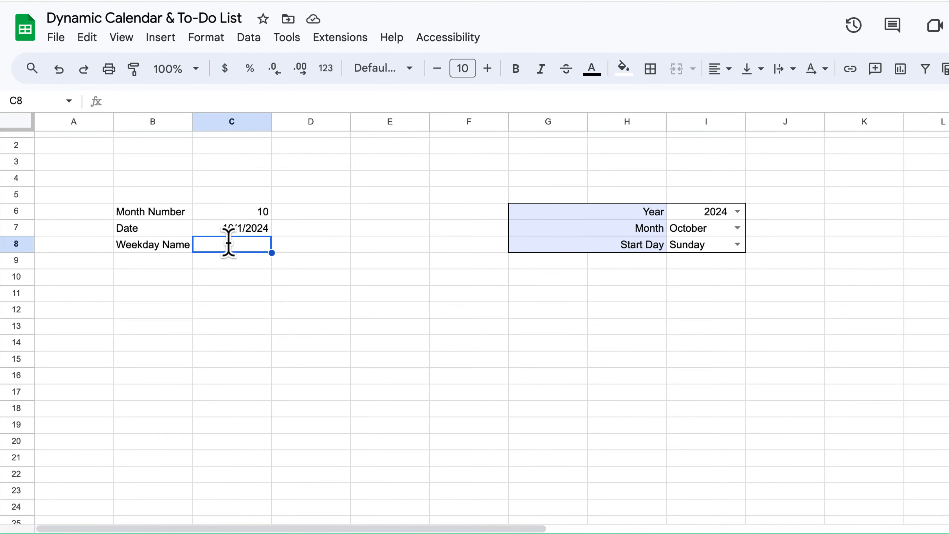
{"action": "type", "text": "="}
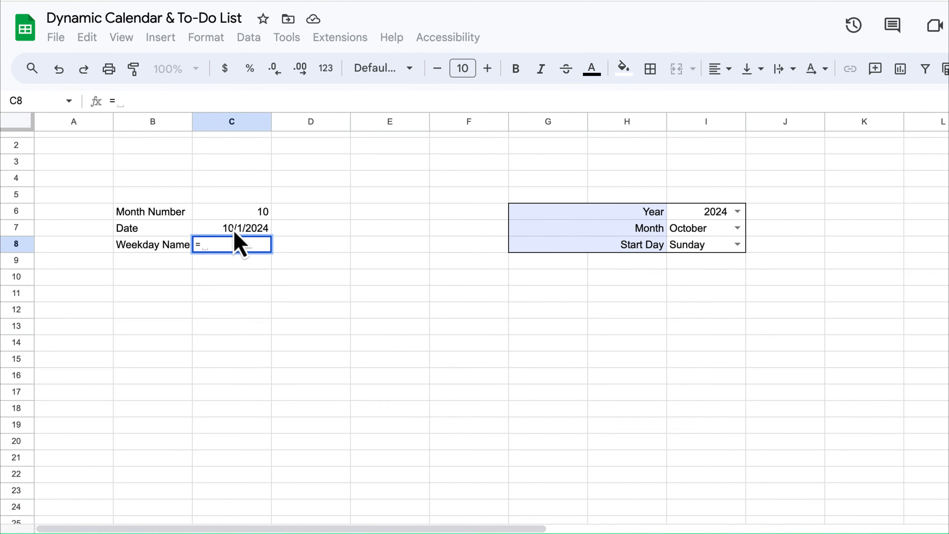
{"action": "left_click", "coordinate": [232, 227]}
{"action": "key", "text": "Return"}
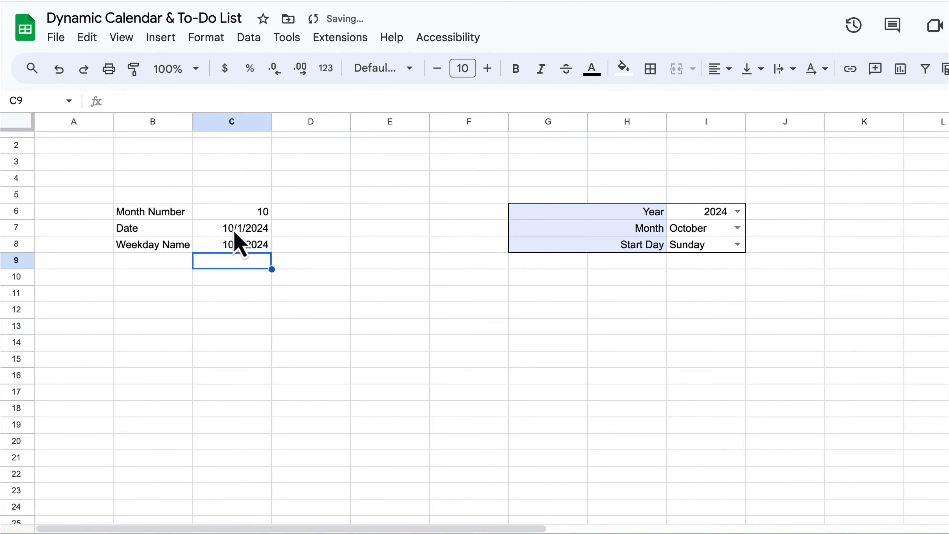
Apply a custom date format to C8 that drops the month and shows the day as its full name.
{"action": "left_click", "coordinate": [212, 245]}
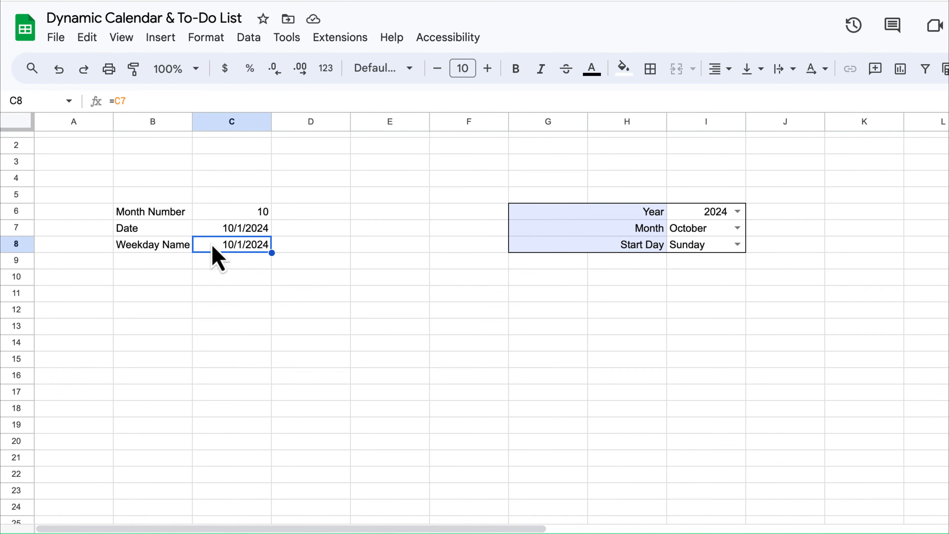
{"action": "left_click", "coordinate": [209, 39]}
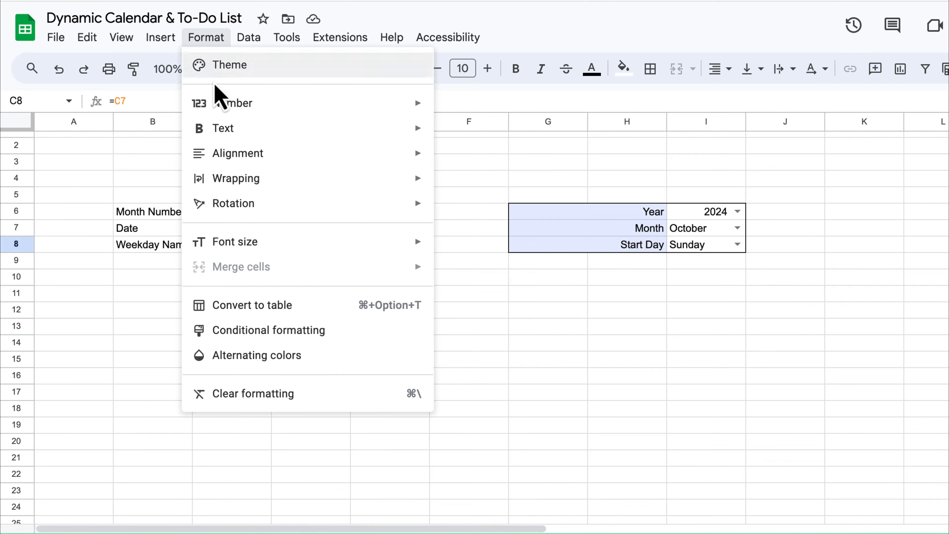
{"action": "mouse_move", "coordinate": [216, 103]}
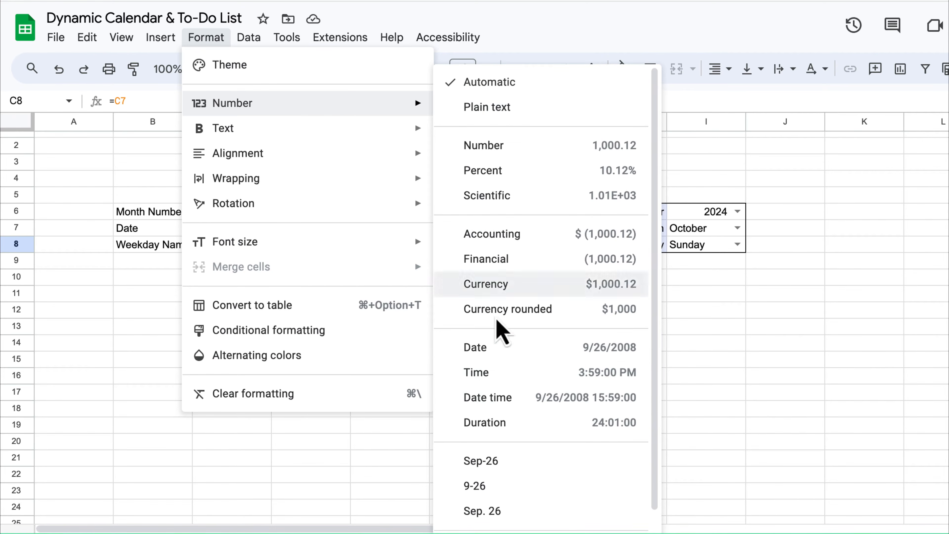
{"action": "scroll", "coordinate": [498, 422], "scroll_direction": "down", "scroll_amount": 3}
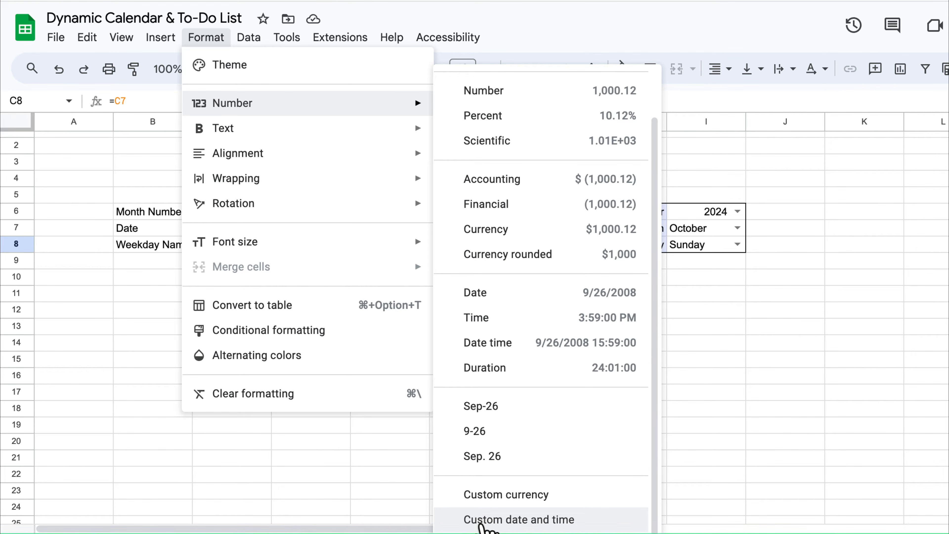
{"action": "left_click", "coordinate": [484, 521]}
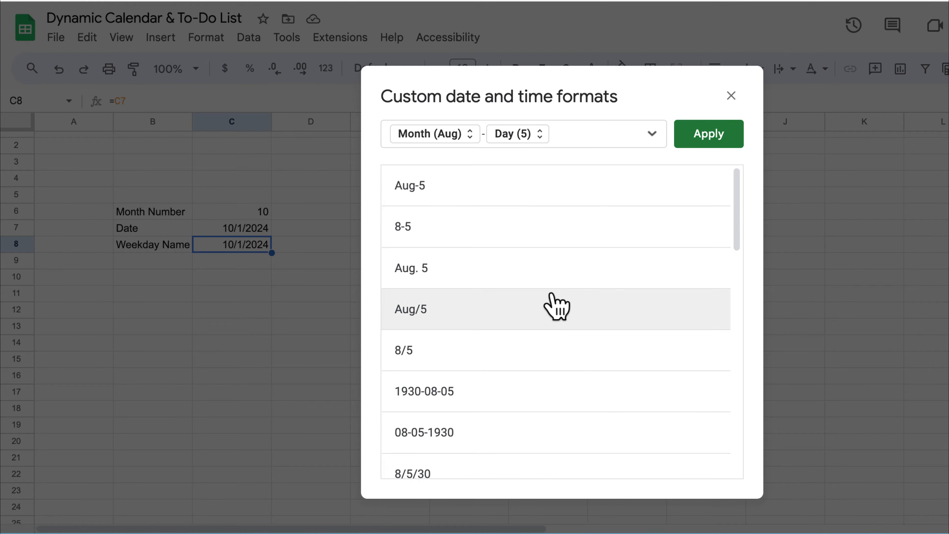
{"action": "left_click", "coordinate": [413, 134]}
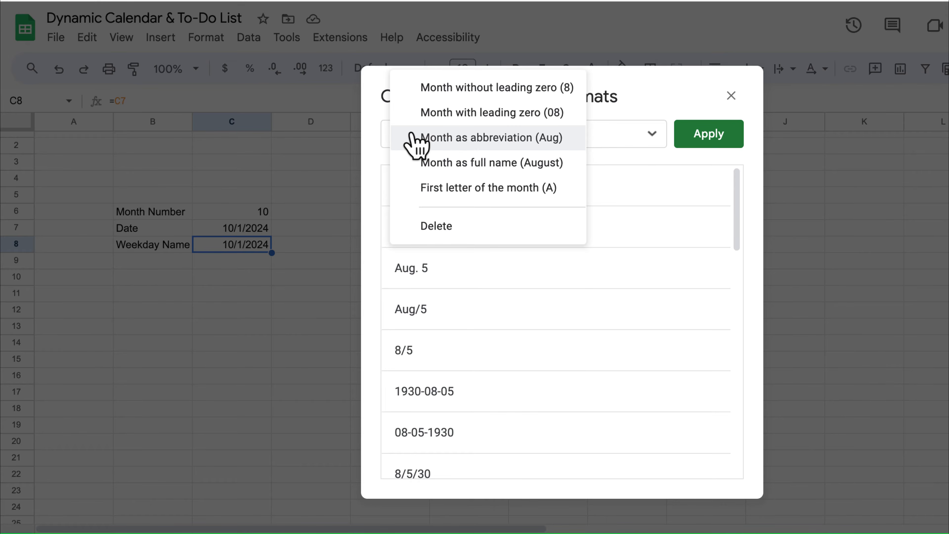
{"action": "left_click", "coordinate": [411, 136]}
{"action": "left_click", "coordinate": [448, 136]}
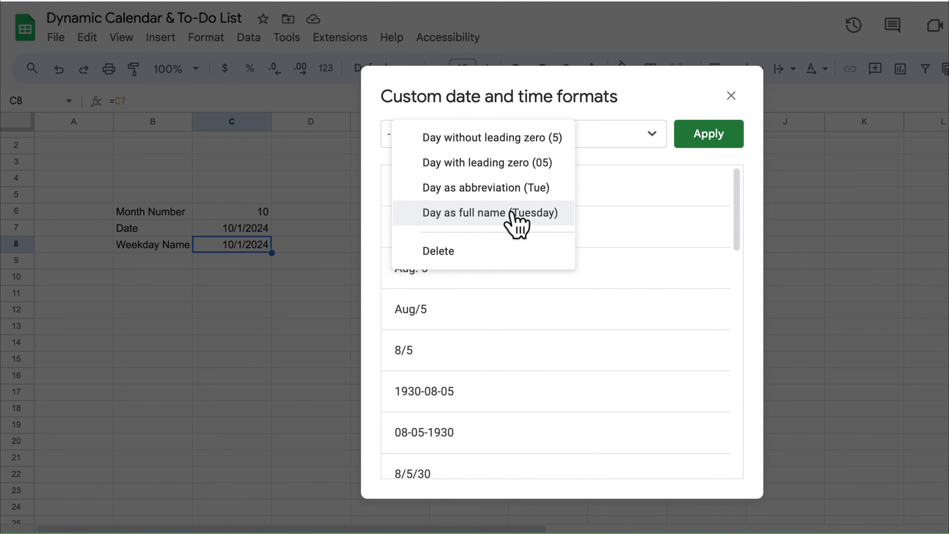
{"action": "left_click", "coordinate": [491, 214]}
{"action": "left_click", "coordinate": [712, 139]}
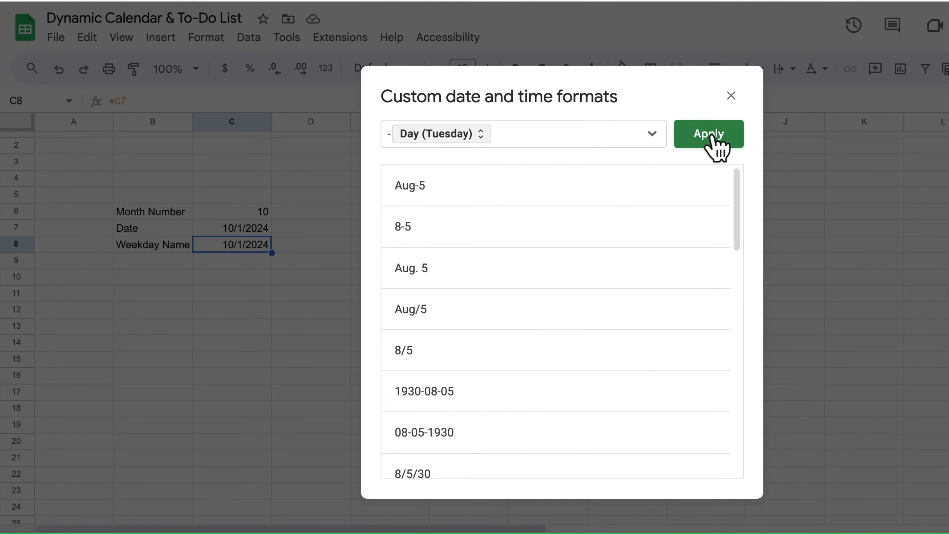
{"action": "left_click", "coordinate": [237, 312]}
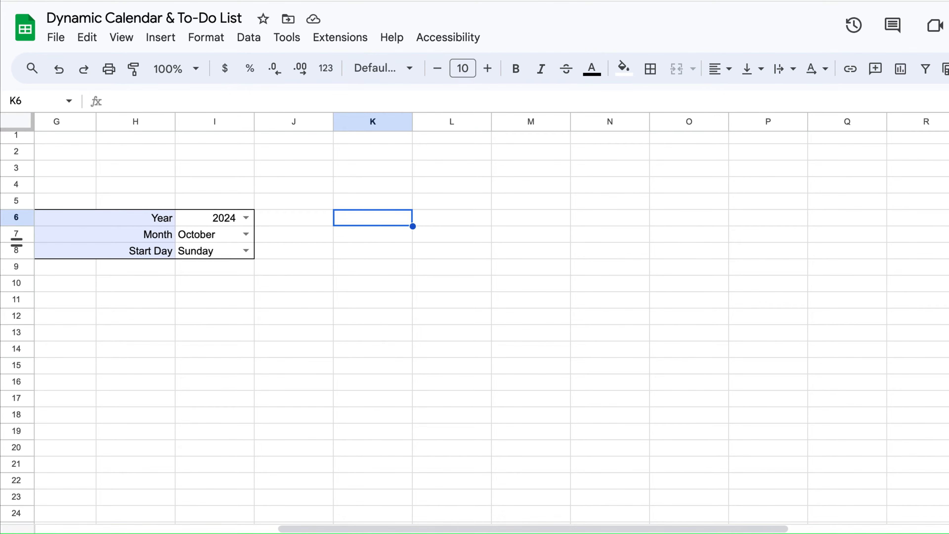
Fill the calendar's weekday header range K6:Q6 with light blue.
{"action": "left_click_drag", "start_coordinate": [365, 224], "coordinate": [826, 224]}
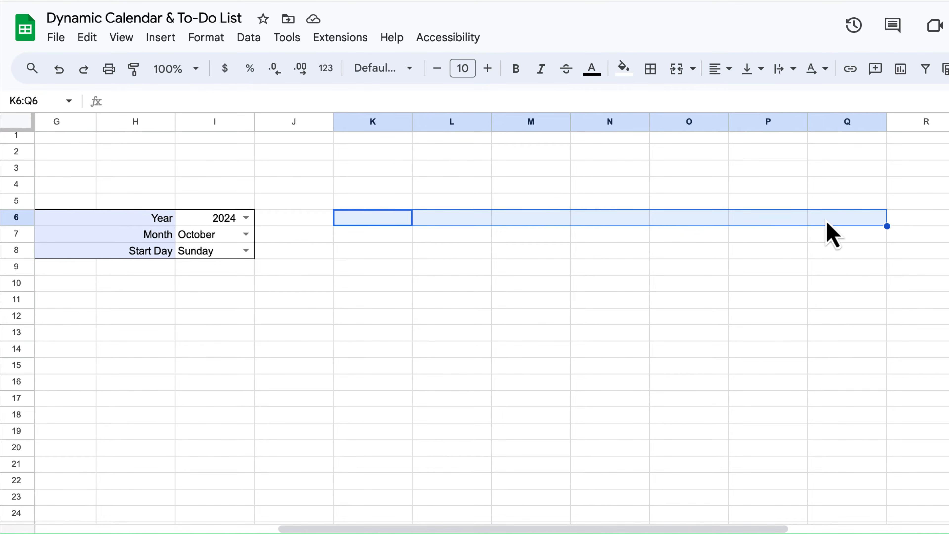
{"action": "left_click", "coordinate": [624, 69]}
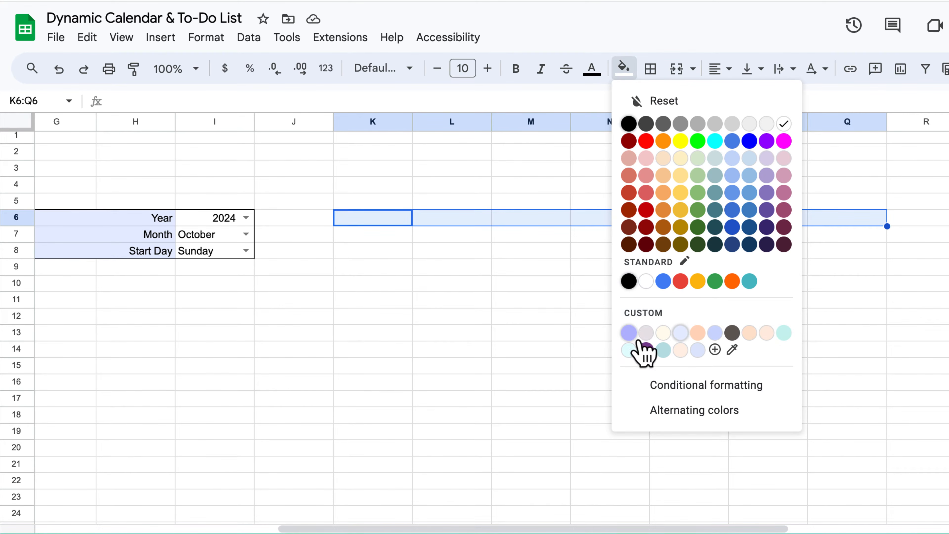
{"action": "left_click", "coordinate": [697, 349]}
{"action": "left_click", "coordinate": [698, 349]}
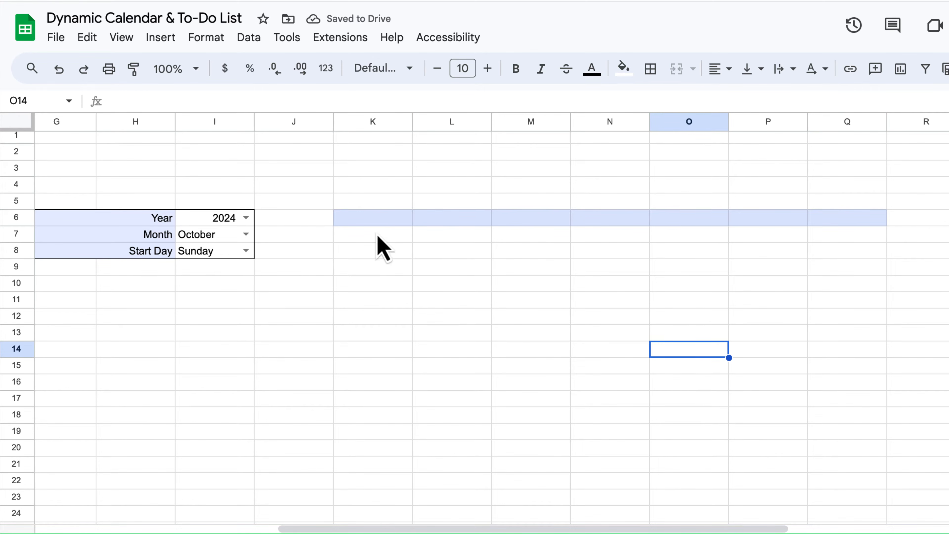
Examine the finished calendar's layout, including its weekday headers, the date formula in M7 and the Due Date Tracker.
{"action": "scroll", "coordinate": [409, 239], "scroll_direction": "down", "scroll_amount": 1}
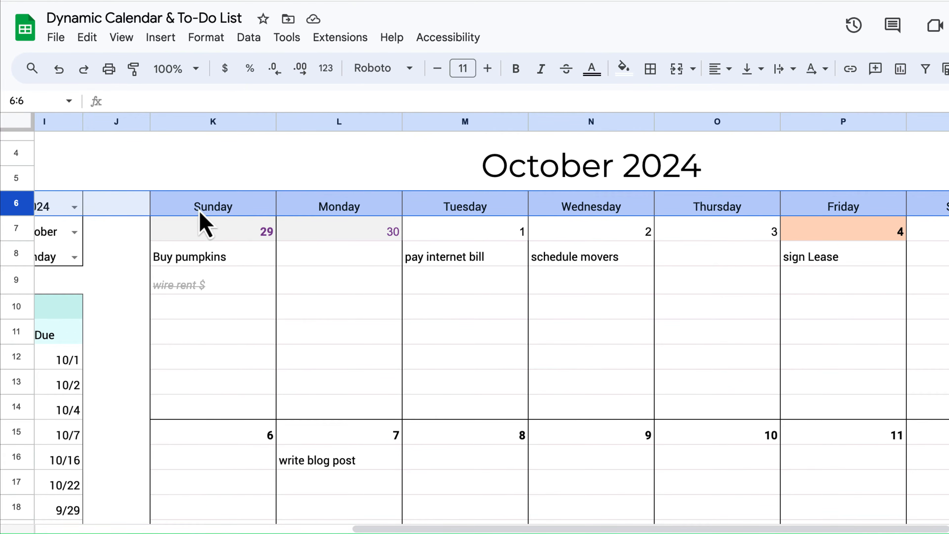
{"action": "left_click", "coordinate": [332, 293]}
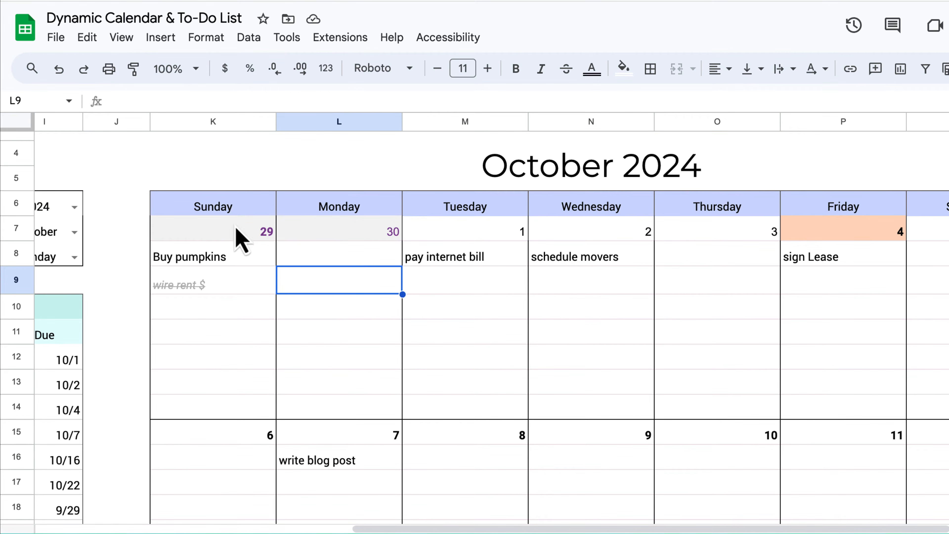
{"action": "left_click", "coordinate": [454, 213]}
{"action": "left_click", "coordinate": [454, 234]}
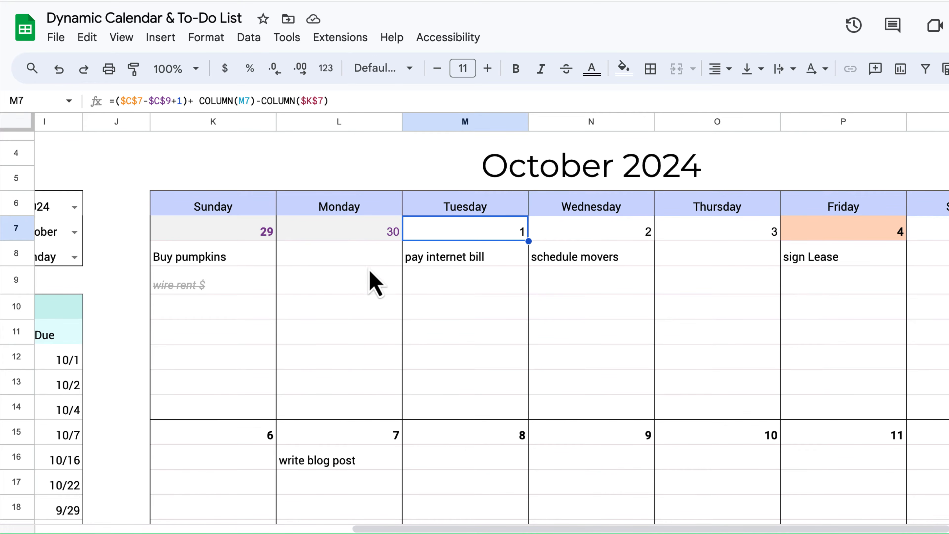
{"action": "scroll", "coordinate": [372, 329], "scroll_direction": "left", "scroll_amount": 4}
{"action": "scroll", "coordinate": [371, 325], "scroll_direction": "left", "scroll_amount": 2}
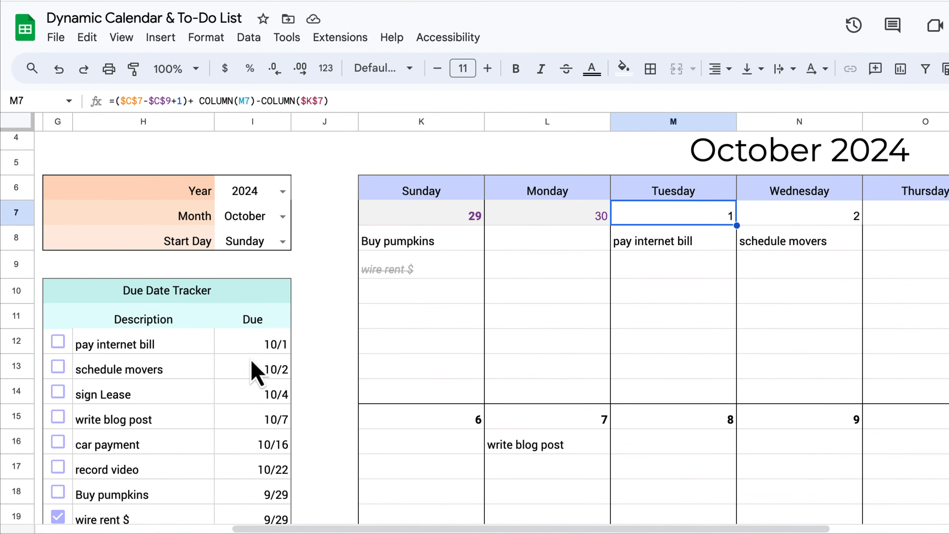
{"action": "scroll", "coordinate": [251, 363], "scroll_direction": "down", "scroll_amount": 1}
{"action": "scroll", "coordinate": [247, 370], "scroll_direction": "up", "scroll_amount": 1}
{"action": "scroll", "coordinate": [247, 370], "scroll_direction": "right", "scroll_amount": 2}
{"action": "scroll", "coordinate": [423, 334], "scroll_direction": "right", "scroll_amount": 4}
{"action": "scroll", "coordinate": [423, 334], "scroll_direction": "down", "scroll_amount": 1}
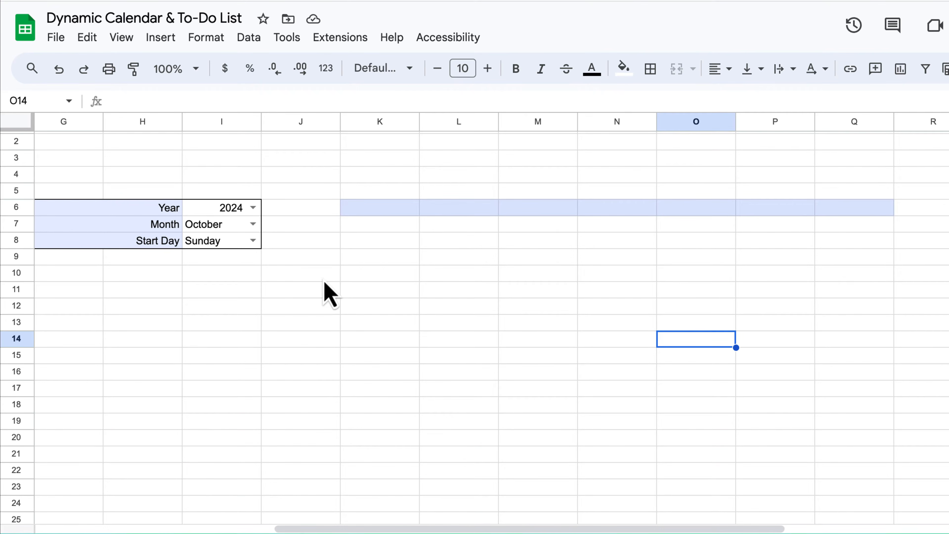
Add an outer border around K6:K14 to frame the first day column of the calendar.
{"action": "left_click", "coordinate": [353, 212]}
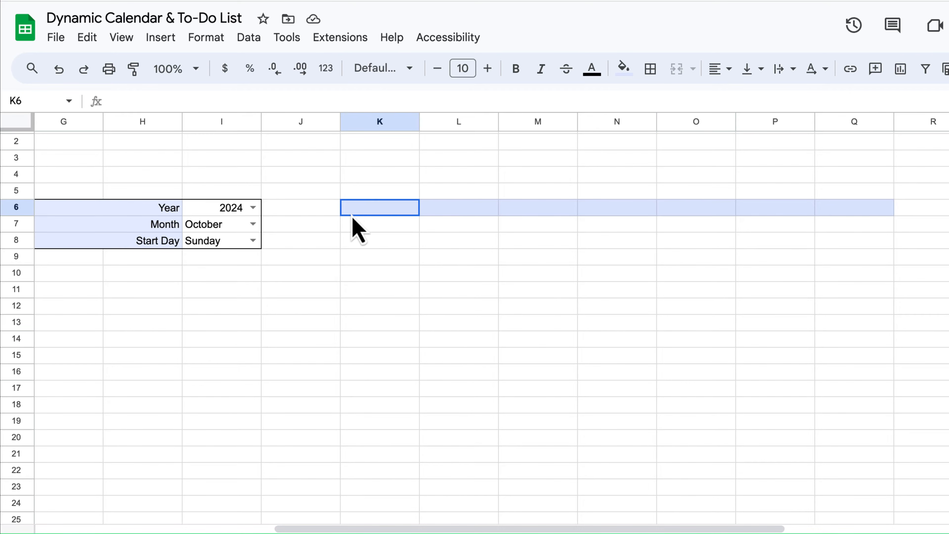
{"action": "left_click_drag", "start_coordinate": [351, 215], "coordinate": [365, 335]}
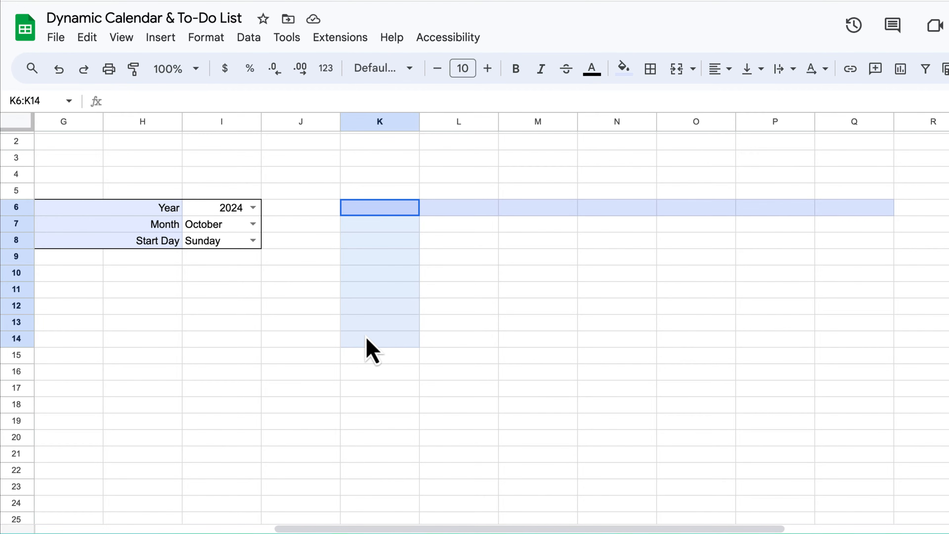
{"action": "left_click_drag", "start_coordinate": [366, 338], "coordinate": [367, 338]}
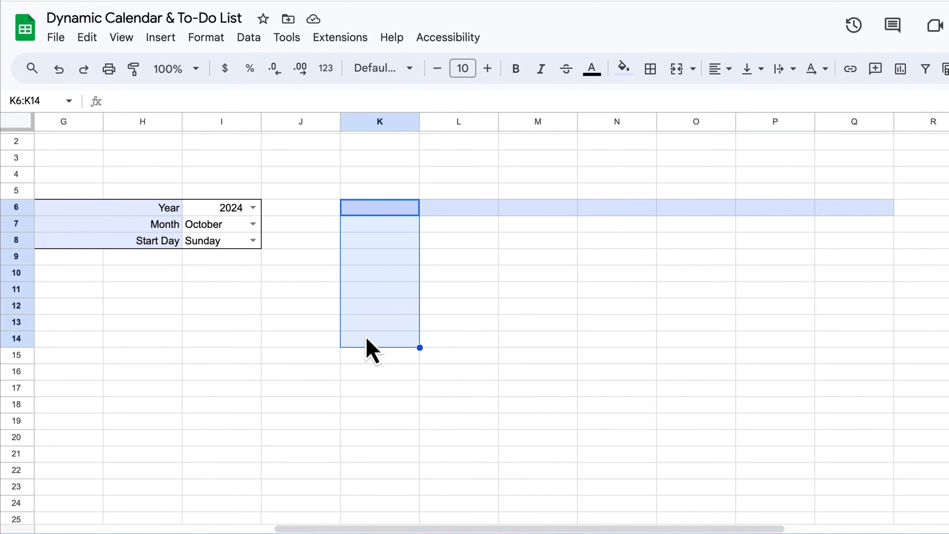
{"action": "left_click", "coordinate": [651, 69]}
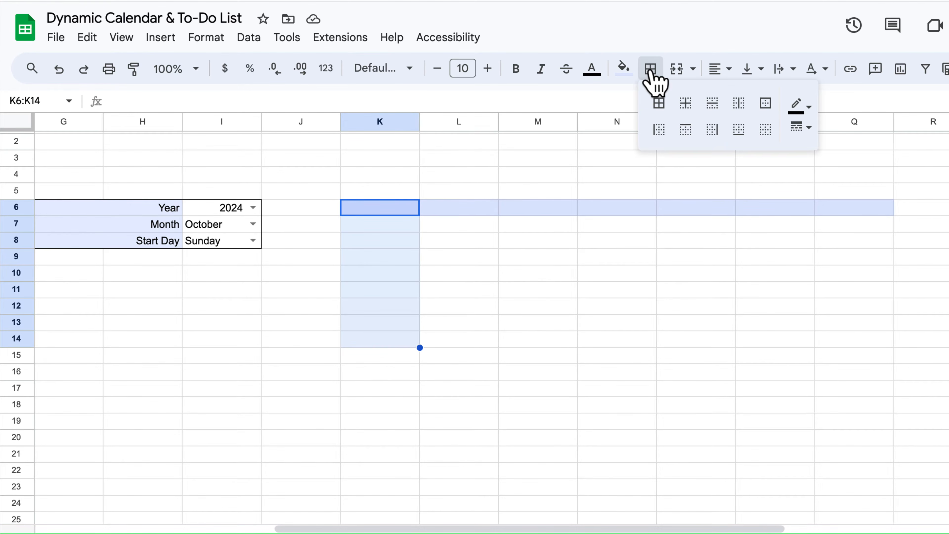
{"action": "left_click", "coordinate": [765, 104]}
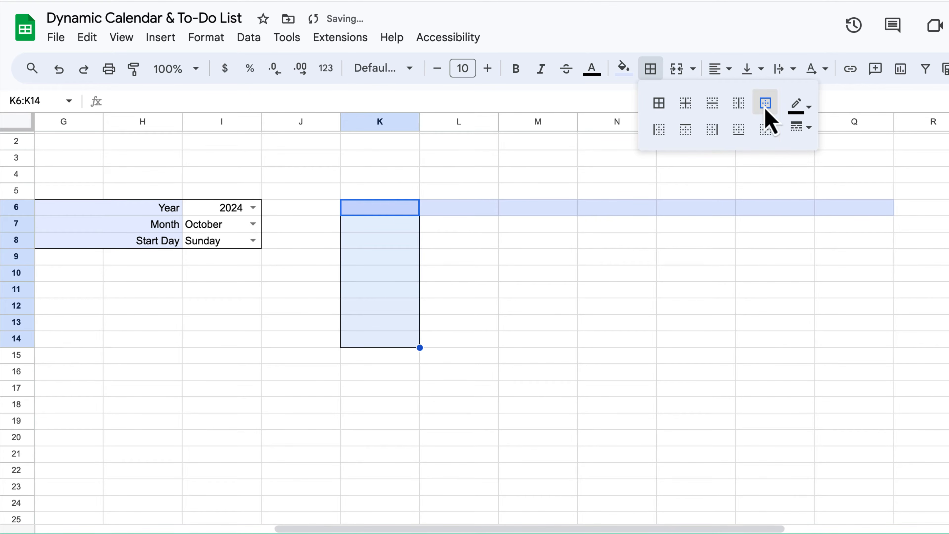
{"action": "left_click", "coordinate": [672, 308]}
Copy the formatting of K6:K14 onto the adjacent day column L6:L14 with Paint format.
{"action": "left_click", "coordinate": [395, 210]}
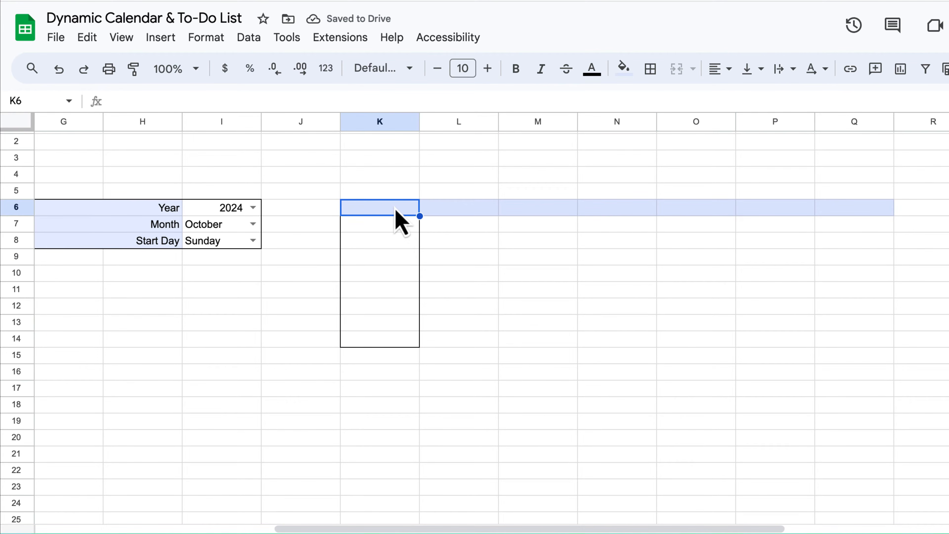
{"action": "left_click_drag", "start_coordinate": [395, 210], "coordinate": [395, 345]}
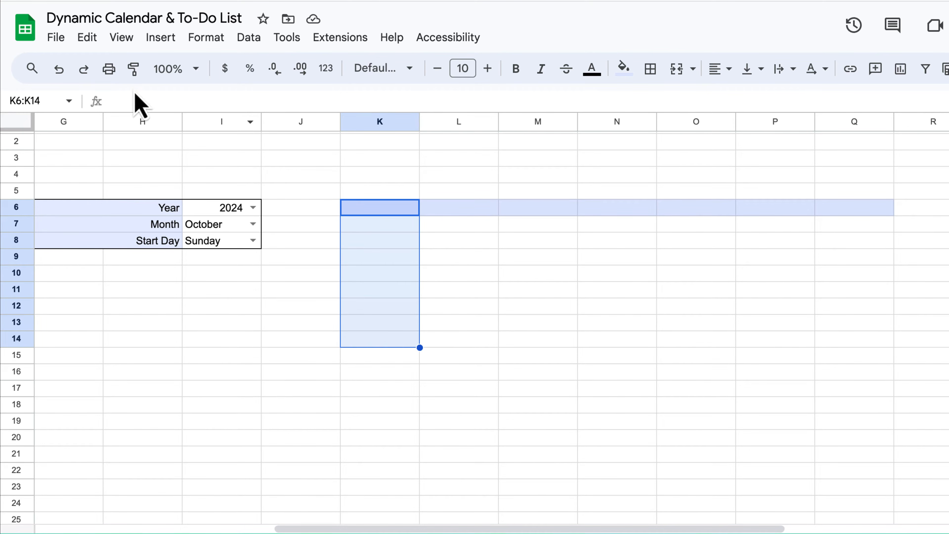
{"action": "left_click", "coordinate": [135, 67]}
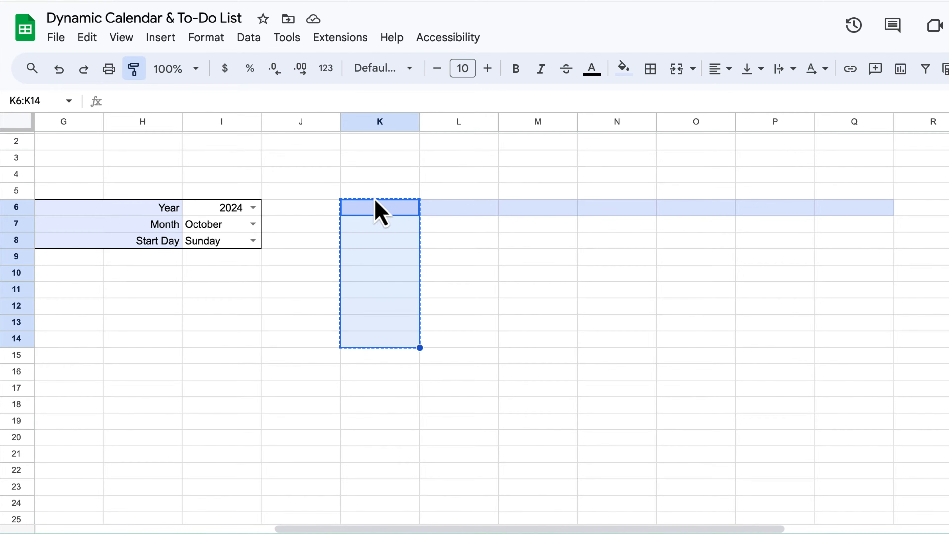
{"action": "left_click", "coordinate": [456, 211]}
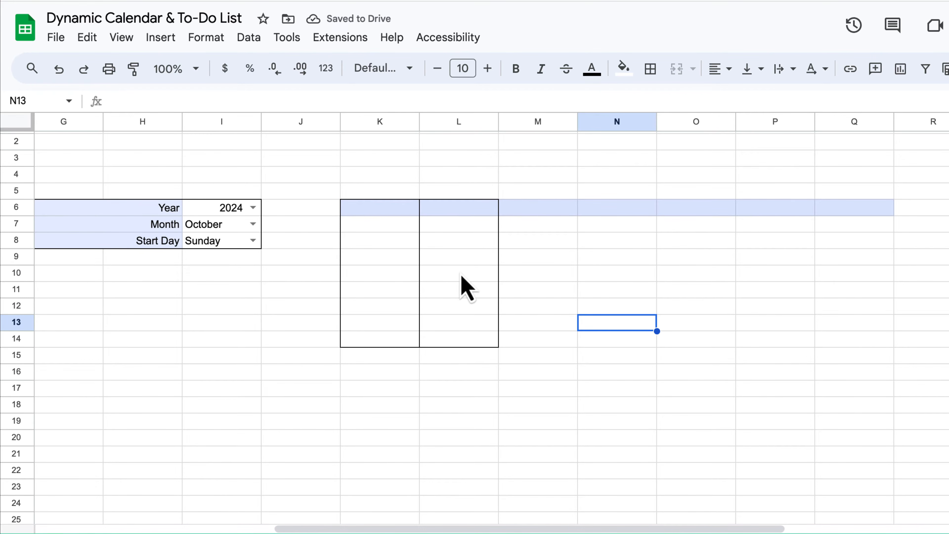
Copy the formatting of L6:L14 across M6:Q14 with Paint format to complete the first week's grid.
{"action": "left_click", "coordinate": [474, 211]}
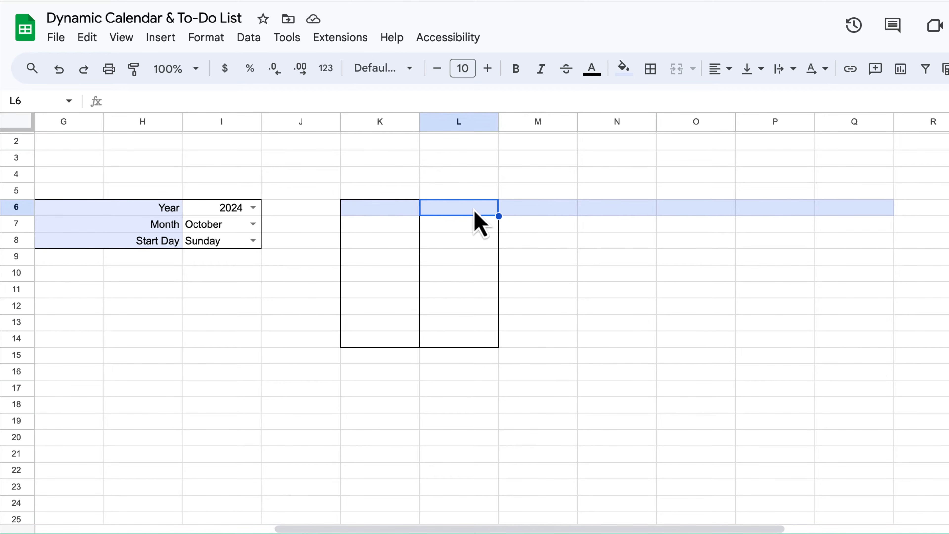
{"action": "left_click_drag", "start_coordinate": [474, 211], "coordinate": [474, 339]}
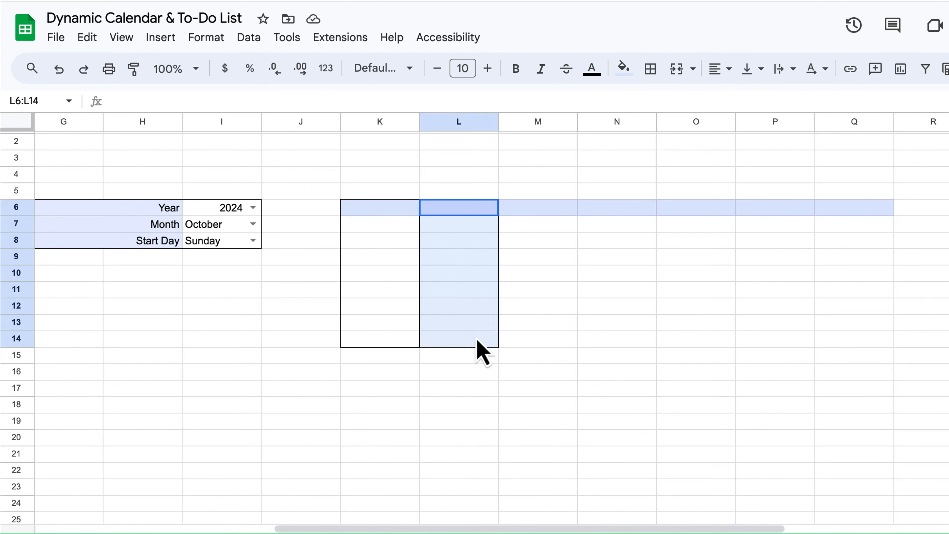
{"action": "left_click", "coordinate": [133, 74]}
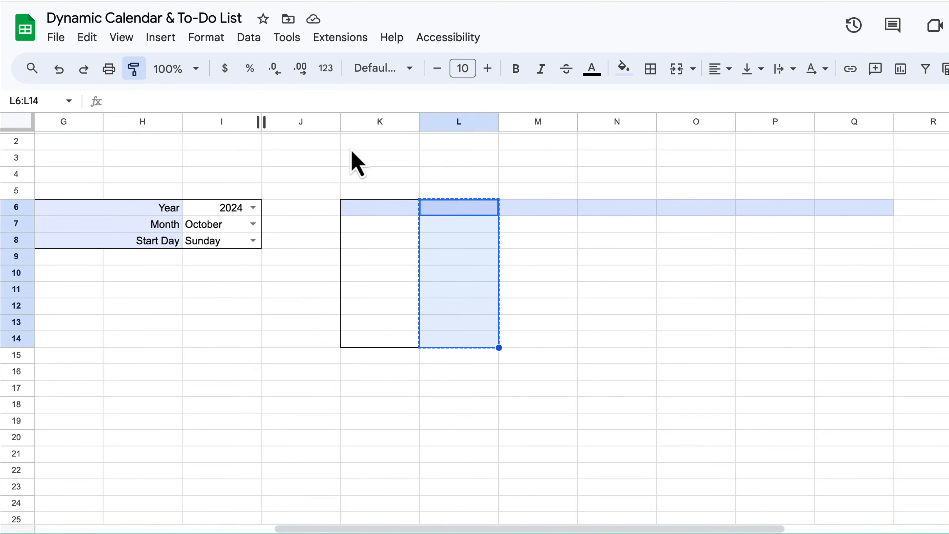
{"action": "left_click", "coordinate": [516, 212]}
{"action": "mouse_move", "coordinate": [516, 212]}
{"action": "left_mouse_down"}
{"action": "mouse_move", "coordinate": [652, 242]}
{"action": "mouse_move", "coordinate": [751, 277]}
{"action": "mouse_move", "coordinate": [841, 342]}
{"action": "left_mouse_up"}
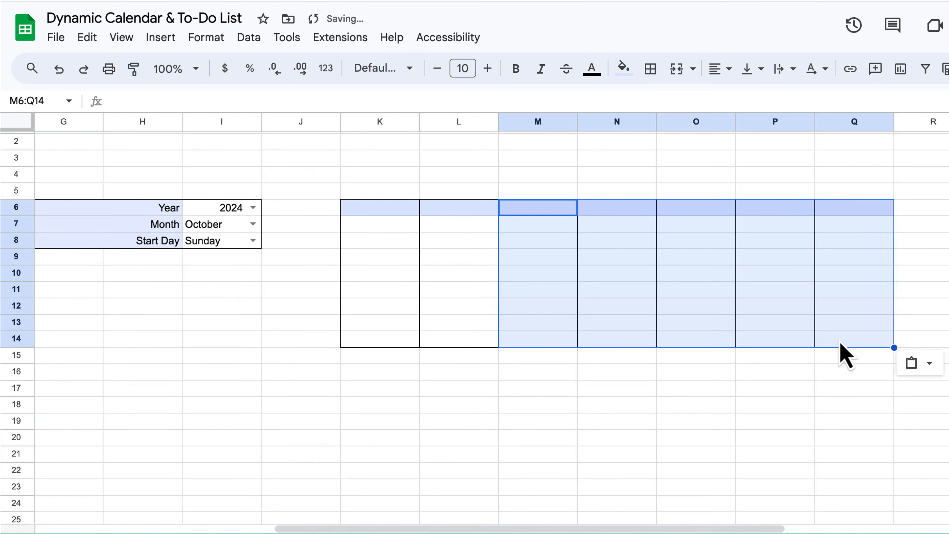
{"action": "left_click", "coordinate": [813, 392]}
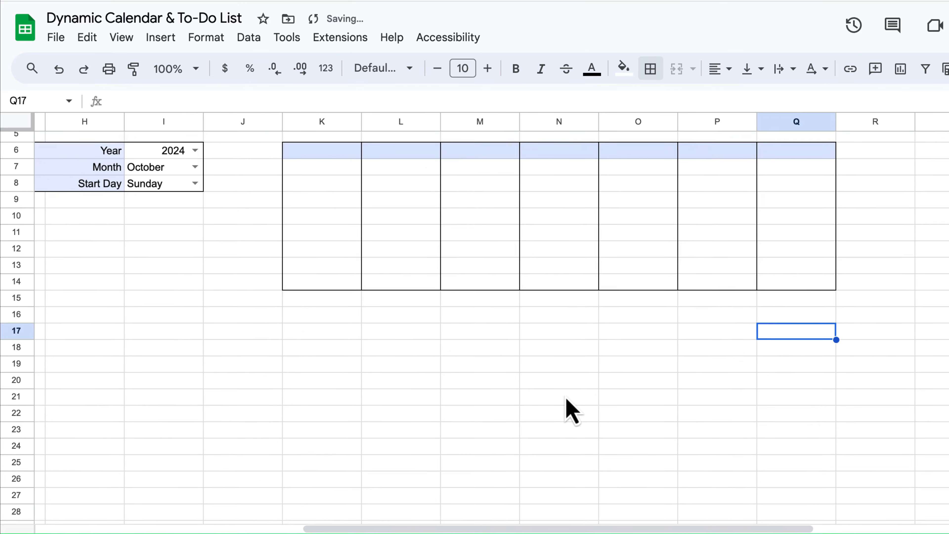
{"action": "scroll", "coordinate": [565, 398], "scroll_direction": "up", "scroll_amount": 2}
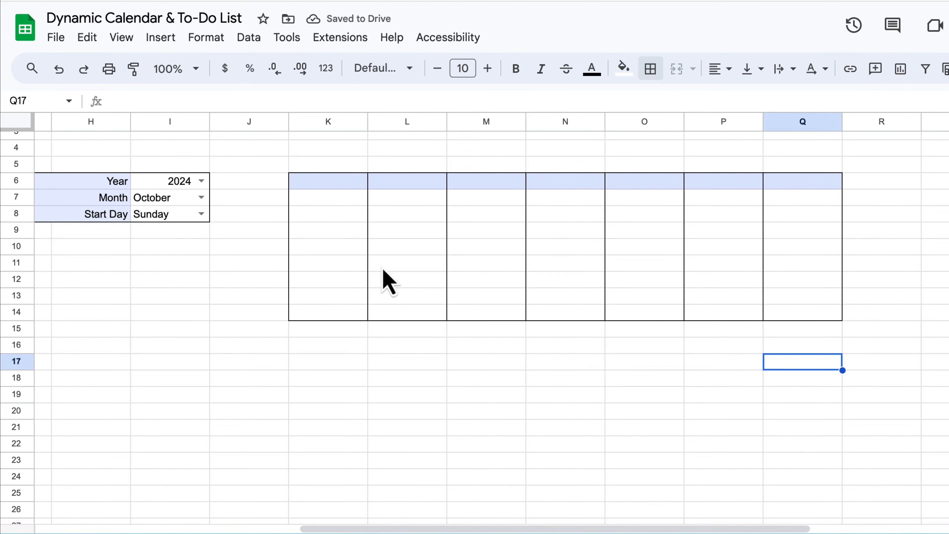
Add an outer border around K15:K22 to frame the first day cell of the calendar's second week.
{"action": "scroll", "coordinate": [765, 287], "scroll_direction": "down", "scroll_amount": 1}
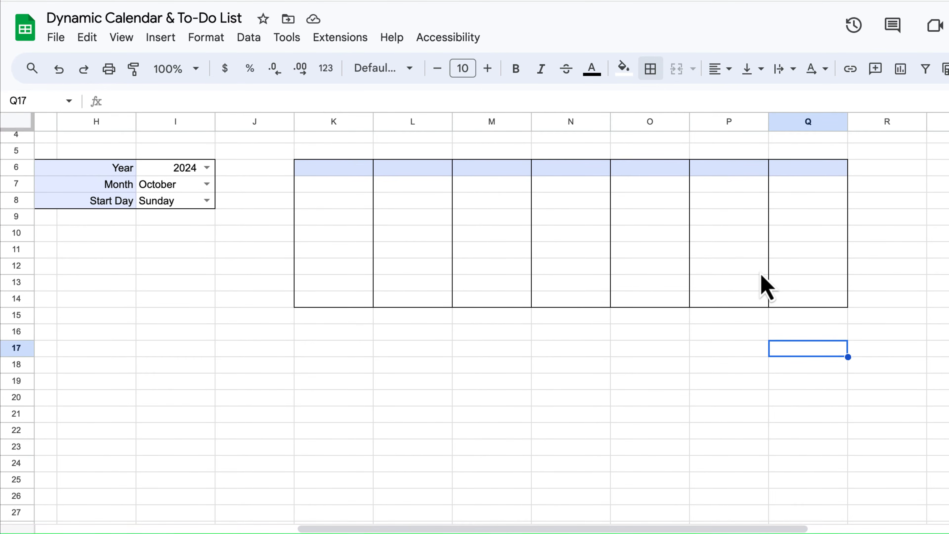
{"action": "scroll", "coordinate": [765, 288], "scroll_direction": "down", "scroll_amount": 1}
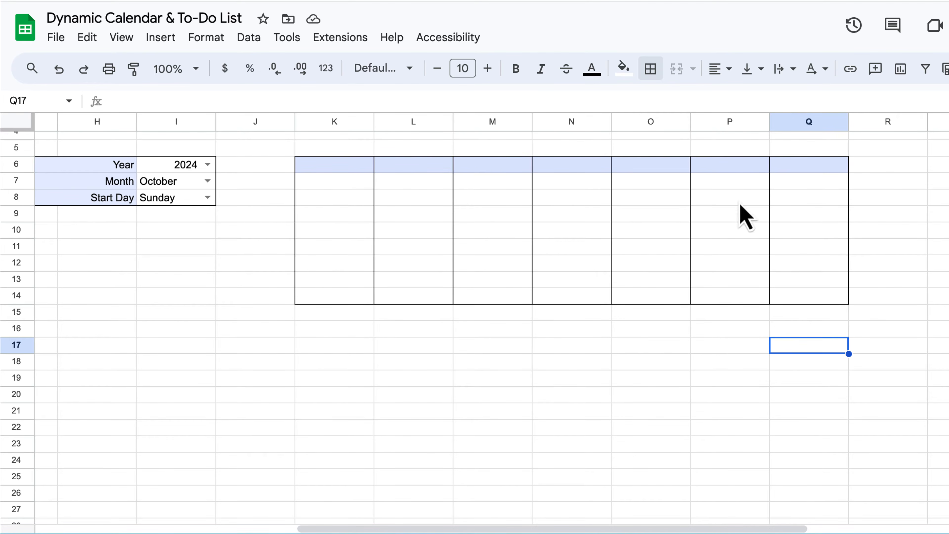
{"action": "scroll", "coordinate": [646, 368], "scroll_direction": "down", "scroll_amount": 3}
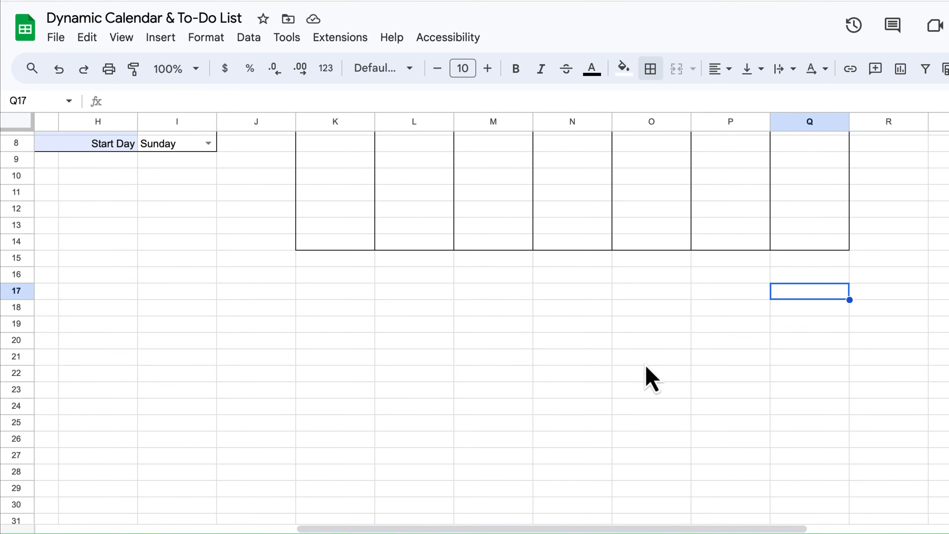
{"action": "scroll", "coordinate": [449, 314], "scroll_direction": "up", "scroll_amount": 3}
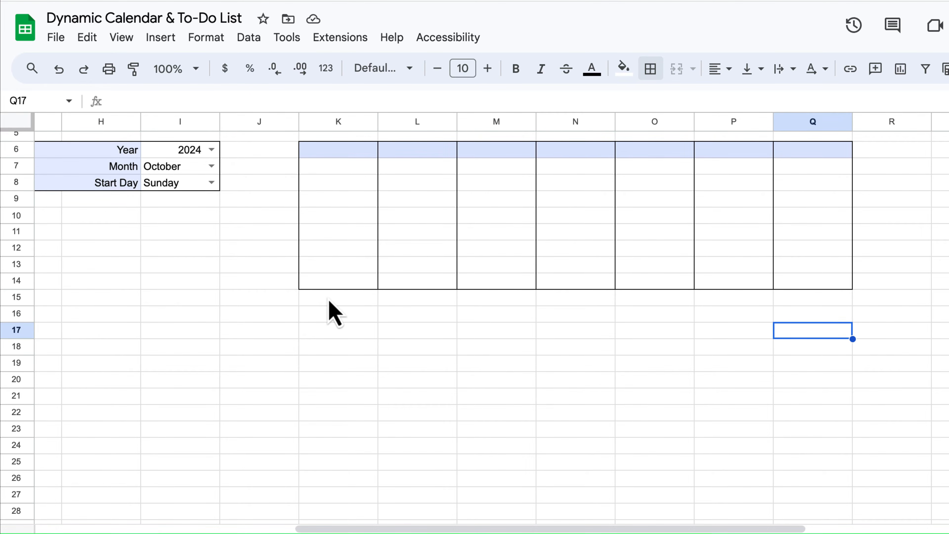
{"action": "left_click_drag", "start_coordinate": [328, 302], "coordinate": [333, 416]}
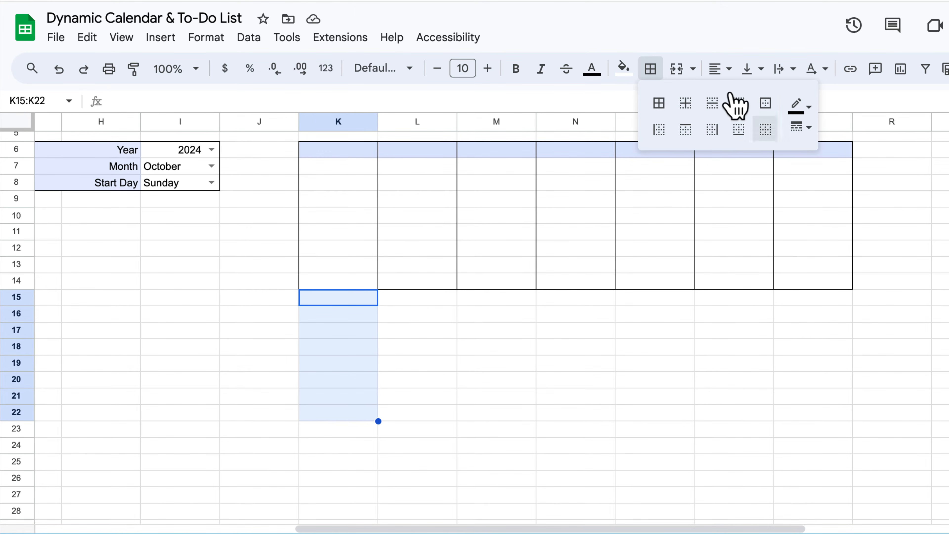
{"action": "left_click", "coordinate": [765, 103]}
{"action": "left_click", "coordinate": [641, 434]}
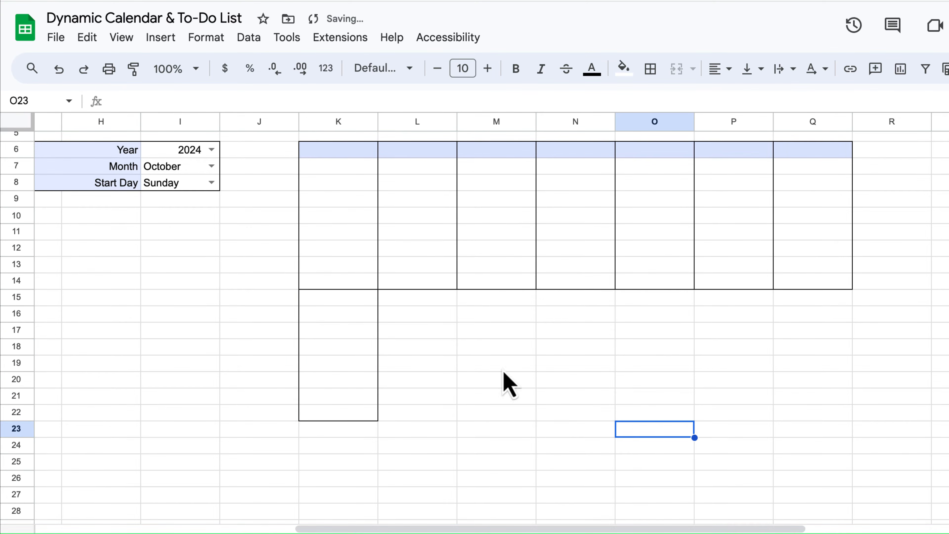
Copy the formatting of K15:K22 onto the adjacent day block L15:L22 with Paint format.
{"action": "left_click_drag", "start_coordinate": [337, 299], "coordinate": [341, 415]}
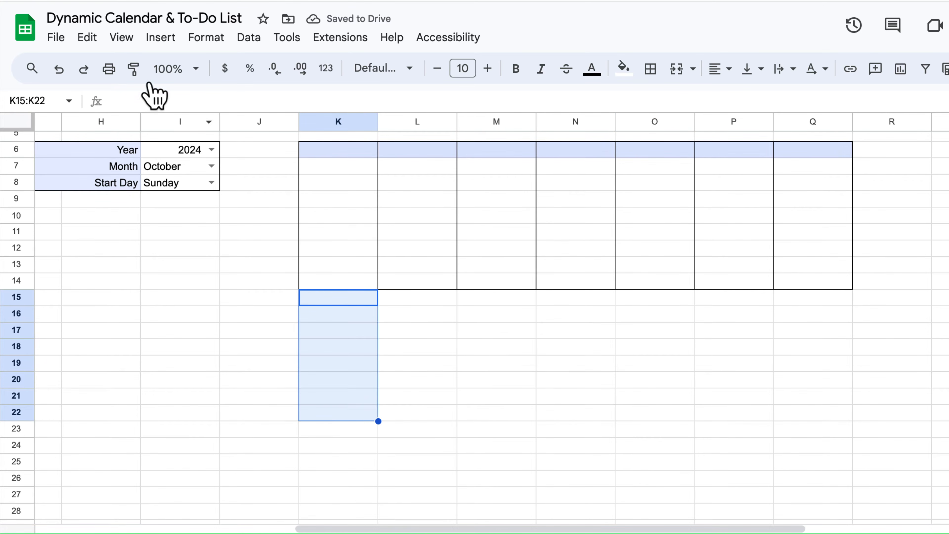
{"action": "left_click", "coordinate": [134, 69]}
{"action": "left_click_drag", "start_coordinate": [411, 301], "coordinate": [411, 424]}
{"action": "left_click", "coordinate": [591, 399]}
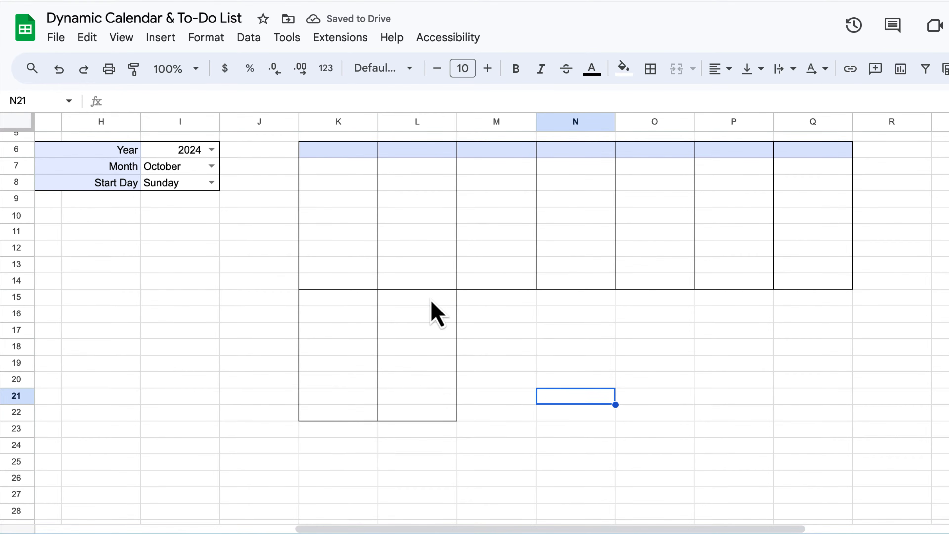
Copy the formatting of L15:L22 across M15:Q22 with Paint format to complete the second week's grid.
{"action": "left_click_drag", "start_coordinate": [432, 301], "coordinate": [434, 412]}
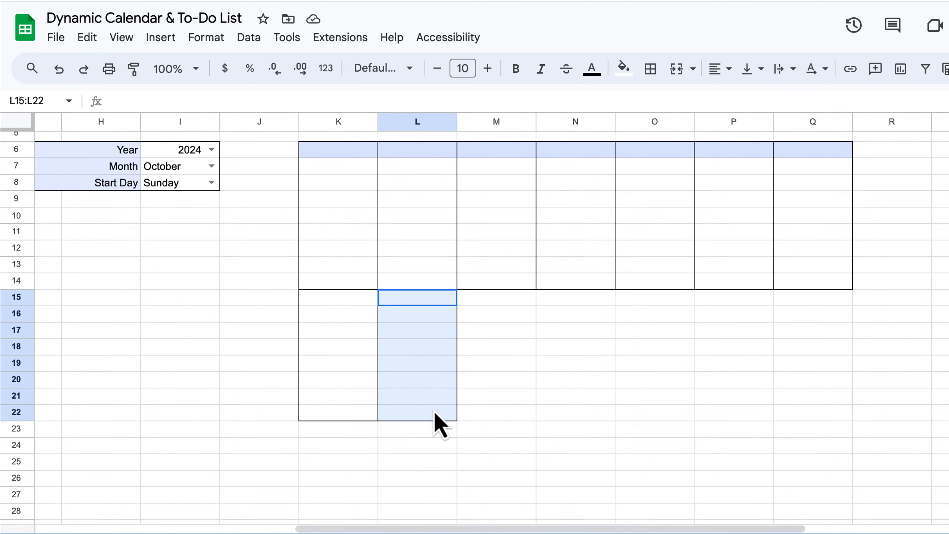
{"action": "left_click", "coordinate": [133, 67]}
{"action": "mouse_move", "coordinate": [478, 303]}
{"action": "left_mouse_down"}
{"action": "mouse_move", "coordinate": [627, 361]}
{"action": "mouse_move", "coordinate": [775, 377]}
{"action": "mouse_move", "coordinate": [807, 418]}
{"action": "left_mouse_up"}
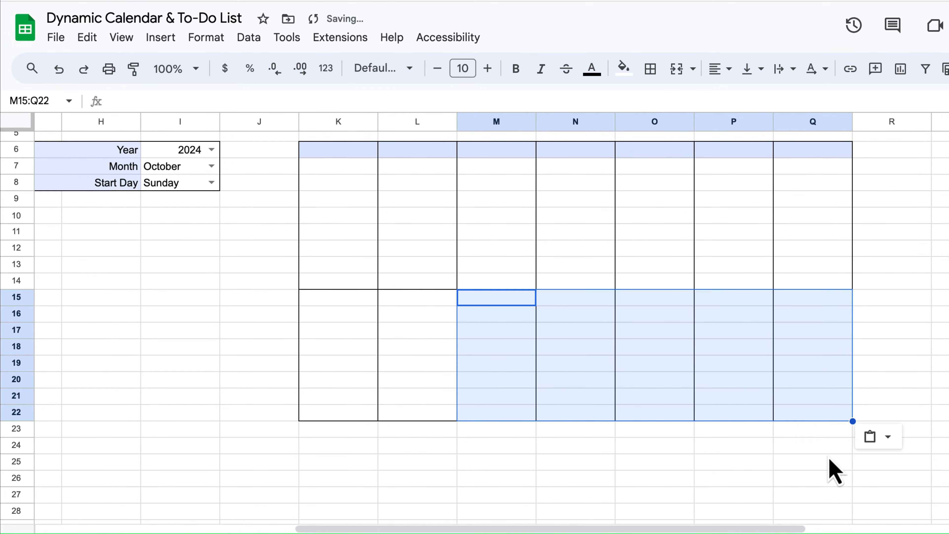
{"action": "left_click", "coordinate": [836, 447]}
Copy the second week's formatting from K15:Q22 onto K23:Q30 with Paint format to form the third week.
{"action": "scroll", "coordinate": [841, 469], "scroll_direction": "down", "scroll_amount": 3}
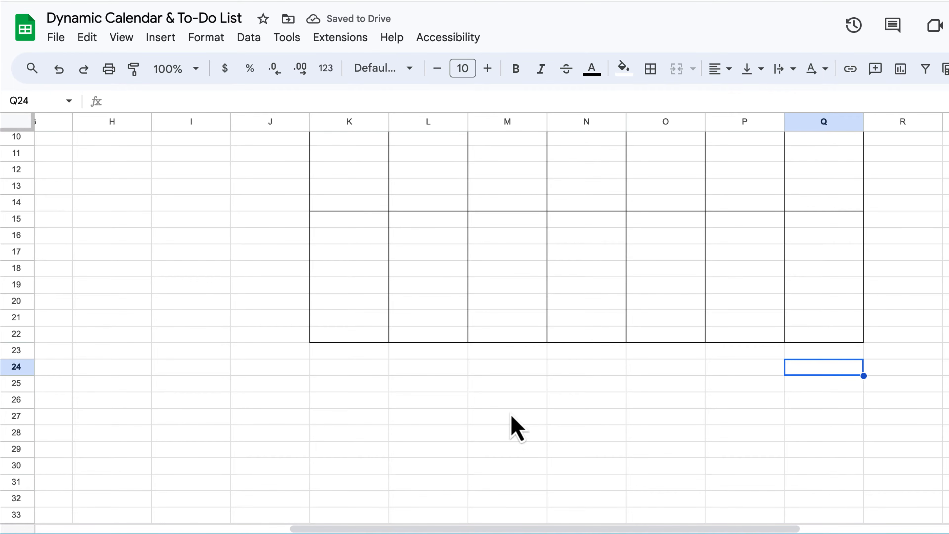
{"action": "left_click_drag", "start_coordinate": [335, 219], "coordinate": [801, 332]}
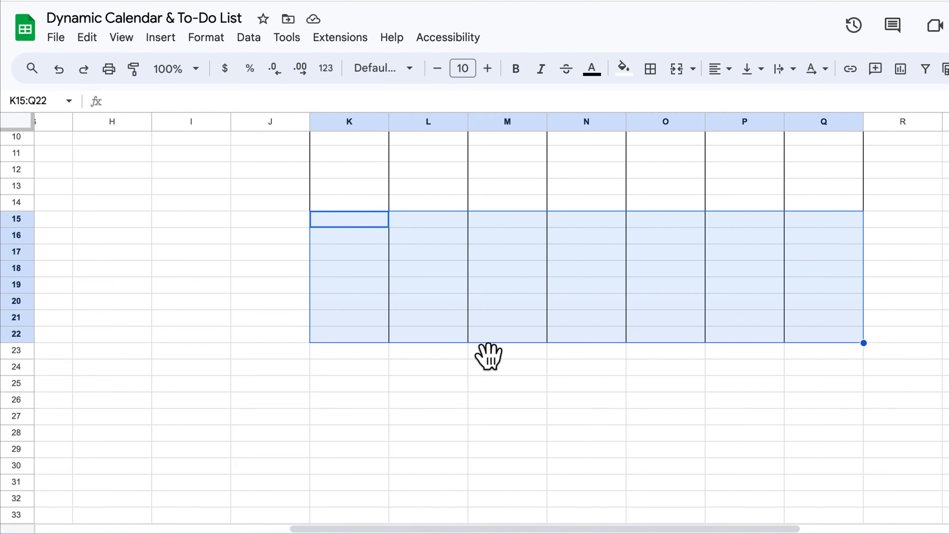
{"action": "left_click", "coordinate": [135, 68]}
{"action": "mouse_move", "coordinate": [324, 355]}
{"action": "left_mouse_down"}
{"action": "mouse_move", "coordinate": [348, 438]}
{"action": "mouse_move", "coordinate": [419, 460]}
{"action": "mouse_move", "coordinate": [807, 467]}
{"action": "left_mouse_up"}
{"action": "left_click", "coordinate": [823, 486]}
Copy the third week's formatting from K23:Q30 onto K31:Q38 with Paint format to form the fourth week.
{"action": "scroll", "coordinate": [826, 498], "scroll_direction": "down", "scroll_amount": 3}
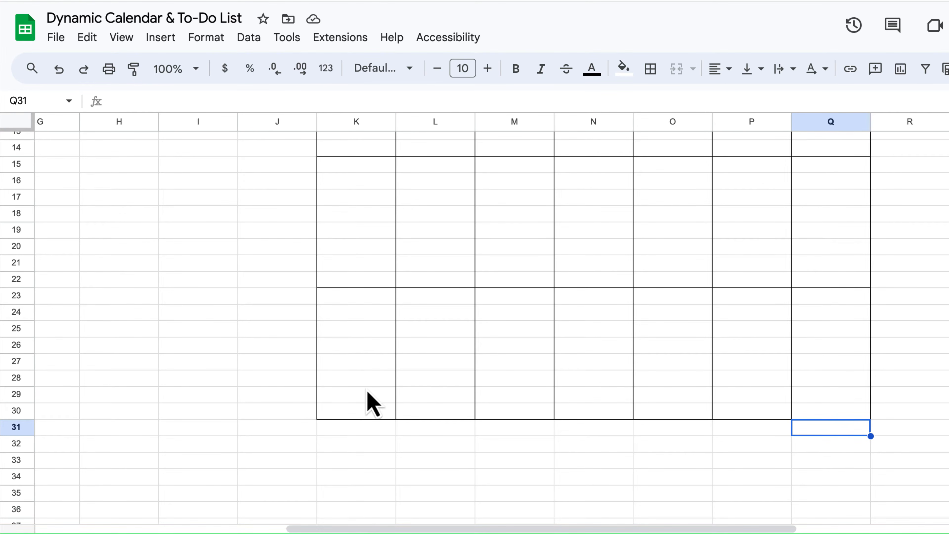
{"action": "scroll", "coordinate": [362, 426], "scroll_direction": "down", "scroll_amount": 3}
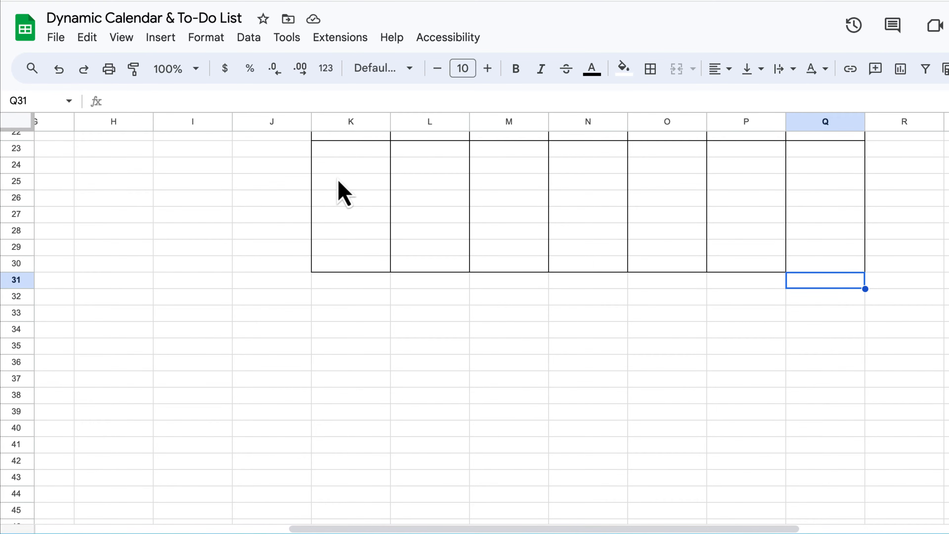
{"action": "left_click_drag", "start_coordinate": [333, 152], "coordinate": [827, 266]}
{"action": "left_click", "coordinate": [133, 69]}
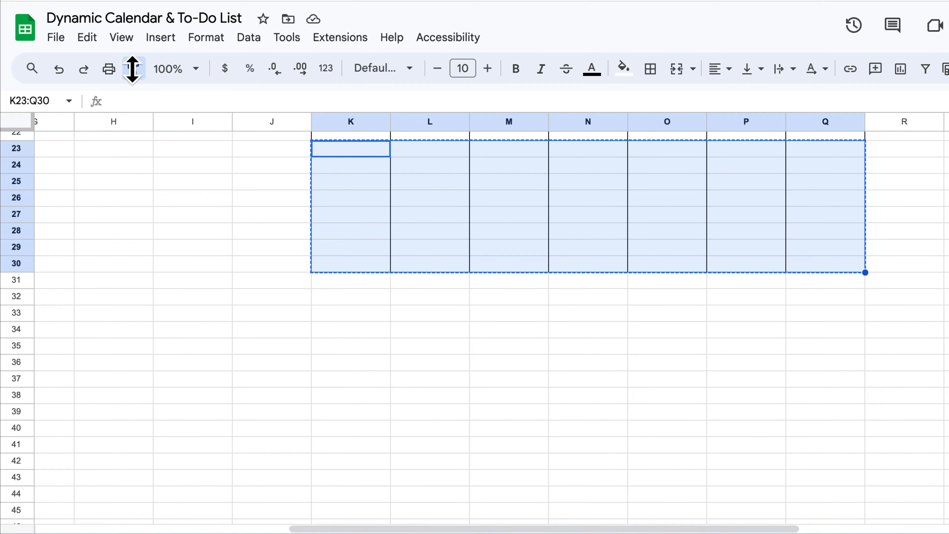
{"action": "left_click", "coordinate": [348, 285]}
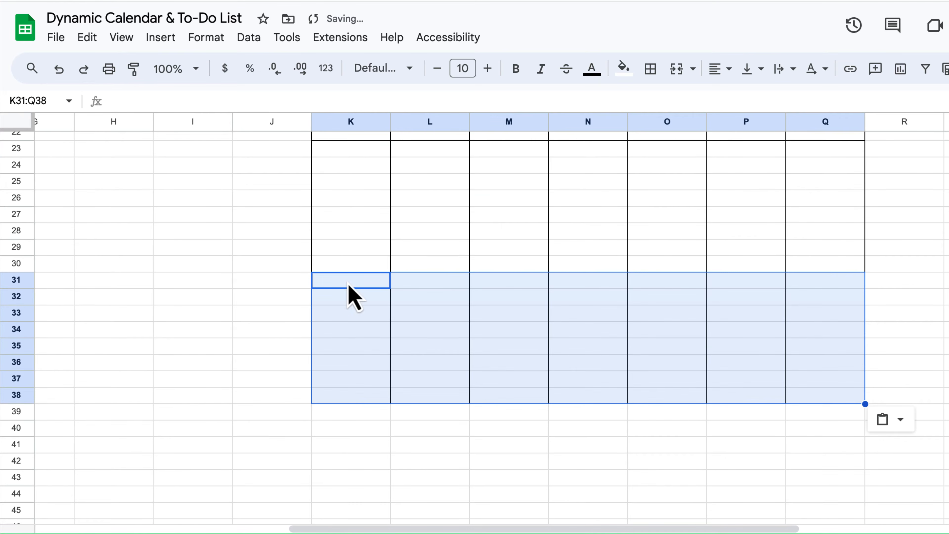
{"action": "left_click", "coordinate": [463, 472]}
Copy the fourth week's formatting from K31:Q38 onto K39:Q46 with Paint format to form the fifth week.
{"action": "scroll", "coordinate": [463, 472], "scroll_direction": "up", "scroll_amount": 10}
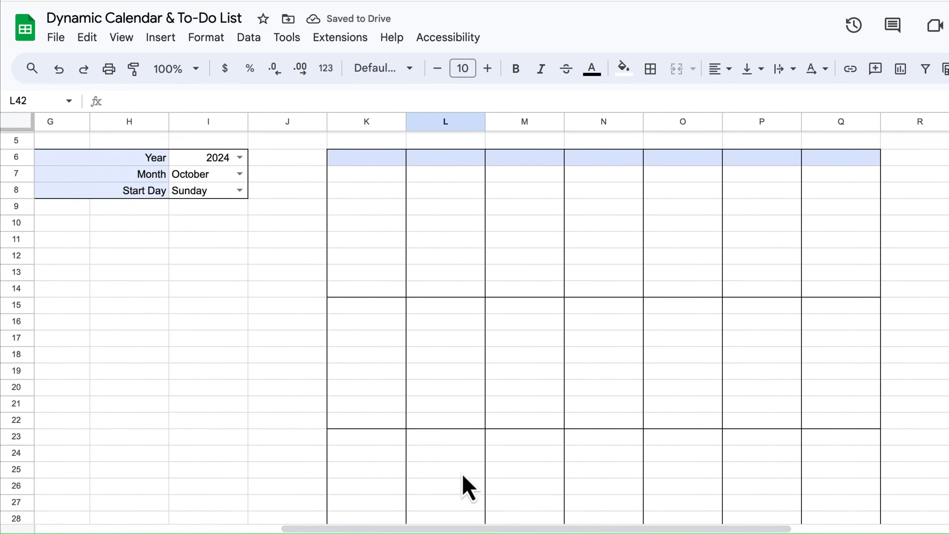
{"action": "scroll", "coordinate": [463, 475], "scroll_direction": "down", "scroll_amount": 5}
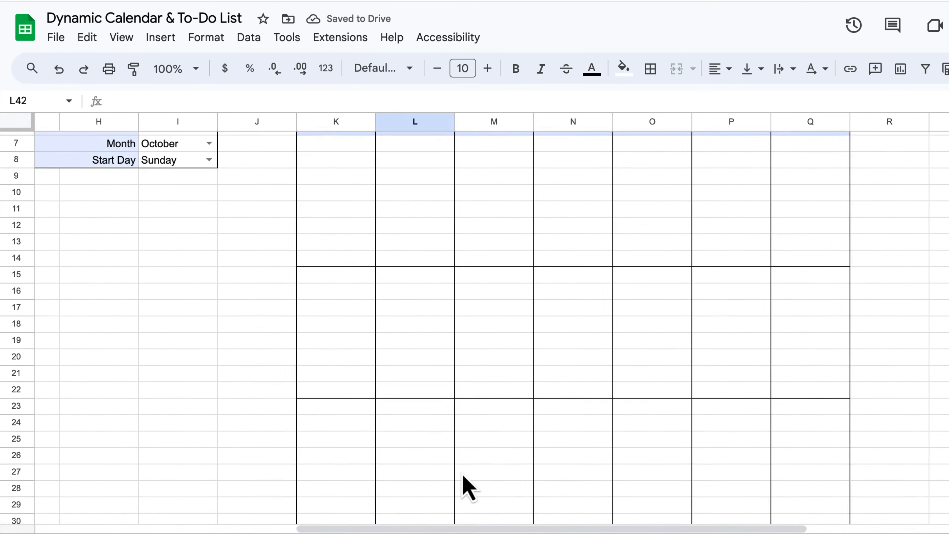
{"action": "scroll", "coordinate": [463, 475], "scroll_direction": "down", "scroll_amount": 8}
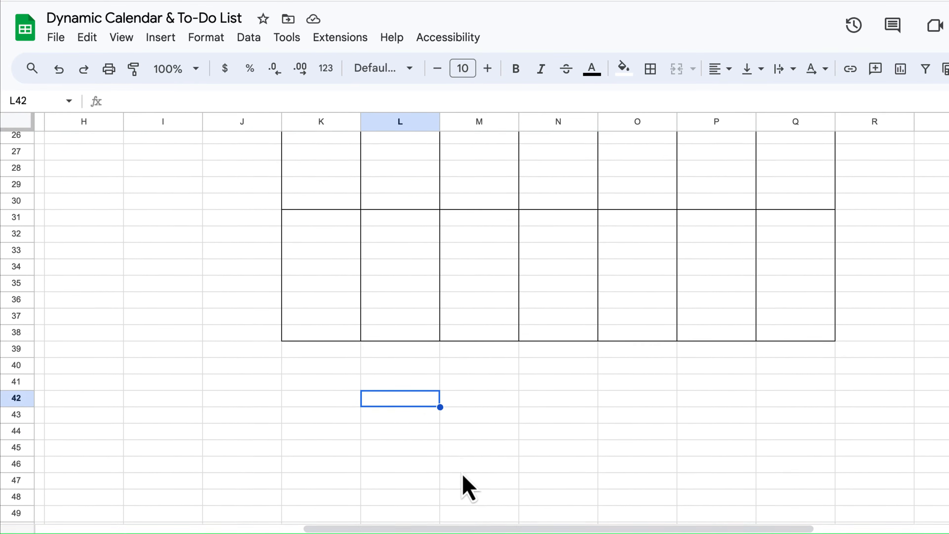
{"action": "left_click_drag", "start_coordinate": [297, 201], "coordinate": [780, 324]}
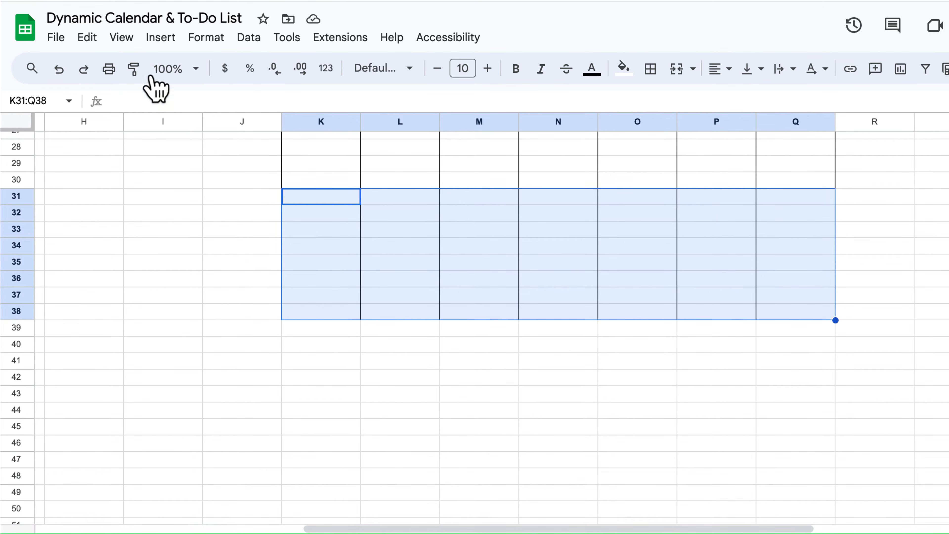
{"action": "left_click", "coordinate": [134, 69]}
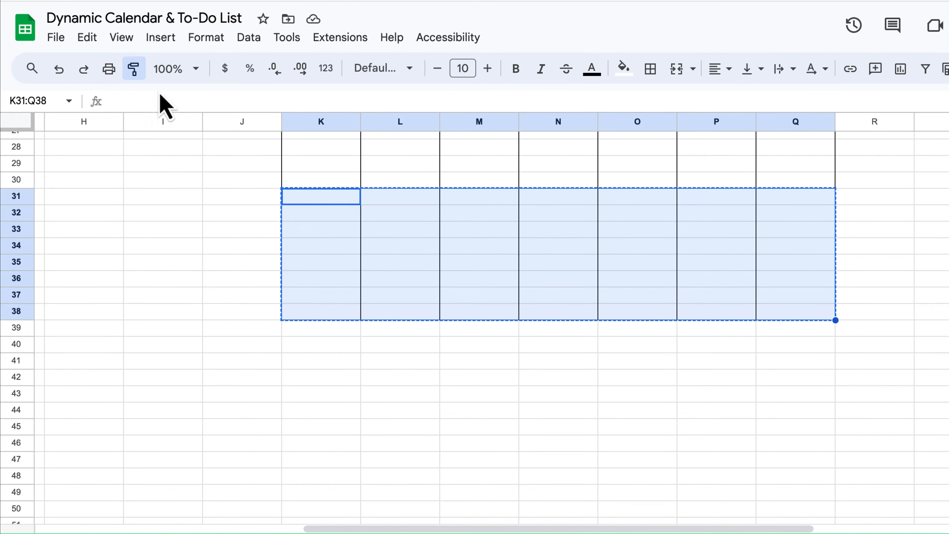
{"action": "left_click", "coordinate": [299, 332]}
{"action": "left_click", "coordinate": [874, 368]}
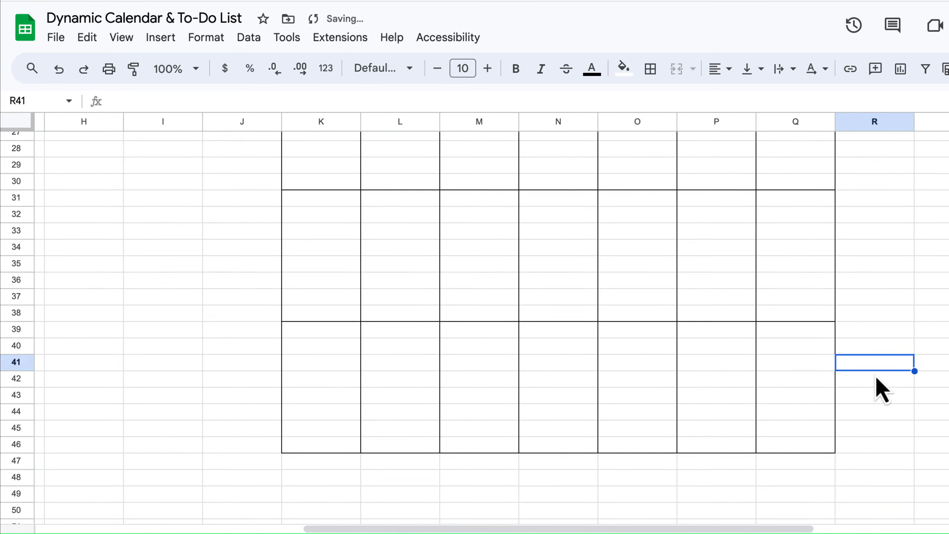
Narrow column J to reduce the gap between the Year, Month and Start Day selectors and the calendar grid.
{"action": "scroll", "coordinate": [878, 387], "scroll_direction": "up", "scroll_amount": 10}
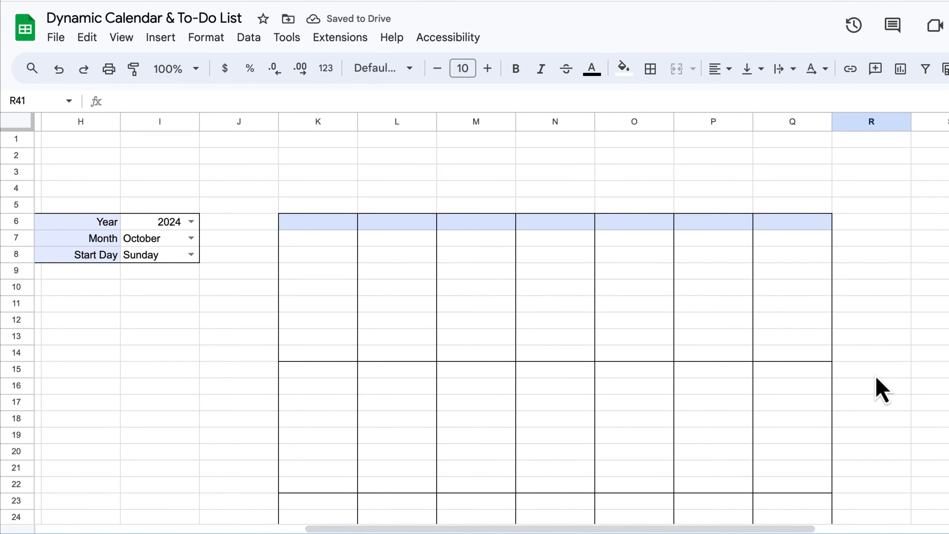
{"action": "scroll", "coordinate": [328, 254], "scroll_direction": "right", "scroll_amount": 2}
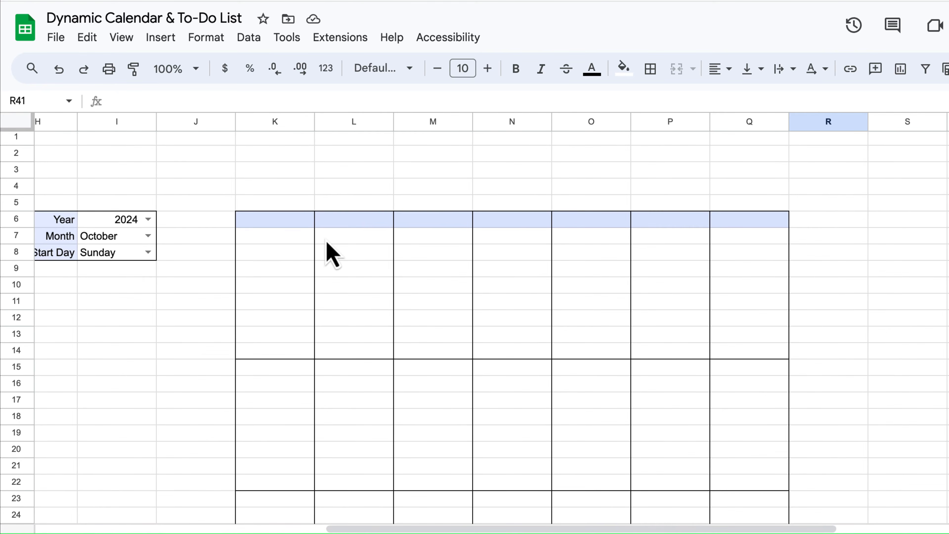
{"action": "scroll", "coordinate": [330, 254], "scroll_direction": "right", "scroll_amount": 1}
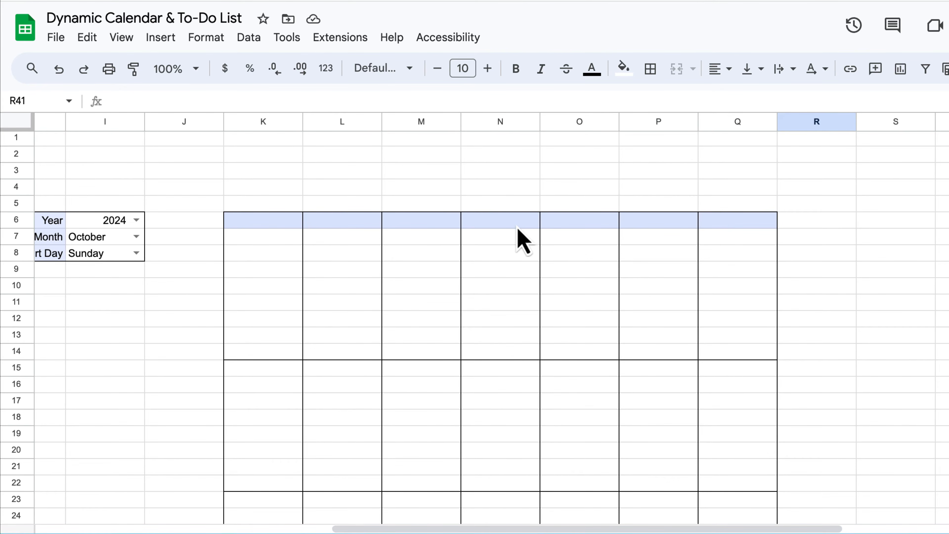
{"action": "left_click_drag", "start_coordinate": [223, 121], "coordinate": [170, 119]}
Widen the seven calendar day columns K through Q together by an equal amount.
{"action": "left_click", "coordinate": [187, 123]}
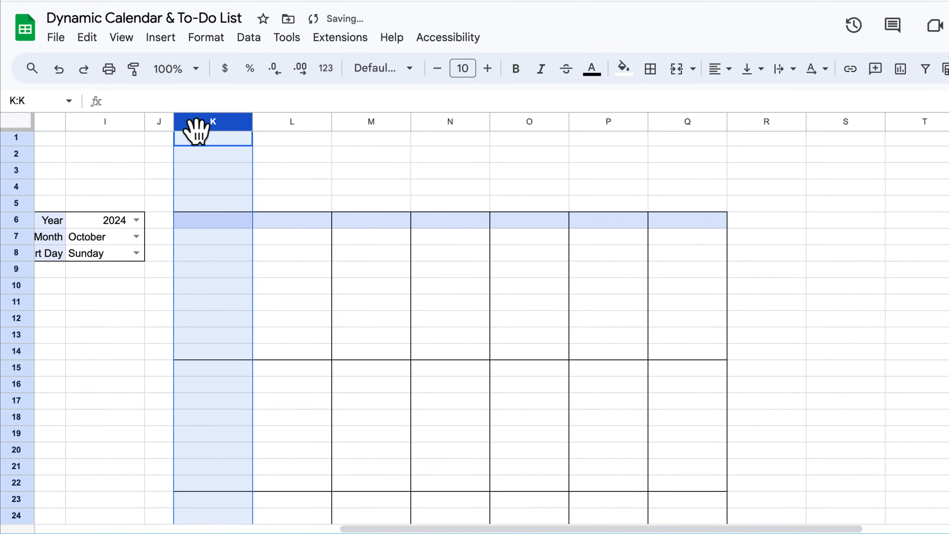
{"action": "left_click", "coordinate": [284, 121], "text": "shift"}
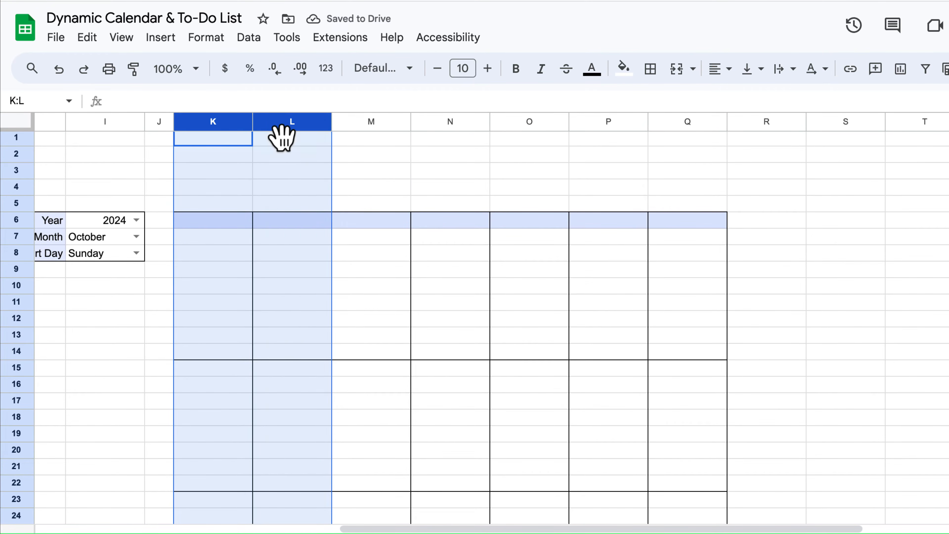
{"action": "left_click", "coordinate": [594, 123], "text": "shift"}
{"action": "left_click", "coordinate": [676, 123], "text": "shift"}
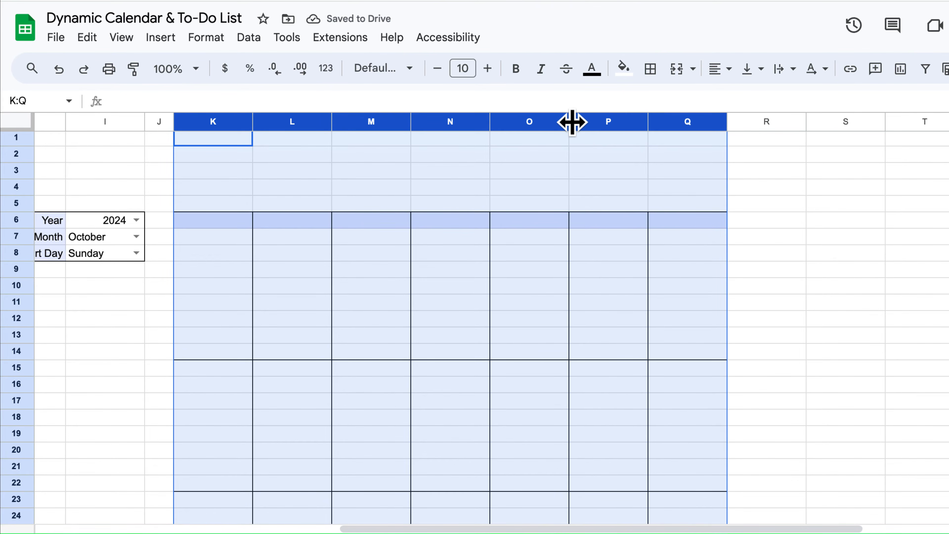
{"action": "left_click_drag", "start_coordinate": [572, 122], "coordinate": [595, 121]}
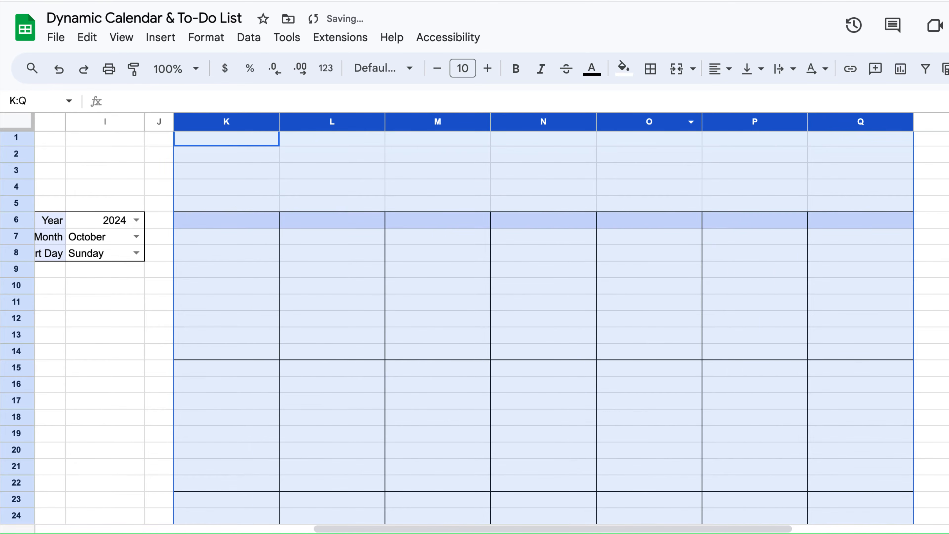
{"action": "left_click", "coordinate": [939, 270]}
Examine the layout of the resized calendar grid and the Year, Month and Start Day selectors beside it.
{"action": "scroll", "coordinate": [474, 319], "scroll_direction": "down", "scroll_amount": 5}
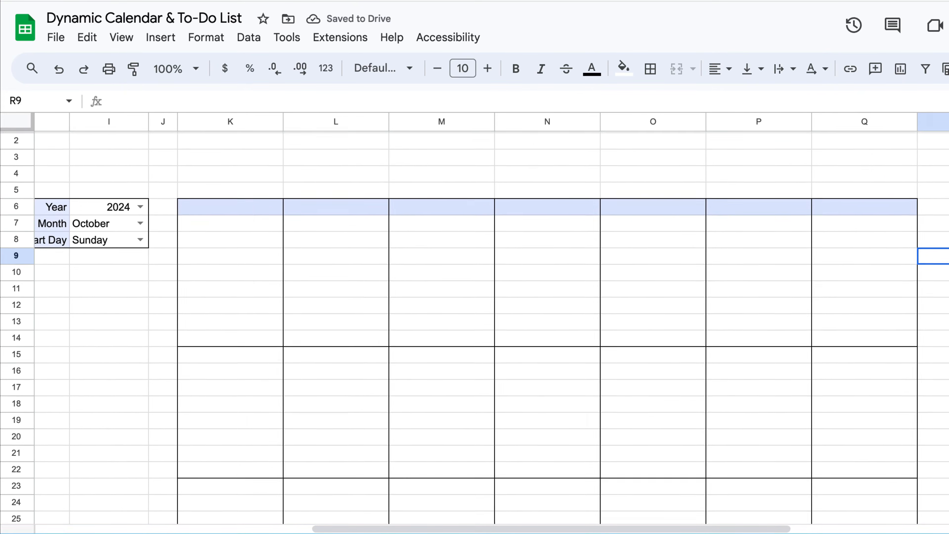
{"action": "scroll", "coordinate": [474, 318], "scroll_direction": "right", "scroll_amount": 1}
{"action": "scroll", "coordinate": [488, 322], "scroll_direction": "down", "scroll_amount": 8}
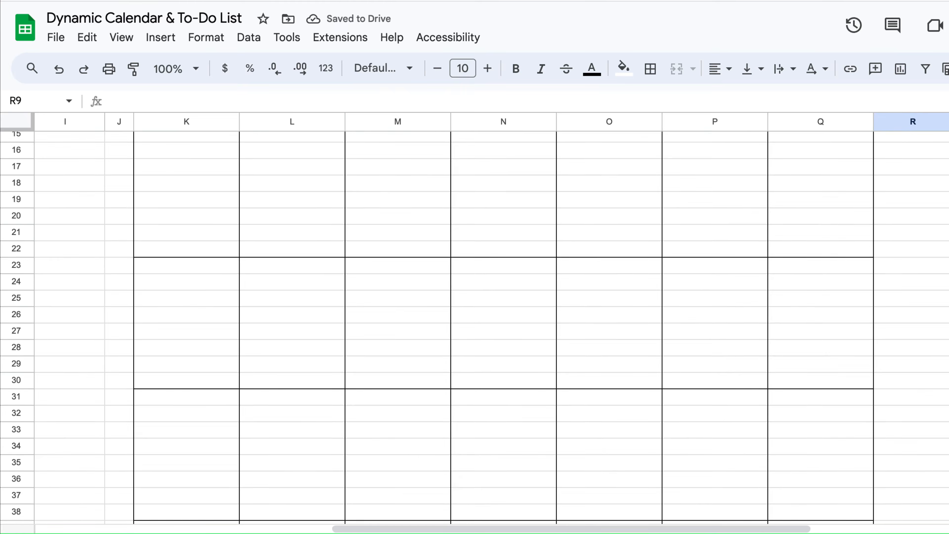
{"action": "scroll", "coordinate": [488, 322], "scroll_direction": "up", "scroll_amount": 12}
{"action": "scroll", "coordinate": [487, 323], "scroll_direction": "left", "scroll_amount": 2}
{"action": "scroll", "coordinate": [424, 173], "scroll_direction": "right", "scroll_amount": 2}
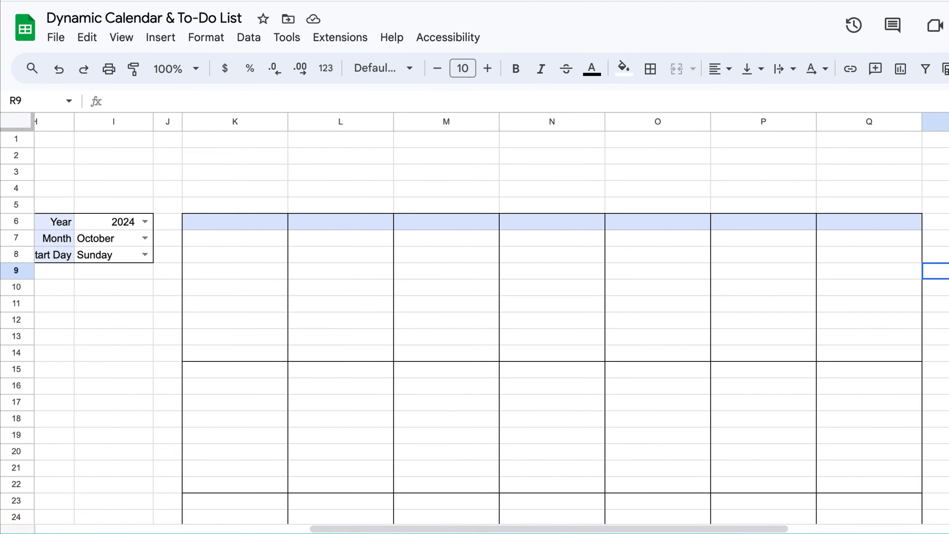
{"action": "scroll", "coordinate": [423, 173], "scroll_direction": "down", "scroll_amount": 1}
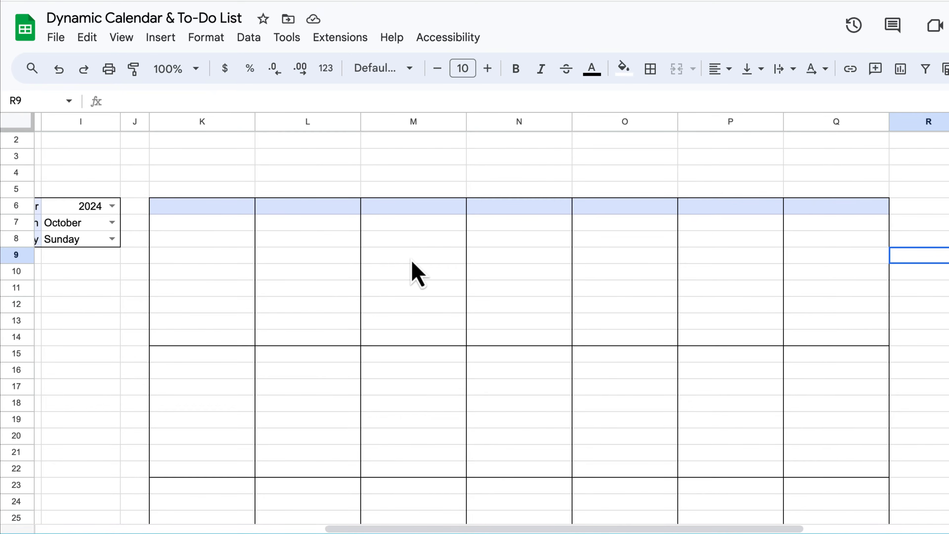
{"action": "scroll", "coordinate": [413, 264], "scroll_direction": "down", "scroll_amount": 1}
{"action": "scroll", "coordinate": [413, 265], "scroll_direction": "left", "scroll_amount": 1}
{"action": "scroll", "coordinate": [413, 265], "scroll_direction": "right", "scroll_amount": 1}
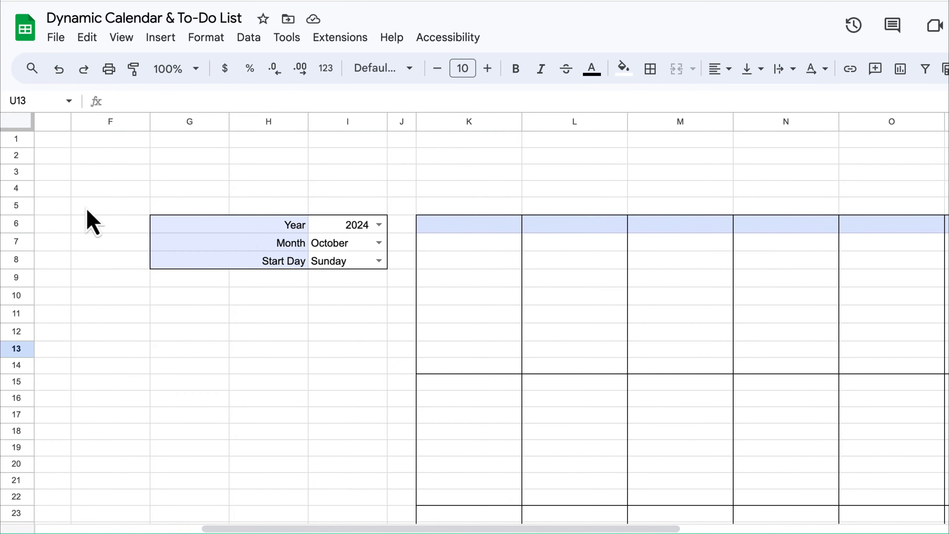
{"action": "scroll", "coordinate": [339, 212], "scroll_direction": "left", "scroll_amount": 1}
{"action": "scroll", "coordinate": [338, 212], "scroll_direction": "right", "scroll_amount": 2}
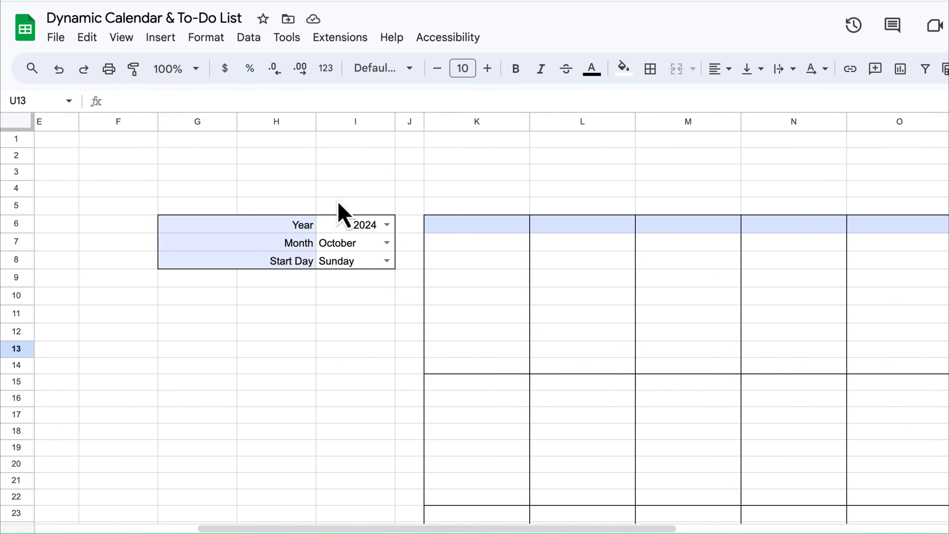
Hide the gridlines across the whole sheet.
{"action": "scroll", "coordinate": [338, 212], "scroll_direction": "left", "scroll_amount": 1}
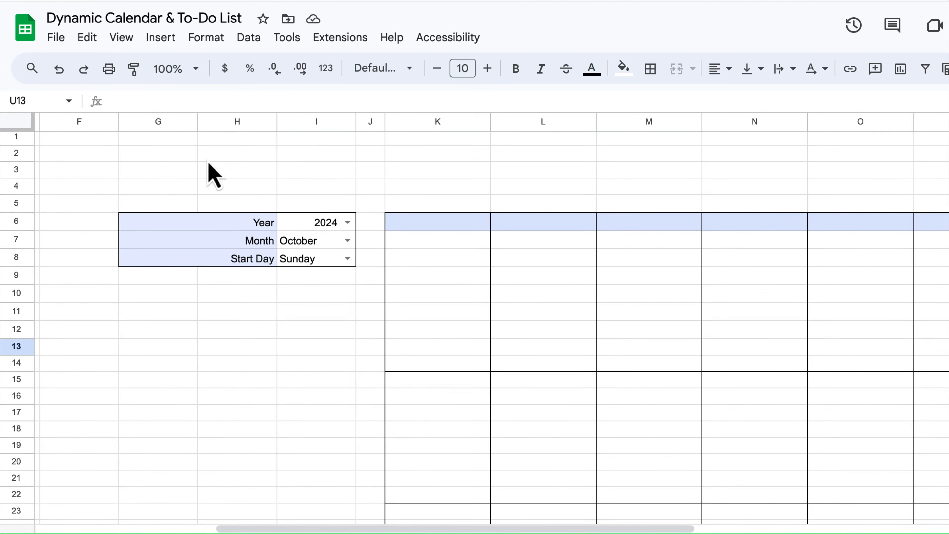
{"action": "left_click", "coordinate": [17, 121]}
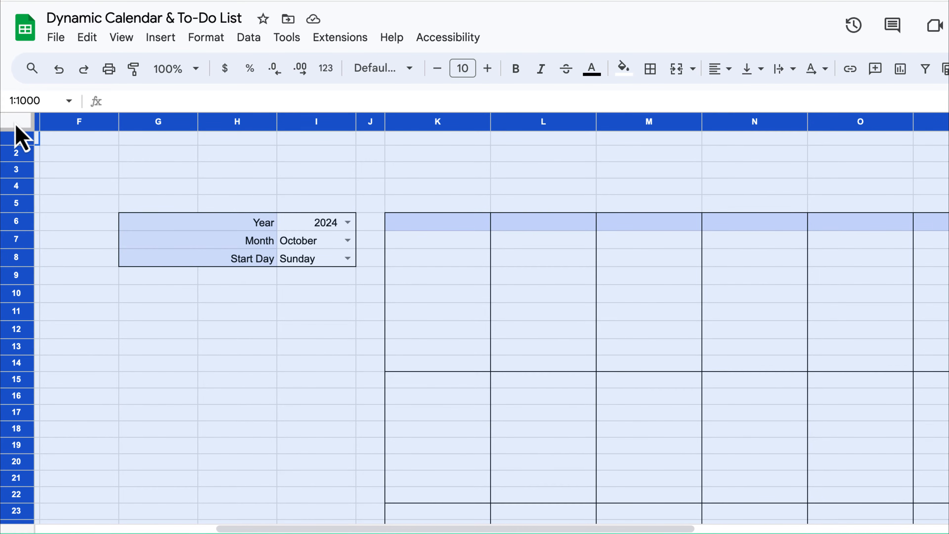
{"action": "left_click", "coordinate": [119, 40]}
{"action": "mouse_move", "coordinate": [186, 68]}
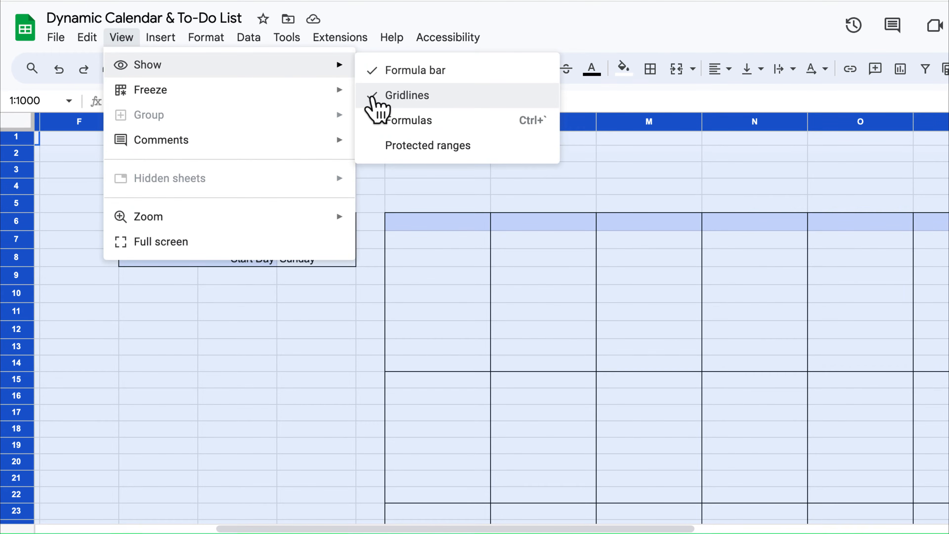
{"action": "left_click", "coordinate": [374, 96]}
{"action": "left_click", "coordinate": [291, 317]}
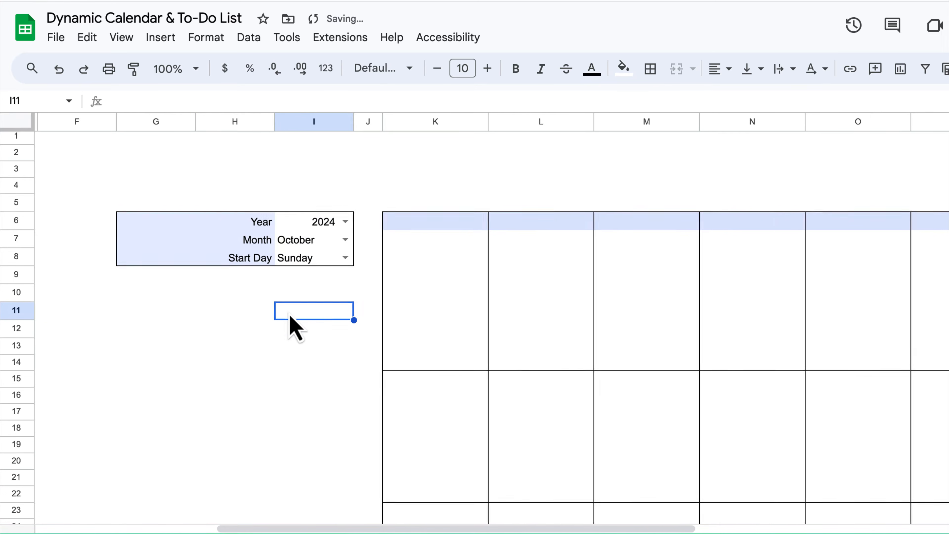
Add light grey horizontal borders between the rows of the first day block, K7:K14.
{"action": "scroll", "coordinate": [290, 317], "scroll_direction": "right", "scroll_amount": 10}
{"action": "scroll", "coordinate": [290, 317], "scroll_direction": "left", "scroll_amount": 10}
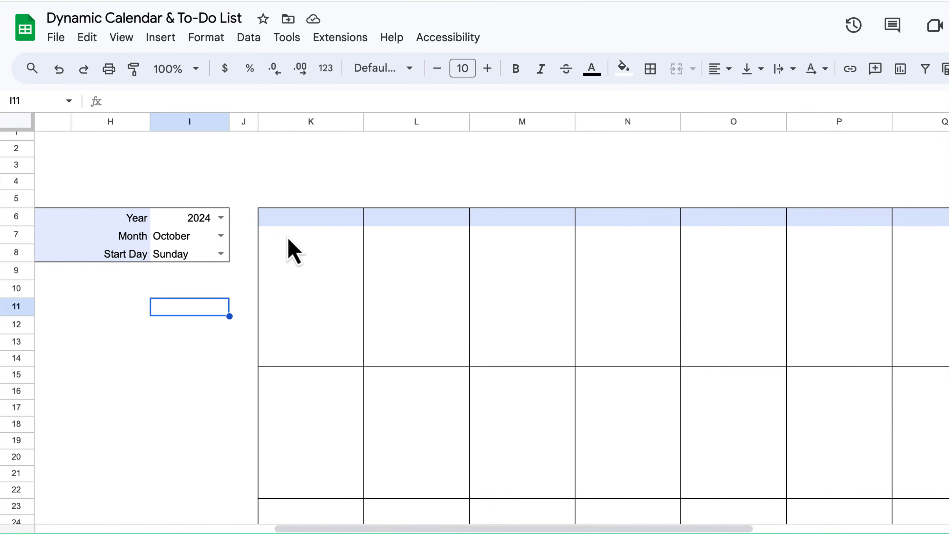
{"action": "left_click_drag", "start_coordinate": [288, 234], "coordinate": [291, 366]}
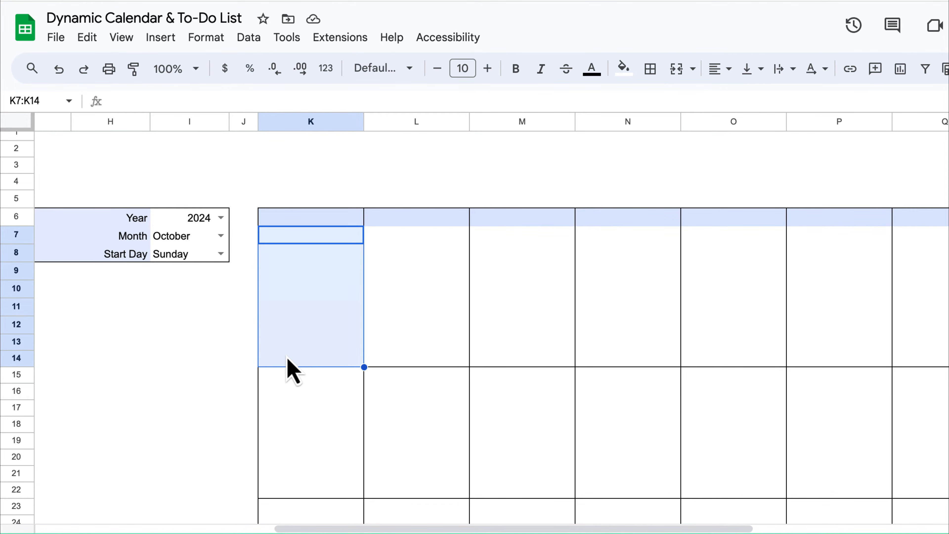
{"action": "left_click", "coordinate": [650, 71]}
{"action": "left_click", "coordinate": [803, 105]}
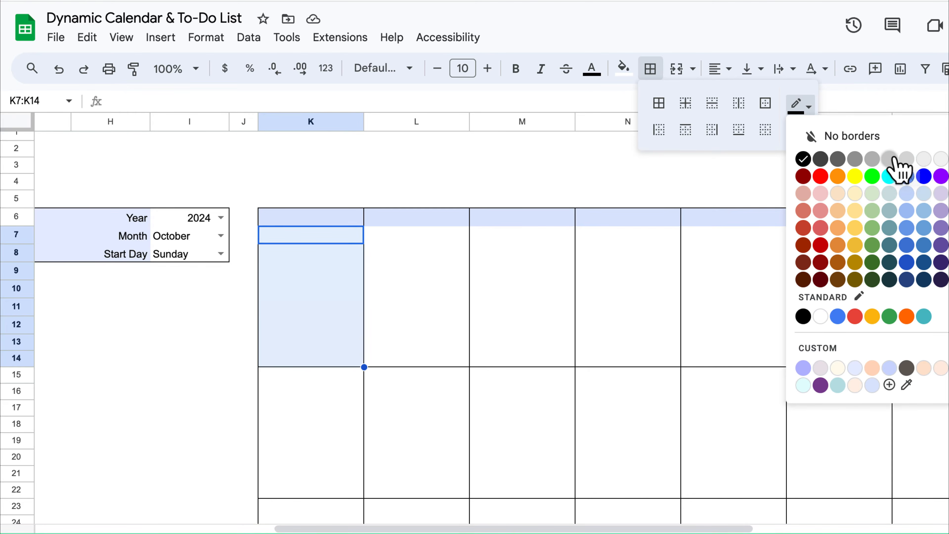
{"action": "left_click", "coordinate": [906, 159]}
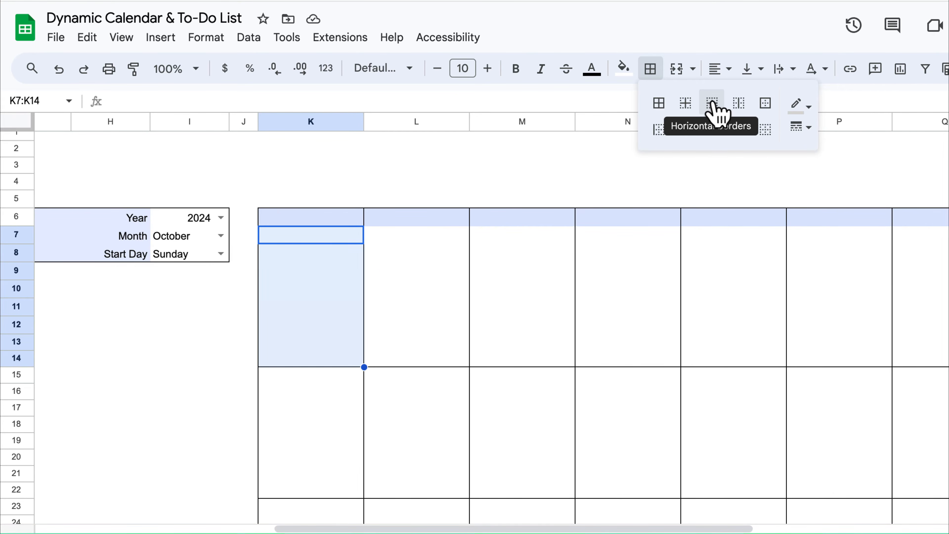
{"action": "left_click", "coordinate": [713, 108]}
{"action": "left_click", "coordinate": [214, 361]}
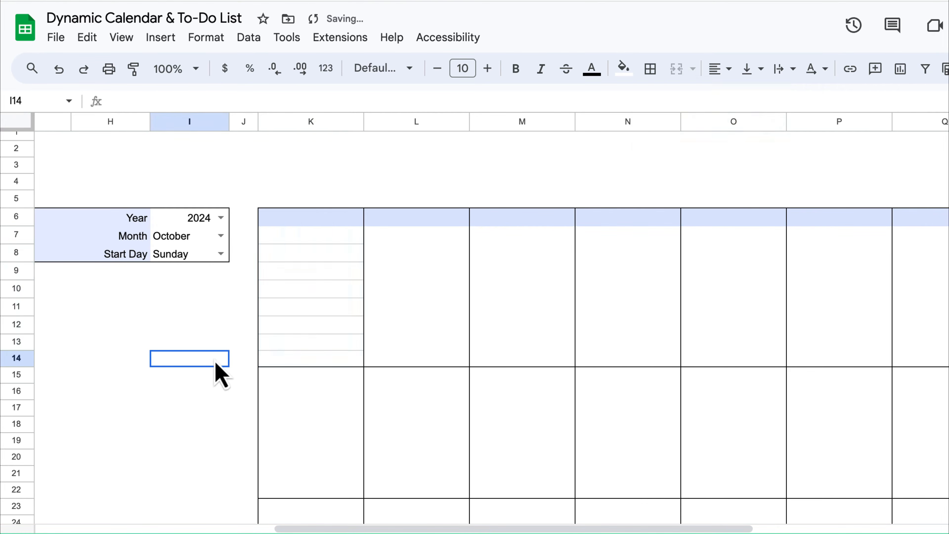
Copy the line formatting from K7:K14 onto the rest of the first week, L7:Q14, with Paint format.
{"action": "left_click_drag", "start_coordinate": [307, 249], "coordinate": [307, 364]}
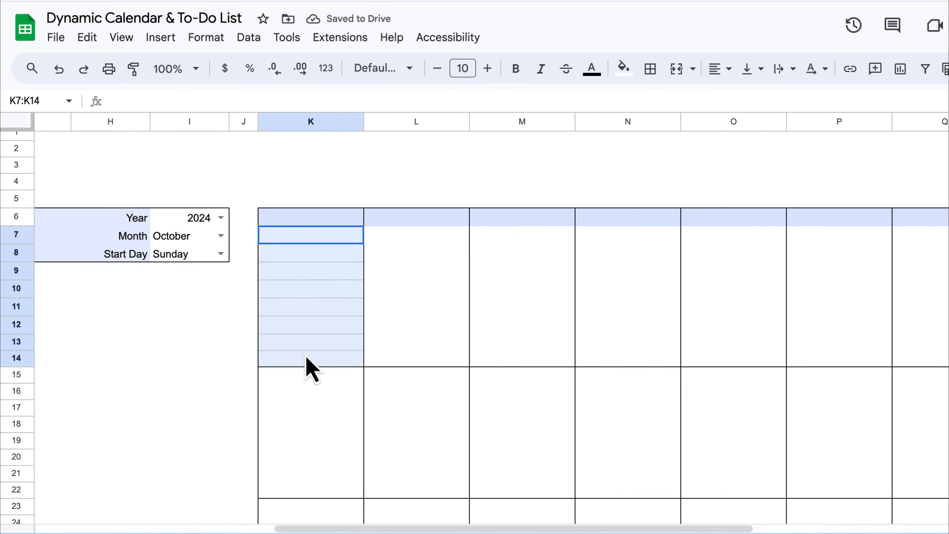
{"action": "left_click", "coordinate": [133, 69]}
{"action": "mouse_move", "coordinate": [386, 243]}
{"action": "left_mouse_down"}
{"action": "mouse_move", "coordinate": [663, 333]}
{"action": "mouse_move", "coordinate": [916, 368]}
{"action": "left_mouse_up"}
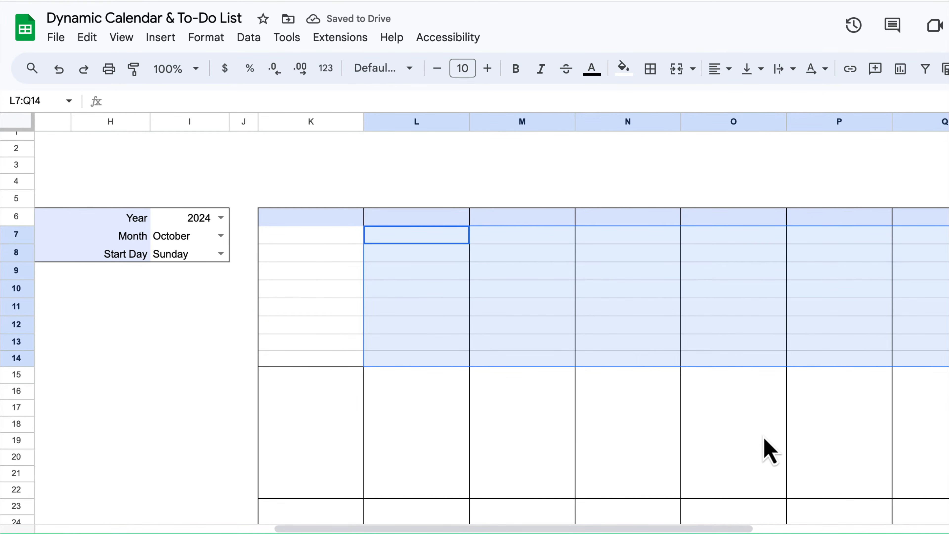
Copy the first week's line formatting from K7:Q14 onto the second week, K15:Q22, with Paint format.
{"action": "scroll", "coordinate": [767, 451], "scroll_direction": "down", "scroll_amount": 1}
{"action": "left_click", "coordinate": [308, 349]}
{"action": "left_click_drag", "start_coordinate": [301, 211], "coordinate": [912, 337]}
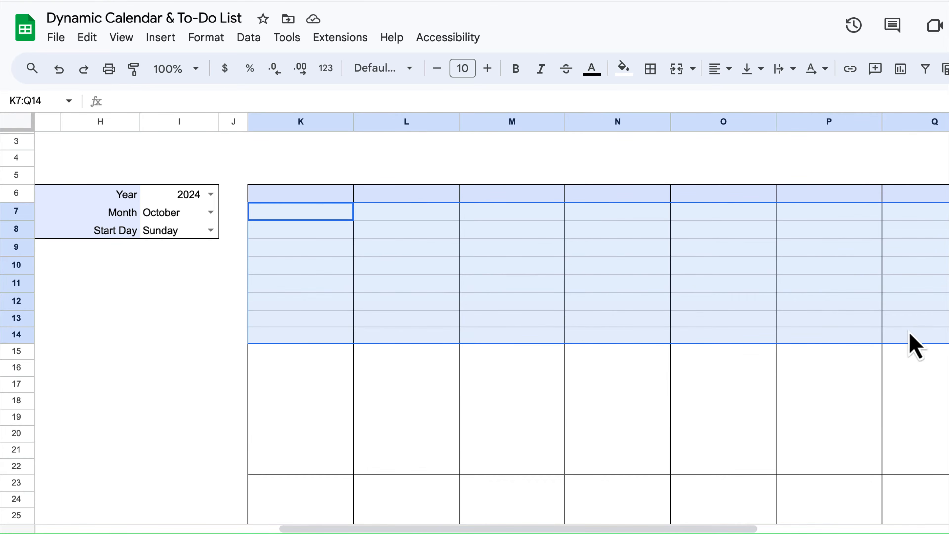
{"action": "left_click", "coordinate": [133, 68]}
{"action": "scroll", "coordinate": [282, 298], "scroll_direction": "down", "scroll_amount": 4}
{"action": "left_click", "coordinate": [281, 217]}
{"action": "left_click_drag", "start_coordinate": [284, 215], "coordinate": [911, 329]}
Apply the same week formatting to the third, fourth and fifth weeks, K23:Q46, with Paint format.
{"action": "left_click", "coordinate": [133, 69]}
{"action": "left_click", "coordinate": [128, 351]}
{"action": "left_click", "coordinate": [133, 69]}
{"action": "left_click", "coordinate": [162, 363]}
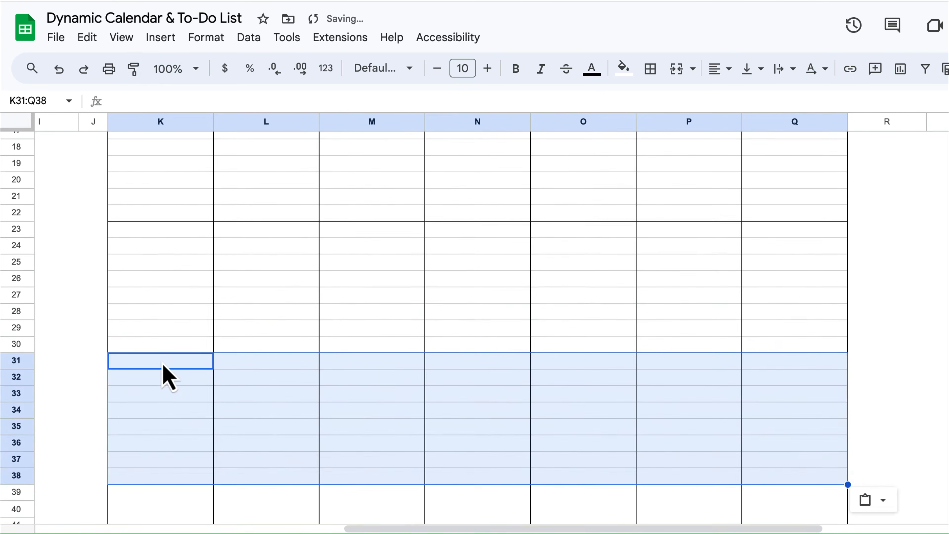
{"action": "left_click", "coordinate": [134, 68]}
{"action": "scroll", "coordinate": [167, 339], "scroll_direction": "down", "scroll_amount": 4}
{"action": "left_click", "coordinate": [166, 339]}
Enter the sequential numbers 1 to 13 down G11:G23 below the Year, Month and Start Day selectors.
{"action": "scroll", "coordinate": [166, 339], "scroll_direction": "up", "scroll_amount": 10}
{"action": "scroll", "coordinate": [167, 338], "scroll_direction": "left", "scroll_amount": 6}
{"action": "scroll", "coordinate": [166, 338], "scroll_direction": "right", "scroll_amount": 5}
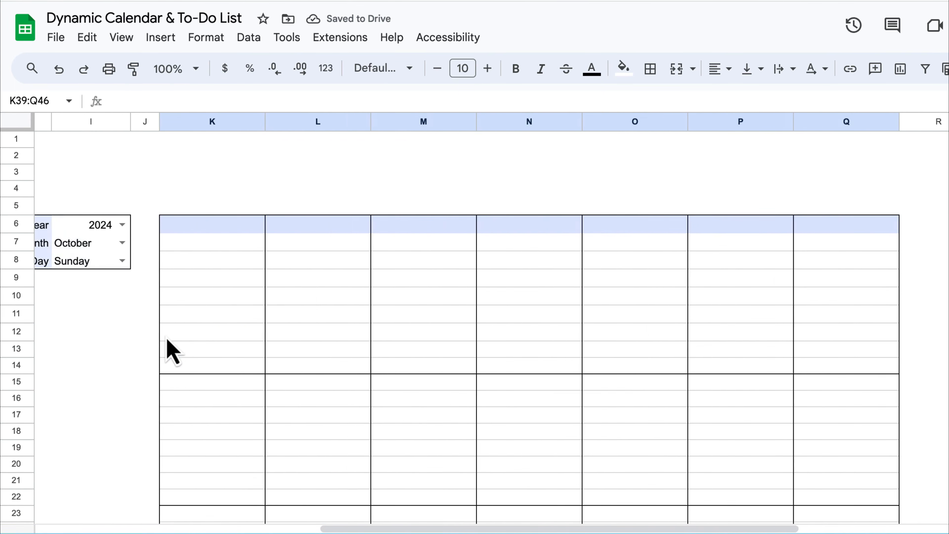
{"action": "scroll", "coordinate": [167, 338], "scroll_direction": "left", "scroll_amount": 3}
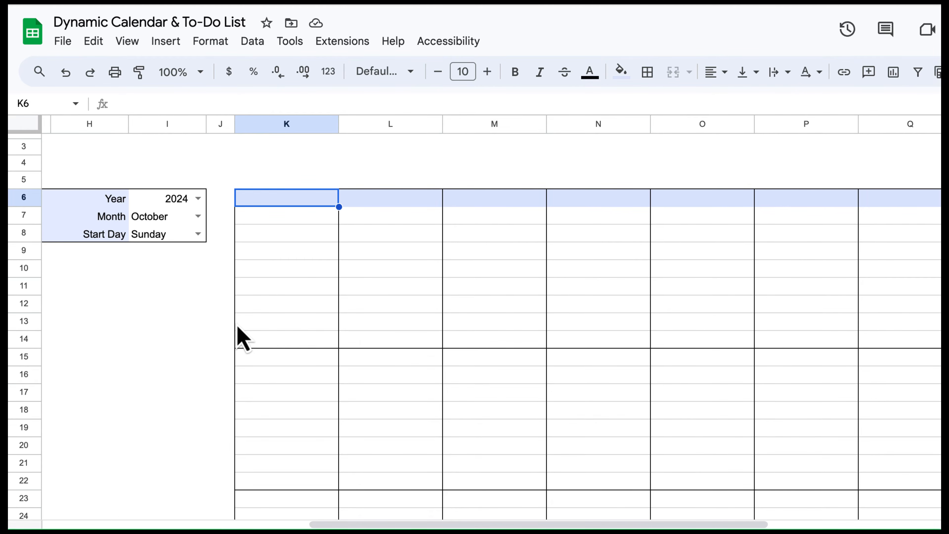
{"action": "scroll", "coordinate": [157, 337], "scroll_direction": "left", "scroll_amount": 2}
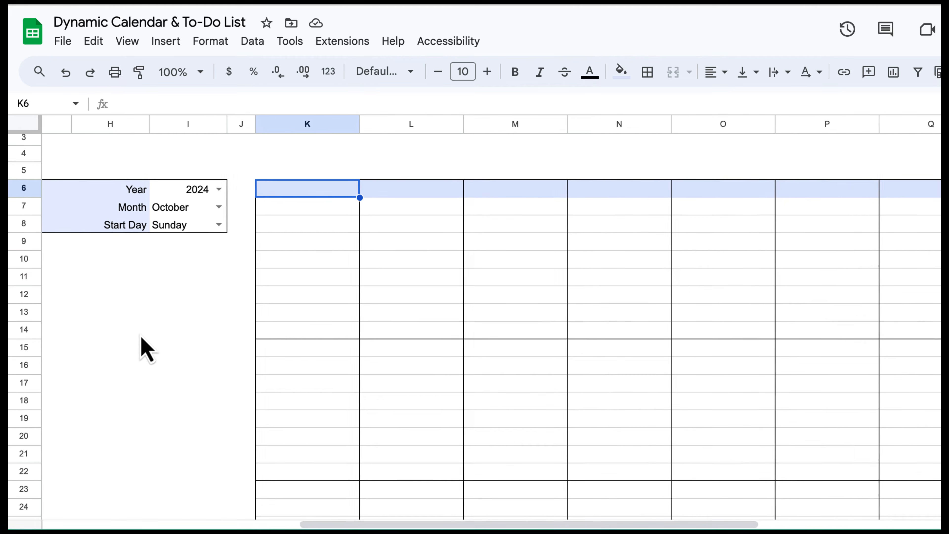
{"action": "left_click", "coordinate": [77, 283]}
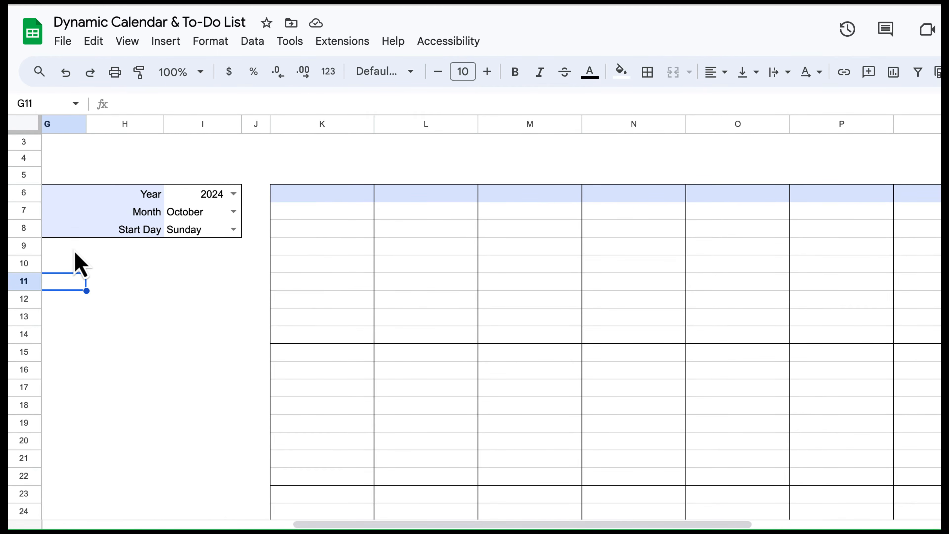
{"action": "scroll", "coordinate": [80, 263], "scroll_direction": "left", "scroll_amount": 1}
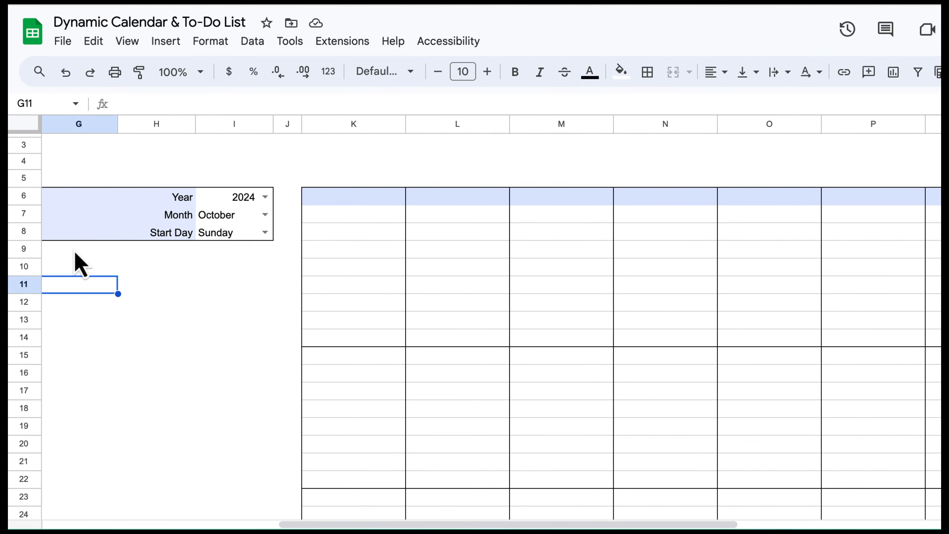
{"action": "type", "text": "1"}
{"action": "key", "text": "Return"}
{"action": "type", "text": "2"}
{"action": "key", "text": "Return"}
{"action": "type", "text": "3"}
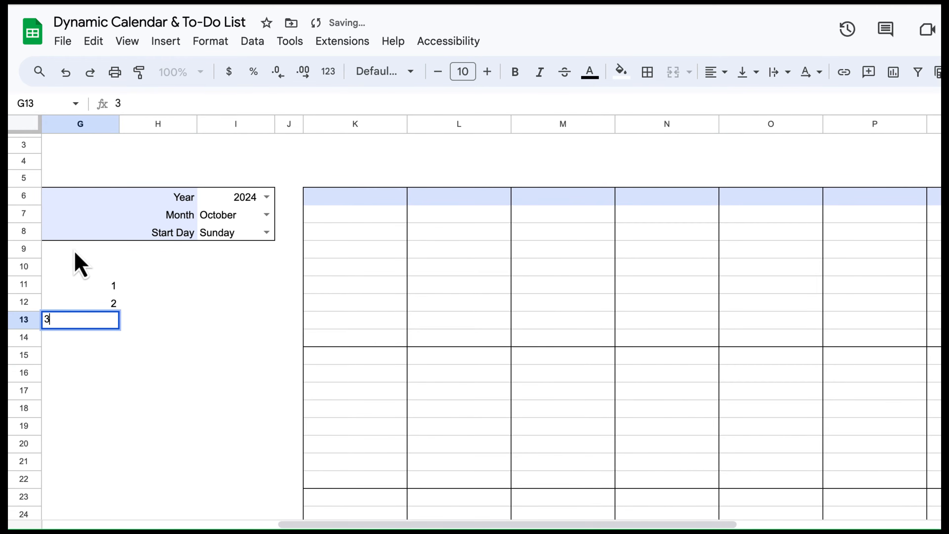
{"action": "type", "text": " 4 5 6 7 8"}
{"action": "key", "text": "Return"}
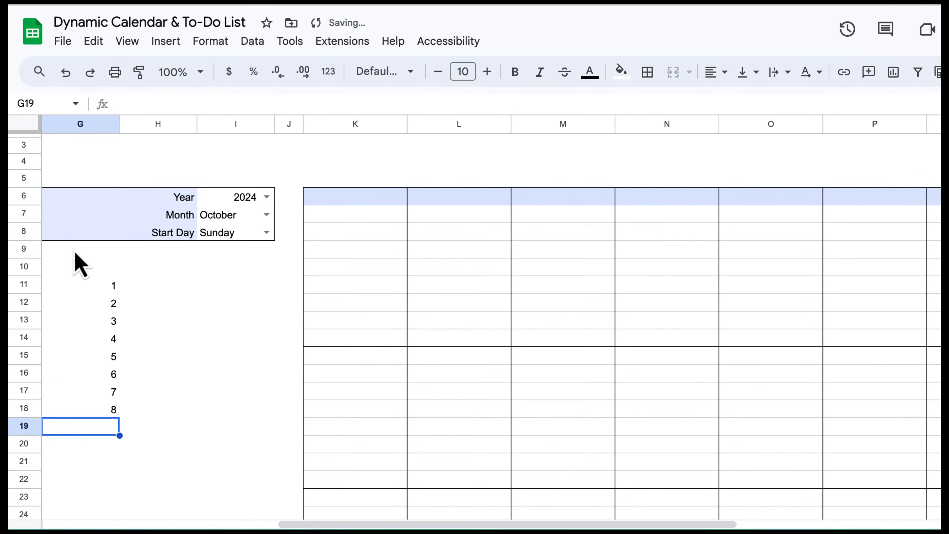
{"action": "type", "text": "9"}
{"action": "key", "text": "Return"}
{"action": "type", "text": "10"}
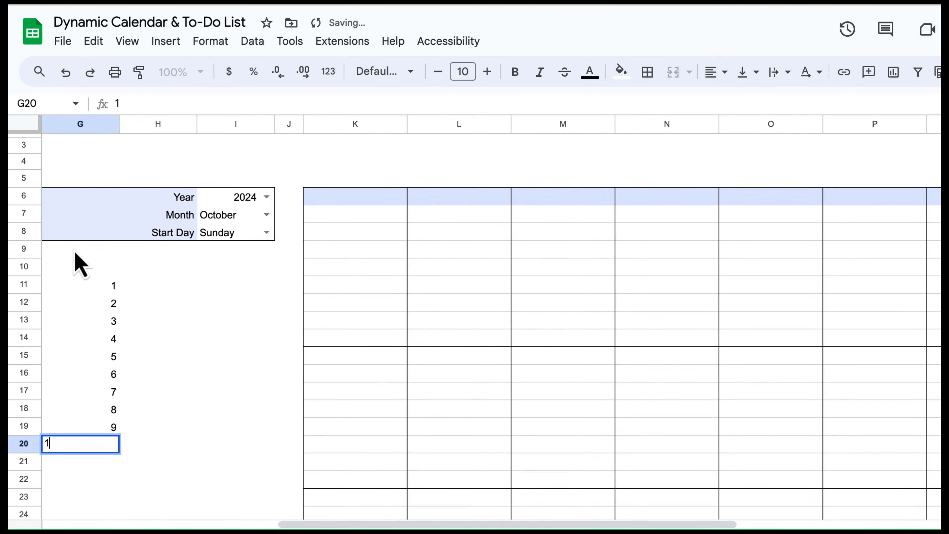
{"action": "key", "text": "Return"}
{"action": "type", "text": "11"}
{"action": "key", "text": "Return"}
{"action": "type", "text": "12"}
{"action": "key", "text": "Return"}
{"action": "type", "text": "13"}
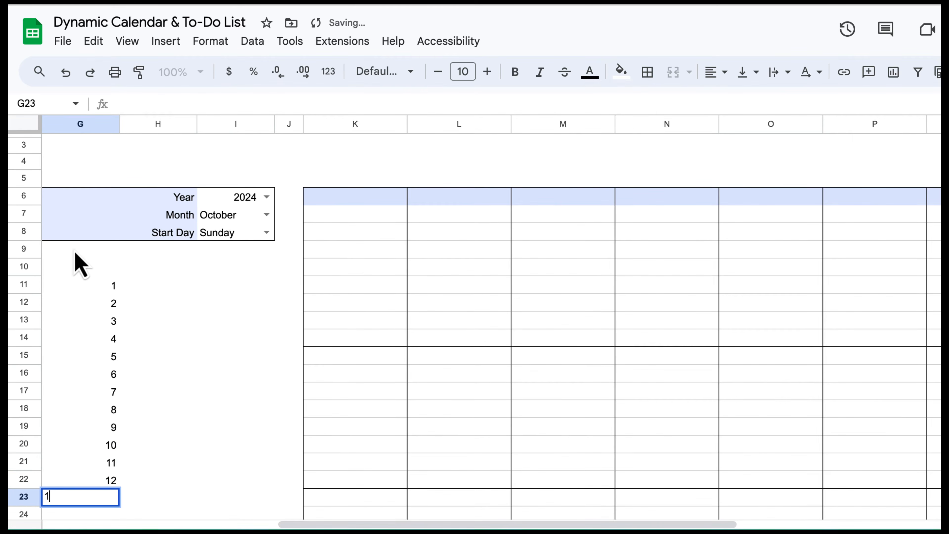
{"action": "key", "text": "Return"}
Enter =TEXT(G11,"dddd") in H11 to turn the number into a weekday name, and fill the formula down to H23.
{"action": "scroll", "coordinate": [87, 299], "scroll_direction": "down", "scroll_amount": 1}
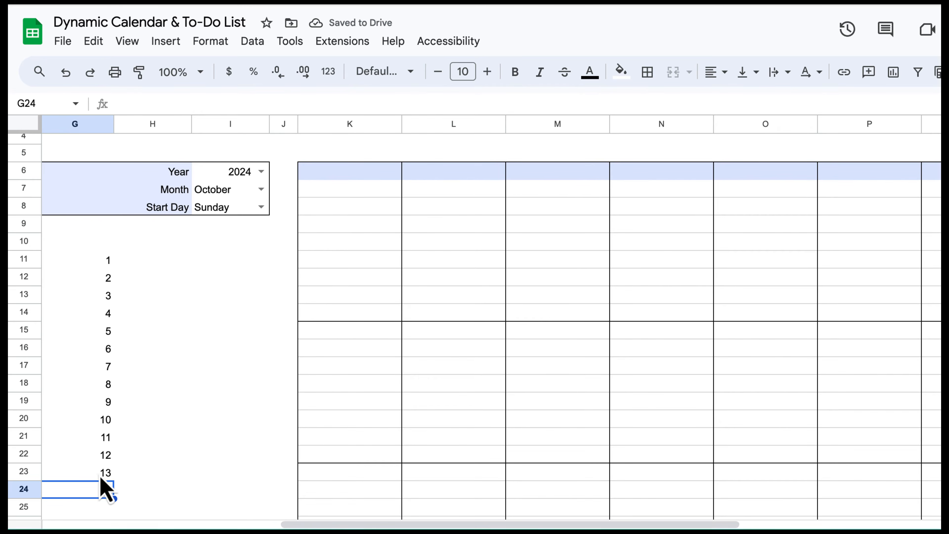
{"action": "left_click", "coordinate": [143, 264]}
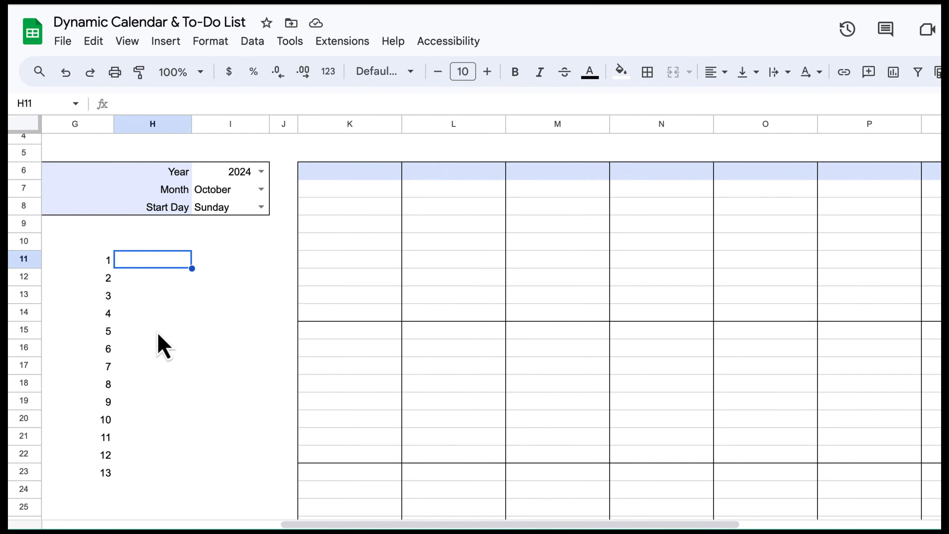
{"action": "type", "text": "="}
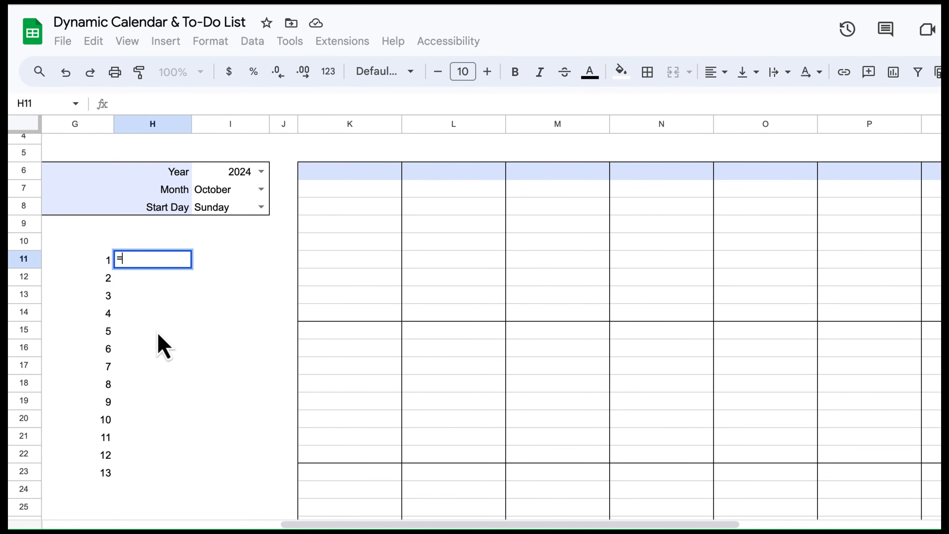
{"action": "type", "text": "text"}
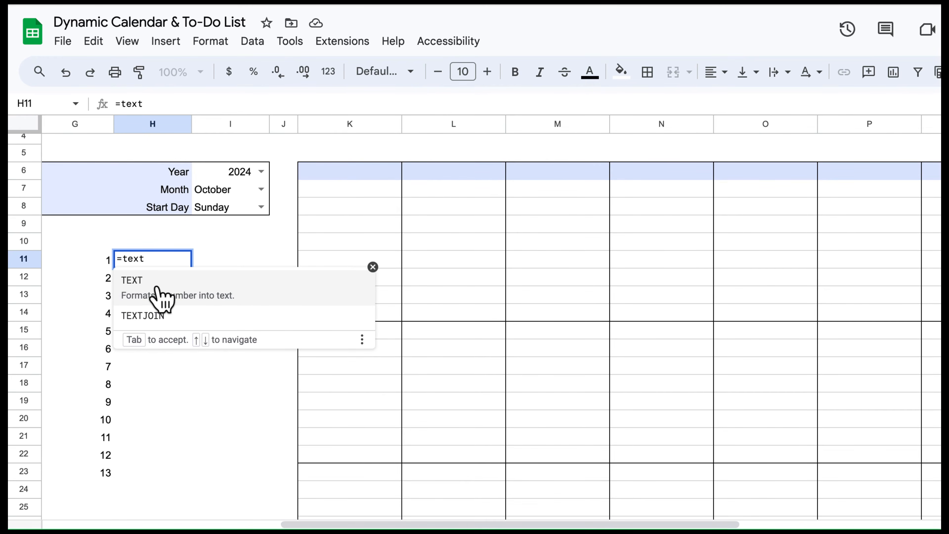
{"action": "left_click", "coordinate": [161, 296]}
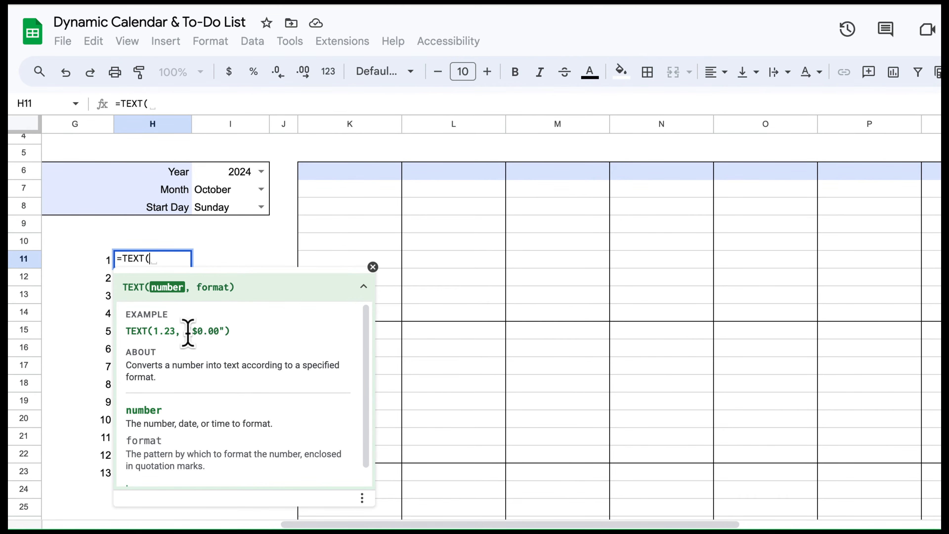
{"action": "left_click_drag", "start_coordinate": [188, 330], "coordinate": [223, 330]}
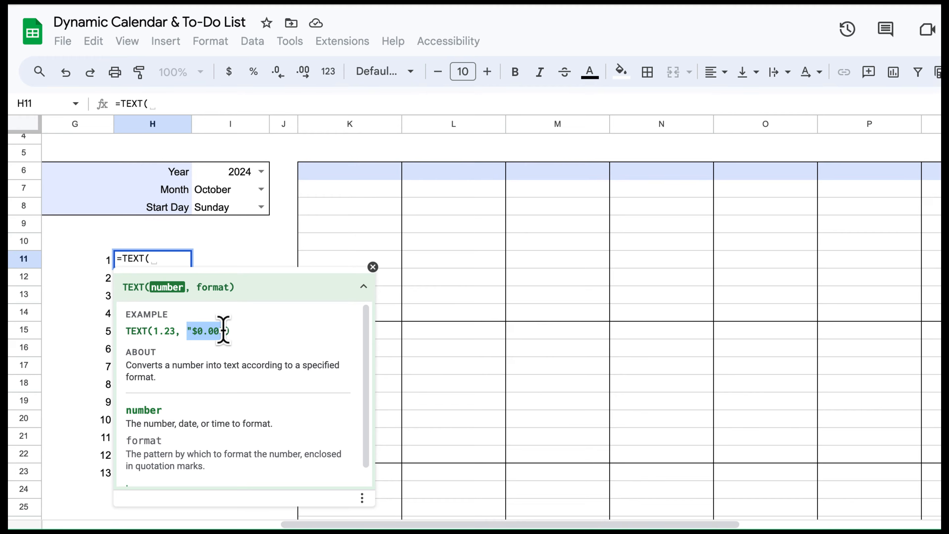
{"action": "left_click", "coordinate": [252, 339]}
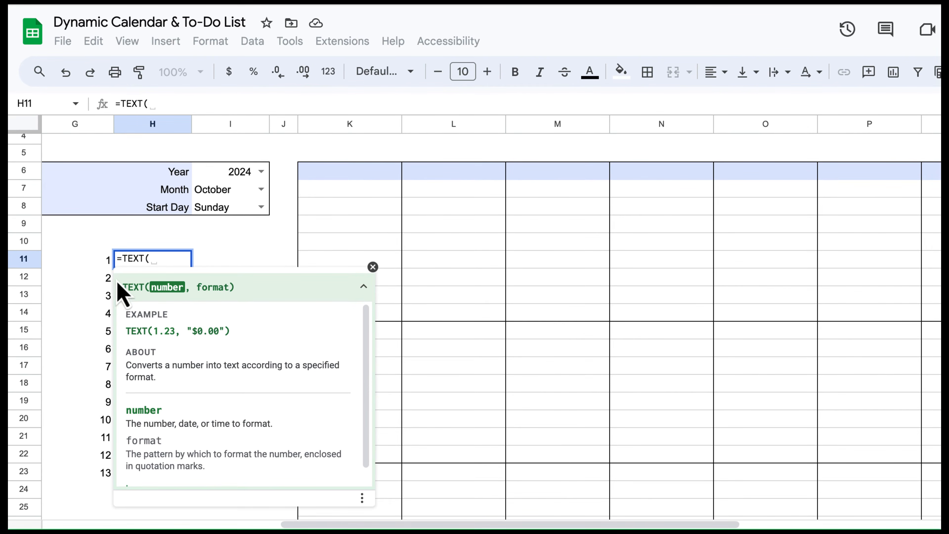
{"action": "left_click", "coordinate": [107, 263]}
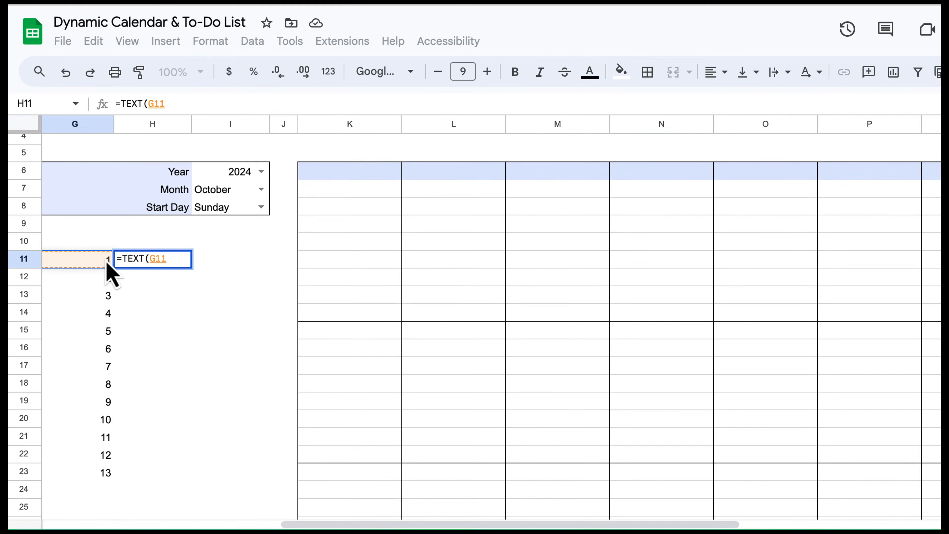
{"action": "type", "text": ",\""}
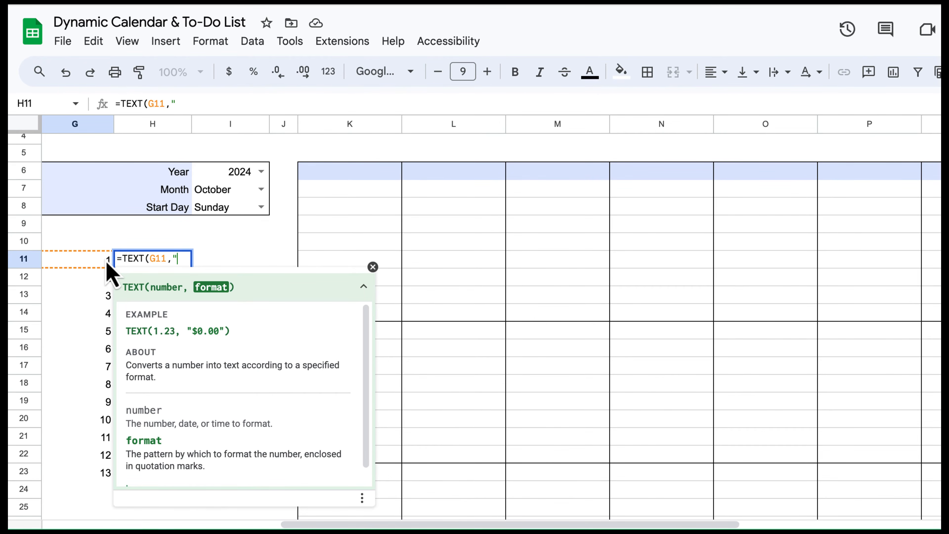
{"action": "type", "text": "dddd"}
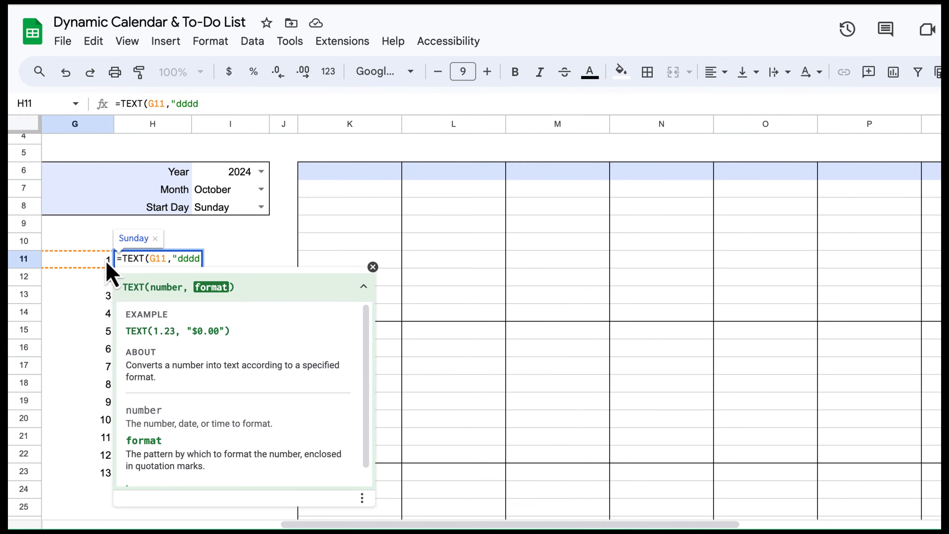
{"action": "type", "text": "\""}
{"action": "key", "text": "Return"}
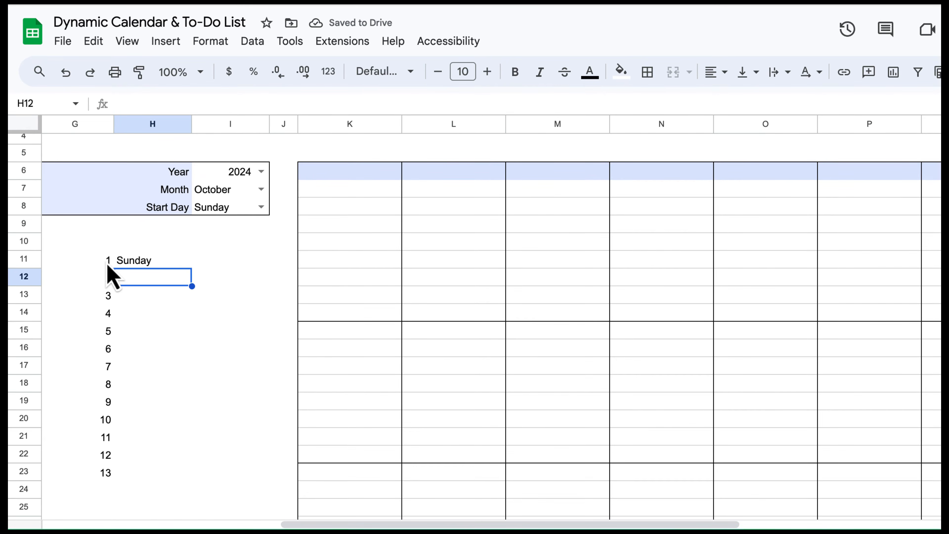
{"action": "left_click", "coordinate": [125, 262]}
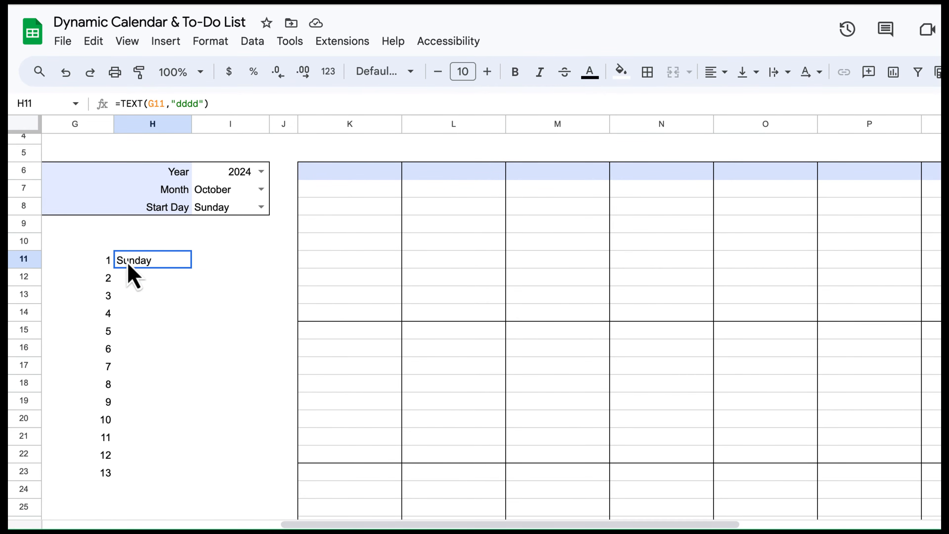
{"action": "left_click_drag", "start_coordinate": [191, 268], "coordinate": [170, 478]}
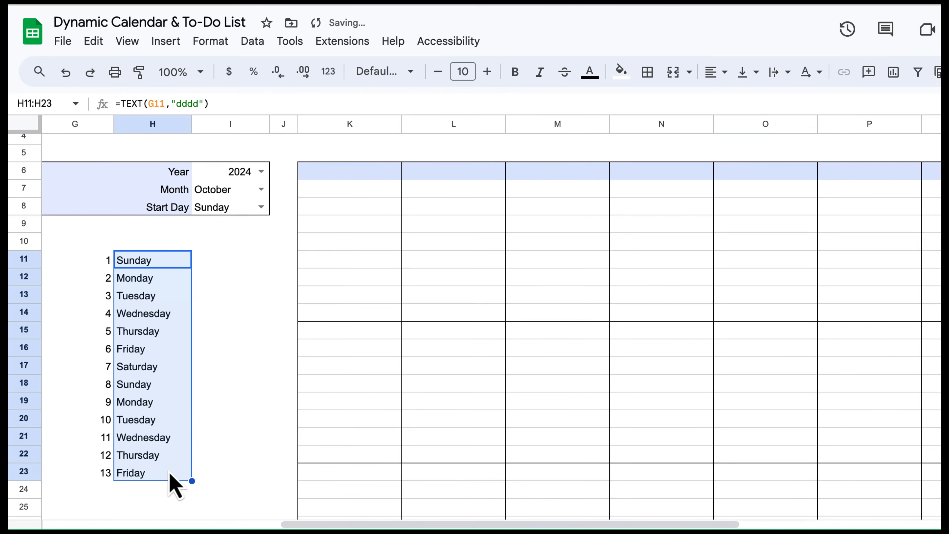
Enter =IF(I8="Sunday",1,2) in K1 to turn the selected Start Day into a day number.
{"action": "left_click", "coordinate": [212, 315]}
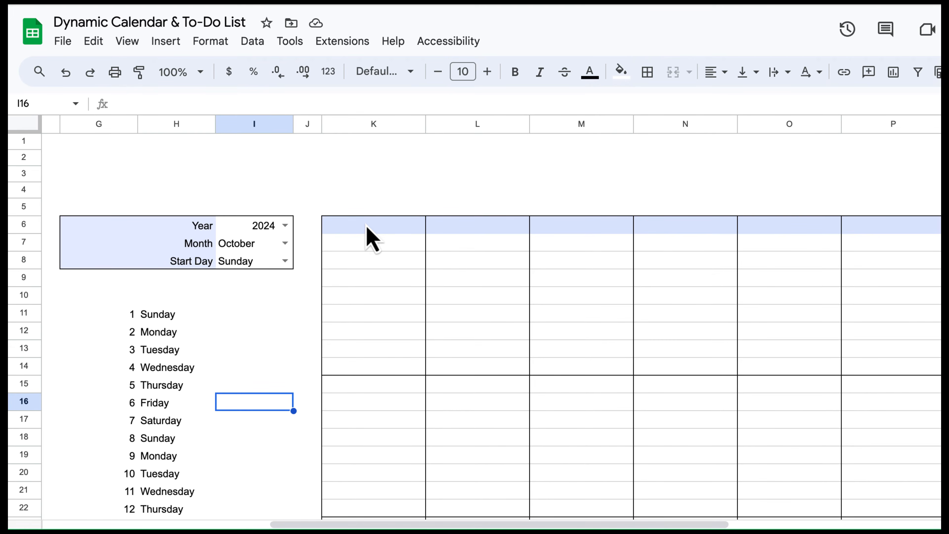
{"action": "left_click", "coordinate": [372, 239]}
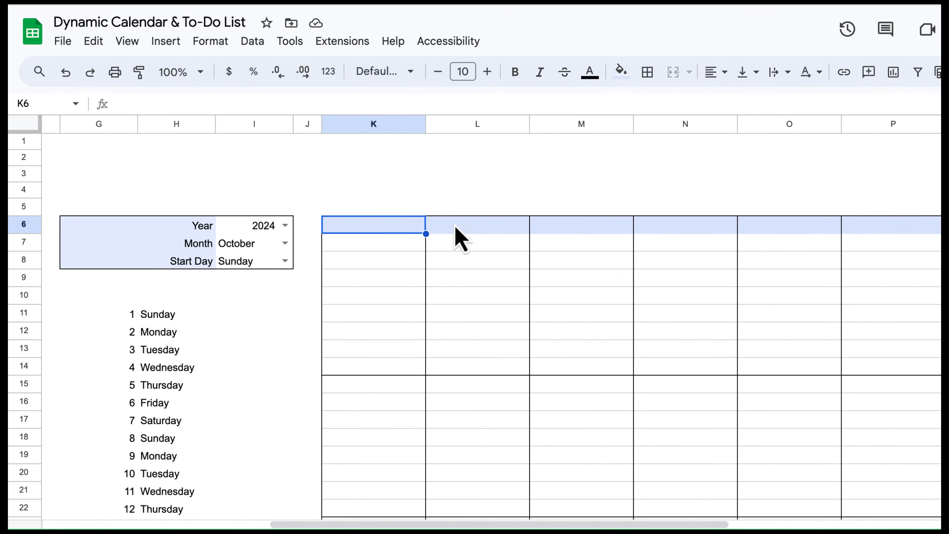
{"action": "left_click", "coordinate": [377, 147]}
{"action": "type", "text": "="}
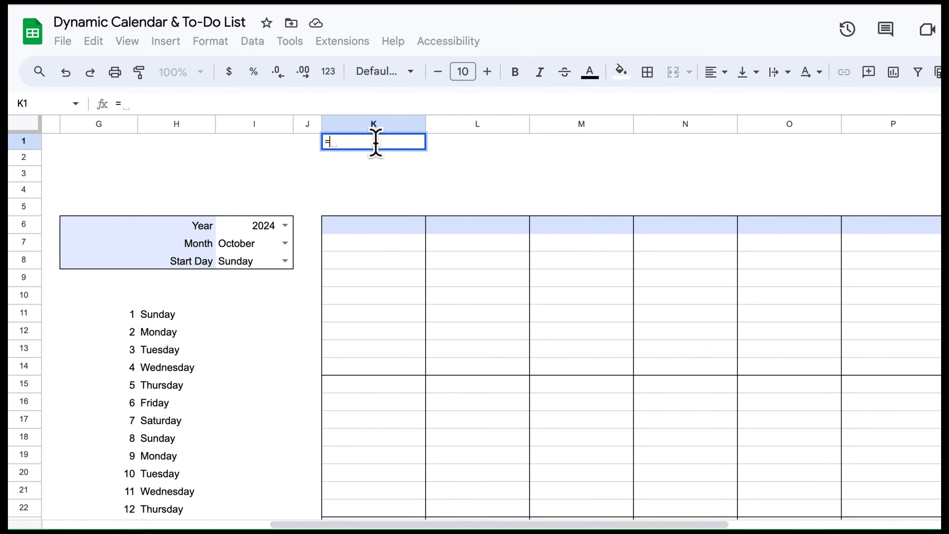
{"action": "type", "text": "IF"}
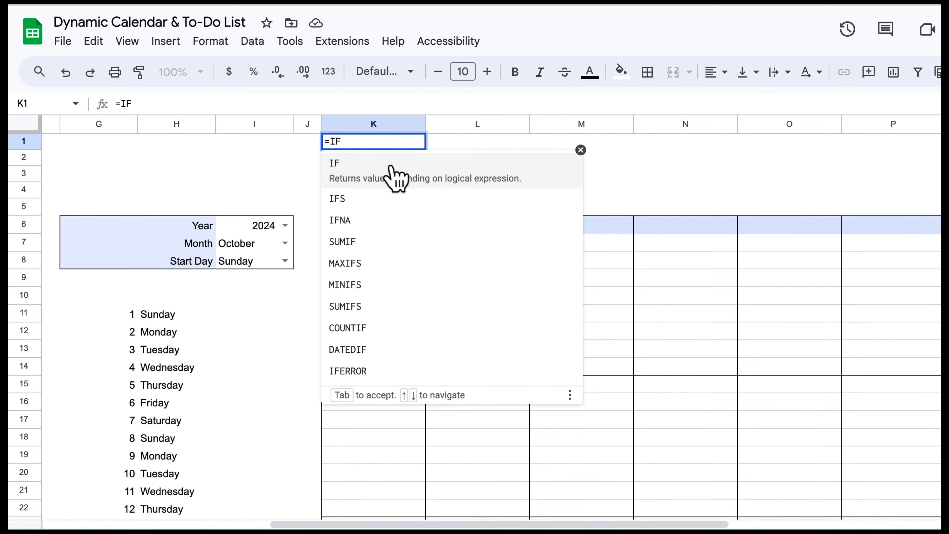
{"action": "left_click", "coordinate": [389, 166]}
{"action": "left_click", "coordinate": [237, 263]}
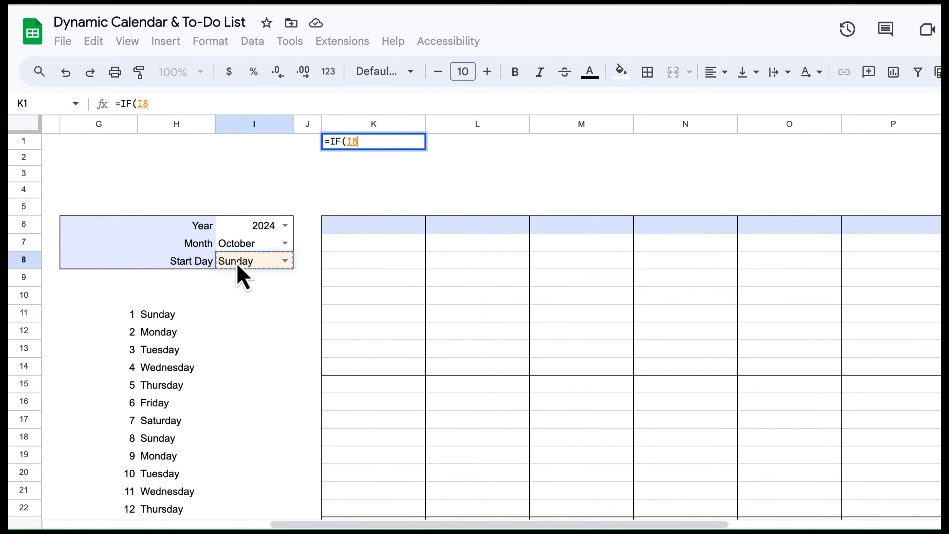
{"action": "type", "text": "="}
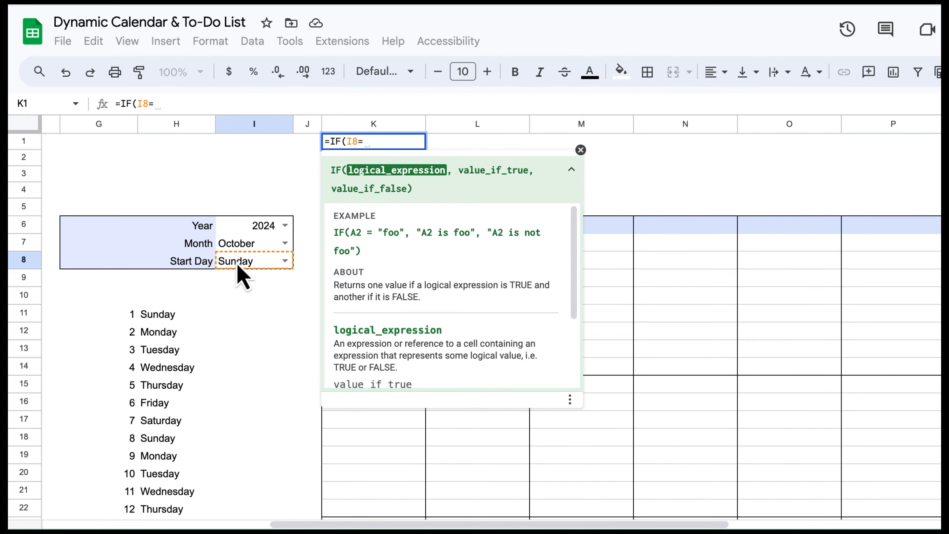
{"action": "type", "text": "\"Sunday\", "}
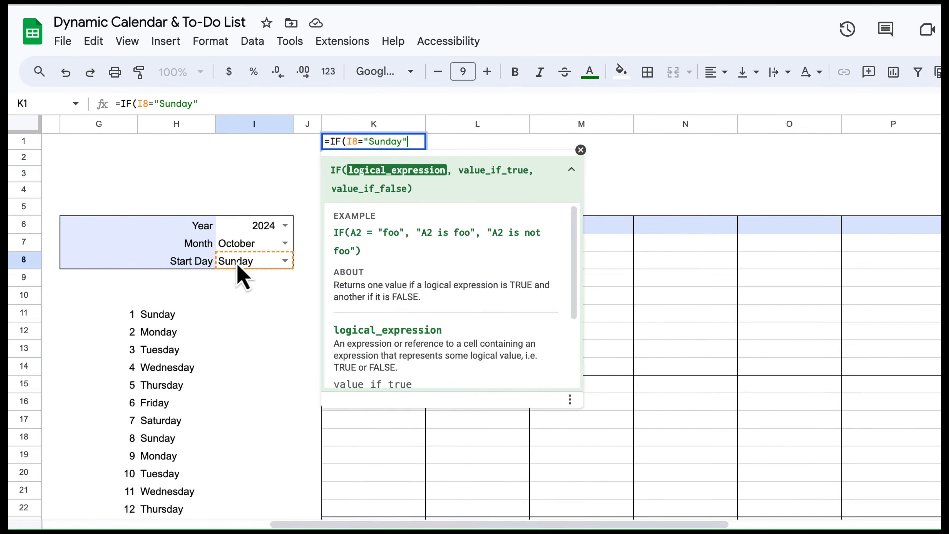
{"action": "type", "text": "1,"}
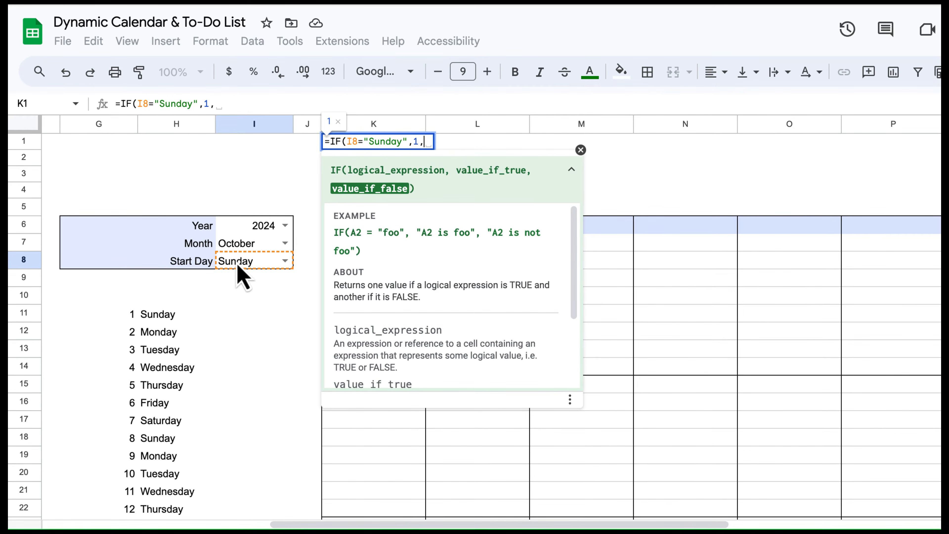
{"action": "type", "text": "2"}
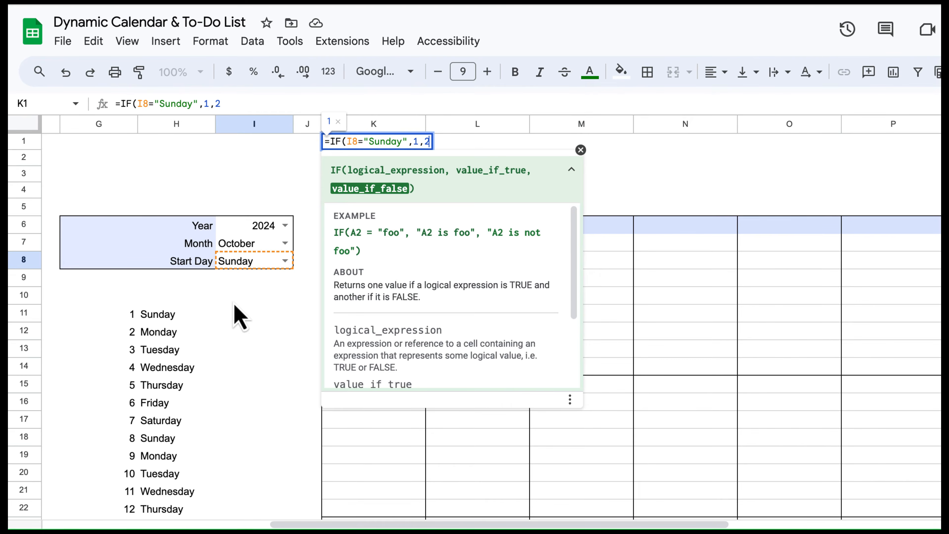
{"action": "key", "text": "Return"}
{"action": "left_click", "coordinate": [382, 144]}
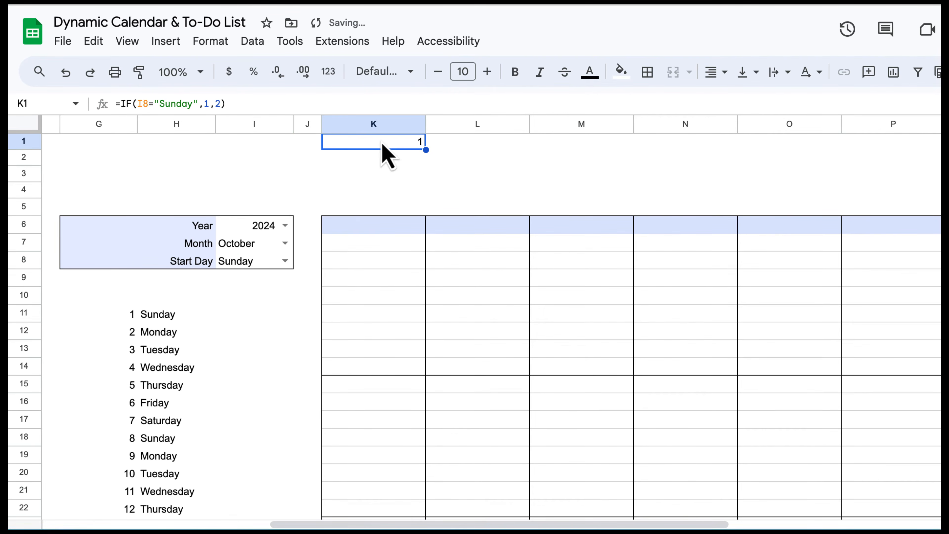
Switch the Start Day in I8 to Monday and check the result of the K1 formula.
{"action": "left_click", "coordinate": [281, 260]}
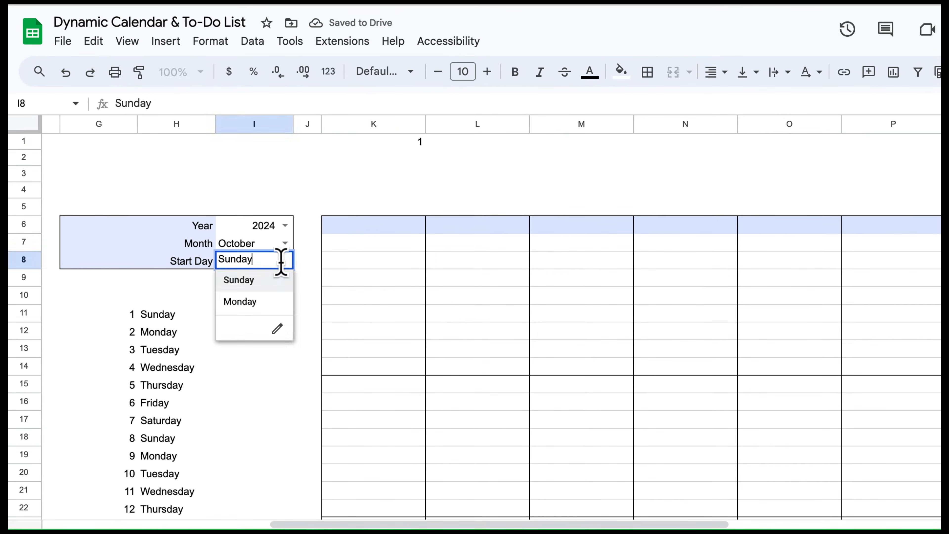
{"action": "left_click", "coordinate": [248, 302]}
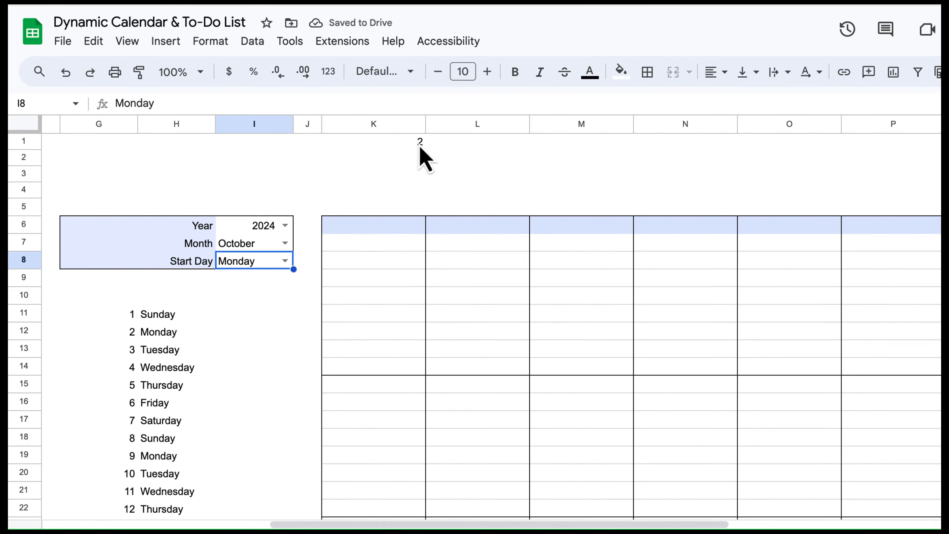
{"action": "left_click", "coordinate": [408, 142]}
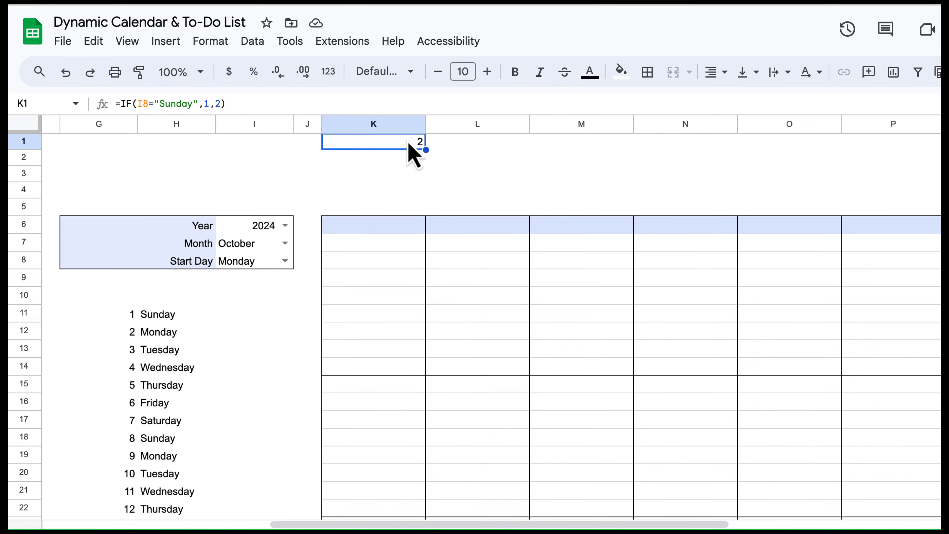
Enter =TEXT(K1,"dddd") in K2 to convert the day number into a weekday name.
{"action": "left_click", "coordinate": [379, 159]}
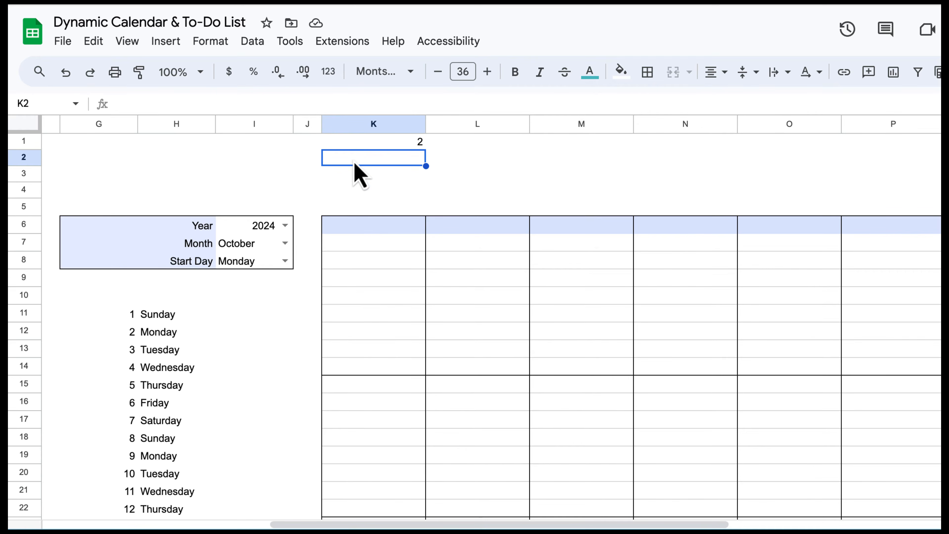
{"action": "type", "text": "=text"}
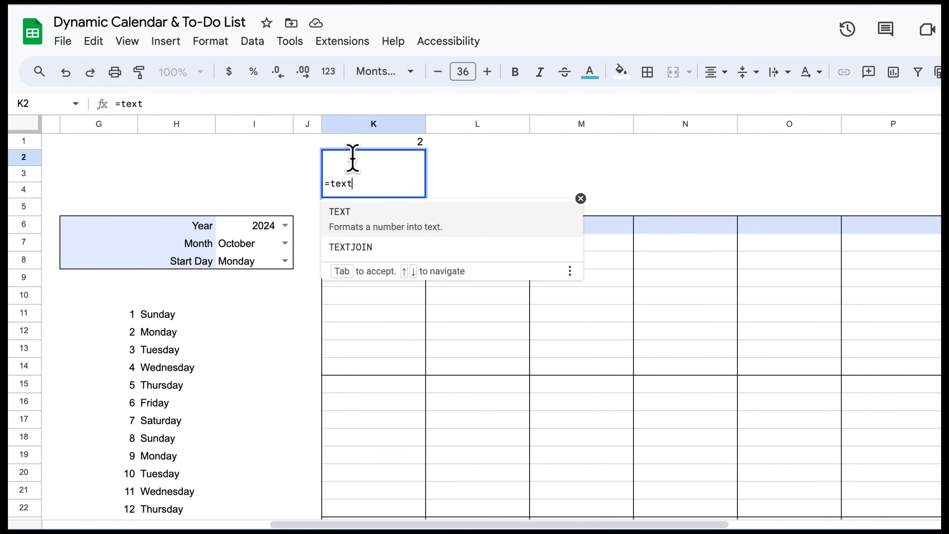
{"action": "left_click", "coordinate": [378, 215]}
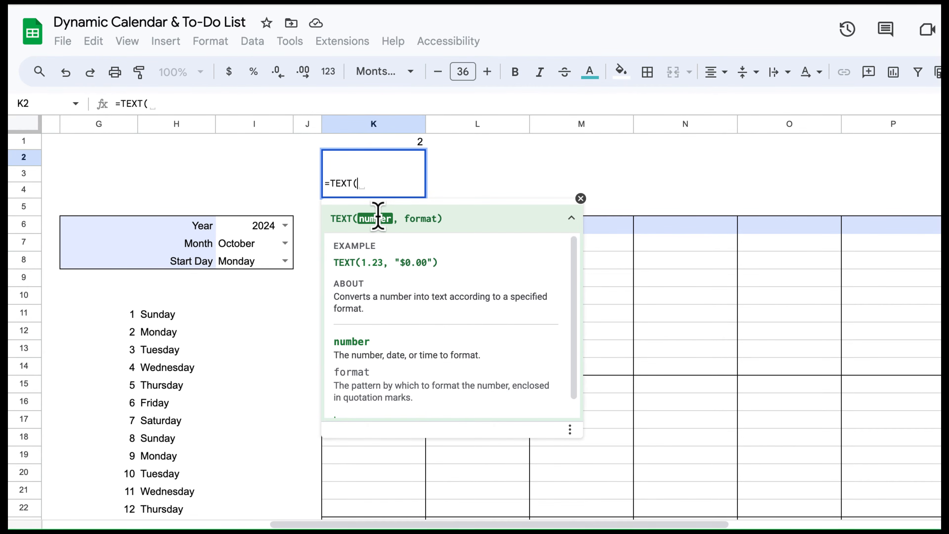
{"action": "left_click", "coordinate": [410, 145]}
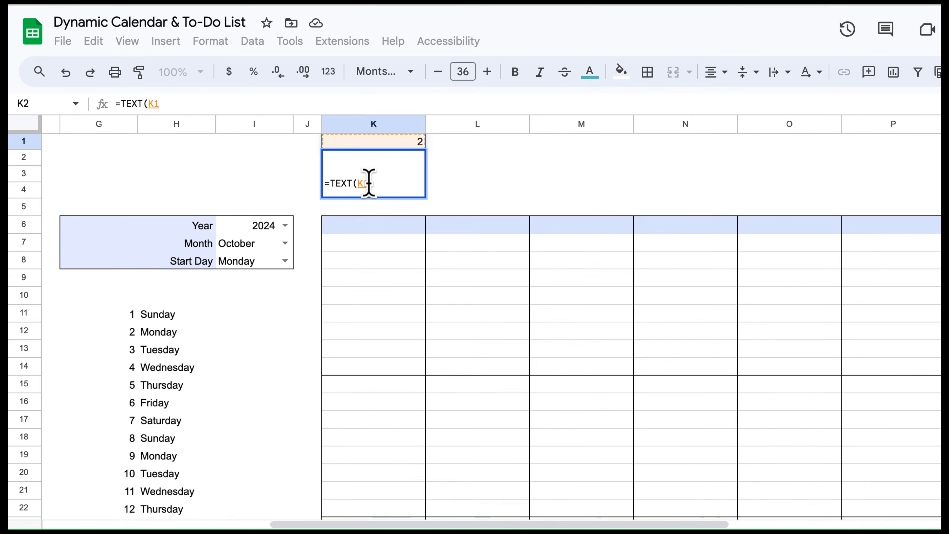
{"action": "type", "text": ","}
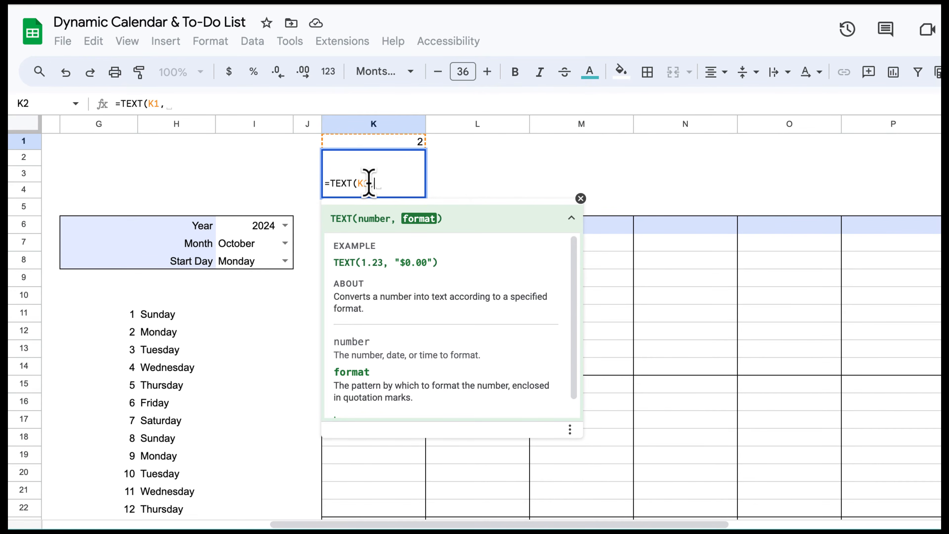
{"action": "type", "text": "\""}
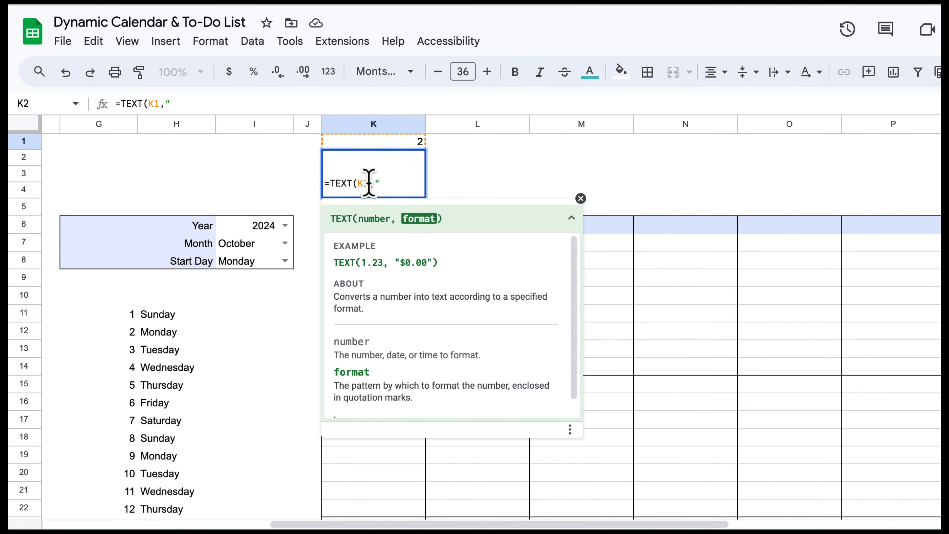
{"action": "type", "text": "dddd"}
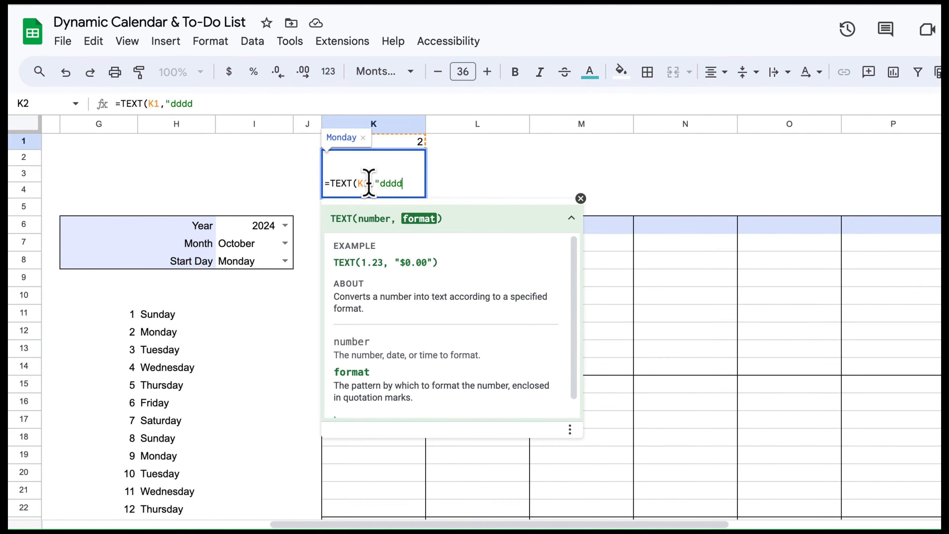
{"action": "type", "text": "\""}
{"action": "key", "text": "Return"}
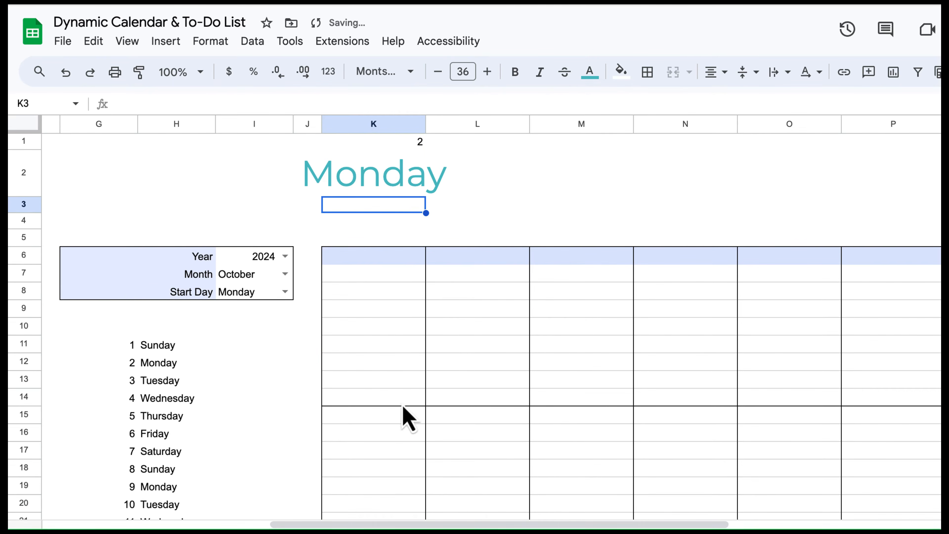
Set the weekday name in K2 to font size 11 and black text.
{"action": "left_click", "coordinate": [377, 184]}
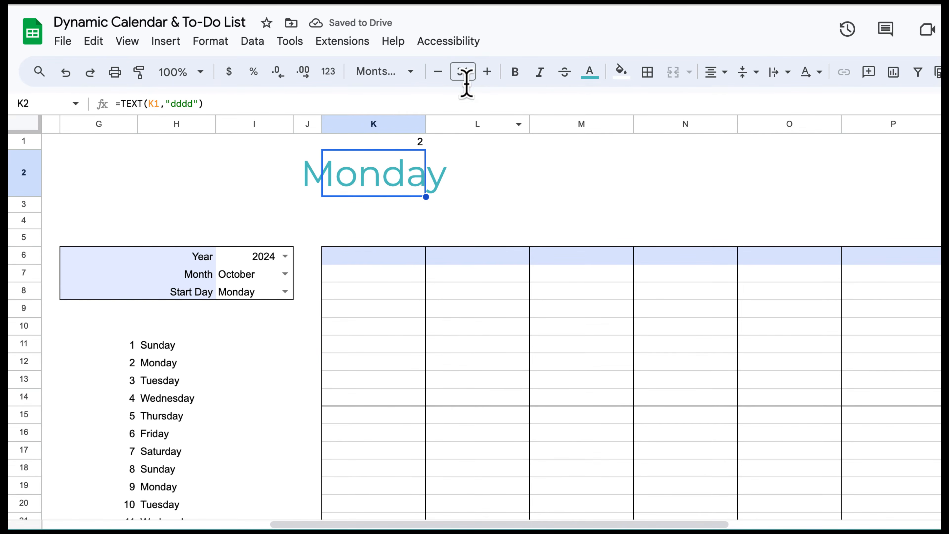
{"action": "left_click", "coordinate": [463, 73]}
{"action": "left_click", "coordinate": [463, 225]}
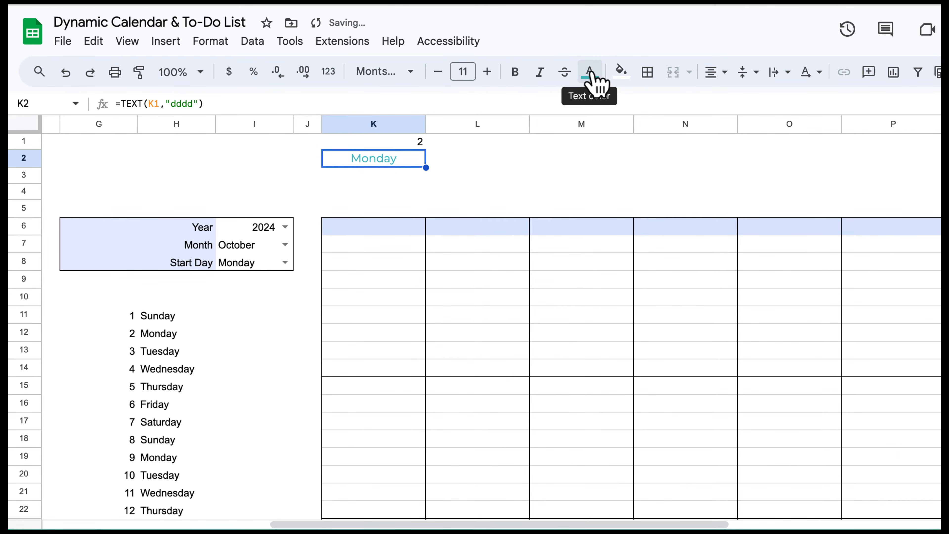
{"action": "left_click", "coordinate": [593, 80]}
{"action": "left_click", "coordinate": [595, 126]}
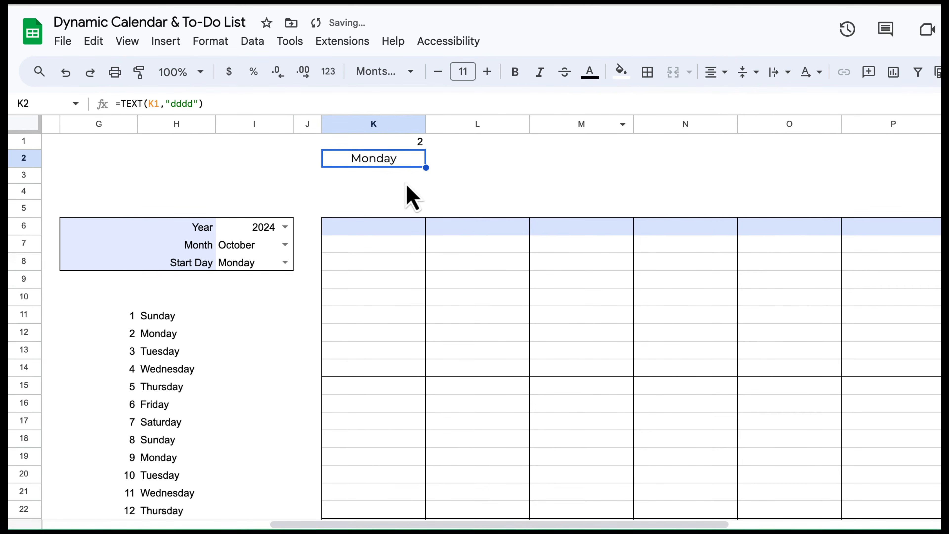
{"action": "left_click", "coordinate": [396, 139]}
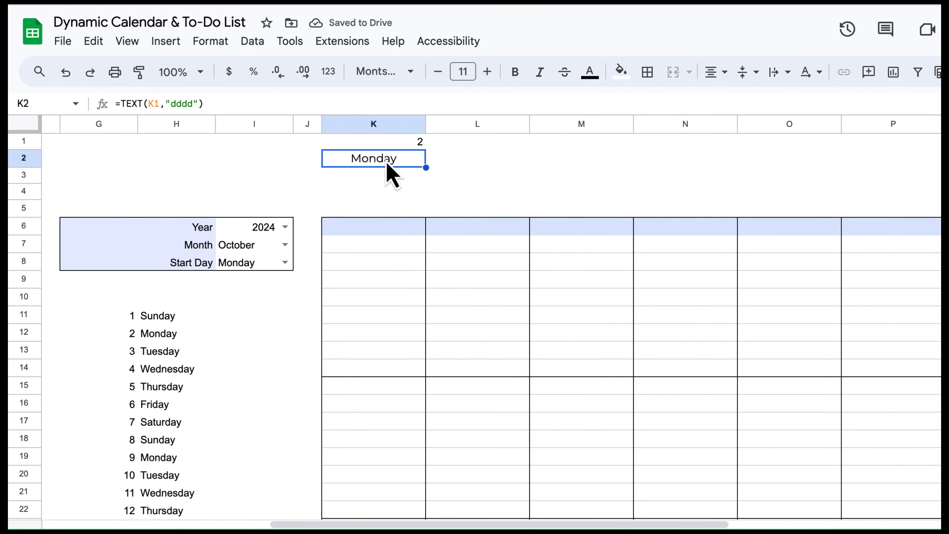
Set the Start Day in I8 back to Sunday and check the formulas in K1 and K2.
{"action": "left_click", "coordinate": [284, 261]}
{"action": "left_click", "coordinate": [260, 281]}
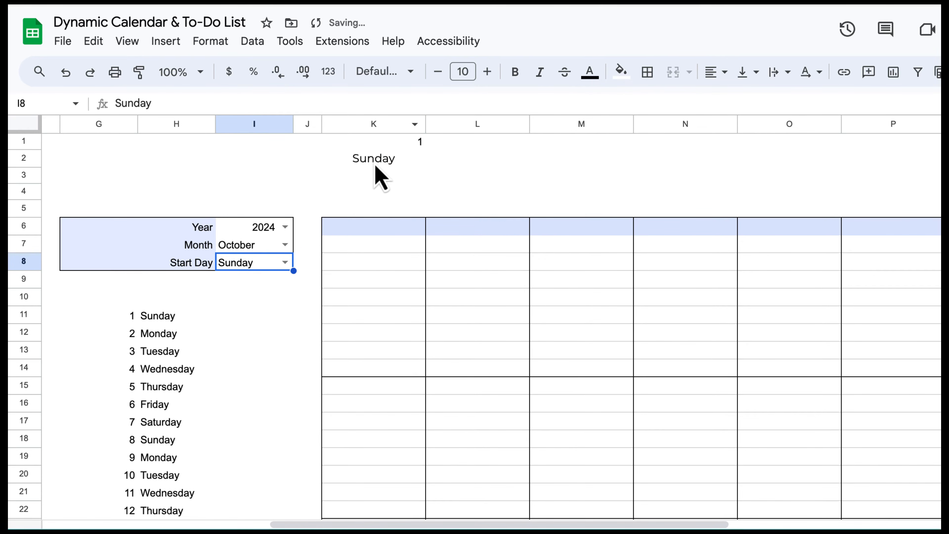
{"action": "left_click", "coordinate": [403, 154]}
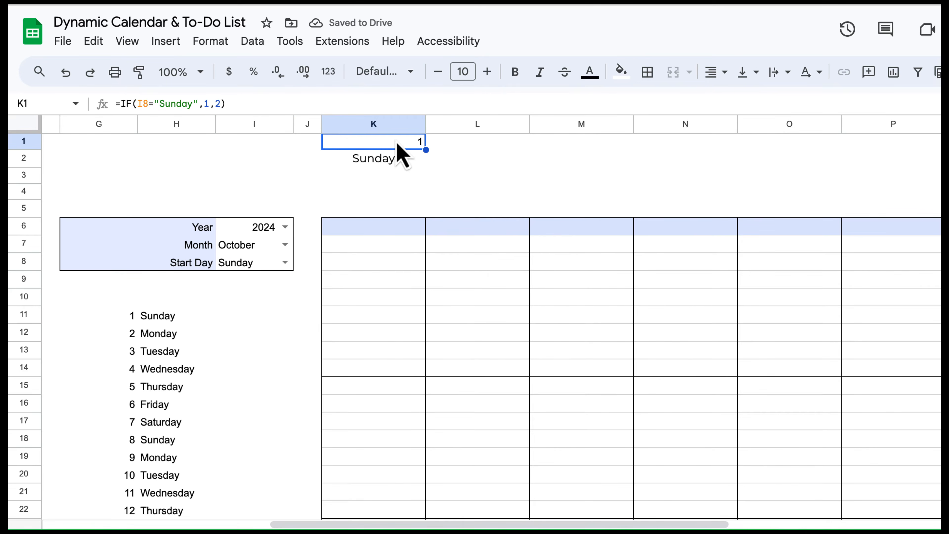
{"action": "left_click", "coordinate": [380, 164]}
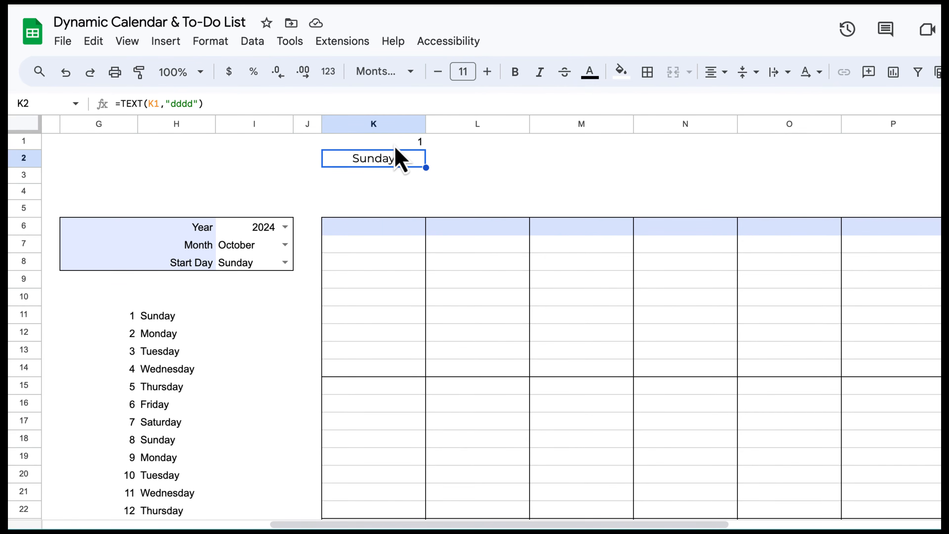
Enter =TEXT(IF(I8="Sunday",1,2),"dddd") in K6 as the first weekday header of the calendar grid.
{"action": "left_click", "coordinate": [353, 228]}
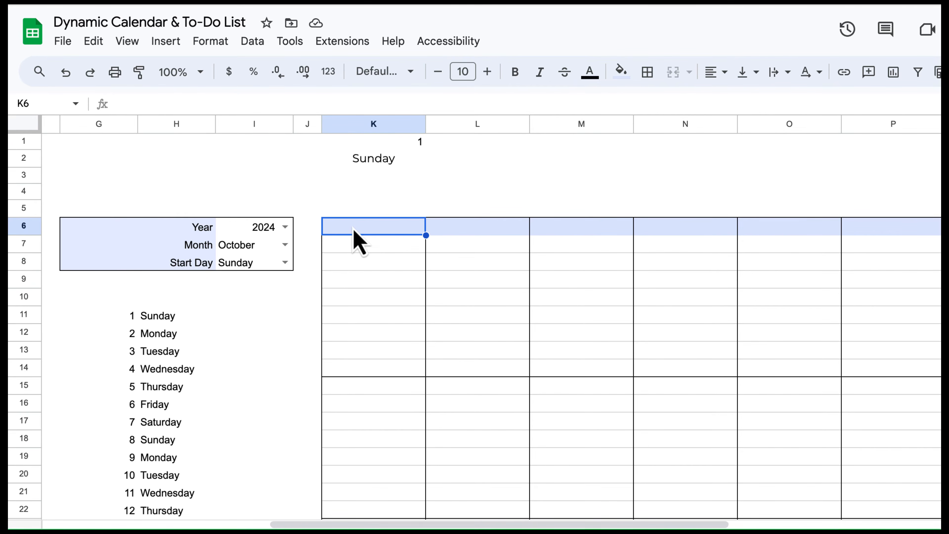
{"action": "type", "text": "="}
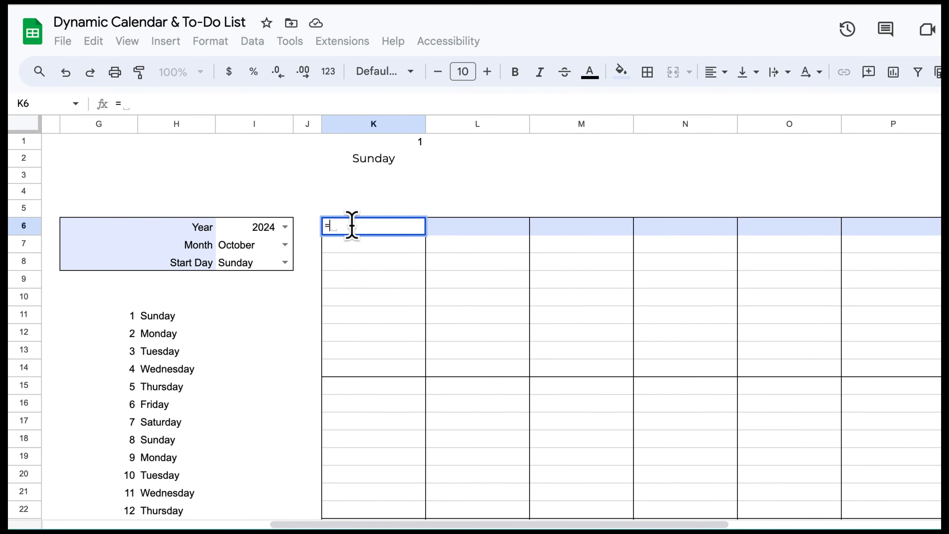
{"action": "type", "text": "TEX"}
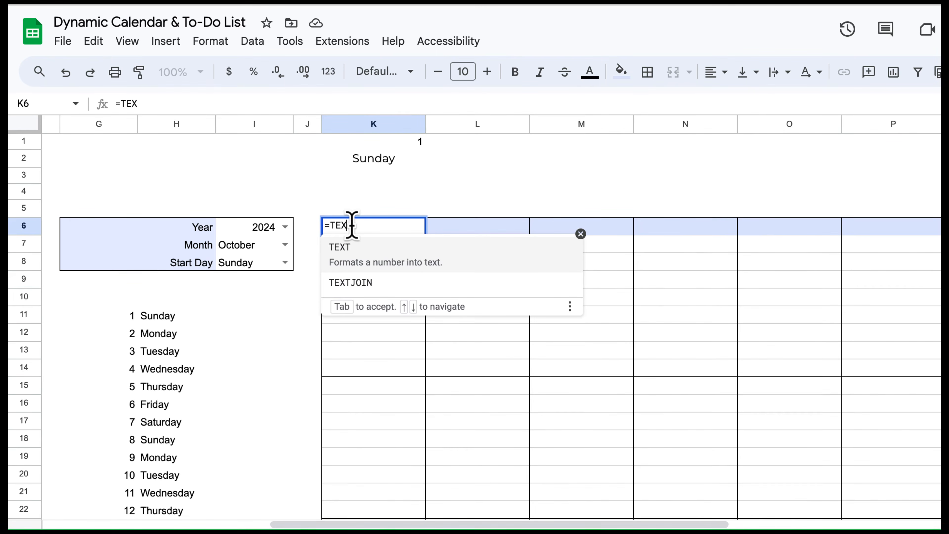
{"action": "type", "text": "T"}
{"action": "left_click", "coordinate": [392, 256]}
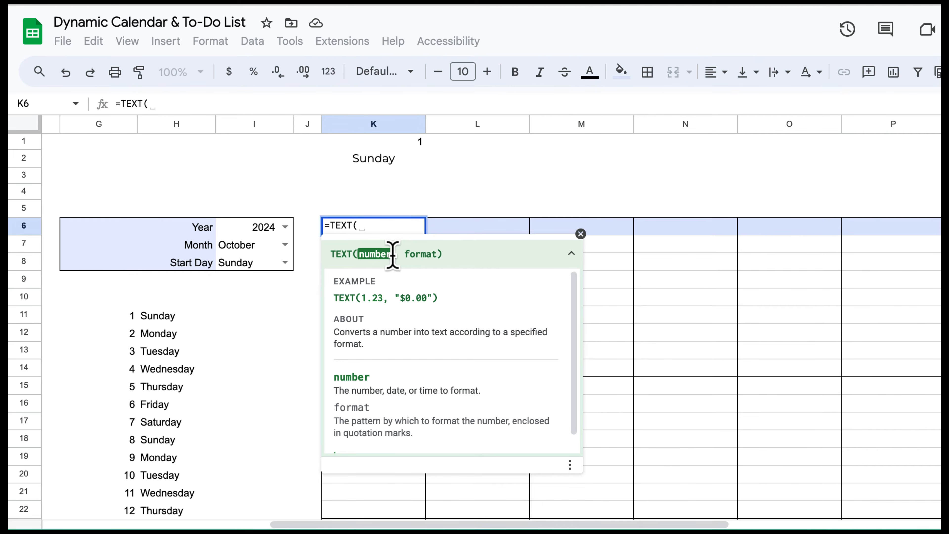
{"action": "type", "text": "IF"}
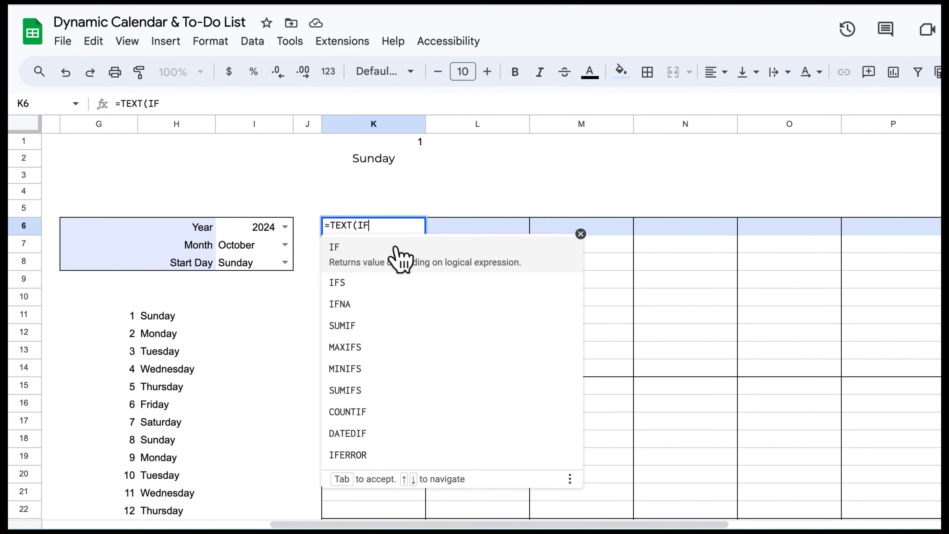
{"action": "left_click", "coordinate": [398, 254]}
{"action": "left_click", "coordinate": [232, 266]}
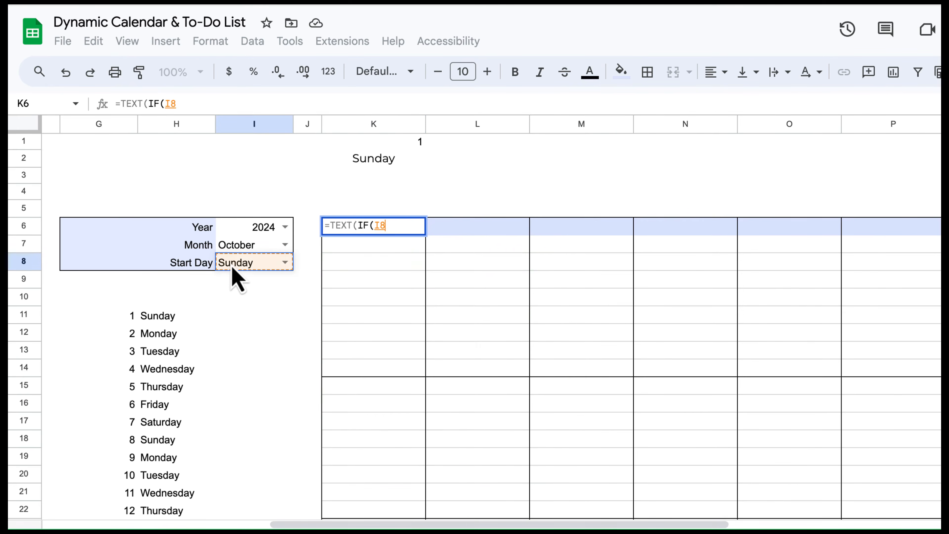
{"action": "type", "text": "=\"Sund"}
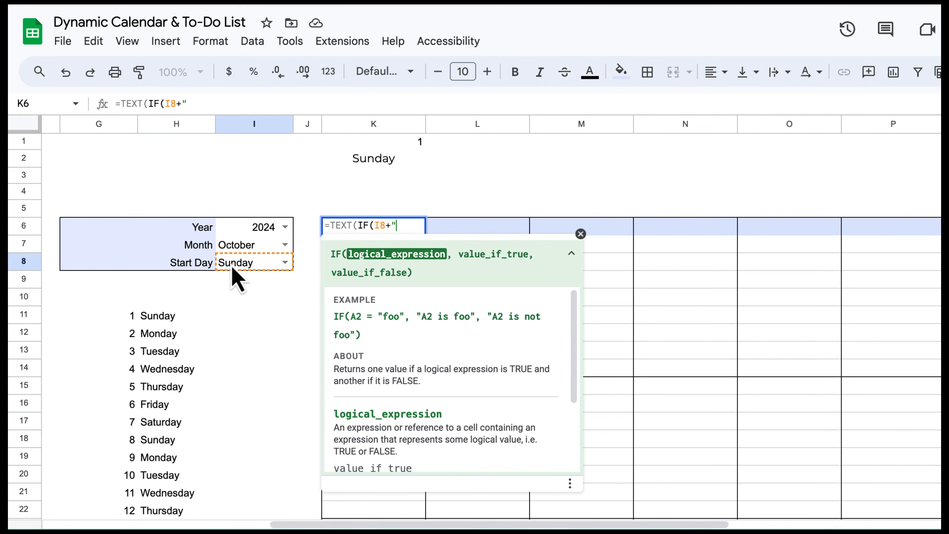
{"action": "type", "text": "ay\",1,"}
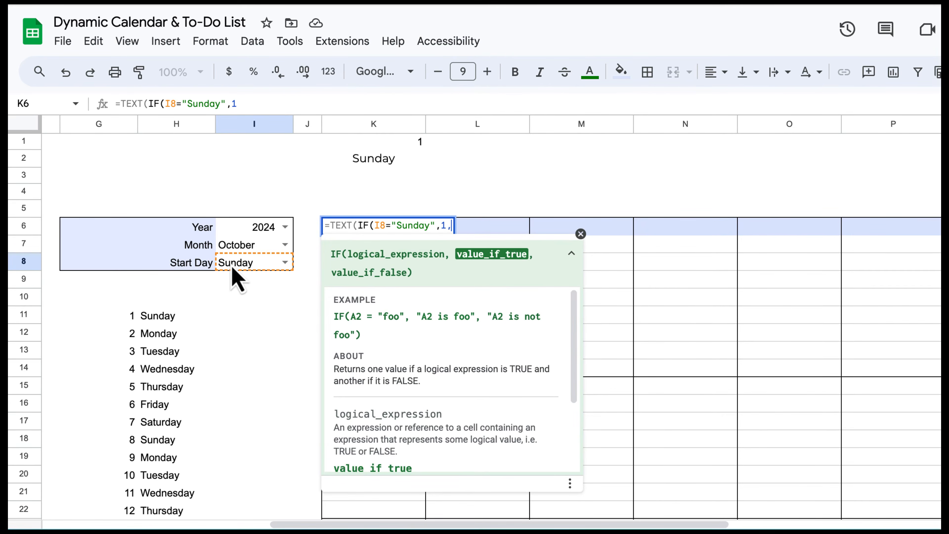
{"action": "type", "text": "2)"}
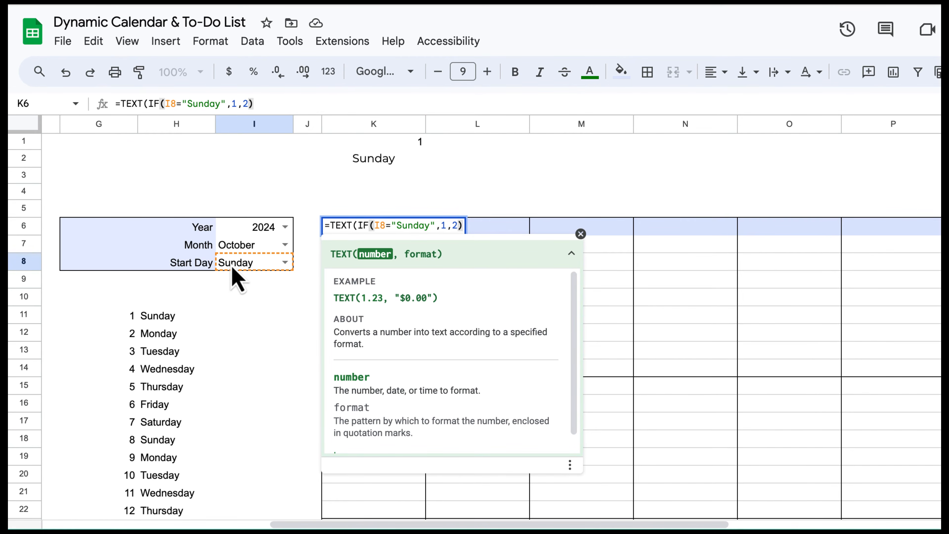
{"action": "type", "text": ","}
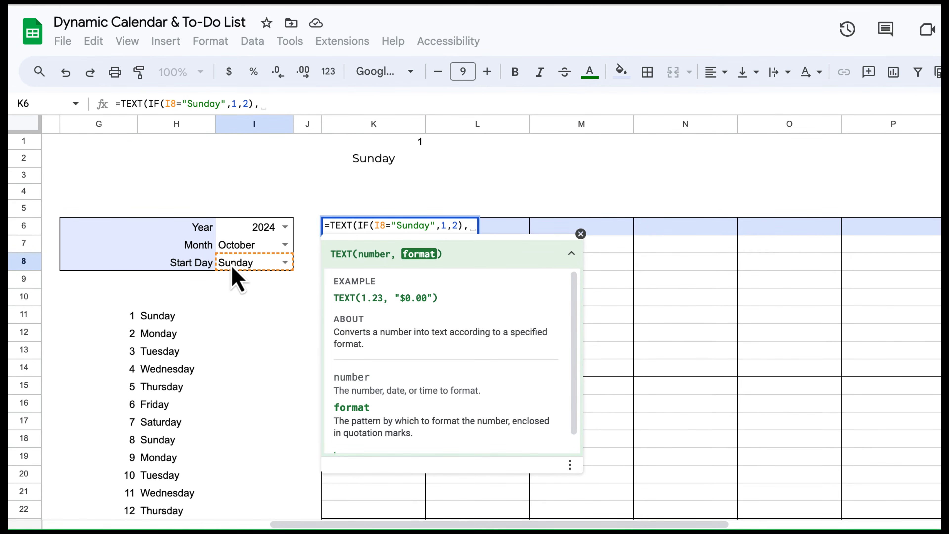
{"action": "type", "text": "\"d"}
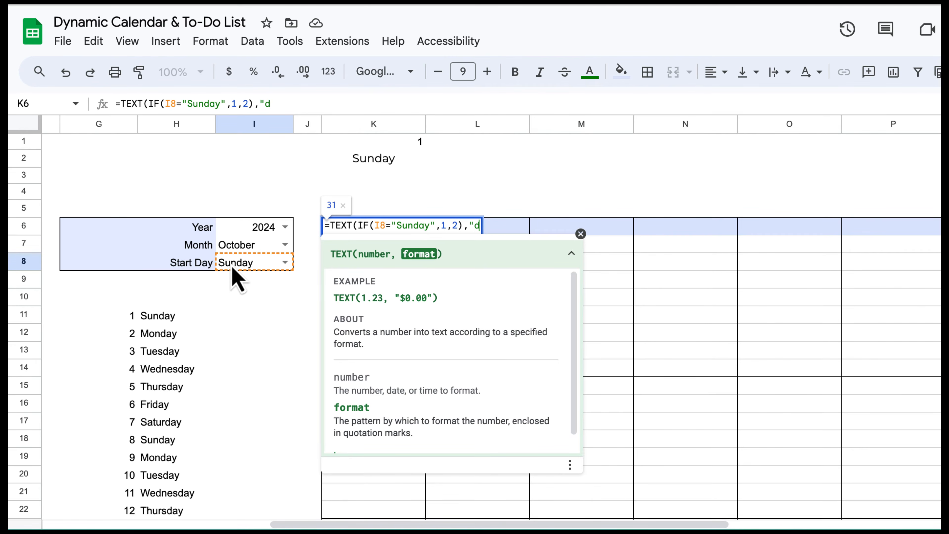
{"action": "type", "text": "ddd"}
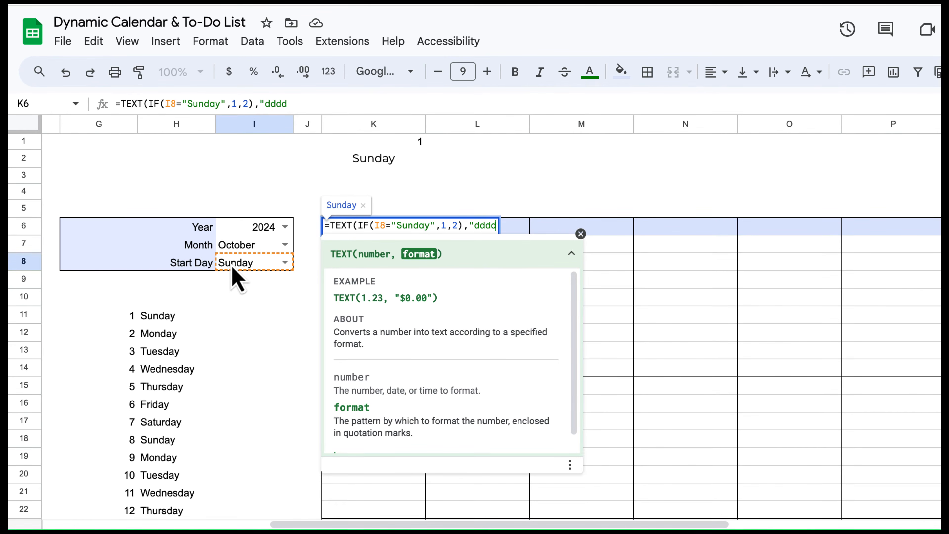
{"action": "type", "text": "\""}
{"action": "key", "text": "Return"}
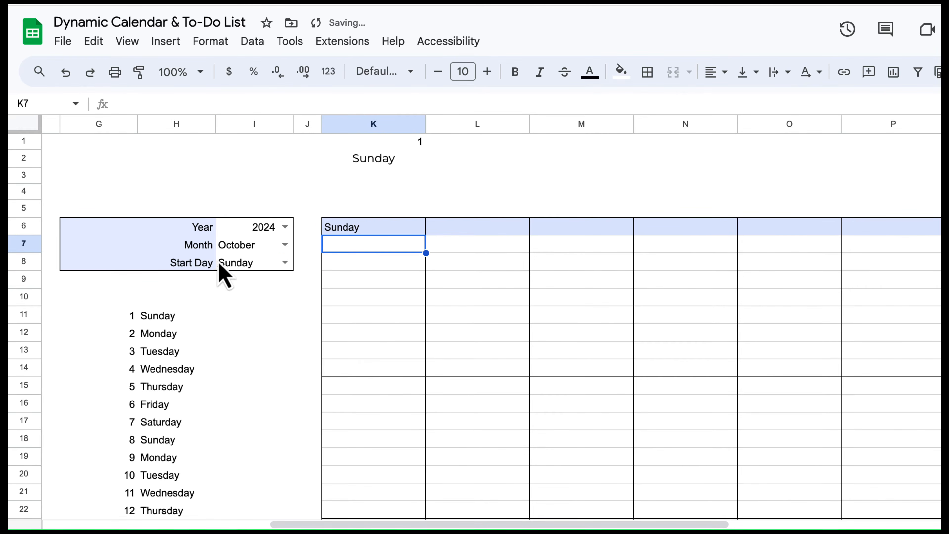
Make the Start Day reference in the K6 formula absolute as $I$8.
{"action": "left_click", "coordinate": [340, 233]}
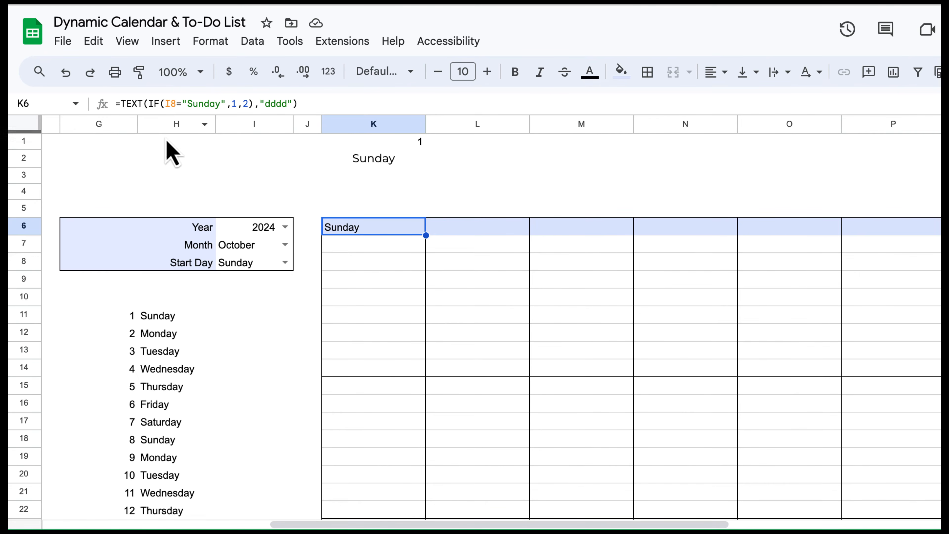
{"action": "left_click", "coordinate": [165, 103]}
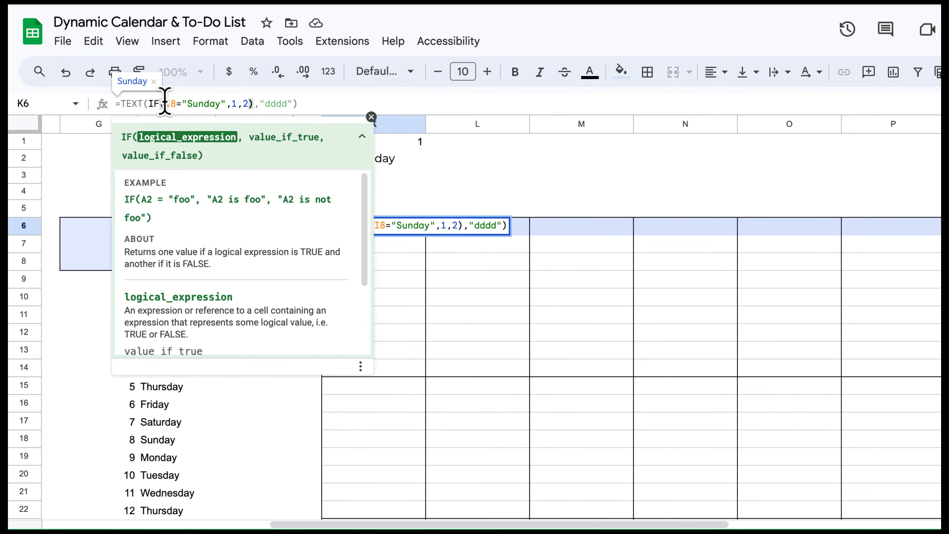
{"action": "type", "text": "$I"}
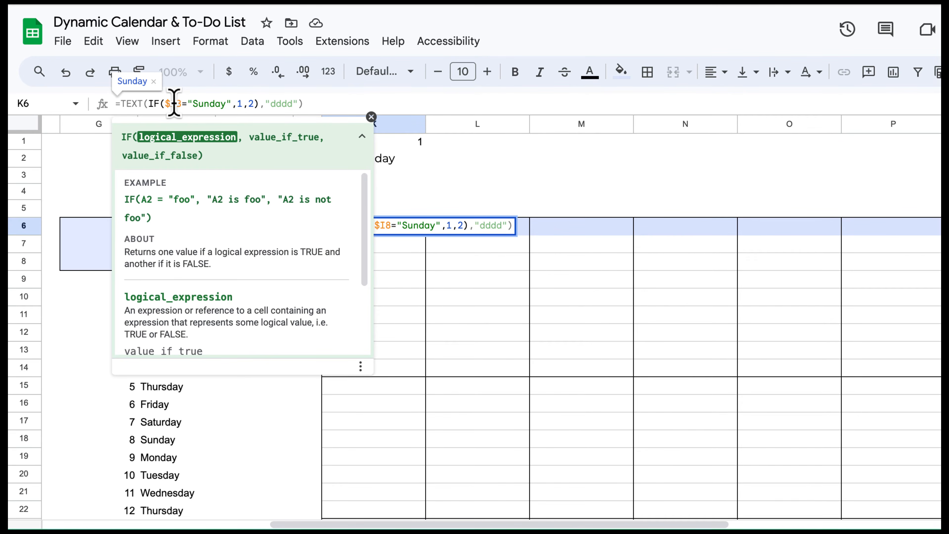
{"action": "type", "text": "$"}
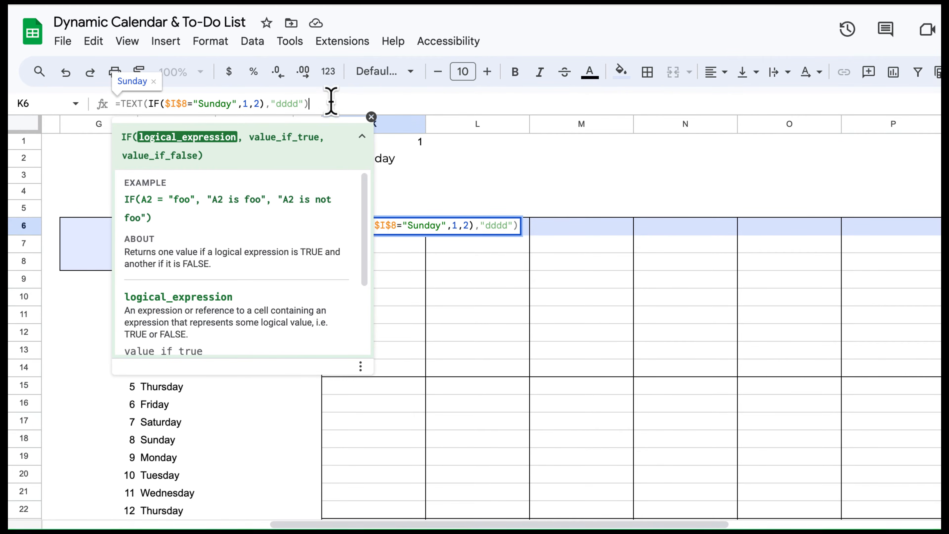
{"action": "left_click", "coordinate": [330, 102]}
{"action": "left_click", "coordinate": [417, 231]}
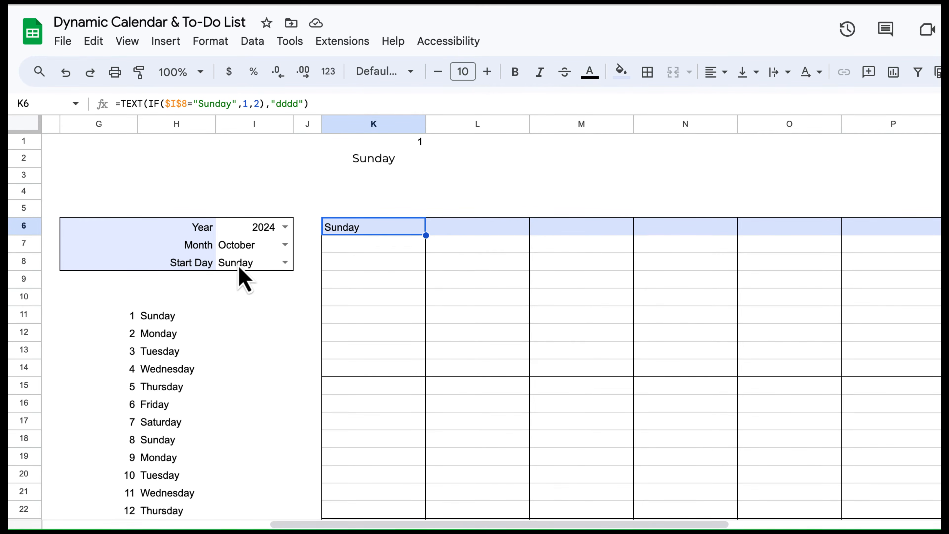
Try to produce the second weekday header by entering =K6+1 in L6.
{"action": "left_click", "coordinate": [472, 229]}
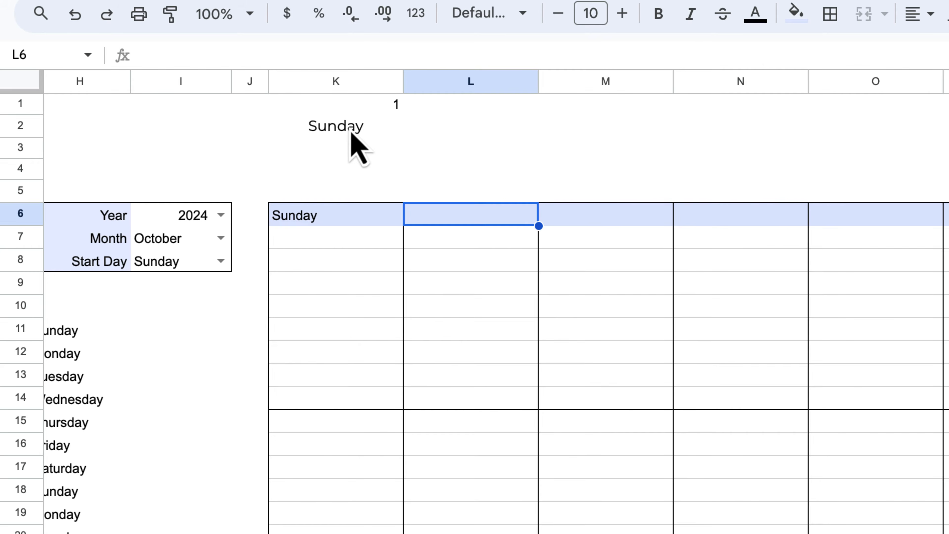
{"action": "left_click", "coordinate": [307, 235]}
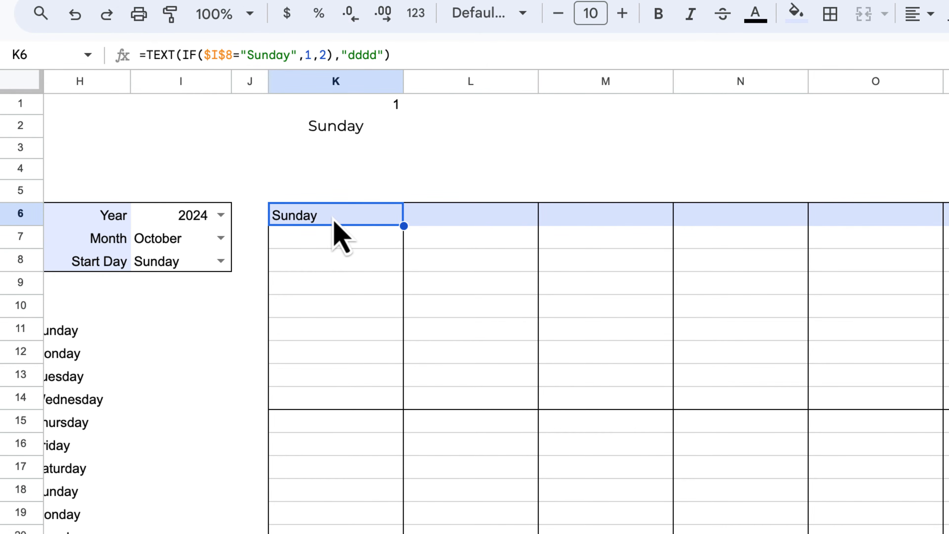
{"action": "left_click", "coordinate": [440, 218]}
{"action": "left_click", "coordinate": [338, 218]}
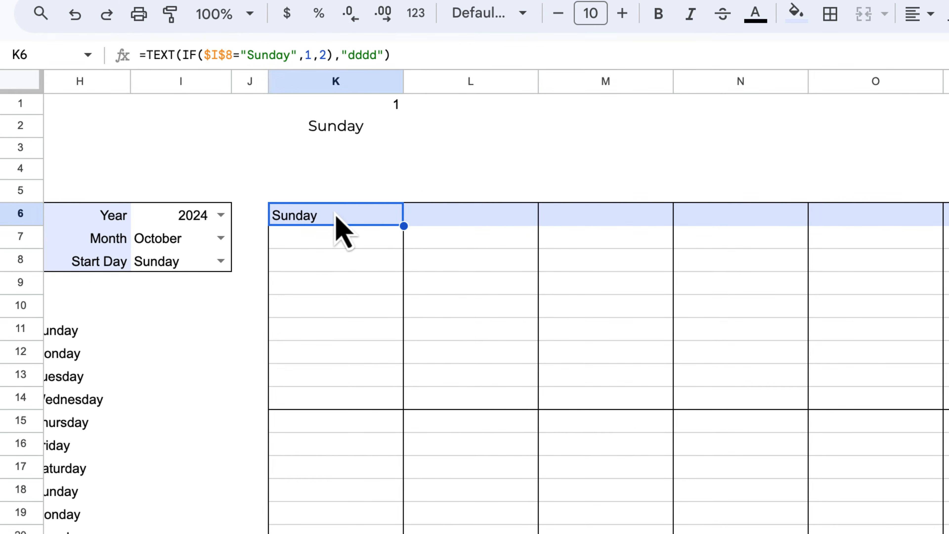
{"action": "left_click", "coordinate": [432, 216]}
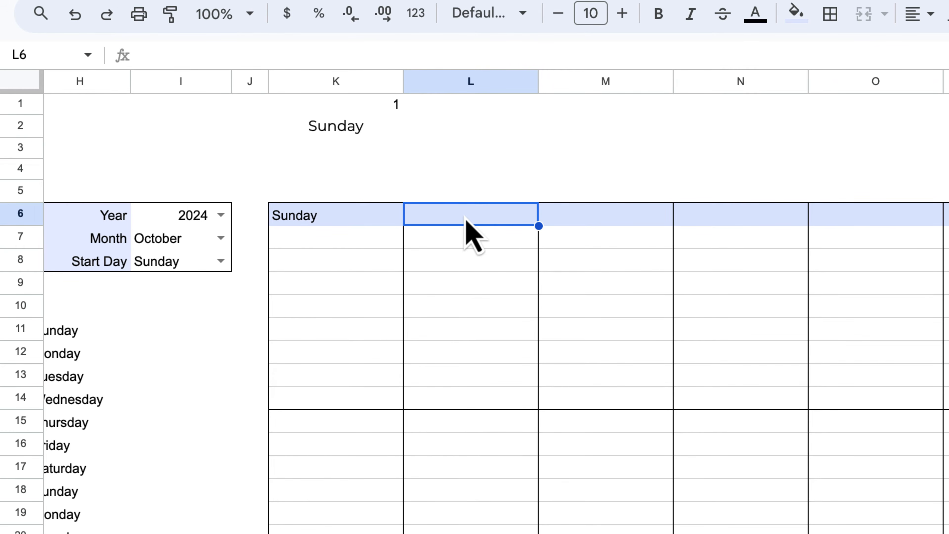
{"action": "type", "text": "="}
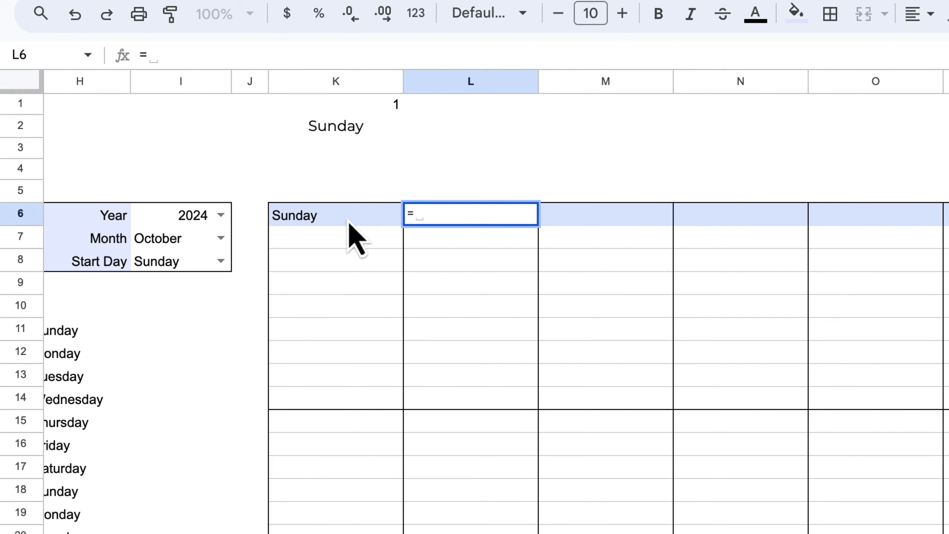
{"action": "left_click", "coordinate": [322, 220]}
{"action": "type", "text": "+1"}
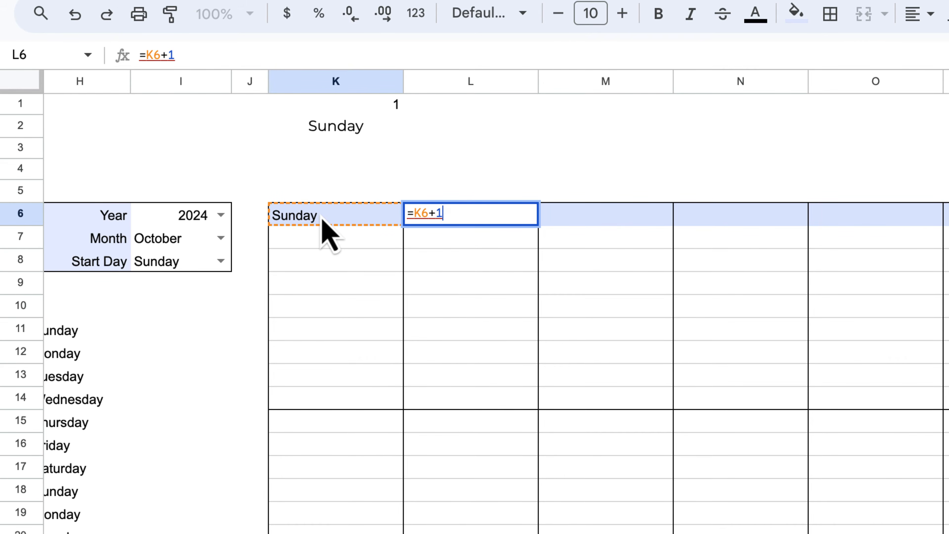
{"action": "key", "text": "Return"}
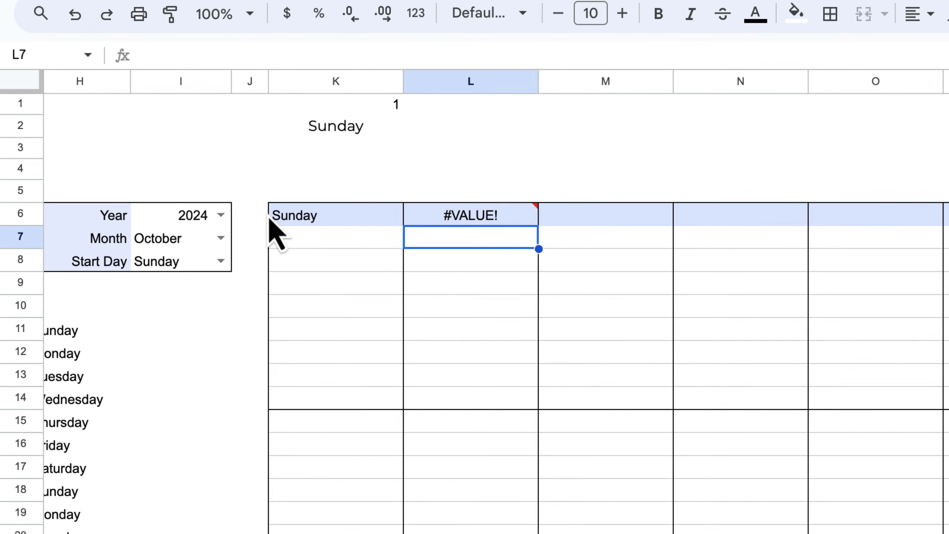
Examine the note on L6 against the K6 formula, and clear the contents of L6.
{"action": "left_click", "coordinate": [439, 219]}
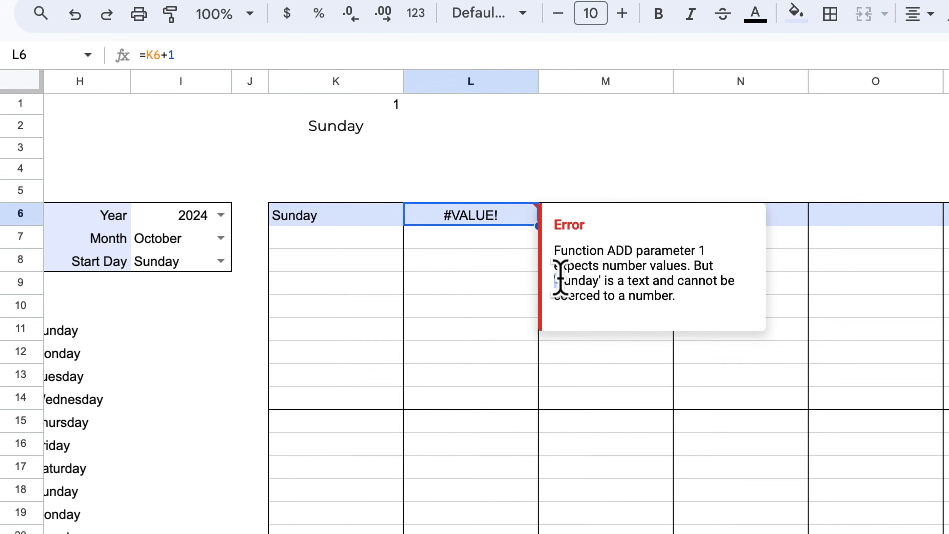
{"action": "left_click_drag", "start_coordinate": [553, 281], "coordinate": [649, 280]}
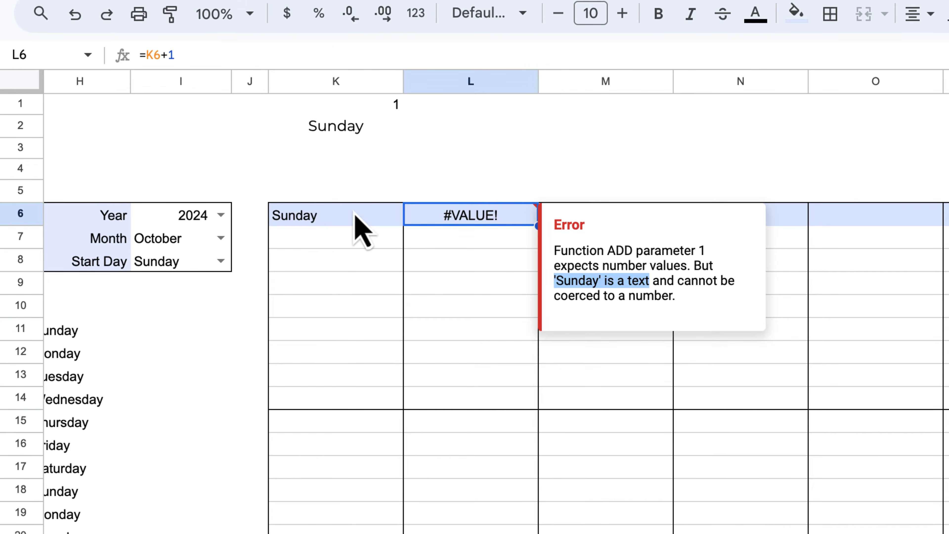
{"action": "left_click", "coordinate": [358, 224]}
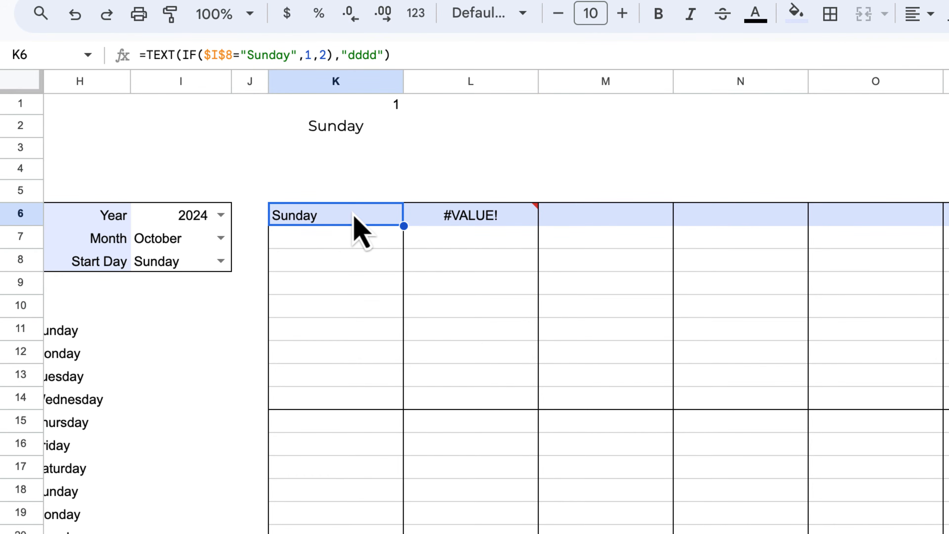
{"action": "left_click", "coordinate": [468, 220]}
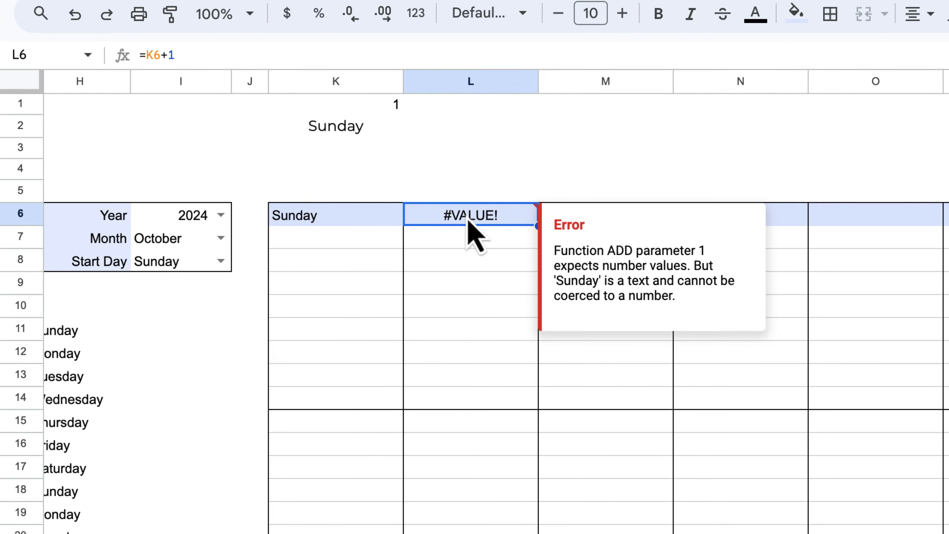
{"action": "left_click", "coordinate": [340, 221]}
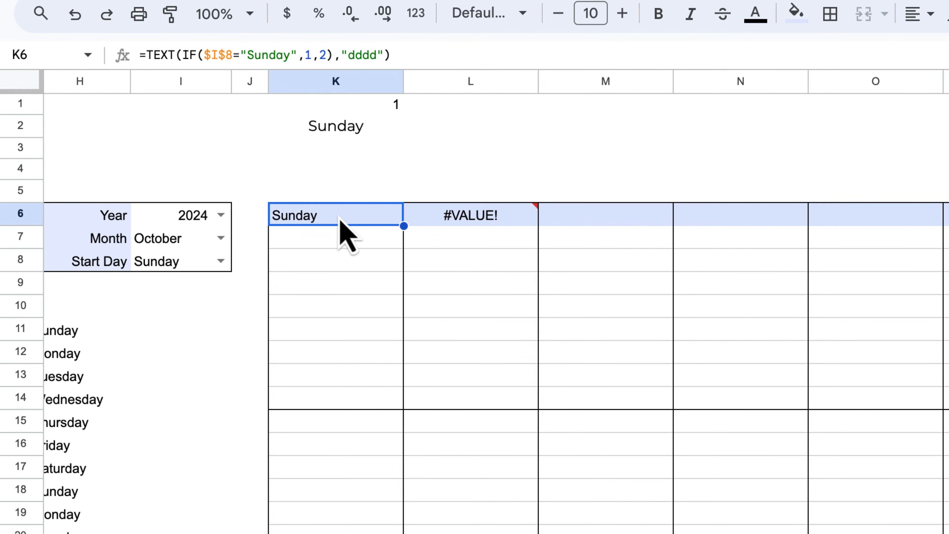
{"action": "left_click", "coordinate": [457, 220]}
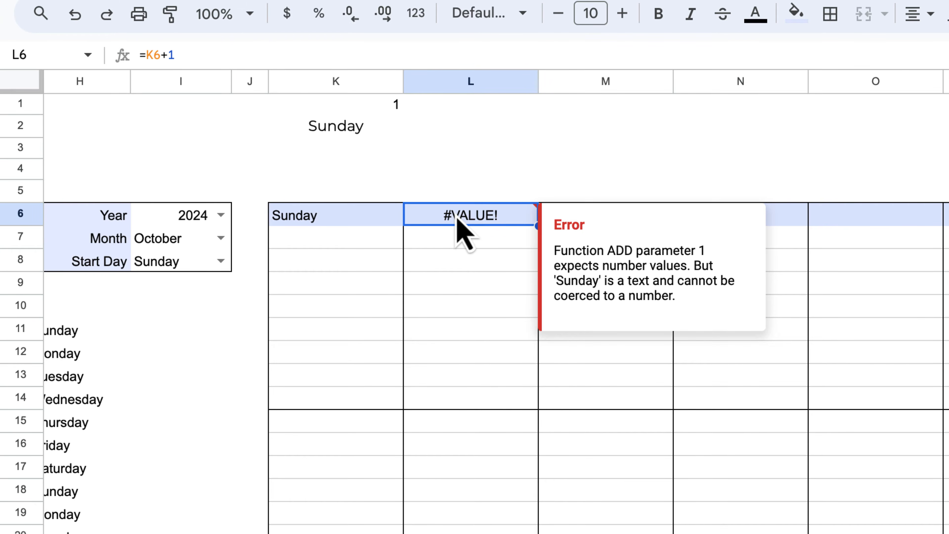
{"action": "key", "text": "Delete"}
{"action": "left_click", "coordinate": [343, 242]}
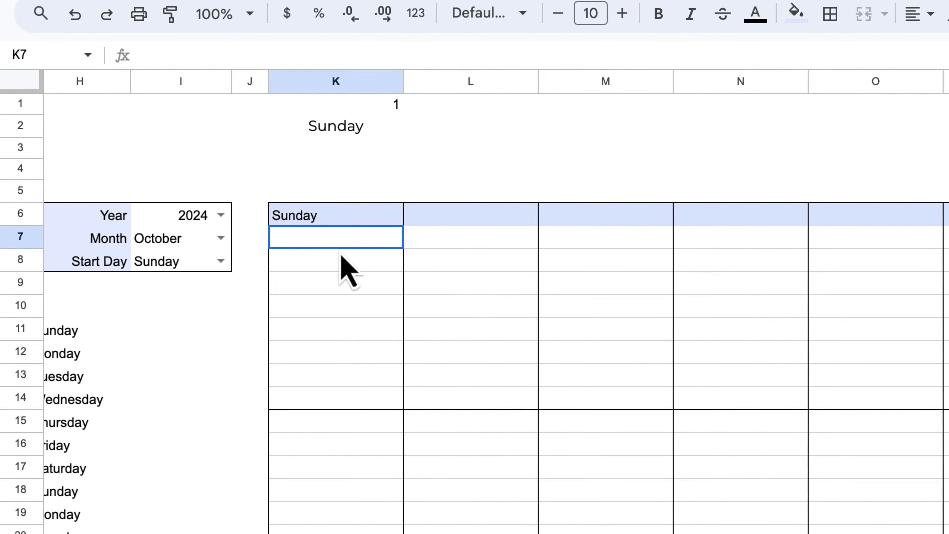
{"action": "left_click", "coordinate": [453, 217]}
{"action": "left_click", "coordinate": [342, 221]}
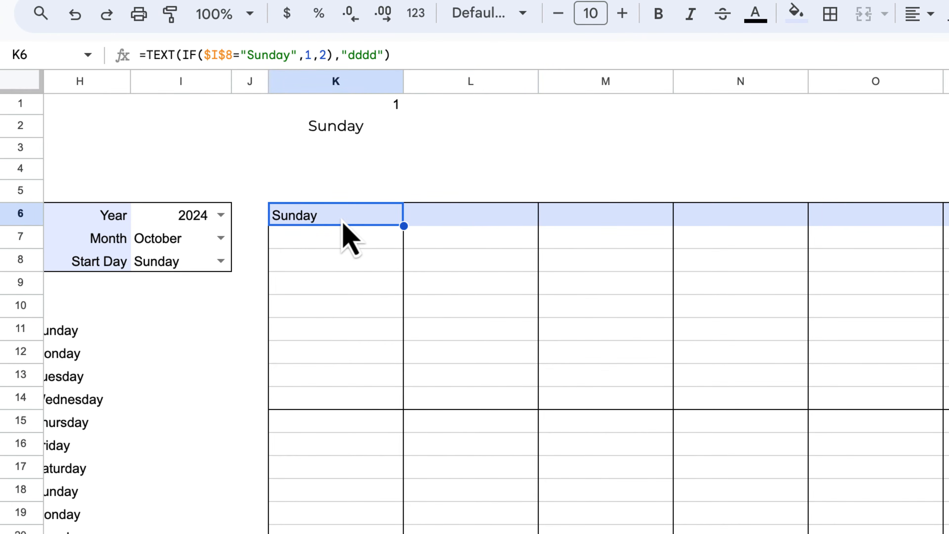
{"action": "left_click", "coordinate": [451, 220]}
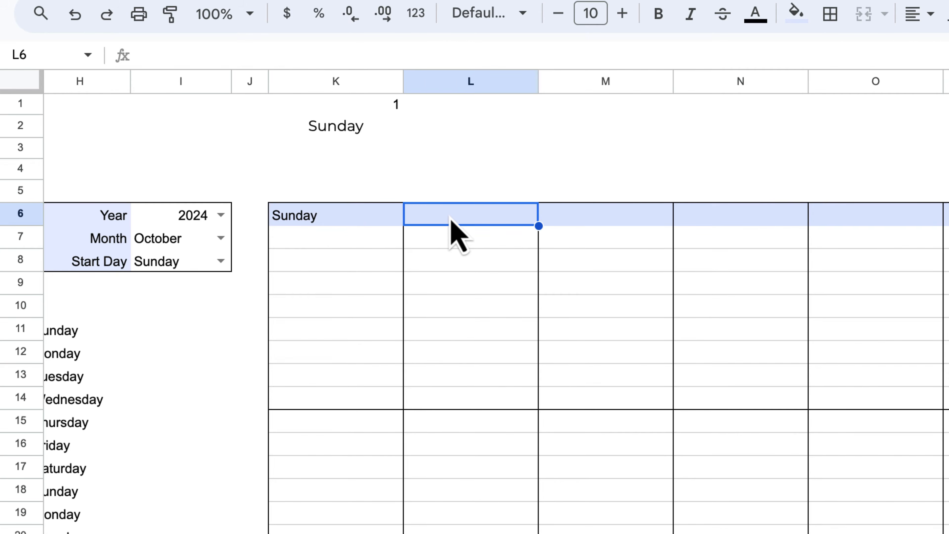
{"action": "left_click", "coordinate": [344, 221]}
{"action": "left_click", "coordinate": [613, 220]}
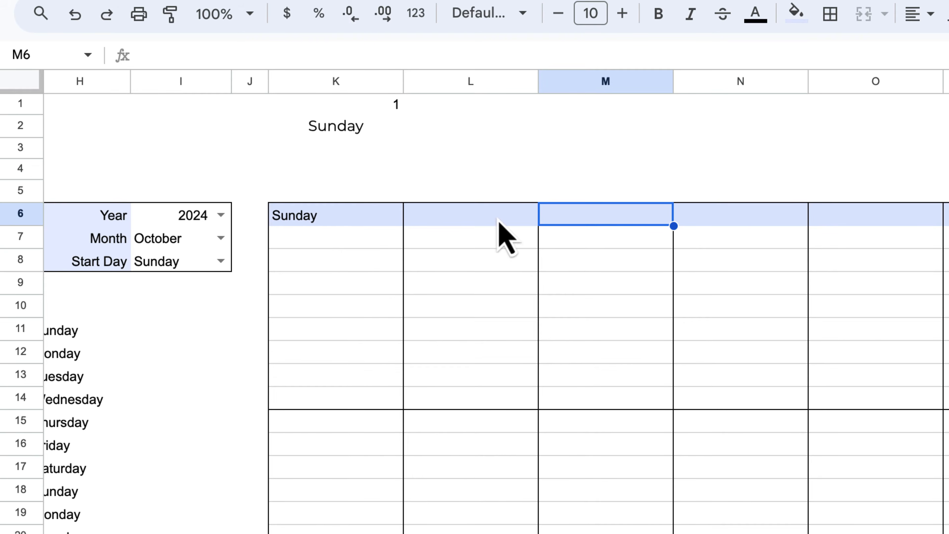
Enter =COLUMN() in L3 as a test of the column-number function above the calendar grid.
{"action": "left_click", "coordinate": [345, 223]}
{"action": "left_click", "coordinate": [771, 225]}
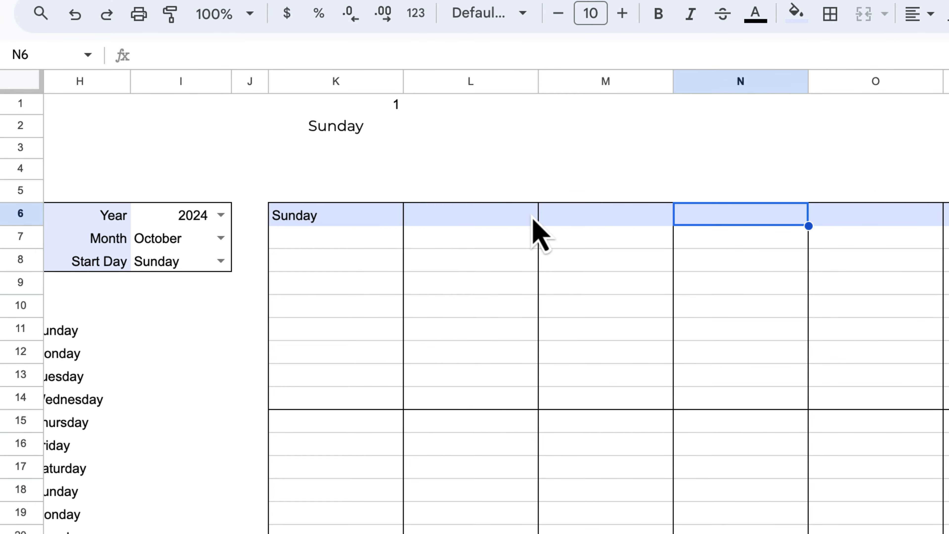
{"action": "left_click", "coordinate": [494, 156]}
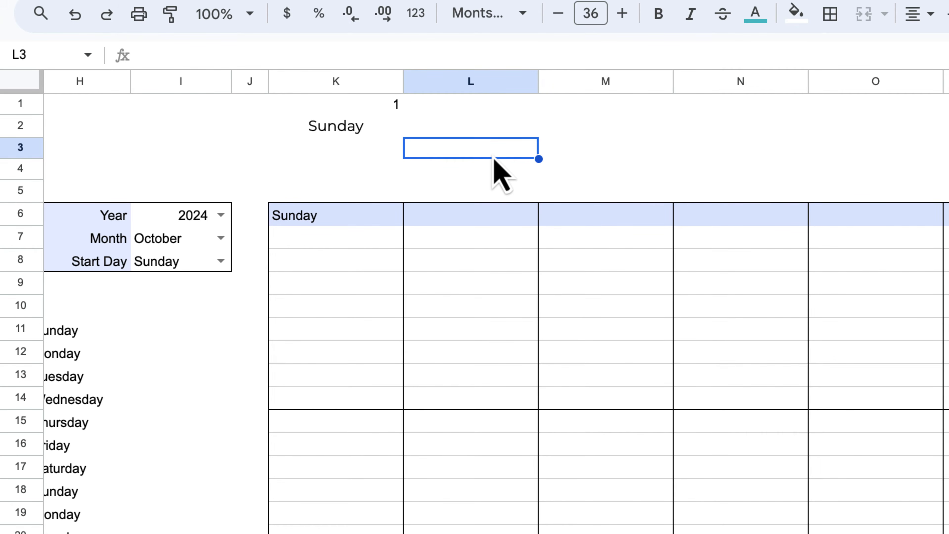
{"action": "type", "text": "="}
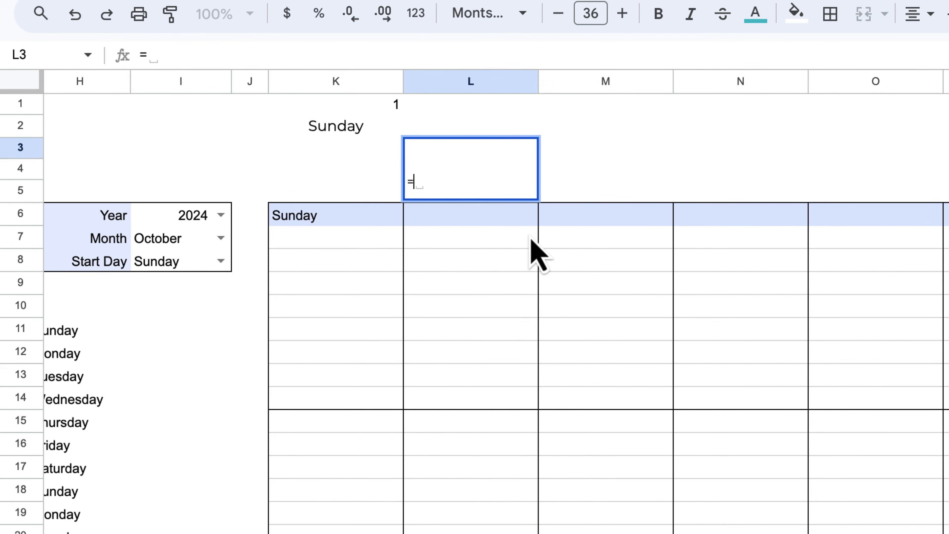
{"action": "type", "text": "column"}
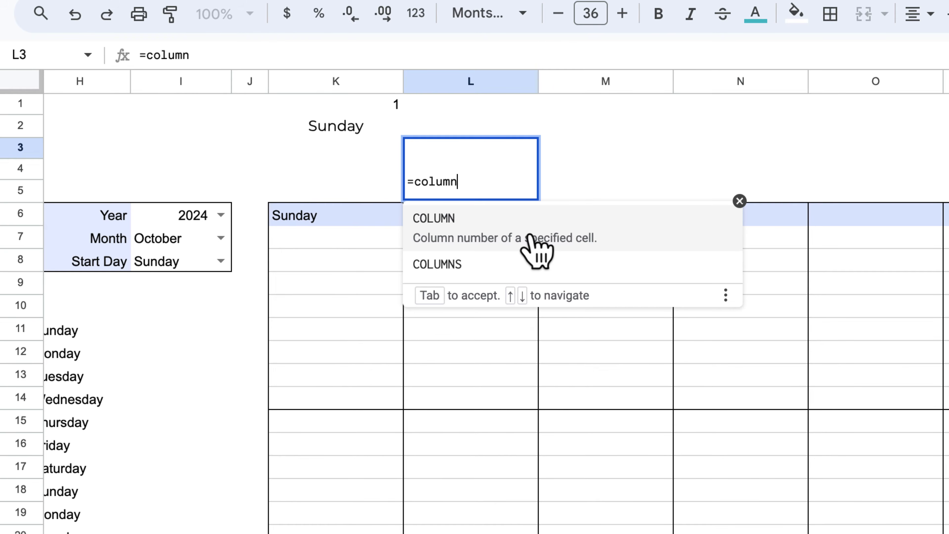
{"action": "left_click", "coordinate": [531, 236]}
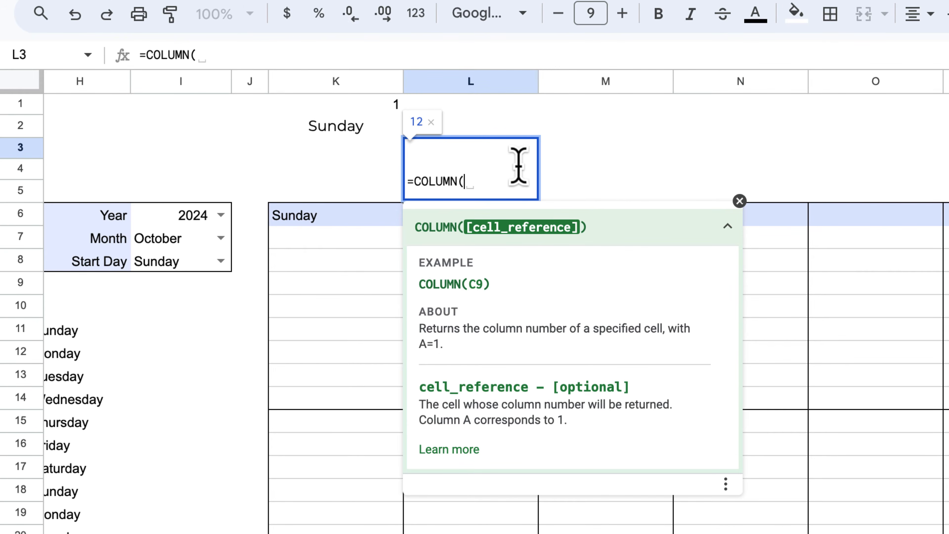
{"action": "key", "text": "Return"}
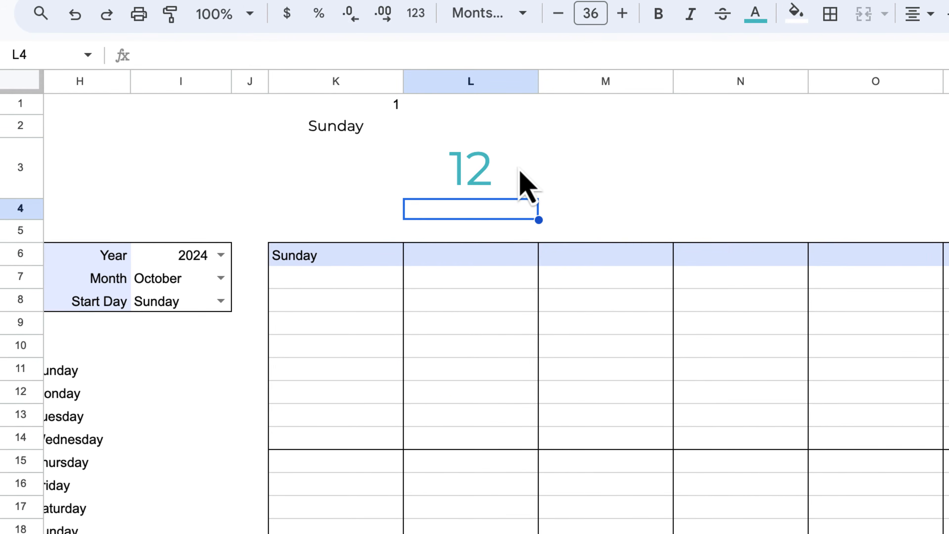
Enter the same =COLUMN() test formula in N3.
{"action": "left_click", "coordinate": [477, 175]}
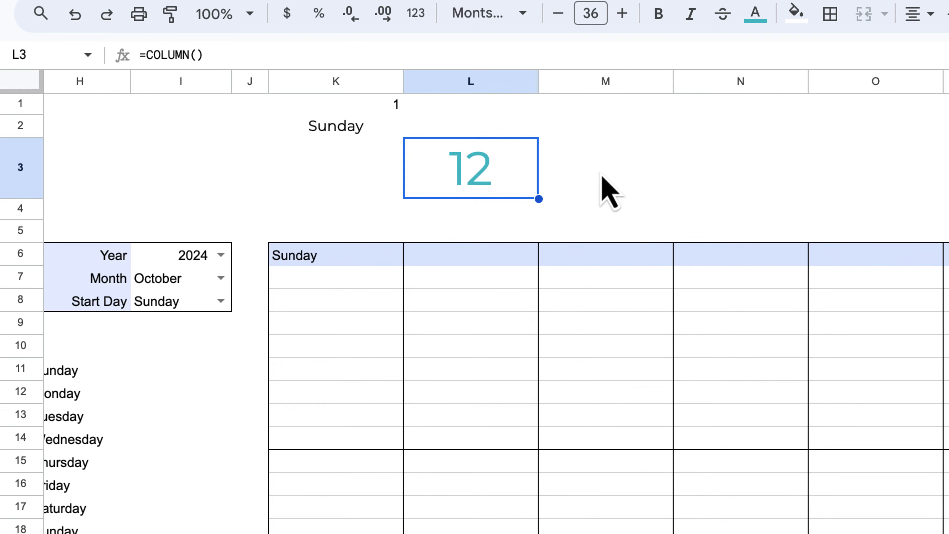
{"action": "left_click", "coordinate": [731, 164]}
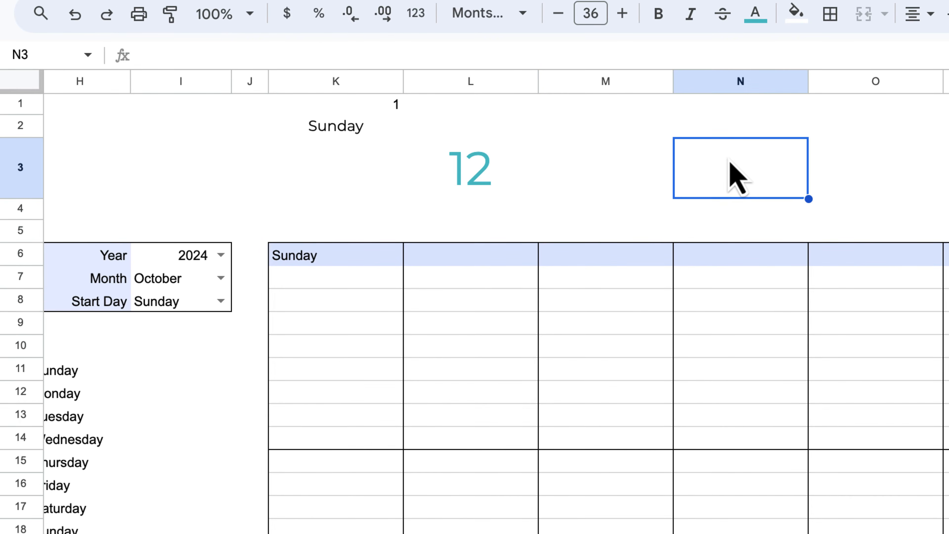
{"action": "type", "text": "=col"}
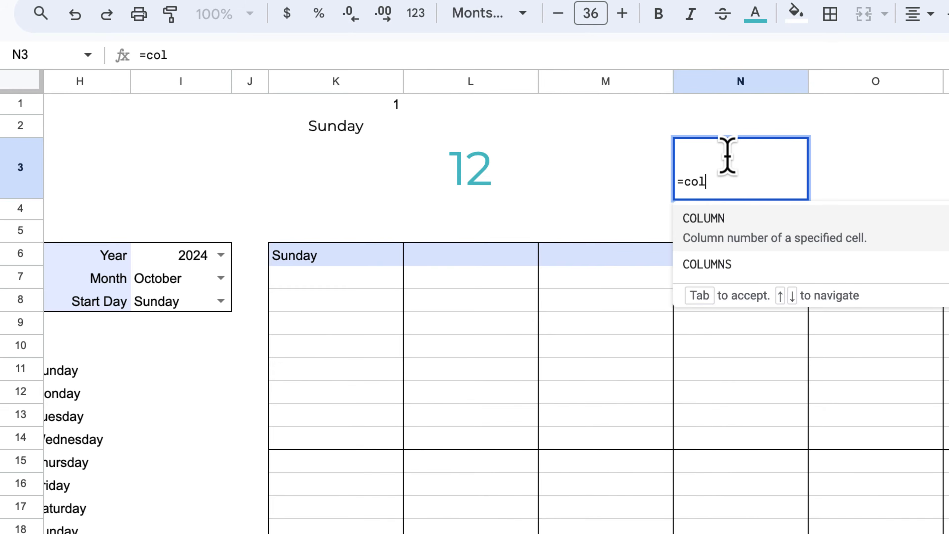
{"action": "key", "text": "Tab"}
{"action": "key", "text": "Return"}
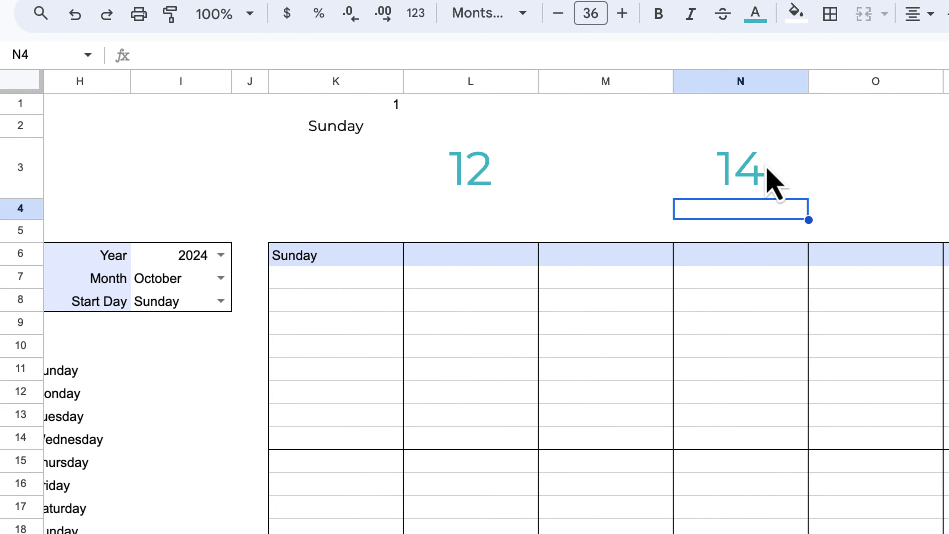
Add another =COLUMN() test formula in K3, above the first weekday column.
{"action": "left_click", "coordinate": [318, 186]}
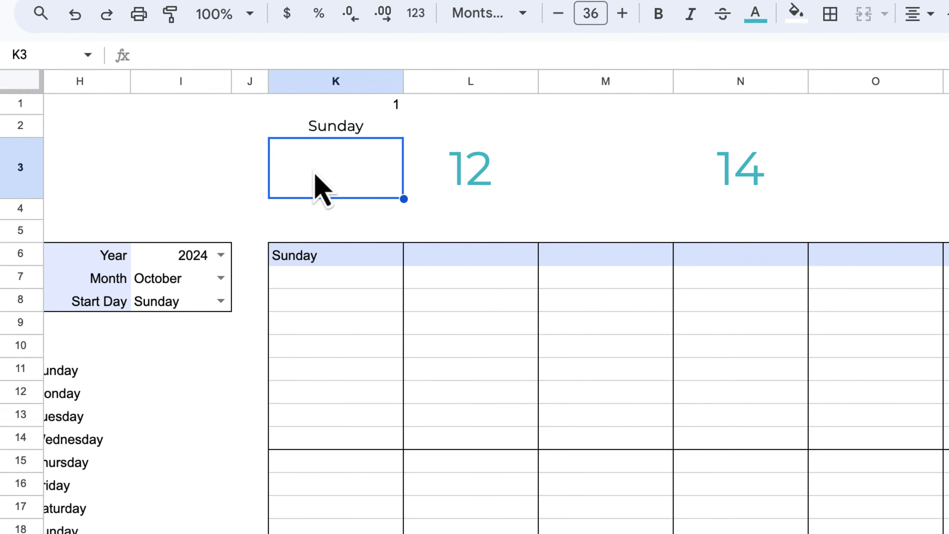
{"action": "type", "text": "=col"}
{"action": "key", "text": "Tab"}
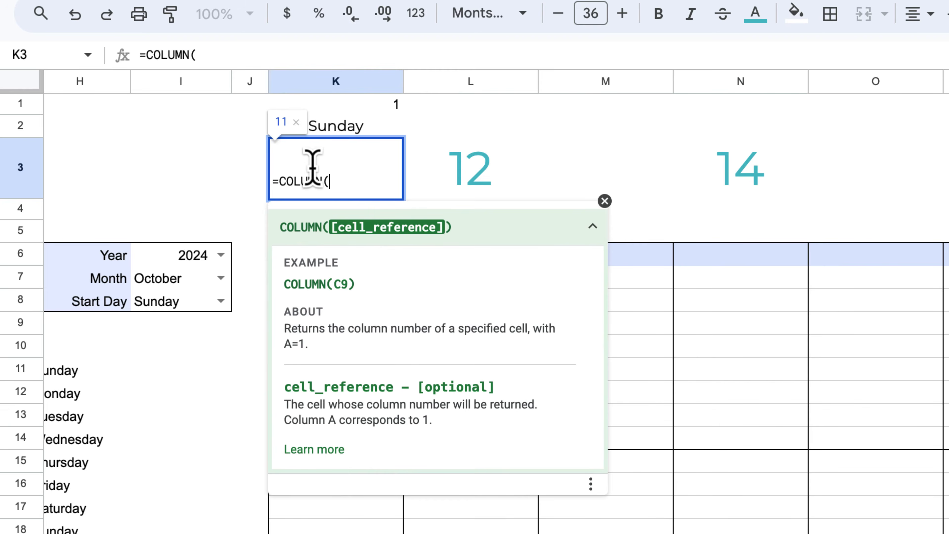
{"action": "type", "text": ")"}
{"action": "key", "text": "Return"}
Clear the COLUMN test formulas from L3, K3 and N3.
{"action": "left_click", "coordinate": [466, 176]}
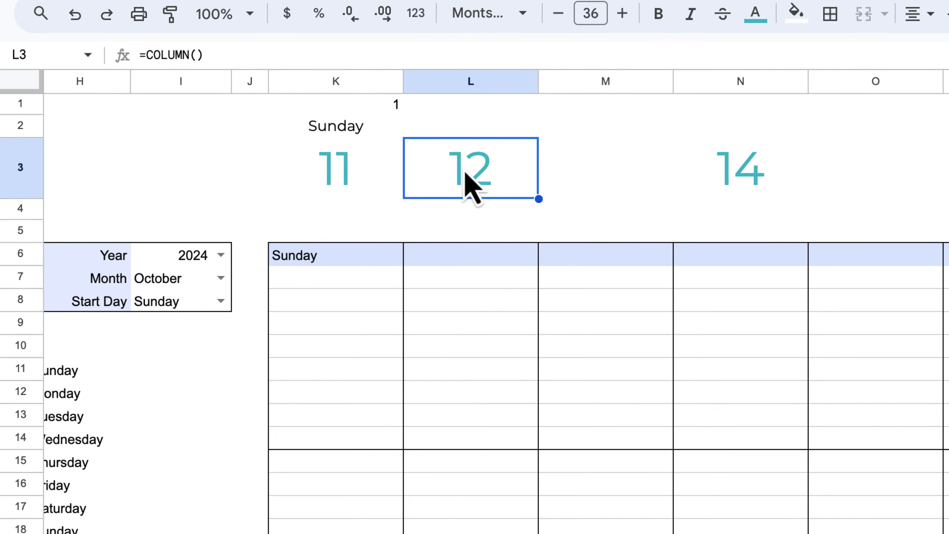
{"action": "key", "text": "Delete"}
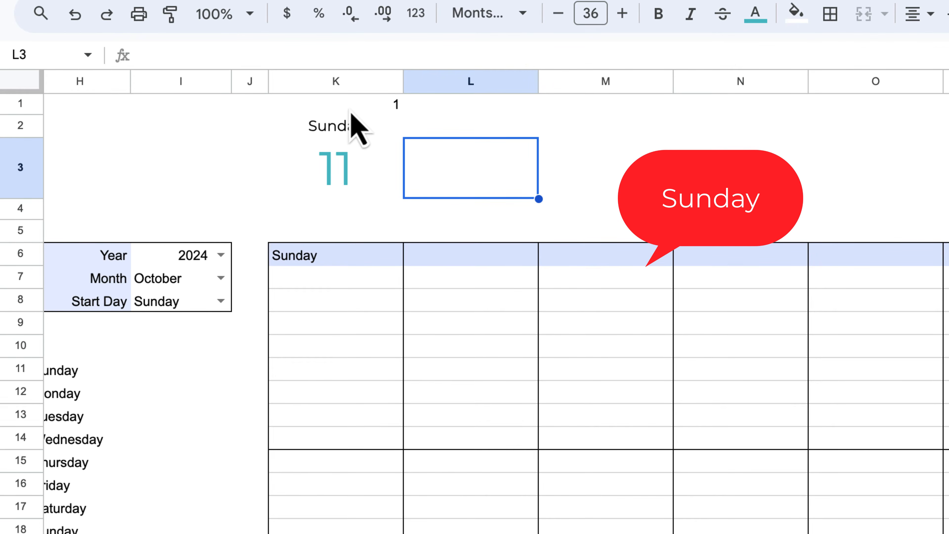
{"action": "left_click", "coordinate": [711, 108]}
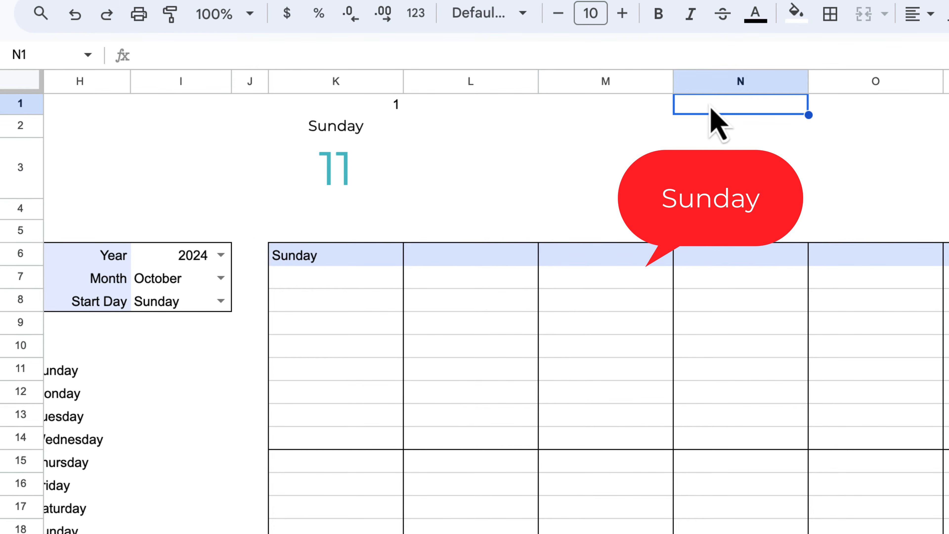
{"action": "left_click", "coordinate": [317, 261]}
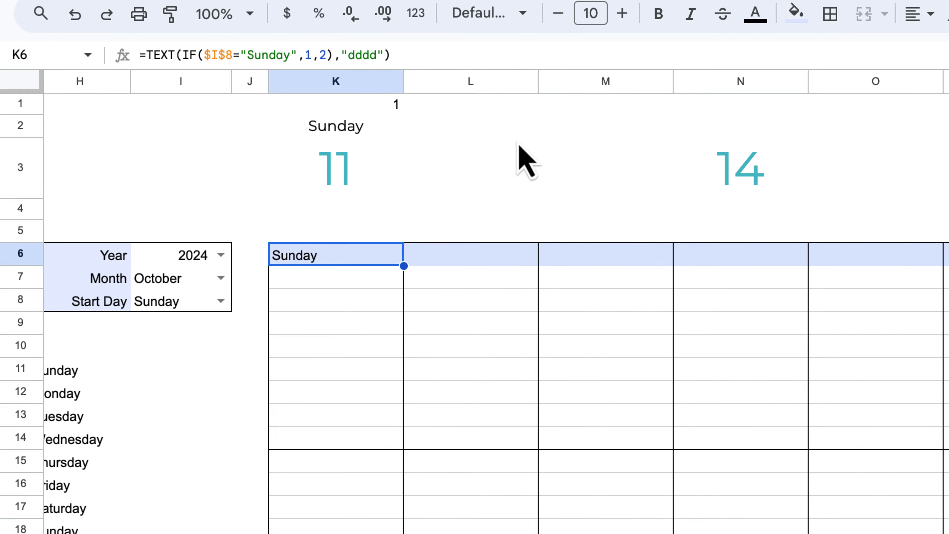
{"action": "left_click", "coordinate": [347, 183]}
{"action": "key", "text": "Delete"}
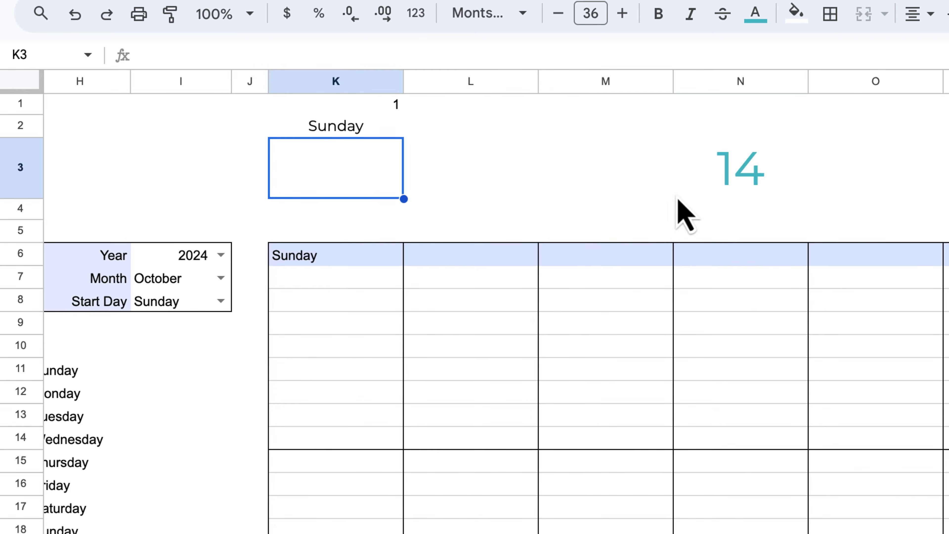
{"action": "left_click", "coordinate": [737, 189]}
{"action": "key", "text": "Delete"}
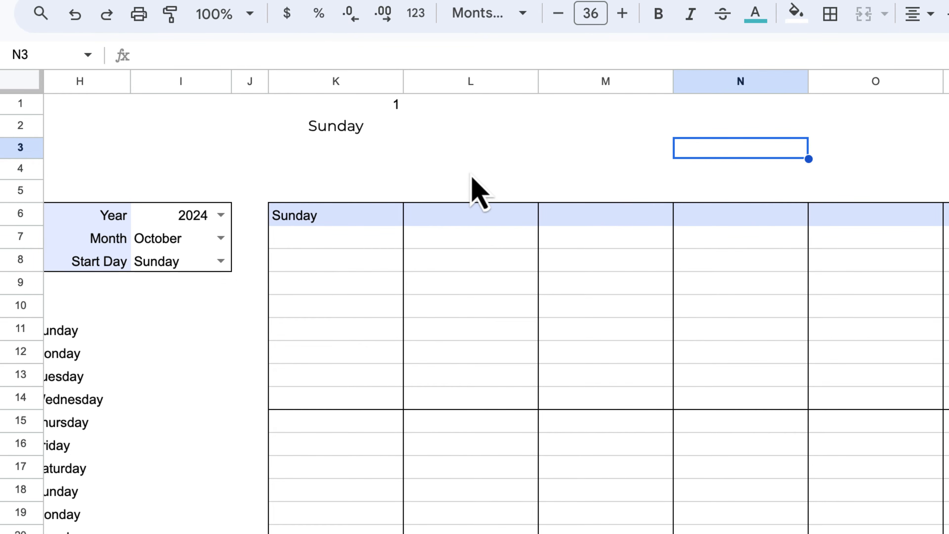
Begin the second weekday header formula in L6 with =TEXT(IF(I8="Sunday",1,2), referencing the Start Day cell.
{"action": "left_click", "coordinate": [447, 220]}
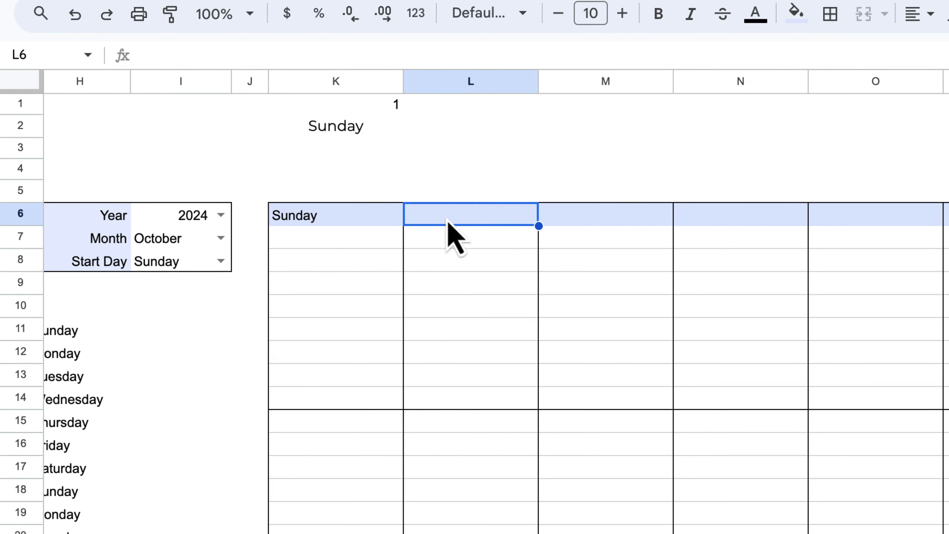
{"action": "type", "text": "="}
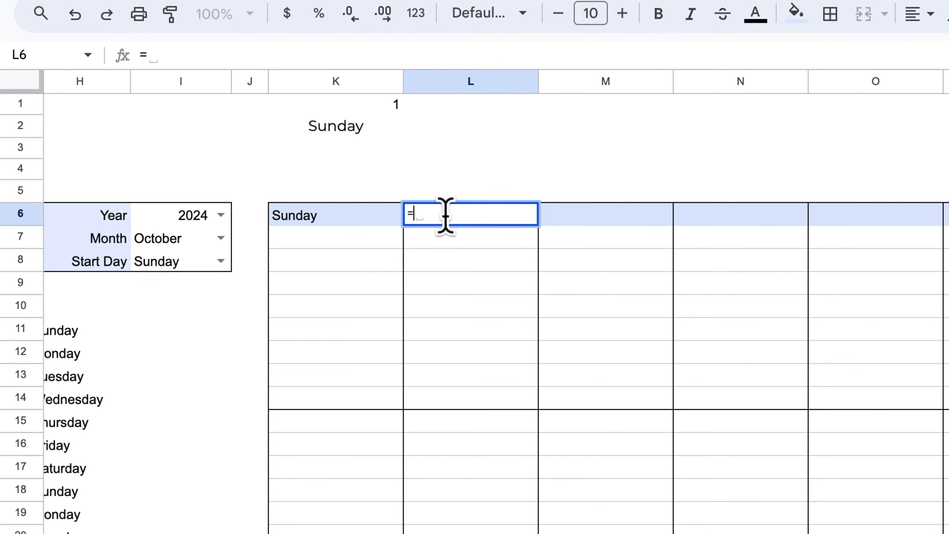
{"action": "type", "text": "te"}
{"action": "left_click", "coordinate": [469, 241]}
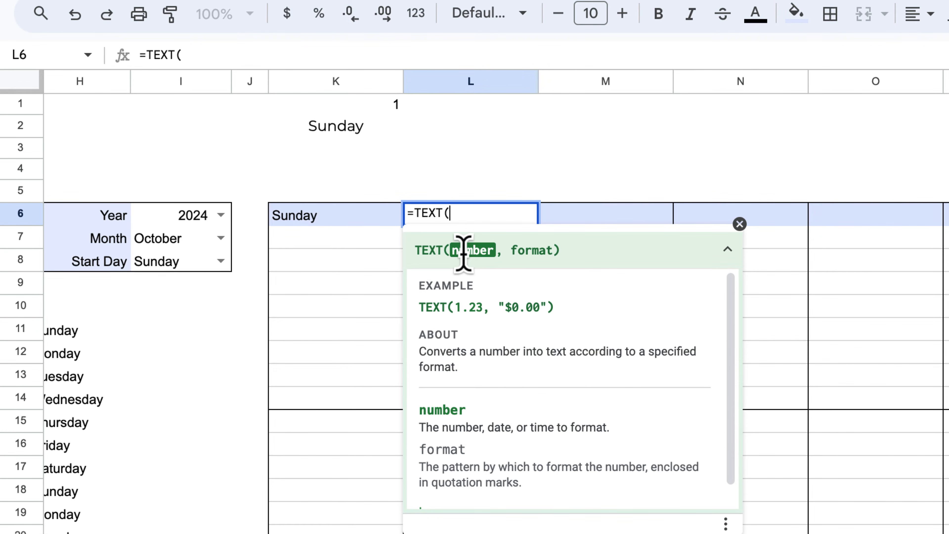
{"action": "type", "text": "If"}
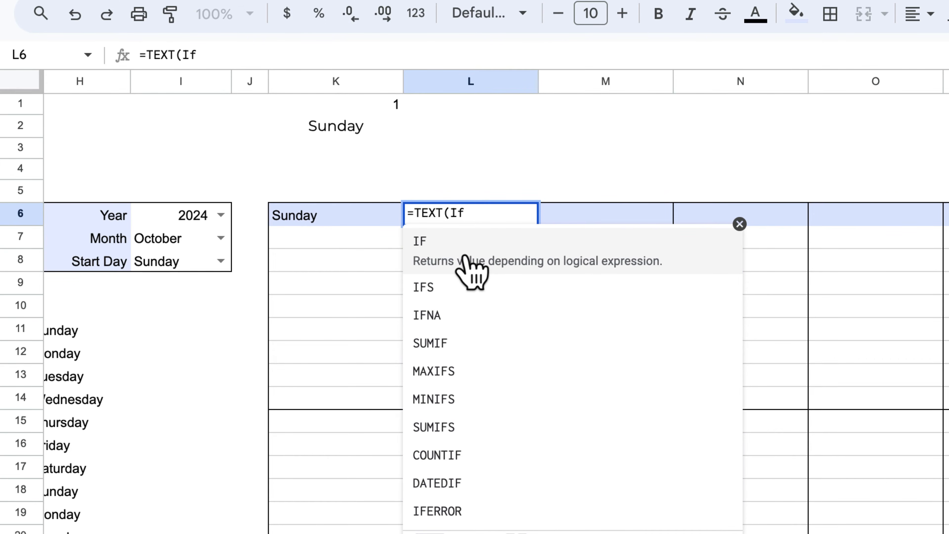
{"action": "left_click", "coordinate": [467, 247]}
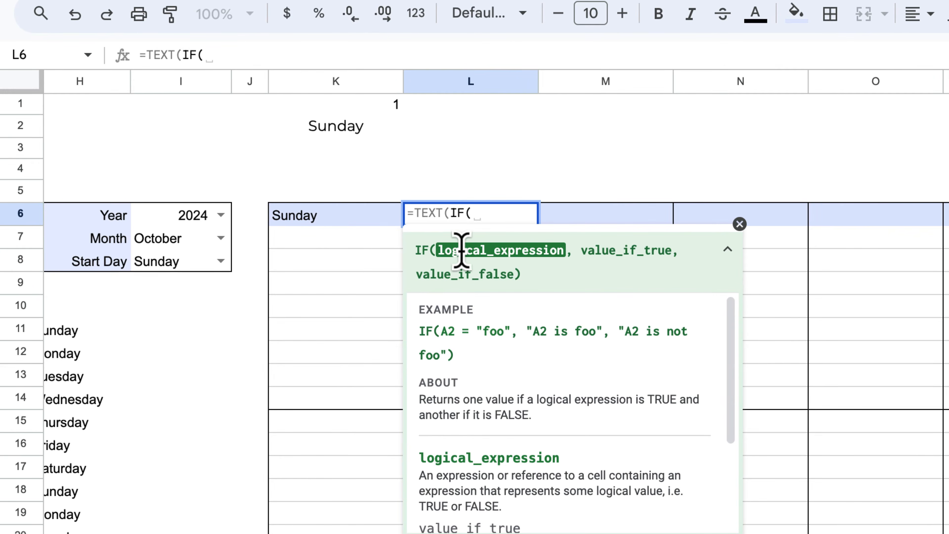
{"action": "left_click", "coordinate": [176, 268]}
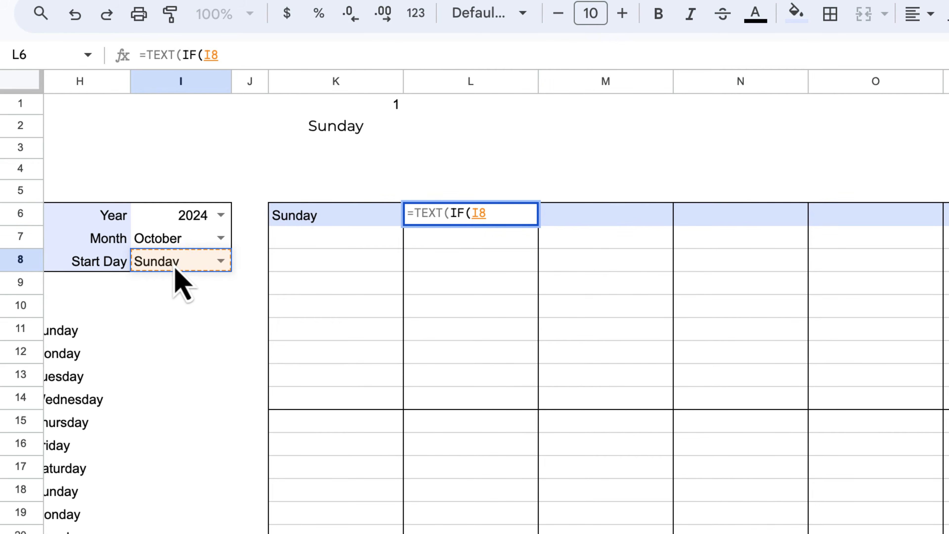
{"action": "type", "text": "="}
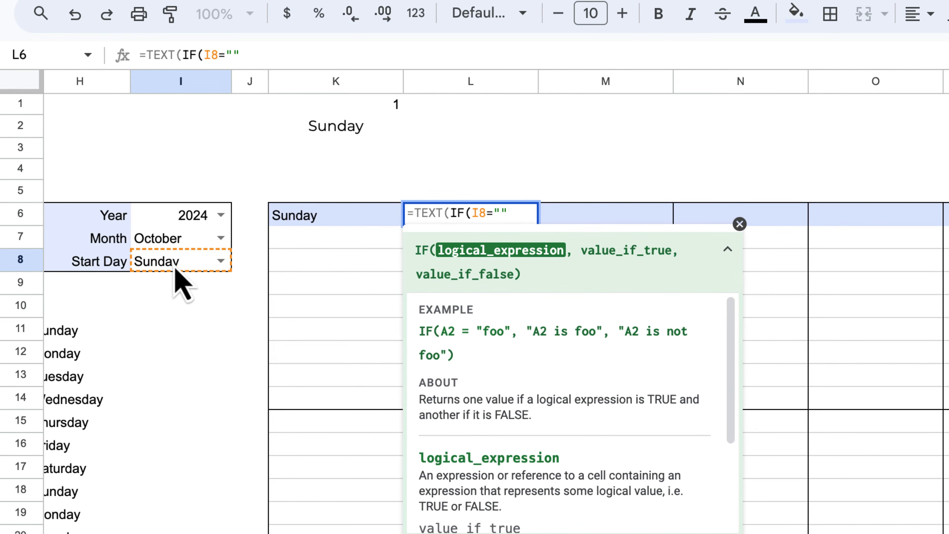
{"action": "type", "text": "\"Sunday\","}
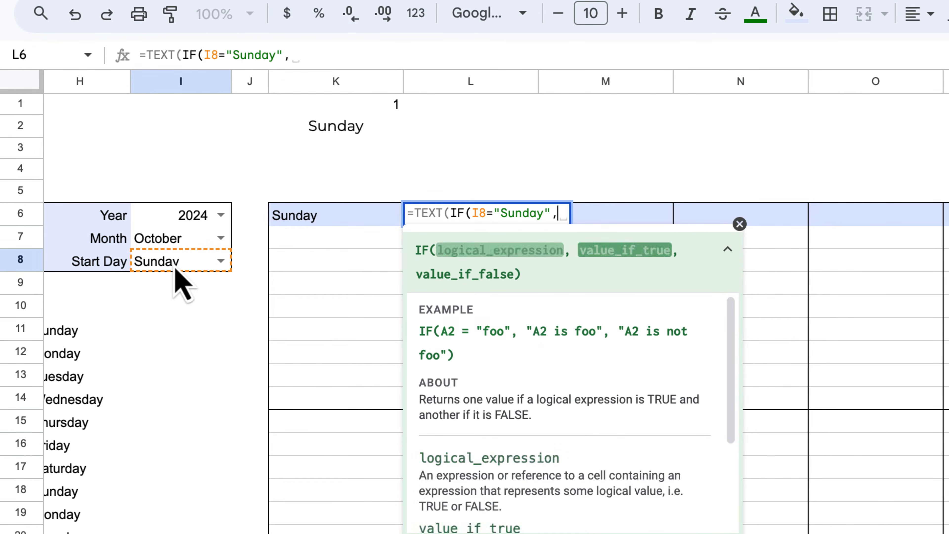
{"action": "type", "text": "1,2"}
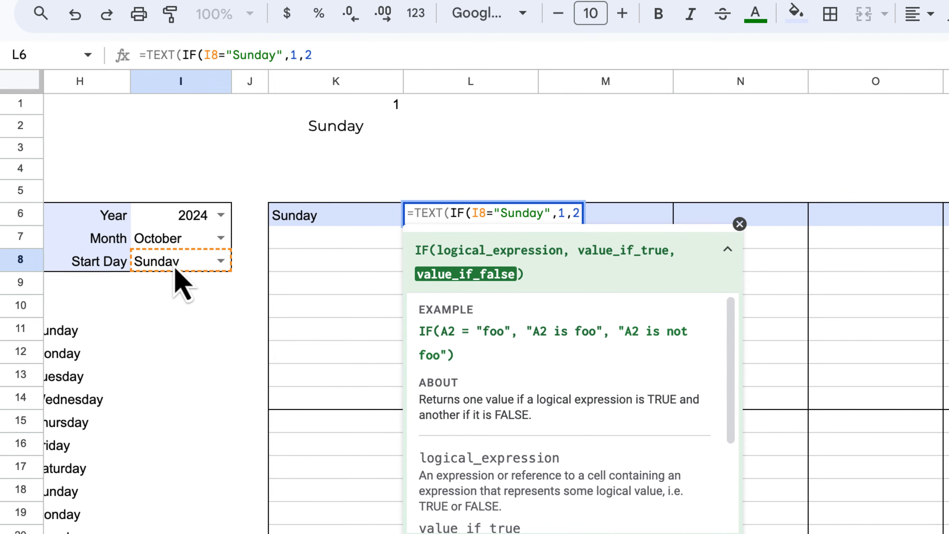
{"action": "type", "text": ")+col"}
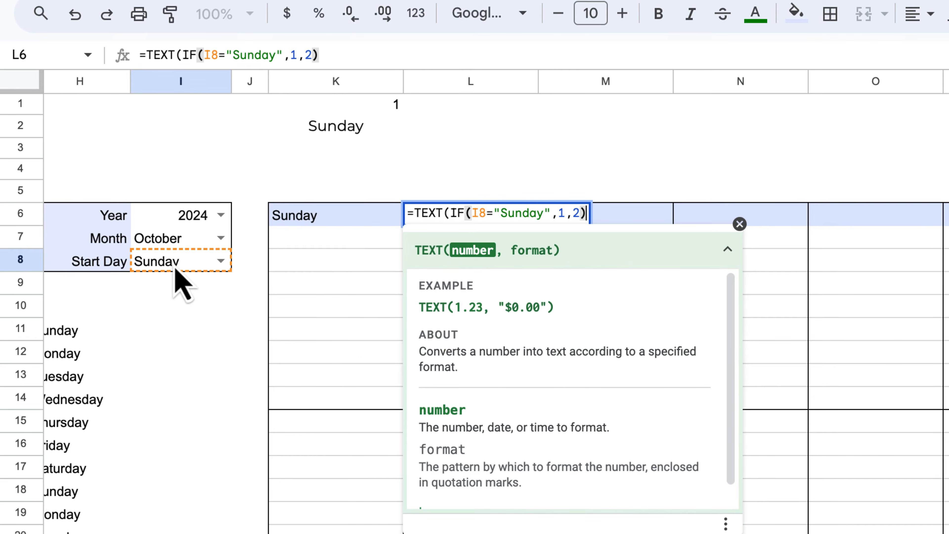
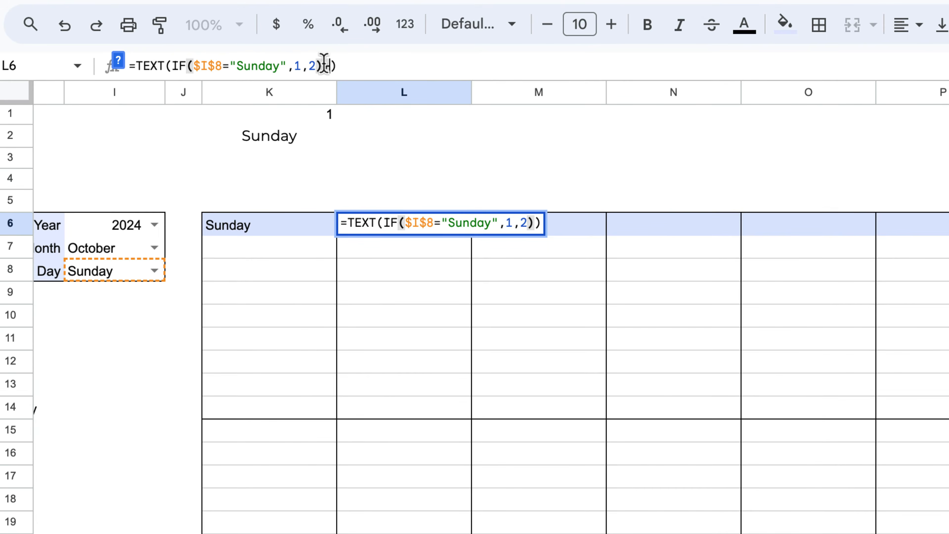
Extend the L6 header formula by adding +COLUMN(L6) after the IF expression.
{"action": "type", "text": "+ "}
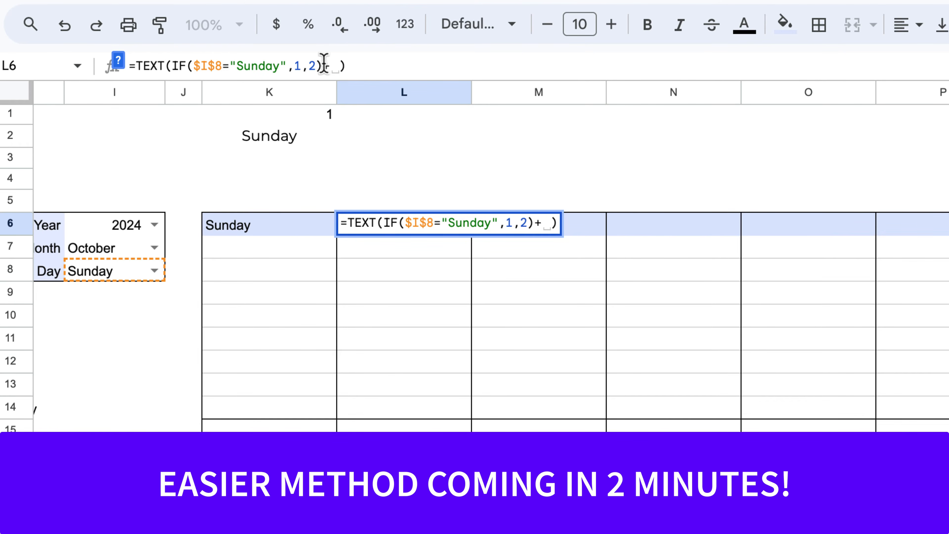
{"action": "type", "text": "col"}
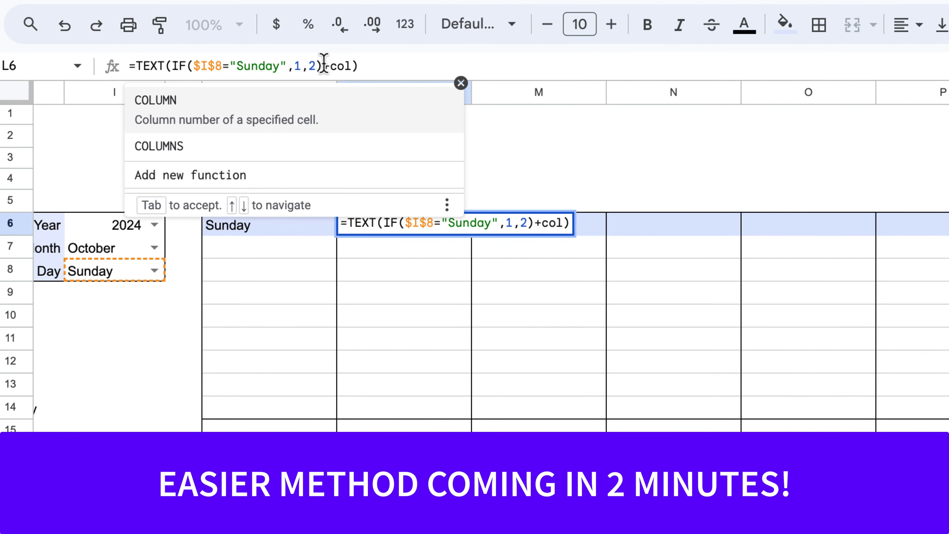
{"action": "left_click", "coordinate": [220, 109]}
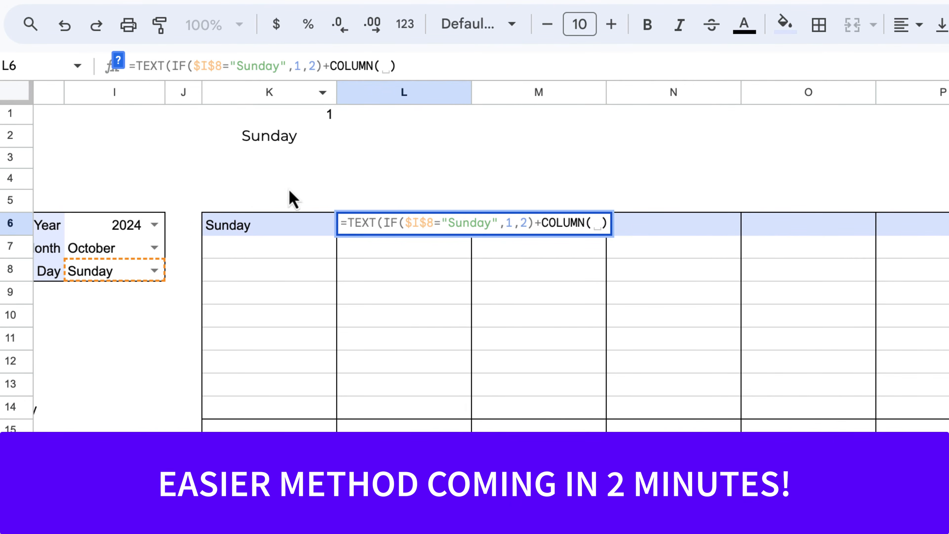
{"action": "scroll", "coordinate": [376, 296], "scroll_direction": "right", "scroll_amount": 2}
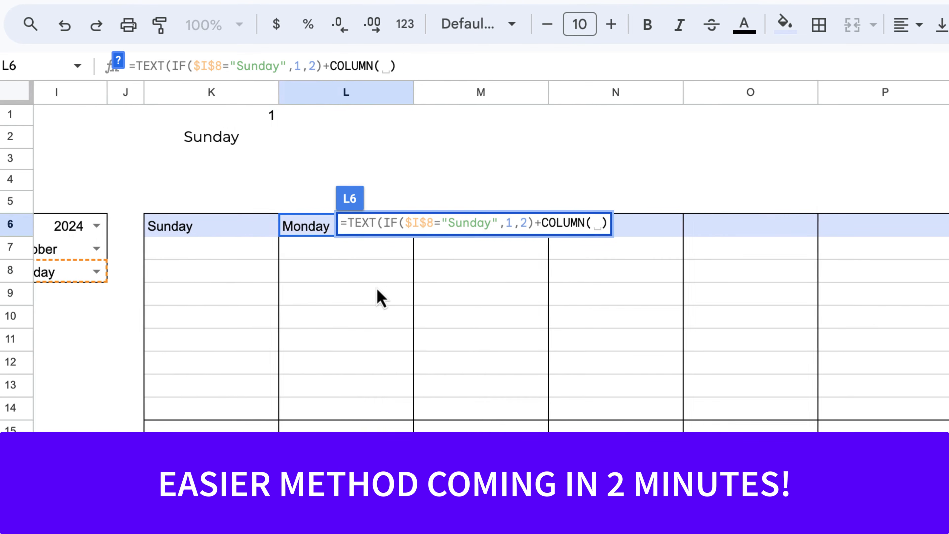
{"action": "scroll", "coordinate": [379, 295], "scroll_direction": "right", "scroll_amount": 1}
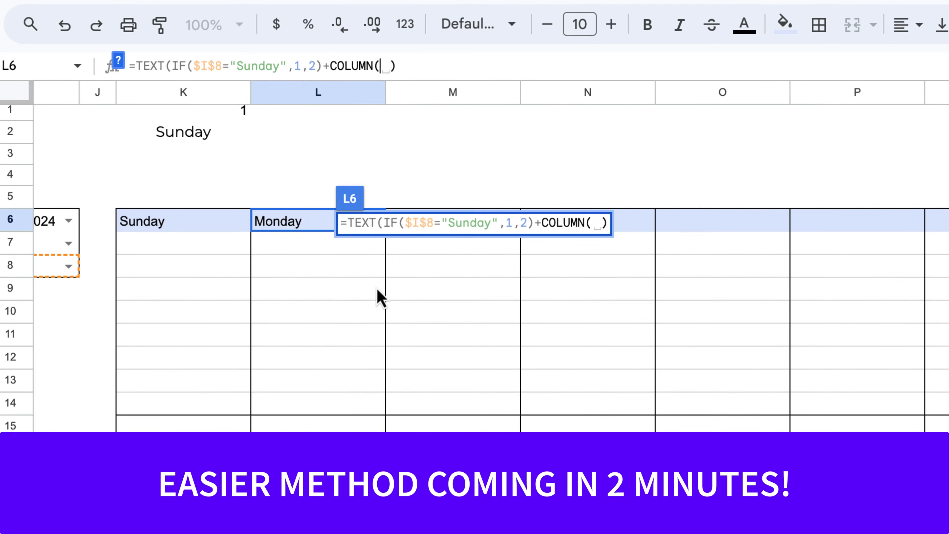
{"action": "left_click", "coordinate": [309, 224]}
{"action": "left_click", "coordinate": [410, 66]}
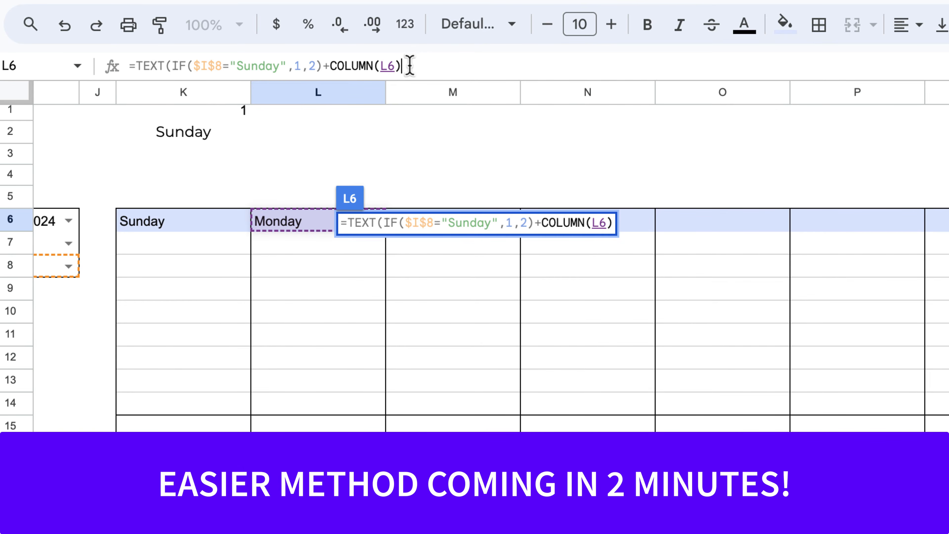
Complete the L6 formula by subtracting COLUMN(K6) and setting the text format to "dddd".
{"action": "type", "text": "-"}
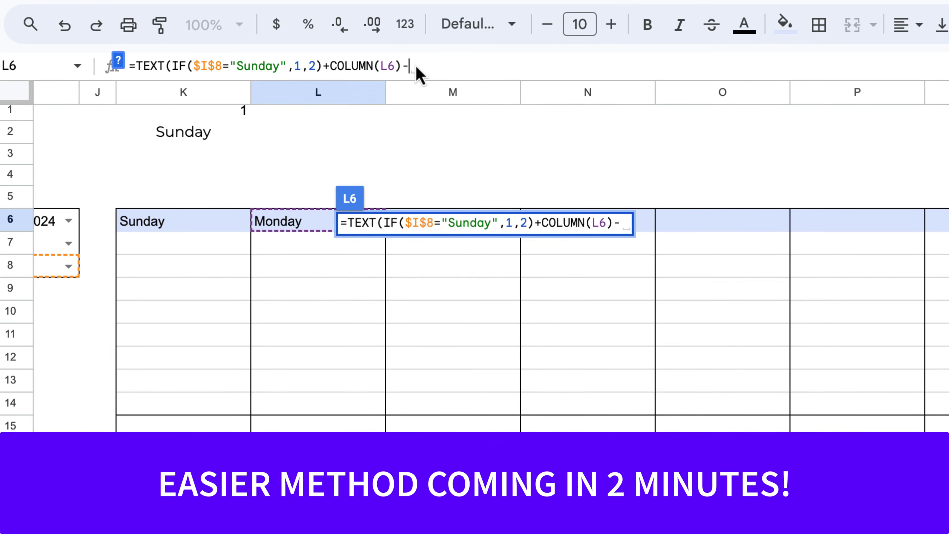
{"action": "type", "text": "colu"}
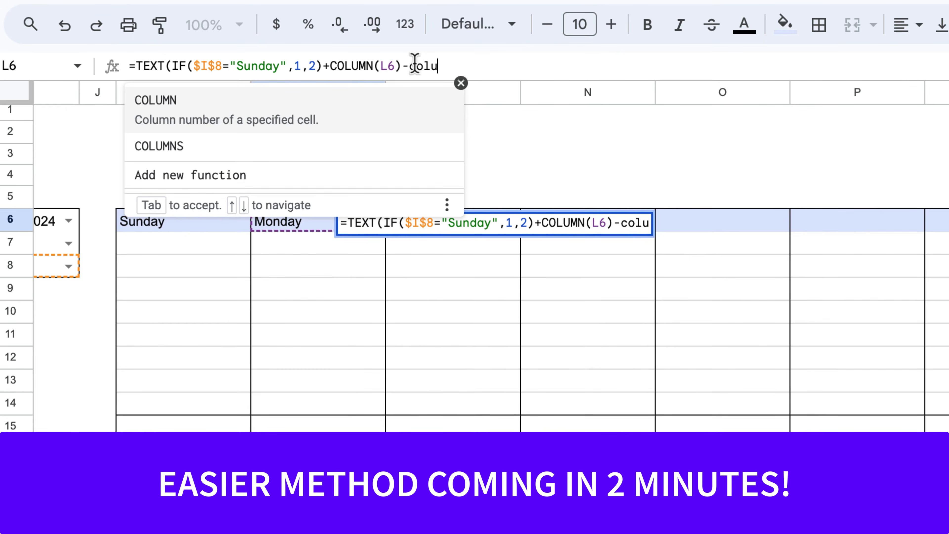
{"action": "left_click", "coordinate": [292, 100]}
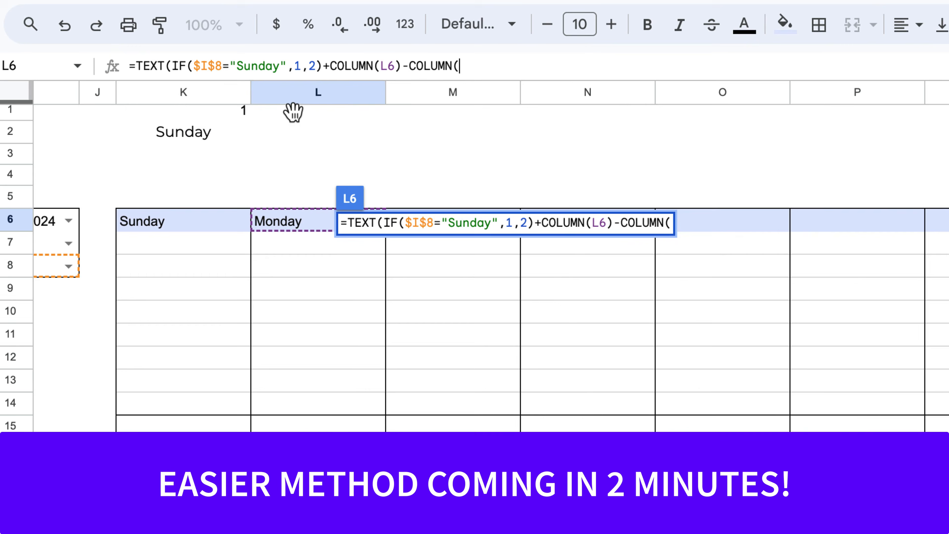
{"action": "left_click", "coordinate": [188, 228]}
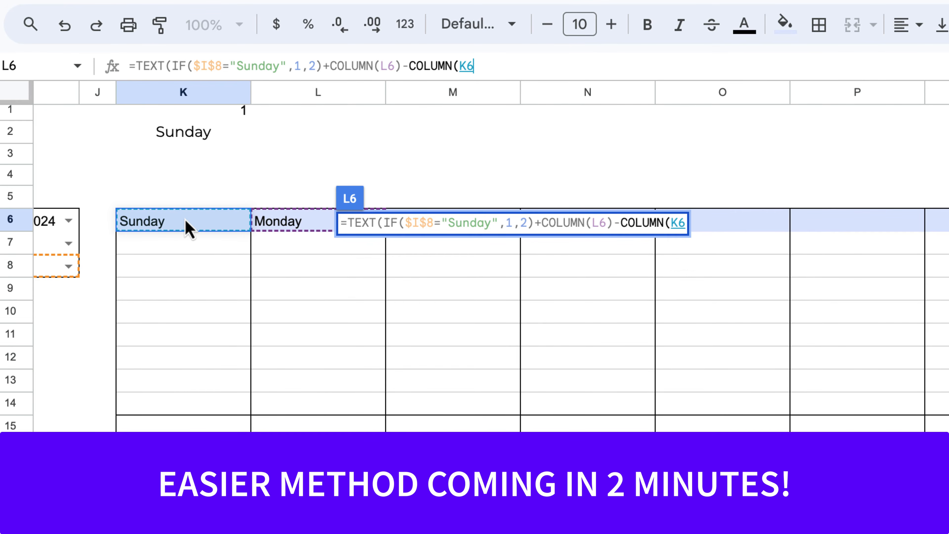
{"action": "type", "text": ")"}
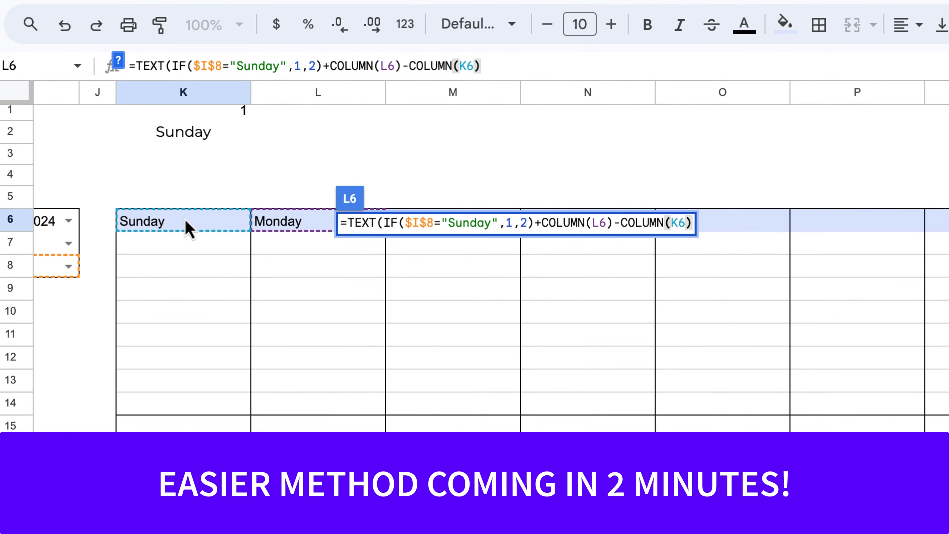
{"action": "type", "text": ", "}
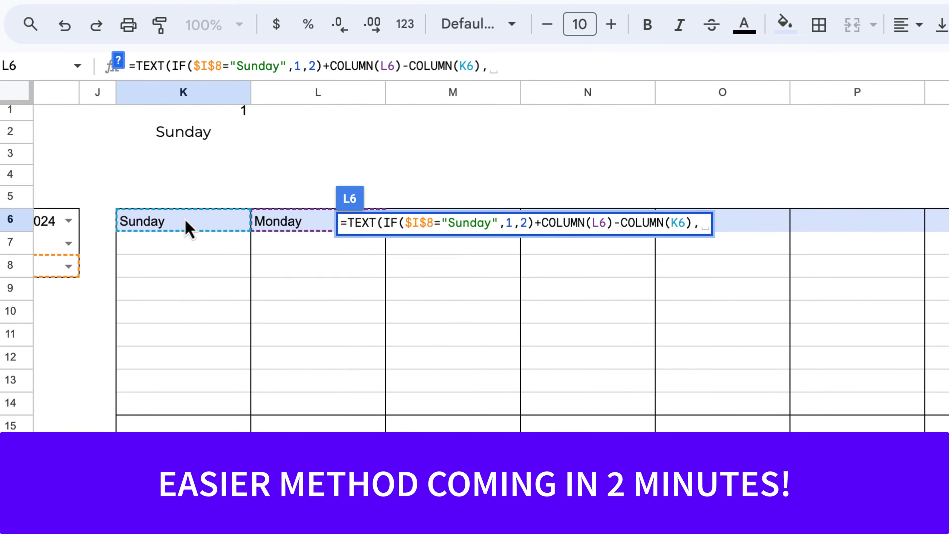
{"action": "type", "text": "dddd"}
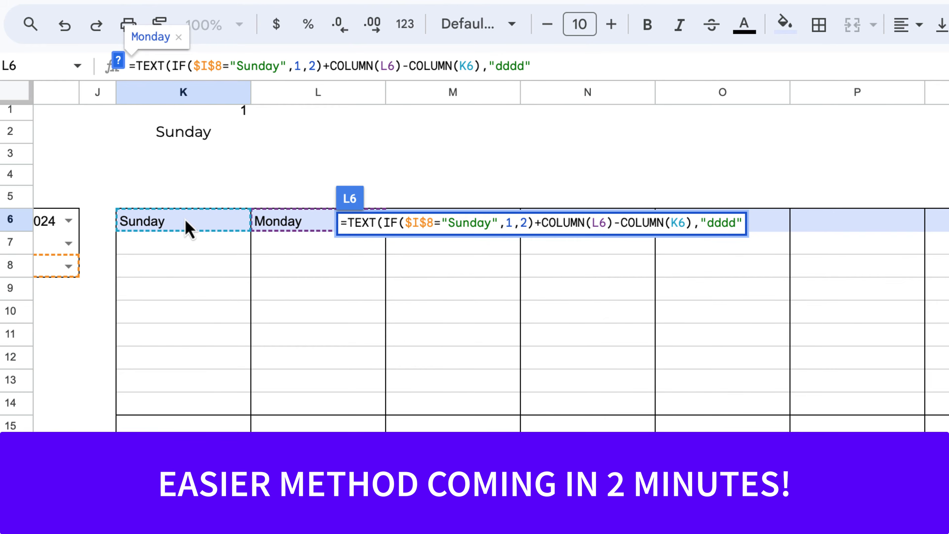
{"action": "key", "text": "Return"}
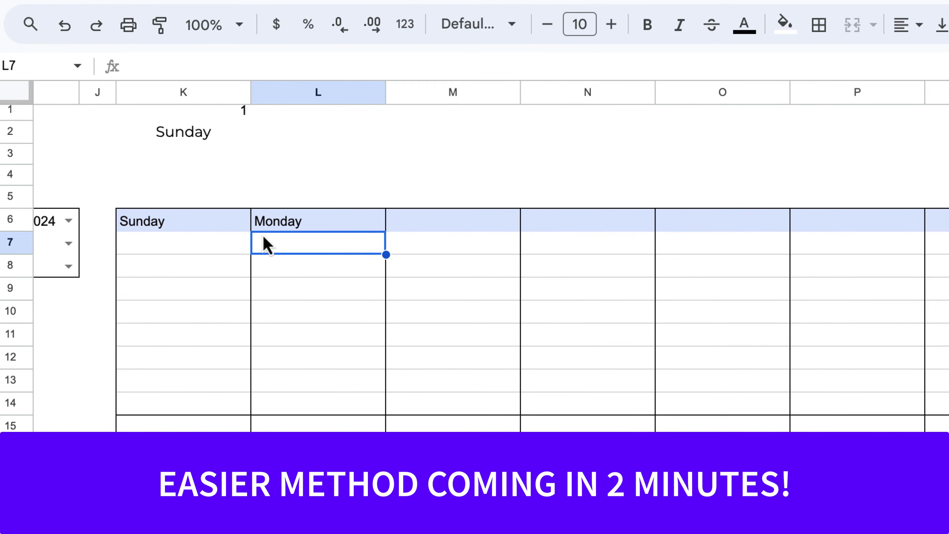
Fill the L6 weekday formula across the header row through Q6.
{"action": "left_click", "coordinate": [297, 225]}
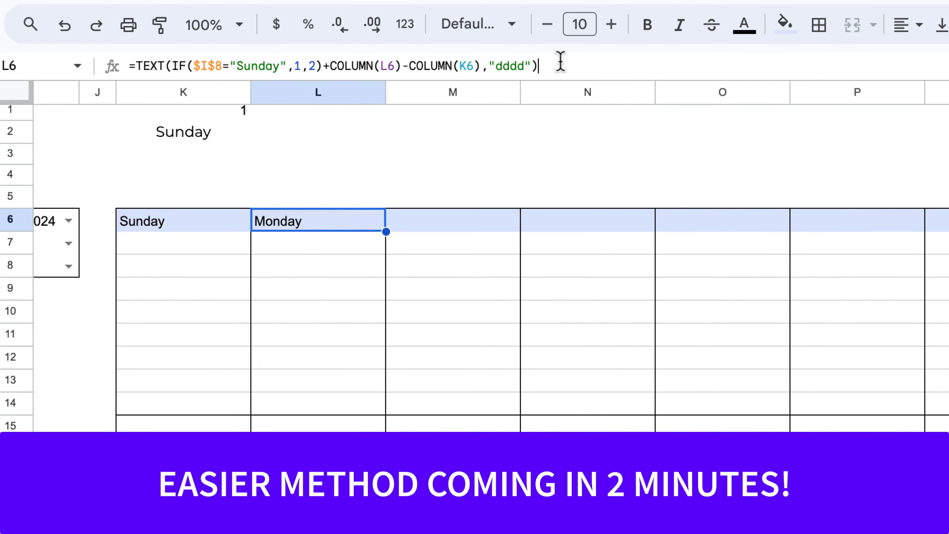
{"action": "left_click", "coordinate": [397, 178]}
{"action": "left_click", "coordinate": [359, 224]}
{"action": "left_click_drag", "start_coordinate": [385, 230], "coordinate": [941, 241]}
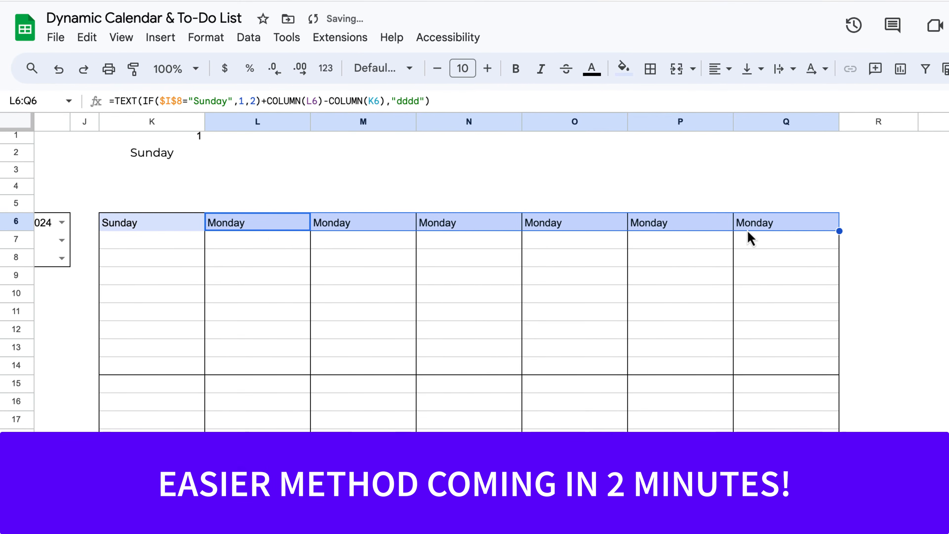
Compare the header formulas in K6, L6 and M6 to see how their cell references shift.
{"action": "left_click", "coordinate": [270, 227]}
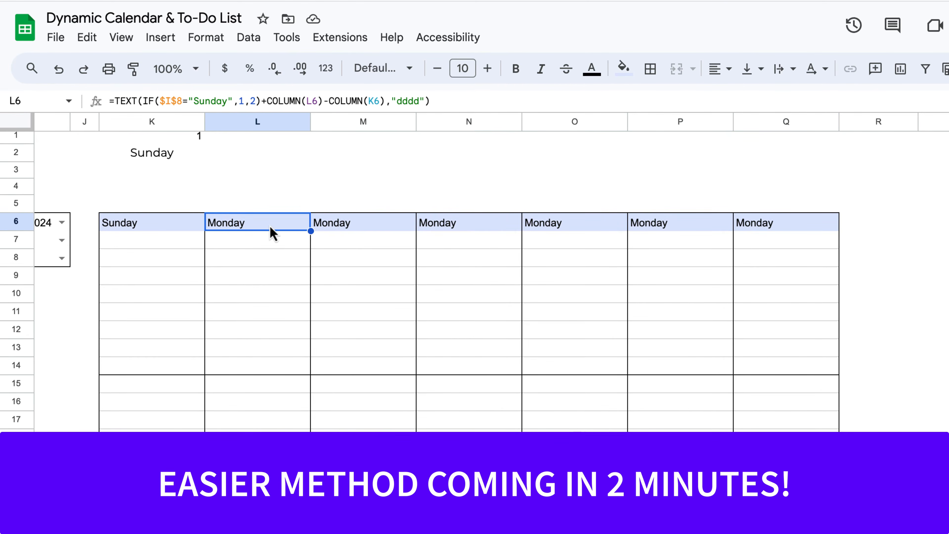
{"action": "left_click", "coordinate": [342, 230]}
{"action": "left_click", "coordinate": [279, 231]}
{"action": "left_click", "coordinate": [353, 234]}
{"action": "left_click", "coordinate": [279, 231]}
{"action": "scroll", "coordinate": [194, 258], "scroll_direction": "left", "scroll_amount": 3}
{"action": "scroll", "coordinate": [209, 247], "scroll_direction": "right", "scroll_amount": 1}
{"action": "left_click", "coordinate": [237, 229]}
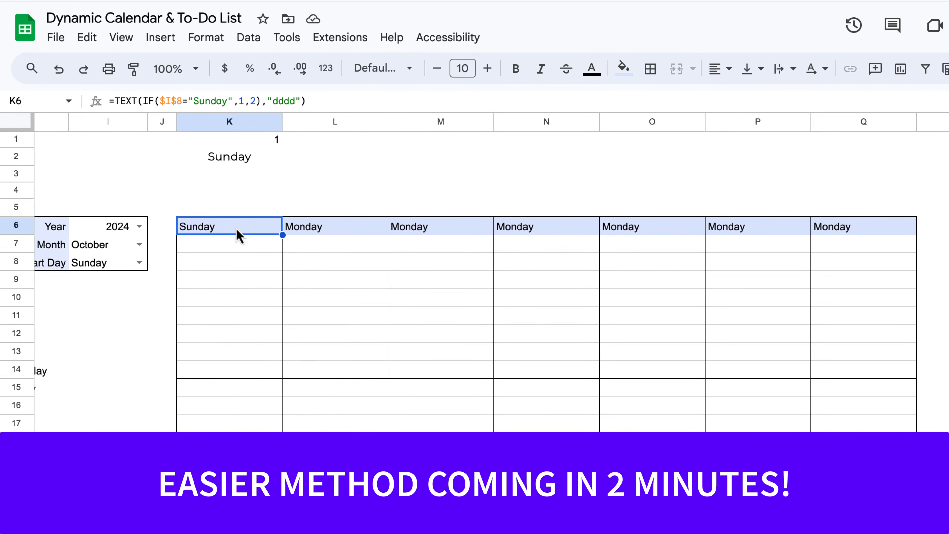
Make the K6 reference in the L6 formula absolute, as COLUMN($K$6).
{"action": "left_click", "coordinate": [313, 232]}
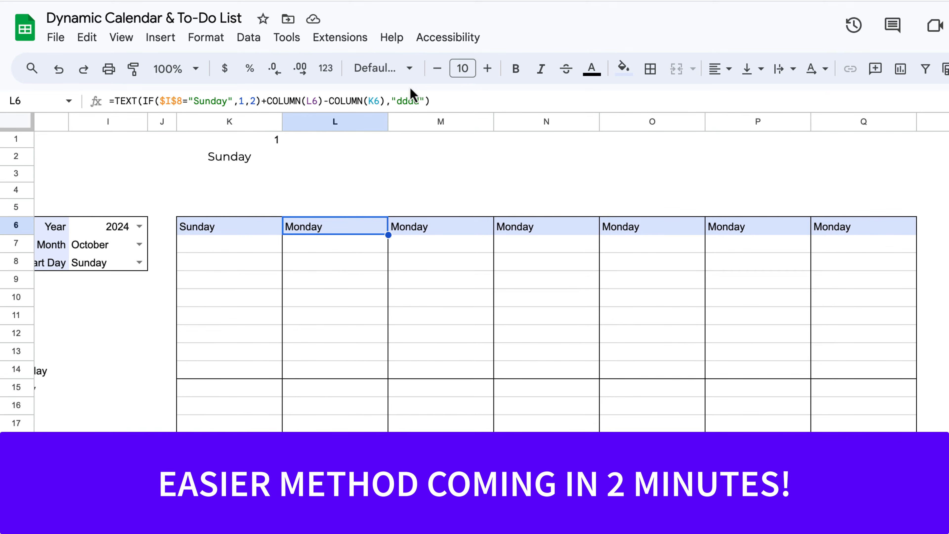
{"action": "left_click", "coordinate": [368, 100]}
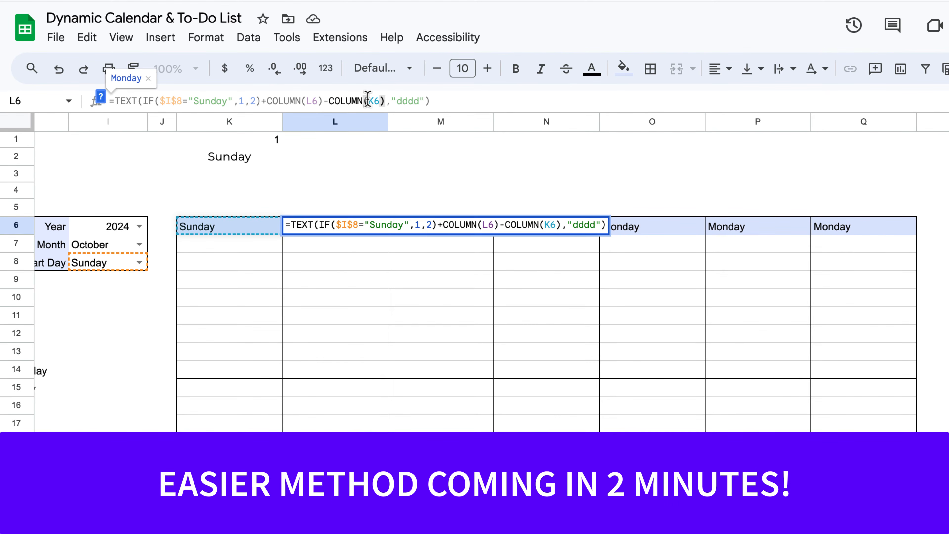
{"action": "type", "text": "$"}
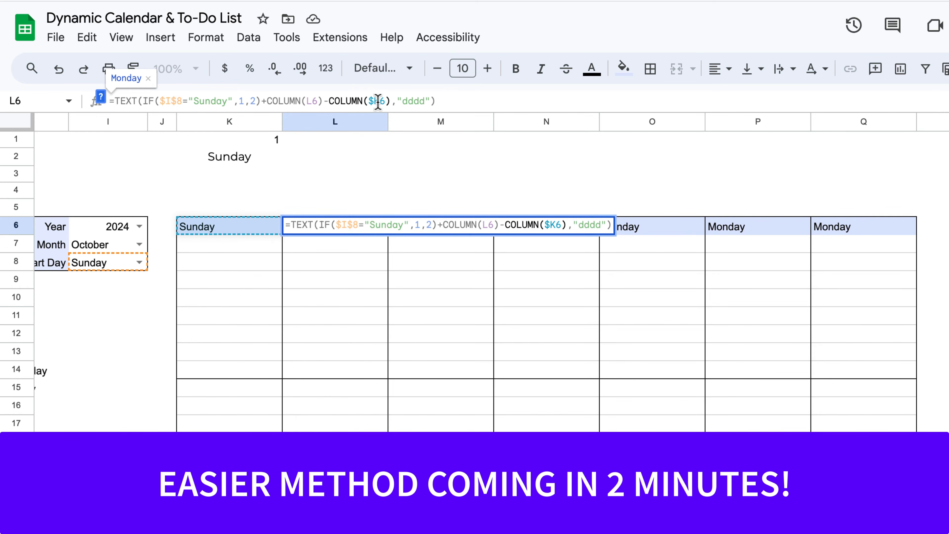
{"action": "left_click", "coordinate": [378, 101]}
{"action": "type", "text": "$"}
{"action": "left_click", "coordinate": [463, 100]}
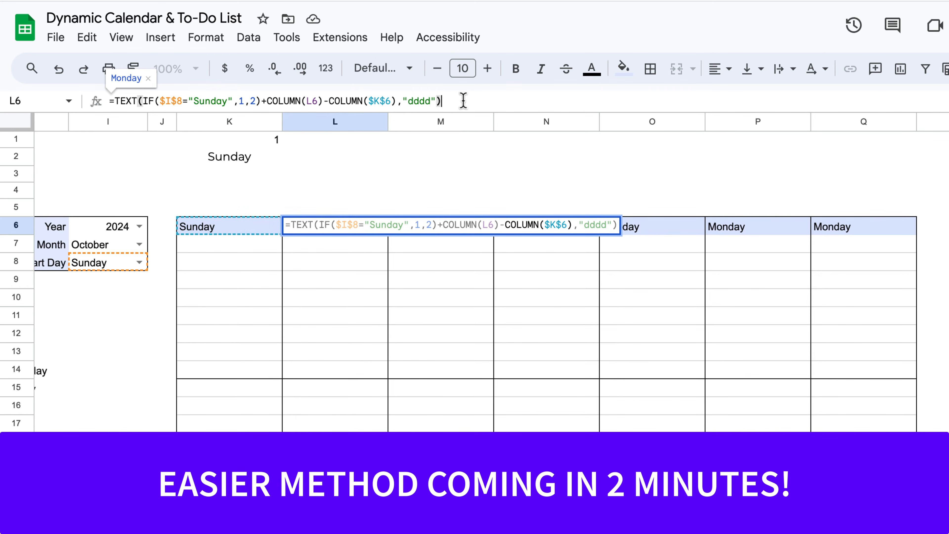
{"action": "key", "text": "Return"}
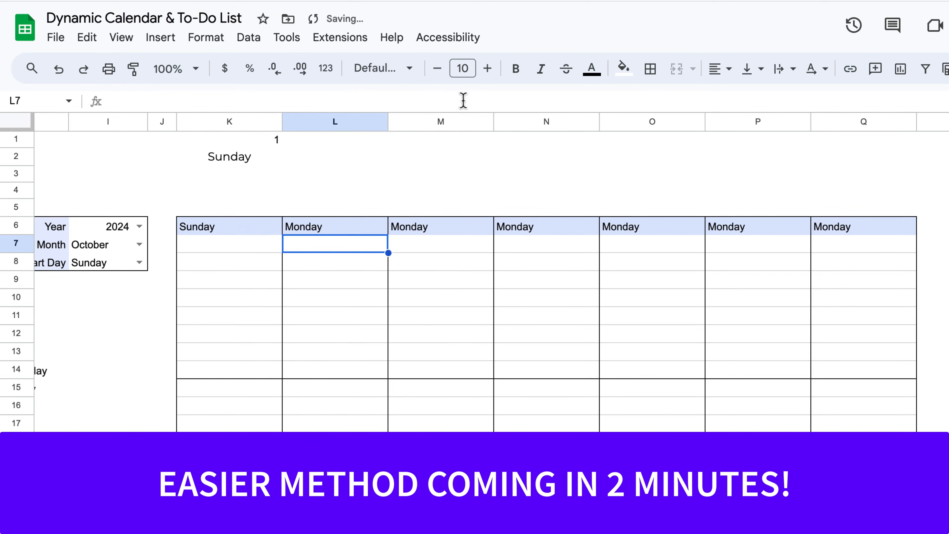
Clear the copied weekday formulas from header cells M6 through Q6.
{"action": "left_click", "coordinate": [426, 231]}
{"action": "key", "text": "Delete"}
{"action": "left_click", "coordinate": [521, 229]}
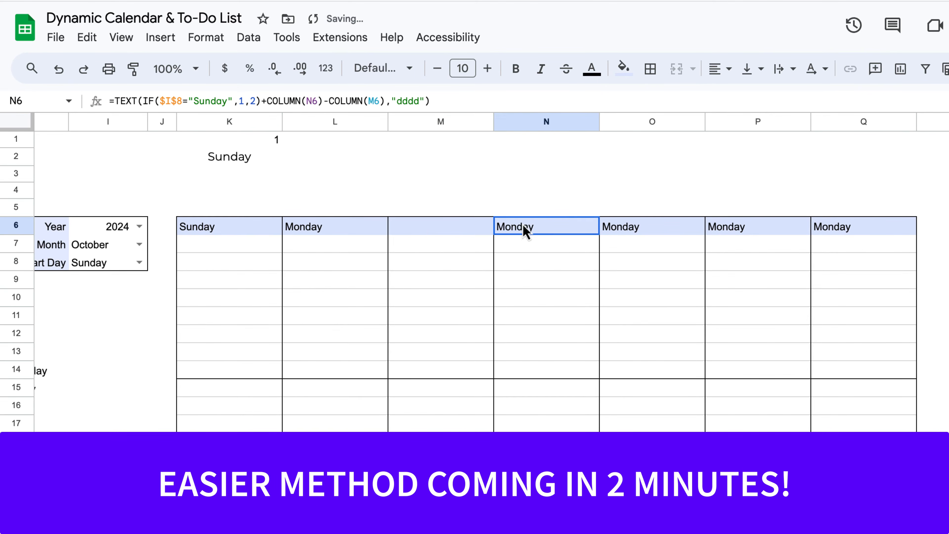
{"action": "key", "text": "Delete"}
{"action": "left_click", "coordinate": [631, 228]}
{"action": "key", "text": "Delete"}
{"action": "left_click", "coordinate": [722, 229]}
{"action": "key", "text": "Delete"}
{"action": "left_click", "coordinate": [821, 229]}
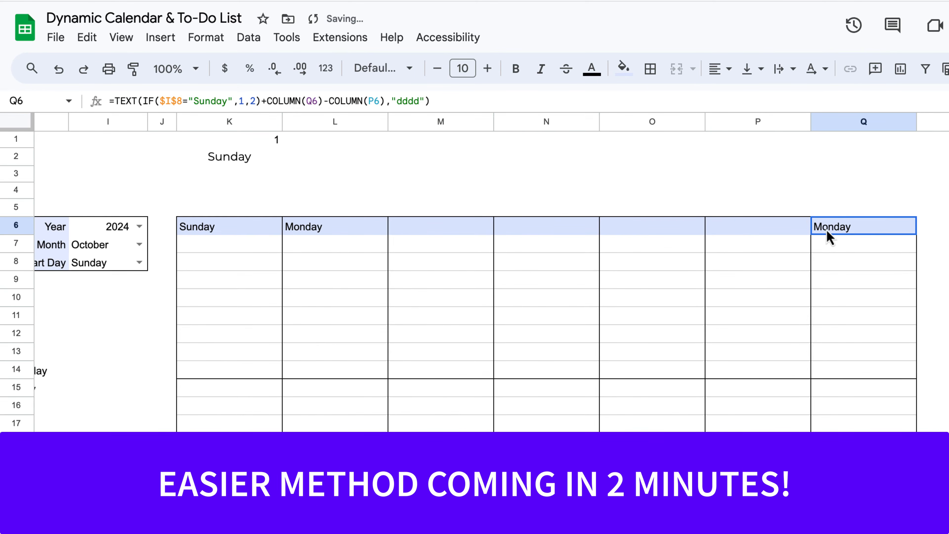
{"action": "key", "text": "Delete"}
Fill the corrected L6 formula across the remaining weekday headers, M6 through Q6.
{"action": "left_click", "coordinate": [343, 229]}
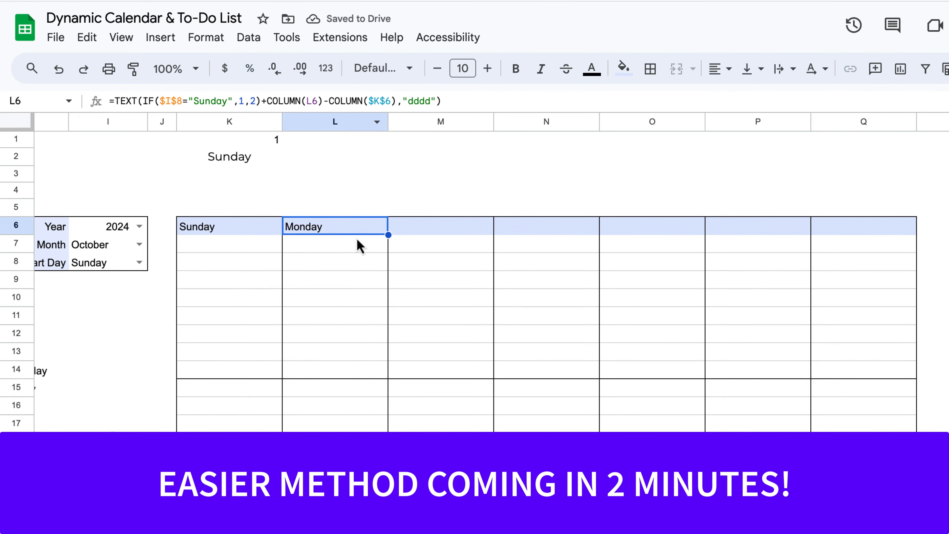
{"action": "left_click_drag", "start_coordinate": [389, 234], "coordinate": [827, 234]}
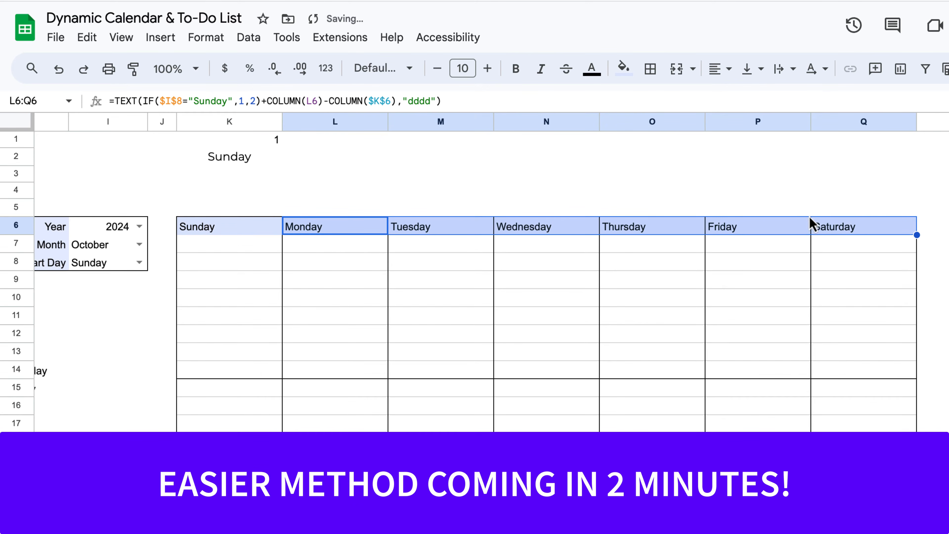
{"action": "left_click", "coordinate": [780, 193]}
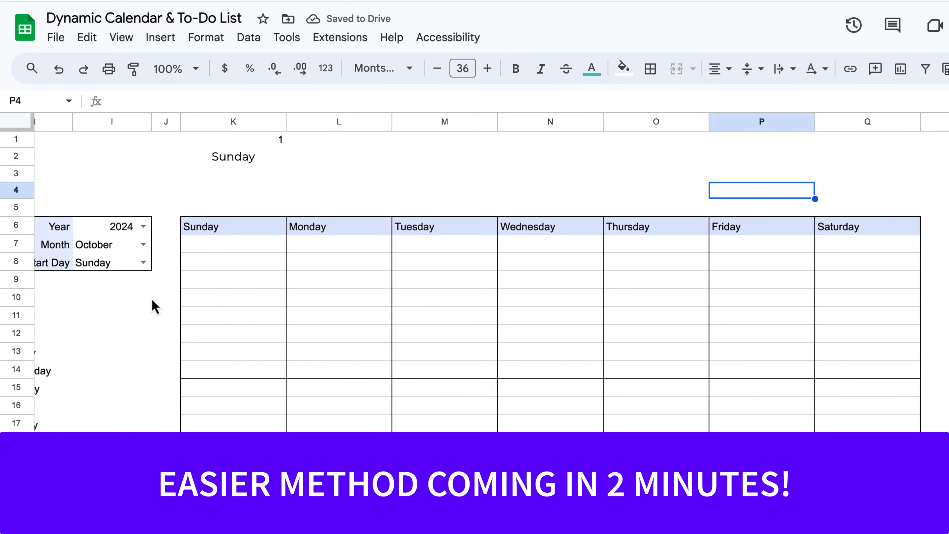
Set the Start Day dropdown in I8 to Monday.
{"action": "scroll", "coordinate": [153, 305], "scroll_direction": "left", "scroll_amount": 1}
{"action": "left_click", "coordinate": [155, 261]}
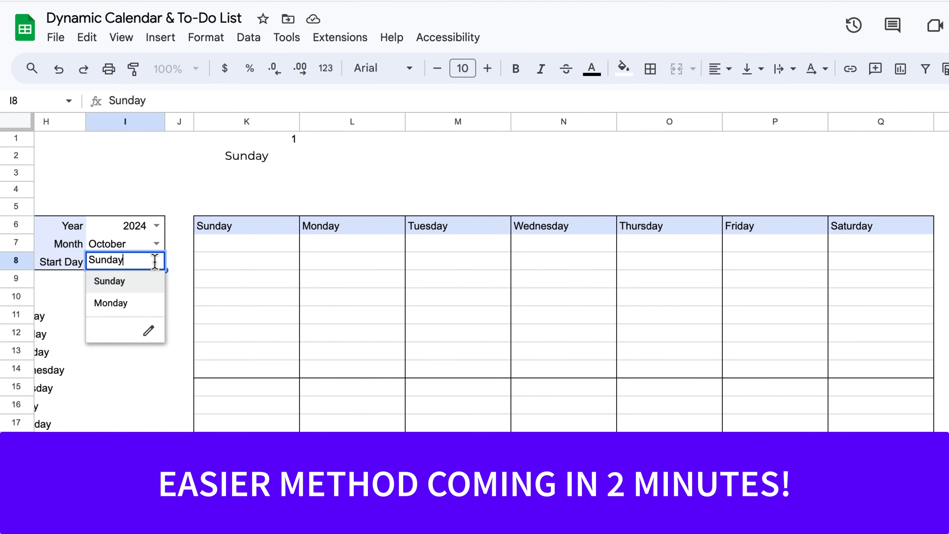
{"action": "left_click", "coordinate": [120, 303]}
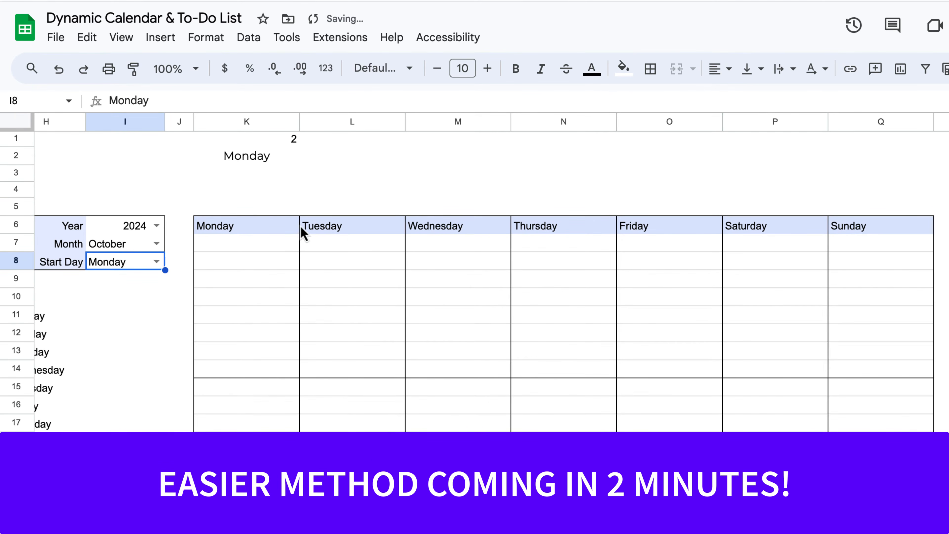
Check the order of the weekday headers across the calendar grid.
{"action": "scroll", "coordinate": [850, 238], "scroll_direction": "left", "scroll_amount": 3}
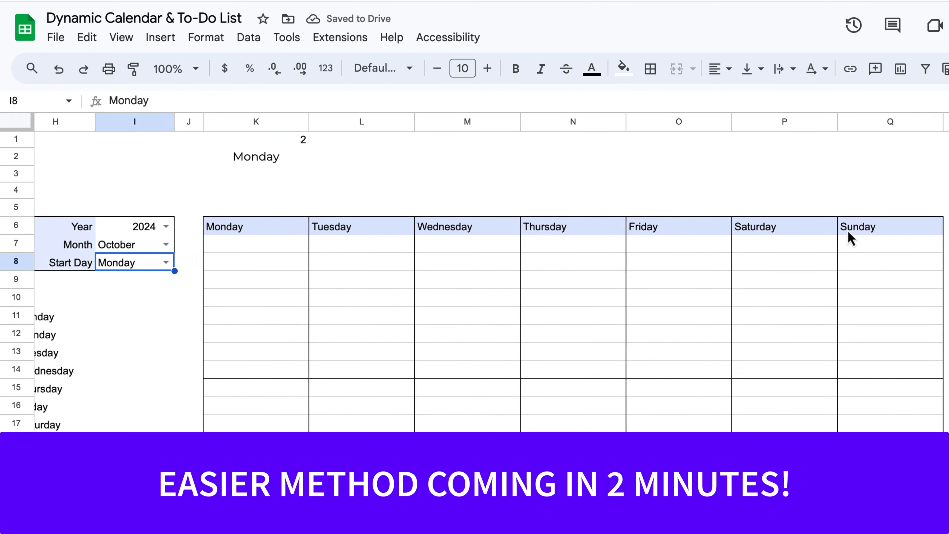
{"action": "scroll", "coordinate": [847, 232], "scroll_direction": "right", "scroll_amount": 2}
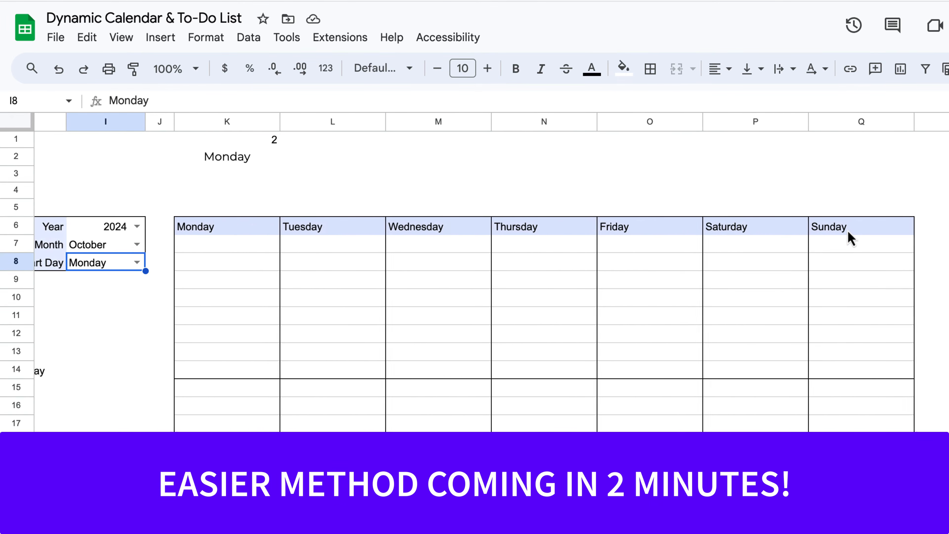
{"action": "scroll", "coordinate": [847, 232], "scroll_direction": "down", "scroll_amount": 1}
{"action": "scroll", "coordinate": [850, 237], "scroll_direction": "down", "scroll_amount": 1}
{"action": "scroll", "coordinate": [850, 238], "scroll_direction": "right", "scroll_amount": 2}
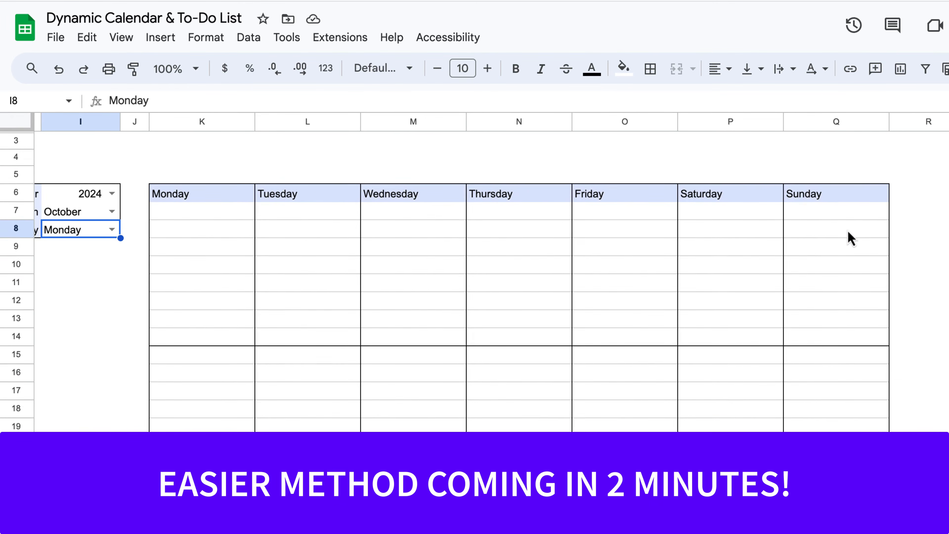
{"action": "scroll", "coordinate": [850, 237], "scroll_direction": "up", "scroll_amount": 1}
{"action": "scroll", "coordinate": [850, 238], "scroll_direction": "down", "scroll_amount": 1}
{"action": "scroll", "coordinate": [850, 238], "scroll_direction": "down", "scroll_amount": 2}
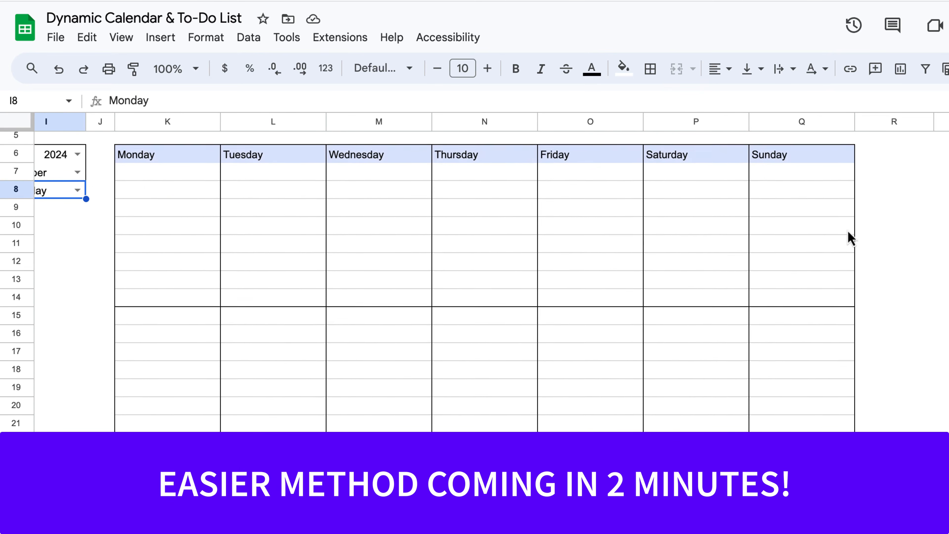
{"action": "scroll", "coordinate": [850, 237], "scroll_direction": "up", "scroll_amount": 1}
{"action": "scroll", "coordinate": [850, 237], "scroll_direction": "left", "scroll_amount": 1}
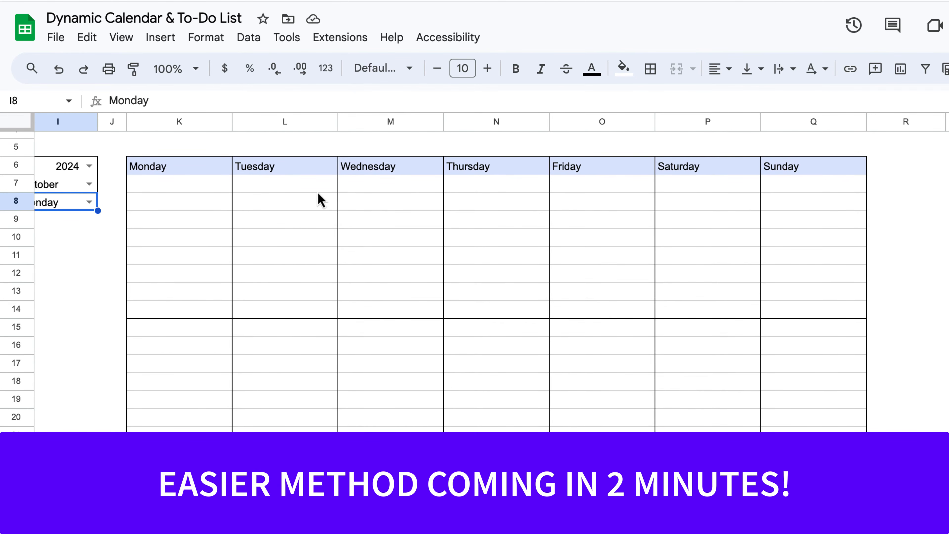
Clear the test weekday formula from cell K2 above the calendar grid.
{"action": "scroll", "coordinate": [369, 201], "scroll_direction": "left", "scroll_amount": 5}
{"action": "scroll", "coordinate": [370, 201], "scroll_direction": "up", "scroll_amount": 4}
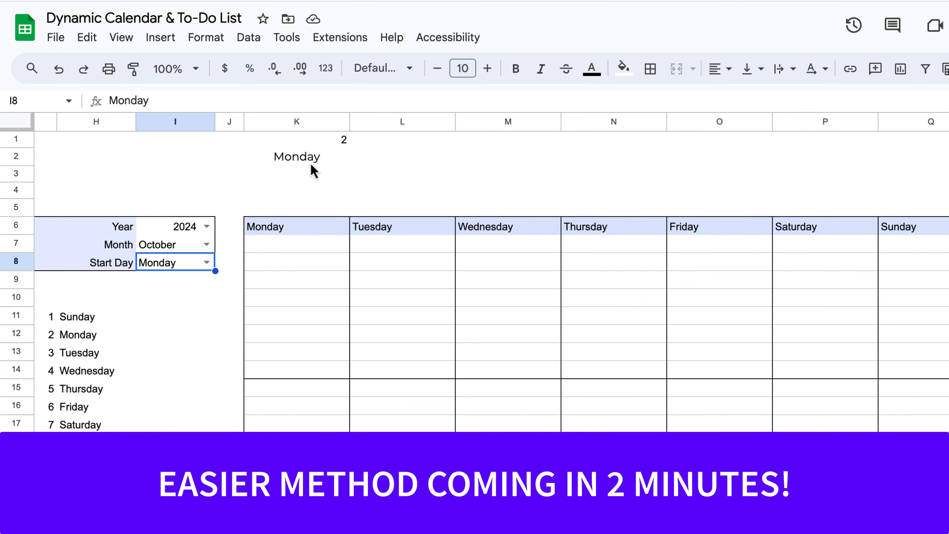
{"action": "left_click", "coordinate": [310, 165]}
{"action": "key", "text": "Delete"}
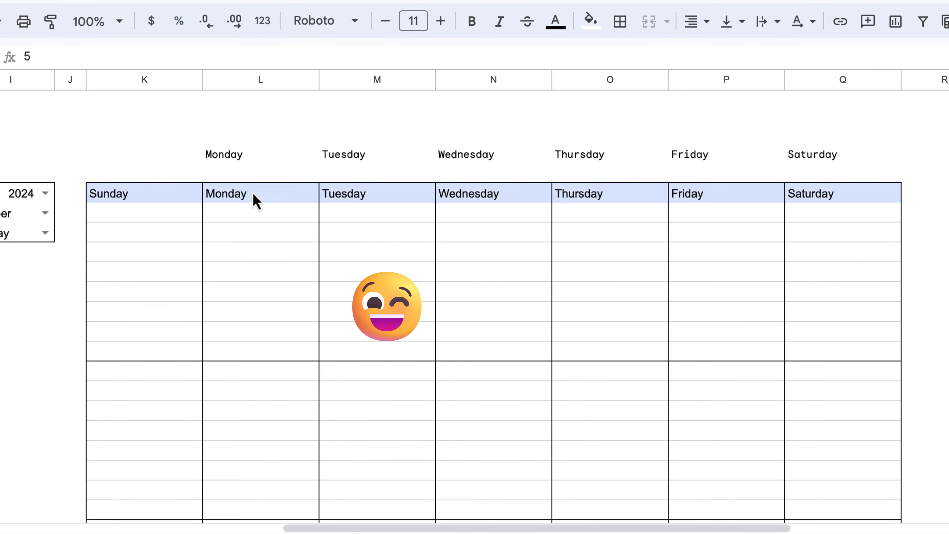
Examine the weekday header formulas in row 6, comparing the one in K6 with those from L6 through Q6.
{"action": "left_click", "coordinate": [258, 202]}
{"action": "left_click", "coordinate": [335, 207]}
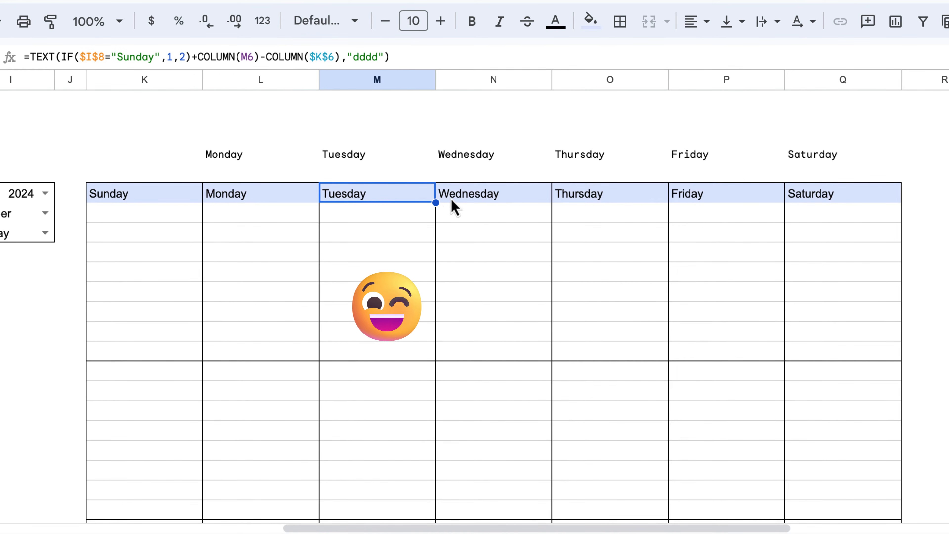
{"action": "left_click", "coordinate": [473, 205]}
{"action": "left_click", "coordinate": [582, 206]}
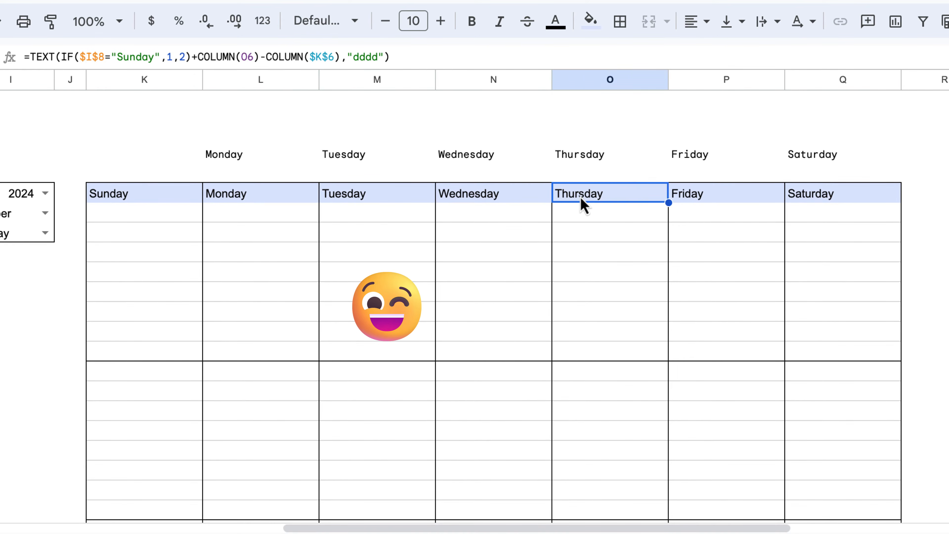
{"action": "left_click", "coordinate": [708, 209]}
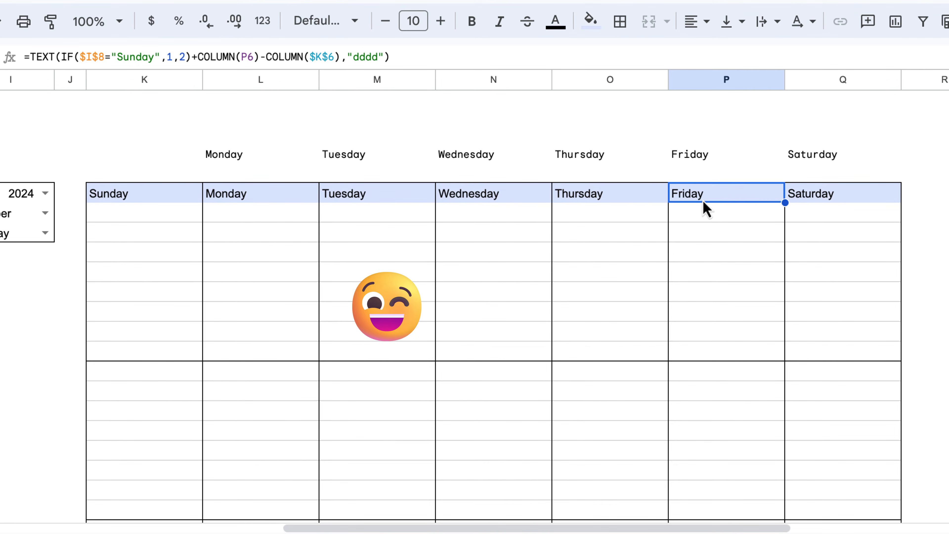
{"action": "left_click", "coordinate": [268, 205]}
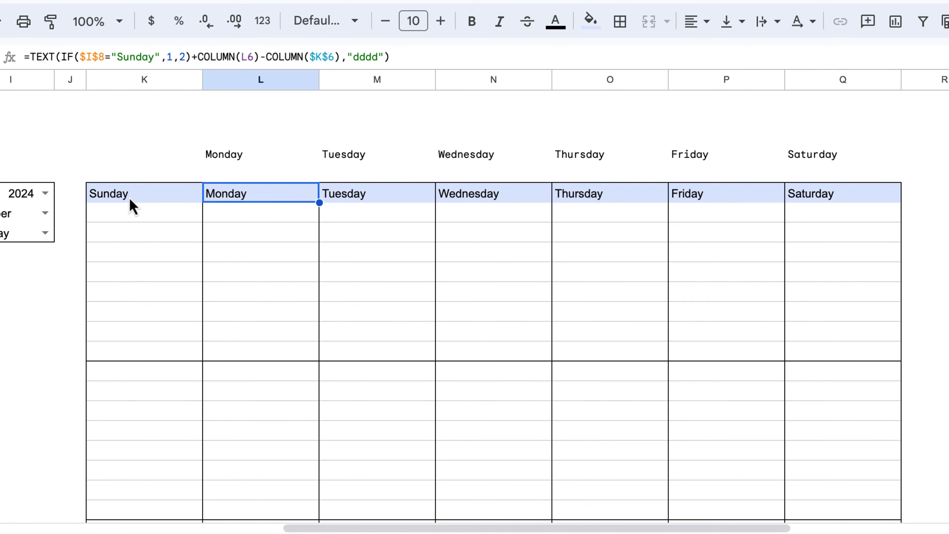
{"action": "left_click", "coordinate": [160, 198]}
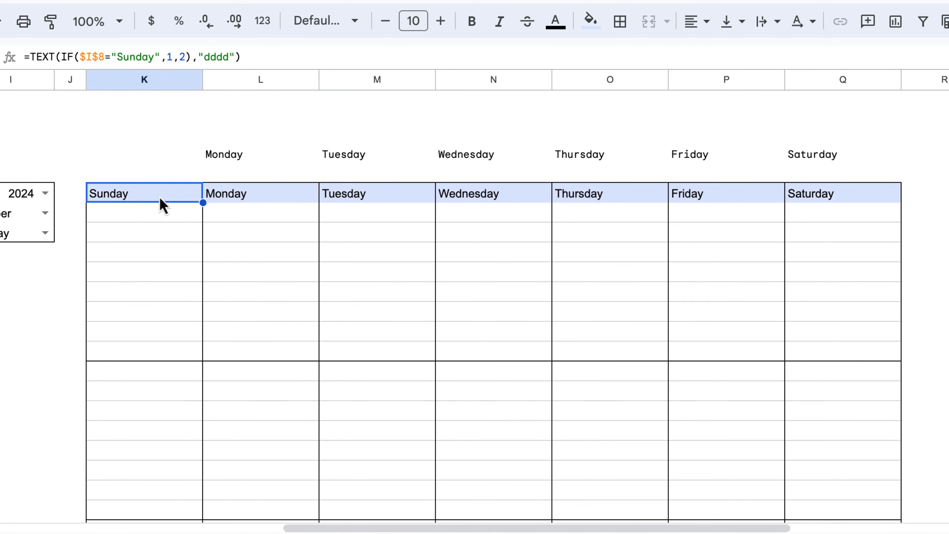
{"action": "left_click", "coordinate": [245, 196]}
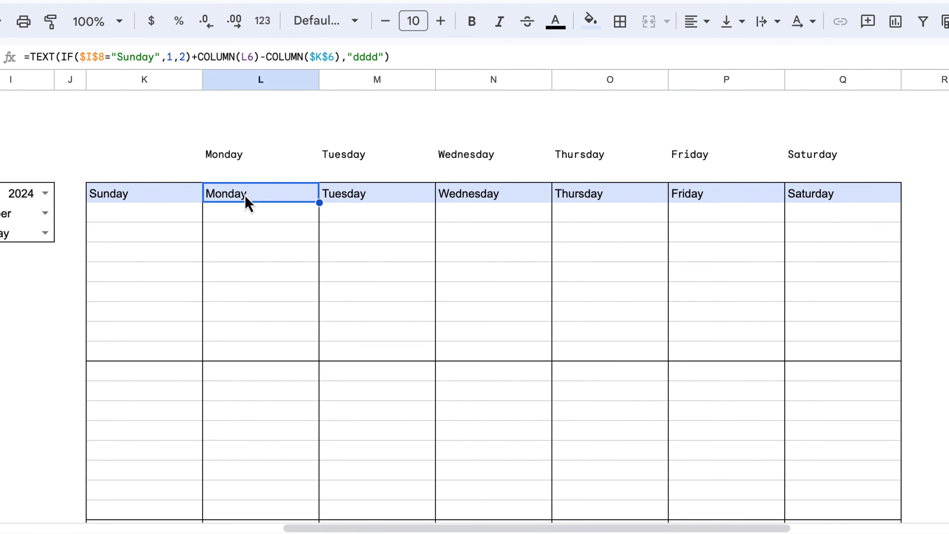
{"action": "key", "text": "Right"}
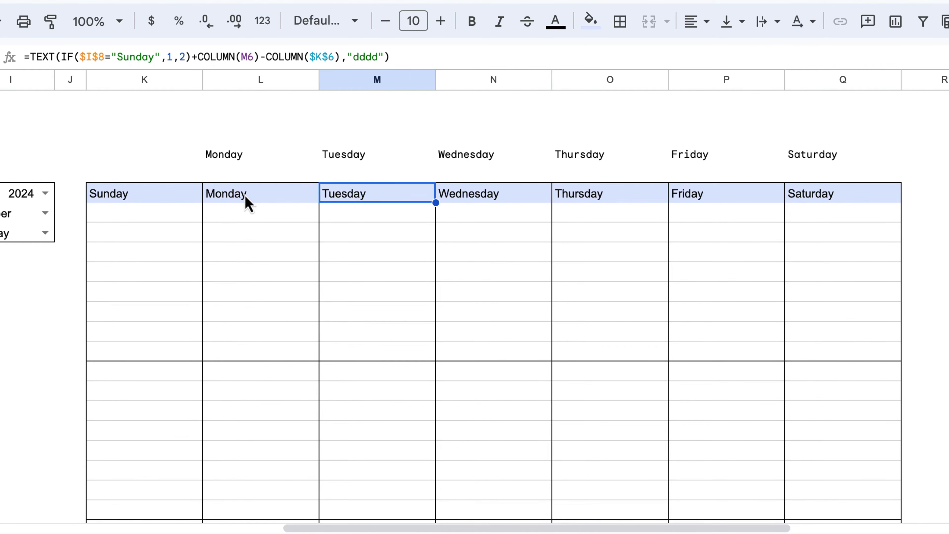
{"action": "key", "text": "Right"}
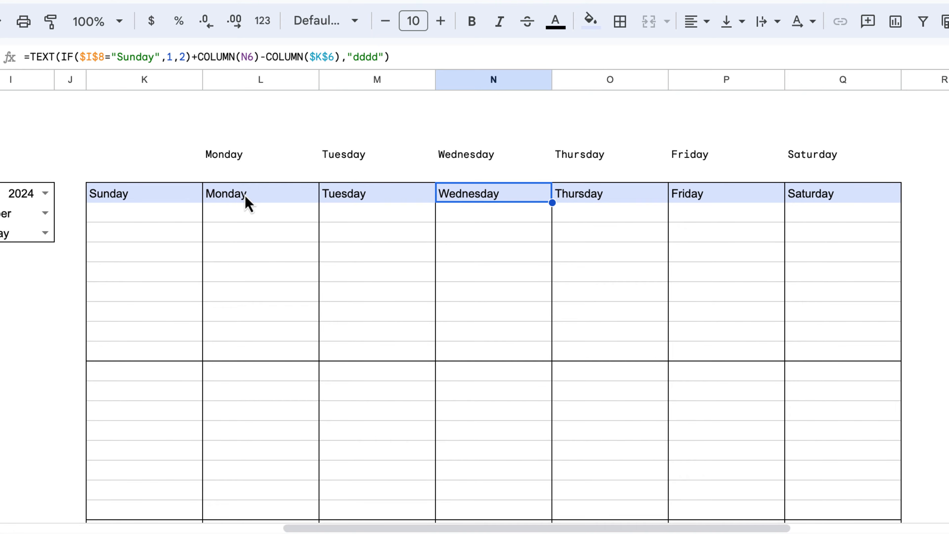
{"action": "key", "text": "Right"}
{"action": "key", "text": "Right"}
{"action": "key", "text": "Right"}
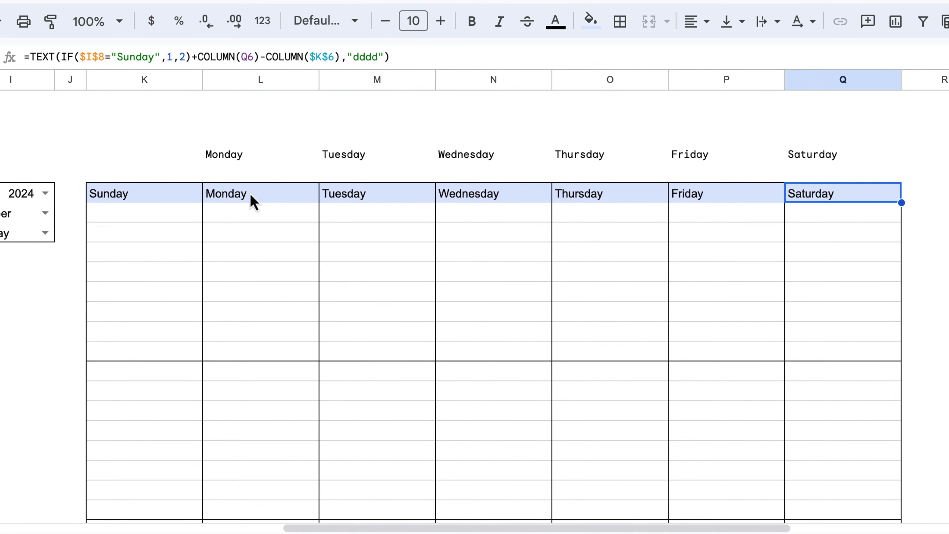
Examine the simpler fixed-offset weekday formulas in row 4, from L4 through Q4.
{"action": "left_click", "coordinate": [236, 164]}
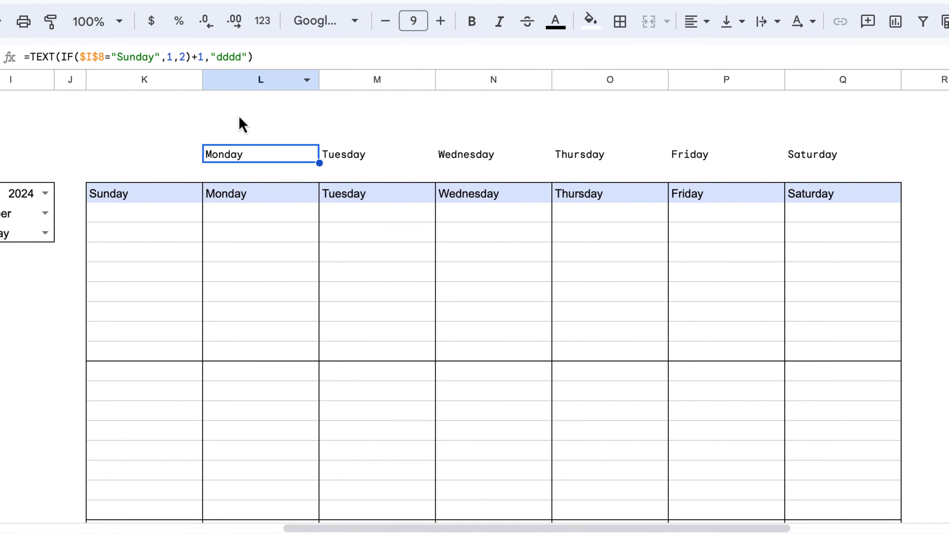
{"action": "key", "text": "Right"}
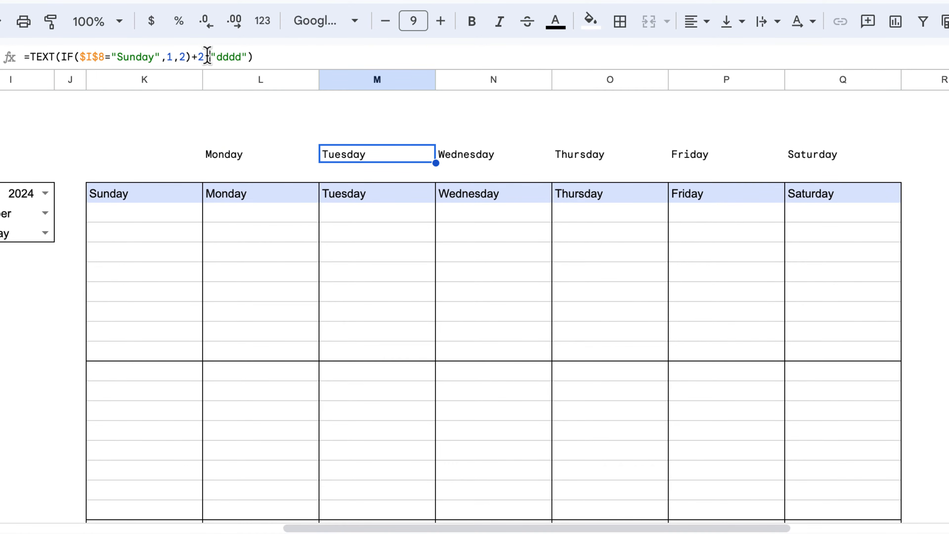
{"action": "left_click_drag", "start_coordinate": [208, 56], "coordinate": [192, 57]}
{"action": "key", "text": "Tab"}
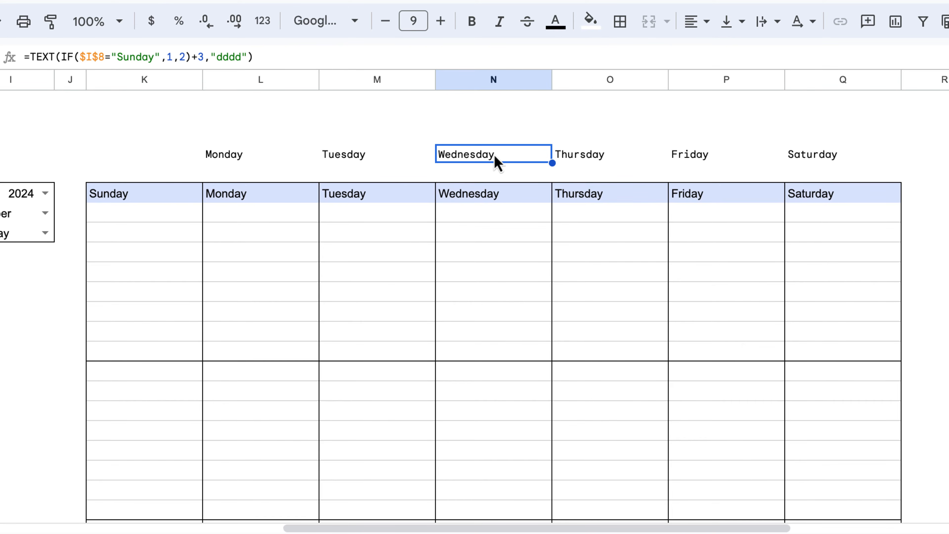
{"action": "key", "text": "Right"}
{"action": "key", "text": "Right"}
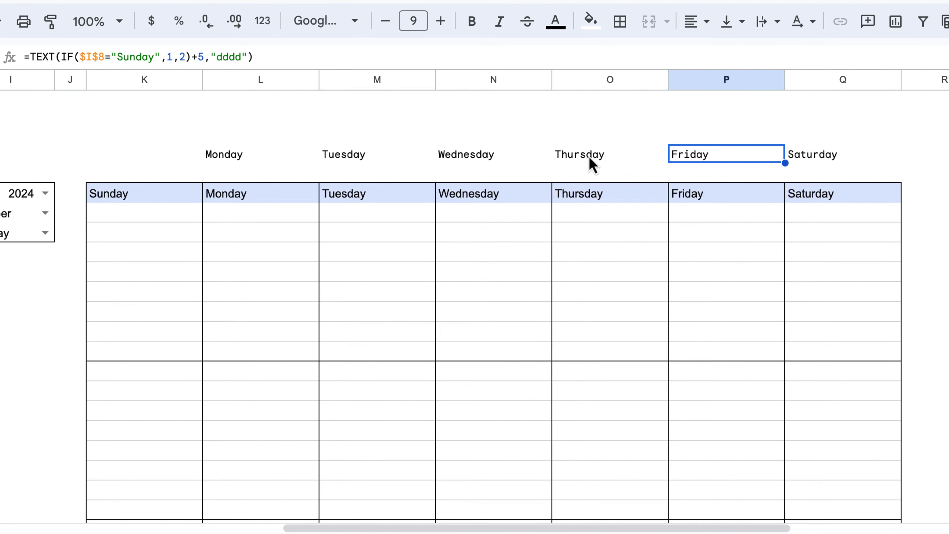
{"action": "key", "text": "Right"}
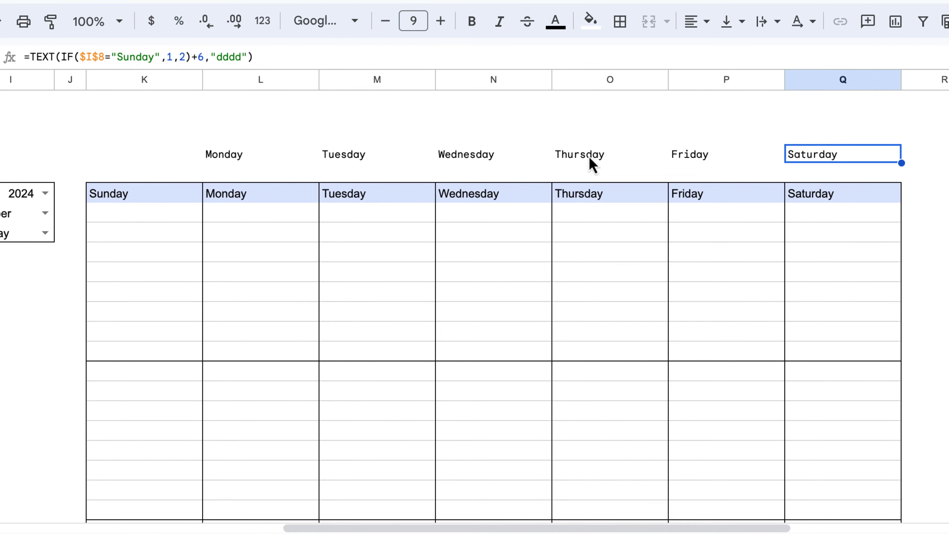
Compare the K6 header formula and the COLUMN-based formula in L6 with the fixed-offset version in L4.
{"action": "left_click", "coordinate": [162, 198]}
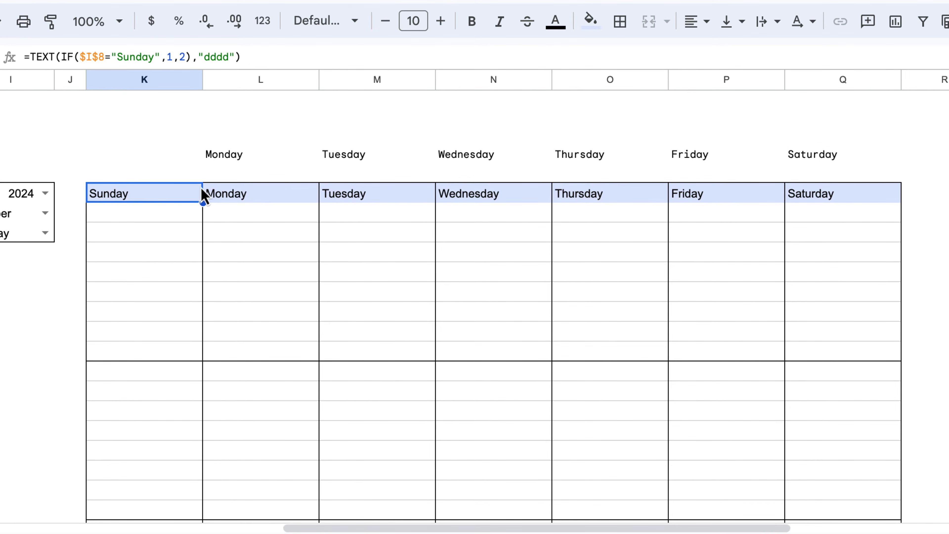
{"action": "left_click", "coordinate": [240, 200]}
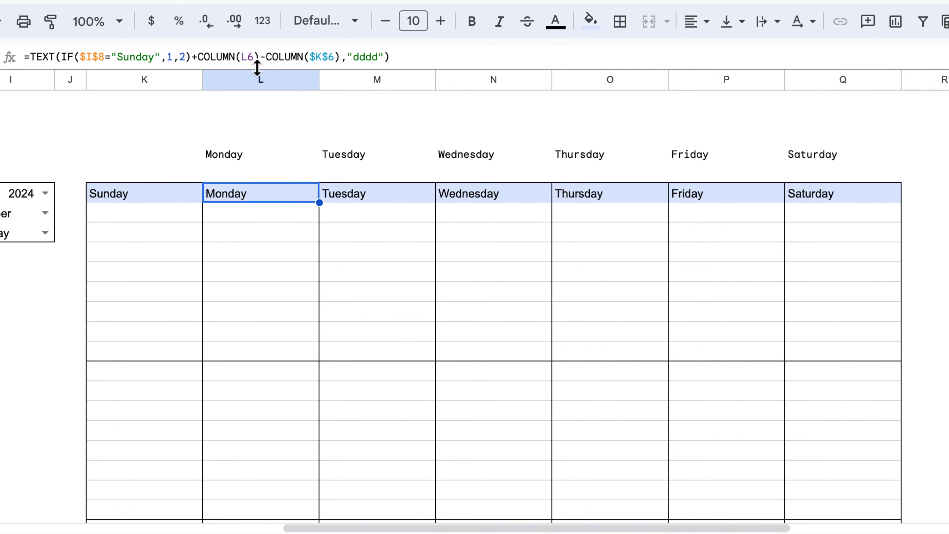
{"action": "left_click", "coordinate": [234, 156]}
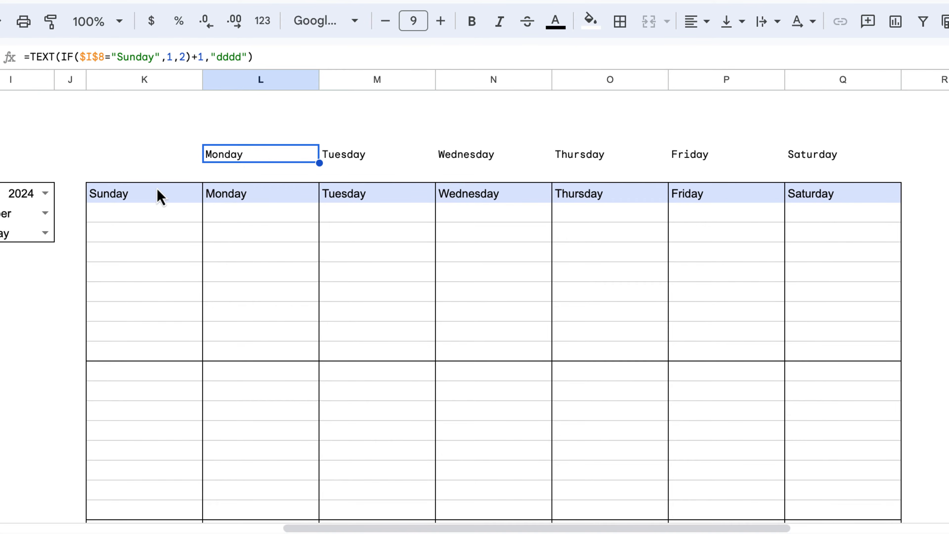
{"action": "left_click", "coordinate": [156, 197]}
{"action": "left_click", "coordinate": [253, 200]}
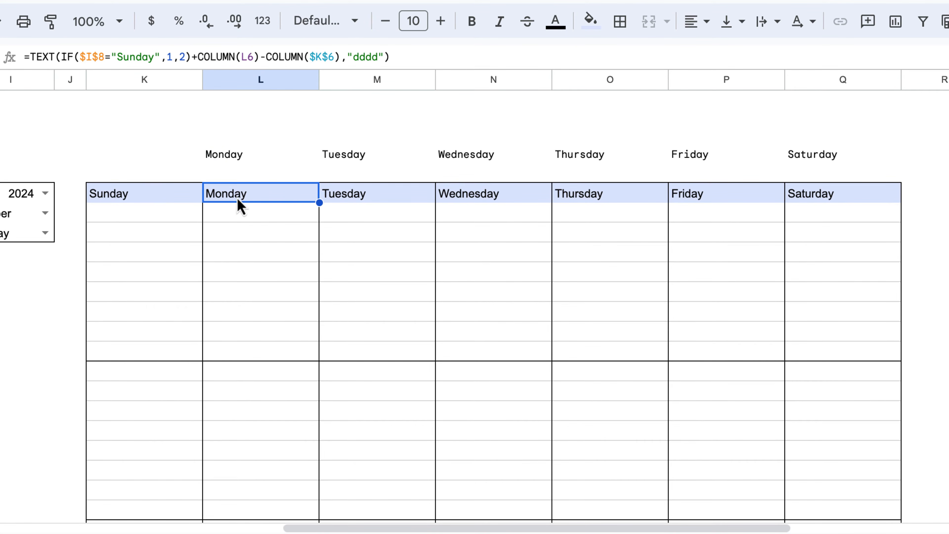
{"action": "left_click", "coordinate": [245, 155]}
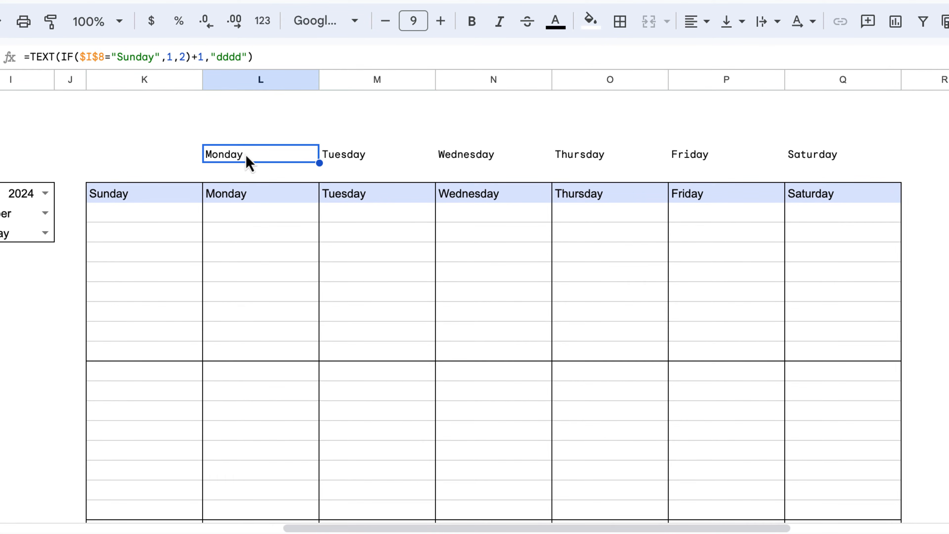
{"action": "left_click", "coordinate": [278, 214]}
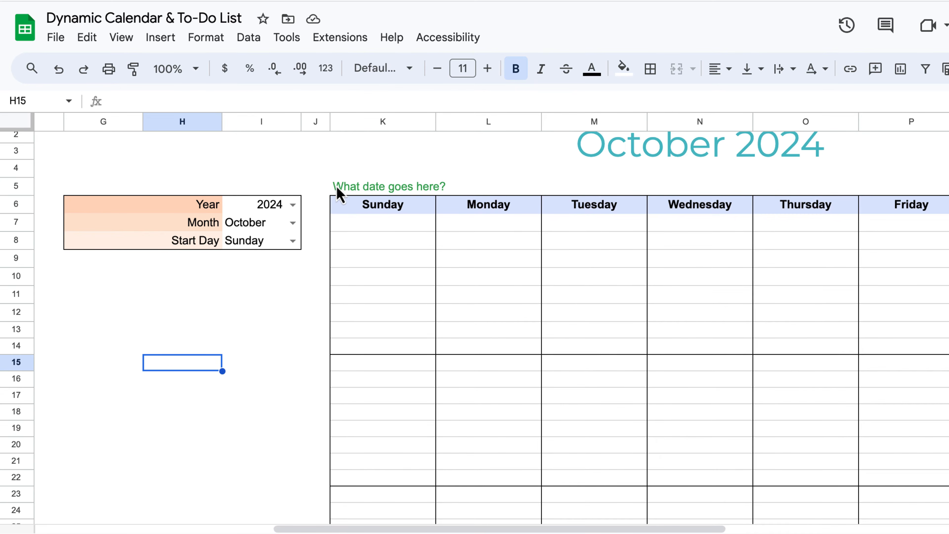
{"action": "left_click", "coordinate": [417, 228]}
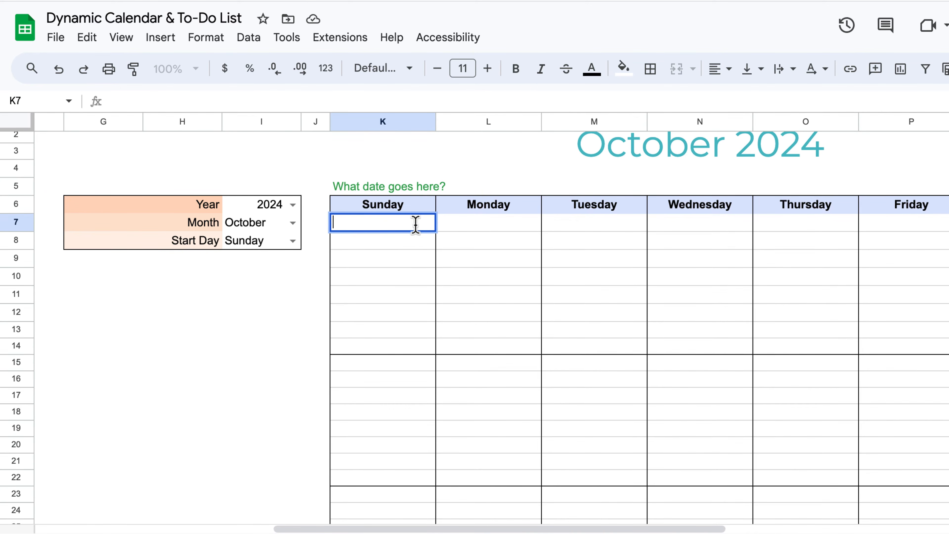
{"action": "left_click", "coordinate": [286, 297]}
{"action": "double_click", "coordinate": [381, 223]}
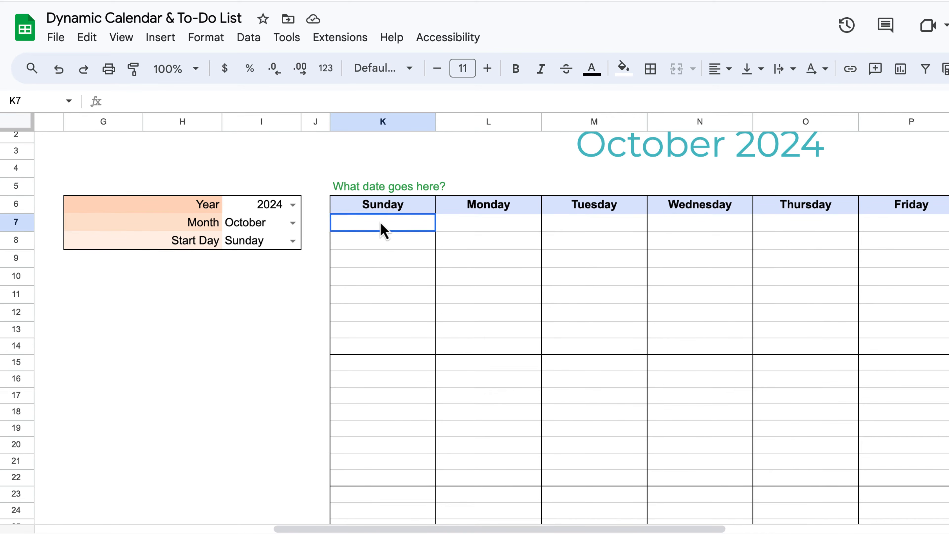
{"action": "left_click", "coordinate": [290, 281]}
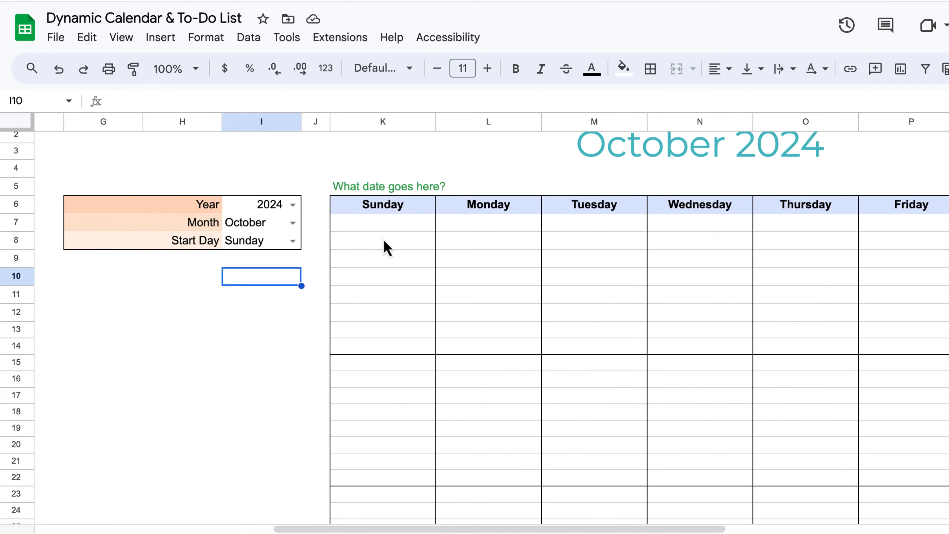
Clear the grid location value for the 1st of the month from merged cell C9:C10.
{"action": "scroll", "coordinate": [489, 278], "scroll_direction": "down", "scroll_amount": 1}
{"action": "scroll", "coordinate": [489, 278], "scroll_direction": "right", "scroll_amount": 4}
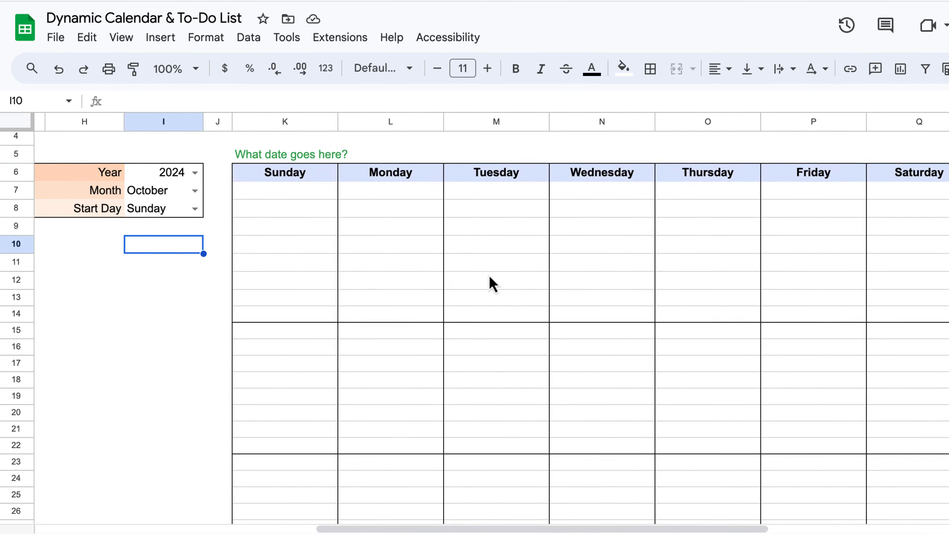
{"action": "scroll", "coordinate": [489, 278], "scroll_direction": "up", "scroll_amount": 1}
{"action": "scroll", "coordinate": [489, 279], "scroll_direction": "left", "scroll_amount": 2}
{"action": "scroll", "coordinate": [490, 281], "scroll_direction": "left", "scroll_amount": 5}
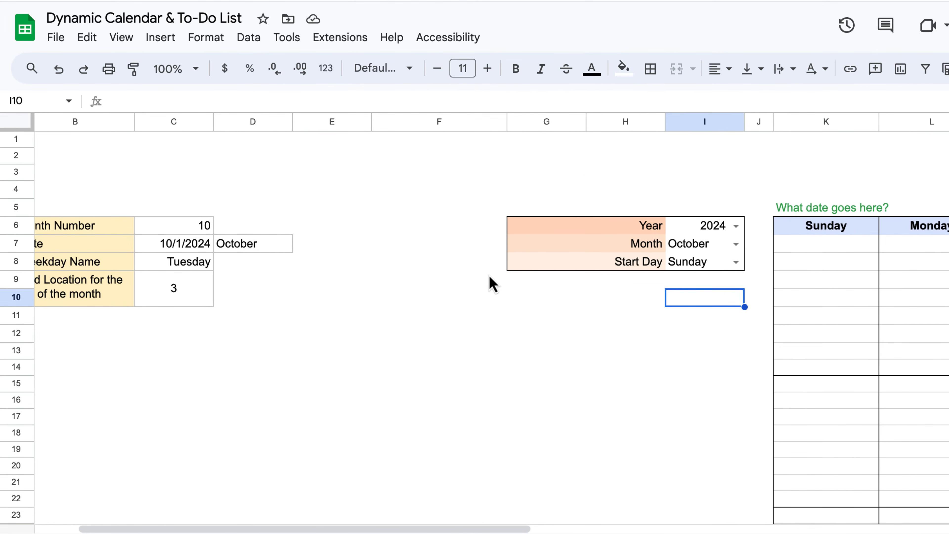
{"action": "left_click", "coordinate": [178, 292]}
{"action": "key", "text": "Delete"}
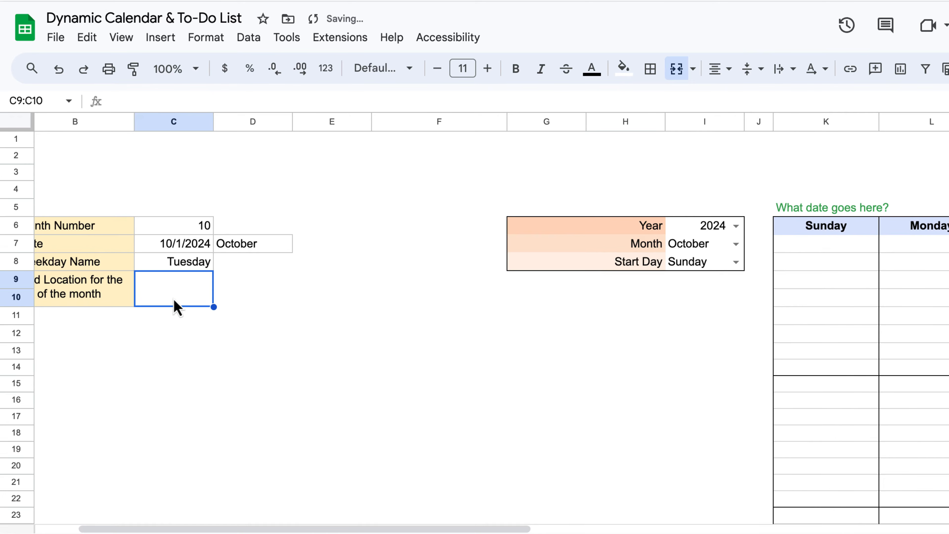
Examine the helper table for month number, date, weekday name and grid location alongside the calendar grid.
{"action": "scroll", "coordinate": [175, 297], "scroll_direction": "left", "scroll_amount": 3}
{"action": "scroll", "coordinate": [174, 299], "scroll_direction": "right", "scroll_amount": 2}
{"action": "scroll", "coordinate": [175, 299], "scroll_direction": "down", "scroll_amount": 1}
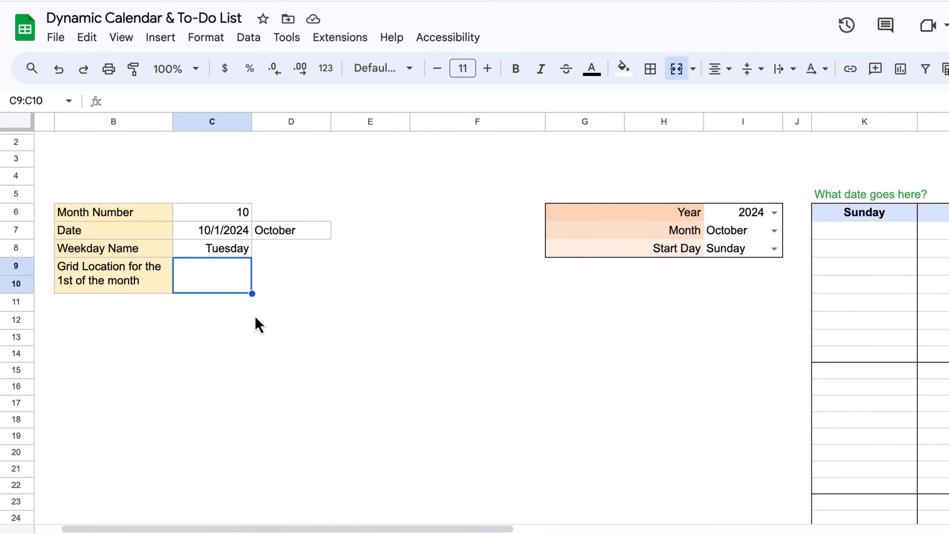
{"action": "scroll", "coordinate": [257, 325], "scroll_direction": "right", "scroll_amount": 15}
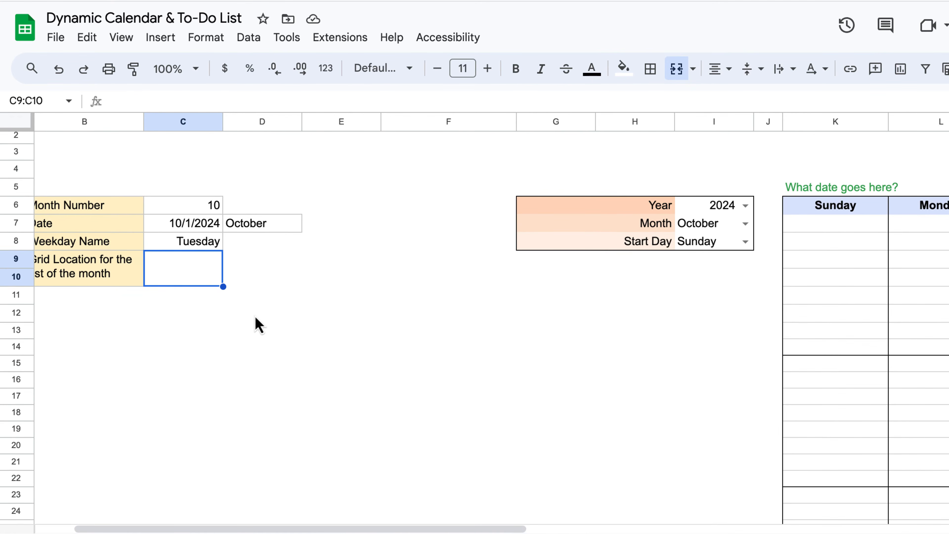
{"action": "scroll", "coordinate": [258, 325], "scroll_direction": "right", "scroll_amount": 1}
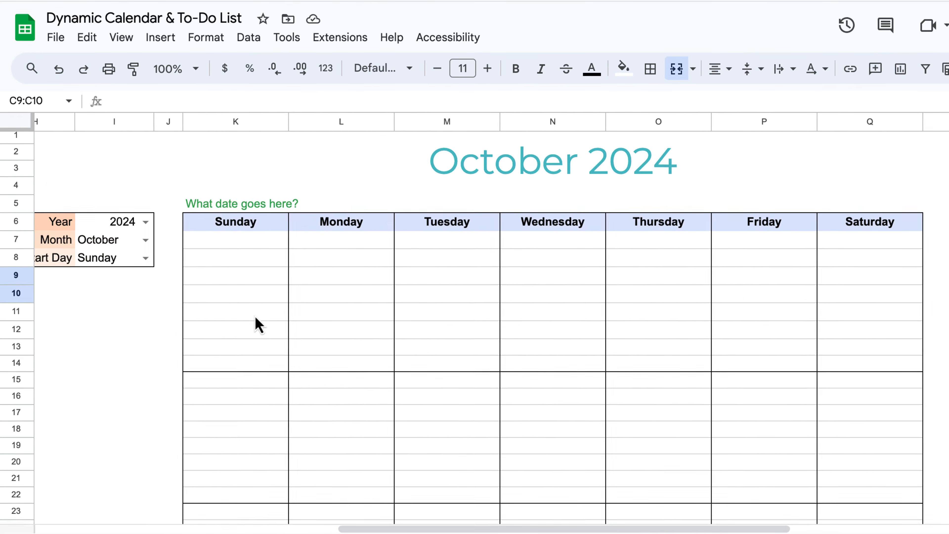
{"action": "scroll", "coordinate": [258, 325], "scroll_direction": "left", "scroll_amount": 10}
{"action": "scroll", "coordinate": [257, 326], "scroll_direction": "left", "scroll_amount": 6}
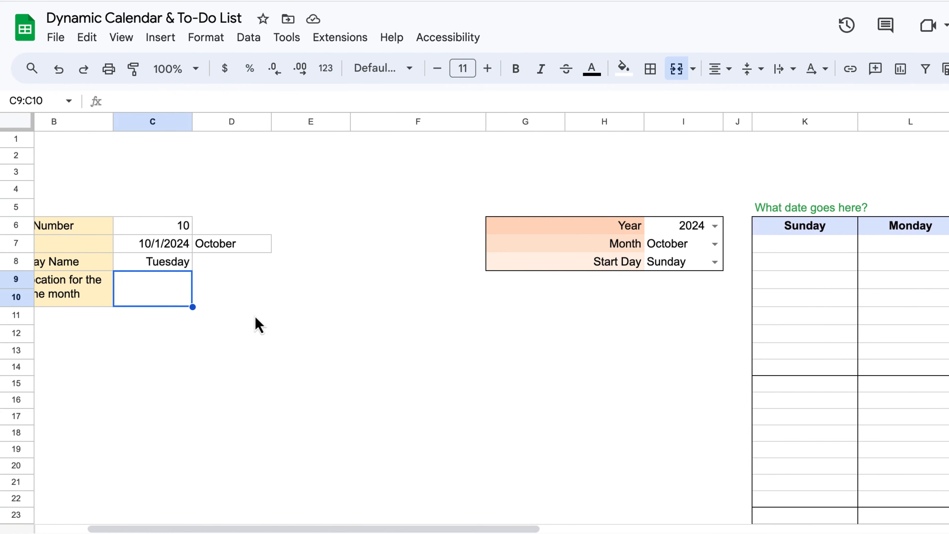
{"action": "scroll", "coordinate": [204, 297], "scroll_direction": "right", "scroll_amount": 1}
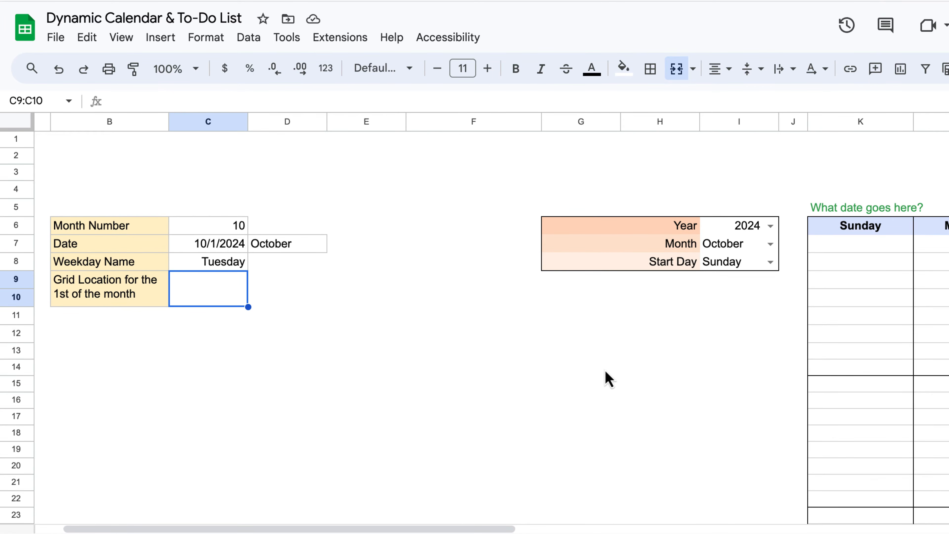
Clear the "What date goes here?" note from cell K5 above the Sunday header.
{"action": "scroll", "coordinate": [605, 377], "scroll_direction": "right", "scroll_amount": 8}
{"action": "scroll", "coordinate": [606, 377], "scroll_direction": "right", "scroll_amount": 5}
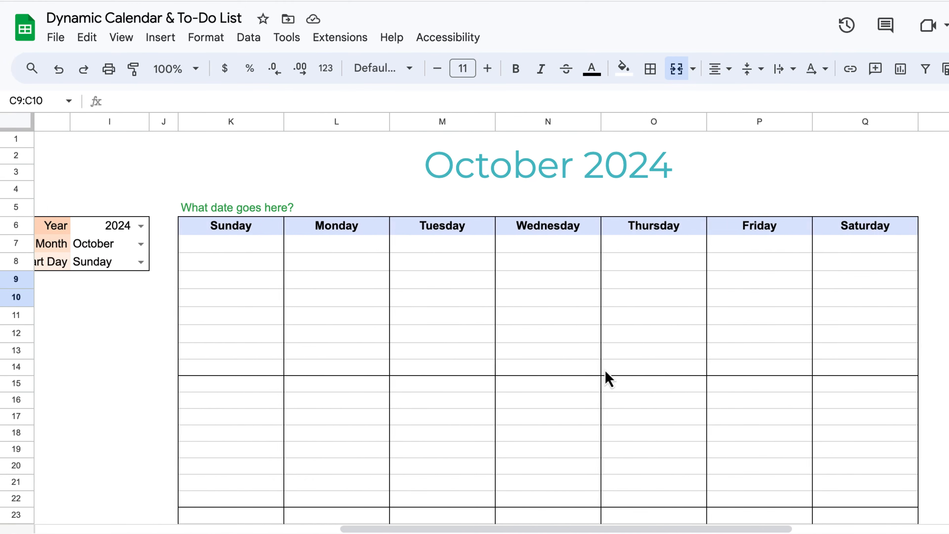
{"action": "left_click", "coordinate": [225, 211]}
{"action": "key", "text": "Delete"}
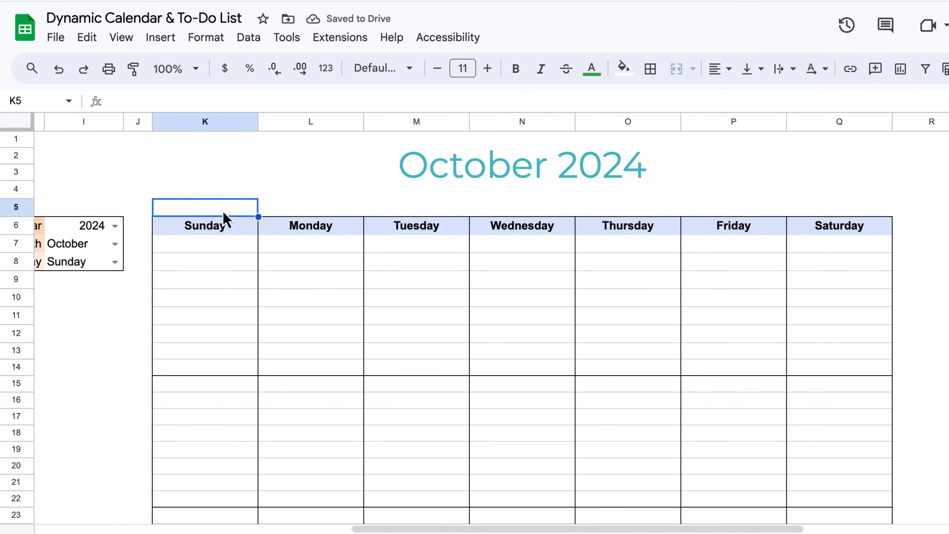
Number the seven weekday columns 1 through 7 in cells K5 to Q5, directly above the Sunday to Saturday headers.
{"action": "type", "text": "1"}
{"action": "key", "text": "Tab"}
{"action": "type", "text": "2"}
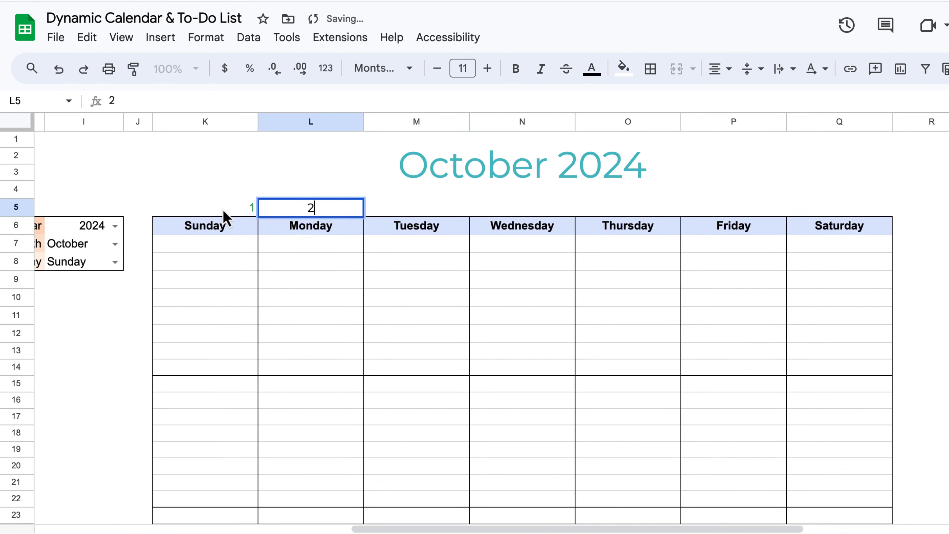
{"action": "key", "text": "Tab"}
{"action": "type", "text": "3"}
{"action": "key", "text": "Tab"}
{"action": "type", "text": "4"}
{"action": "key", "text": "Tab"}
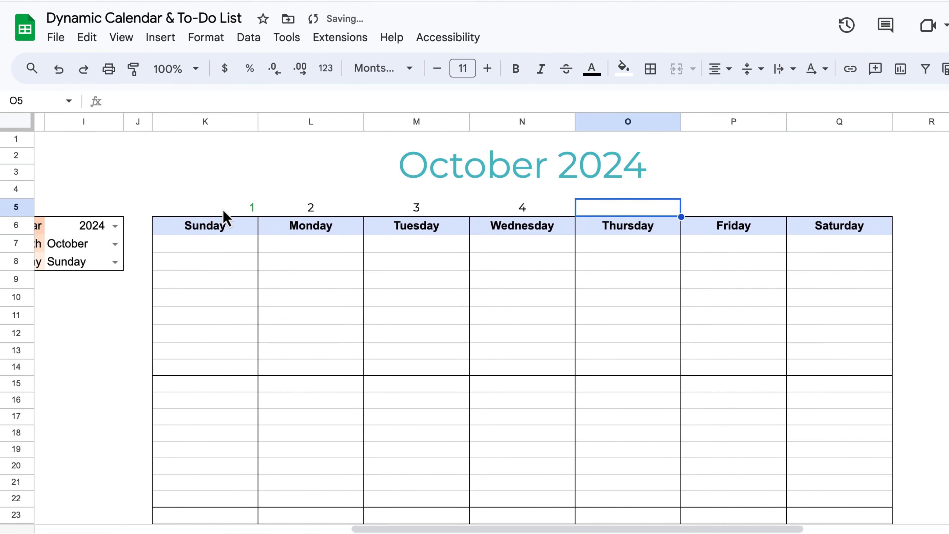
{"action": "type", "text": "5\t6"}
{"action": "key", "text": "Tab"}
{"action": "type", "text": "7"}
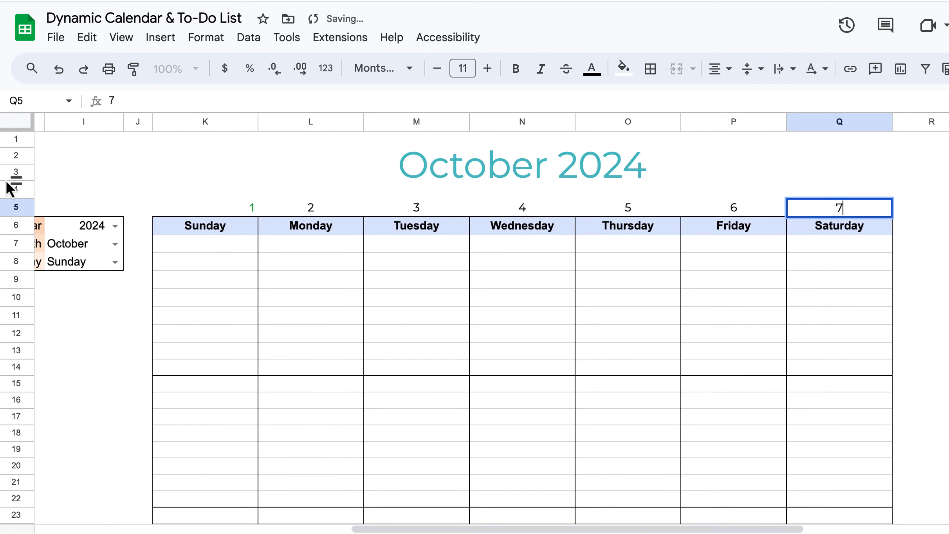
Make the number in K5 black and center the helper numbers across K5:Q5 horizontally.
{"action": "left_click", "coordinate": [186, 210]}
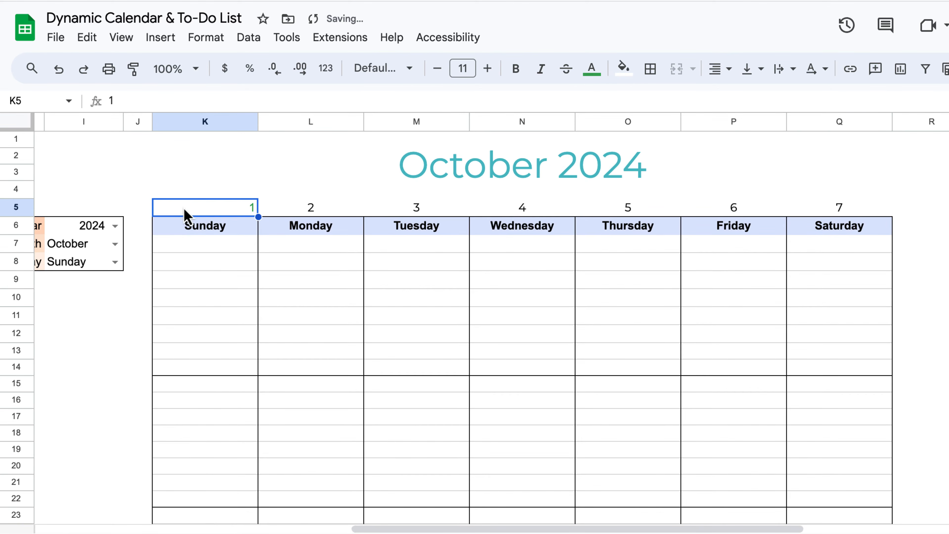
{"action": "left_click", "coordinate": [588, 84]}
{"action": "left_click", "coordinate": [595, 122]}
{"action": "left_click_drag", "start_coordinate": [244, 211], "coordinate": [828, 217]}
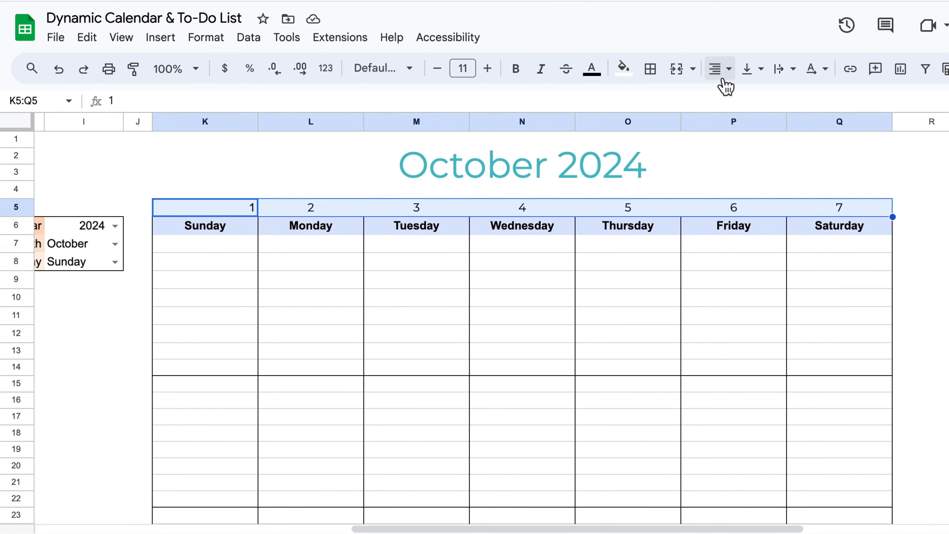
{"action": "left_click", "coordinate": [728, 72]}
{"action": "left_click", "coordinate": [745, 103]}
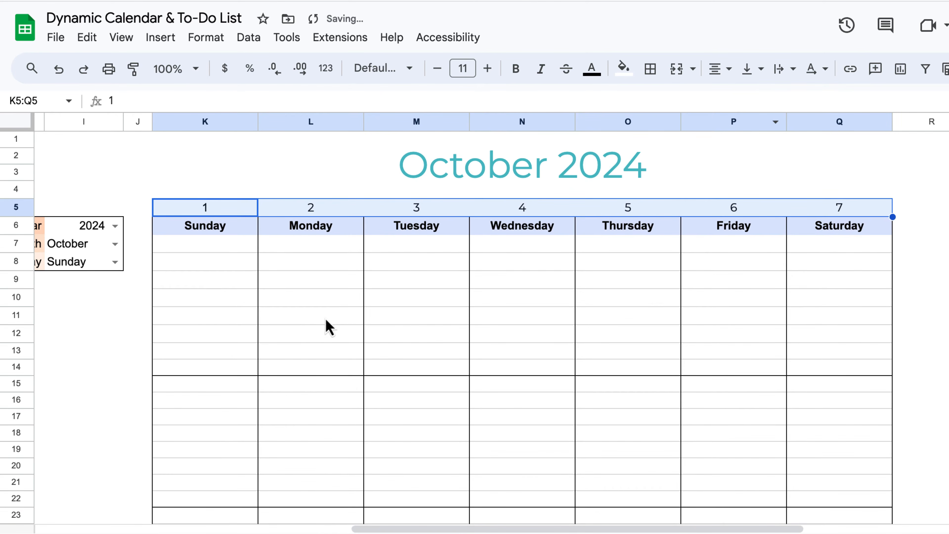
Examine the position numbers in row 5 and the weekday heading formula in K6 against the calendar columns beneath them.
{"action": "left_click", "coordinate": [113, 402]}
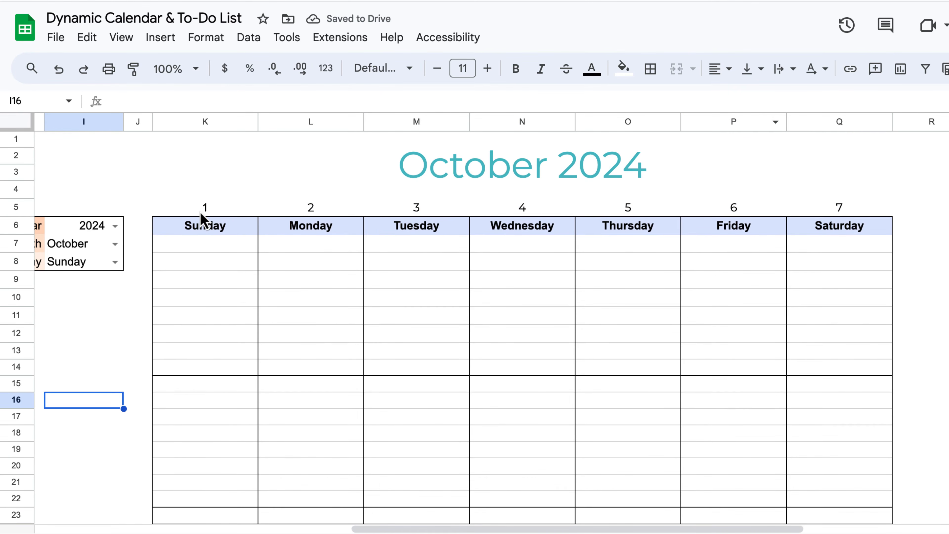
{"action": "left_click", "coordinate": [185, 227]}
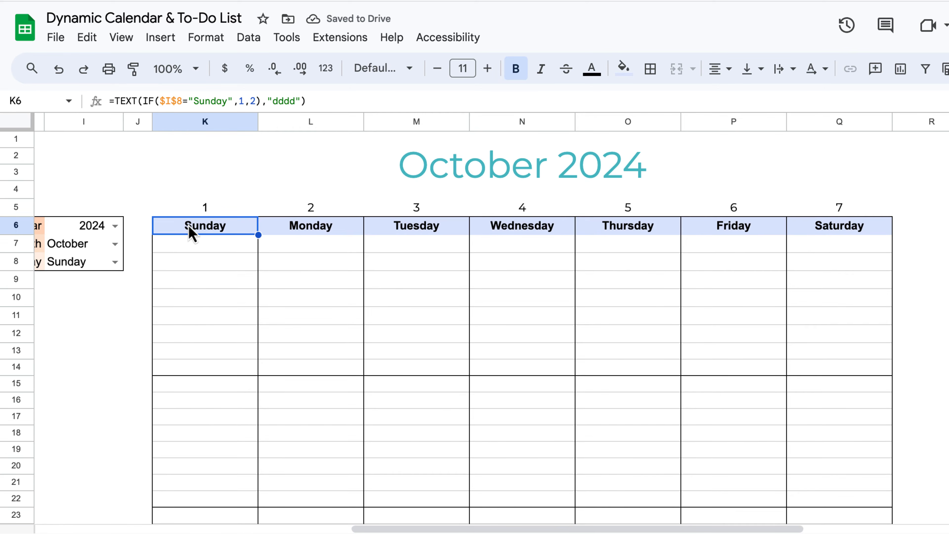
{"action": "left_click", "coordinate": [208, 213]}
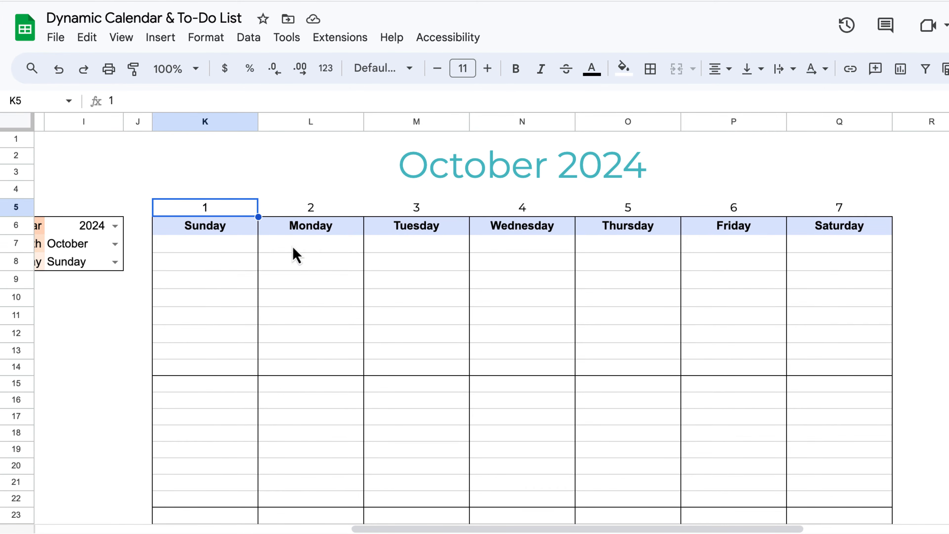
{"action": "left_click", "coordinate": [307, 213]}
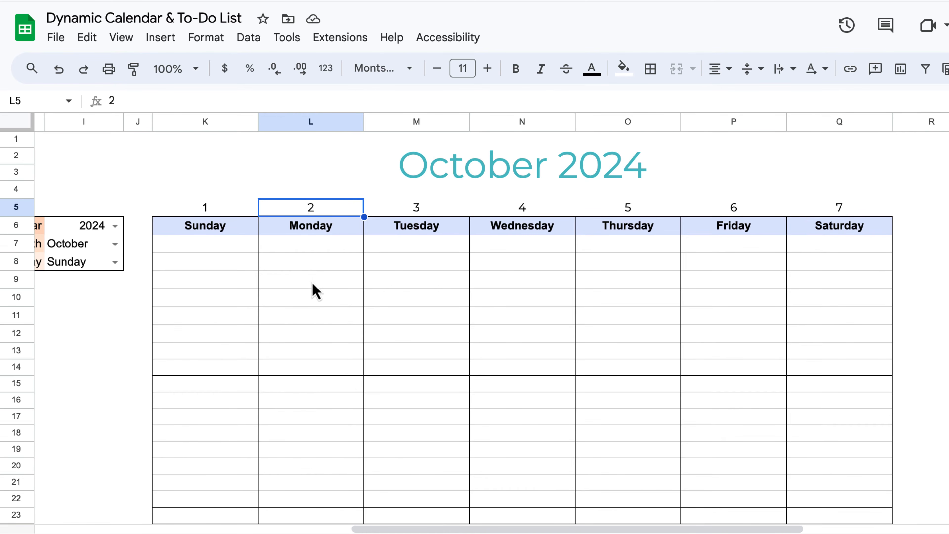
{"action": "left_click", "coordinate": [223, 211]}
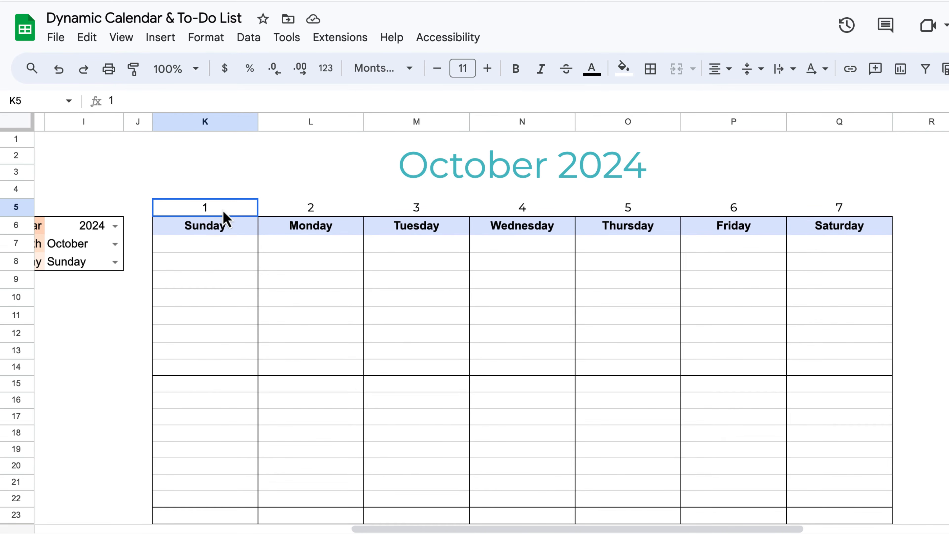
{"action": "left_click", "coordinate": [310, 210]}
{"action": "left_click", "coordinate": [390, 212]}
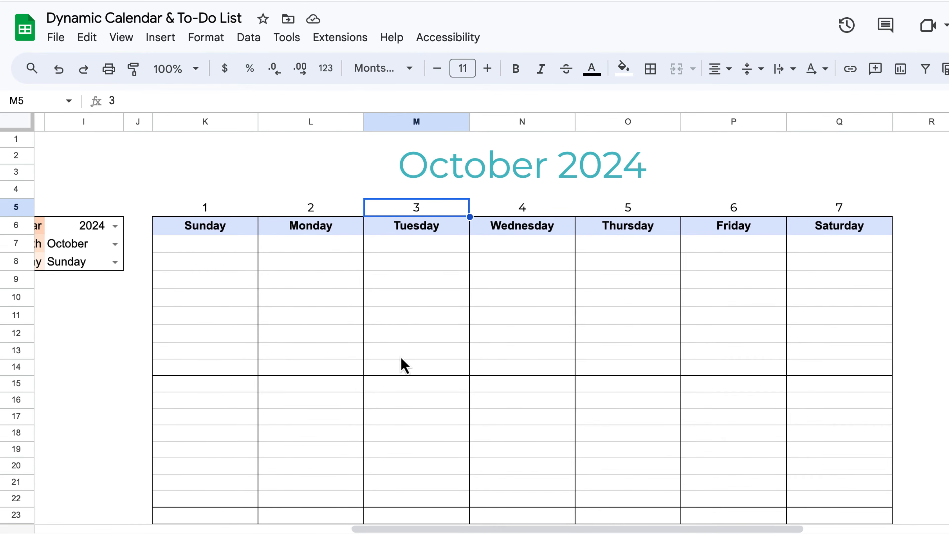
{"action": "left_click_drag", "start_coordinate": [413, 258], "coordinate": [411, 354]}
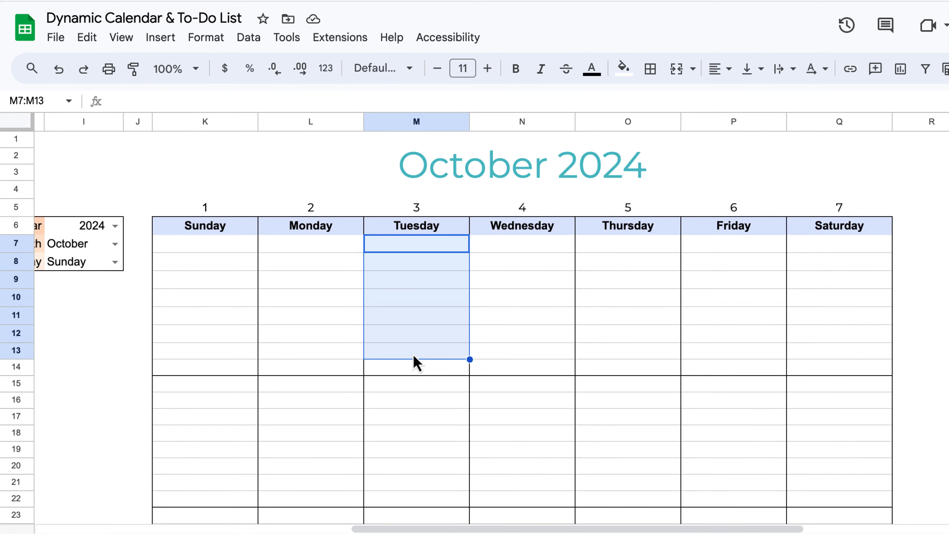
{"action": "left_click_drag", "start_coordinate": [519, 250], "coordinate": [528, 373]}
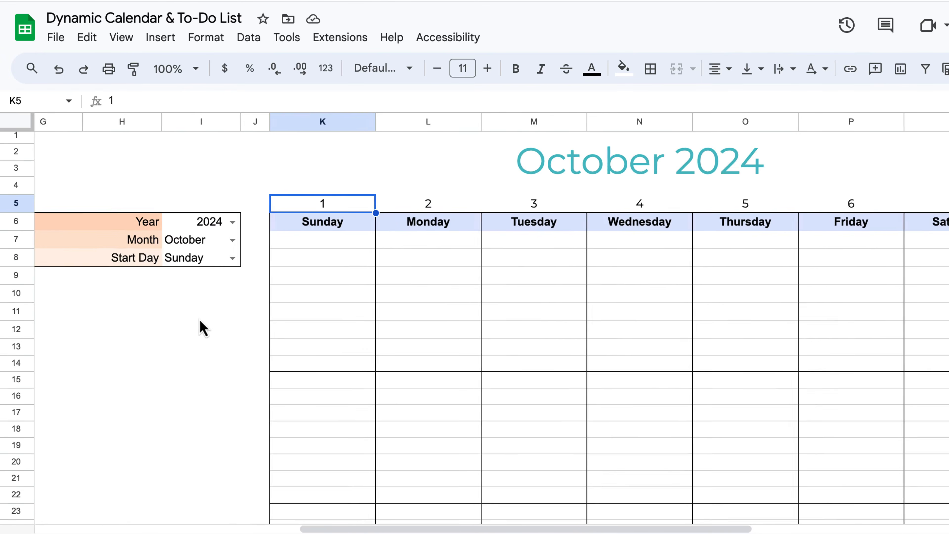
Compare the helper table of month number, date, weekday name and grid location with the calendar's numbered weekday columns.
{"action": "scroll", "coordinate": [202, 327], "scroll_direction": "left", "scroll_amount": 10}
{"action": "scroll", "coordinate": [202, 326], "scroll_direction": "left", "scroll_amount": 5}
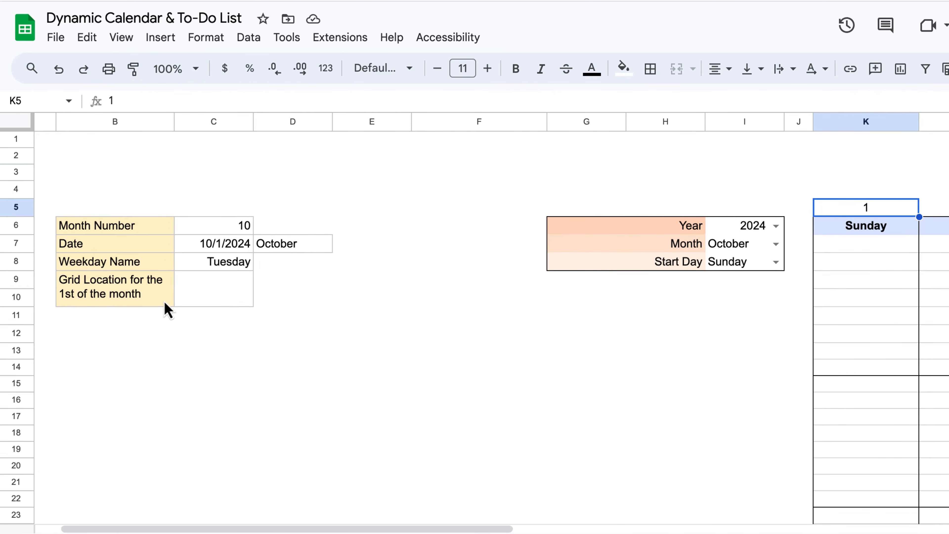
{"action": "scroll", "coordinate": [176, 303], "scroll_direction": "right", "scroll_amount": 2}
{"action": "scroll", "coordinate": [177, 303], "scroll_direction": "down", "scroll_amount": 1}
{"action": "scroll", "coordinate": [177, 304], "scroll_direction": "up", "scroll_amount": 1}
{"action": "scroll", "coordinate": [176, 303], "scroll_direction": "left", "scroll_amount": 1}
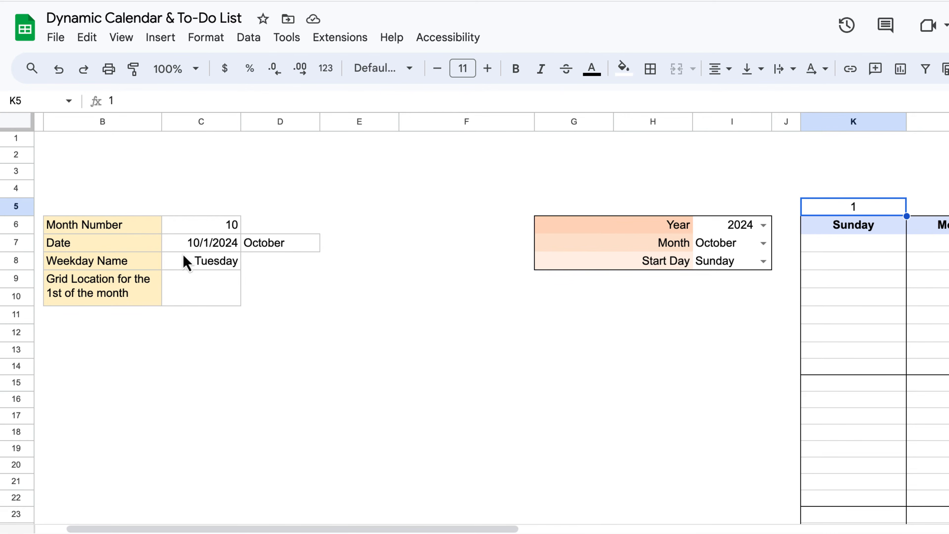
{"action": "scroll", "coordinate": [190, 248], "scroll_direction": "down", "scroll_amount": 1}
{"action": "scroll", "coordinate": [191, 248], "scroll_direction": "right", "scroll_amount": 1}
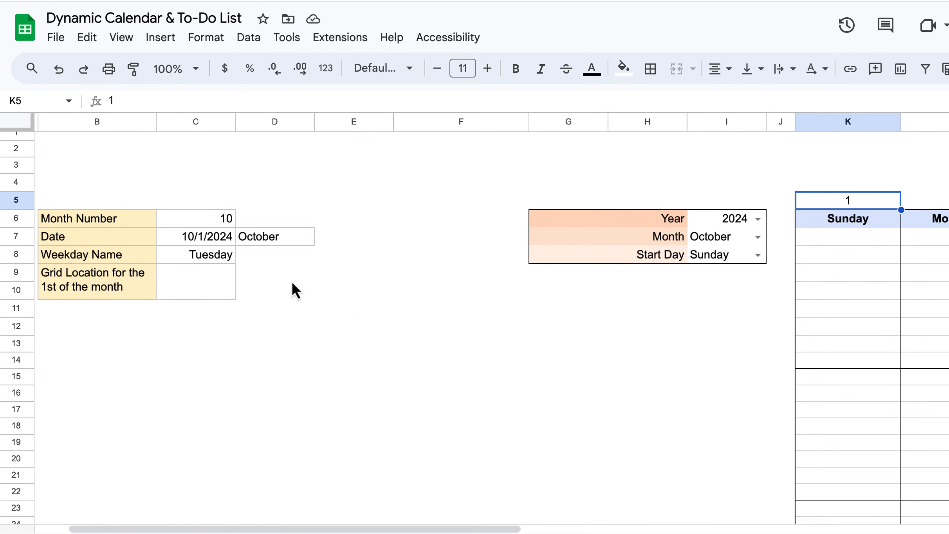
{"action": "scroll", "coordinate": [368, 334], "scroll_direction": "right", "scroll_amount": 10}
{"action": "scroll", "coordinate": [368, 334], "scroll_direction": "up", "scroll_amount": 1}
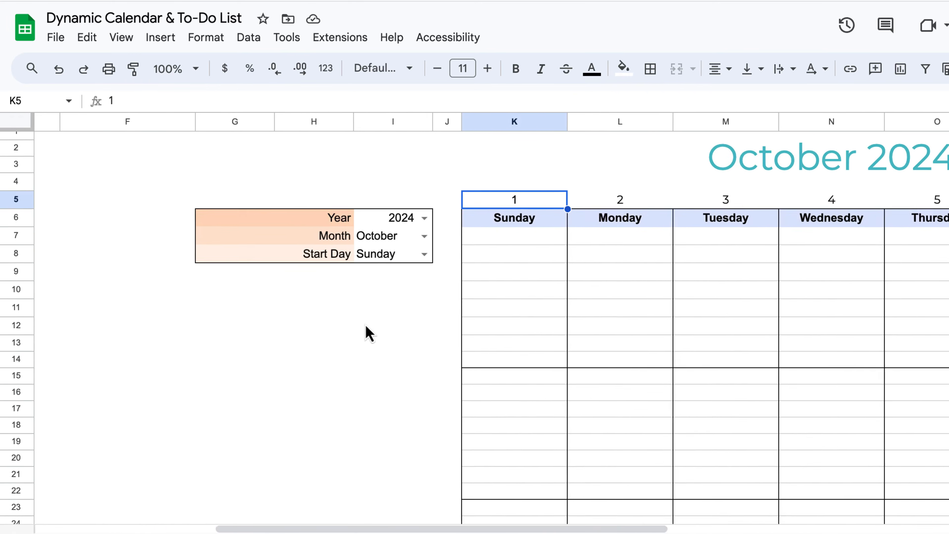
{"action": "scroll", "coordinate": [368, 334], "scroll_direction": "down", "scroll_amount": 1}
{"action": "scroll", "coordinate": [368, 333], "scroll_direction": "right", "scroll_amount": 5}
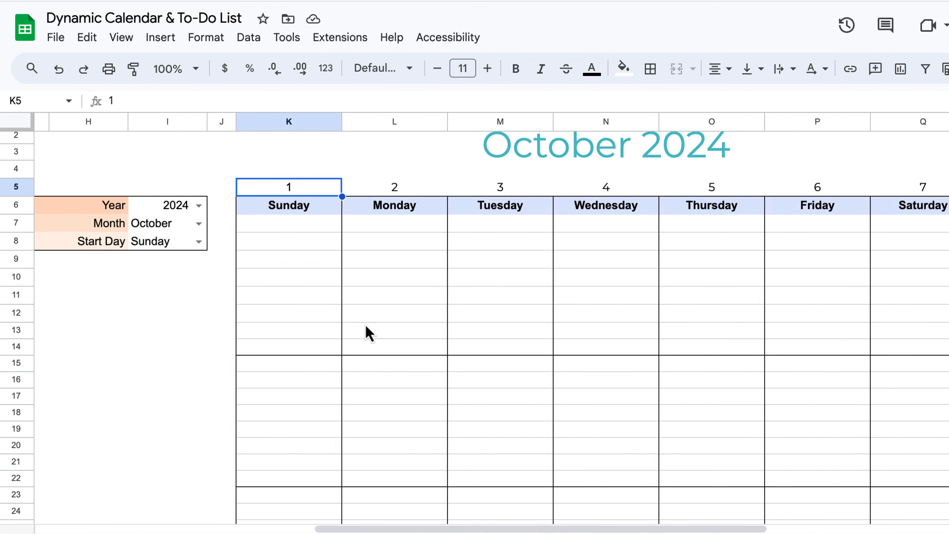
{"action": "scroll", "coordinate": [367, 334], "scroll_direction": "right", "scroll_amount": 2}
{"action": "scroll", "coordinate": [368, 333], "scroll_direction": "up", "scroll_amount": 1}
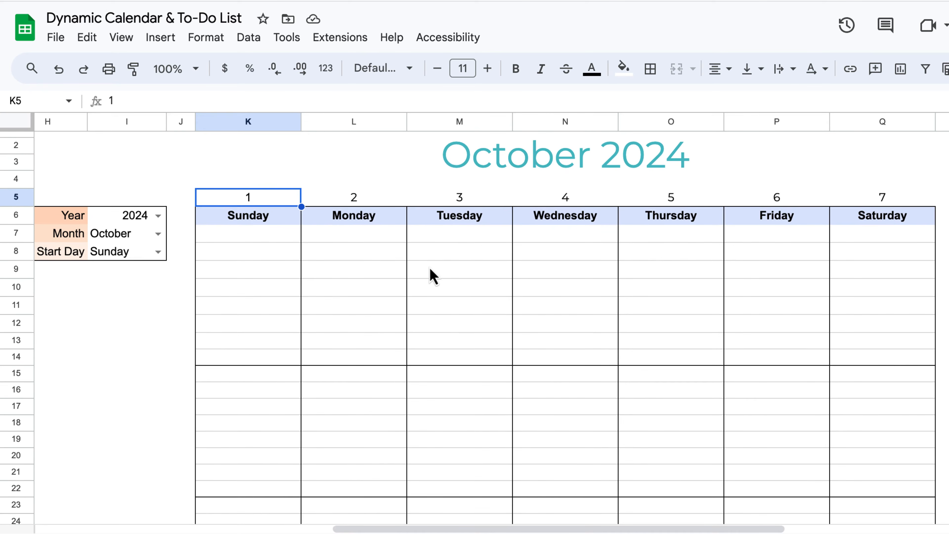
{"action": "scroll", "coordinate": [430, 268], "scroll_direction": "up", "scroll_amount": 1}
{"action": "scroll", "coordinate": [430, 267], "scroll_direction": "left", "scroll_amount": 7}
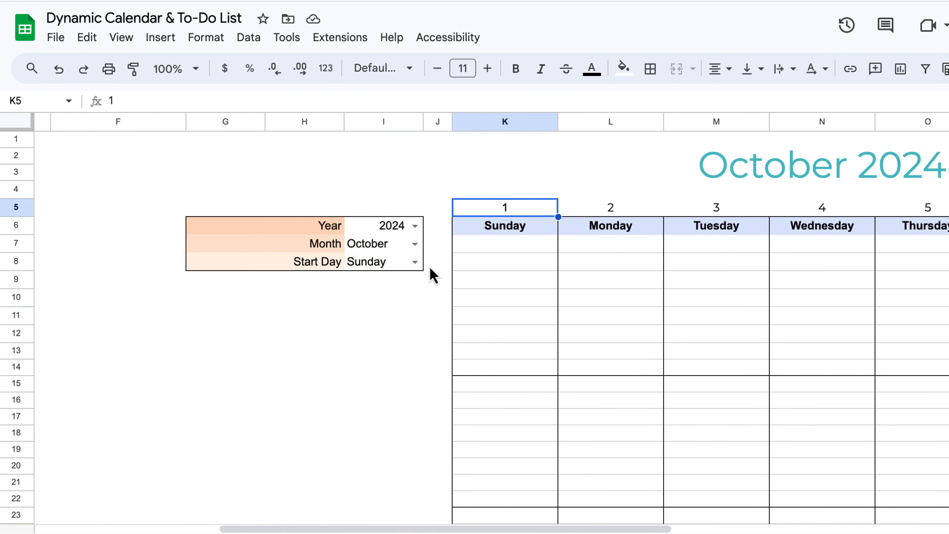
{"action": "scroll", "coordinate": [429, 267], "scroll_direction": "right", "scroll_amount": 7}
Test the Start Day setting by choosing Monday and returning it to Sunday.
{"action": "left_click", "coordinate": [163, 351]}
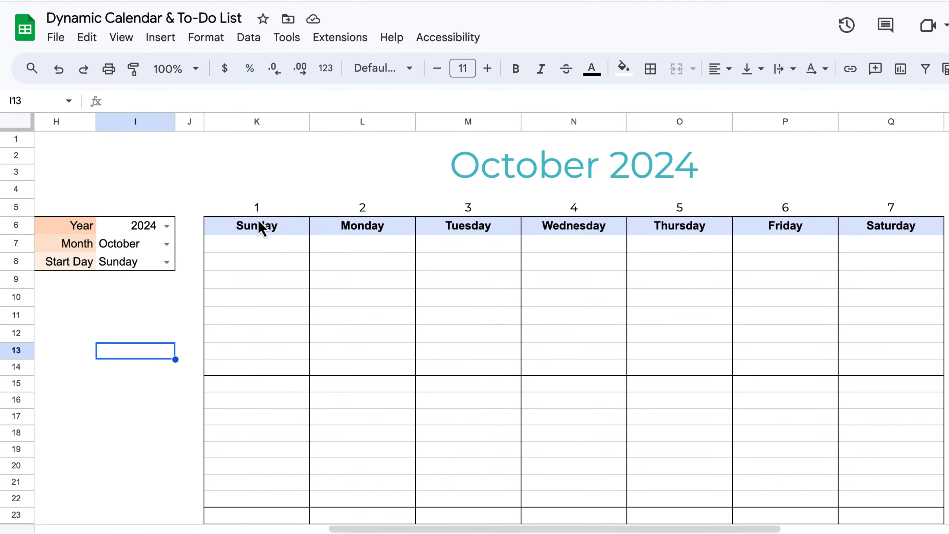
{"action": "left_click", "coordinate": [166, 263]}
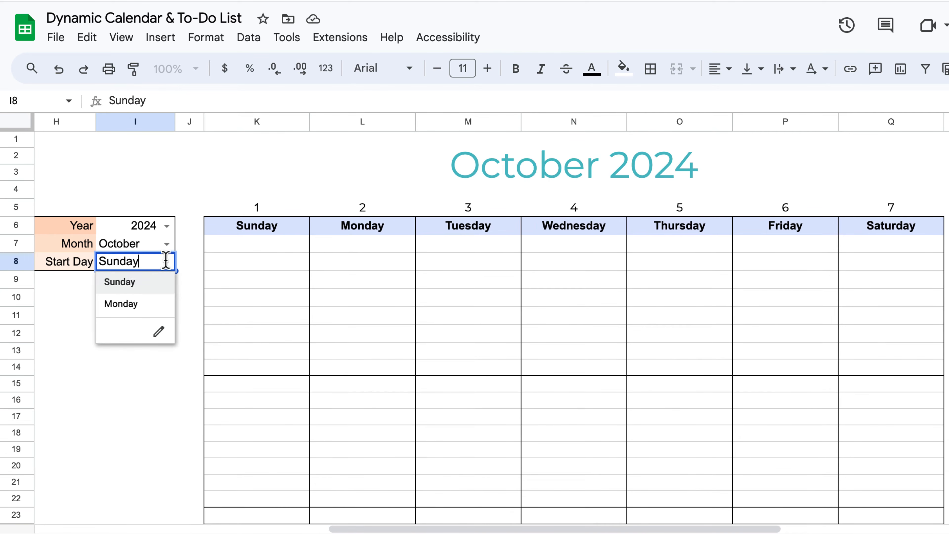
{"action": "left_click", "coordinate": [141, 309]}
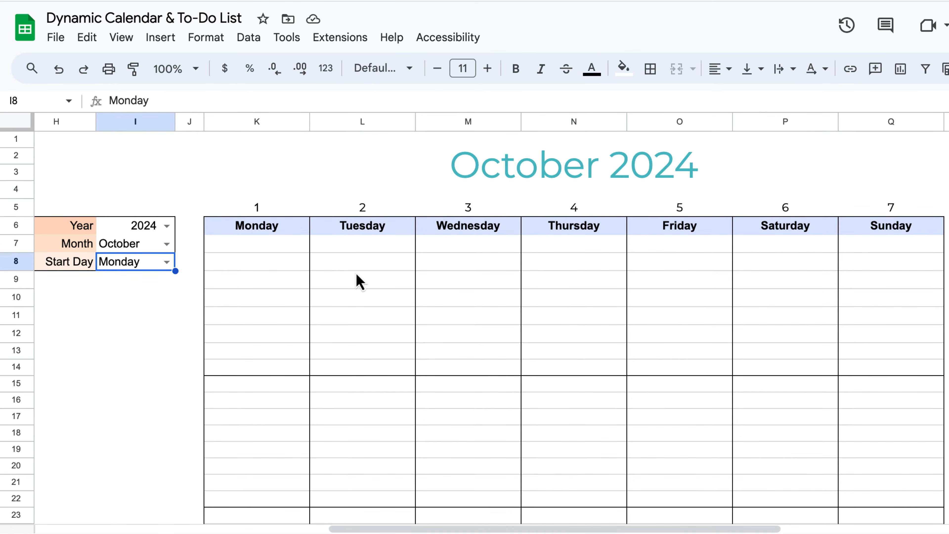
{"action": "left_click", "coordinate": [166, 262]}
{"action": "left_click", "coordinate": [147, 289]}
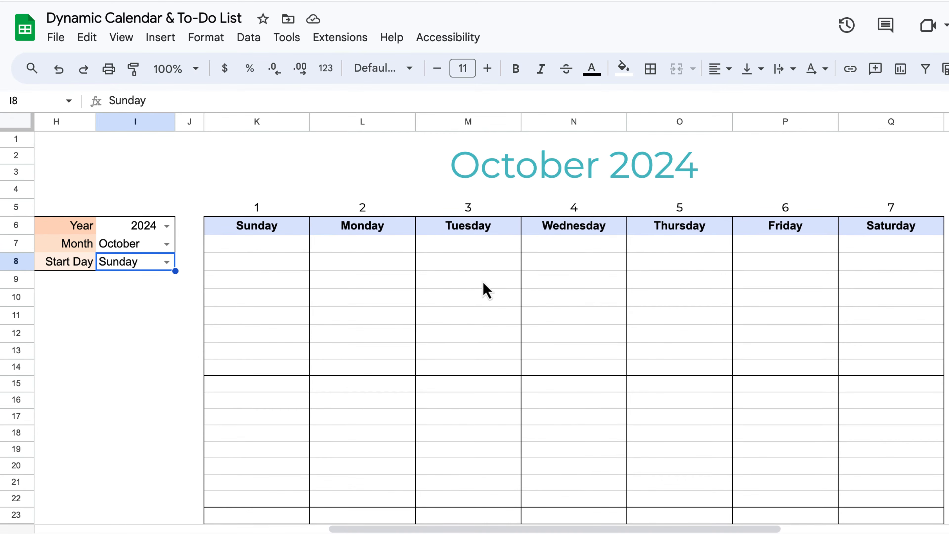
Begin a WEEKDAY formula in the cell for the grid location of the 1st of the month, using C7 as the date.
{"action": "scroll", "coordinate": [349, 265], "scroll_direction": "left", "scroll_amount": 5}
{"action": "scroll", "coordinate": [347, 274], "scroll_direction": "left", "scroll_amount": 10}
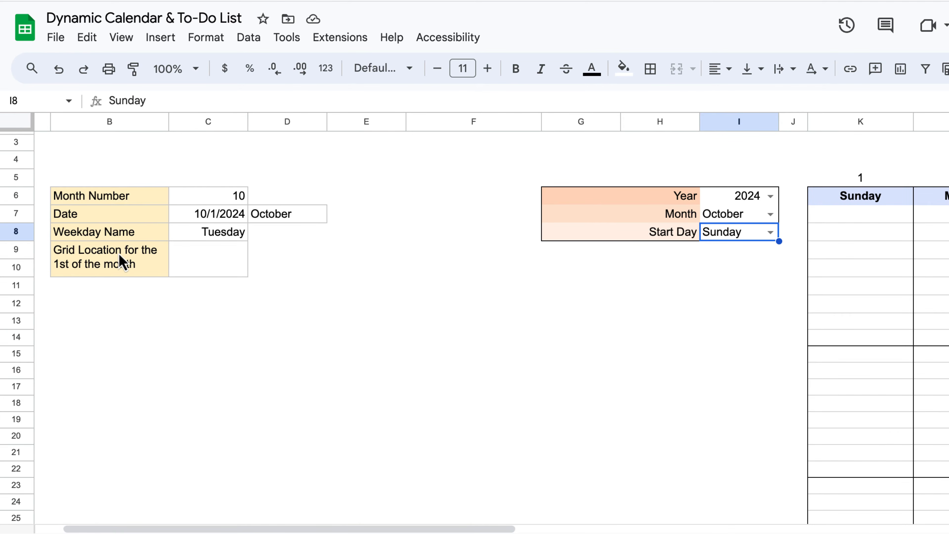
{"action": "left_click", "coordinate": [195, 264]}
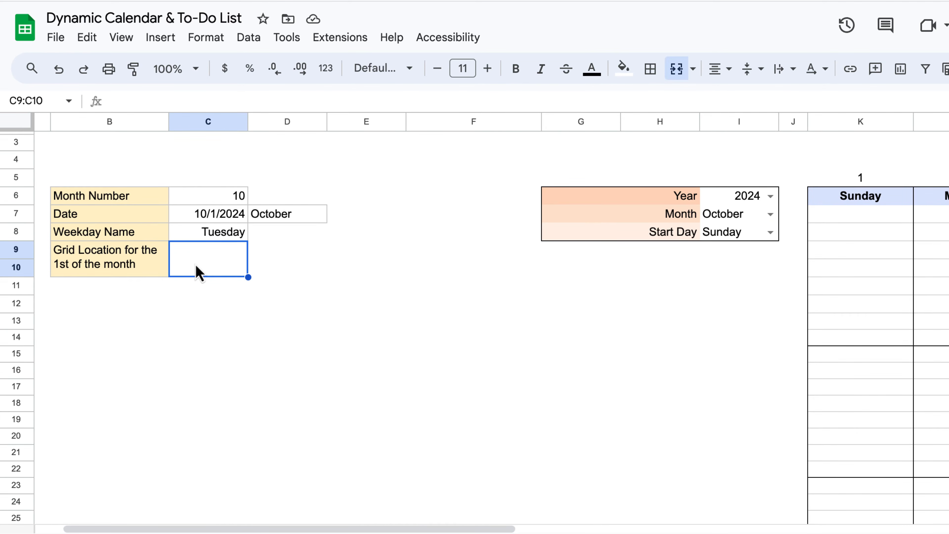
{"action": "type", "text": "="}
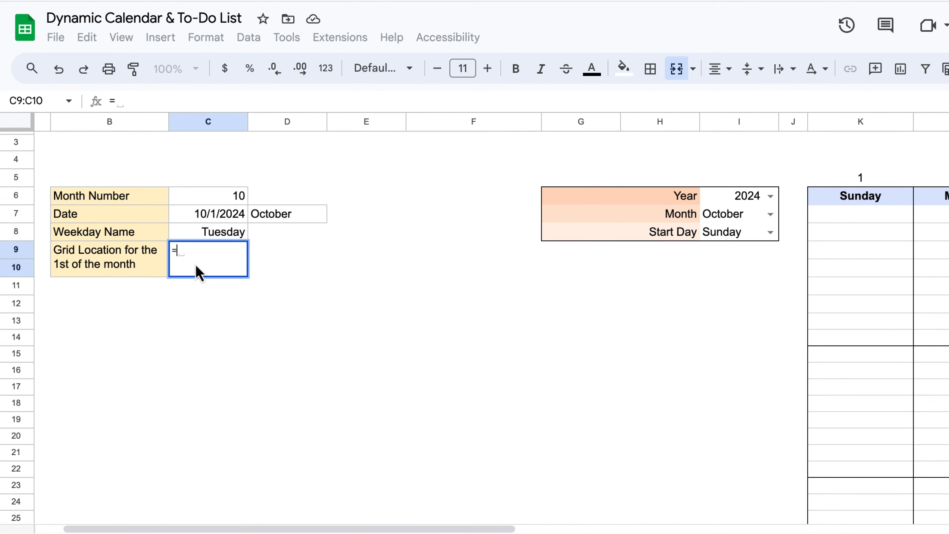
{"action": "type", "text": "wee"}
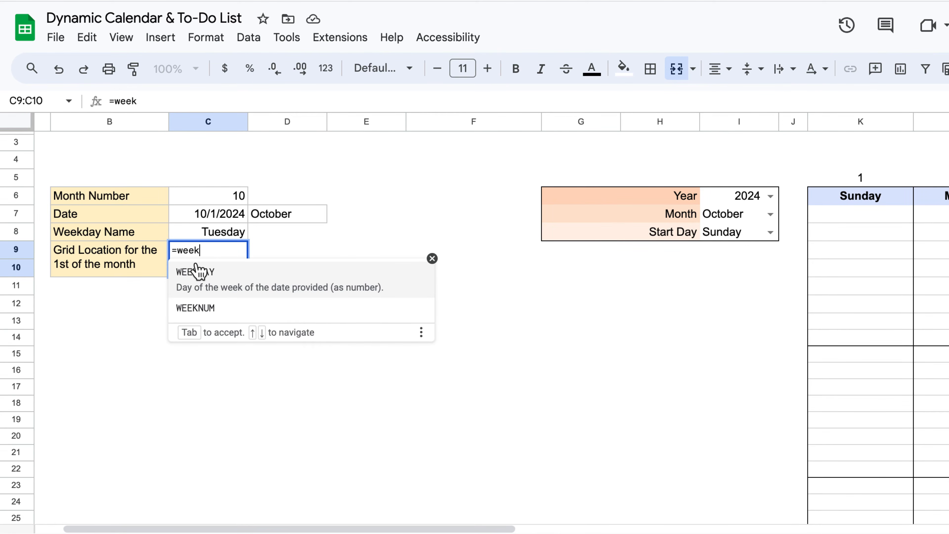
{"action": "type", "text": "k"}
{"action": "key", "text": "Tab"}
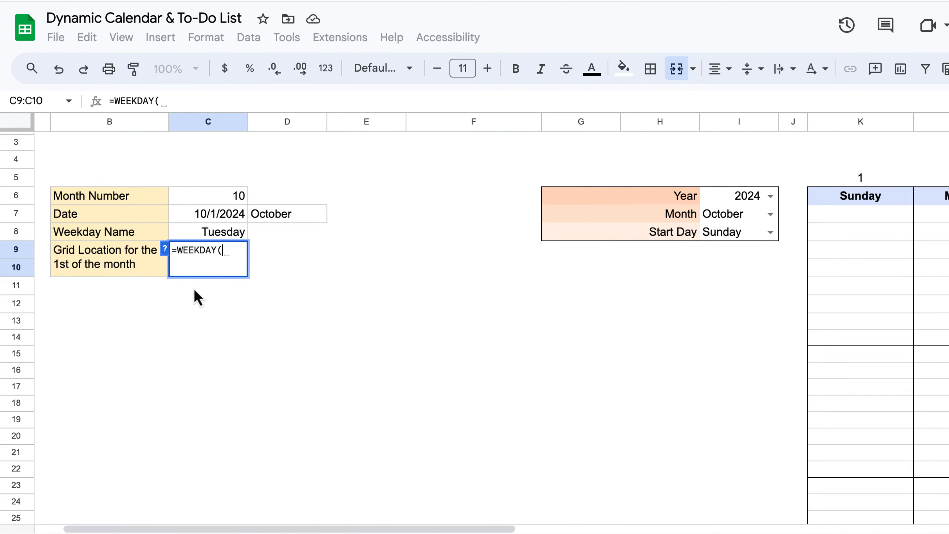
{"action": "left_click", "coordinate": [165, 252]}
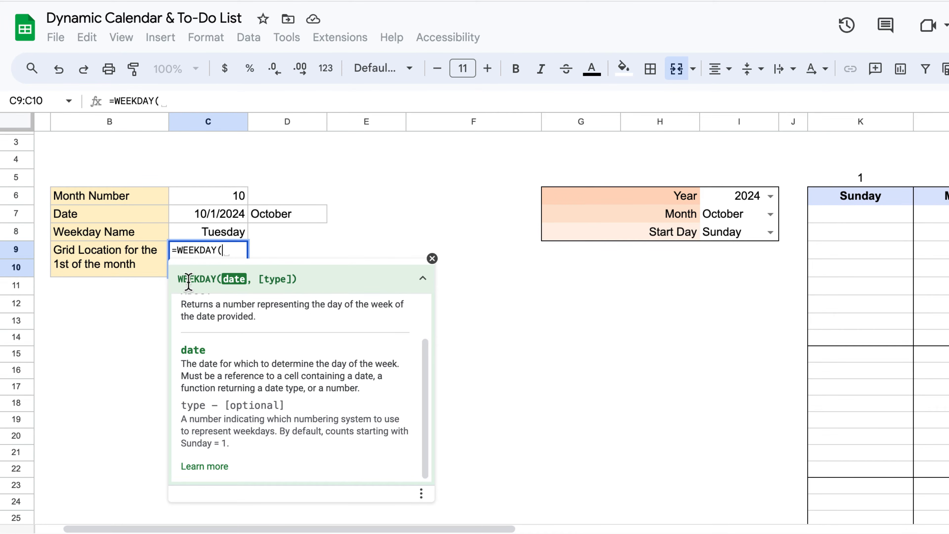
{"action": "left_click", "coordinate": [221, 215]}
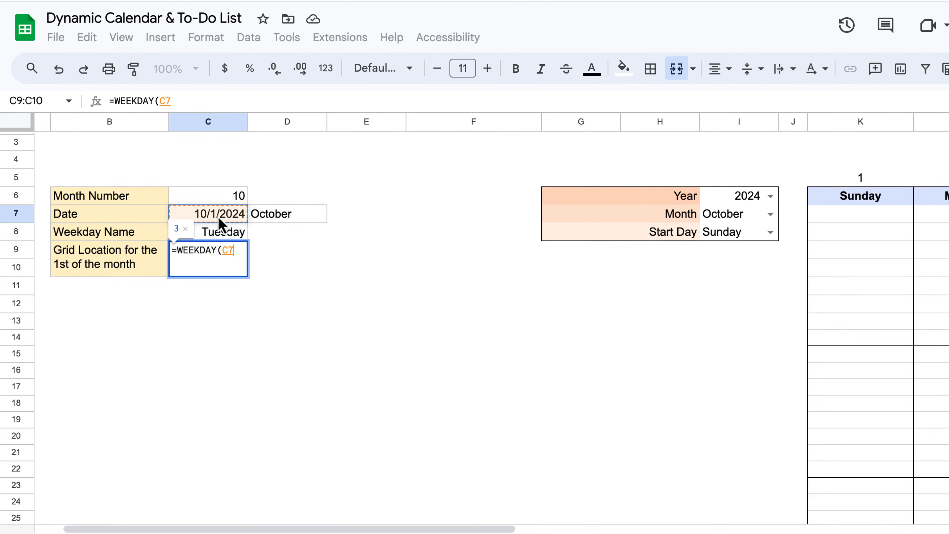
{"action": "type", "text": ","}
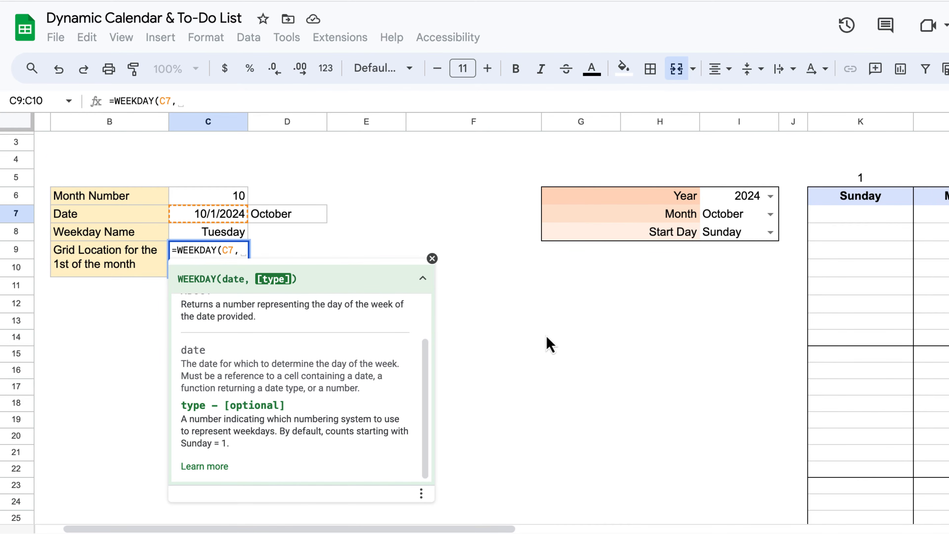
Examine the Type 1 Sunday-start and Type 2 Monday-start reference lists for the WEEKDAY numbering, and return to the helper table.
{"action": "scroll", "coordinate": [578, 373], "scroll_direction": "right", "scroll_amount": 10}
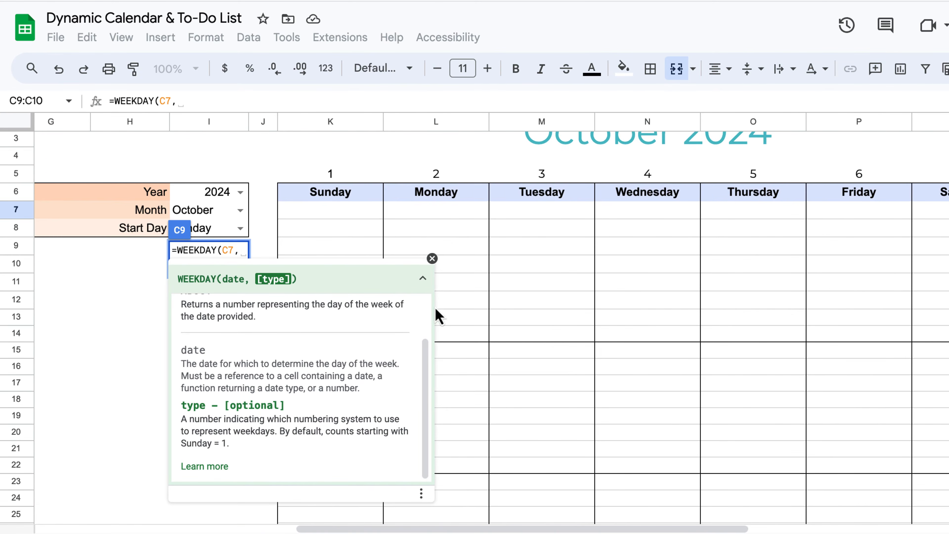
{"action": "scroll", "coordinate": [513, 307], "scroll_direction": "right", "scroll_amount": 6}
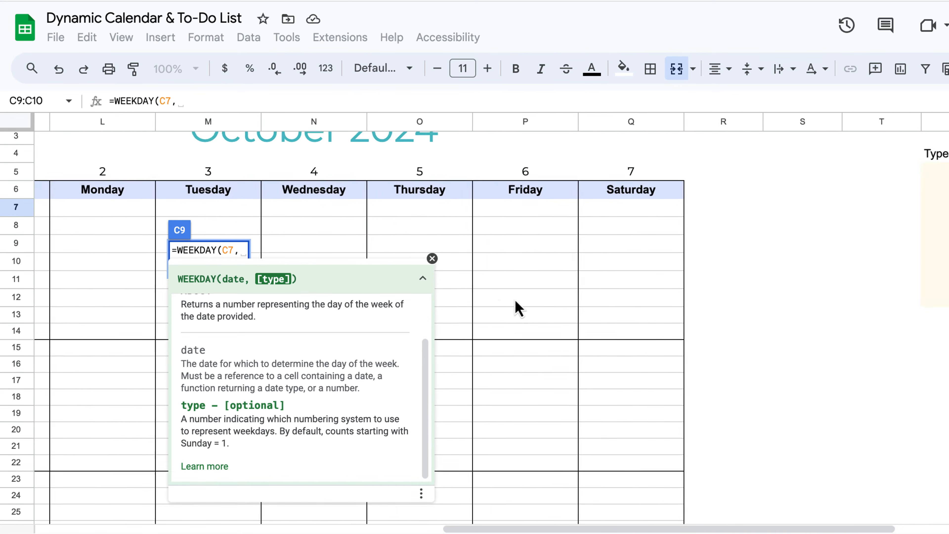
{"action": "scroll", "coordinate": [515, 302], "scroll_direction": "right", "scroll_amount": 4}
{"action": "scroll", "coordinate": [516, 295], "scroll_direction": "up", "scroll_amount": 2}
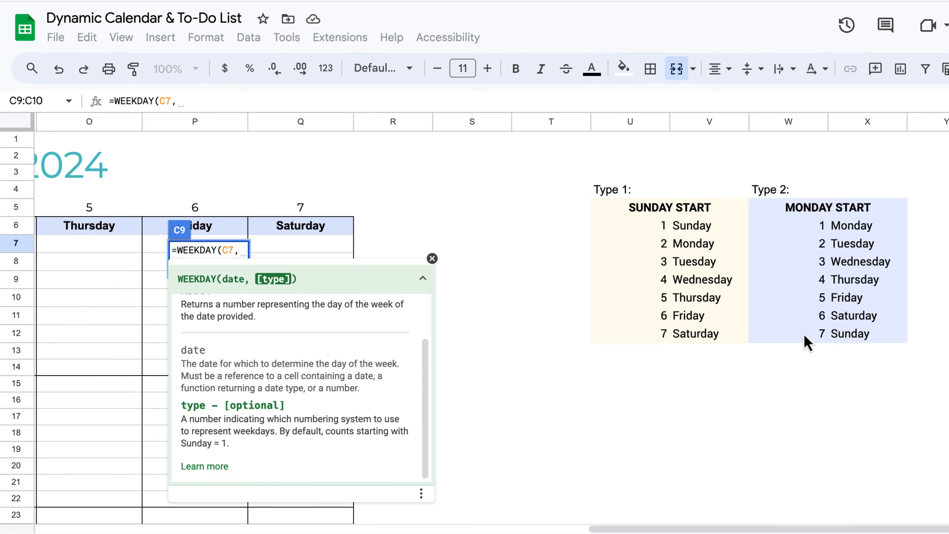
{"action": "scroll", "coordinate": [807, 342], "scroll_direction": "left", "scroll_amount": 15}
{"action": "scroll", "coordinate": [807, 342], "scroll_direction": "down", "scroll_amount": 2}
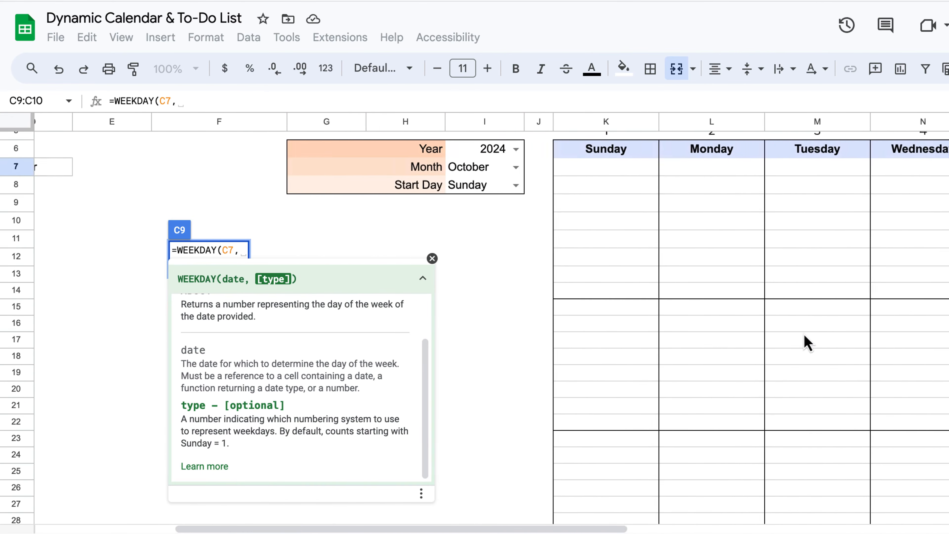
{"action": "scroll", "coordinate": [807, 341], "scroll_direction": "left", "scroll_amount": 6}
{"action": "scroll", "coordinate": [807, 342], "scroll_direction": "up", "scroll_amount": 1}
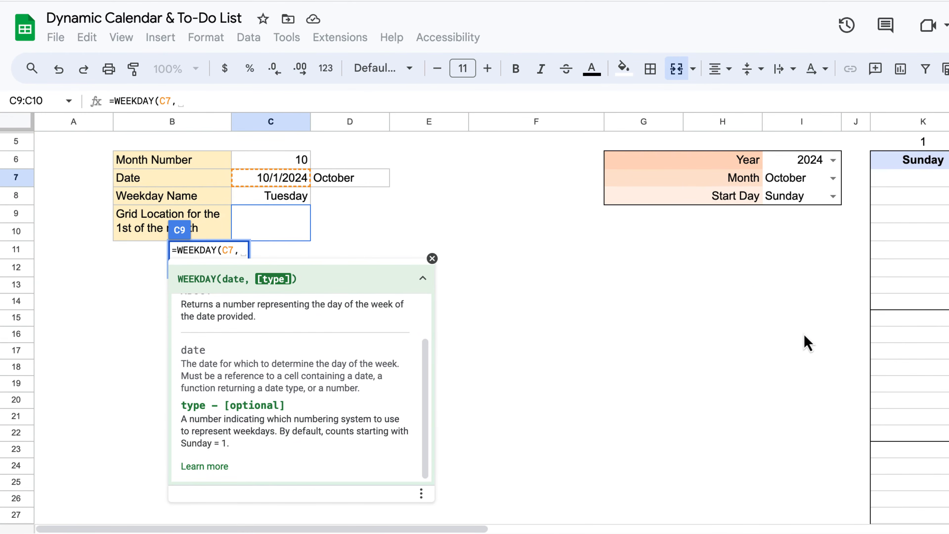
{"action": "scroll", "coordinate": [807, 342], "scroll_direction": "up", "scroll_amount": 1}
{"action": "scroll", "coordinate": [807, 342], "scroll_direction": "up", "scroll_amount": 1}
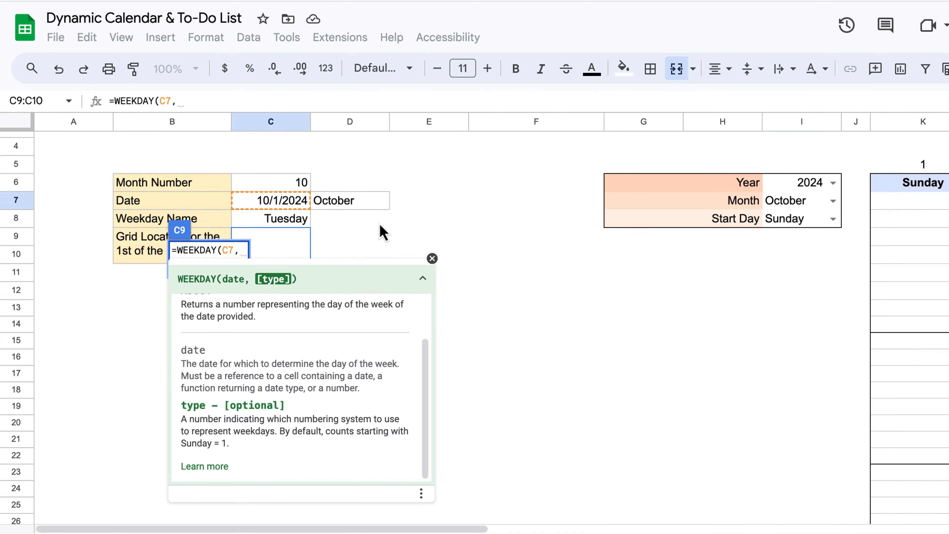
Add an IF function as the WEEKDAY type argument, testing whether the Start Day cell I8 equals "Sunday".
{"action": "type", "text": "if"}
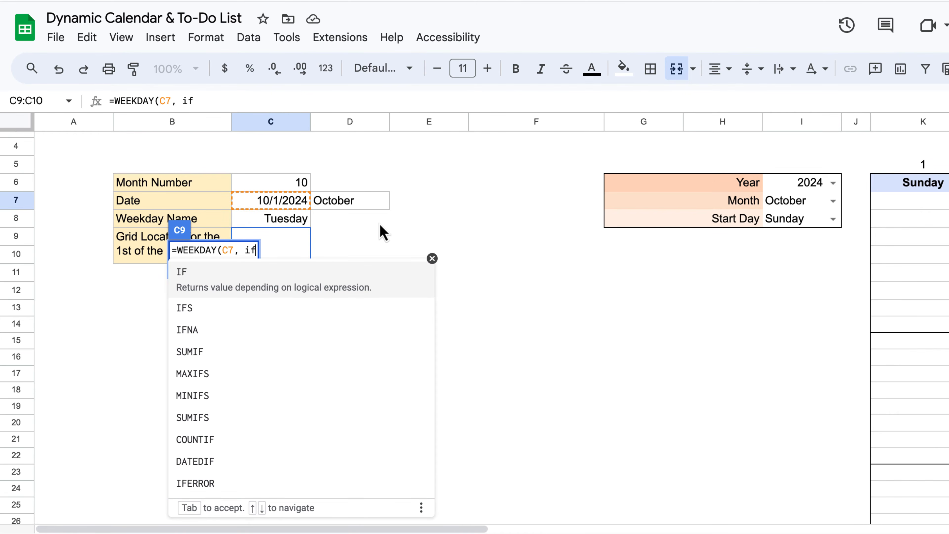
{"action": "left_click", "coordinate": [280, 290]}
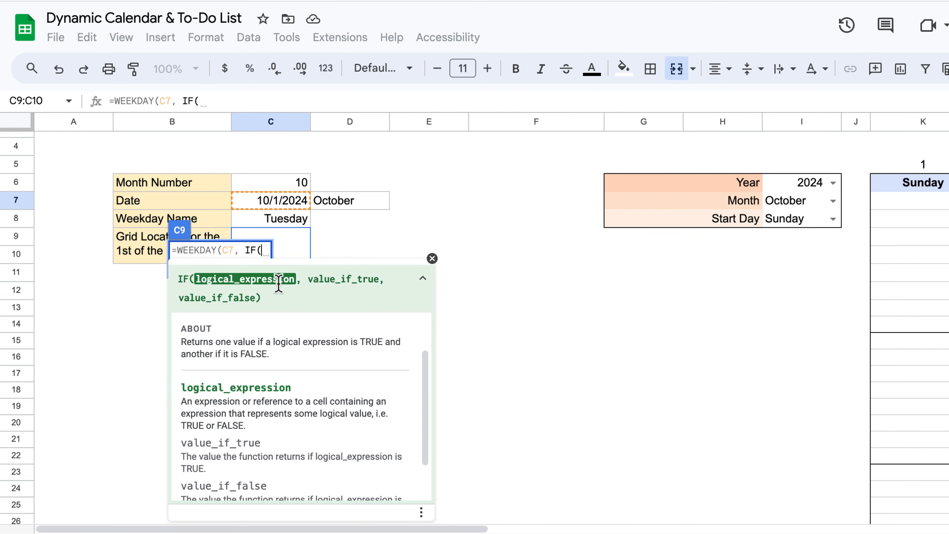
{"action": "left_click", "coordinate": [796, 224]}
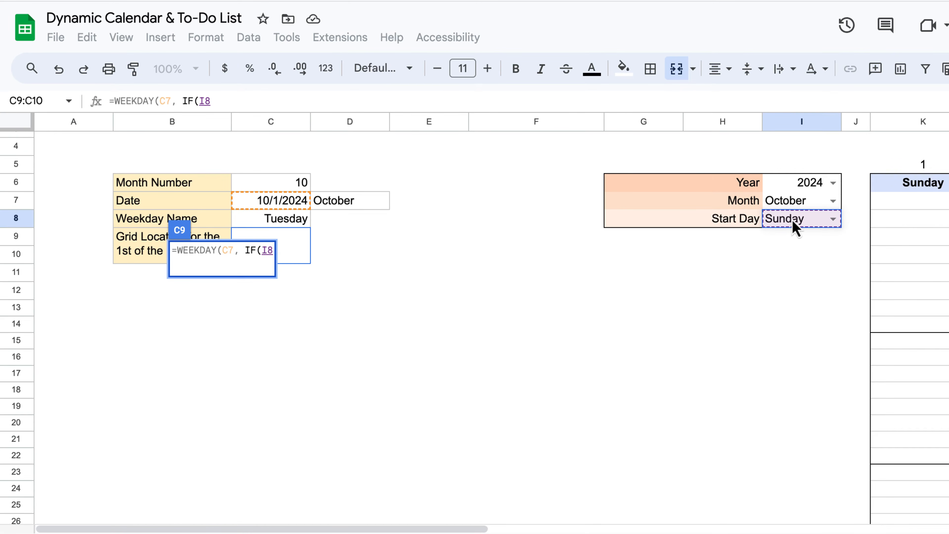
{"action": "type", "text": "+"}
{"action": "key", "text": "BackSpace"}
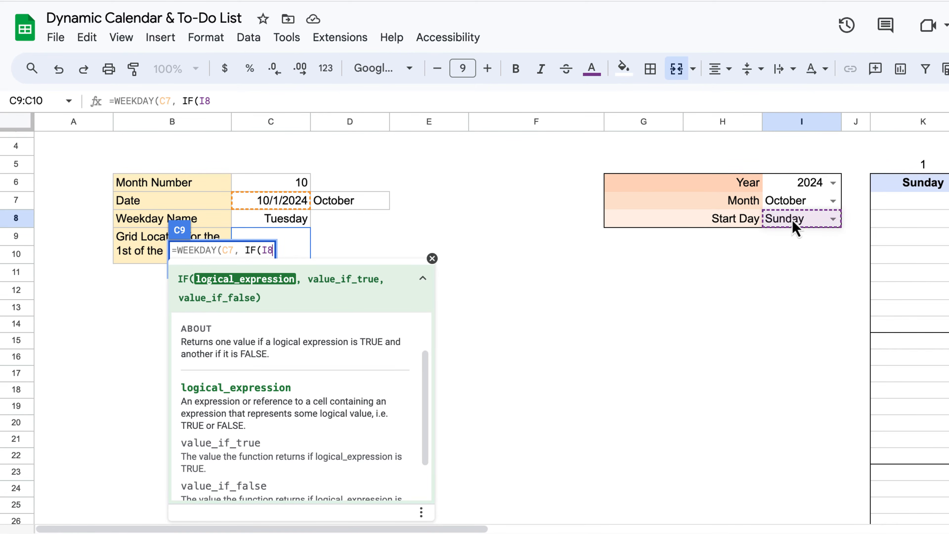
{"action": "type", "text": "=\""}
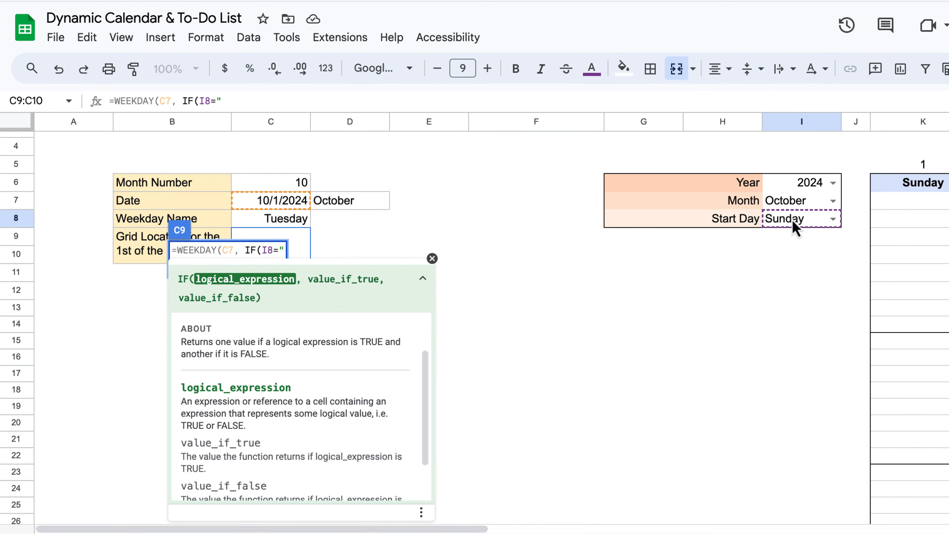
{"action": "type", "text": "Sunday"}
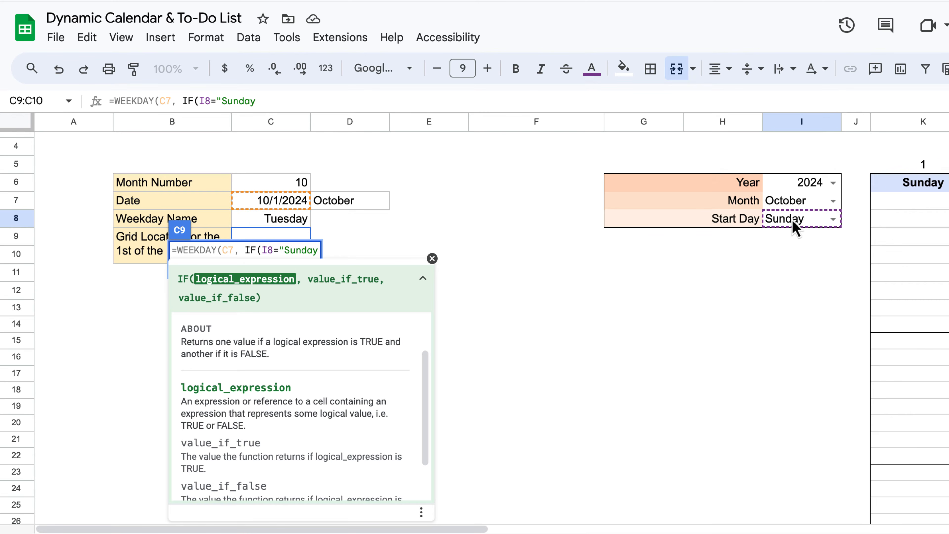
Complete the grid location formula so the IF returns type 1 when true and type 2 otherwise.
{"action": "type", "text": "\",1"}
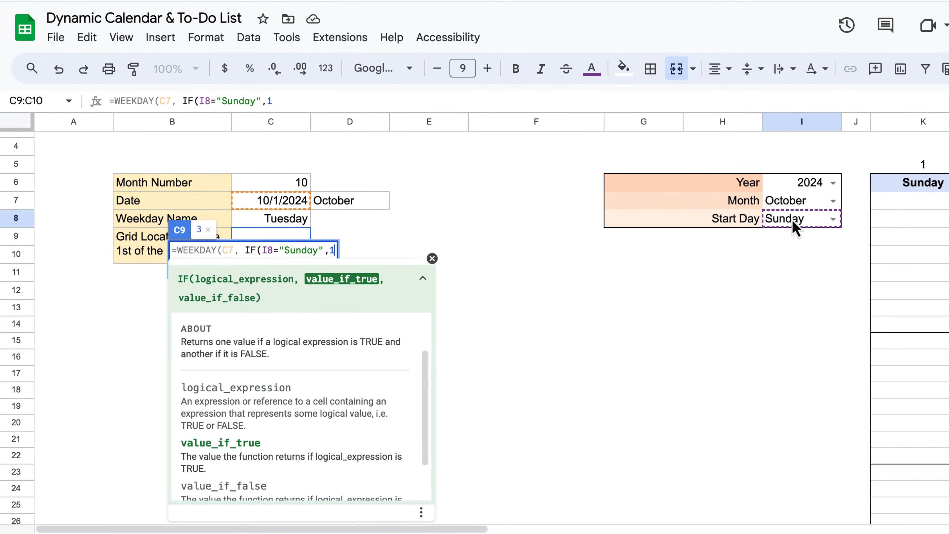
{"action": "type", "text": ",2"}
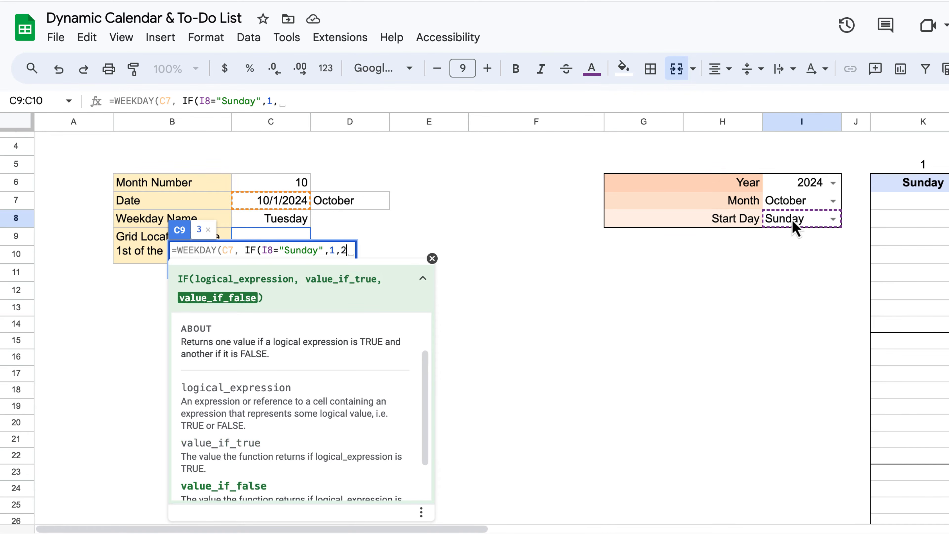
{"action": "type", "text": ")"}
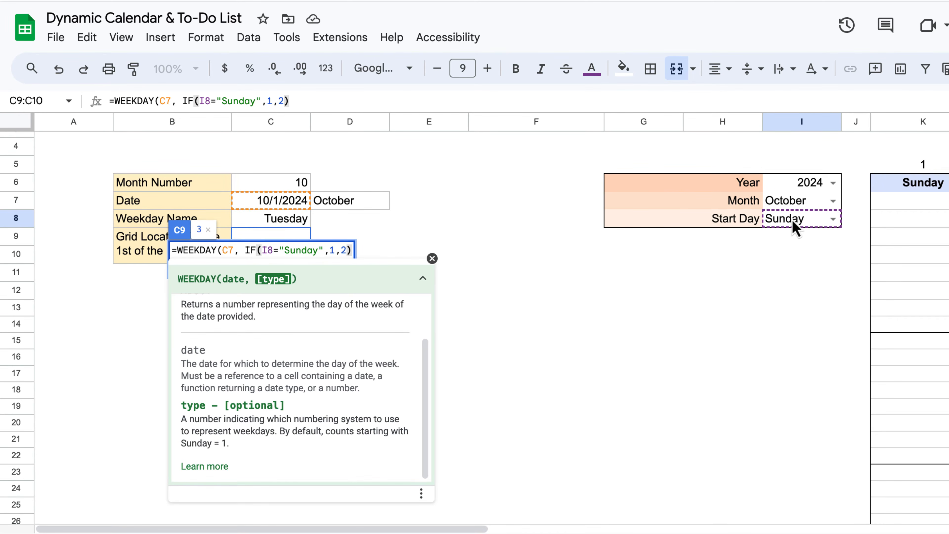
{"action": "scroll", "coordinate": [523, 325], "scroll_direction": "down", "scroll_amount": 1}
{"action": "scroll", "coordinate": [523, 325], "scroll_direction": "right", "scroll_amount": 1}
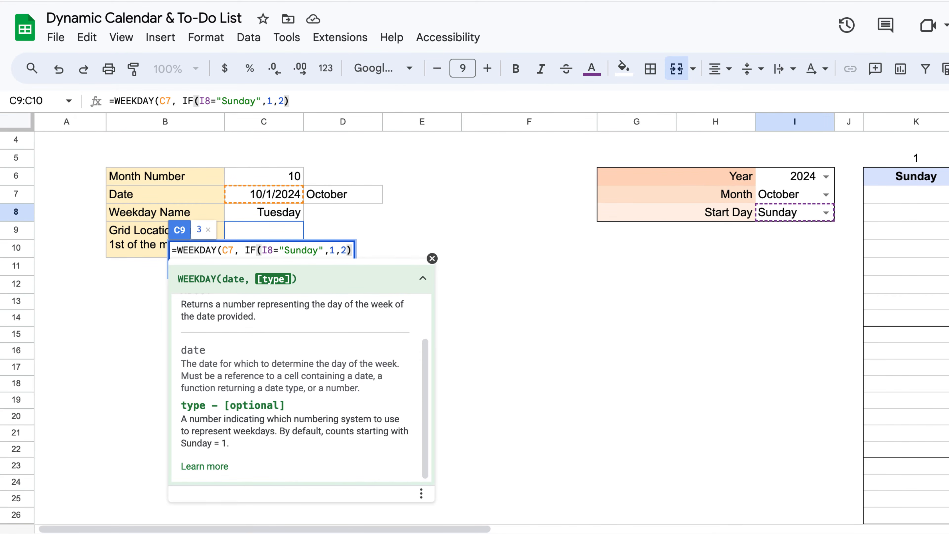
{"action": "type", "text": ")"}
{"action": "key", "text": "Return"}
Compare the calendar's numbered weekday columns with the Type 1 Sunday-start list, and return to the Start Day setting.
{"action": "scroll", "coordinate": [834, 376], "scroll_direction": "right", "scroll_amount": 10}
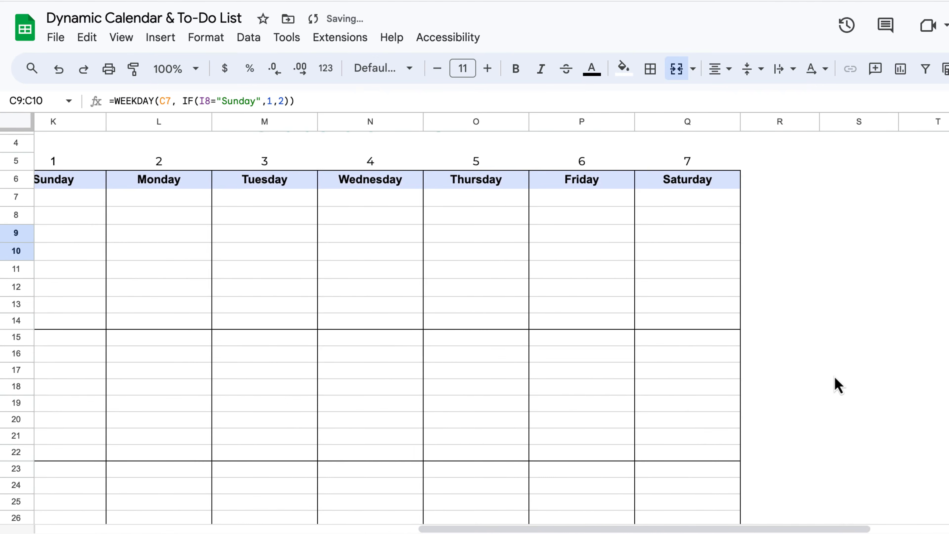
{"action": "scroll", "coordinate": [834, 376], "scroll_direction": "right", "scroll_amount": 5}
{"action": "scroll", "coordinate": [834, 376], "scroll_direction": "up", "scroll_amount": 2}
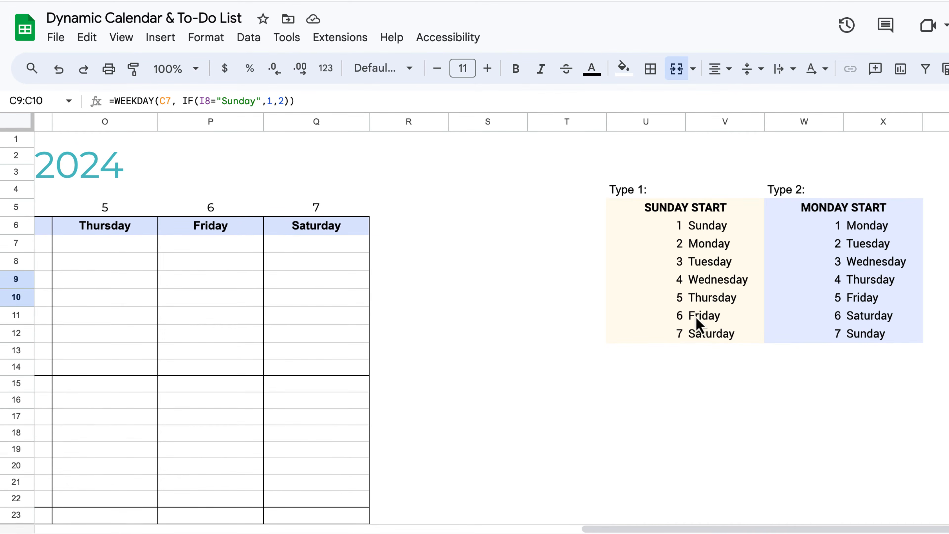
{"action": "scroll", "coordinate": [693, 344], "scroll_direction": "left", "scroll_amount": 9}
{"action": "scroll", "coordinate": [693, 343], "scroll_direction": "down", "scroll_amount": 1}
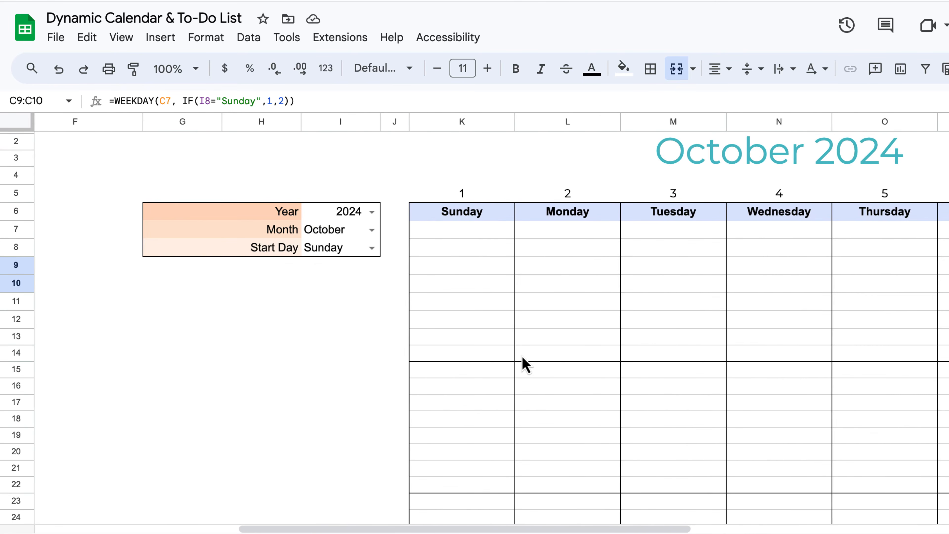
{"action": "scroll", "coordinate": [523, 364], "scroll_direction": "left", "scroll_amount": 4}
Set the Start Day to Monday and compare the grid location with the Type 2 Monday-start list.
{"action": "left_click", "coordinate": [730, 243]}
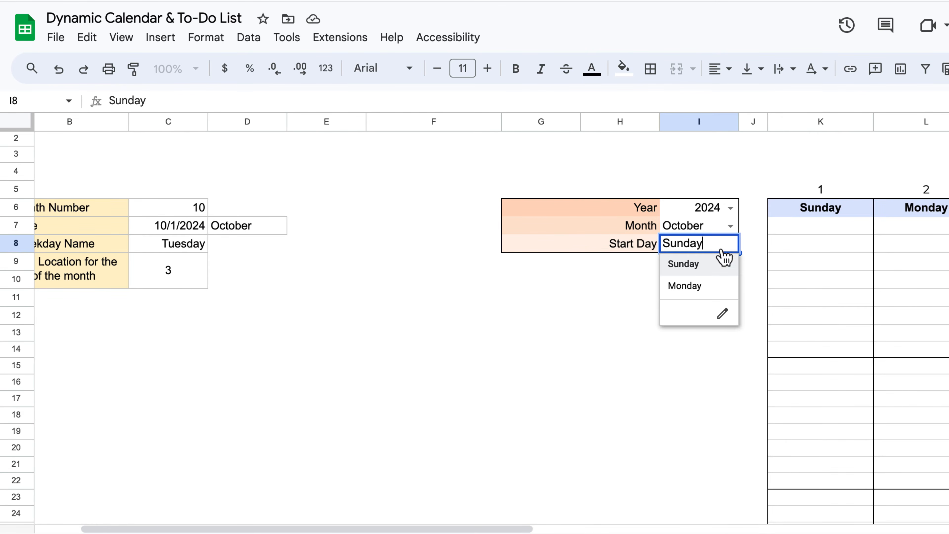
{"action": "left_click", "coordinate": [697, 292]}
{"action": "scroll", "coordinate": [721, 339], "scroll_direction": "right", "scroll_amount": 6}
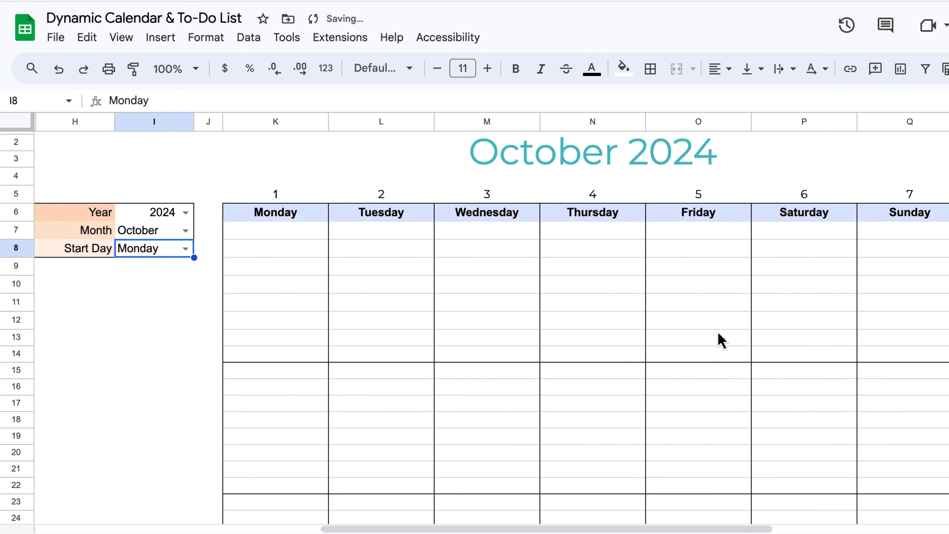
{"action": "scroll", "coordinate": [720, 336], "scroll_direction": "right", "scroll_amount": 7}
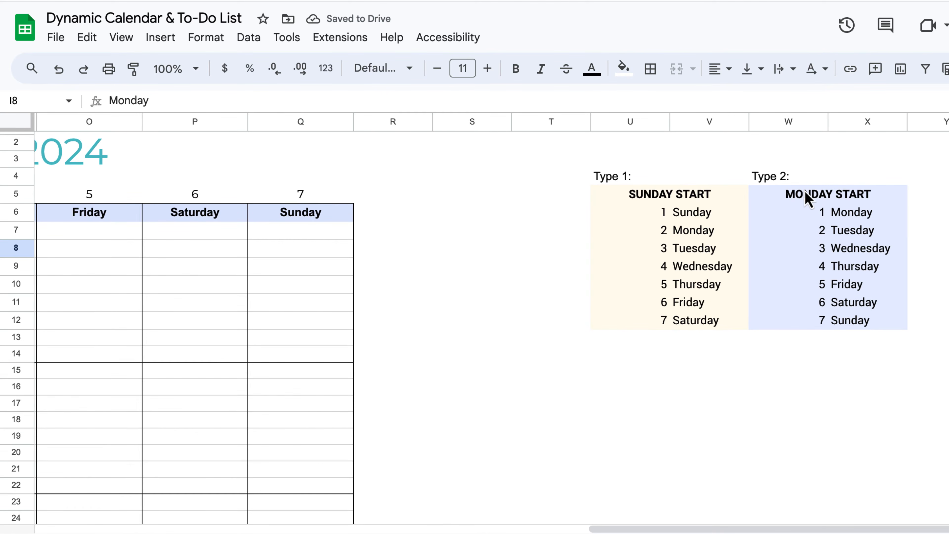
{"action": "scroll", "coordinate": [519, 452], "scroll_direction": "left", "scroll_amount": 2}
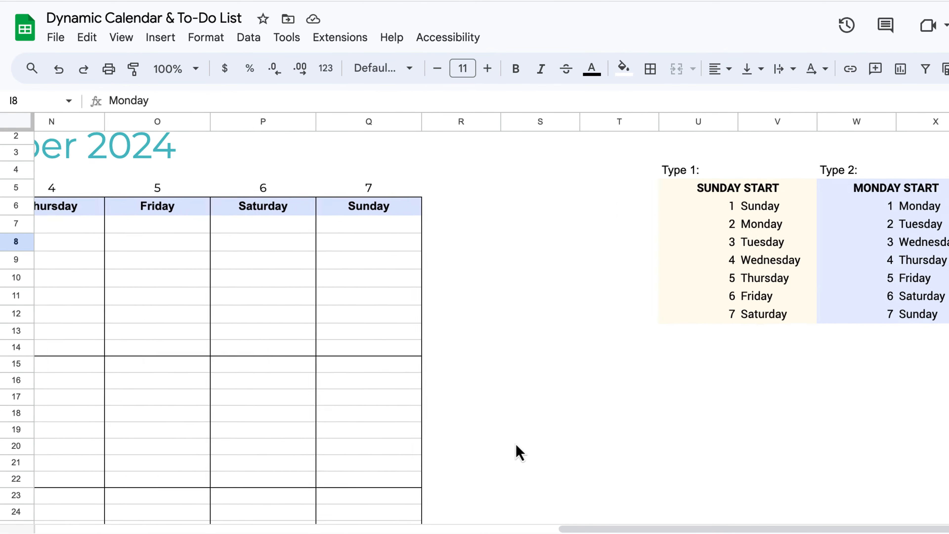
{"action": "scroll", "coordinate": [517, 452], "scroll_direction": "left", "scroll_amount": 15}
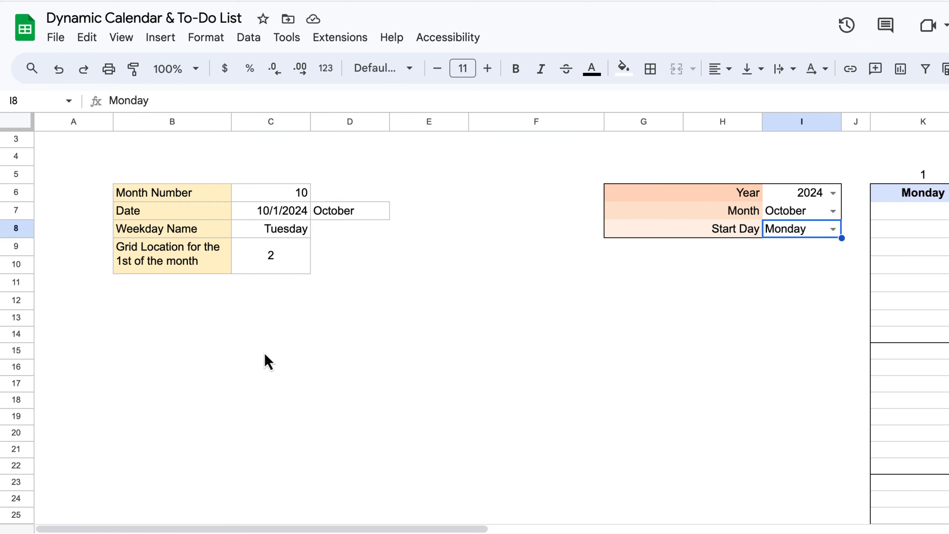
{"action": "left_click", "coordinate": [152, 322]}
{"action": "type", "text": "=weekday"}
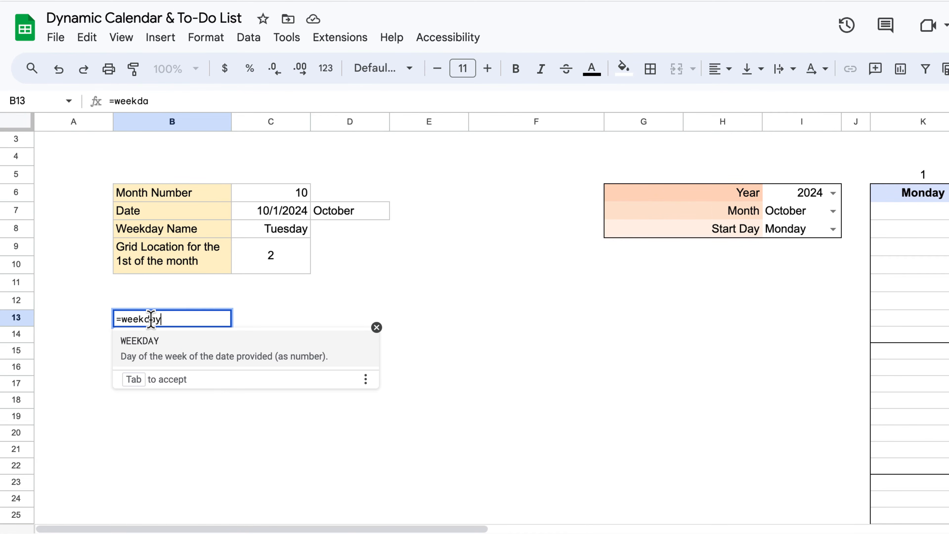
{"action": "left_click", "coordinate": [161, 349]}
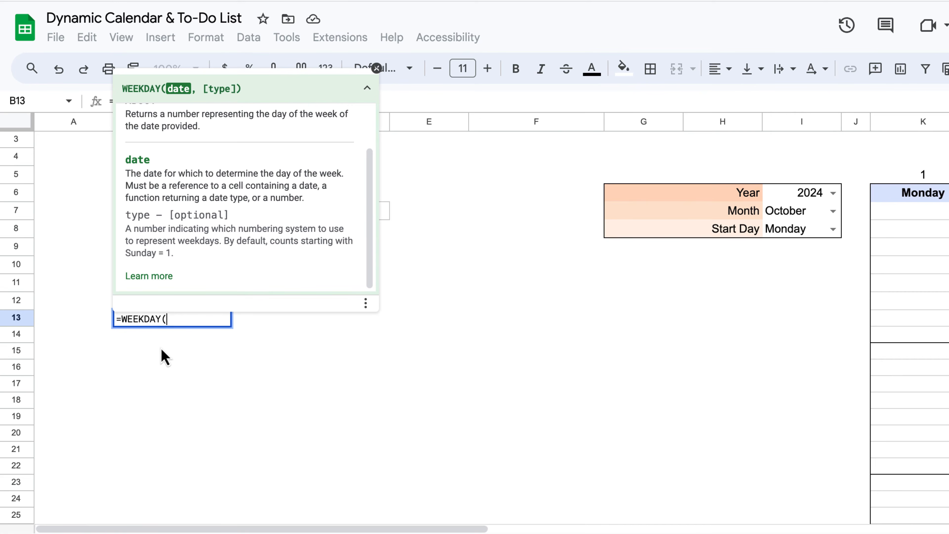
{"action": "left_click", "coordinate": [367, 89]}
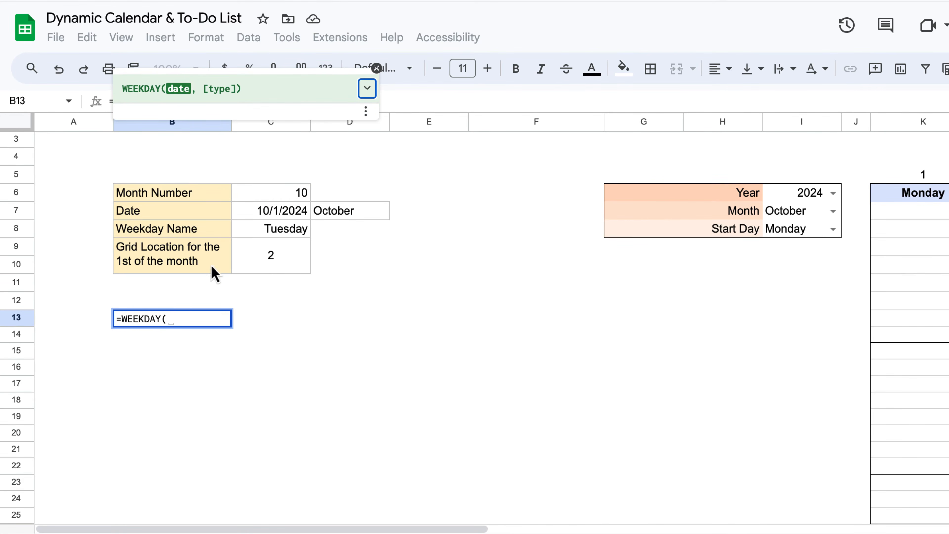
{"action": "left_click", "coordinate": [256, 219]}
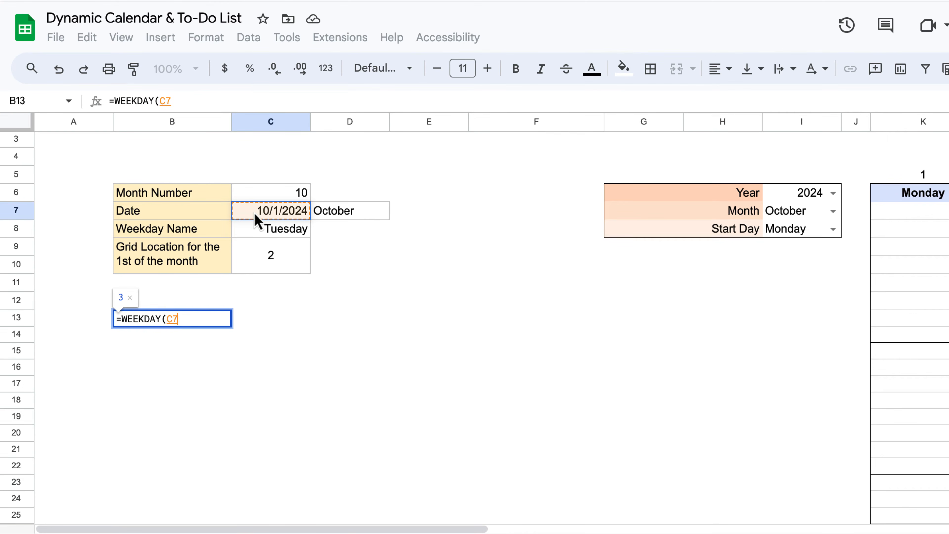
{"action": "type", "text": ","}
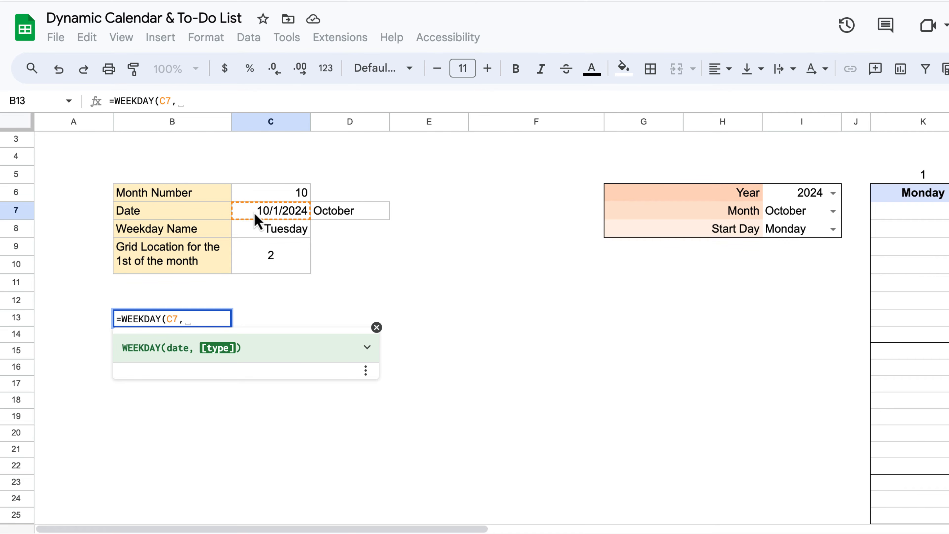
{"action": "key", "text": "BackSpace"}
{"action": "key", "text": "BackSpace"}
{"action": "key", "text": "BackSpace"}
{"action": "key", "text": "BackSpace"}
{"action": "key", "text": "BackSpace"}
{"action": "key", "text": "BackSpace"}
{"action": "key", "text": "BackSpace"}
{"action": "key", "text": "BackSpace"}
{"action": "key", "text": "BackSpace"}
{"action": "key", "text": "BackSpace"}
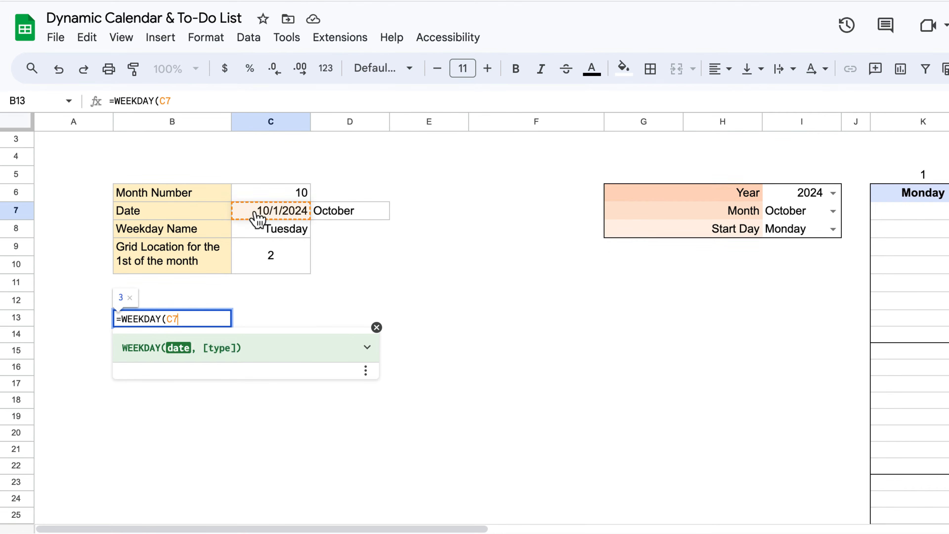
{"action": "key", "text": "BackSpace"}
{"action": "key", "text": "BackSpace"}
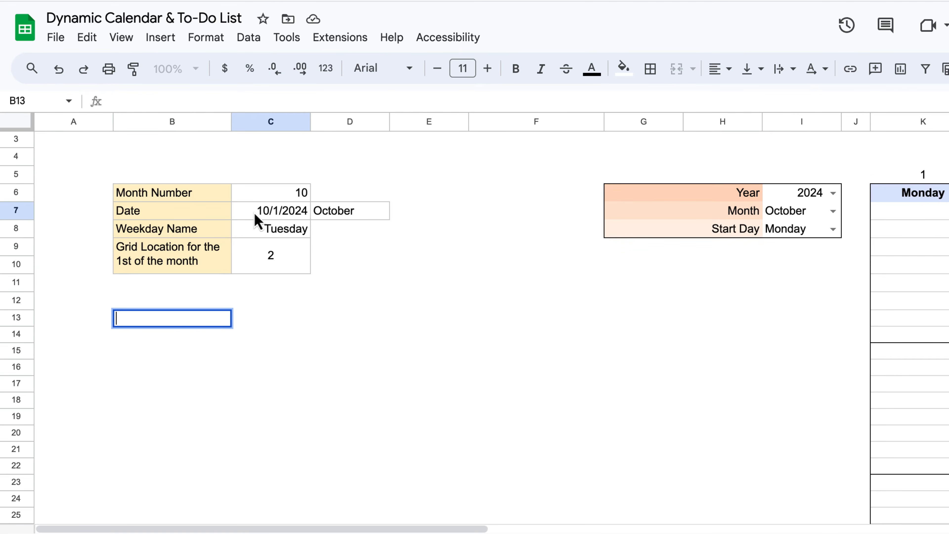
{"action": "left_click", "coordinate": [374, 300]}
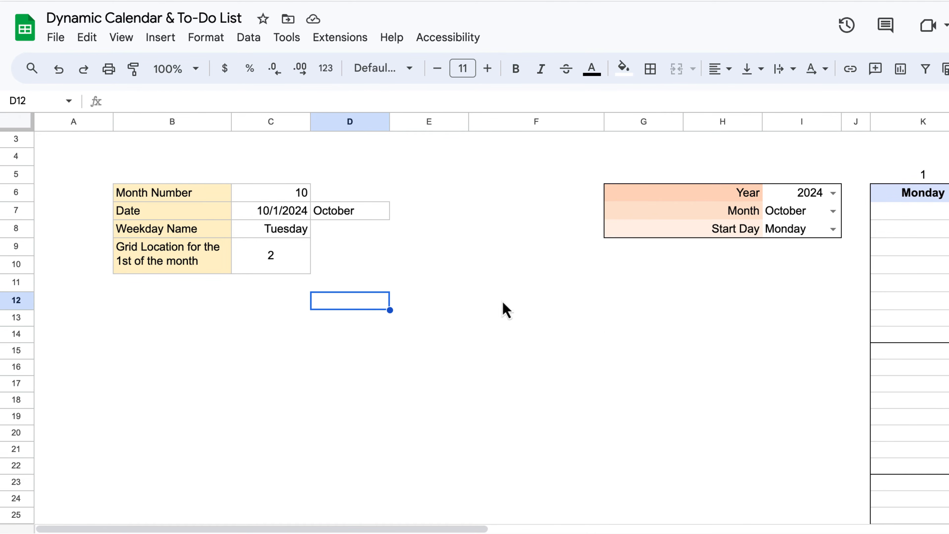
Set the Start Day back to Sunday and check the grid location for the 1st of the month.
{"action": "scroll", "coordinate": [686, 339], "scroll_direction": "right", "scroll_amount": 5}
{"action": "scroll", "coordinate": [686, 322], "scroll_direction": "up", "scroll_amount": 2}
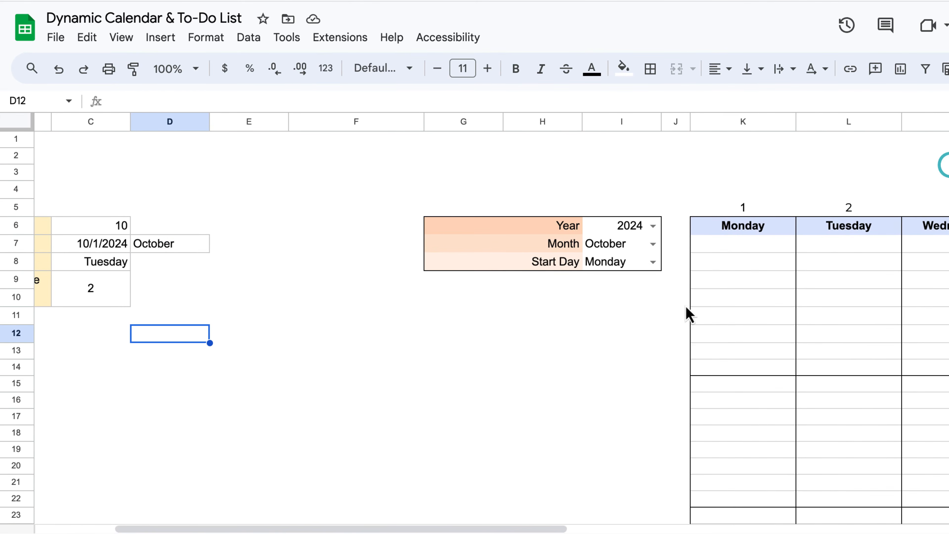
{"action": "left_click", "coordinate": [652, 261]}
{"action": "left_click", "coordinate": [617, 286]}
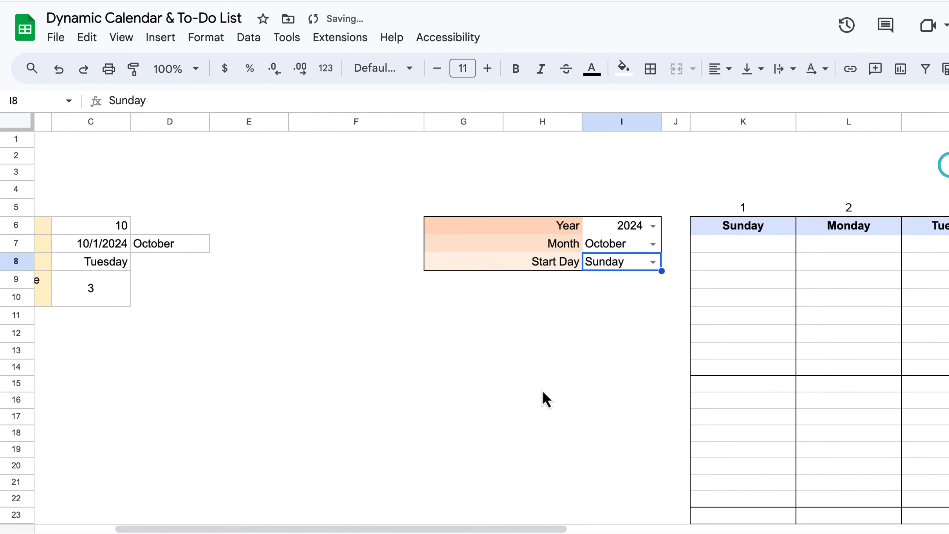
{"action": "scroll", "coordinate": [544, 394], "scroll_direction": "left", "scroll_amount": 3}
{"action": "scroll", "coordinate": [542, 391], "scroll_direction": "down", "scroll_amount": 1}
{"action": "scroll", "coordinate": [542, 391], "scroll_direction": "right", "scroll_amount": 1}
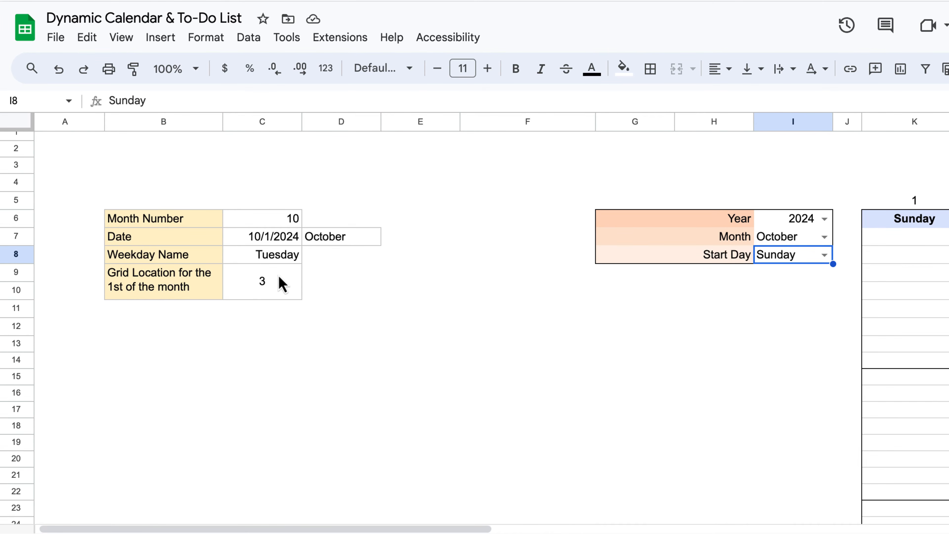
Match the grid location to the calendar's numbered weekday columns, highlighting the Tuesday block M7:M14, and select cell K7 in the first column.
{"action": "scroll", "coordinate": [334, 335], "scroll_direction": "right", "scroll_amount": 10}
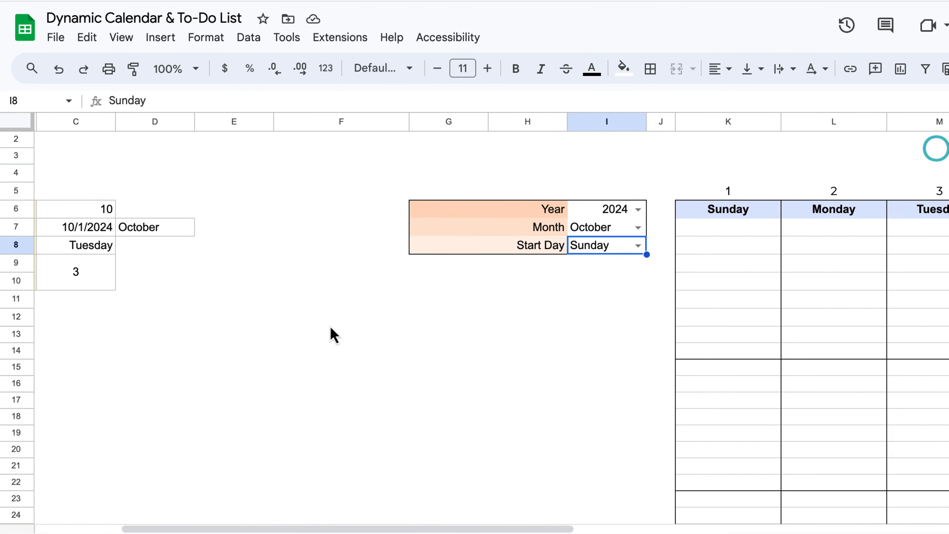
{"action": "scroll", "coordinate": [334, 335], "scroll_direction": "right", "scroll_amount": 5}
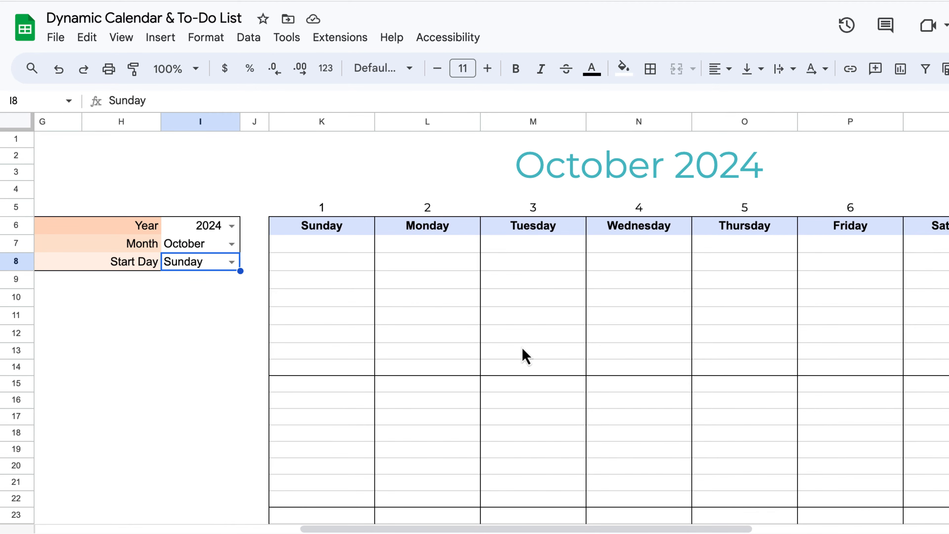
{"action": "scroll", "coordinate": [537, 254], "scroll_direction": "left", "scroll_amount": 10}
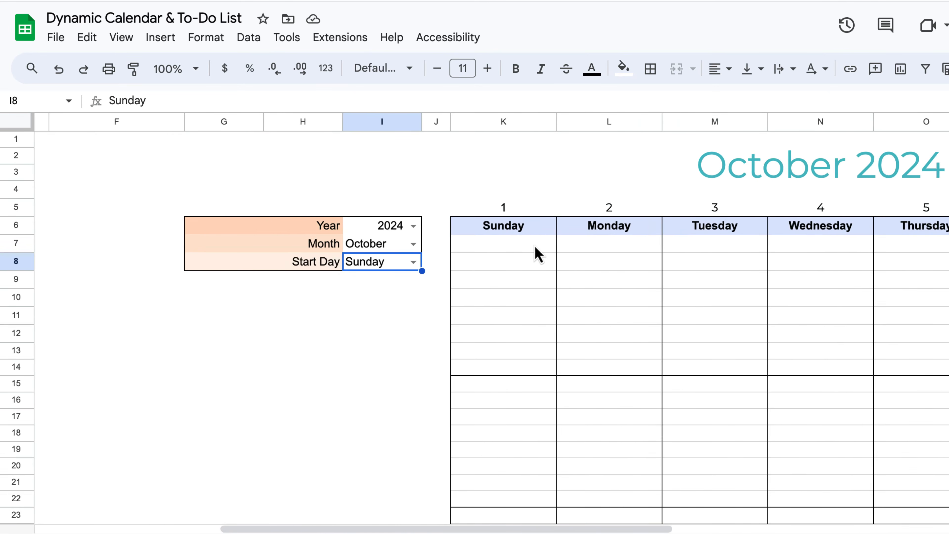
{"action": "scroll", "coordinate": [444, 306], "scroll_direction": "right", "scroll_amount": 9}
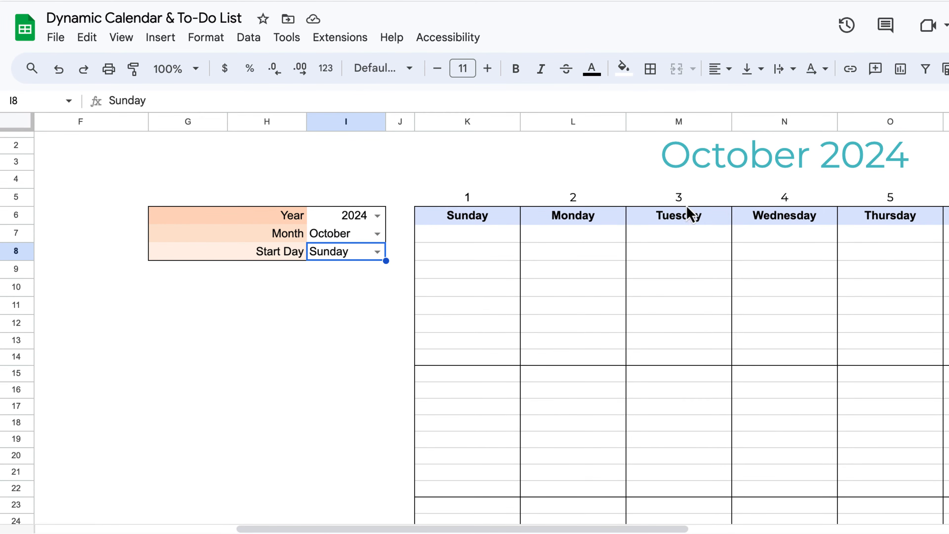
{"action": "left_click_drag", "start_coordinate": [678, 235], "coordinate": [676, 360]}
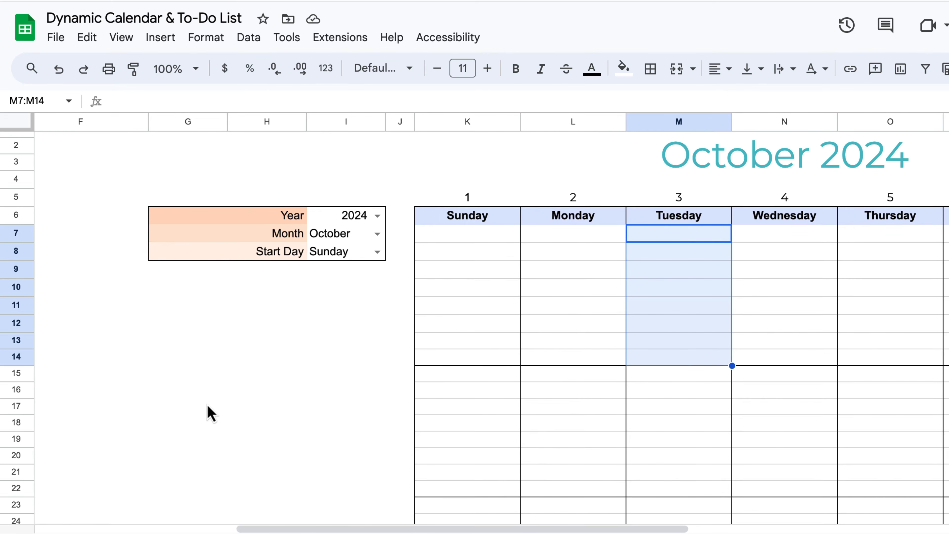
{"action": "left_click", "coordinate": [459, 245]}
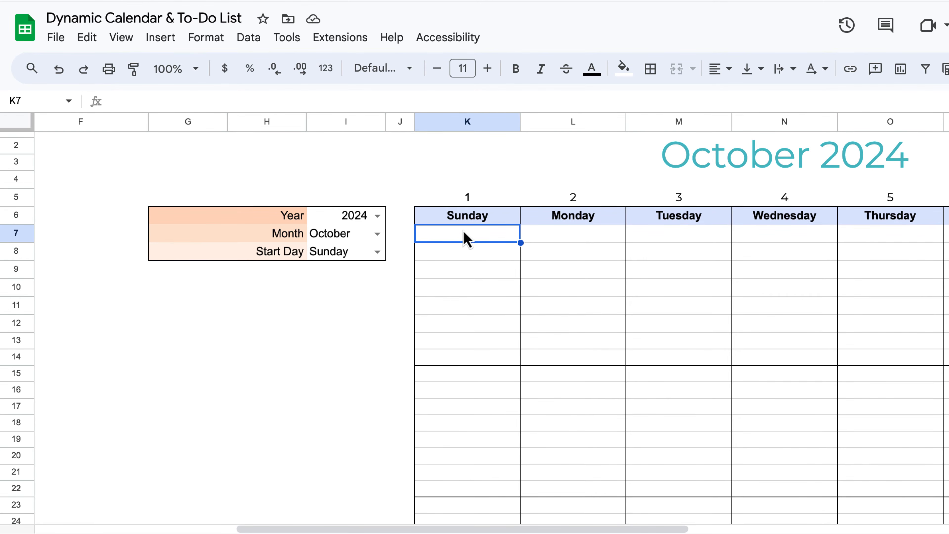
Review the calendar's numbered weekday columns alongside the Year, Month and Start Day settings and the grid location for the 1st of the month.
{"action": "scroll", "coordinate": [572, 328], "scroll_direction": "right", "scroll_amount": 10}
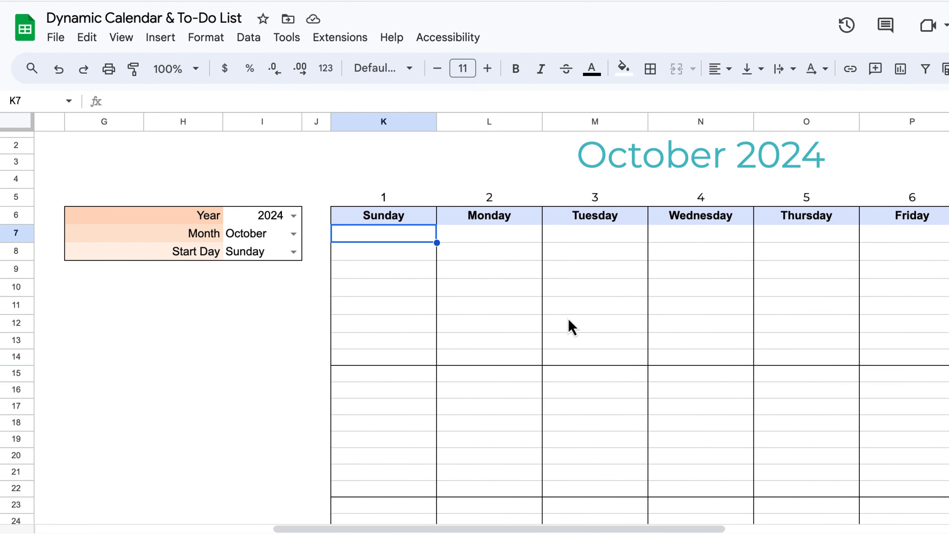
{"action": "scroll", "coordinate": [572, 329], "scroll_direction": "left", "scroll_amount": 10}
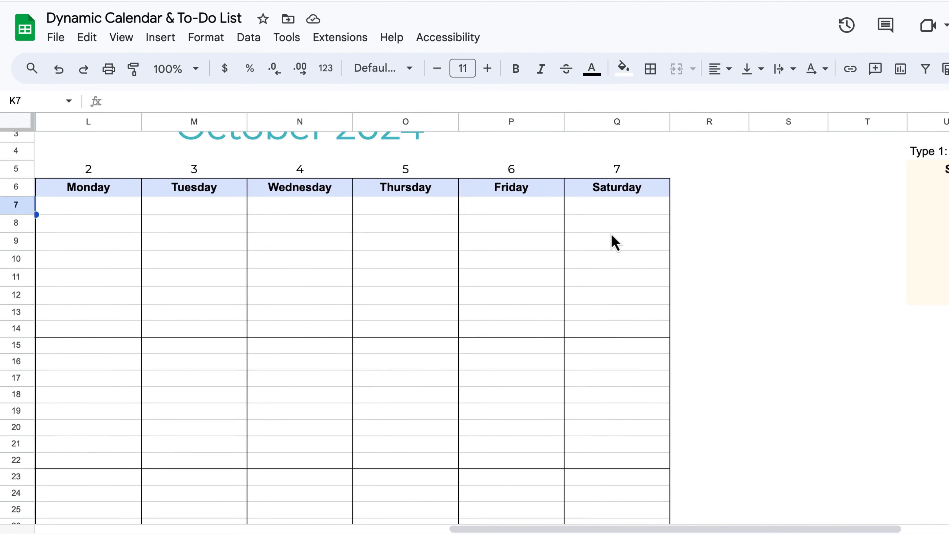
{"action": "scroll", "coordinate": [614, 243], "scroll_direction": "right", "scroll_amount": 2}
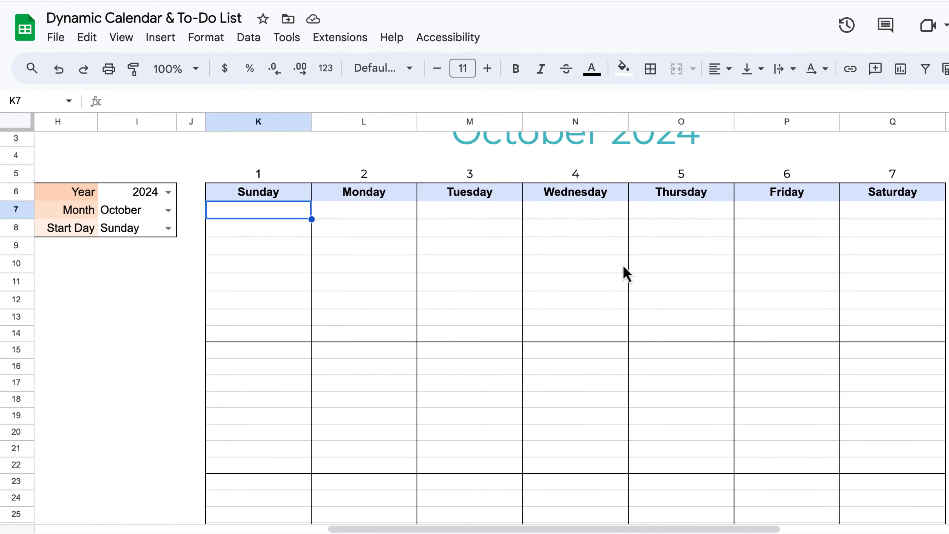
{"action": "scroll", "coordinate": [541, 265], "scroll_direction": "left", "scroll_amount": 10}
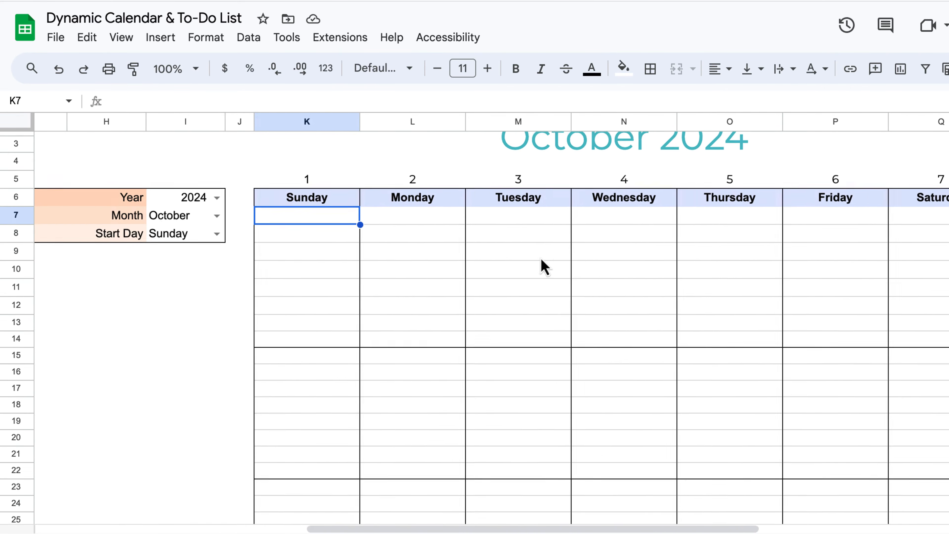
{"action": "scroll", "coordinate": [545, 266], "scroll_direction": "up", "scroll_amount": 1}
{"action": "scroll", "coordinate": [544, 266], "scroll_direction": "right", "scroll_amount": 2}
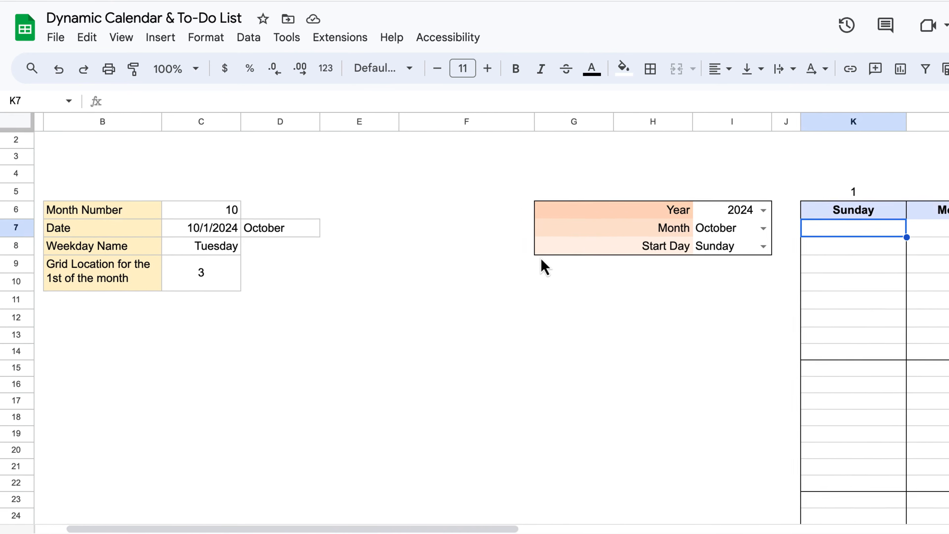
{"action": "scroll", "coordinate": [545, 266], "scroll_direction": "down", "scroll_amount": 1}
{"action": "scroll", "coordinate": [544, 266], "scroll_direction": "left", "scroll_amount": 2}
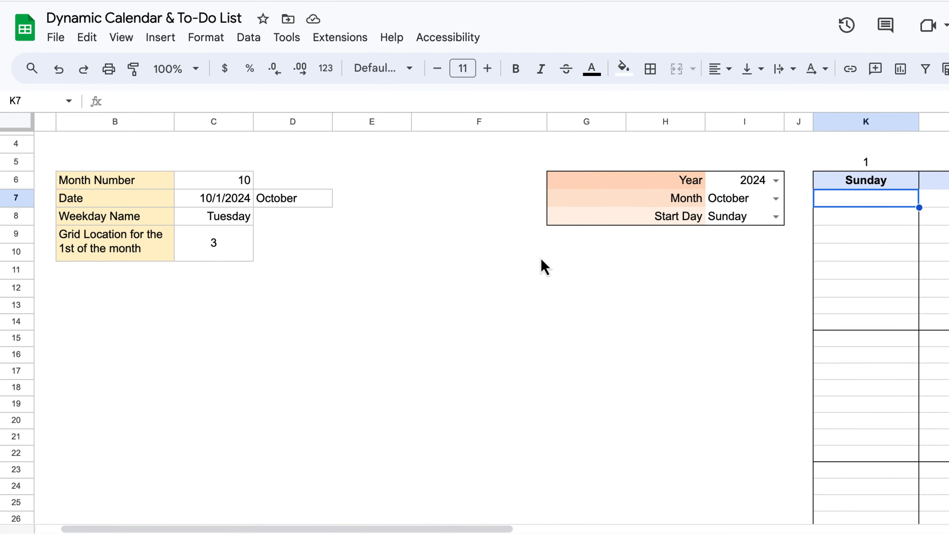
{"action": "scroll", "coordinate": [544, 266], "scroll_direction": "right", "scroll_amount": 3}
{"action": "scroll", "coordinate": [213, 292], "scroll_direction": "left", "scroll_amount": 4}
{"action": "scroll", "coordinate": [213, 292], "scroll_direction": "down", "scroll_amount": 1}
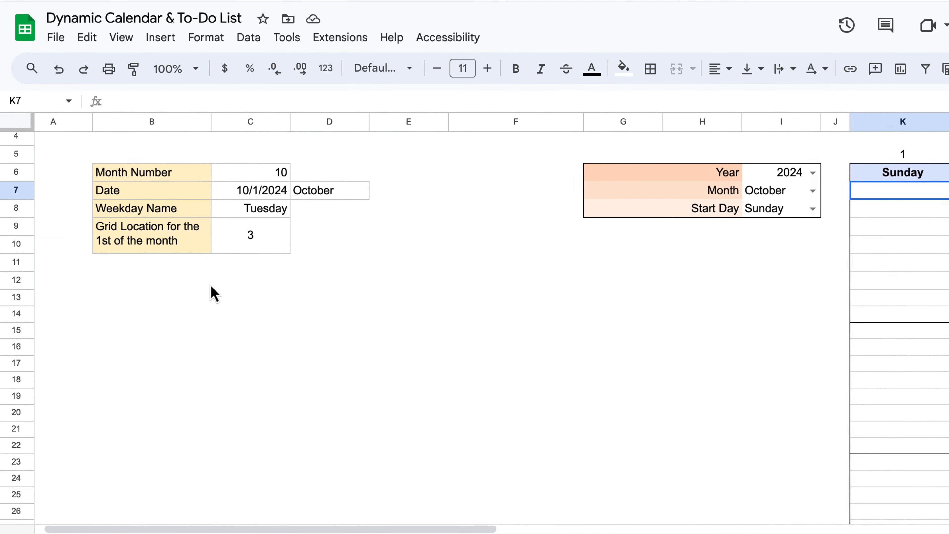
Enter =C7-C9 in cell B12 to subtract the grid location from the first-of-month date, and reselect the cell.
{"action": "left_click", "coordinate": [121, 287]}
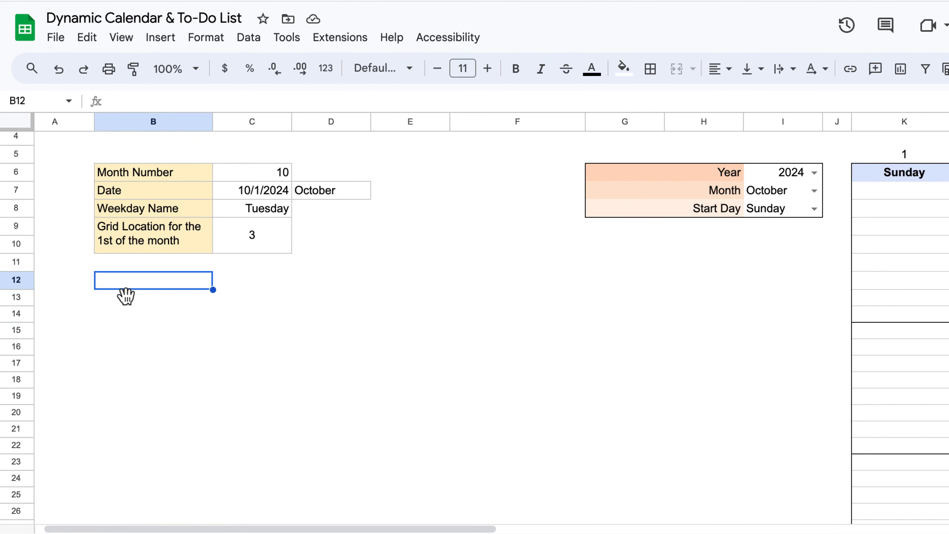
{"action": "type", "text": "="}
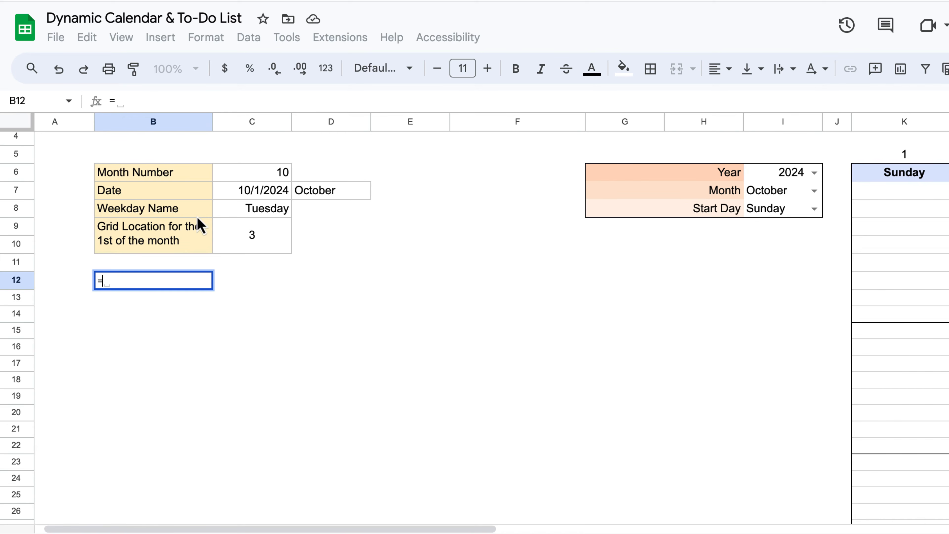
{"action": "left_click", "coordinate": [243, 197]}
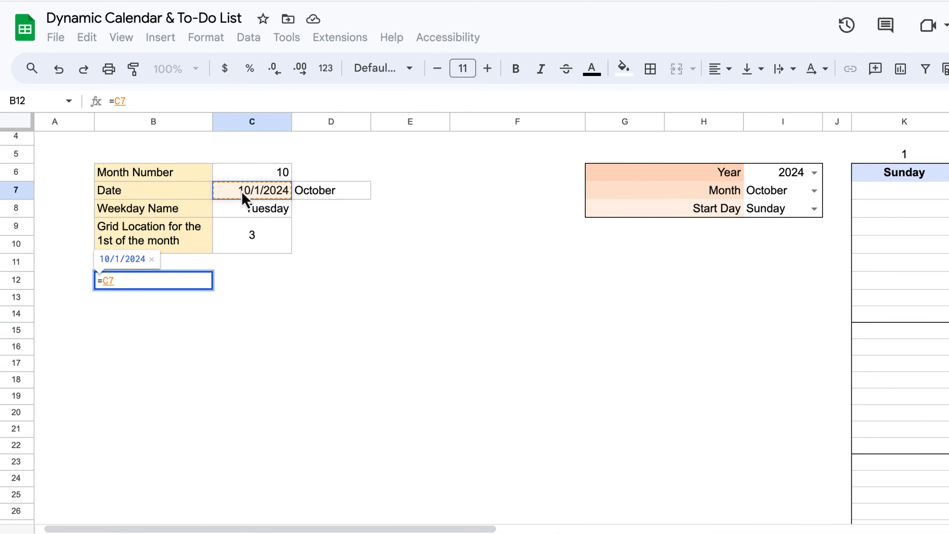
{"action": "type", "text": "-"}
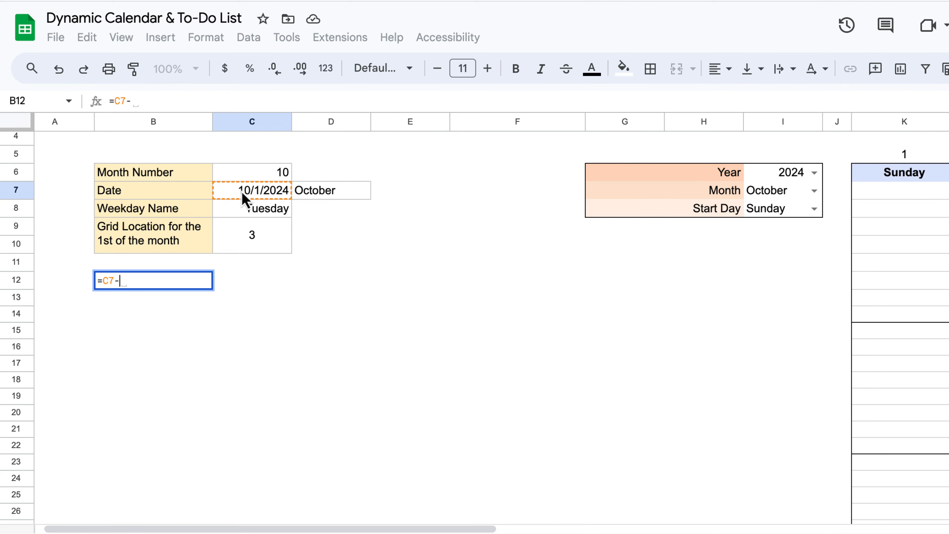
{"action": "left_click", "coordinate": [255, 241]}
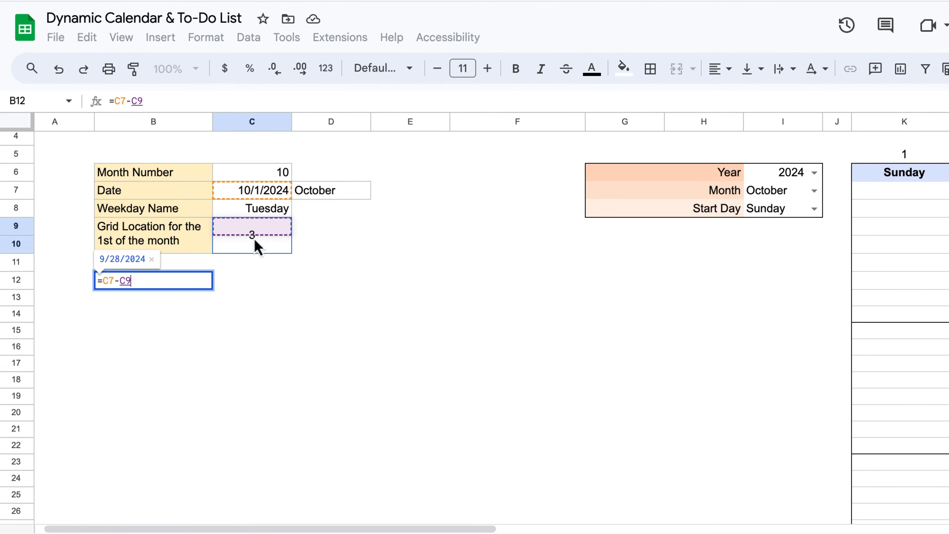
{"action": "key", "text": "Return"}
{"action": "left_click", "coordinate": [197, 281]}
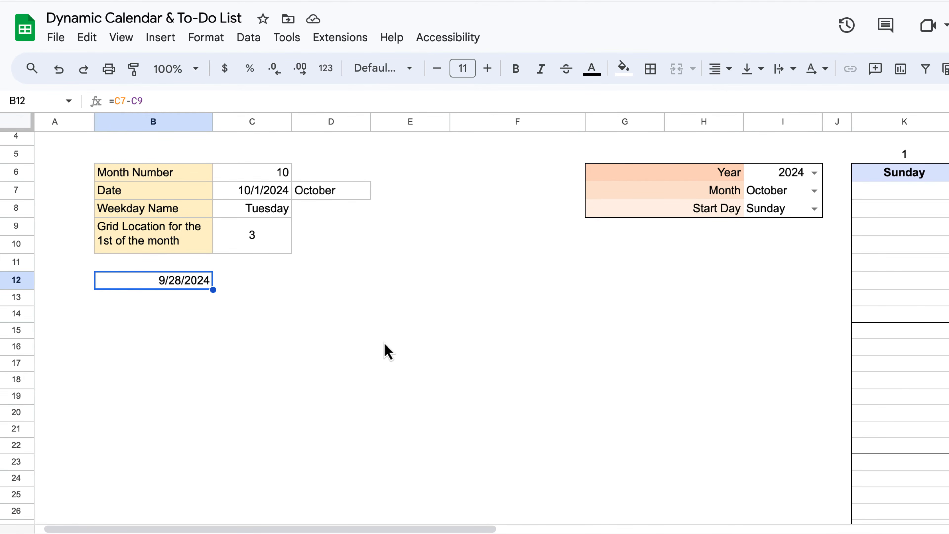
Narrow the empty columns E and F together, and also narrow columns G and H of the settings block.
{"action": "scroll", "coordinate": [384, 349], "scroll_direction": "right", "scroll_amount": 2}
{"action": "scroll", "coordinate": [384, 349], "scroll_direction": "right", "scroll_amount": 2}
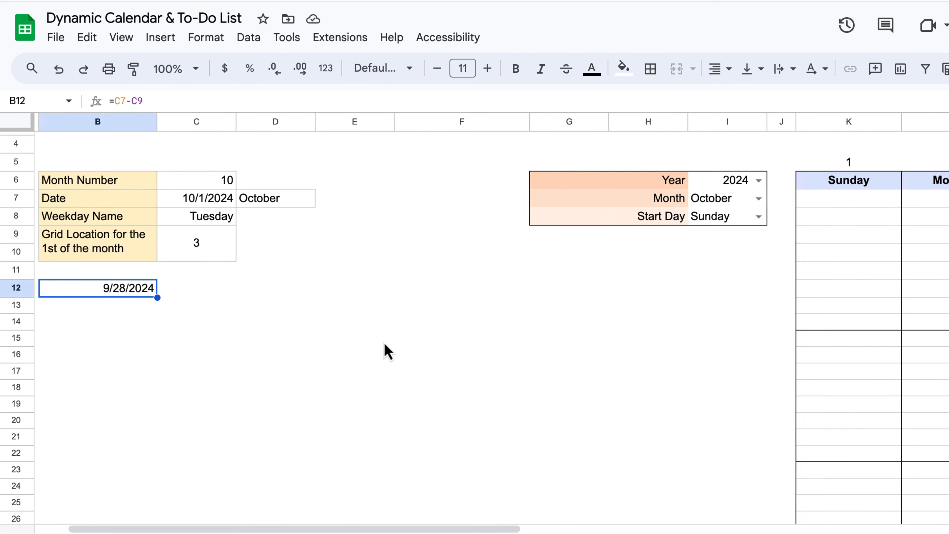
{"action": "scroll", "coordinate": [384, 343], "scroll_direction": "left", "scroll_amount": 1}
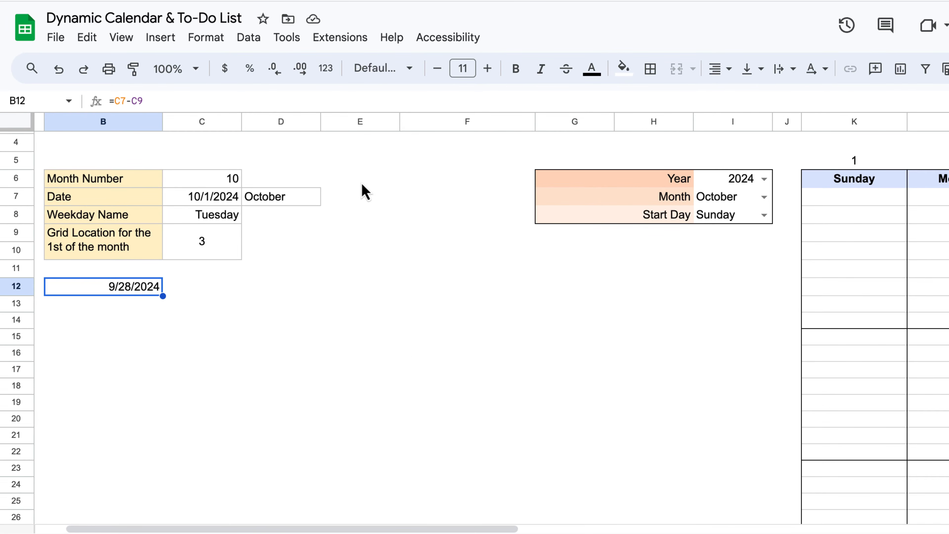
{"action": "left_click", "coordinate": [351, 125]}
{"action": "left_click", "coordinate": [436, 131]}
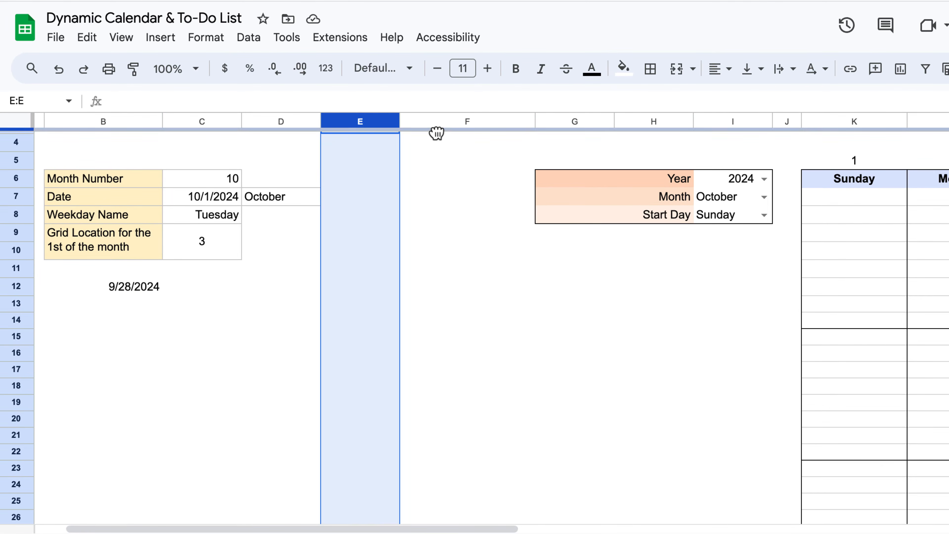
{"action": "left_click", "coordinate": [435, 129], "text": "shift"}
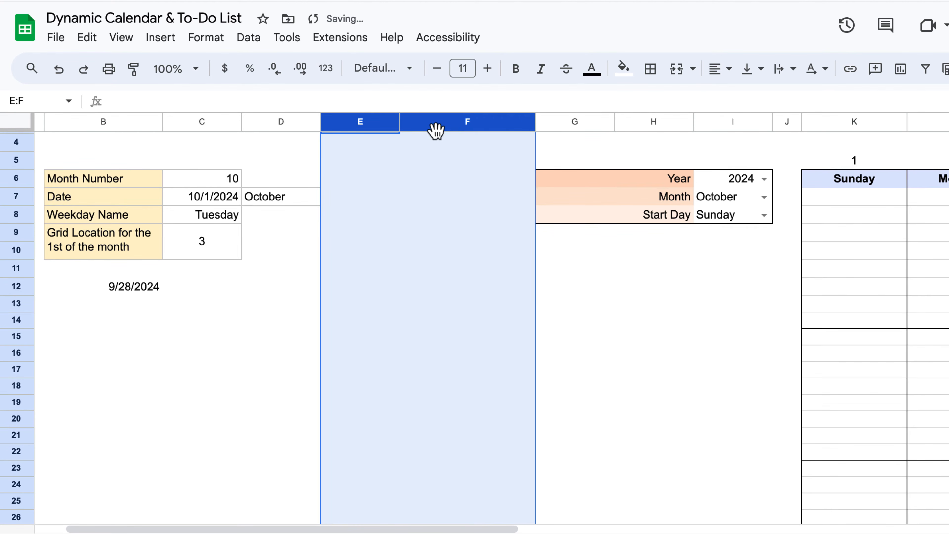
{"action": "left_click_drag", "start_coordinate": [535, 123], "coordinate": [364, 123]}
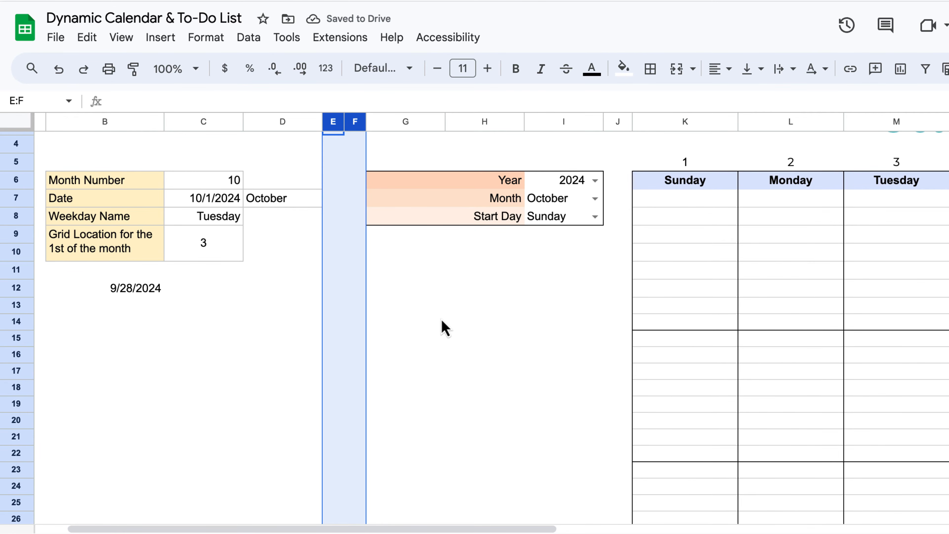
{"action": "left_click_drag", "start_coordinate": [444, 117], "coordinate": [406, 116]}
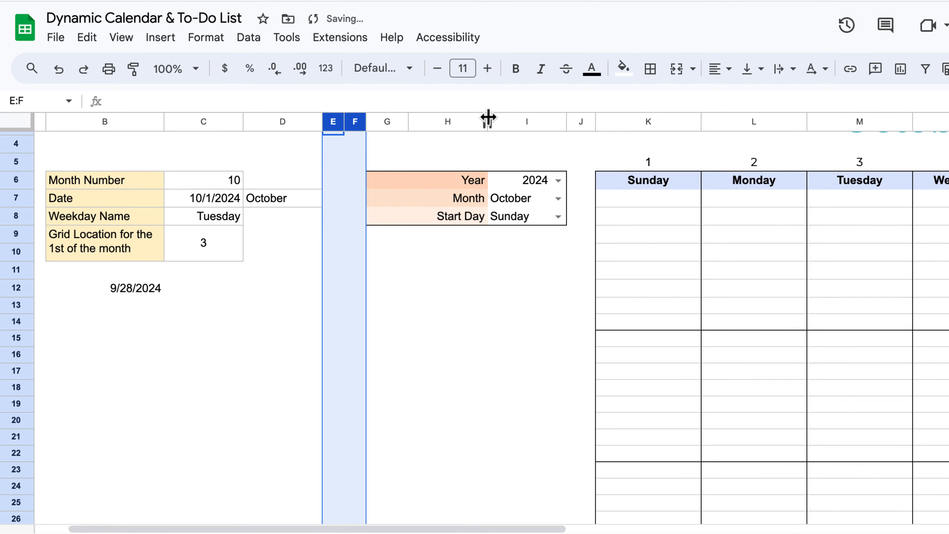
{"action": "left_click_drag", "start_coordinate": [487, 120], "coordinate": [451, 121]}
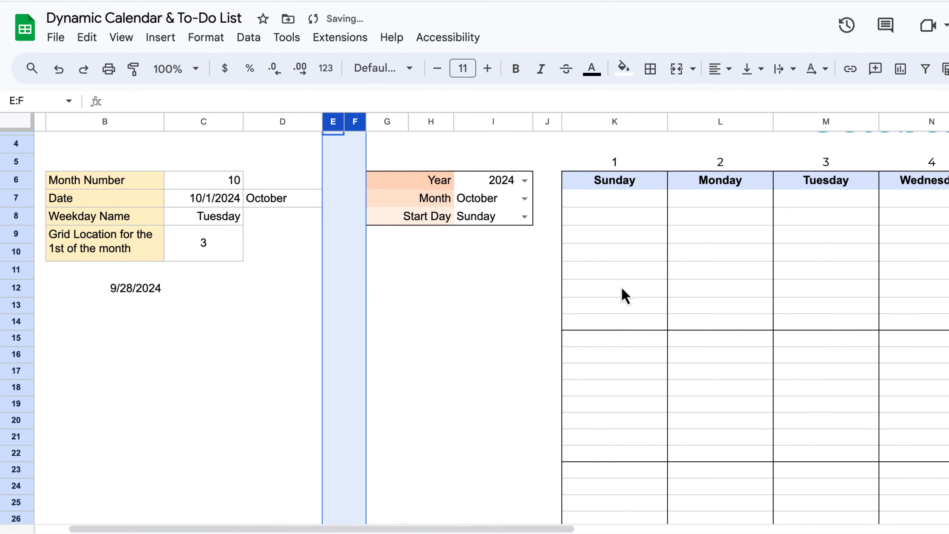
Compare the trial date in B12 with the calendar's first Sunday block, K7:K14.
{"action": "scroll", "coordinate": [625, 294], "scroll_direction": "right", "scroll_amount": 1}
{"action": "scroll", "coordinate": [624, 294], "scroll_direction": "up", "scroll_amount": 1}
{"action": "scroll", "coordinate": [623, 295], "scroll_direction": "left", "scroll_amount": 1}
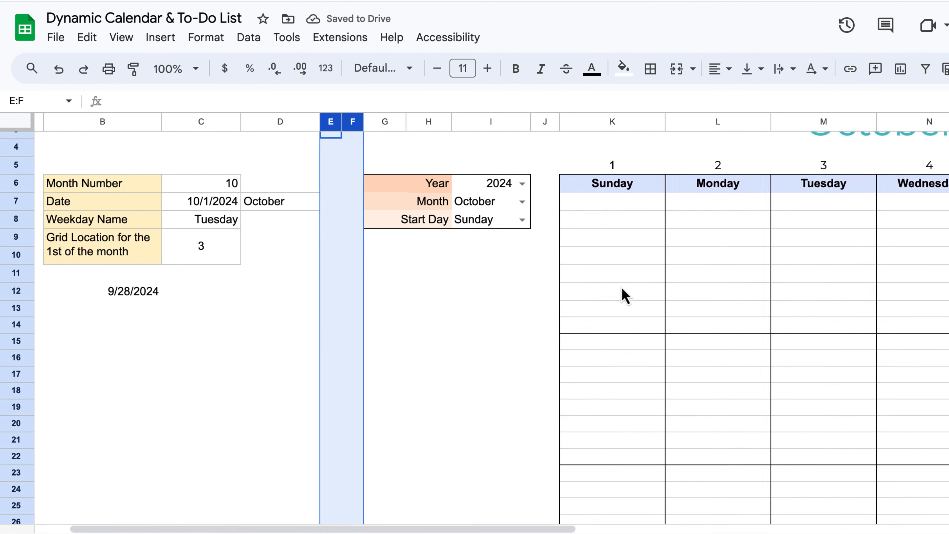
{"action": "left_click", "coordinate": [140, 296]}
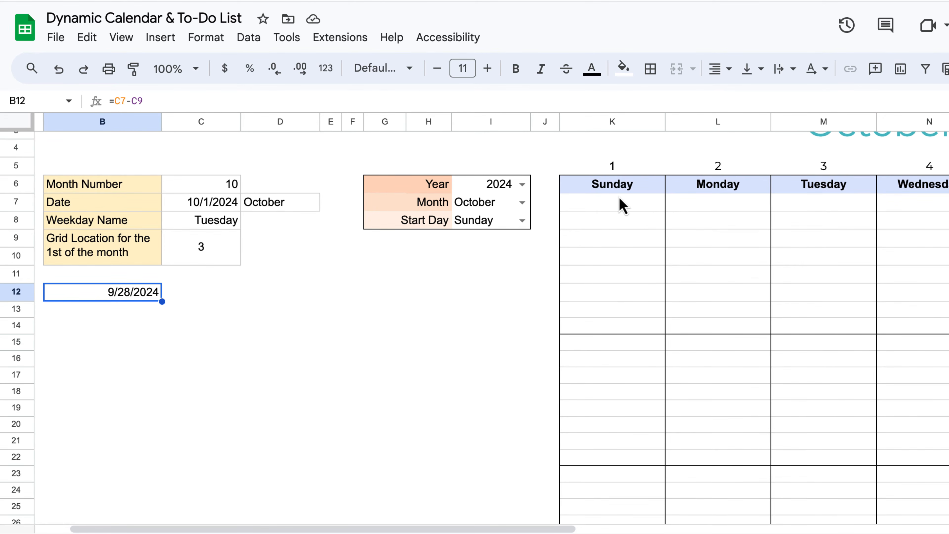
{"action": "left_click_drag", "start_coordinate": [620, 204], "coordinate": [624, 329]}
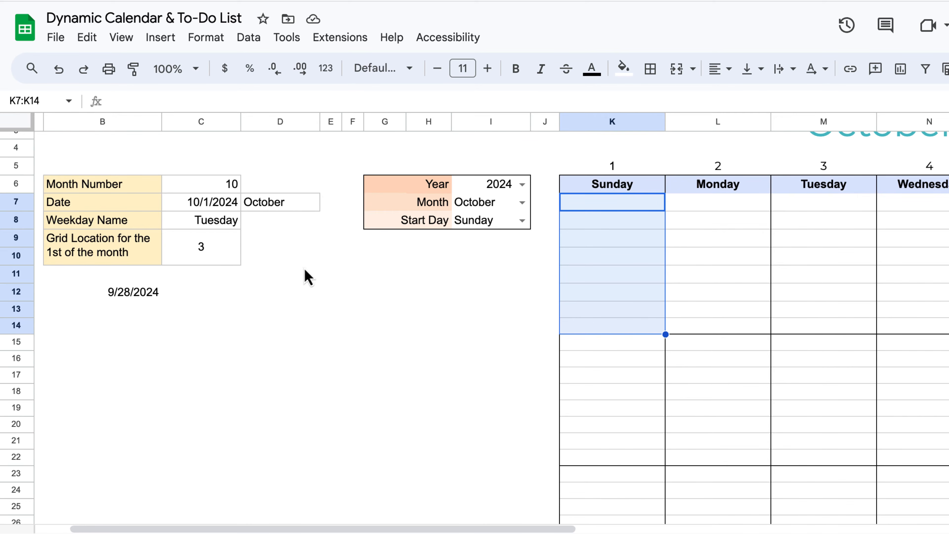
{"action": "left_click", "coordinate": [146, 299]}
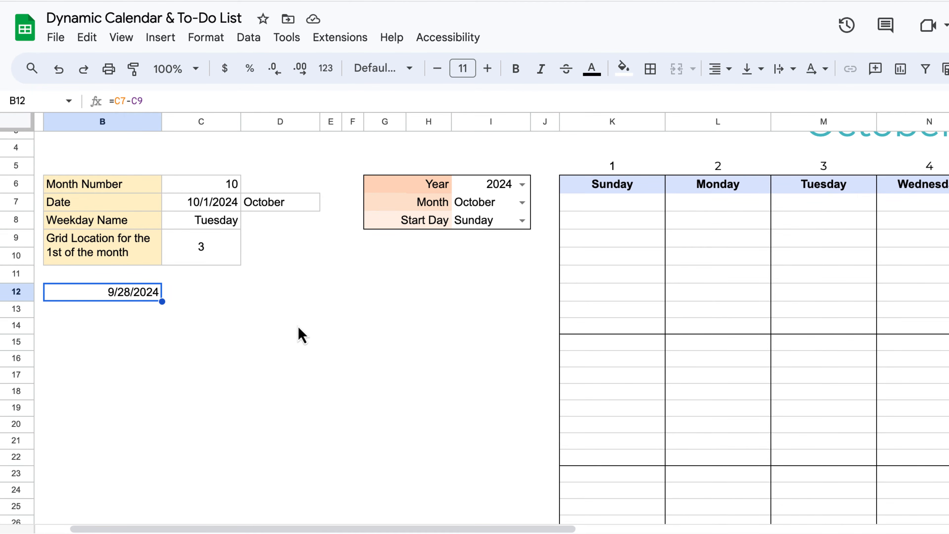
Enter the trial day numbers 28, 29 and 30 in the first-week Sunday, Monday and Tuesday cells, K7 to M7.
{"action": "scroll", "coordinate": [299, 333], "scroll_direction": "right", "scroll_amount": 1}
{"action": "scroll", "coordinate": [302, 335], "scroll_direction": "up", "scroll_amount": 1}
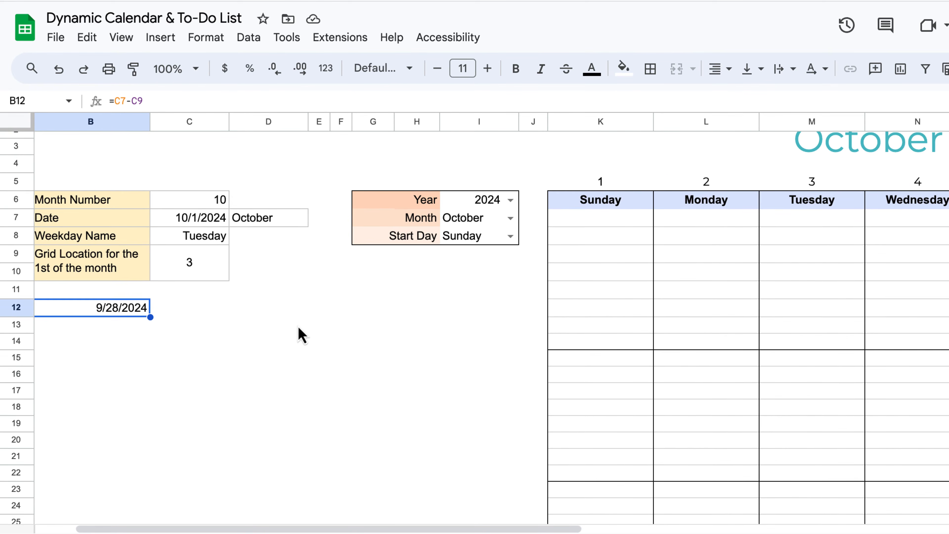
{"action": "left_click", "coordinate": [584, 225]}
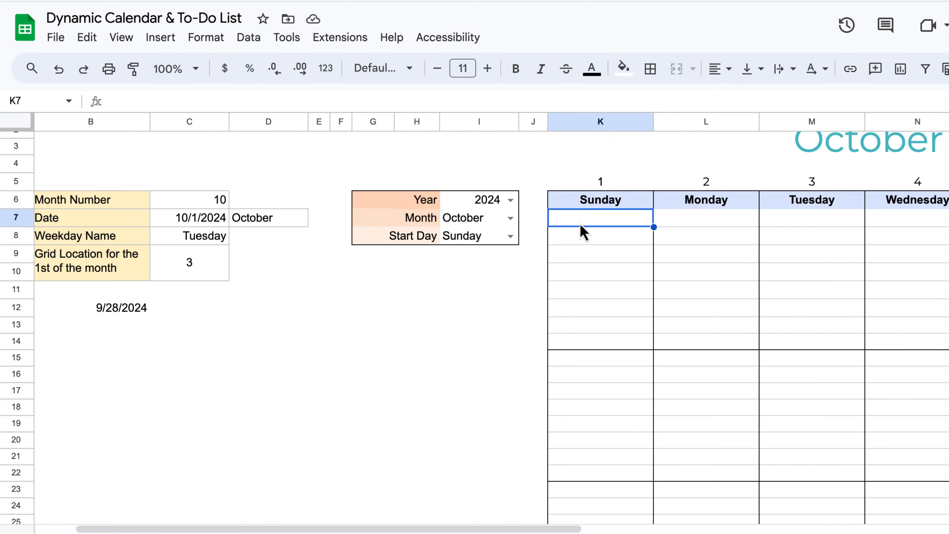
{"action": "type", "text": "28"}
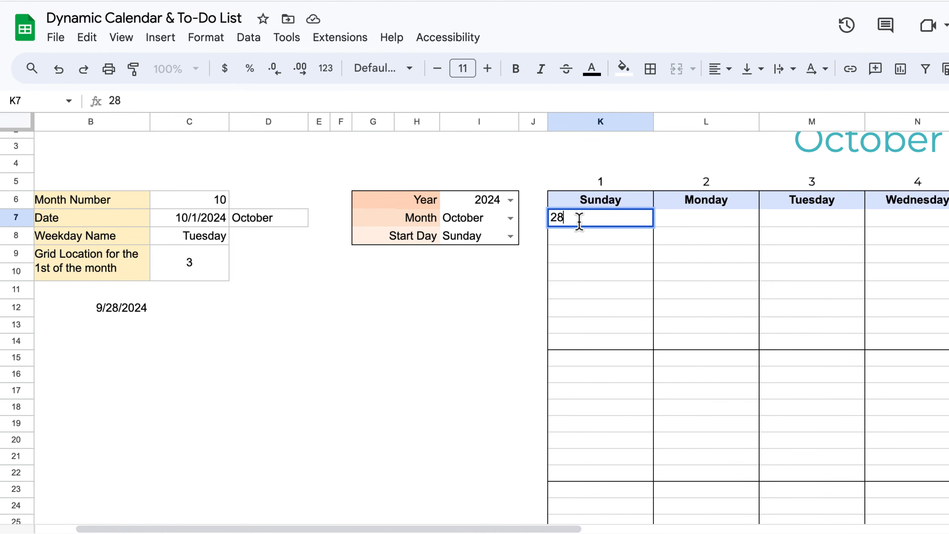
{"action": "key", "text": "Tab"}
{"action": "type", "text": "29"}
{"action": "key", "text": "Tab"}
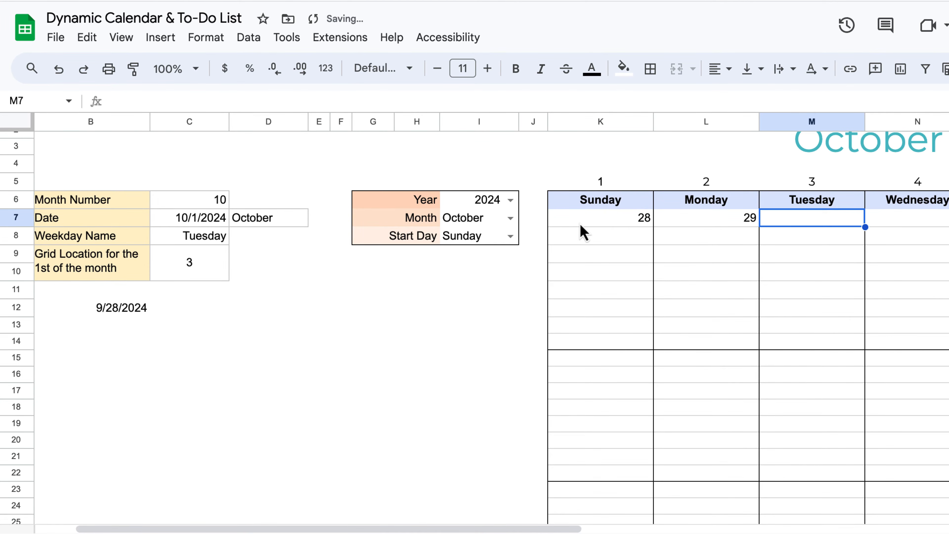
{"action": "type", "text": "30"}
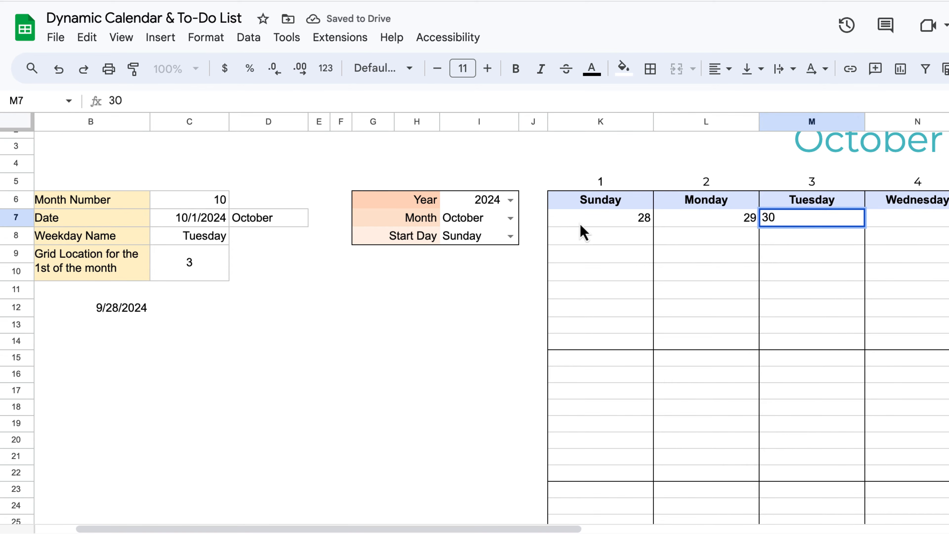
{"action": "key", "text": "Tab"}
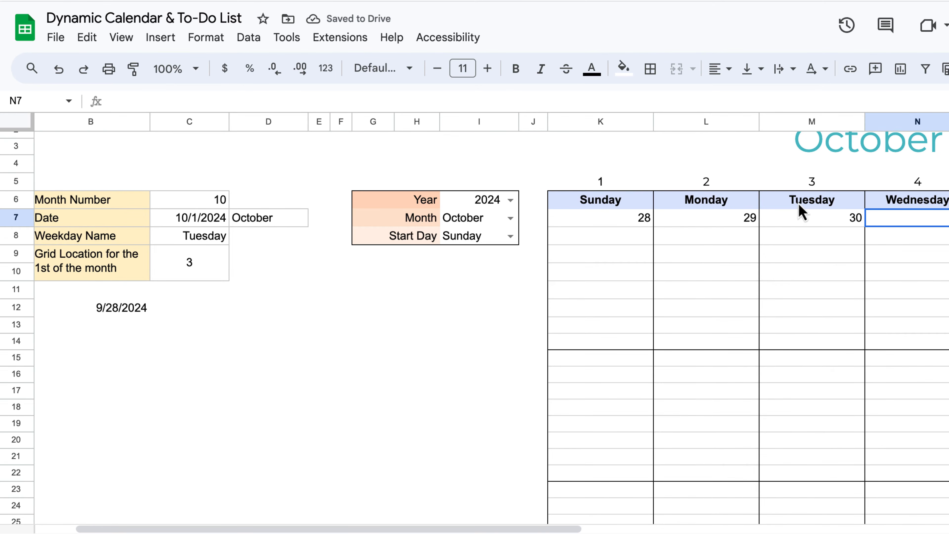
Clear the trial day numbers from the first-week Tuesday, Monday and Sunday cells.
{"action": "left_click", "coordinate": [802, 222]}
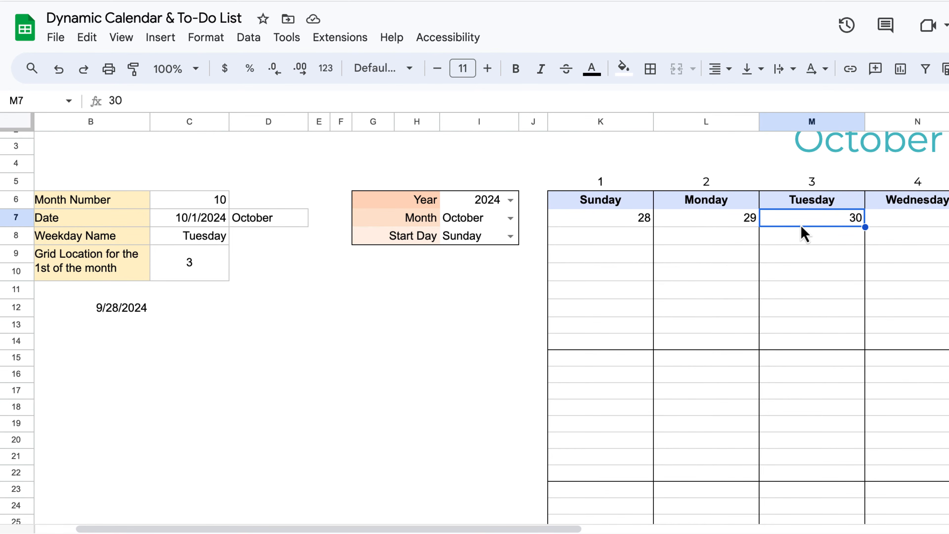
{"action": "key", "text": "Delete"}
{"action": "left_click", "coordinate": [740, 223]}
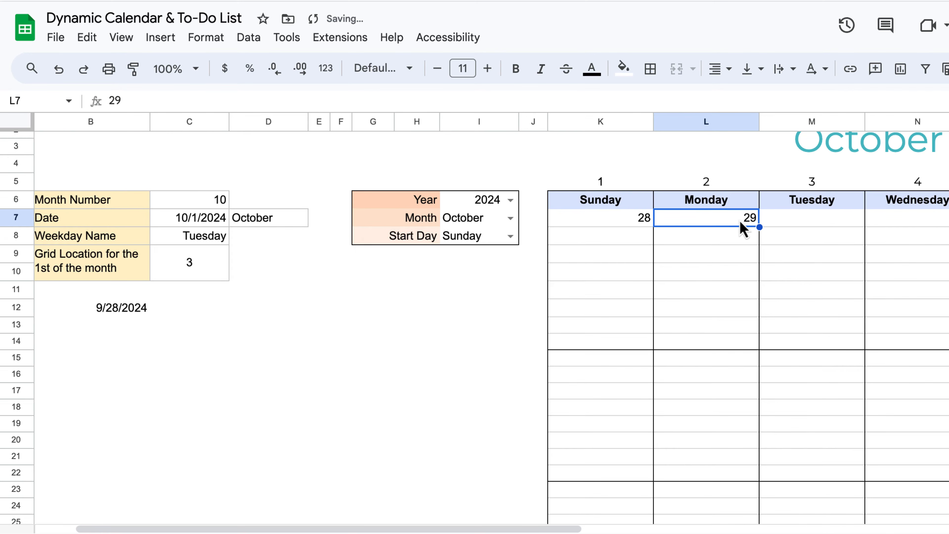
{"action": "key", "text": "Delete"}
{"action": "left_click", "coordinate": [620, 228]}
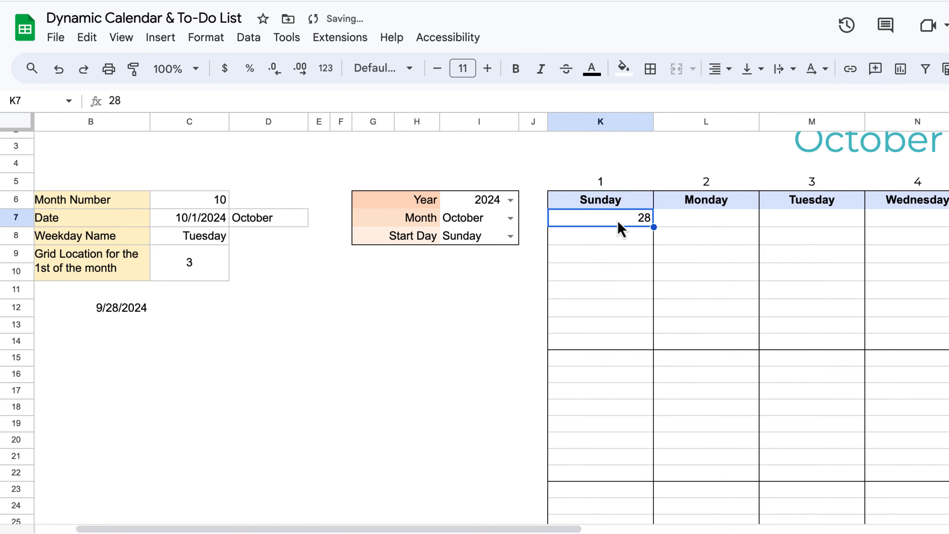
{"action": "key", "text": "Delete"}
{"action": "scroll", "coordinate": [393, 355], "scroll_direction": "right", "scroll_amount": 1}
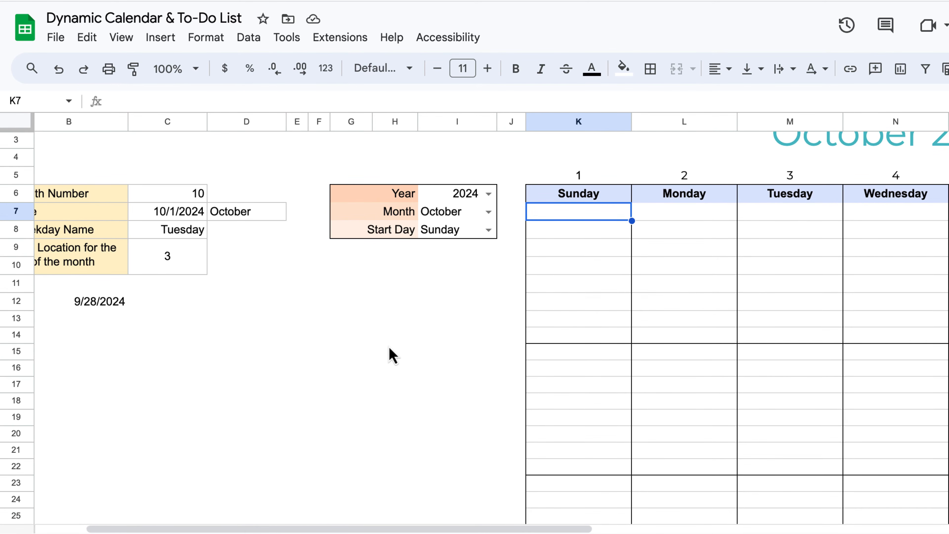
{"action": "scroll", "coordinate": [392, 355], "scroll_direction": "right", "scroll_amount": 2}
{"action": "scroll", "coordinate": [392, 355], "scroll_direction": "up", "scroll_amount": 1}
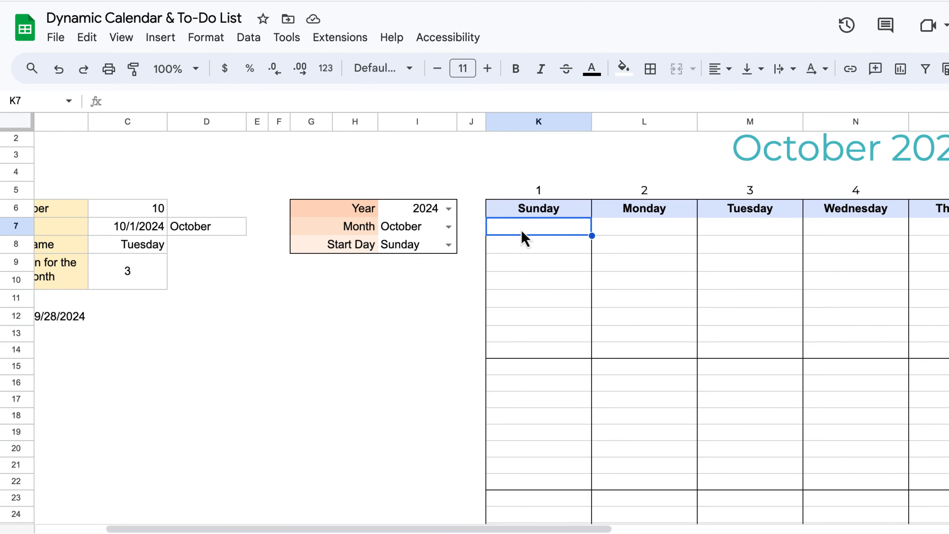
Compare the empty first-week cells K7 to M7 with the Sunday, Monday and Tuesday headers above them.
{"action": "left_click", "coordinate": [441, 316]}
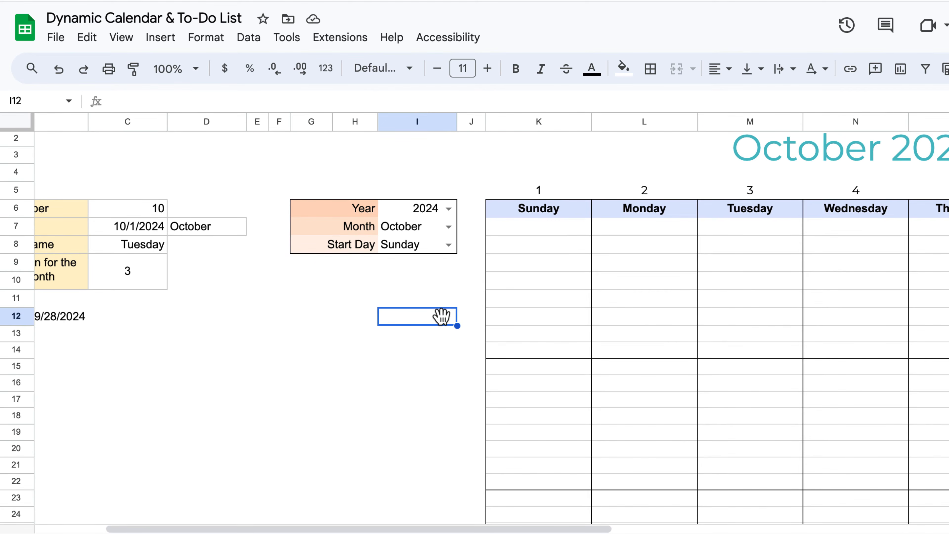
{"action": "left_click", "coordinate": [547, 228]}
{"action": "left_click", "coordinate": [645, 234]}
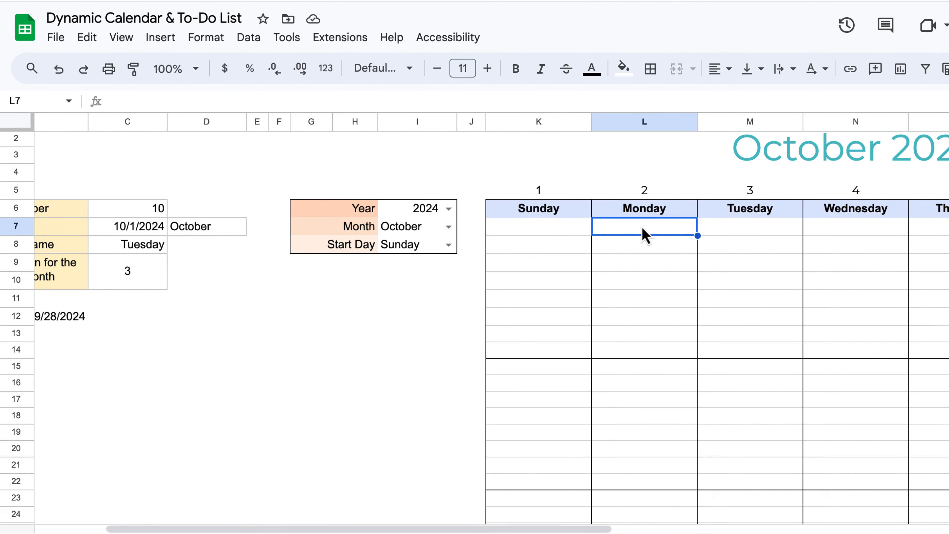
{"action": "left_click", "coordinate": [556, 236]}
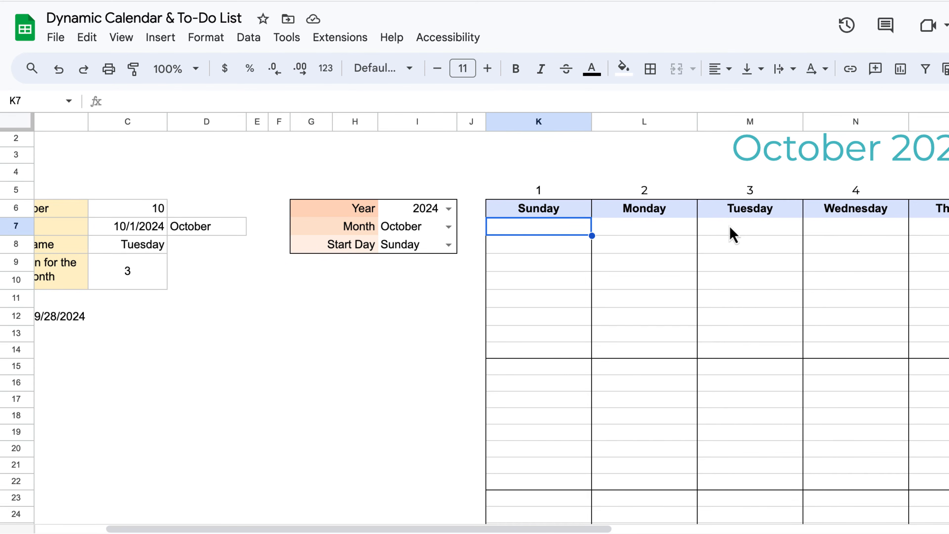
{"action": "left_click", "coordinate": [736, 236]}
{"action": "left_click", "coordinate": [578, 237]}
{"action": "left_click", "coordinate": [619, 235]}
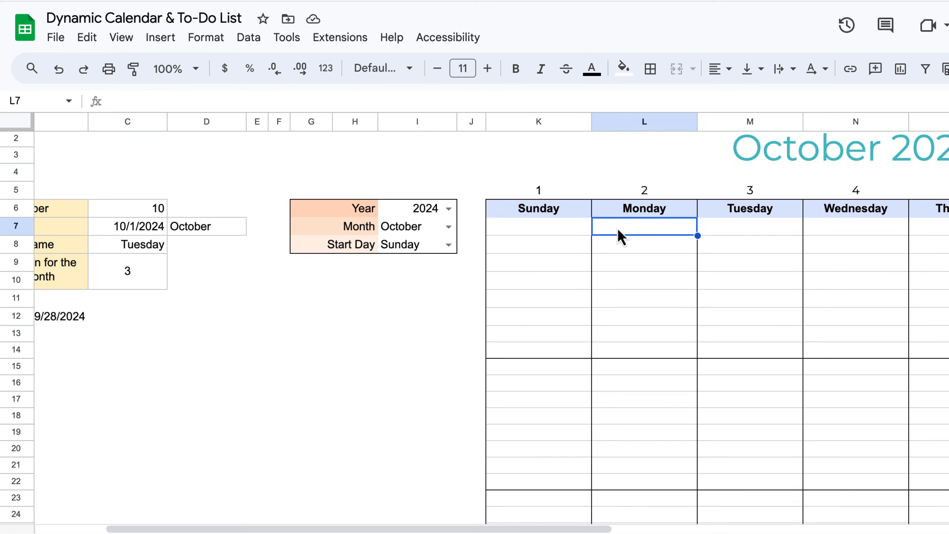
{"action": "left_click", "coordinate": [735, 233]}
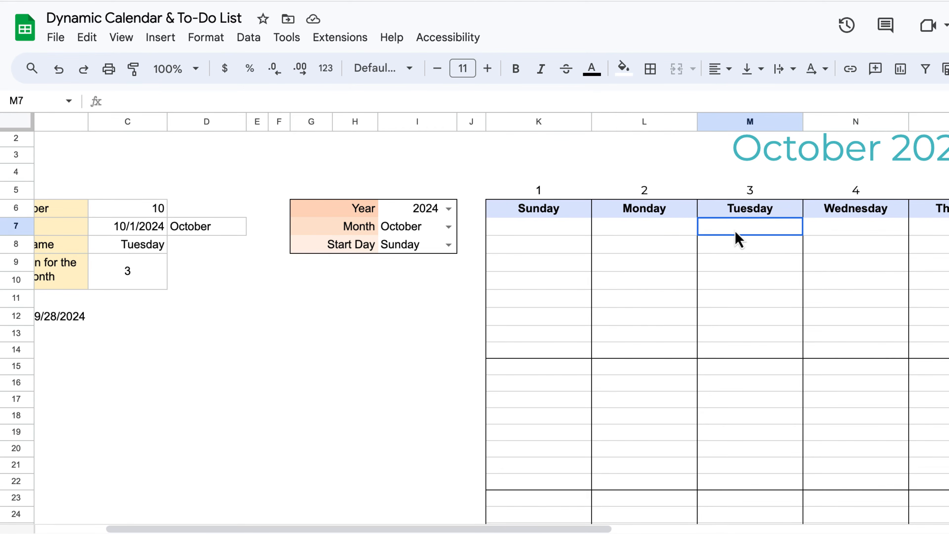
{"action": "left_click", "coordinate": [562, 233]}
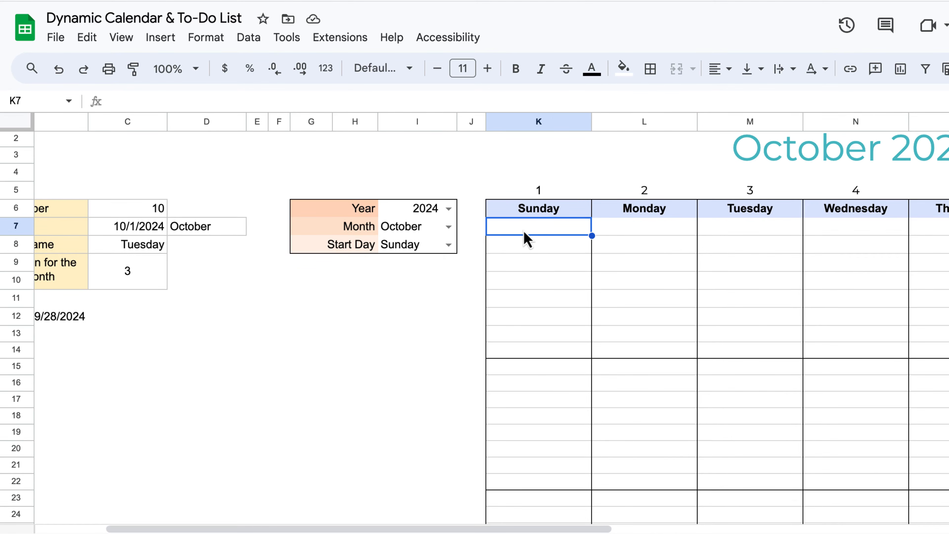
{"action": "left_click", "coordinate": [531, 214]}
{"action": "left_click", "coordinate": [606, 216]}
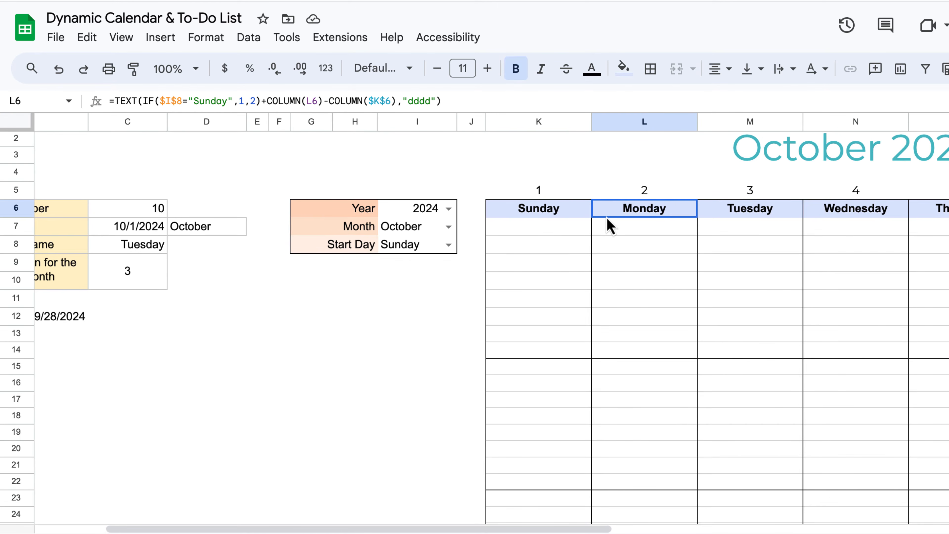
{"action": "left_click", "coordinate": [727, 218]}
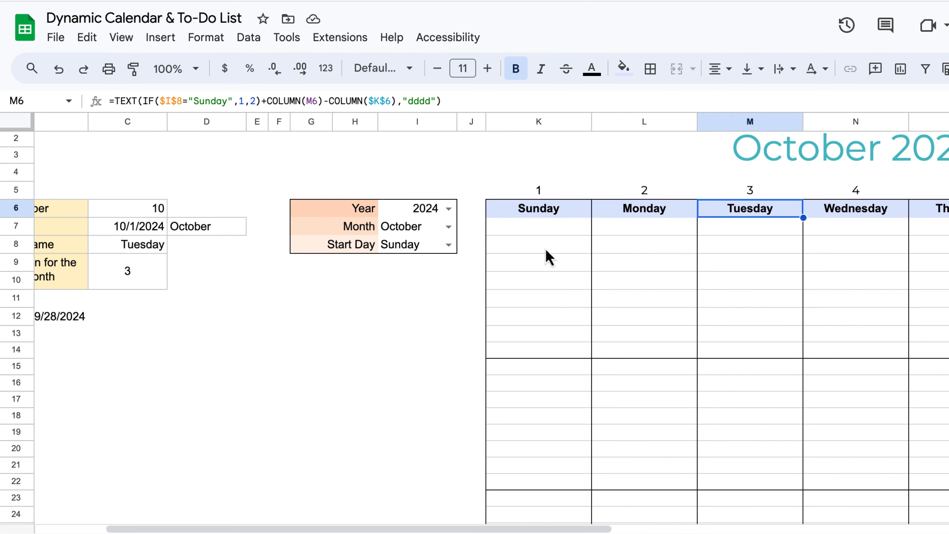
{"action": "left_click", "coordinate": [539, 232]}
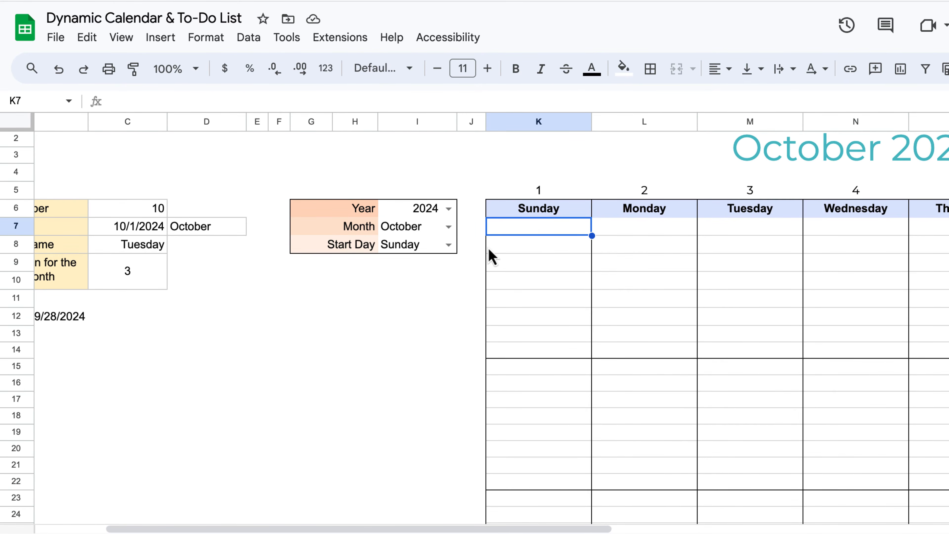
Extend the trial date formula in B12 by one day so it reads =C7-C9+1.
{"action": "scroll", "coordinate": [485, 250], "scroll_direction": "left", "scroll_amount": 5}
{"action": "left_click", "coordinate": [213, 316]}
{"action": "double_click", "coordinate": [214, 315]}
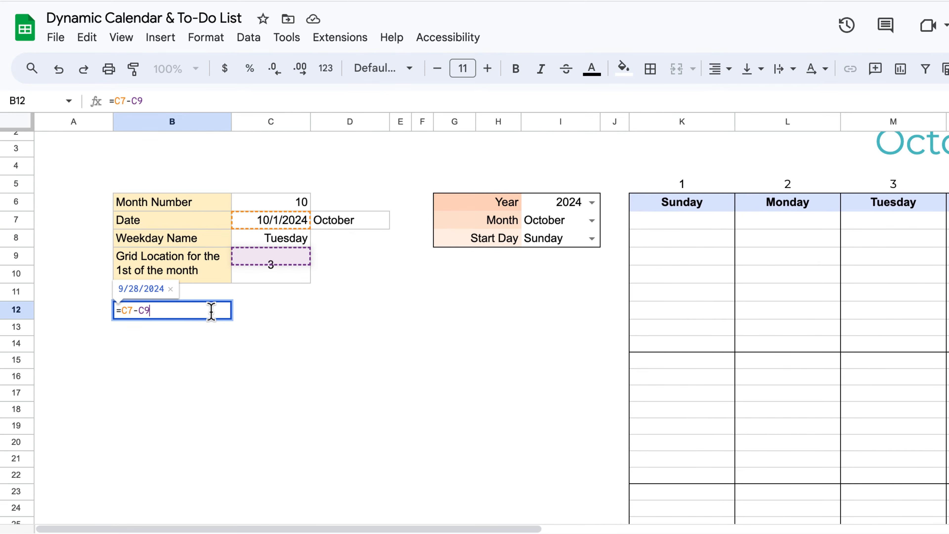
{"action": "type", "text": "+1"}
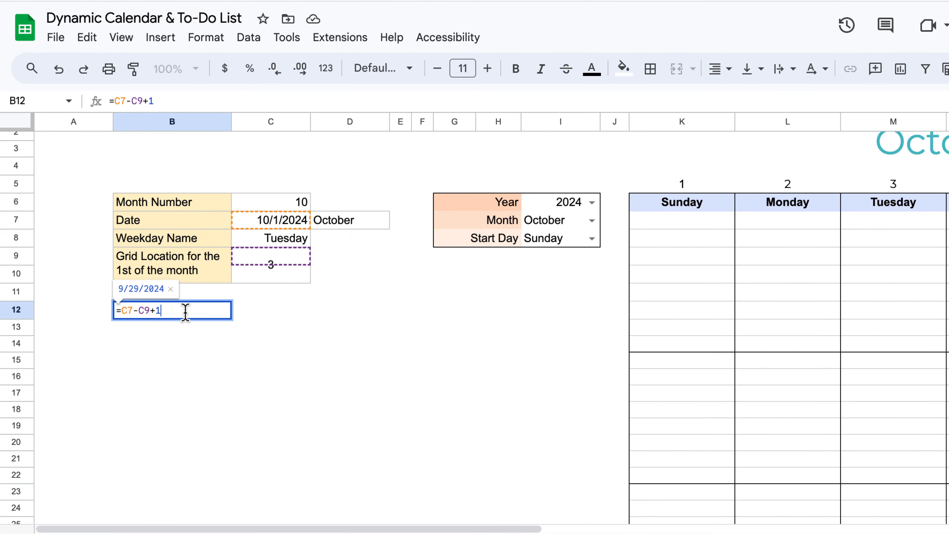
{"action": "key", "text": "ctrl+Return"}
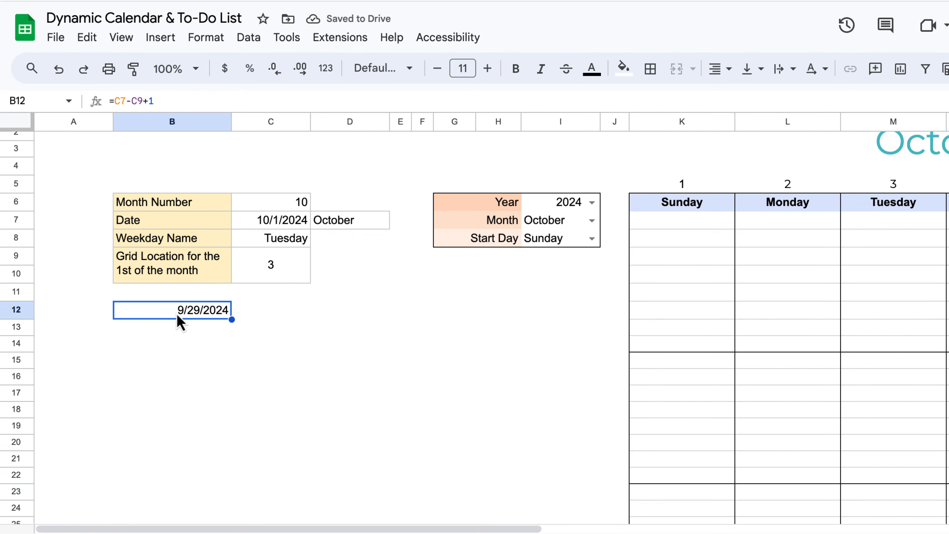
Enter the trial day numbers 29, 30 and 1 in the first-week Sunday, Monday and Tuesday cells, K7 to M7.
{"action": "left_click", "coordinate": [644, 225]}
{"action": "type", "text": "2"}
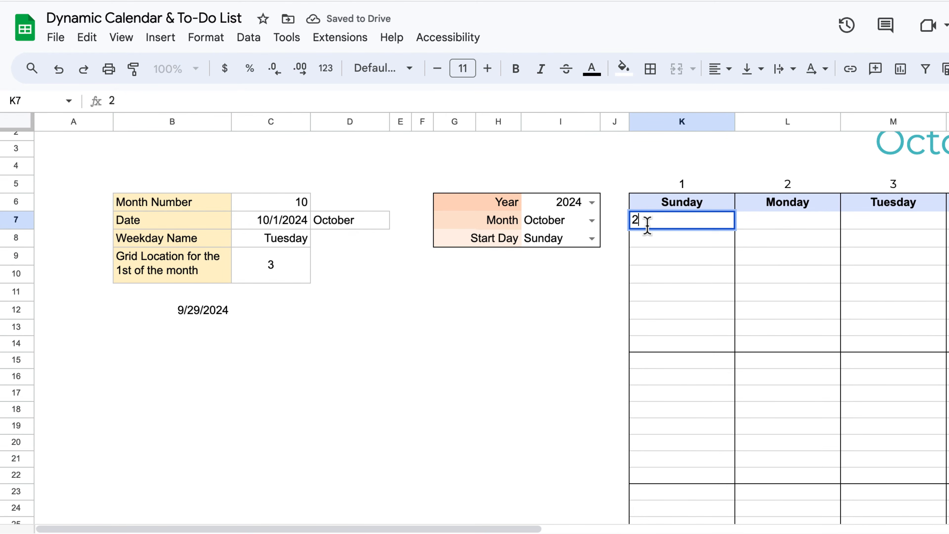
{"action": "type", "text": "9"}
{"action": "key", "text": "Tab"}
{"action": "type", "text": "30"}
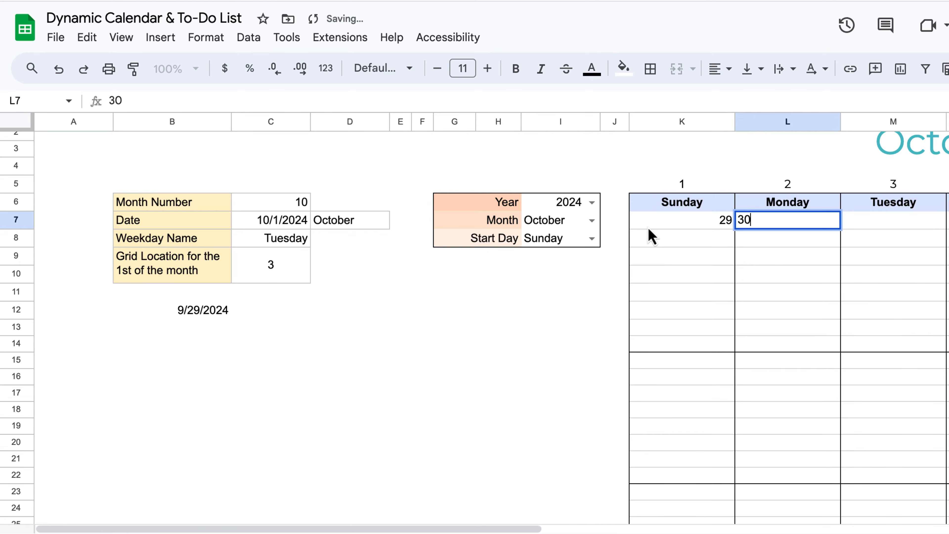
{"action": "key", "text": "Tab"}
{"action": "type", "text": "1"}
{"action": "scroll", "coordinate": [564, 292], "scroll_direction": "down", "scroll_amount": 1}
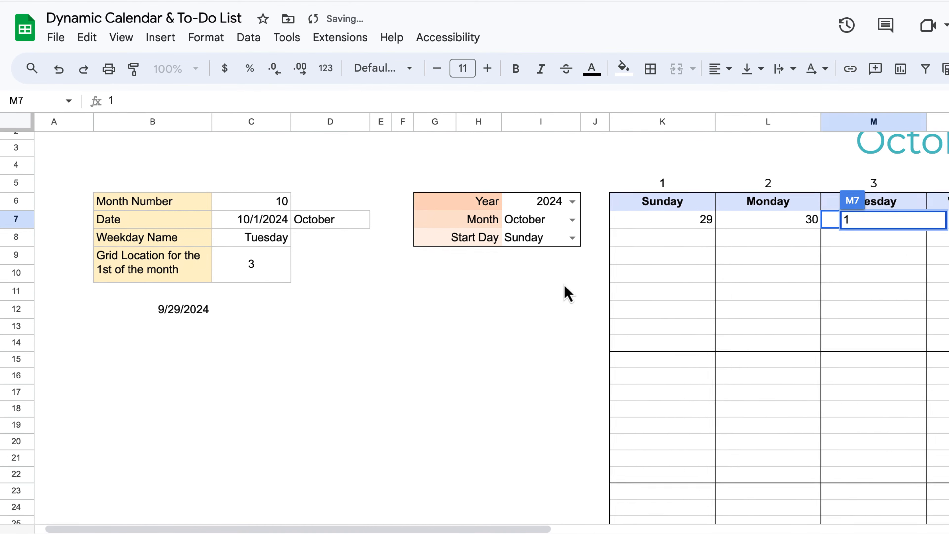
{"action": "key", "text": "Return"}
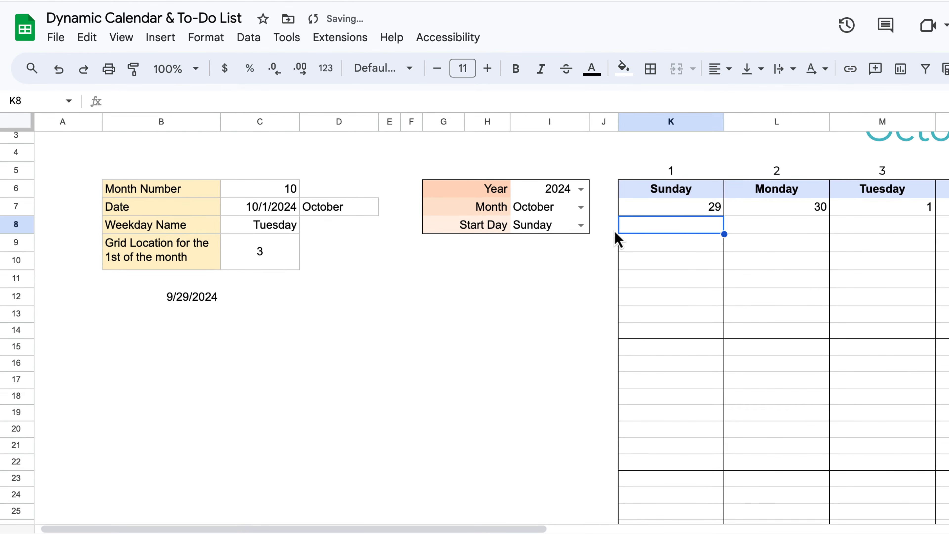
{"action": "left_click", "coordinate": [884, 214]}
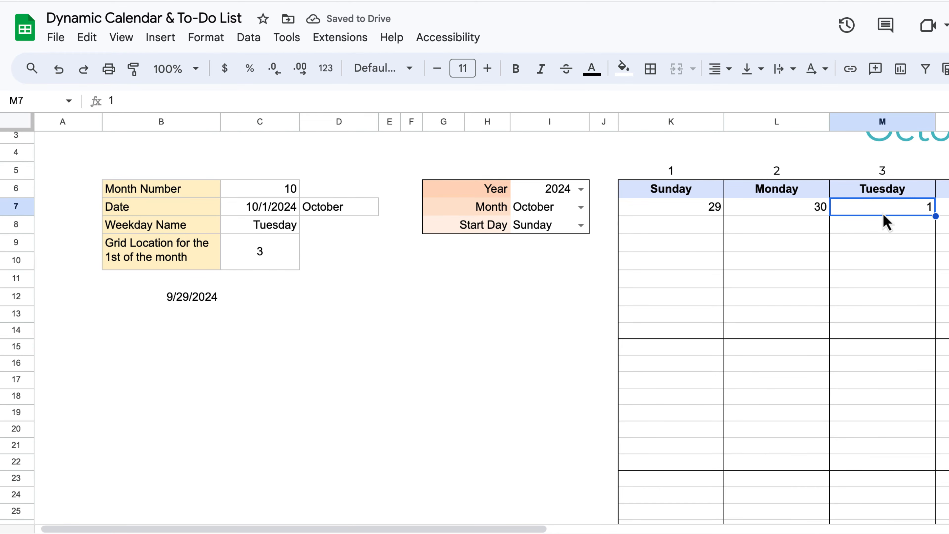
Delete the trial date formula in B12 and clear the trial day numbers from K7, L7 and M7.
{"action": "scroll", "coordinate": [629, 248], "scroll_direction": "up", "scroll_amount": 1}
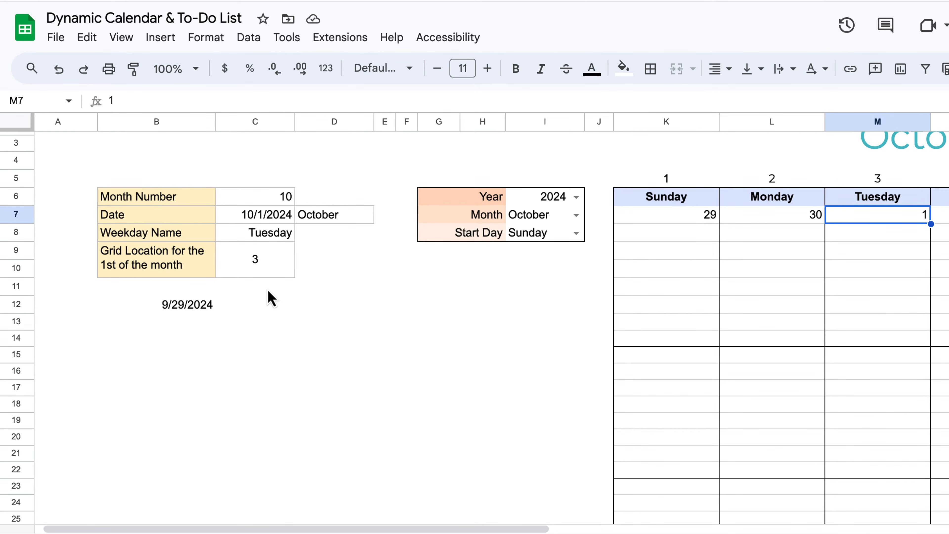
{"action": "scroll", "coordinate": [272, 298], "scroll_direction": "right", "scroll_amount": 3}
{"action": "scroll", "coordinate": [272, 298], "scroll_direction": "up", "scroll_amount": 1}
{"action": "scroll", "coordinate": [272, 298], "scroll_direction": "left", "scroll_amount": 1}
{"action": "scroll", "coordinate": [272, 298], "scroll_direction": "down", "scroll_amount": 1}
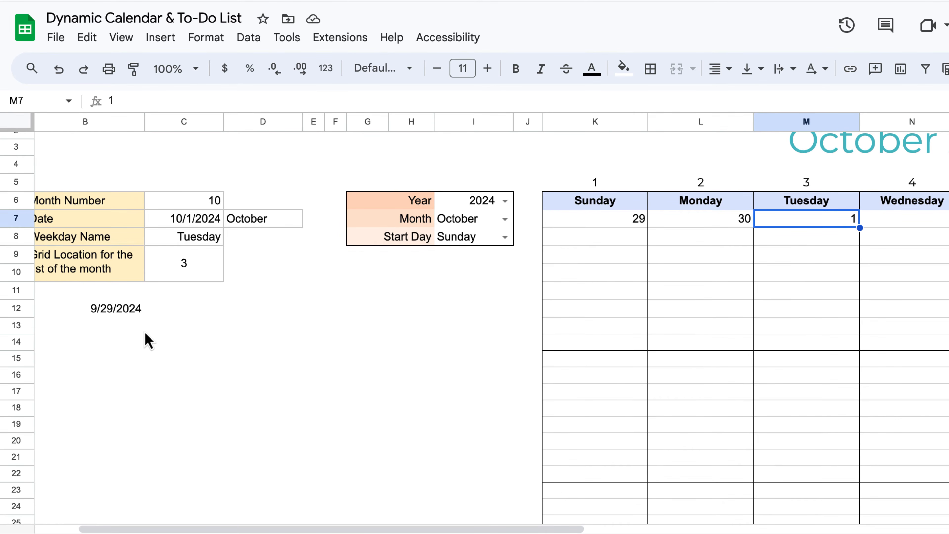
{"action": "left_click", "coordinate": [130, 319]}
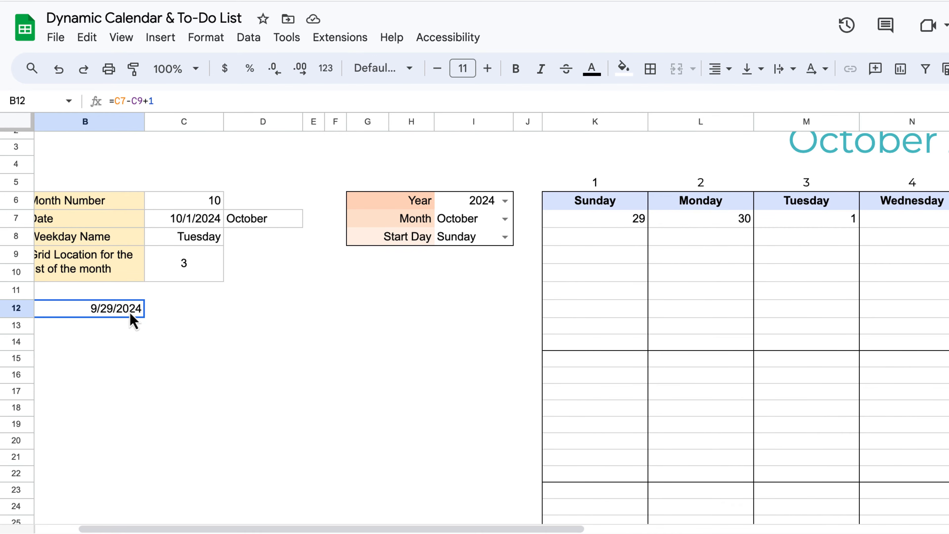
{"action": "key", "text": "Delete"}
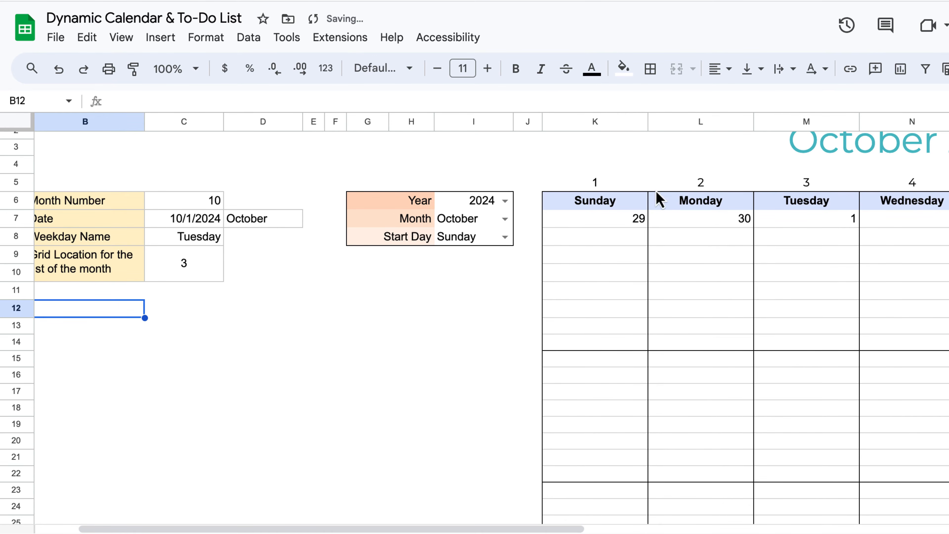
{"action": "left_click", "coordinate": [631, 229]}
{"action": "key", "text": "Delete"}
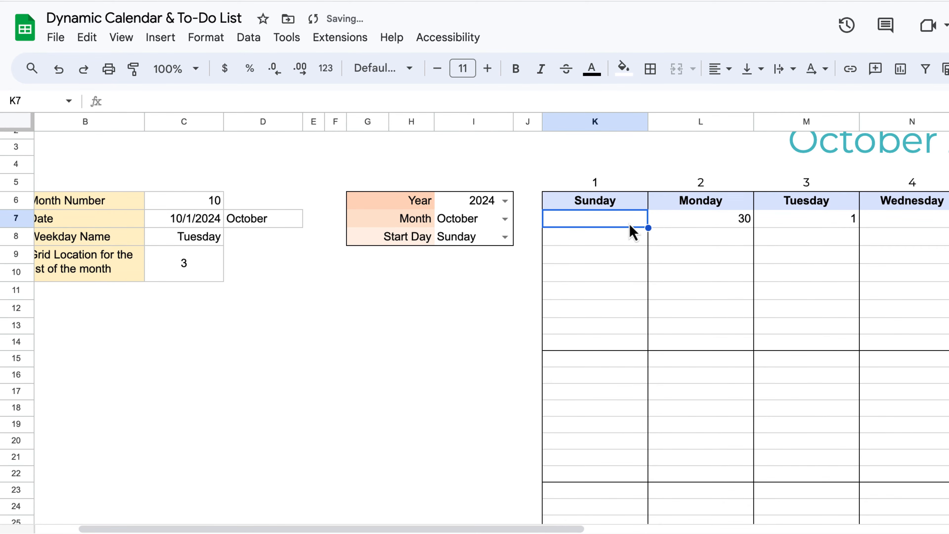
{"action": "left_click", "coordinate": [678, 225]}
{"action": "key", "text": "Delete"}
{"action": "left_click", "coordinate": [792, 224]}
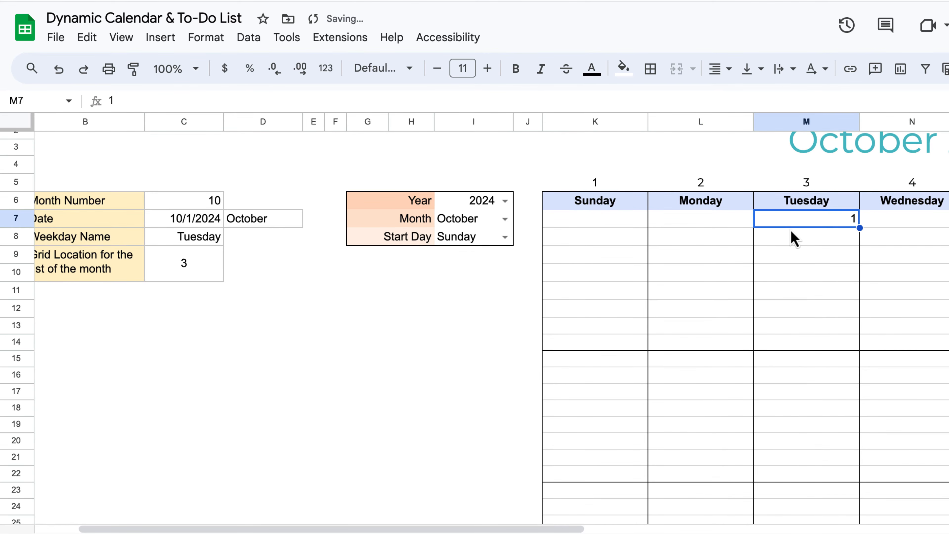
{"action": "scroll", "coordinate": [780, 236], "scroll_direction": "right", "scroll_amount": 3}
{"action": "scroll", "coordinate": [781, 235], "scroll_direction": "up", "scroll_amount": 1}
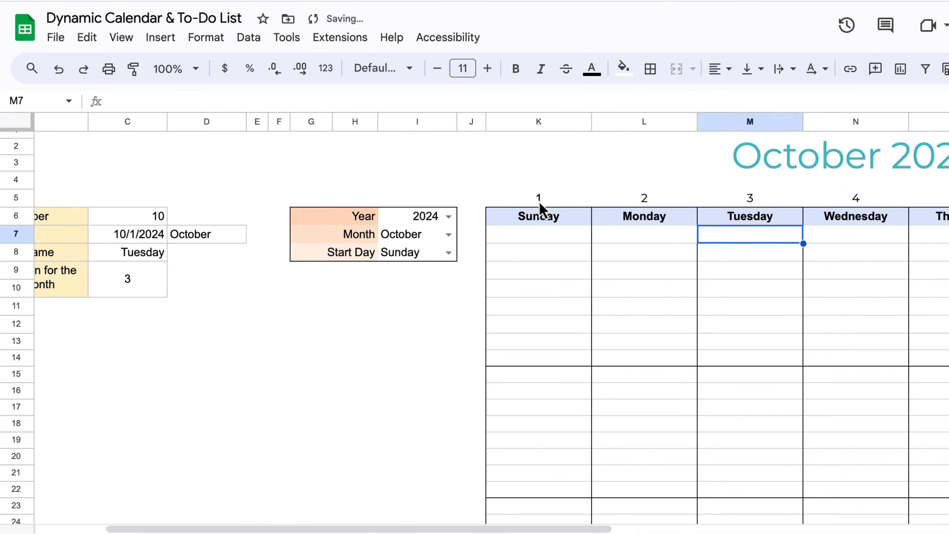
Enter the formula =C7-C9+1 in the calendar's first Sunday cell, K7, referencing the date and grid location cells.
{"action": "left_click", "coordinate": [538, 235]}
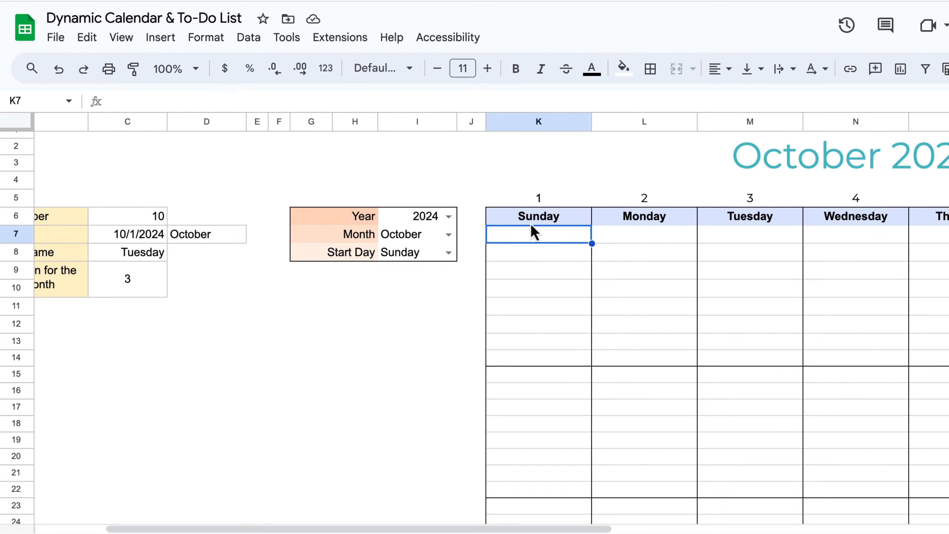
{"action": "type", "text": "="}
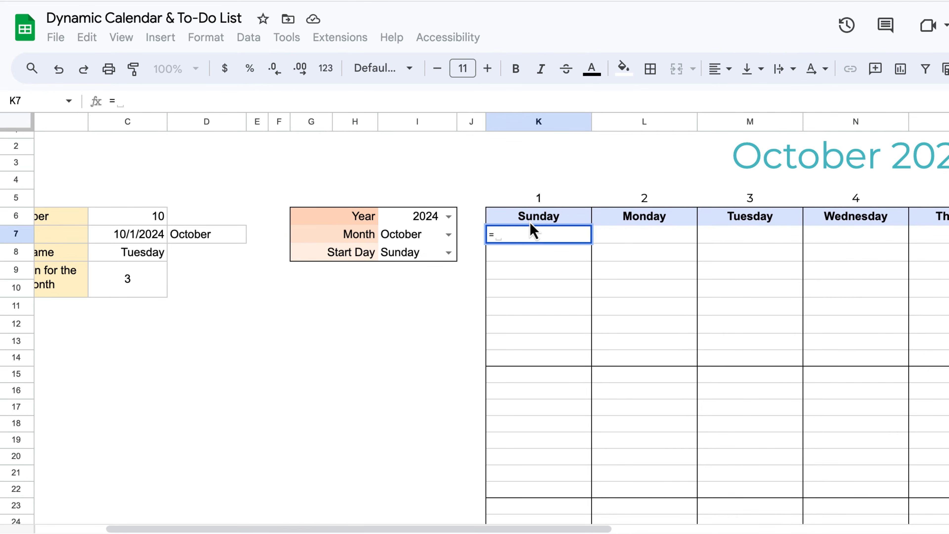
{"action": "scroll", "coordinate": [273, 354], "scroll_direction": "left", "scroll_amount": 4}
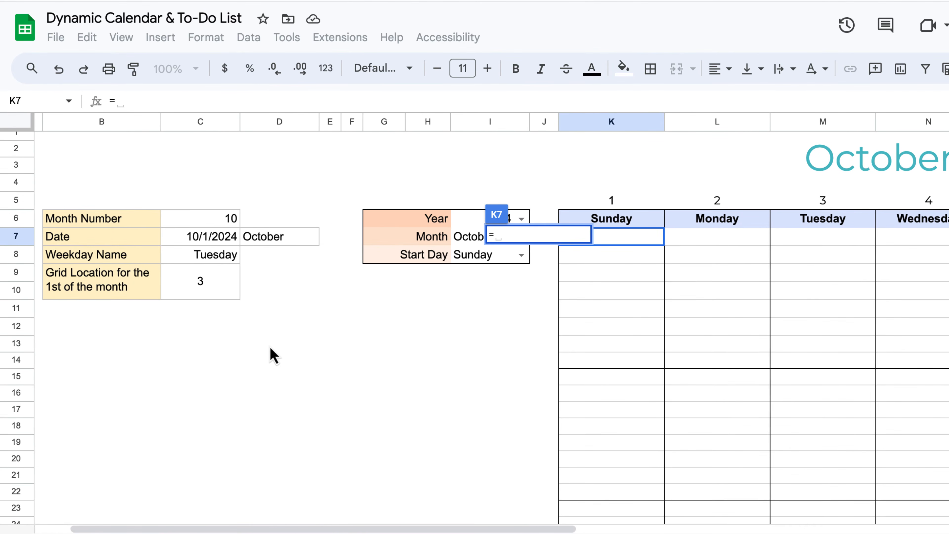
{"action": "left_click", "coordinate": [229, 235]}
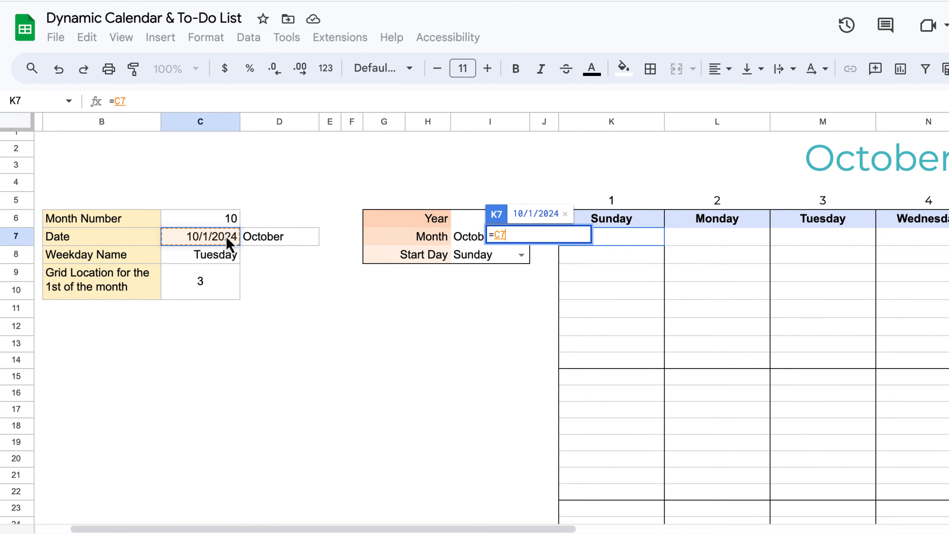
{"action": "type", "text": "-"}
{"action": "left_click", "coordinate": [190, 279]}
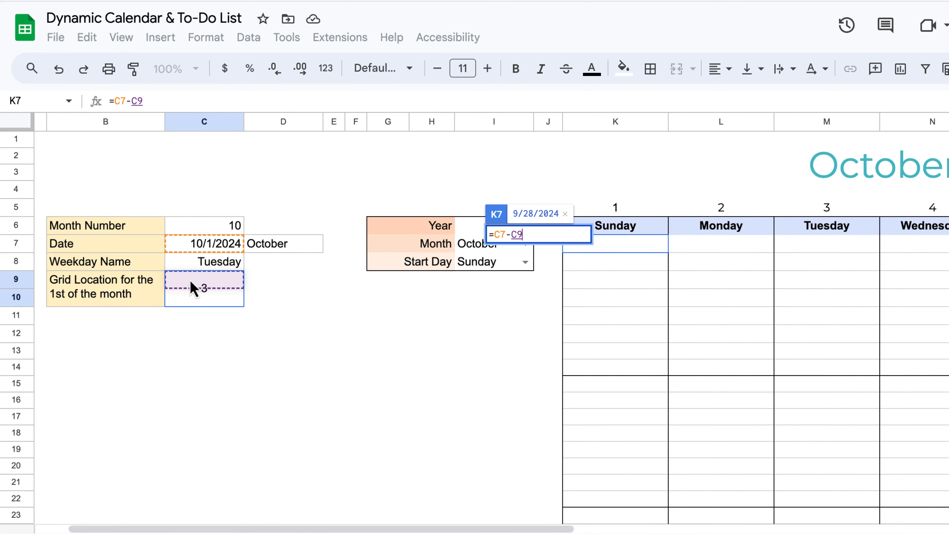
{"action": "type", "text": "+1"}
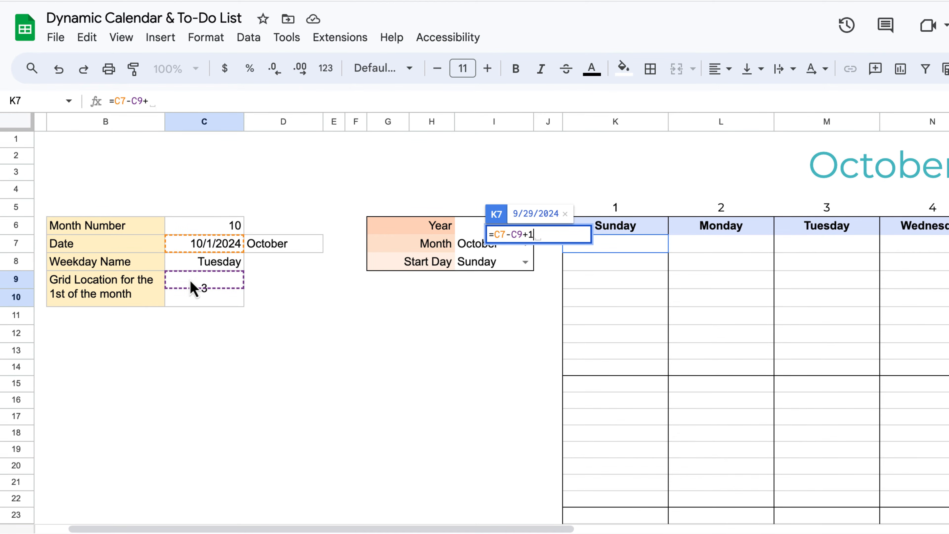
{"action": "key", "text": "Return"}
Clear the position numbers 1 to 7 above the calendar's weekday headers, in cells K5 to Q5.
{"action": "scroll", "coordinate": [187, 402], "scroll_direction": "right", "scroll_amount": 8}
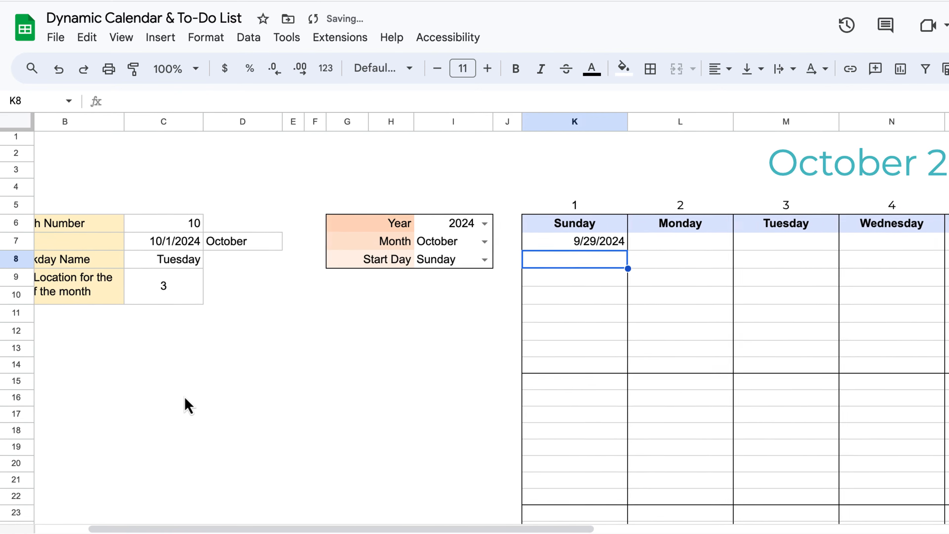
{"action": "scroll", "coordinate": [186, 402], "scroll_direction": "right", "scroll_amount": 2}
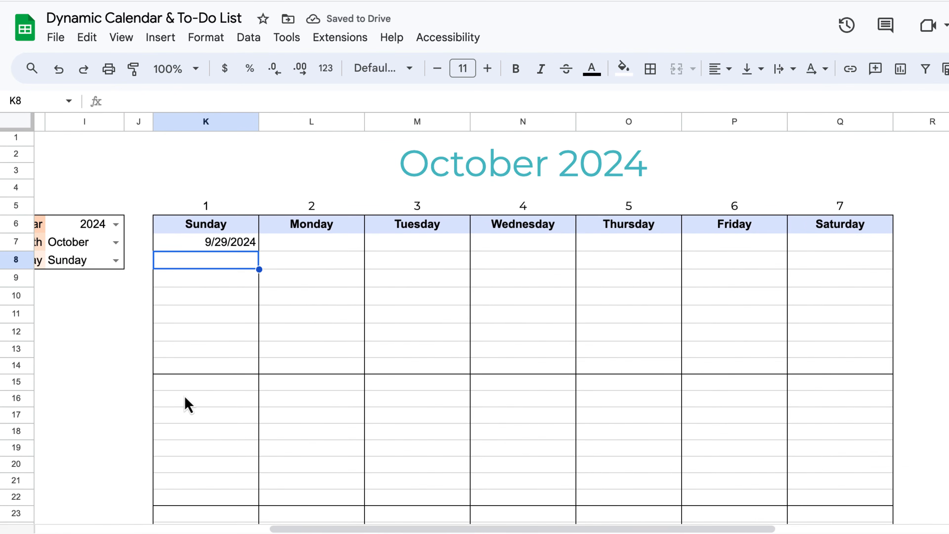
{"action": "left_click", "coordinate": [231, 245]}
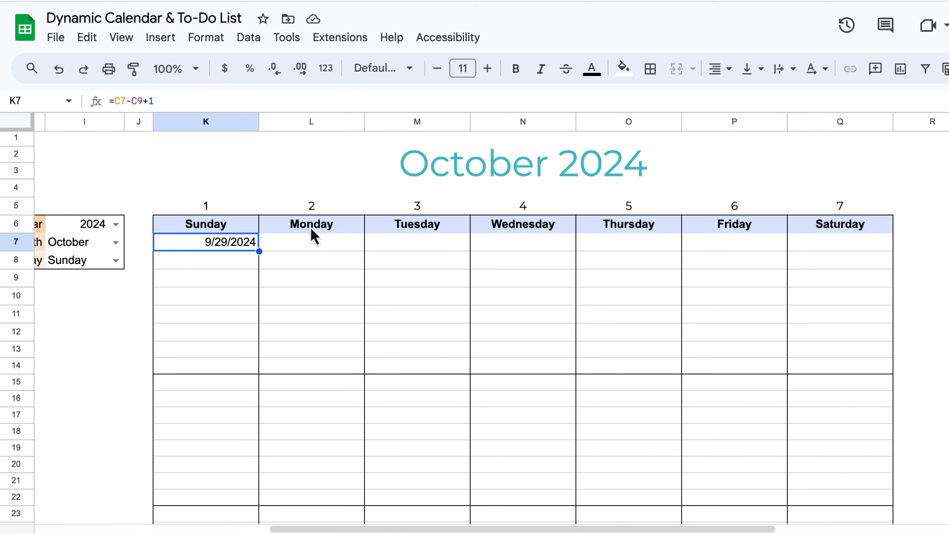
{"action": "left_click", "coordinate": [207, 204]}
{"action": "key", "text": "Delete"}
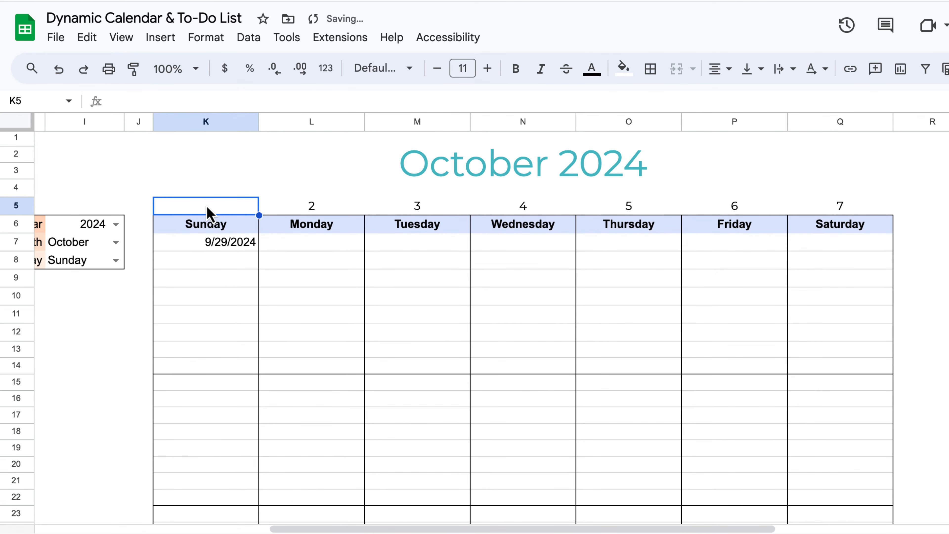
{"action": "left_click", "coordinate": [299, 211]}
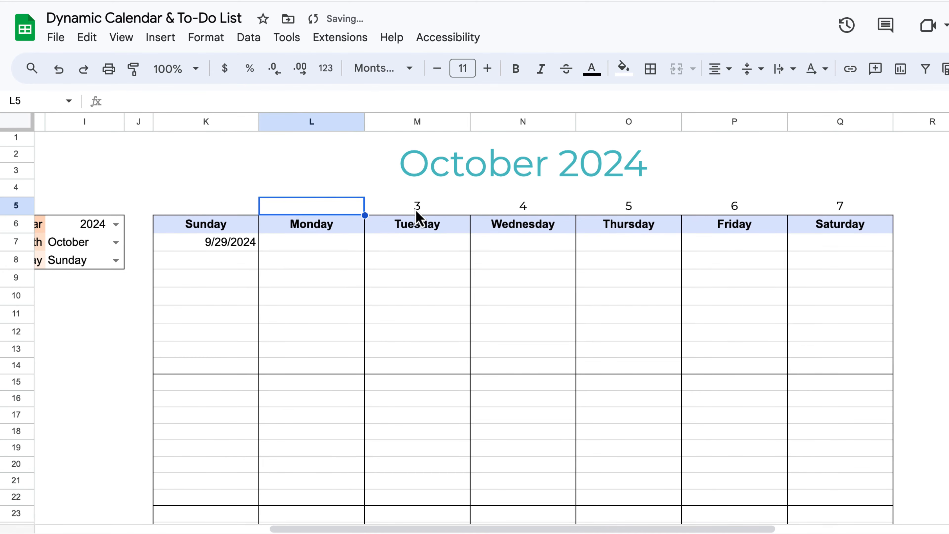
{"action": "left_click_drag", "start_coordinate": [418, 209], "coordinate": [822, 216]}
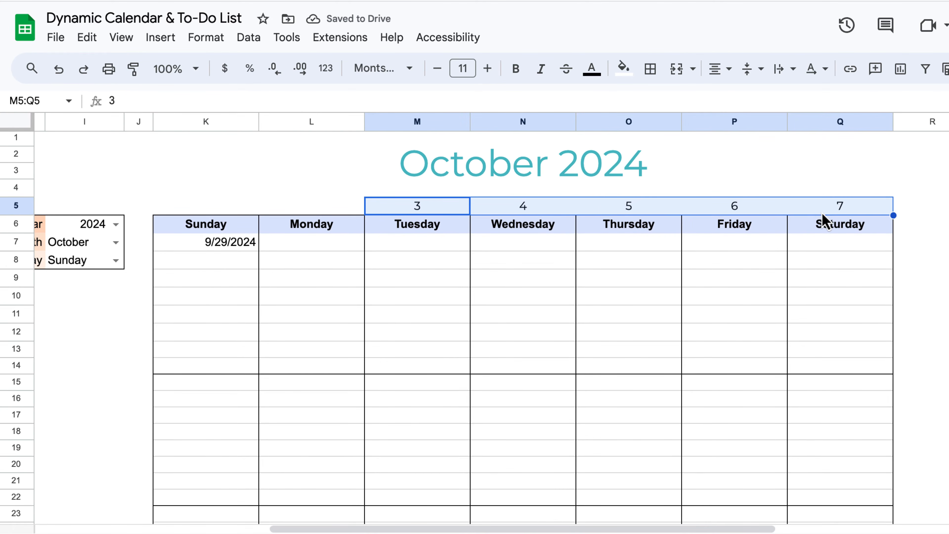
{"action": "key", "text": "Delete"}
Copy the formula text =C7-C9+1 from the first Sunday cell, K7, into the Monday cell, L7.
{"action": "scroll", "coordinate": [673, 309], "scroll_direction": "left", "scroll_amount": 5}
{"action": "left_click", "coordinate": [429, 245]}
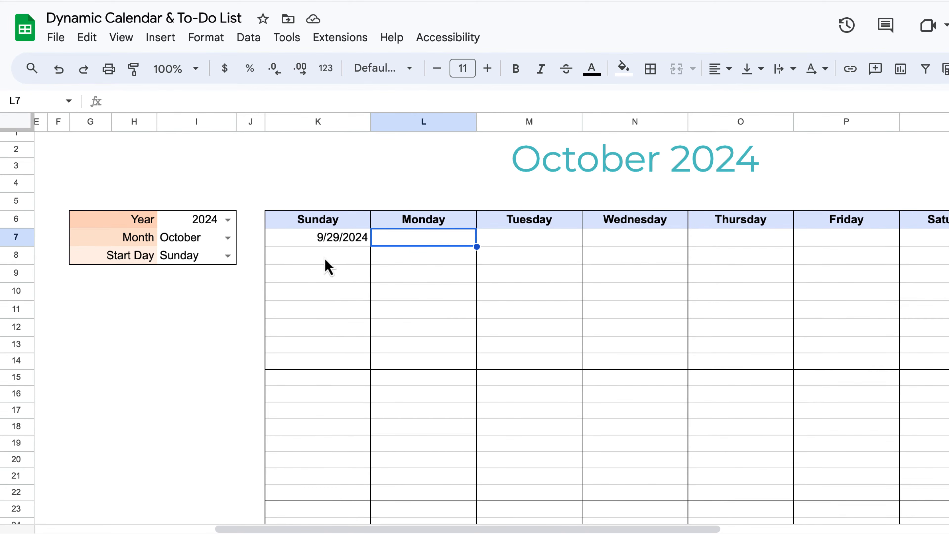
{"action": "left_click", "coordinate": [324, 239]}
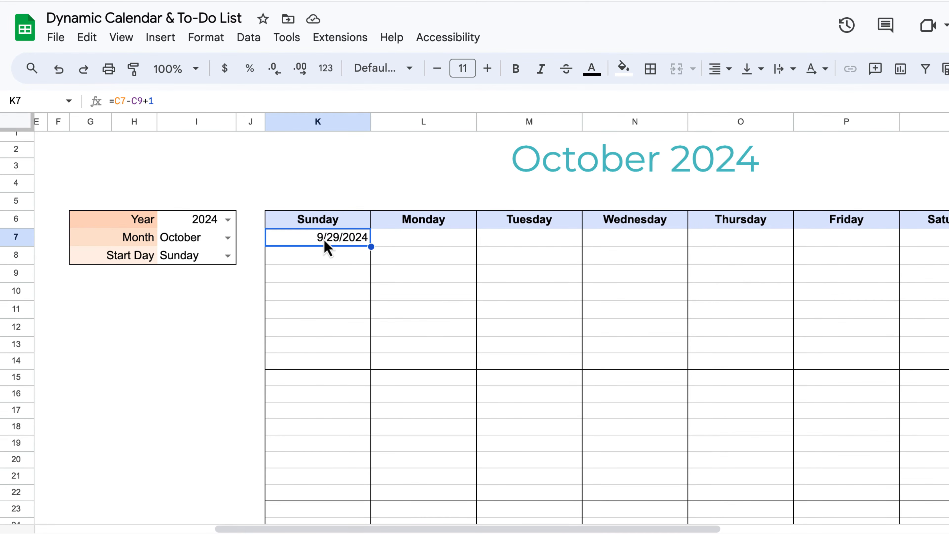
{"action": "left_click", "coordinate": [172, 101]}
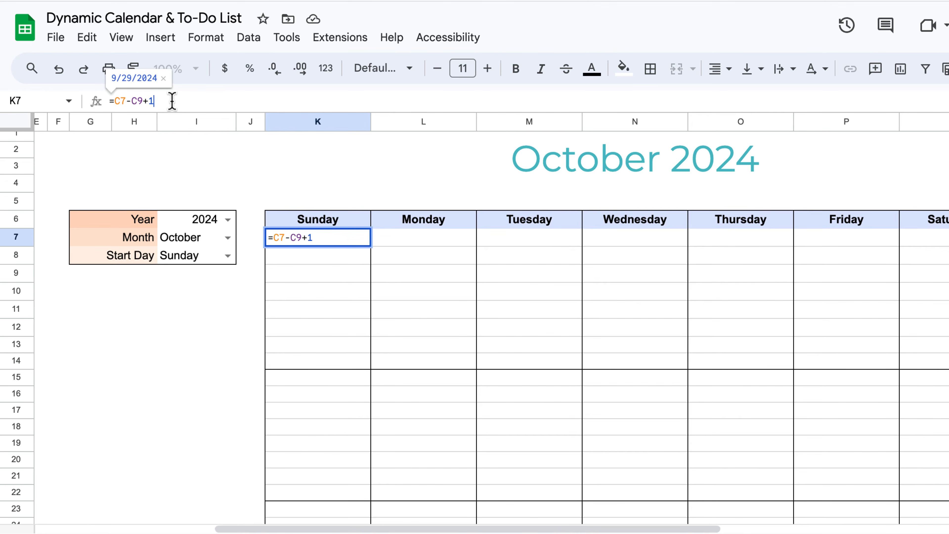
{"action": "left_click_drag", "start_coordinate": [171, 101], "coordinate": [107, 106]}
{"action": "key", "text": "ctrl+c"}
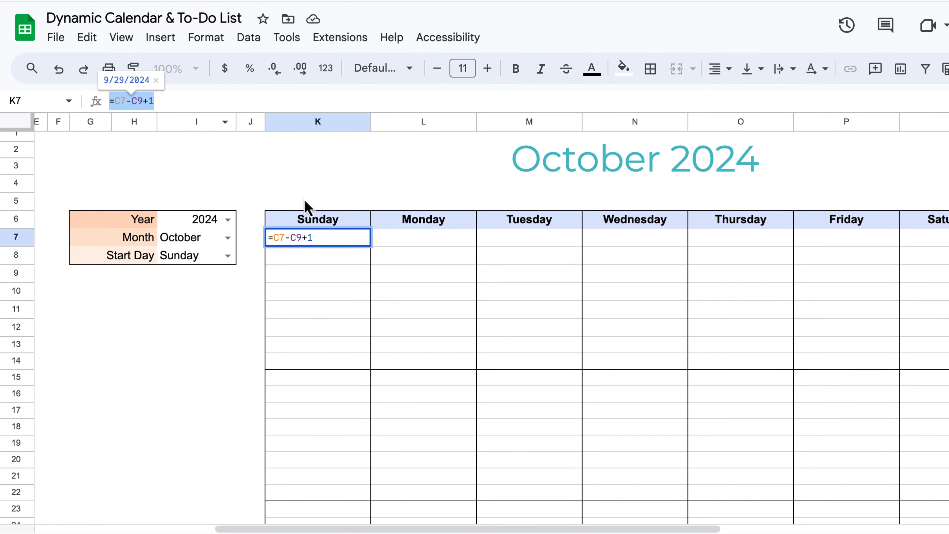
{"action": "left_click", "coordinate": [391, 243]}
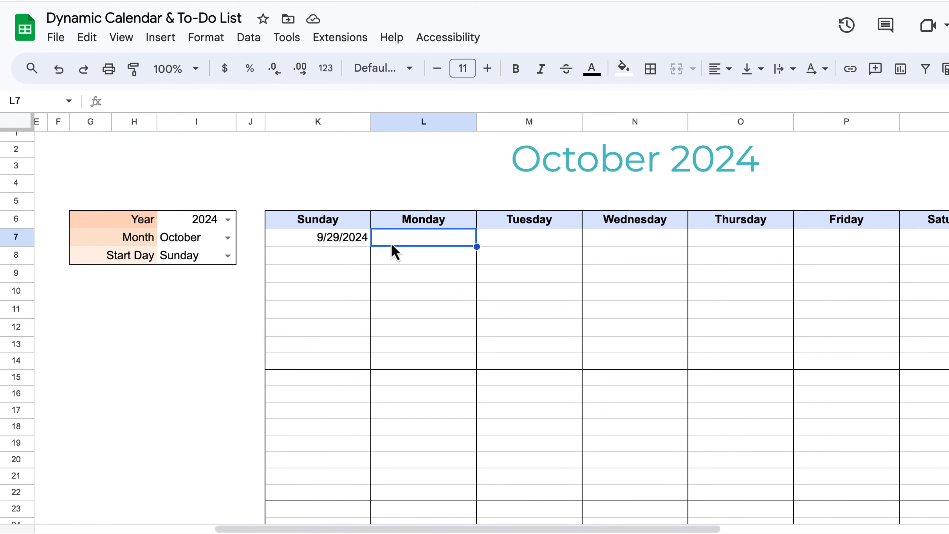
{"action": "key", "text": "ctrl+v"}
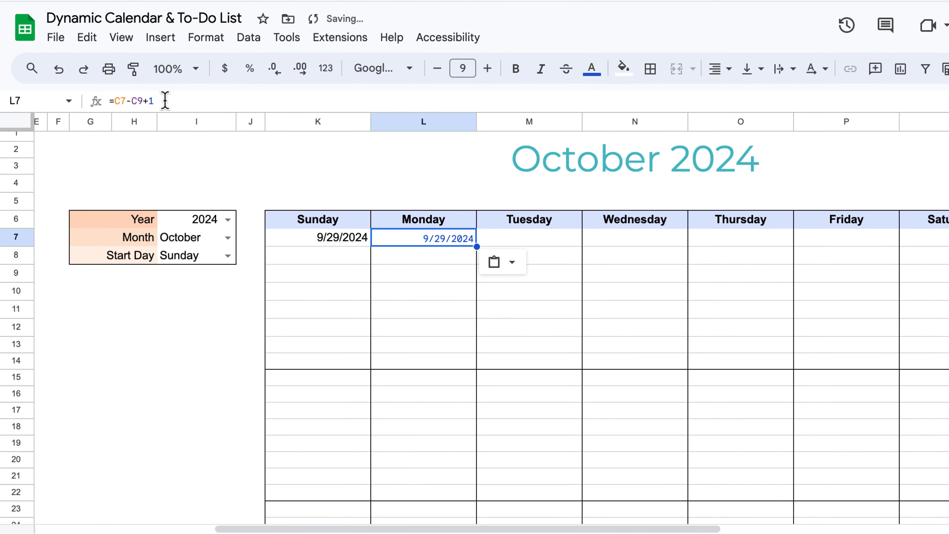
Wrap the Monday formula in L7 in parentheses and add one day so it reads =(C7-C9+1)+1.
{"action": "left_click", "coordinate": [116, 100]}
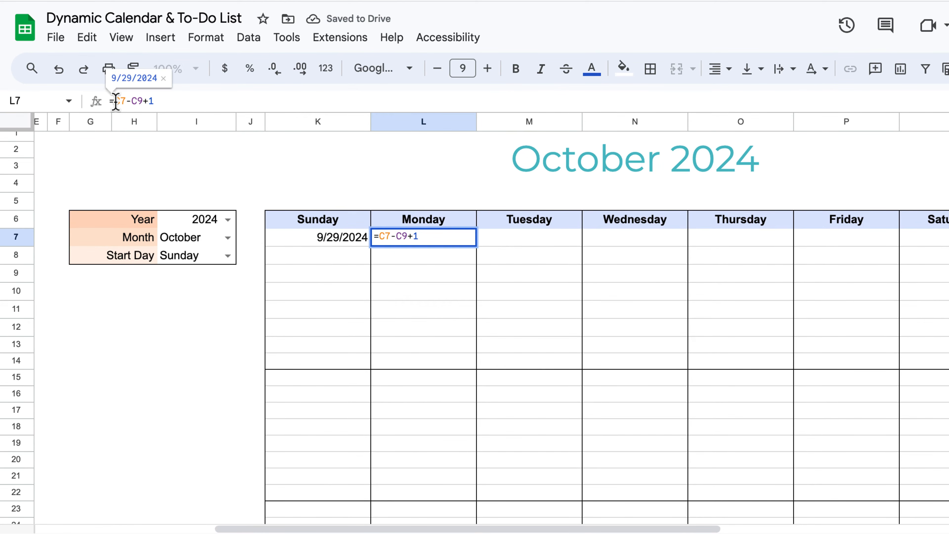
{"action": "type", "text": "("}
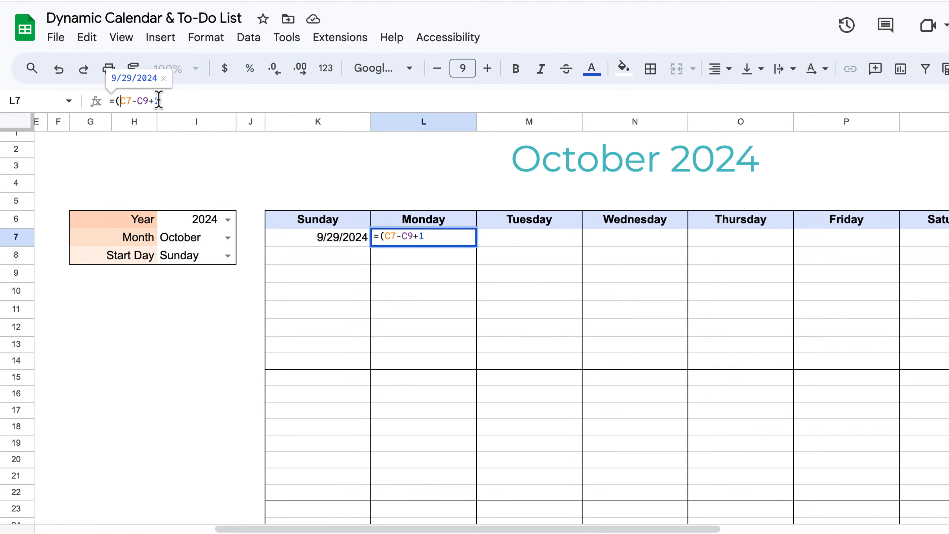
{"action": "type", "text": ")"}
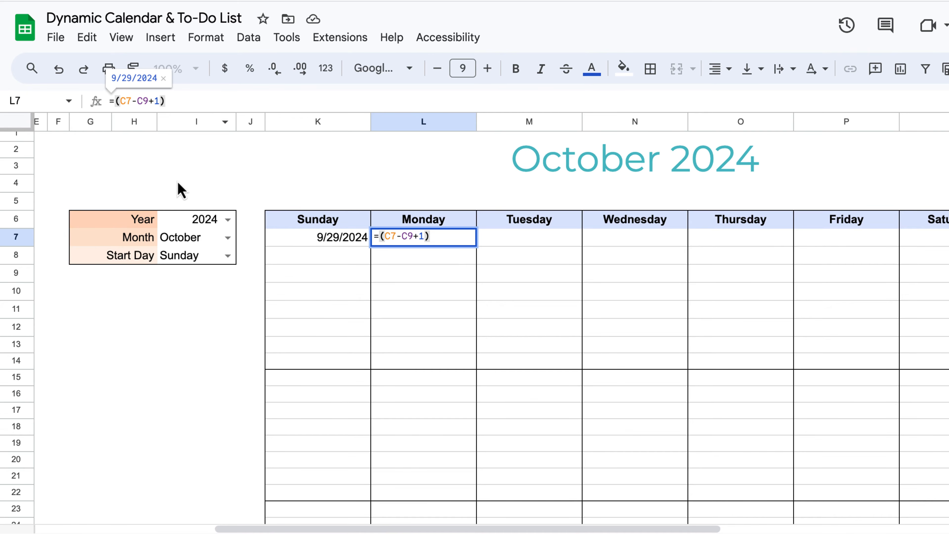
{"action": "left_click", "coordinate": [183, 189]}
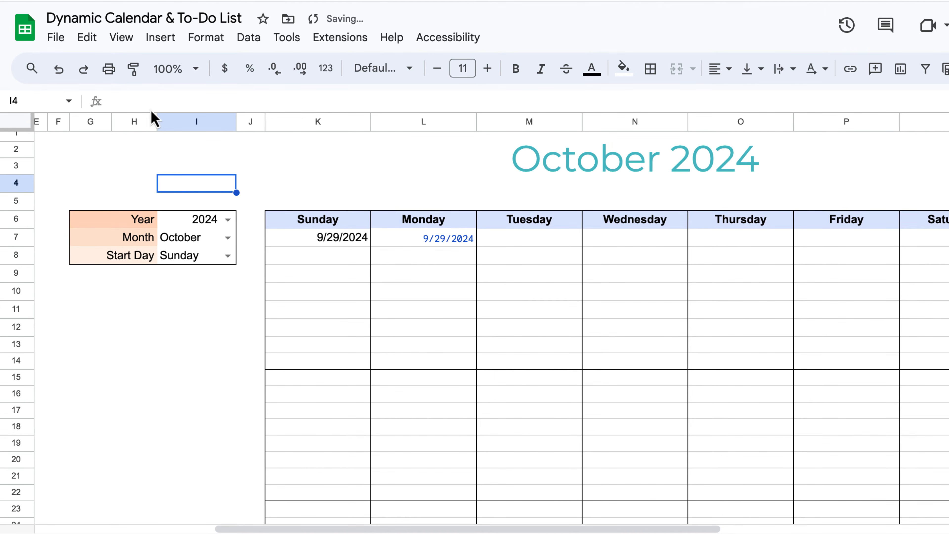
{"action": "left_click", "coordinate": [407, 243]}
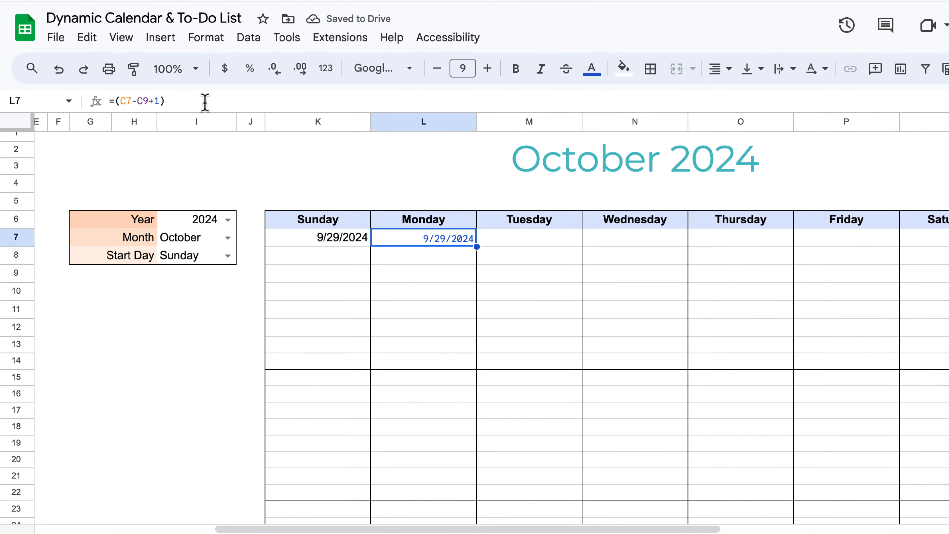
{"action": "left_click", "coordinate": [195, 101]}
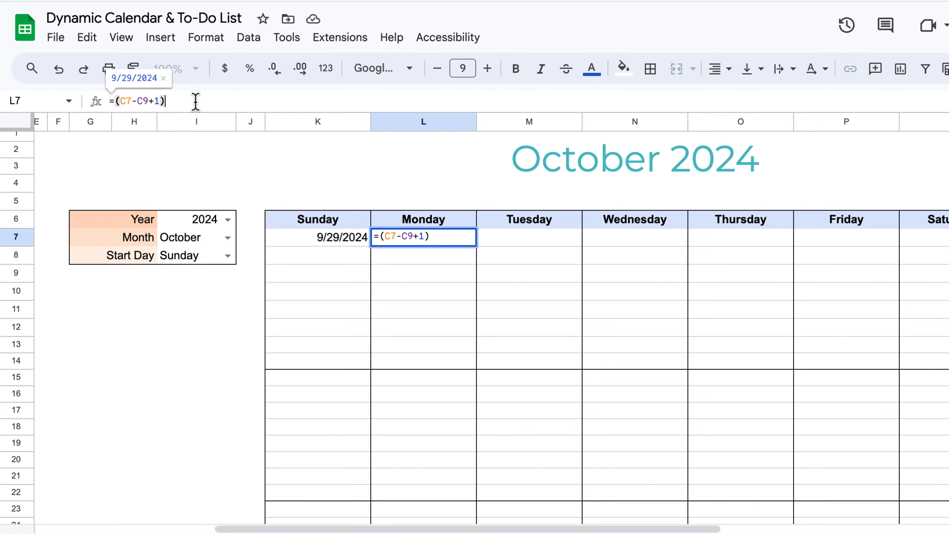
{"action": "type", "text": "+1"}
{"action": "key", "text": "Return"}
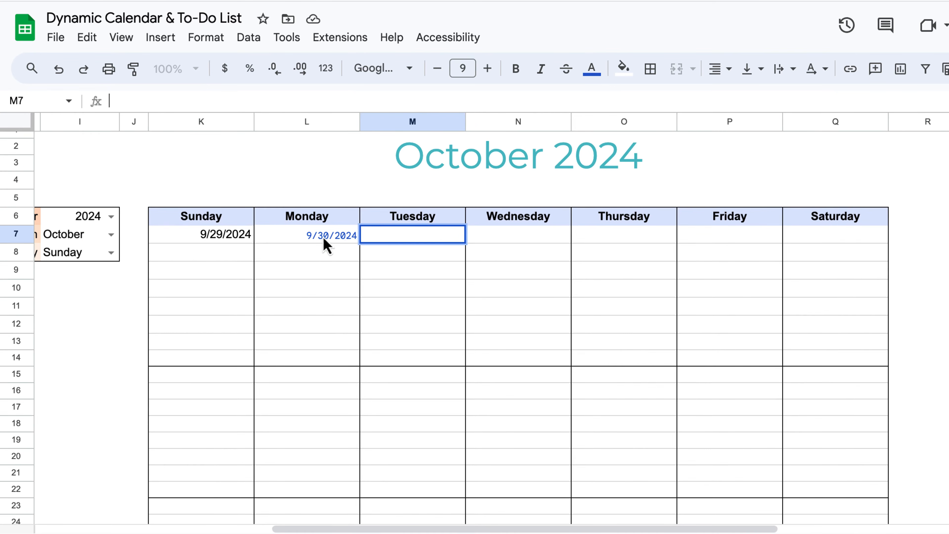
Copy the Monday formula text into the Tuesday cell, M7, and change it to =(C7-C9+1)+2.
{"action": "left_click", "coordinate": [328, 246]}
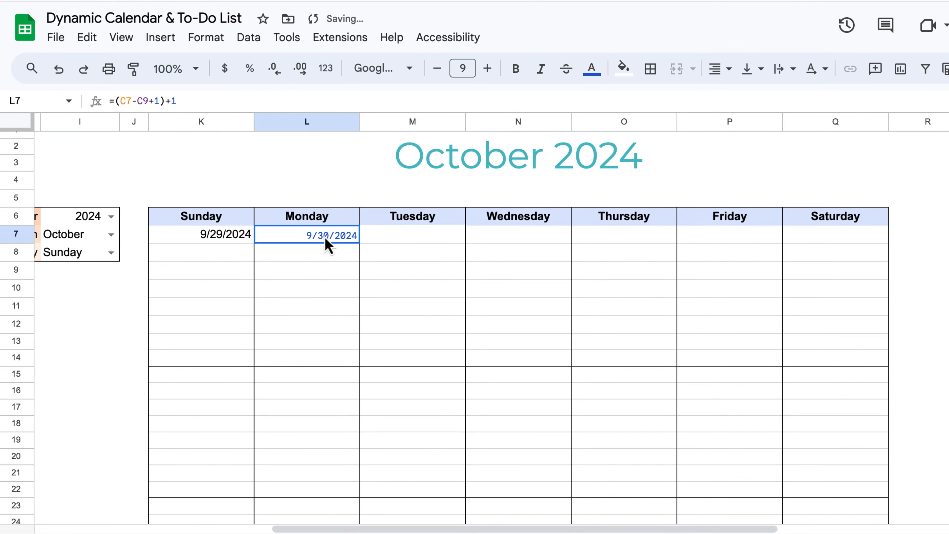
{"action": "left_click", "coordinate": [188, 101]}
{"action": "key", "text": "ctrl+a"}
{"action": "key", "text": "ctrl+c"}
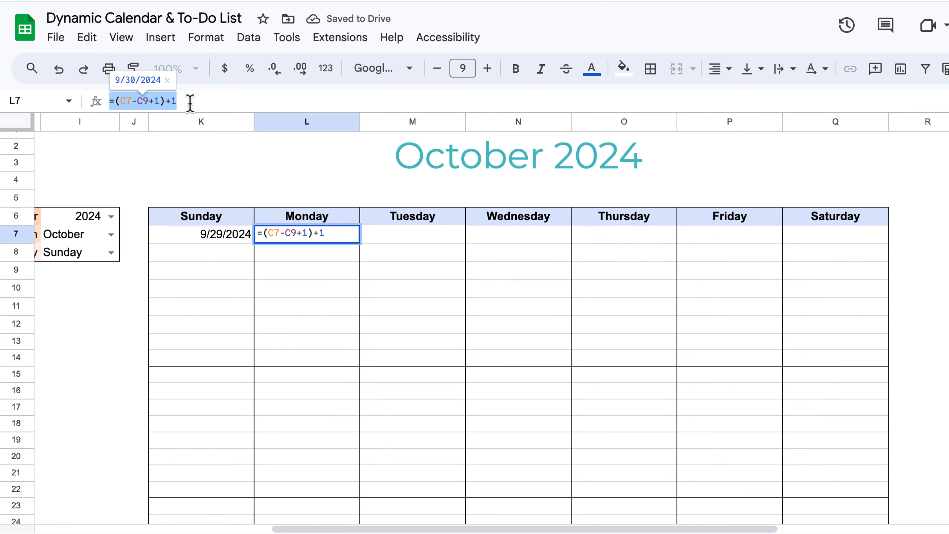
{"action": "left_click", "coordinate": [380, 239]}
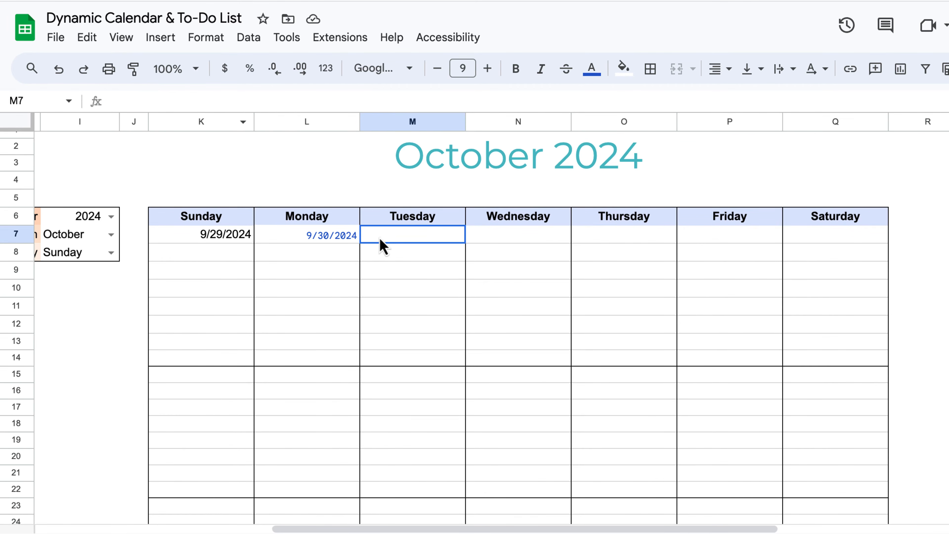
{"action": "key", "text": "ctrl+v"}
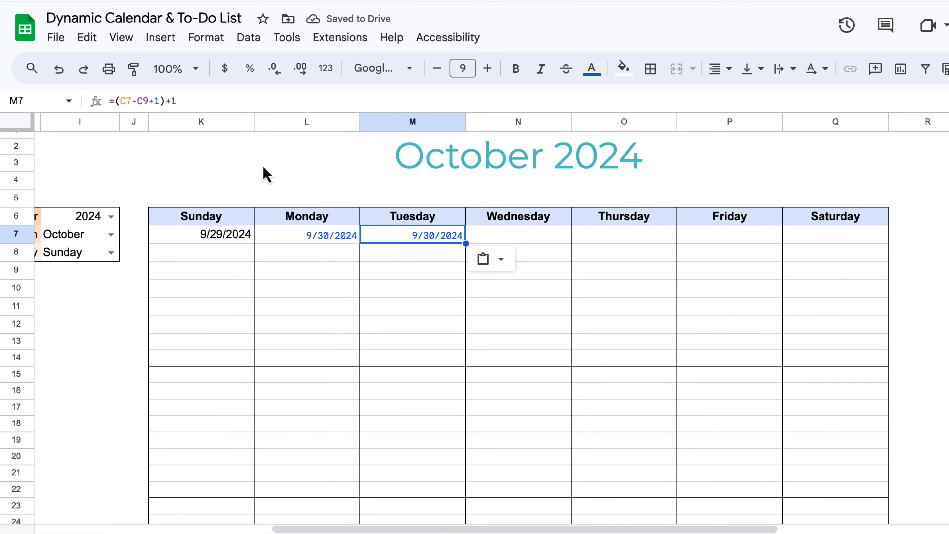
{"action": "left_click", "coordinate": [175, 101]}
{"action": "key", "text": "BackSpace"}
{"action": "type", "text": "2"}
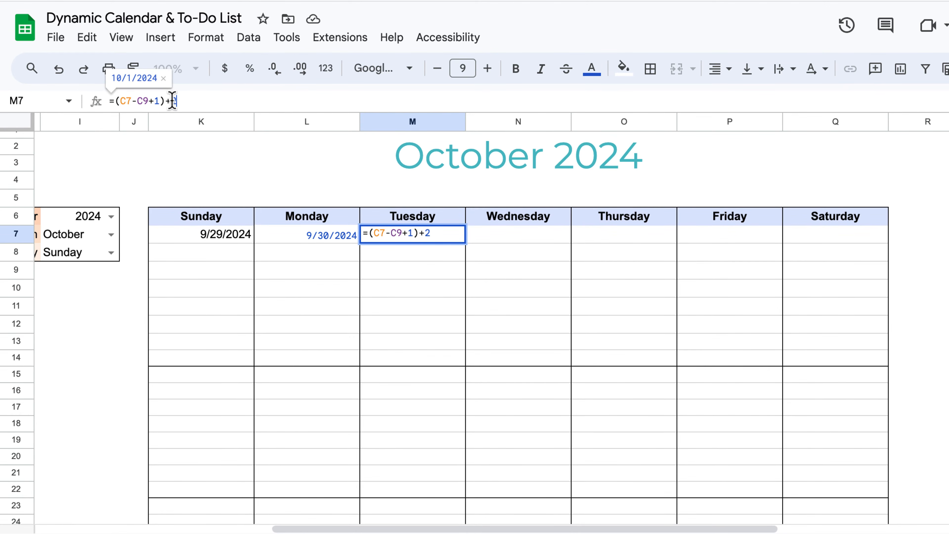
{"action": "key", "text": "Tab"}
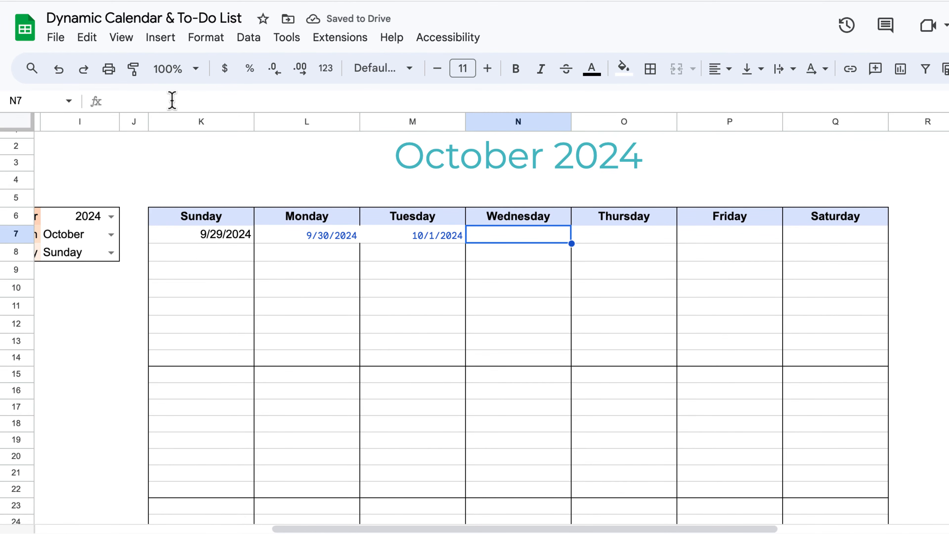
Paste the copied formula into the Wednesday cell, N7, and change it to =(C7-C9+1)+3.
{"action": "key", "text": "ctrl+v"}
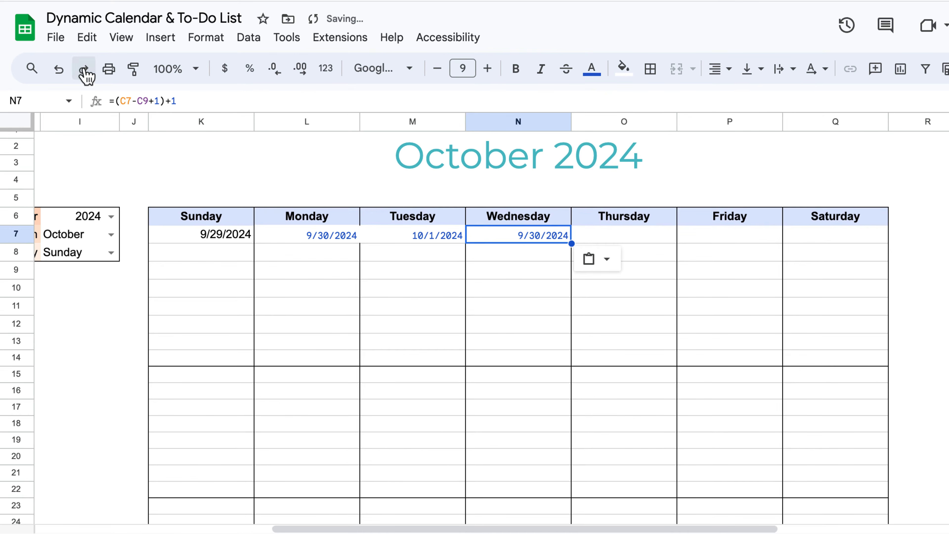
{"action": "left_click", "coordinate": [175, 100]}
{"action": "double_click", "coordinate": [172, 101]}
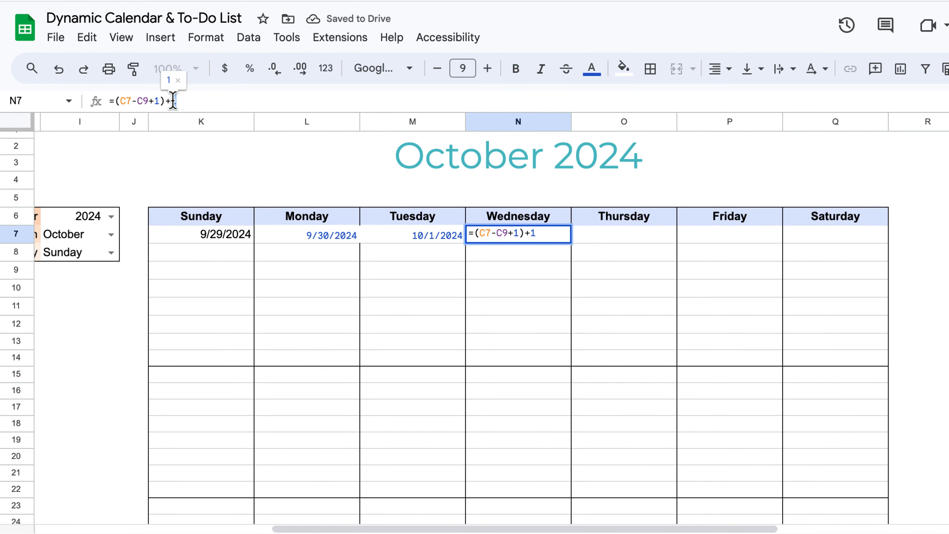
{"action": "type", "text": "3"}
{"action": "key", "text": "Tab"}
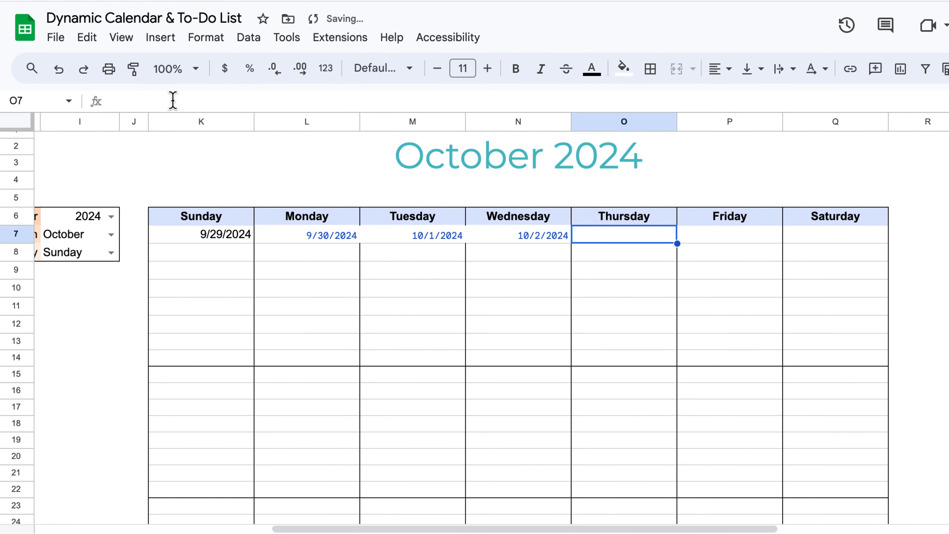
Paste the copied formula into the Thursday cell, O7, and change it to =(C7-C9+1)+4.
{"action": "key", "text": "ctrl+v"}
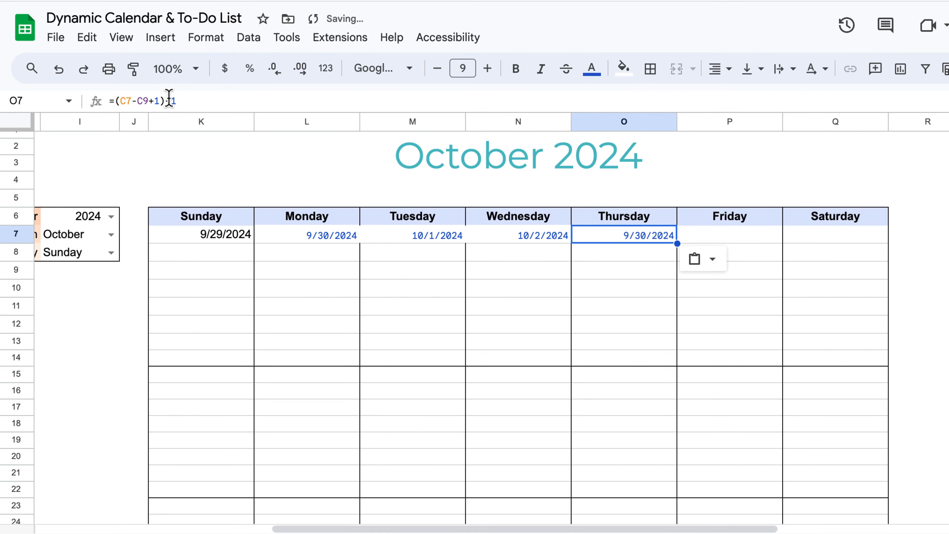
{"action": "left_click", "coordinate": [175, 101]}
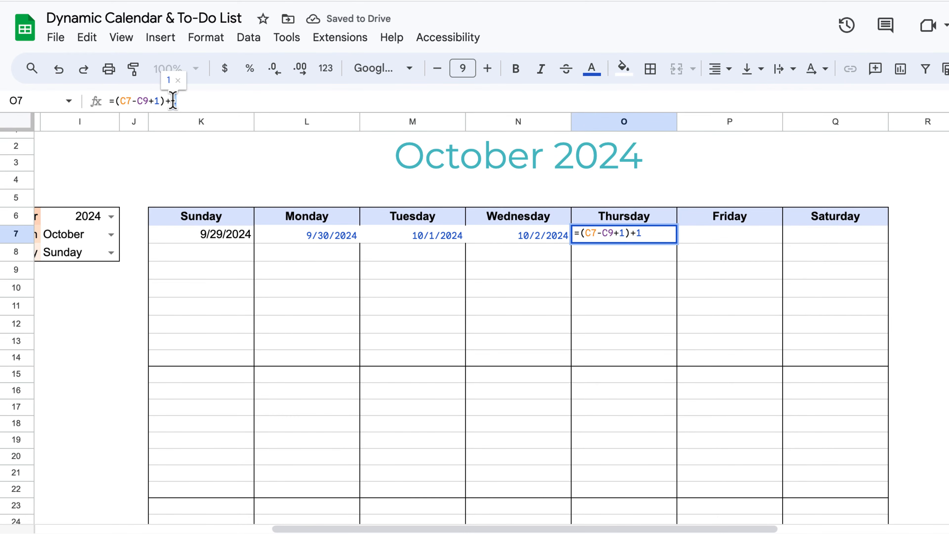
{"action": "type", "text": "4"}
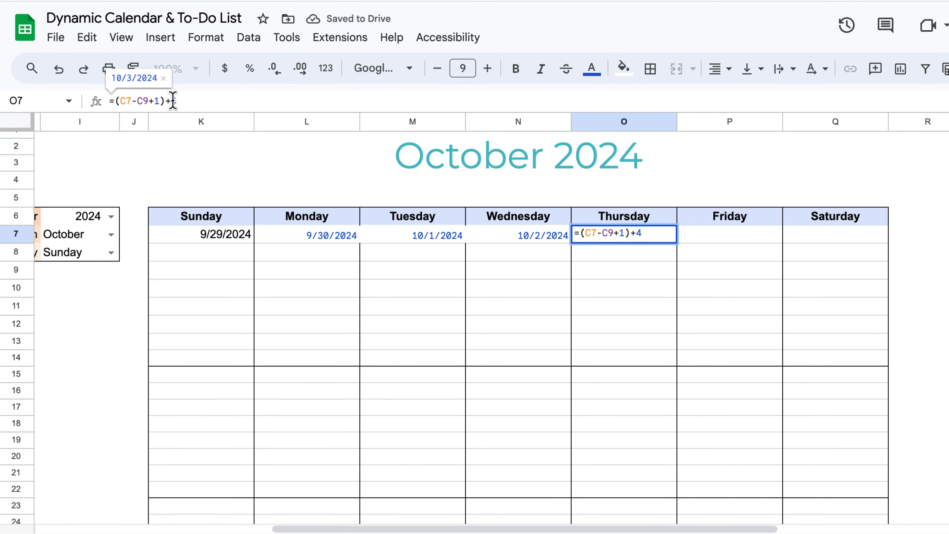
{"action": "key", "text": "Return"}
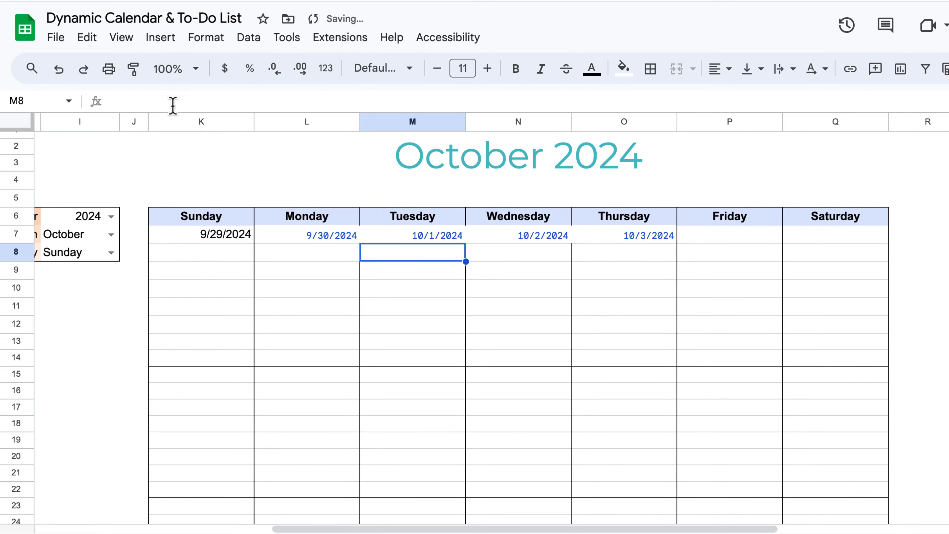
Paste the copied formula into the Friday cell, P7, and change it to =(C7-C9+1)+5.
{"action": "left_click", "coordinate": [686, 239]}
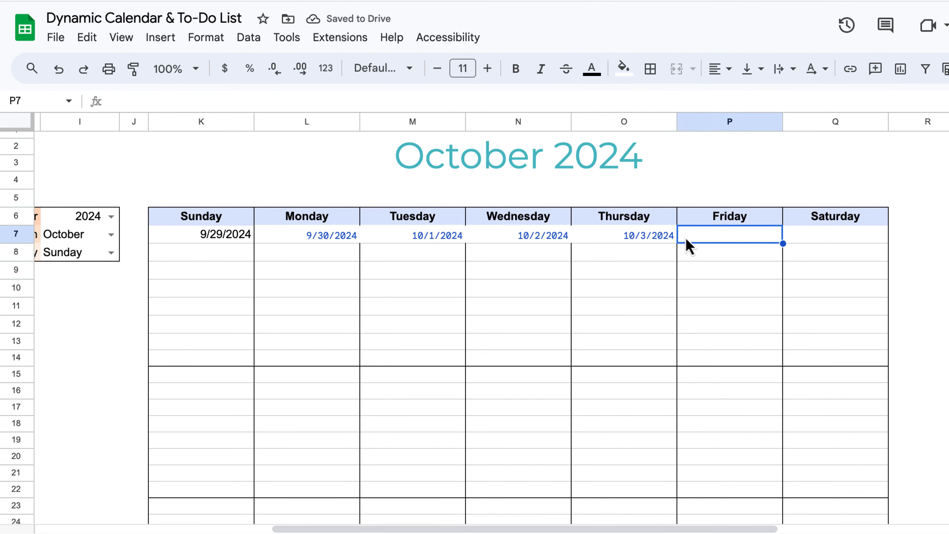
{"action": "key", "text": "ctrl+v"}
{"action": "left_click", "coordinate": [172, 101]}
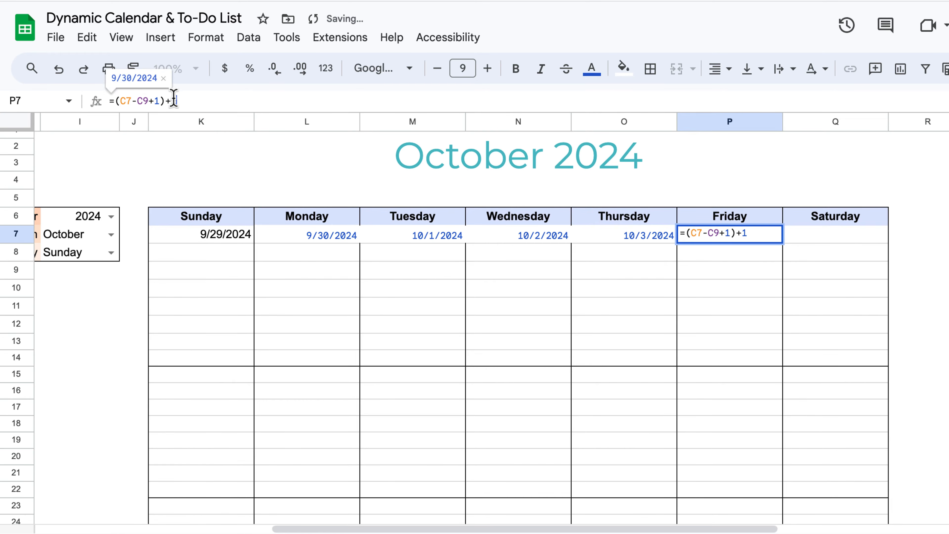
{"action": "double_click", "coordinate": [173, 101]}
{"action": "type", "text": "5"}
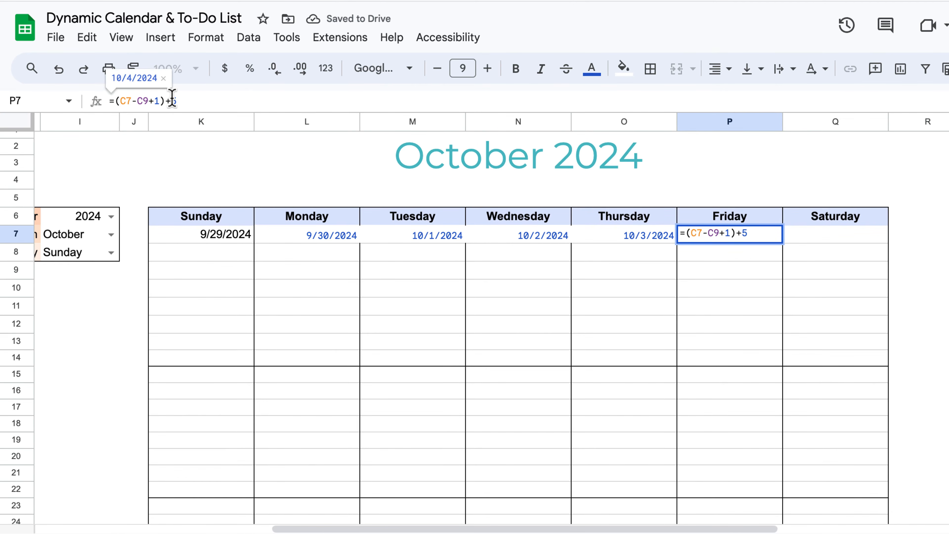
{"action": "key", "text": "Tab"}
Paste the copied formula into the Saturday cell, Q7, and change it to =(C7-C9+1)+6.
{"action": "key", "text": "ctrl+v"}
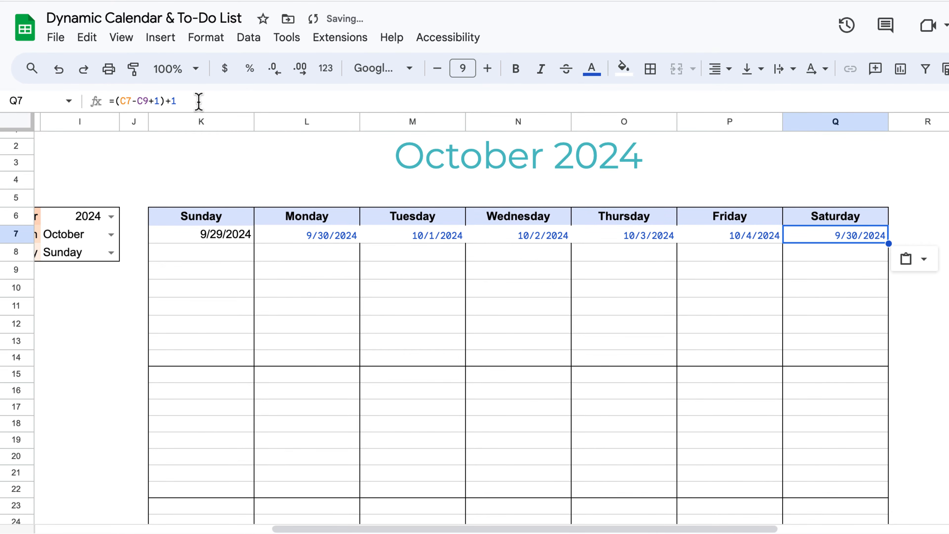
{"action": "double_click", "coordinate": [174, 101]}
{"action": "type", "text": "6"}
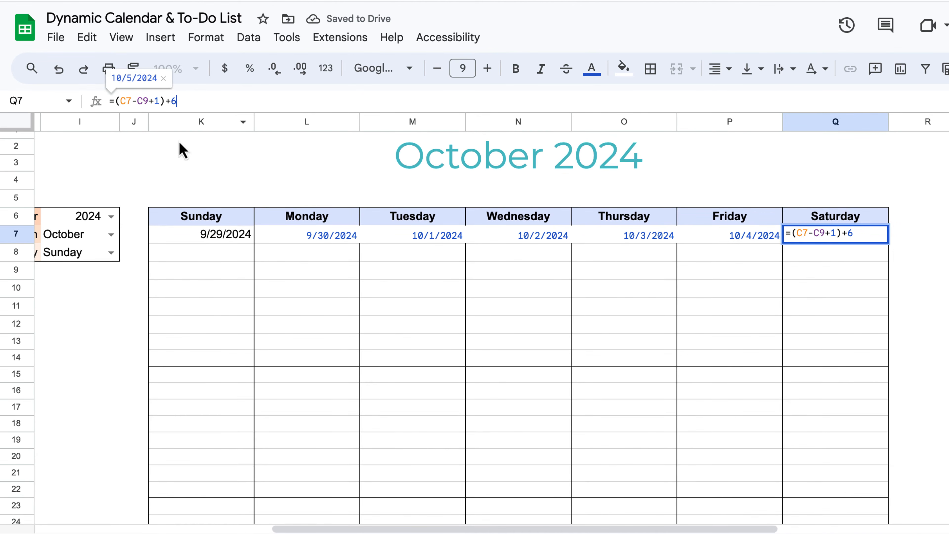
{"action": "left_click", "coordinate": [298, 294]}
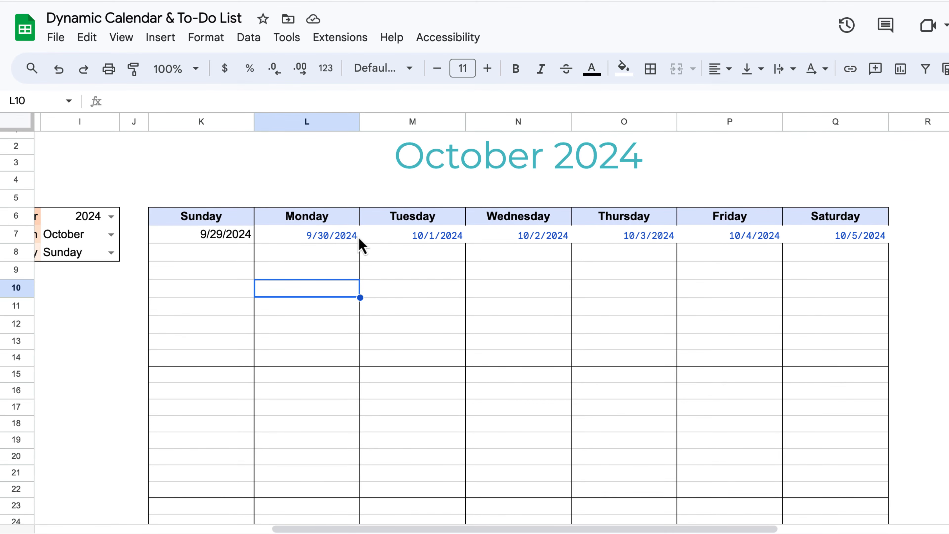
Format the Monday to Saturday dates in L7:Q7 with the default font, size 11 and black text.
{"action": "left_click_drag", "start_coordinate": [335, 238], "coordinate": [819, 246]}
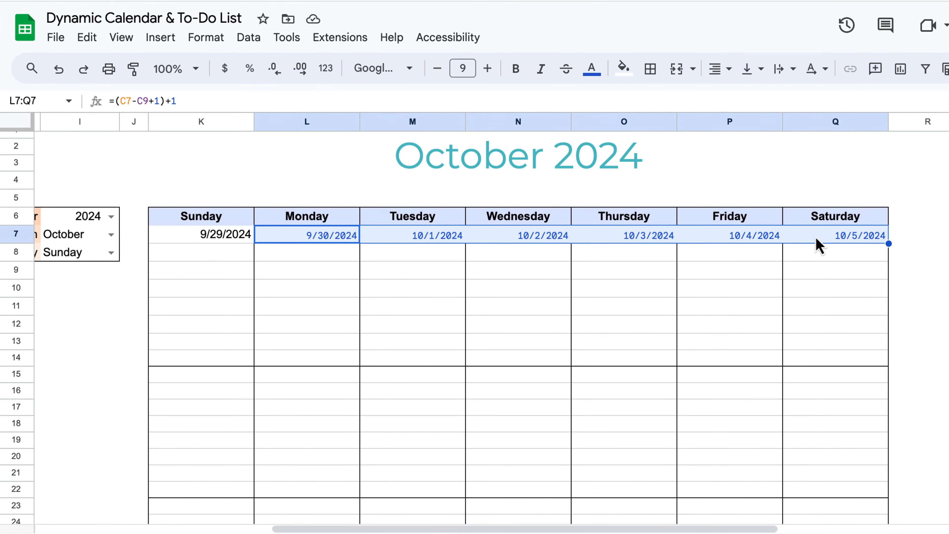
{"action": "left_click", "coordinate": [411, 70]}
{"action": "left_click", "coordinate": [403, 164]}
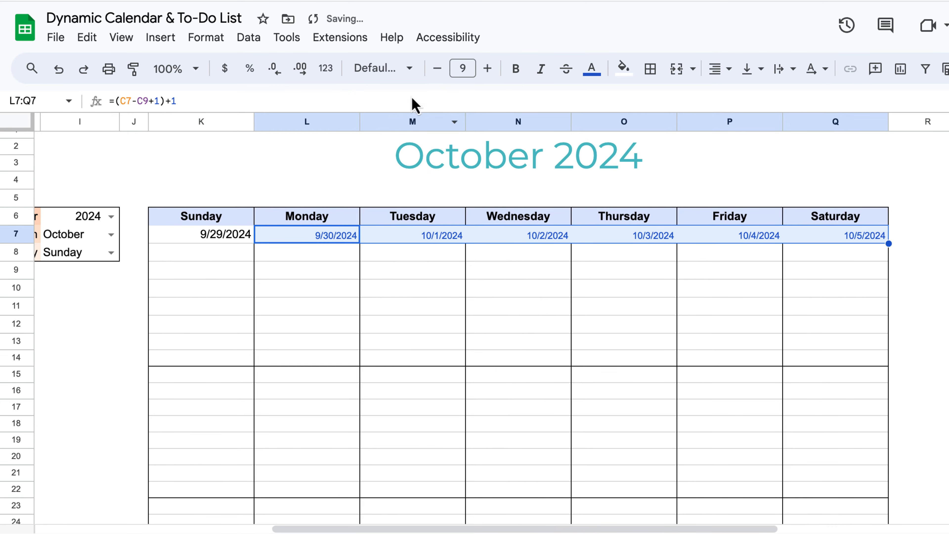
{"action": "left_click", "coordinate": [463, 67]}
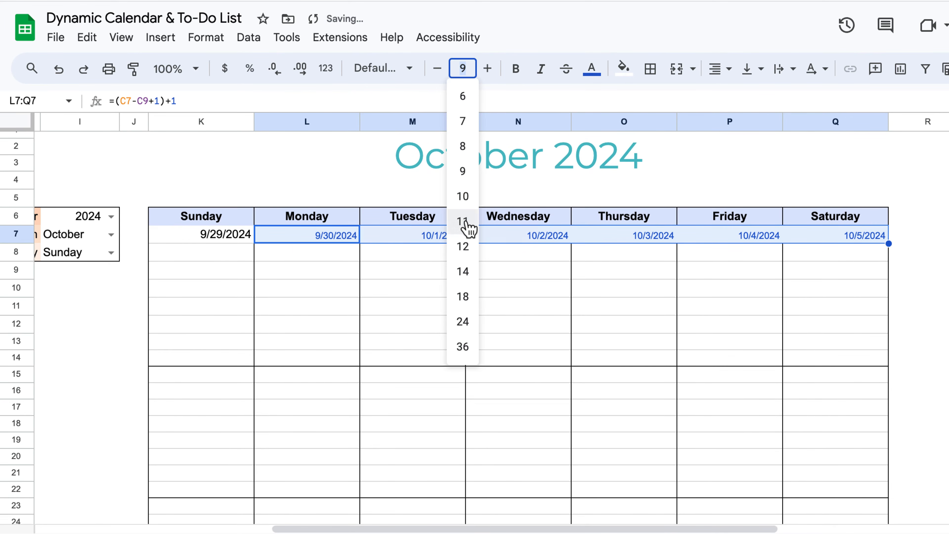
{"action": "left_click", "coordinate": [468, 227]}
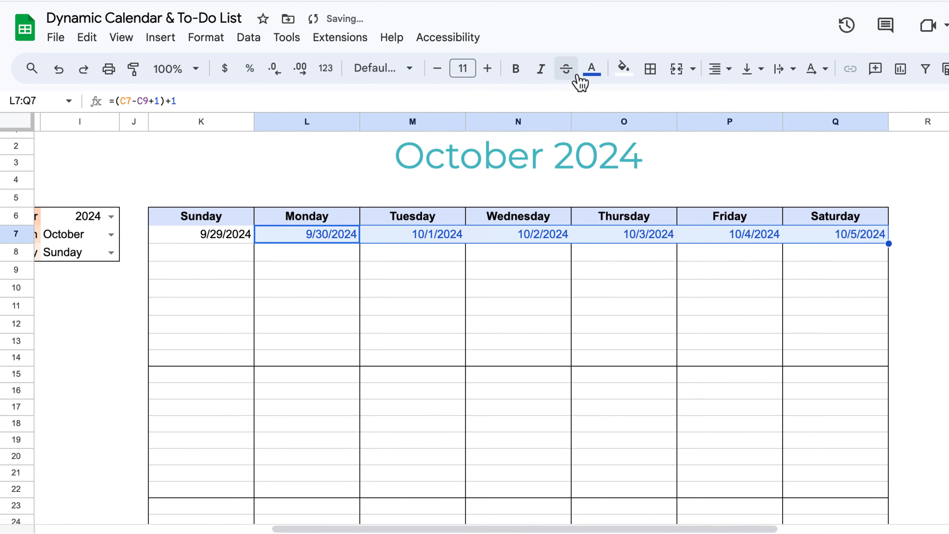
{"action": "left_click", "coordinate": [593, 71]}
{"action": "left_click", "coordinate": [597, 123]}
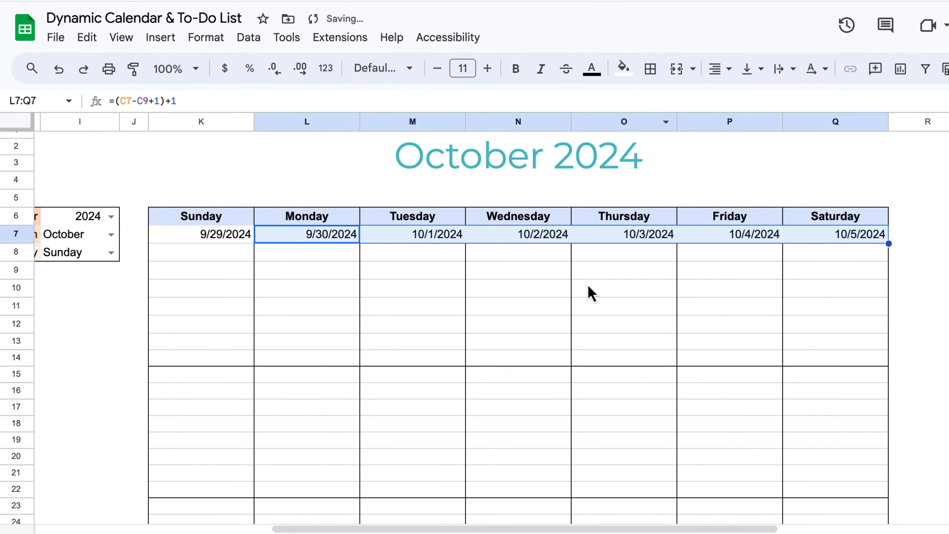
{"action": "left_click", "coordinate": [904, 202]}
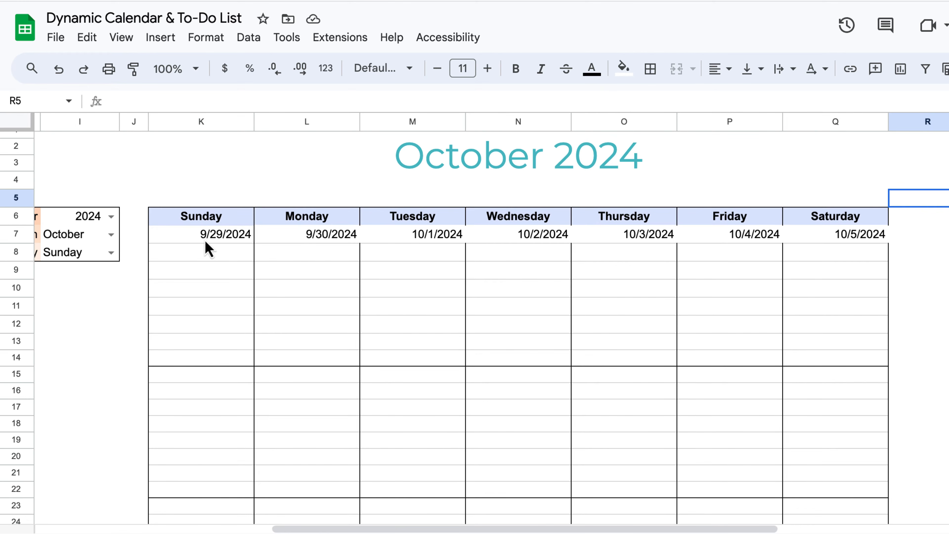
Open the custom date and time formats for the first week's dates, K7:Q7, and choose the 5-Aug pattern.
{"action": "left_click_drag", "start_coordinate": [214, 238], "coordinate": [807, 239]}
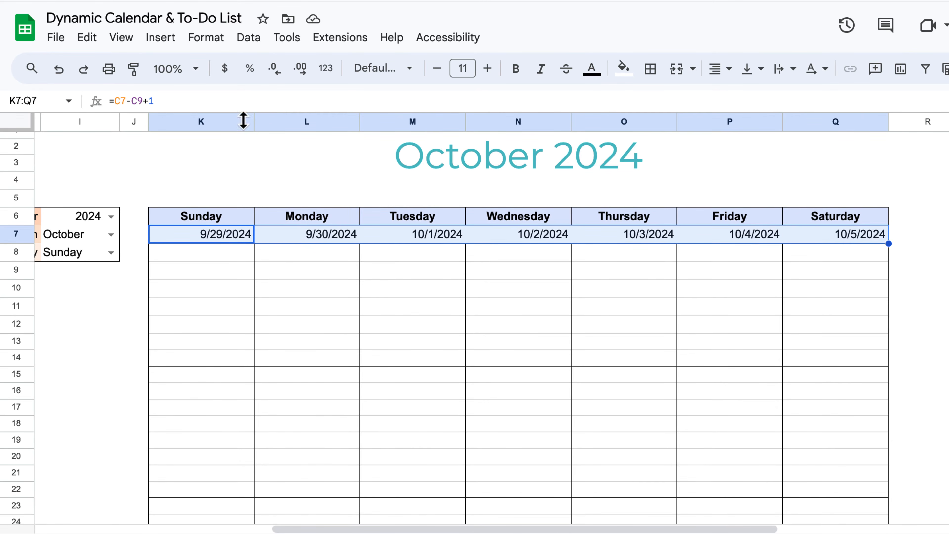
{"action": "left_click", "coordinate": [205, 41]}
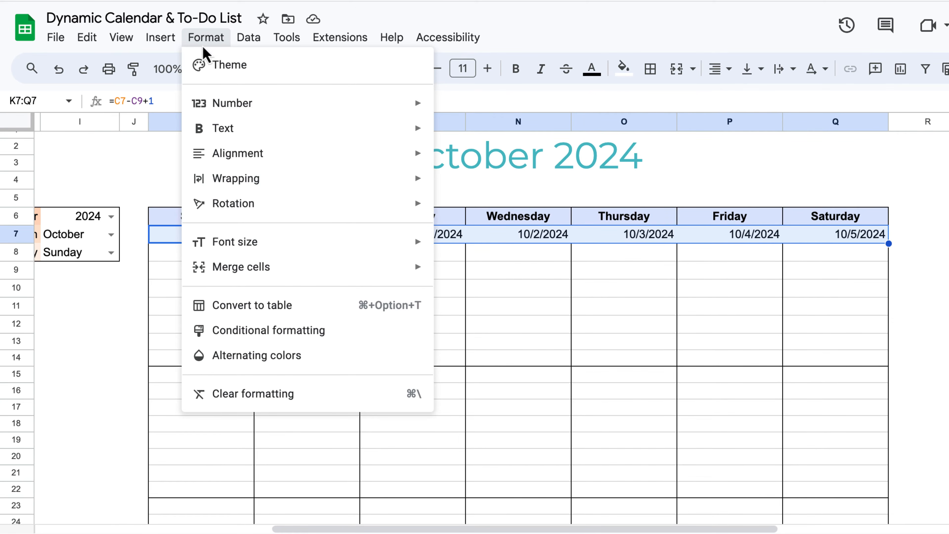
{"action": "mouse_move", "coordinate": [289, 112]}
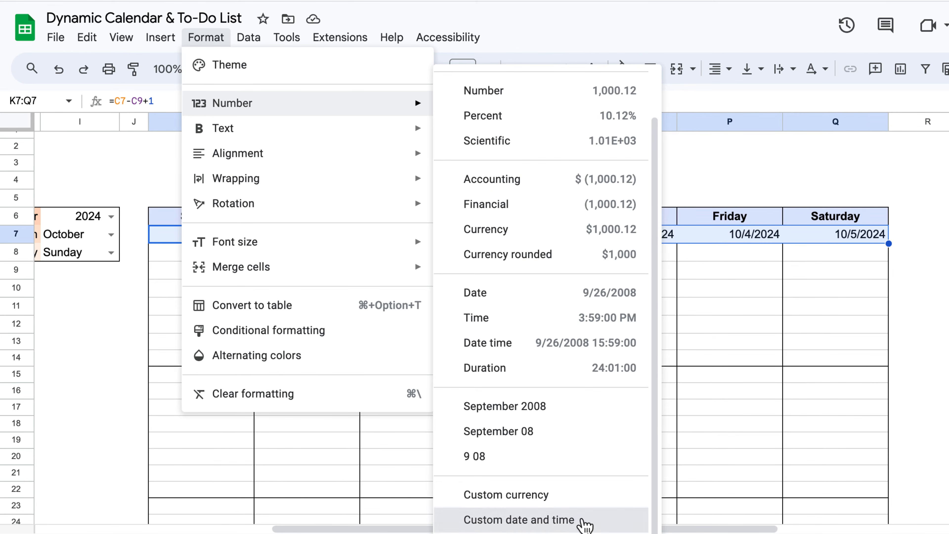
{"action": "left_click", "coordinate": [580, 524]}
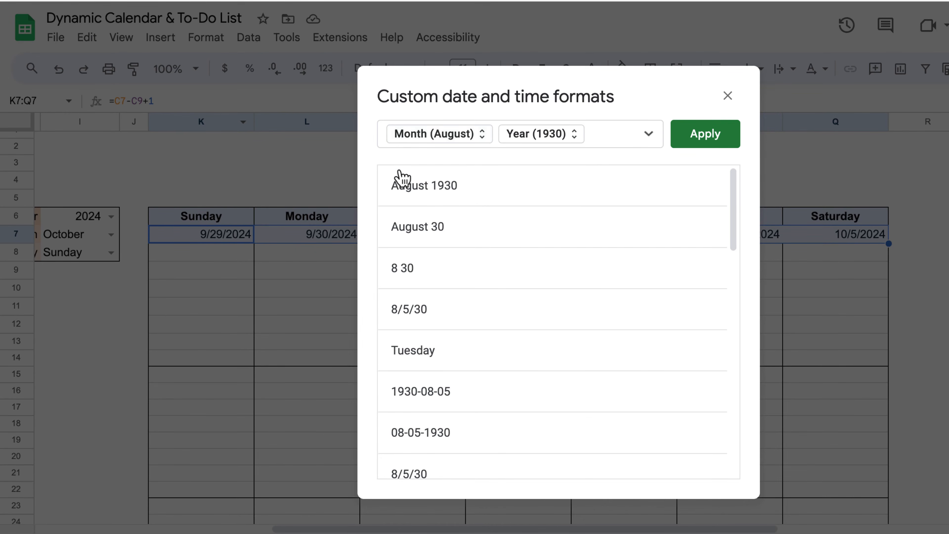
{"action": "scroll", "coordinate": [402, 228], "scroll_direction": "down", "scroll_amount": 2}
{"action": "scroll", "coordinate": [402, 230], "scroll_direction": "down", "scroll_amount": 7}
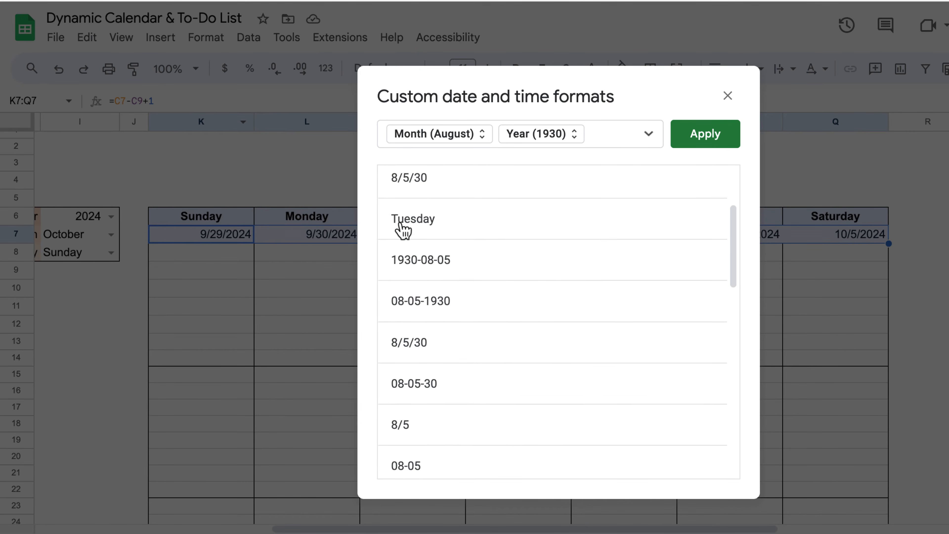
{"action": "scroll", "coordinate": [402, 229], "scroll_direction": "down", "scroll_amount": 4}
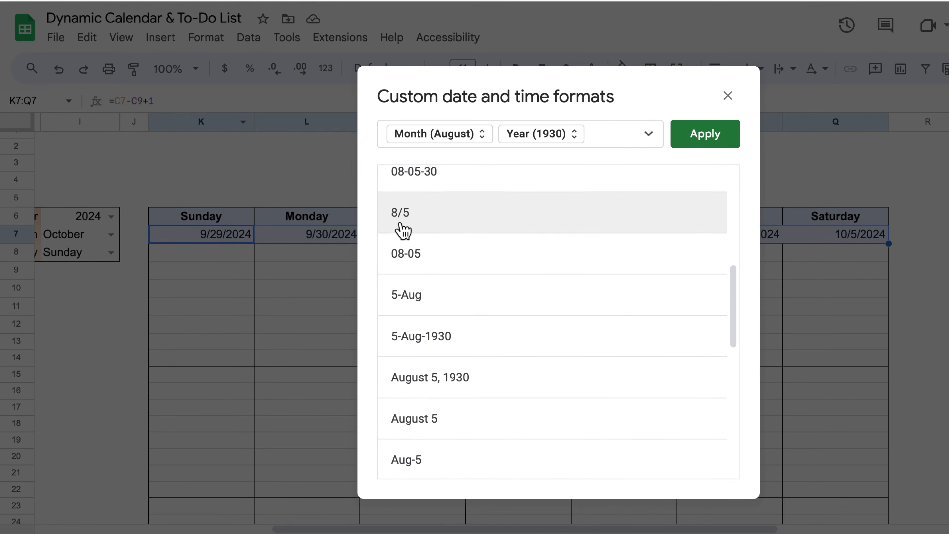
{"action": "scroll", "coordinate": [403, 229], "scroll_direction": "up", "scroll_amount": 2}
{"action": "scroll", "coordinate": [402, 229], "scroll_direction": "up", "scroll_amount": 9}
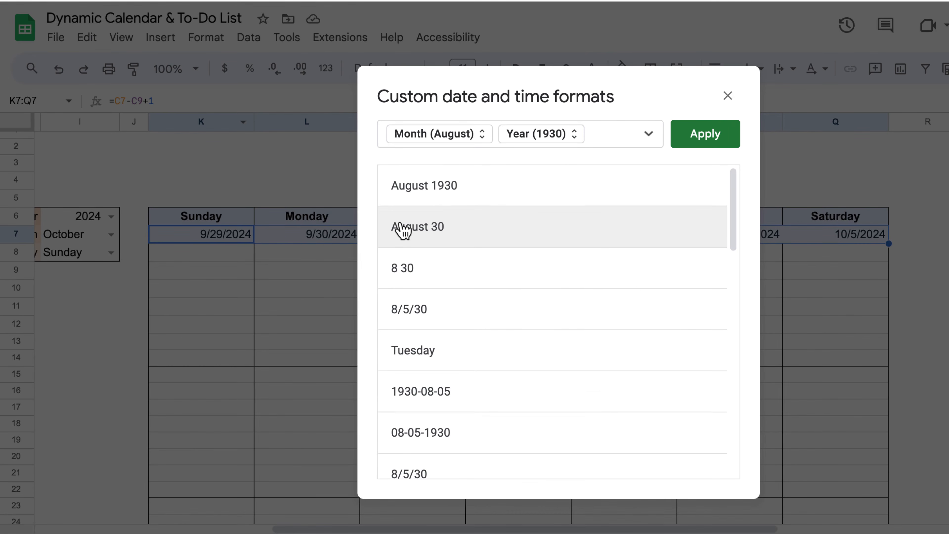
{"action": "scroll", "coordinate": [493, 301], "scroll_direction": "down", "scroll_amount": 3}
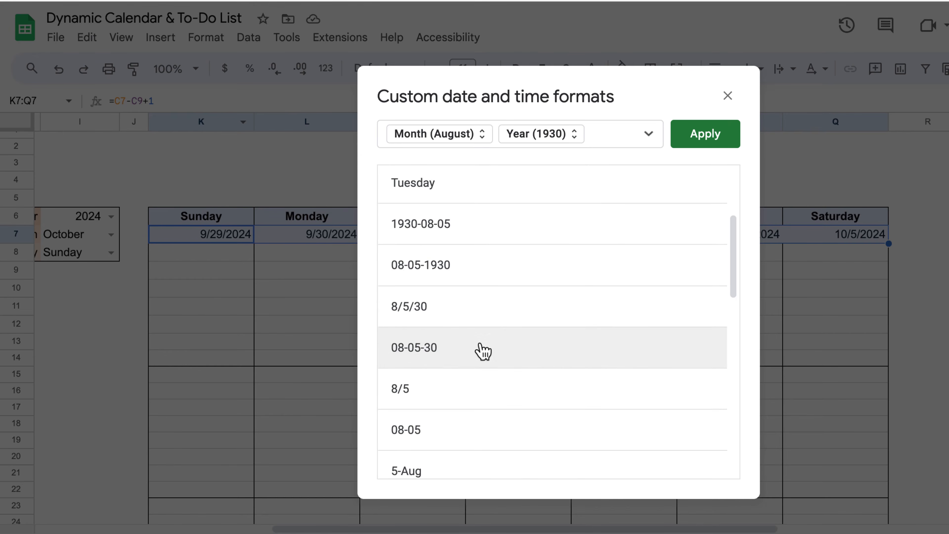
{"action": "scroll", "coordinate": [483, 351], "scroll_direction": "down", "scroll_amount": 1}
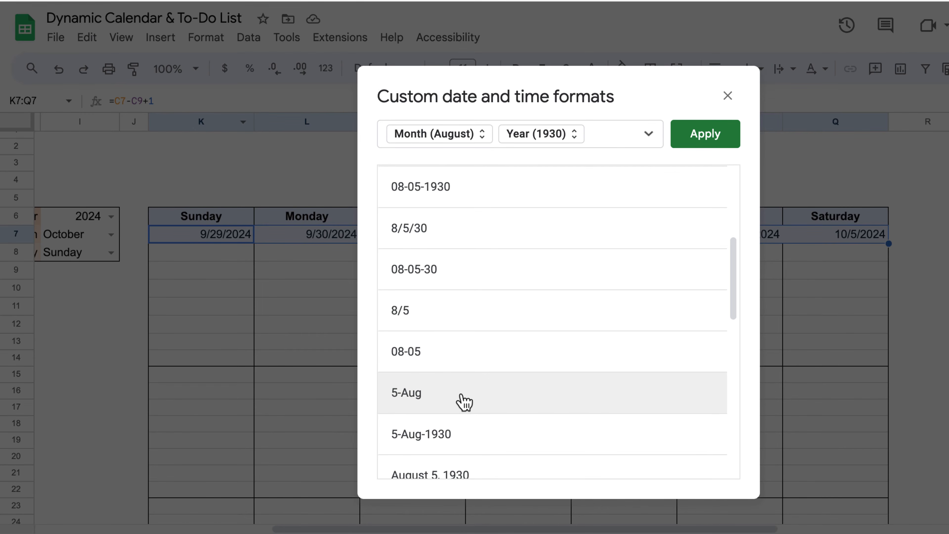
{"action": "left_click", "coordinate": [464, 401]}
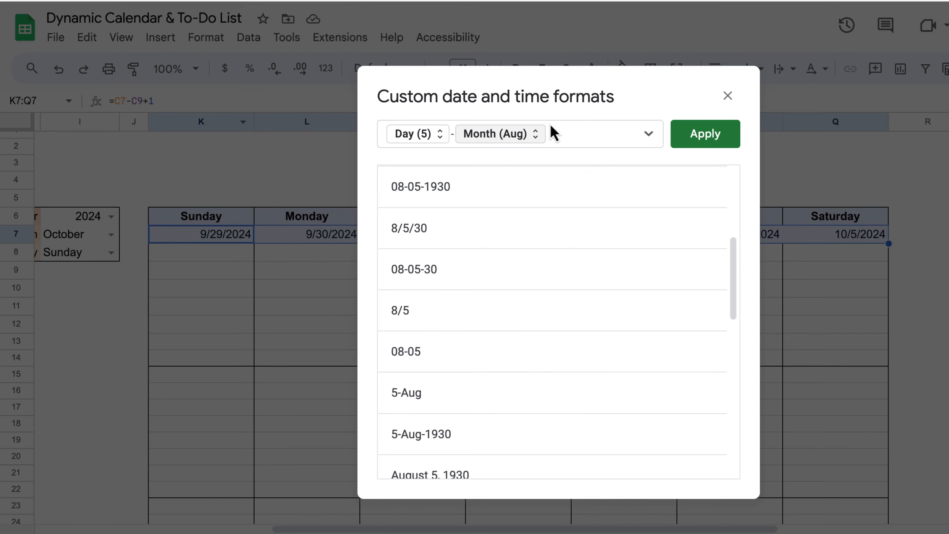
Delete the month and hyphen from the date pattern, keep only the day without leading zero, and apply it to K7:Q7.
{"action": "left_click", "coordinate": [552, 138]}
{"action": "left_click", "coordinate": [521, 142]}
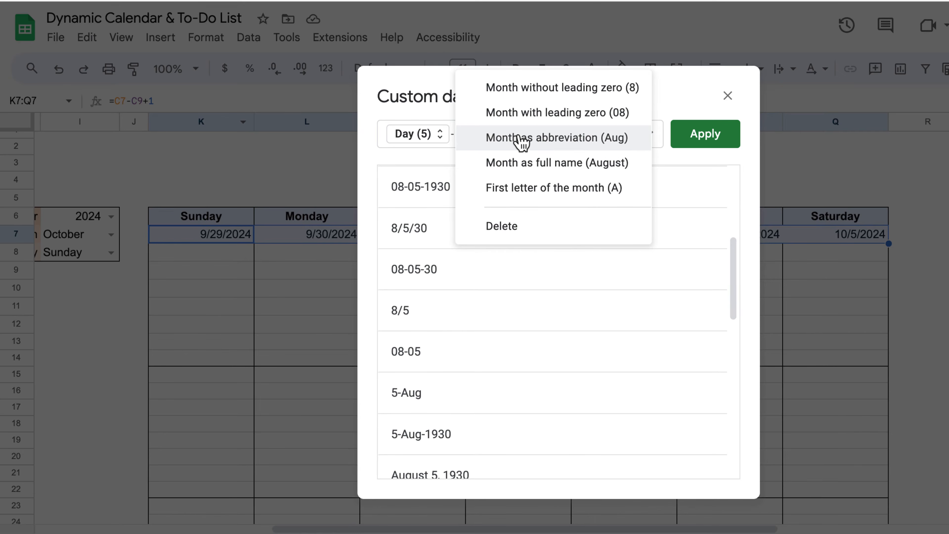
{"action": "left_click", "coordinate": [512, 228]}
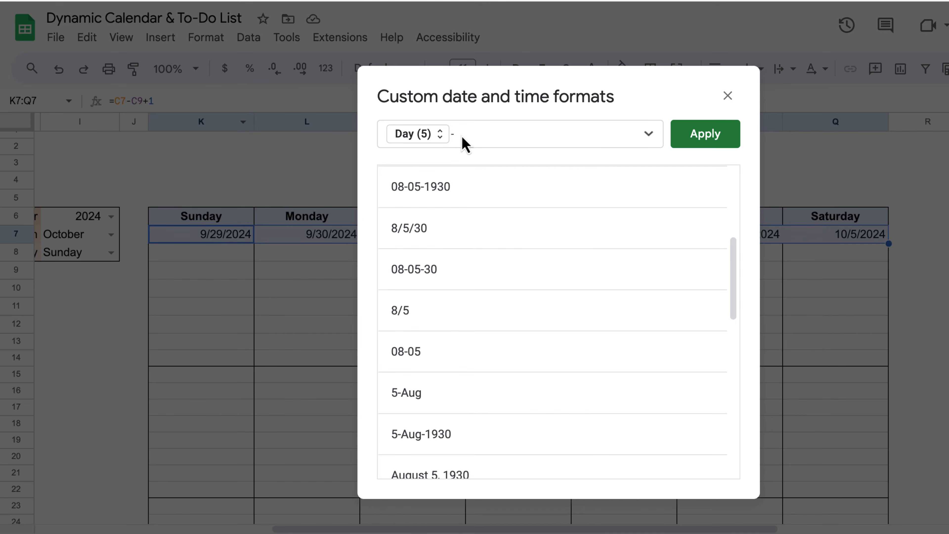
{"action": "left_click", "coordinate": [407, 139]}
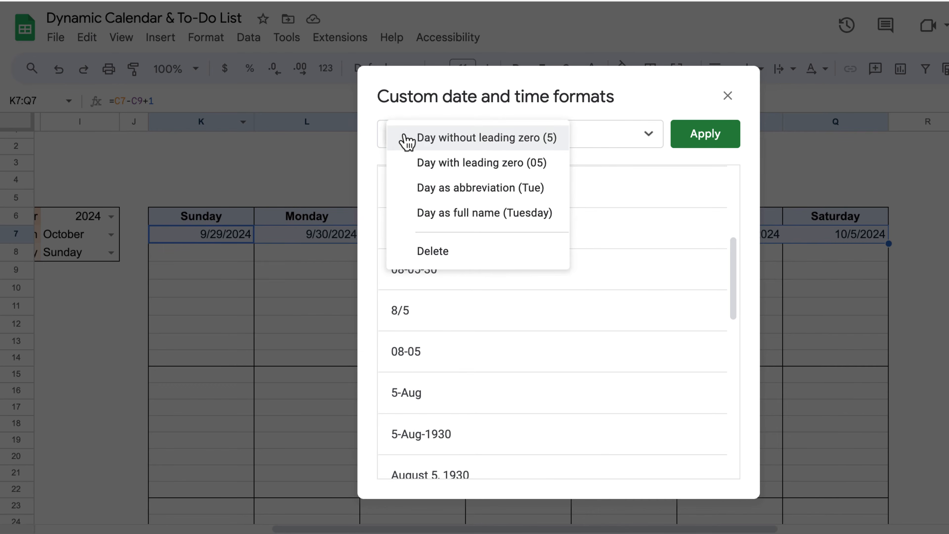
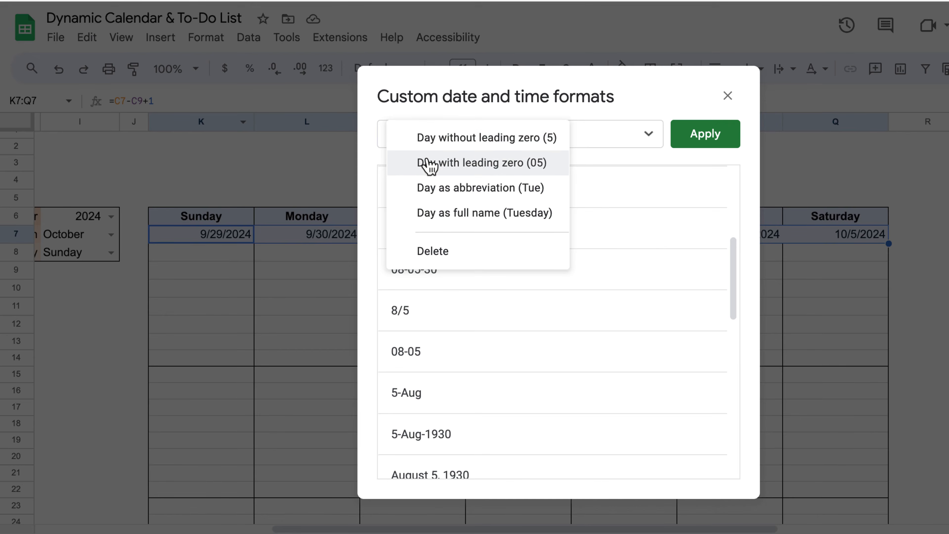
{"action": "left_click", "coordinate": [450, 141]}
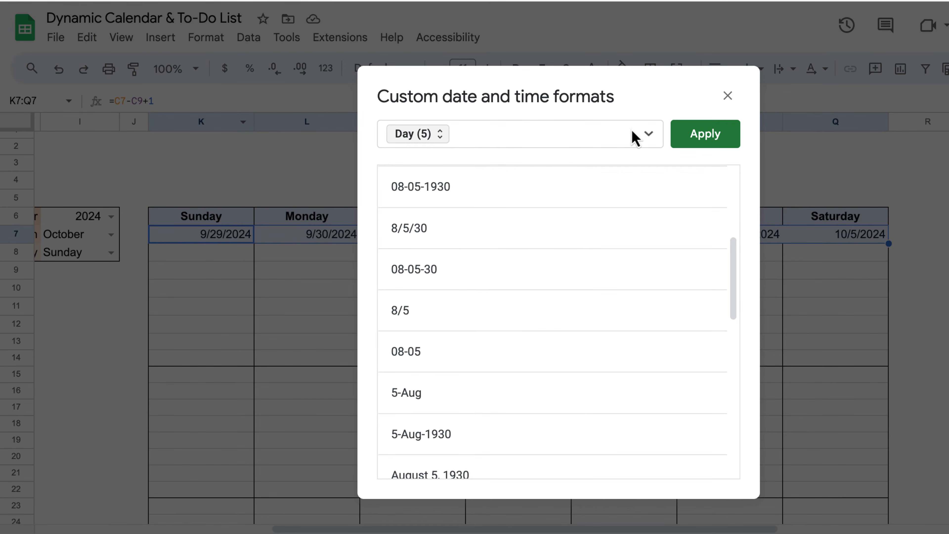
{"action": "left_click", "coordinate": [704, 141]}
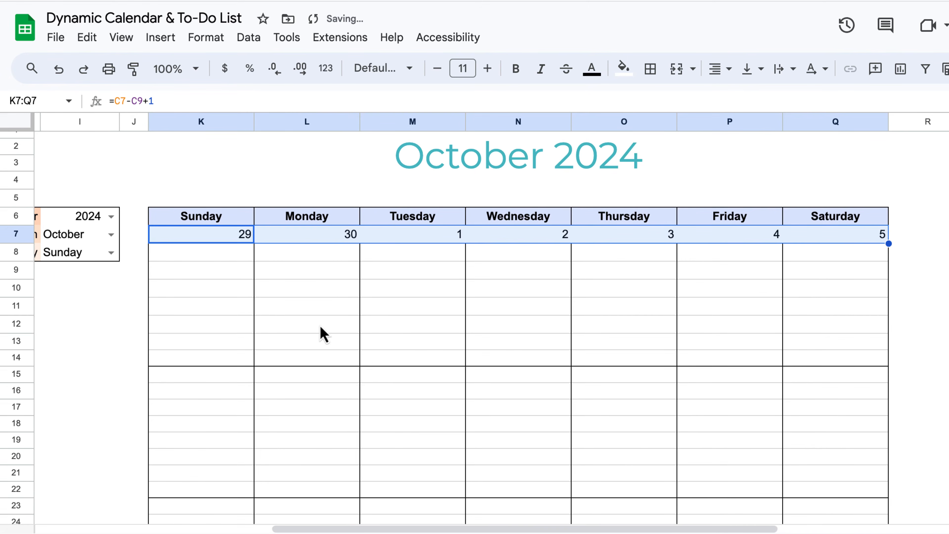
{"action": "left_click", "coordinate": [124, 361]}
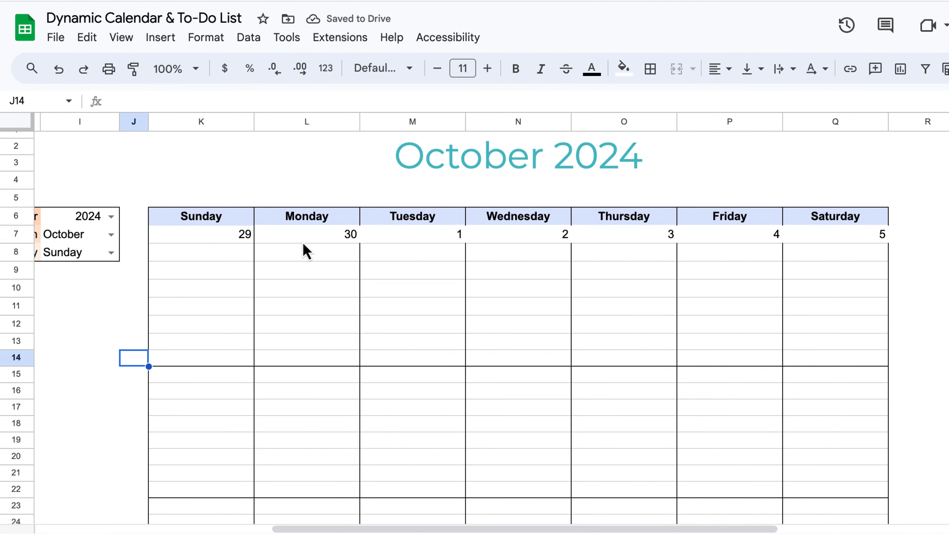
Restore the vertical borders of the Monday to Saturday date cells, L7:Q7.
{"action": "left_click_drag", "start_coordinate": [333, 236], "coordinate": [826, 245]}
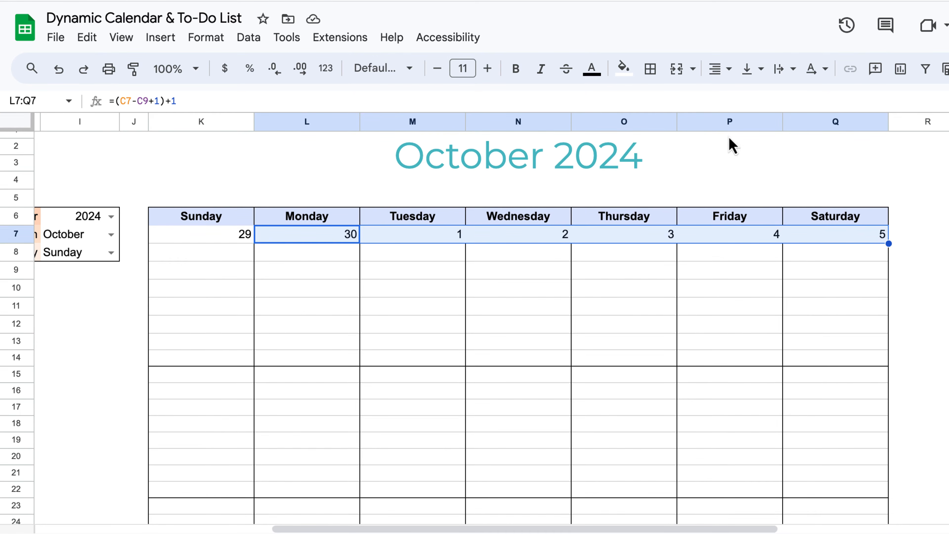
{"action": "left_click", "coordinate": [651, 70]}
{"action": "left_click", "coordinate": [908, 340]}
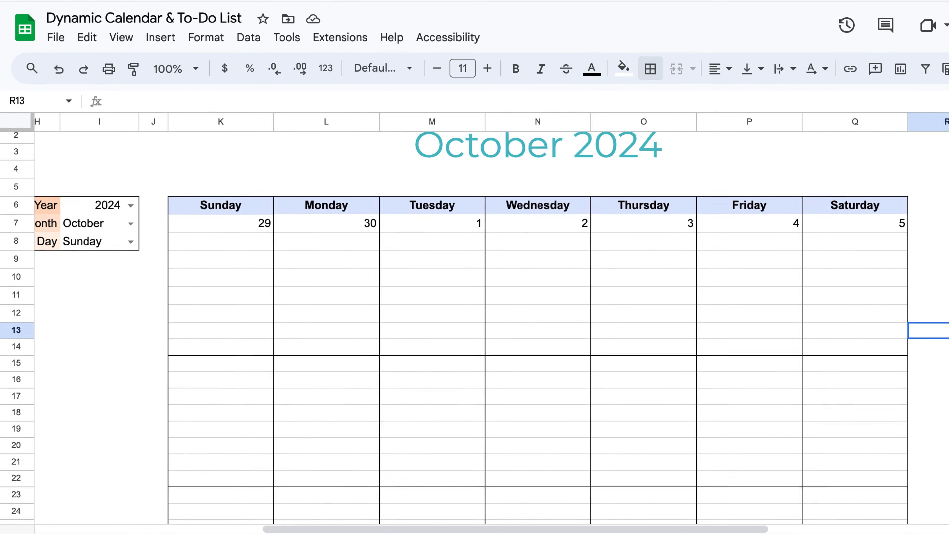
{"action": "scroll", "coordinate": [463, 257], "scroll_direction": "left", "scroll_amount": 2}
{"action": "scroll", "coordinate": [463, 258], "scroll_direction": "up", "scroll_amount": 1}
{"action": "scroll", "coordinate": [463, 257], "scroll_direction": "right", "scroll_amount": 2}
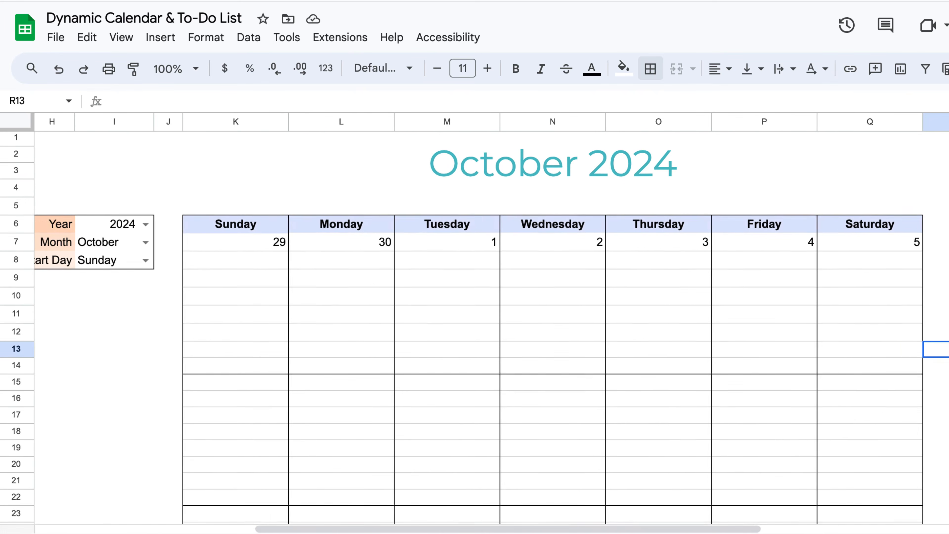
{"action": "scroll", "coordinate": [286, 243], "scroll_direction": "left", "scroll_amount": 1}
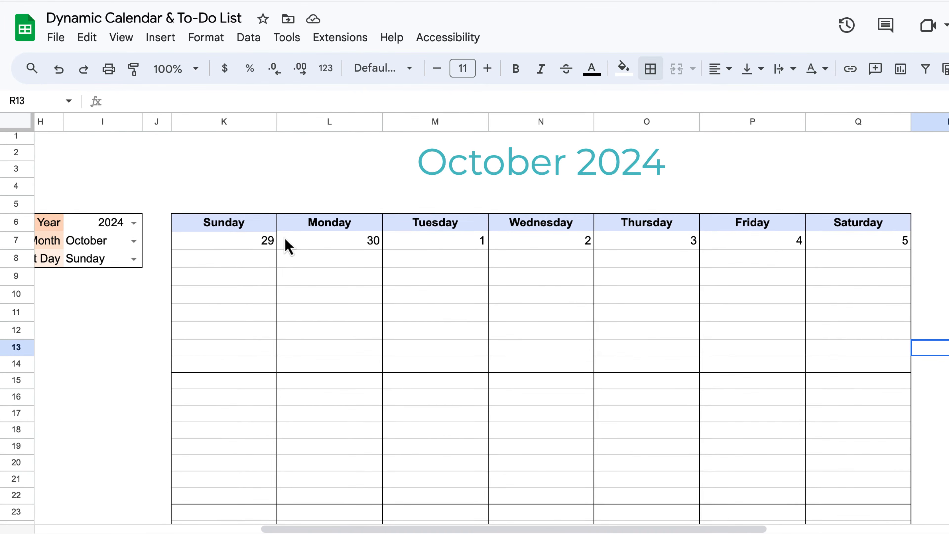
{"action": "scroll", "coordinate": [286, 243], "scroll_direction": "right", "scroll_amount": 2}
{"action": "scroll", "coordinate": [287, 246], "scroll_direction": "left", "scroll_amount": 3}
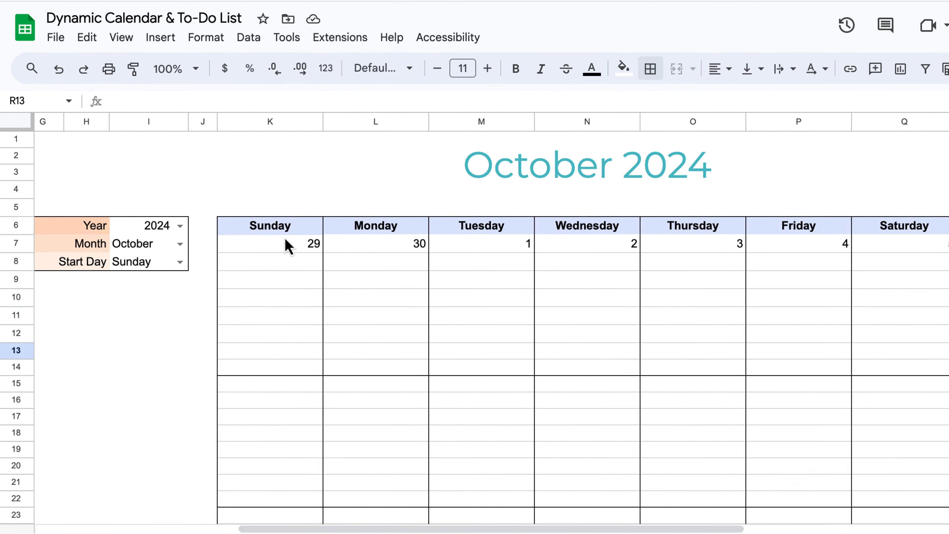
{"action": "scroll", "coordinate": [287, 246], "scroll_direction": "right", "scroll_amount": 1}
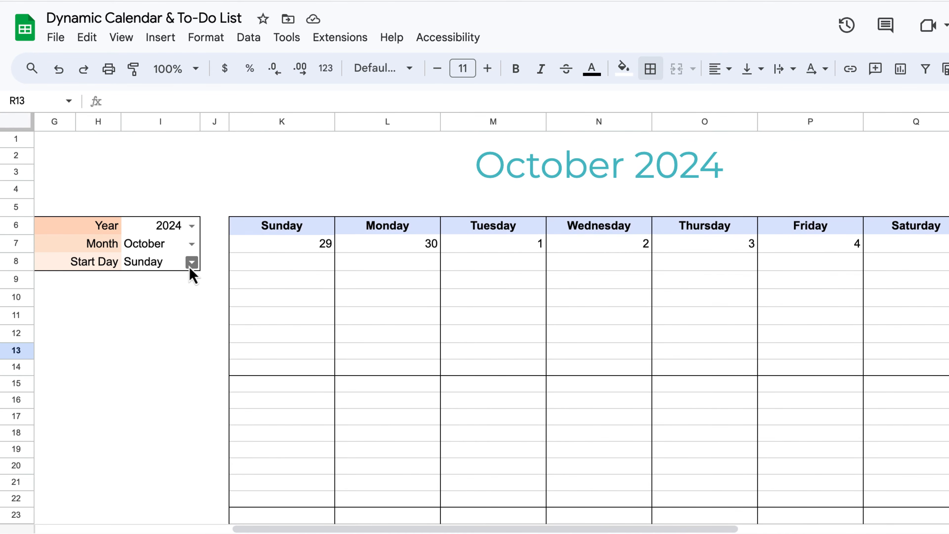
Change the Start Day to Monday and check the weekday headers and first-week dates.
{"action": "left_click", "coordinate": [191, 264]}
{"action": "left_click", "coordinate": [152, 304]}
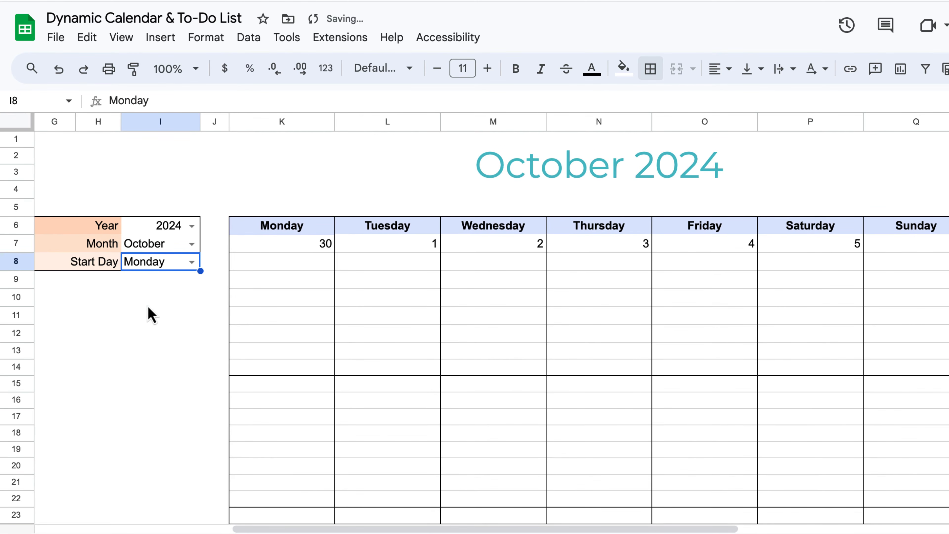
{"action": "scroll", "coordinate": [335, 348], "scroll_direction": "right", "scroll_amount": 1}
{"action": "scroll", "coordinate": [335, 348], "scroll_direction": "right", "scroll_amount": 2}
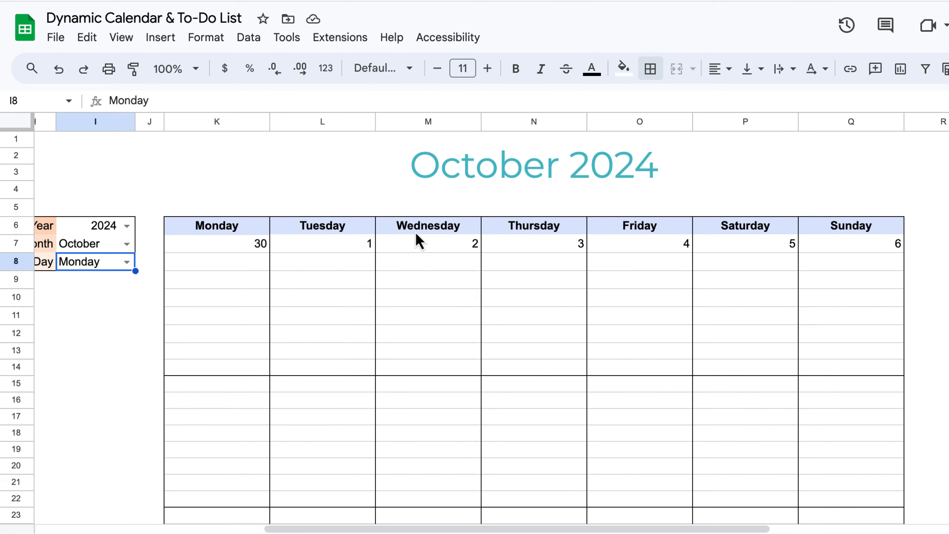
{"action": "scroll", "coordinate": [284, 267], "scroll_direction": "left", "scroll_amount": 1}
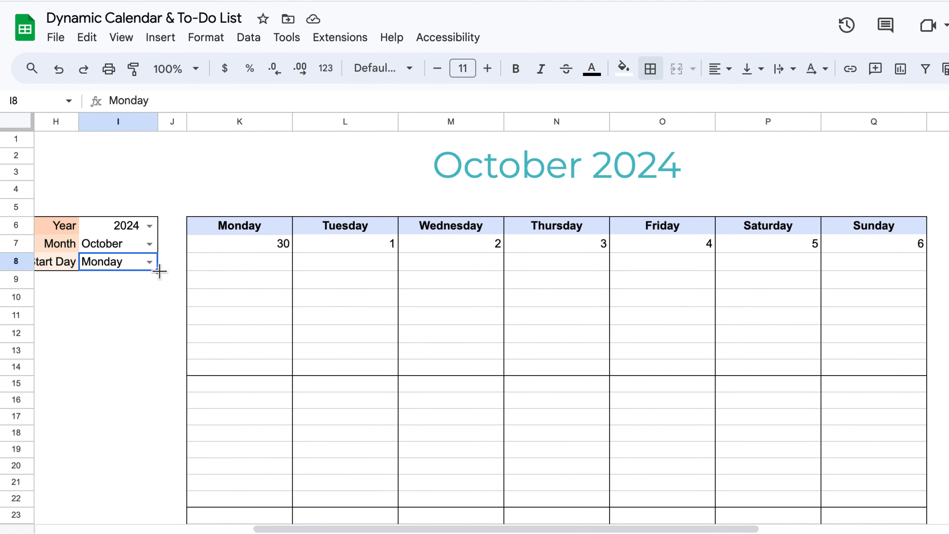
Set the Start Day back to Sunday and check the first-week dates.
{"action": "left_click", "coordinate": [149, 262]}
{"action": "left_click", "coordinate": [123, 310]}
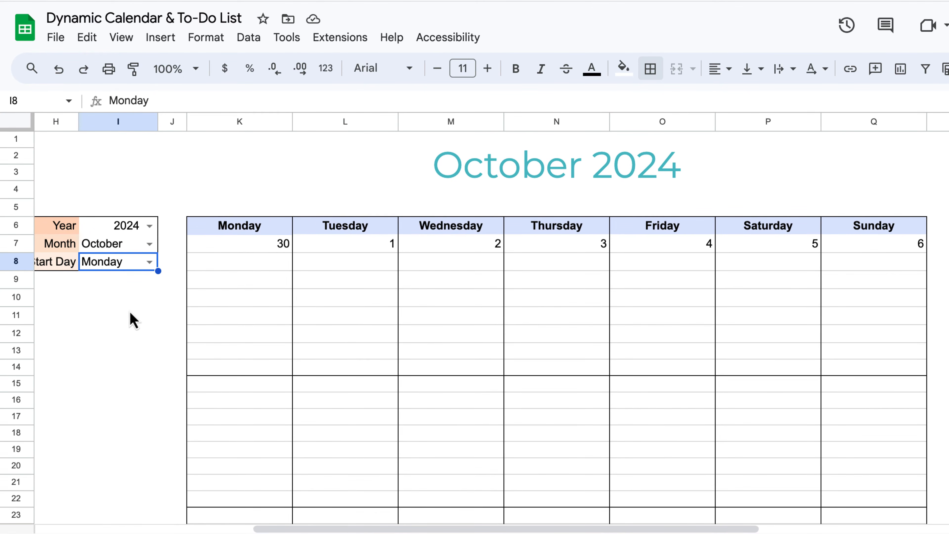
{"action": "left_click", "coordinate": [144, 263]}
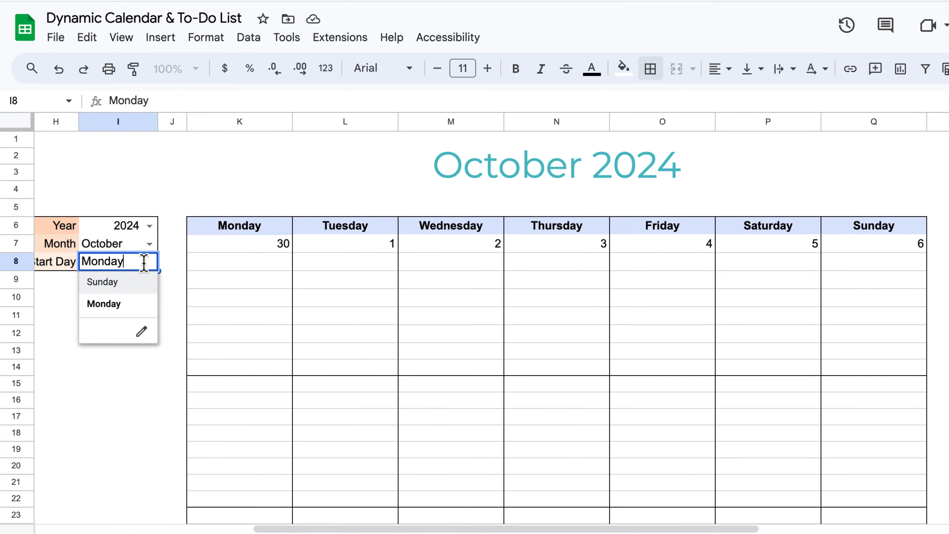
{"action": "left_click", "coordinate": [124, 282]}
{"action": "scroll", "coordinate": [131, 317], "scroll_direction": "down", "scroll_amount": 1}
{"action": "scroll", "coordinate": [132, 318], "scroll_direction": "right", "scroll_amount": 1}
{"action": "scroll", "coordinate": [130, 317], "scroll_direction": "right", "scroll_amount": 1}
{"action": "scroll", "coordinate": [131, 317], "scroll_direction": "down", "scroll_amount": 1}
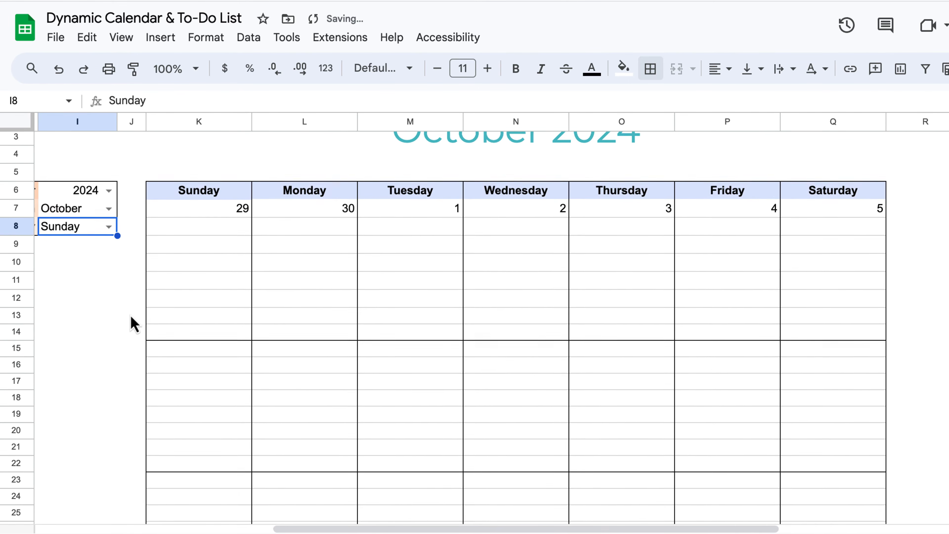
{"action": "scroll", "coordinate": [130, 317], "scroll_direction": "left", "scroll_amount": 1}
{"action": "scroll", "coordinate": [130, 317], "scroll_direction": "up", "scroll_amount": 1}
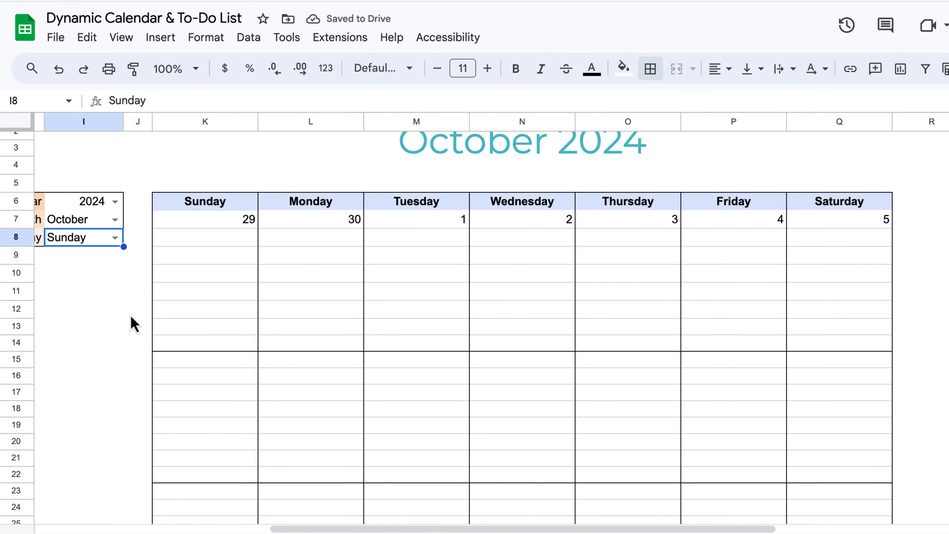
Enter =K7+7 in K15 for the second week's first date and fill the formula across to Q15.
{"action": "left_click", "coordinate": [176, 361]}
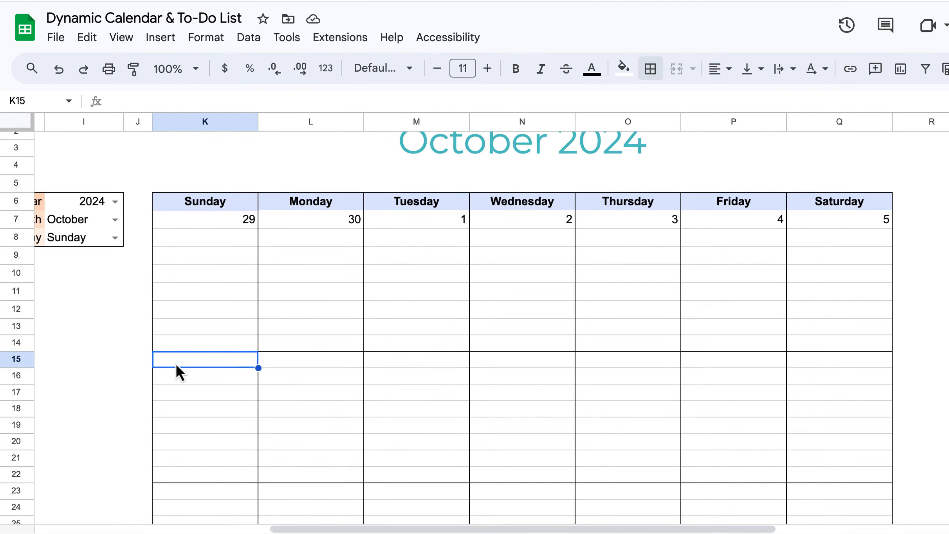
{"action": "type", "text": "="}
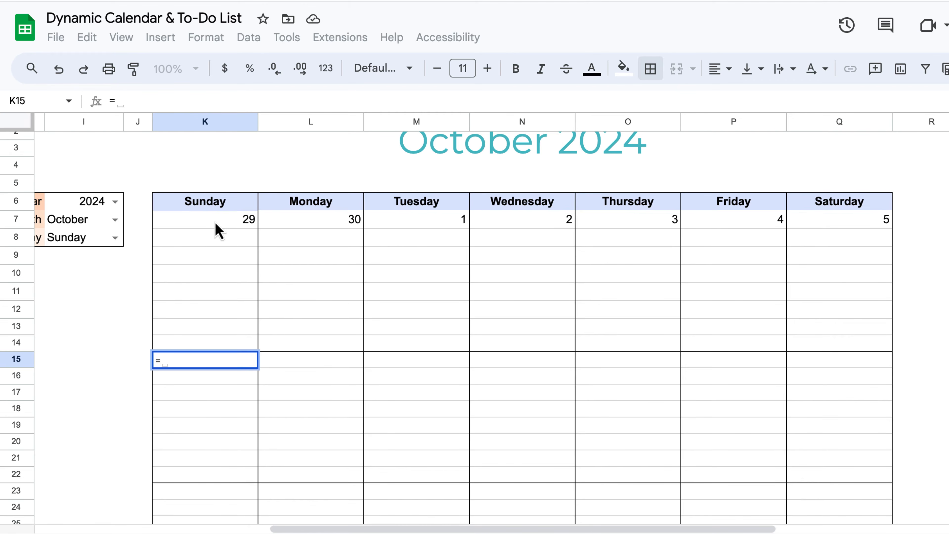
{"action": "left_click", "coordinate": [229, 224]}
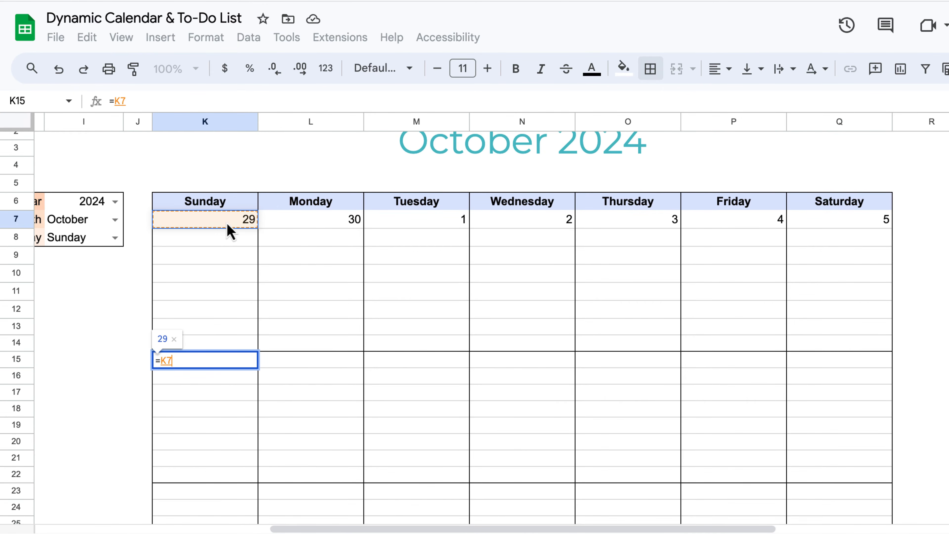
{"action": "type", "text": "+7"}
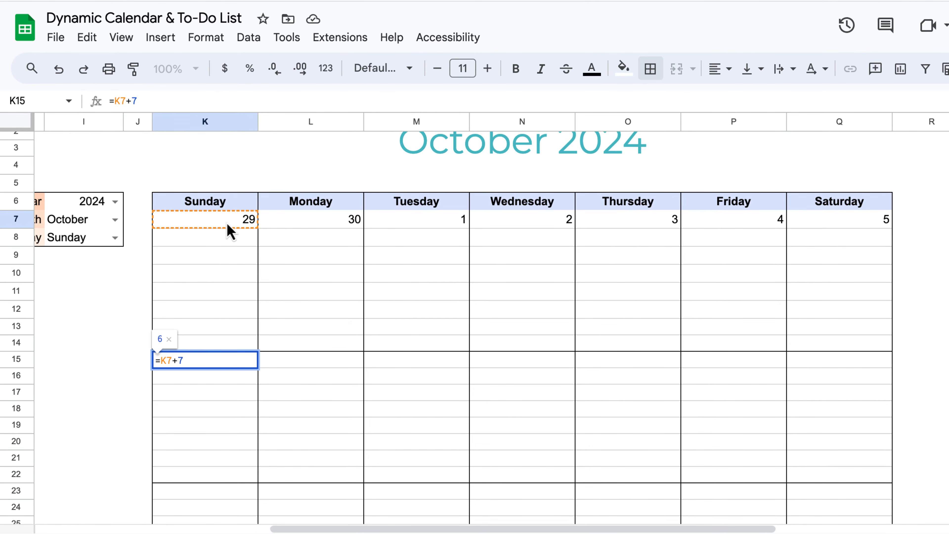
{"action": "key", "text": "Return"}
{"action": "left_click", "coordinate": [216, 361]}
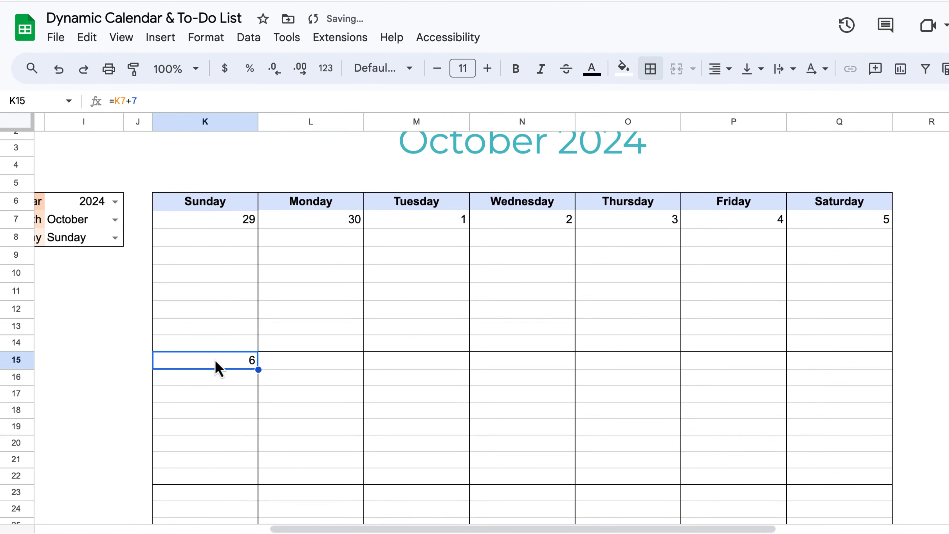
{"action": "left_click_drag", "start_coordinate": [258, 368], "coordinate": [796, 370]}
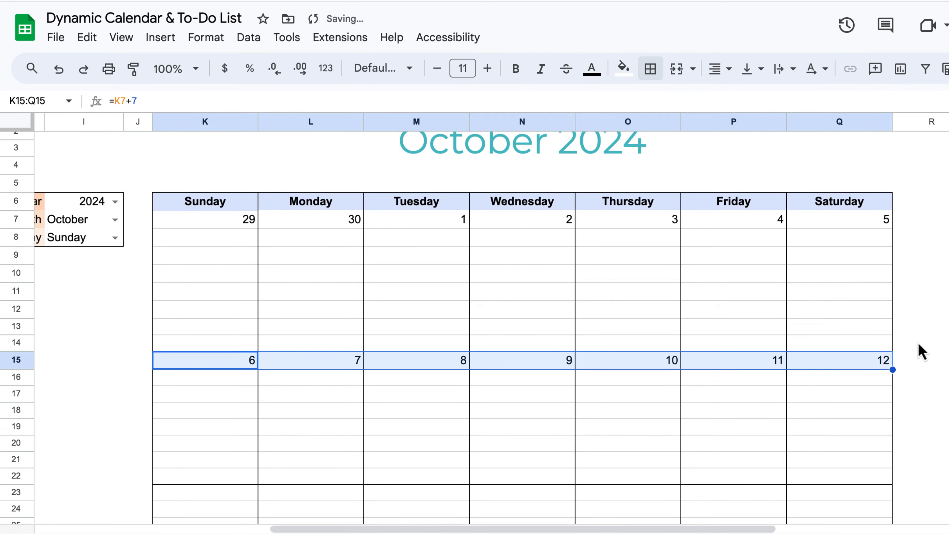
{"action": "left_click", "coordinate": [936, 331]}
Enter =K15+7 in K23 for the third week's first date and fill the formula across to Q23.
{"action": "scroll", "coordinate": [937, 338], "scroll_direction": "down", "scroll_amount": 1}
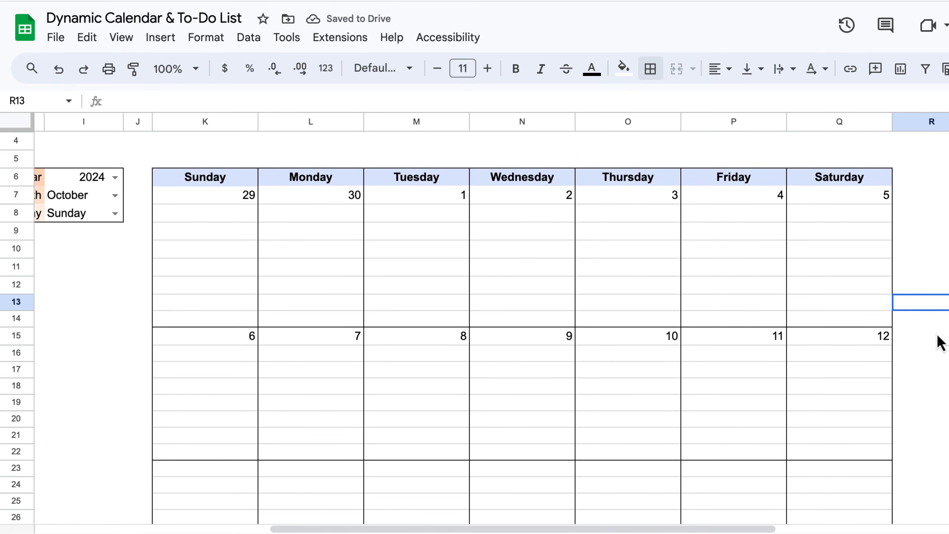
{"action": "scroll", "coordinate": [939, 342], "scroll_direction": "down", "scroll_amount": 3}
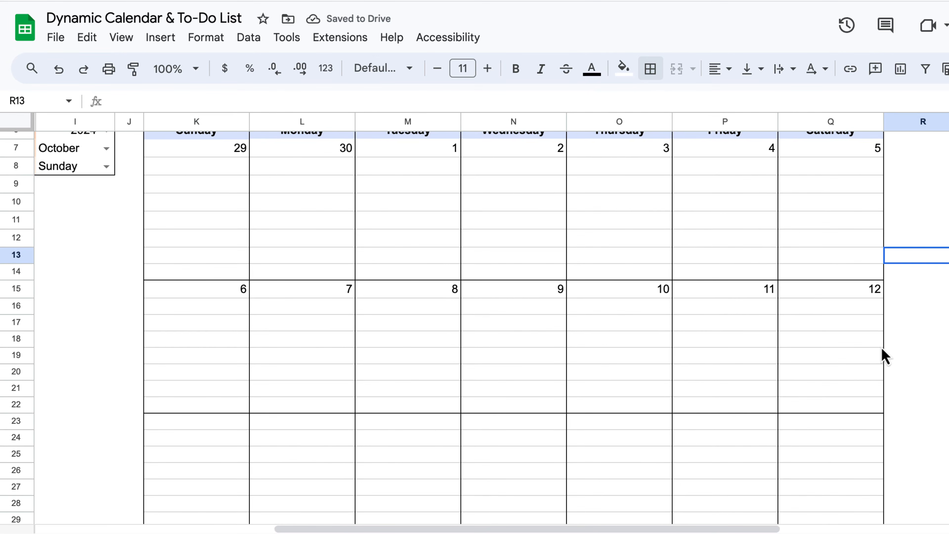
{"action": "left_click", "coordinate": [237, 432]}
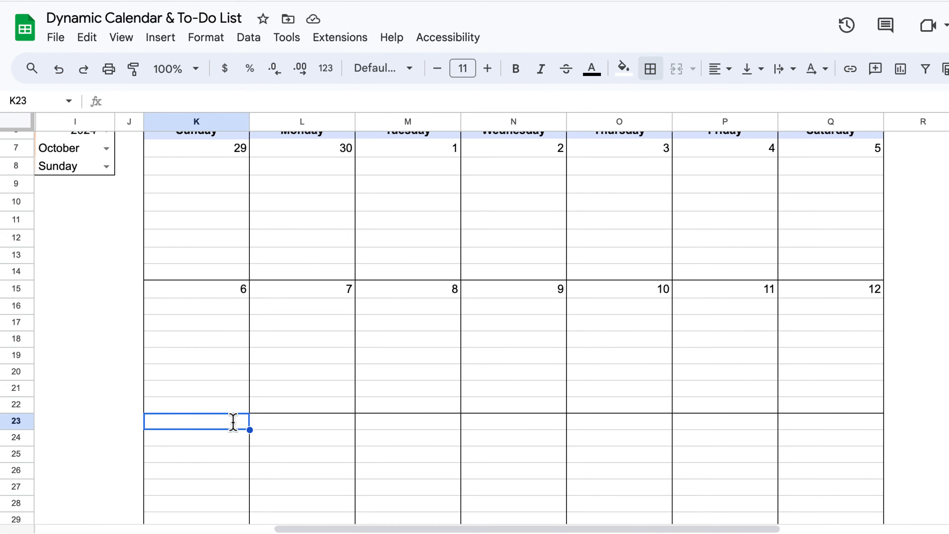
{"action": "type", "text": "="}
{"action": "left_click", "coordinate": [207, 292]}
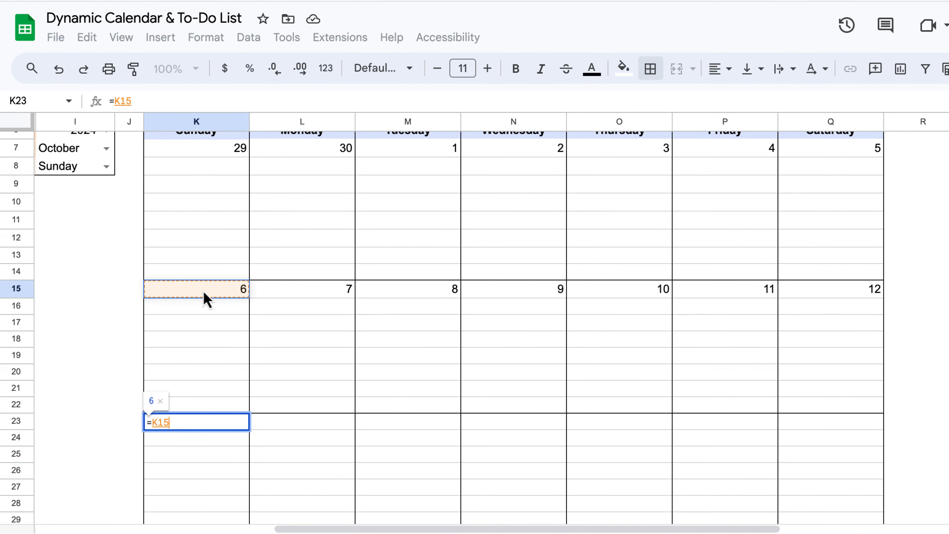
{"action": "type", "text": "+7"}
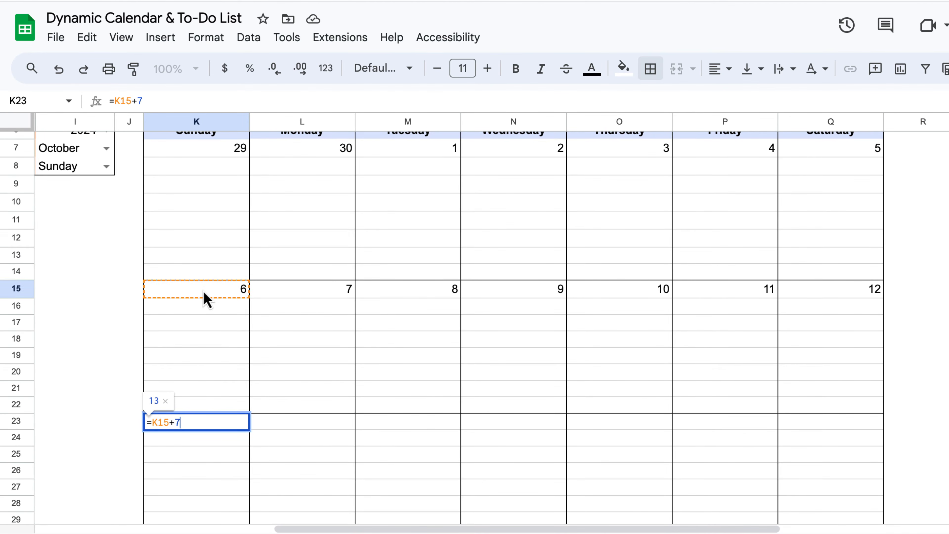
{"action": "key", "text": "Return"}
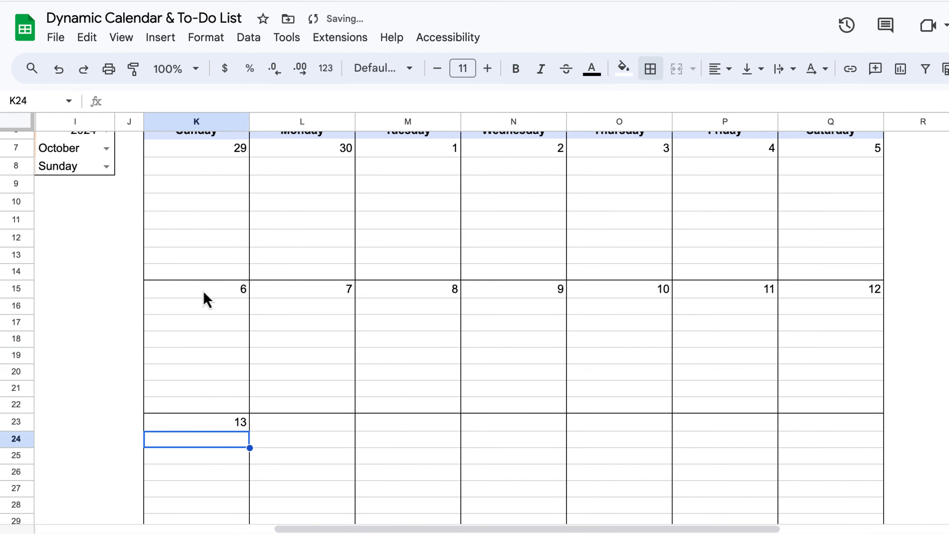
{"action": "left_click", "coordinate": [232, 425]}
{"action": "left_click_drag", "start_coordinate": [250, 431], "coordinate": [811, 441]}
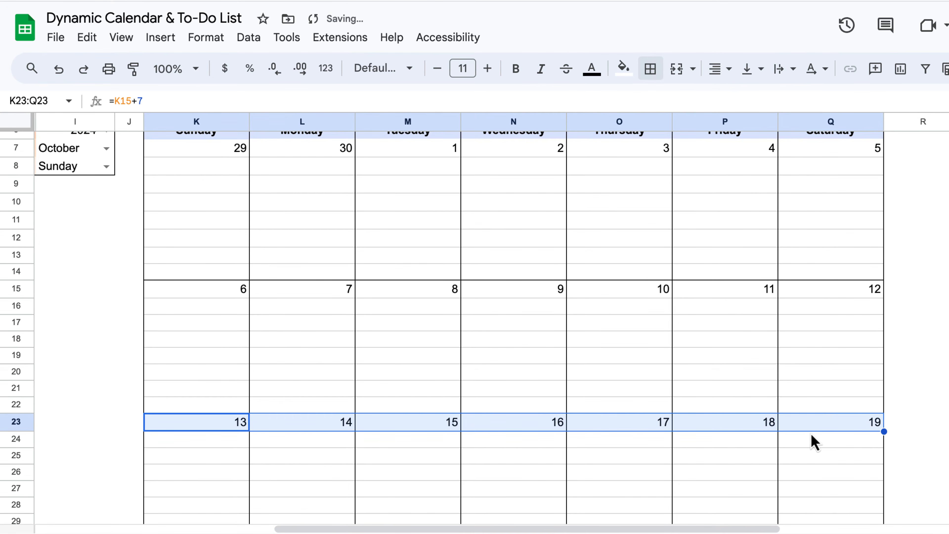
Enter =K23+7 in K31 for the fourth week's first date and fill the formula across to Q31.
{"action": "scroll", "coordinate": [811, 441], "scroll_direction": "down", "scroll_amount": 5}
{"action": "scroll", "coordinate": [812, 442], "scroll_direction": "down", "scroll_amount": 3}
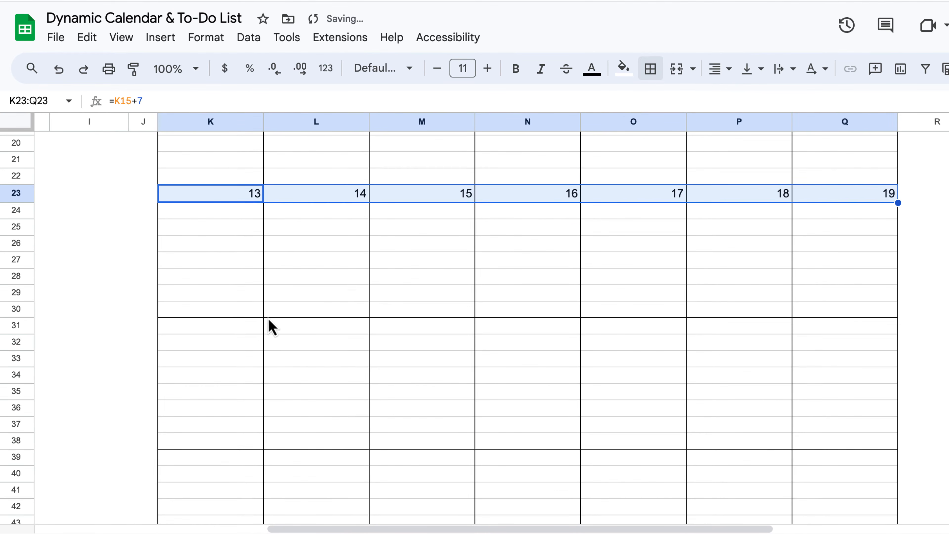
{"action": "left_click", "coordinate": [258, 331]}
{"action": "type", "text": "+"}
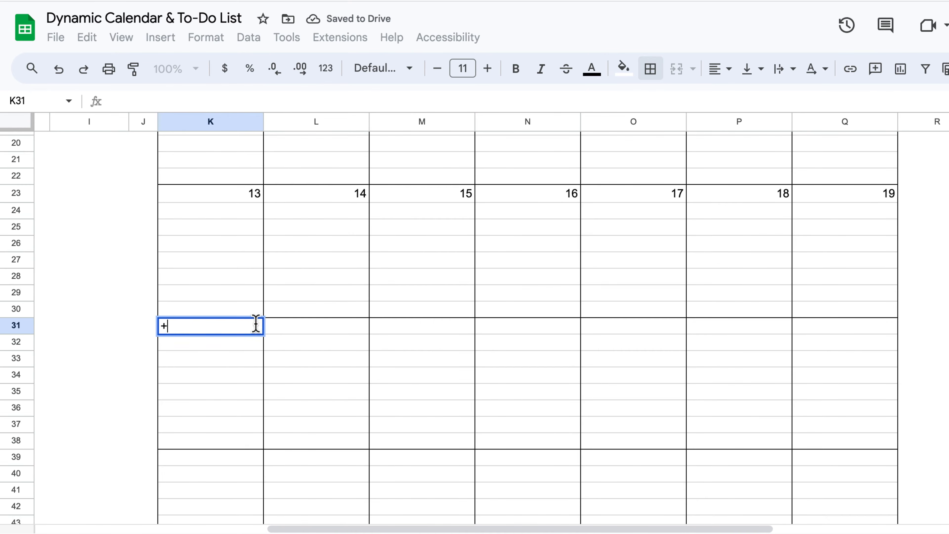
{"action": "left_click", "coordinate": [220, 194]}
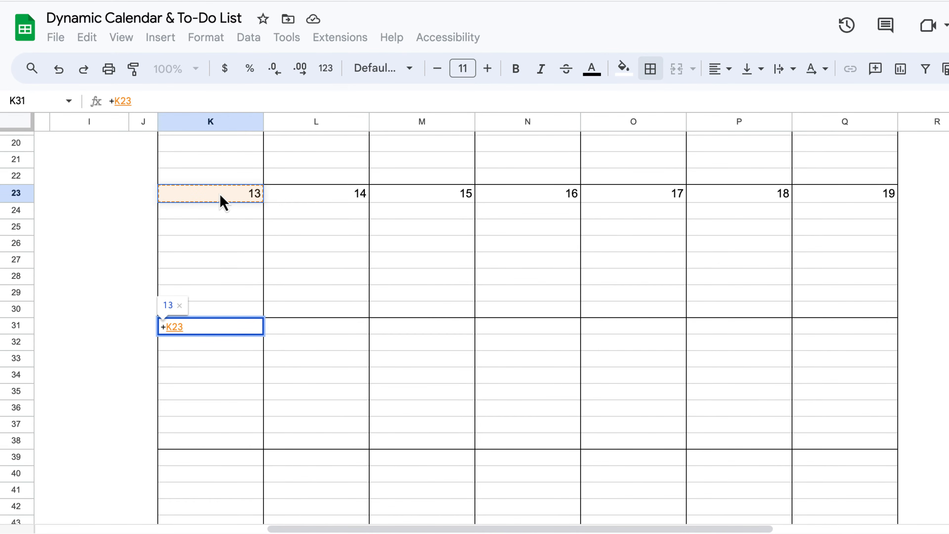
{"action": "type", "text": "+7"}
{"action": "key", "text": "Tab"}
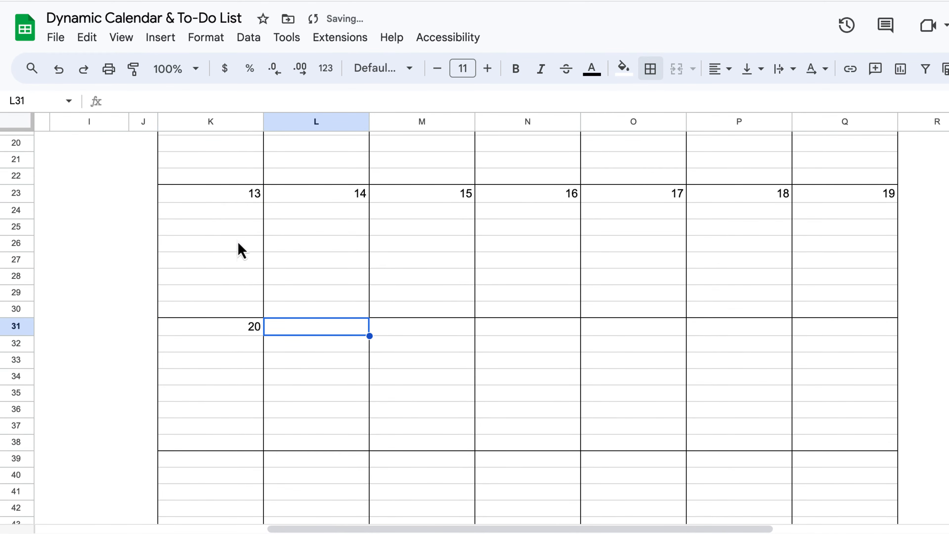
{"action": "left_click", "coordinate": [235, 329]}
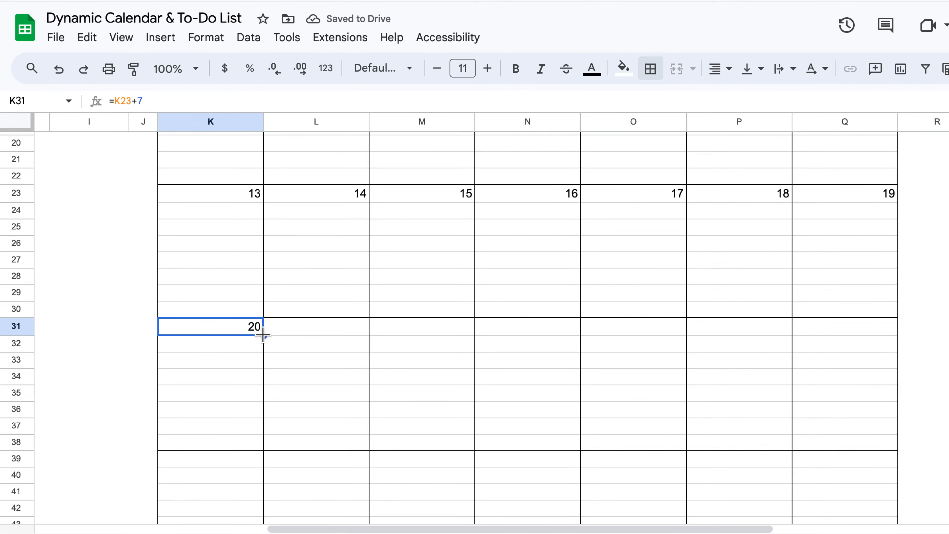
{"action": "left_click_drag", "start_coordinate": [262, 335], "coordinate": [712, 345]}
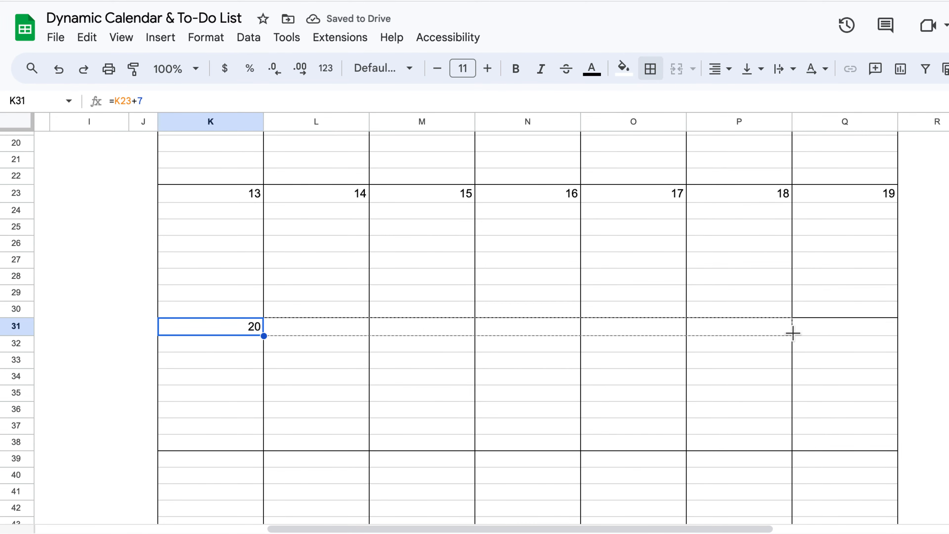
{"action": "left_click_drag", "start_coordinate": [792, 332], "coordinate": [816, 340]}
Enter =K31+7 in K39 for the fifth week's first date and fill the formula across to Q39.
{"action": "scroll", "coordinate": [815, 343], "scroll_direction": "down", "scroll_amount": 9}
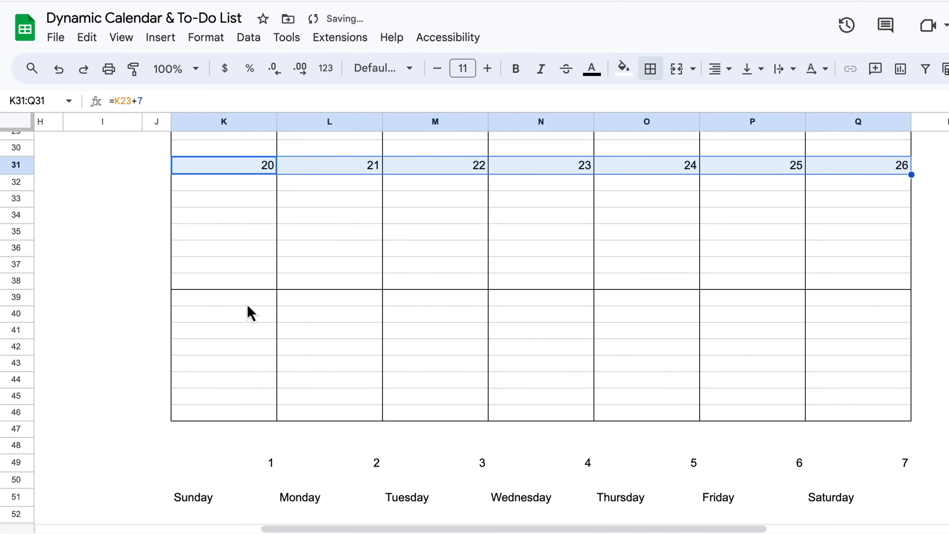
{"action": "left_click", "coordinate": [249, 309]}
{"action": "type", "text": "="}
{"action": "left_click", "coordinate": [245, 177]}
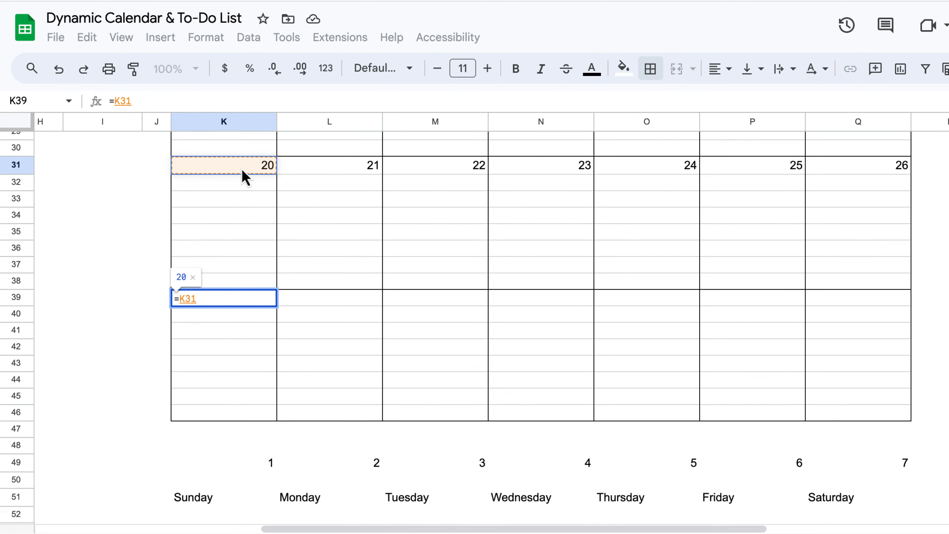
{"action": "type", "text": "+7"}
{"action": "key", "text": "Tab"}
{"action": "left_click", "coordinate": [267, 303]}
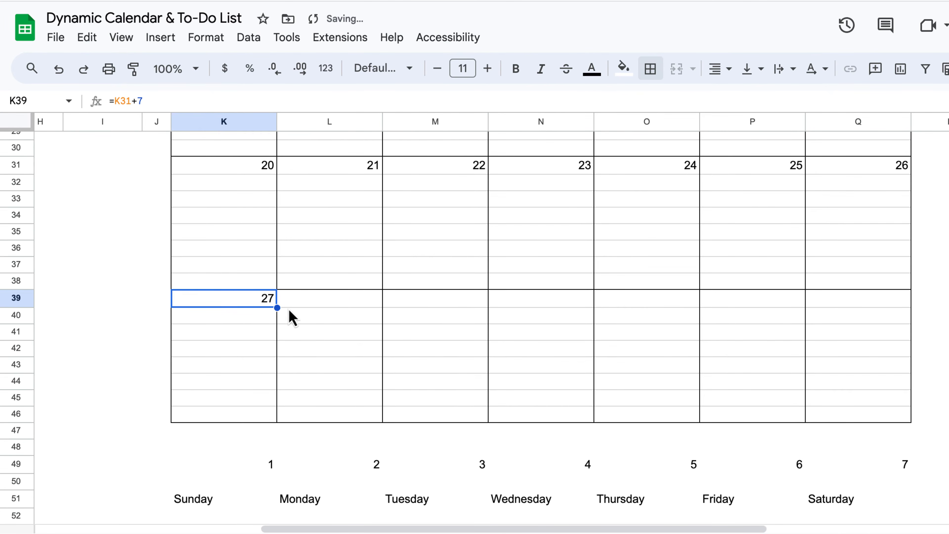
{"action": "left_click_drag", "start_coordinate": [277, 307], "coordinate": [817, 329]}
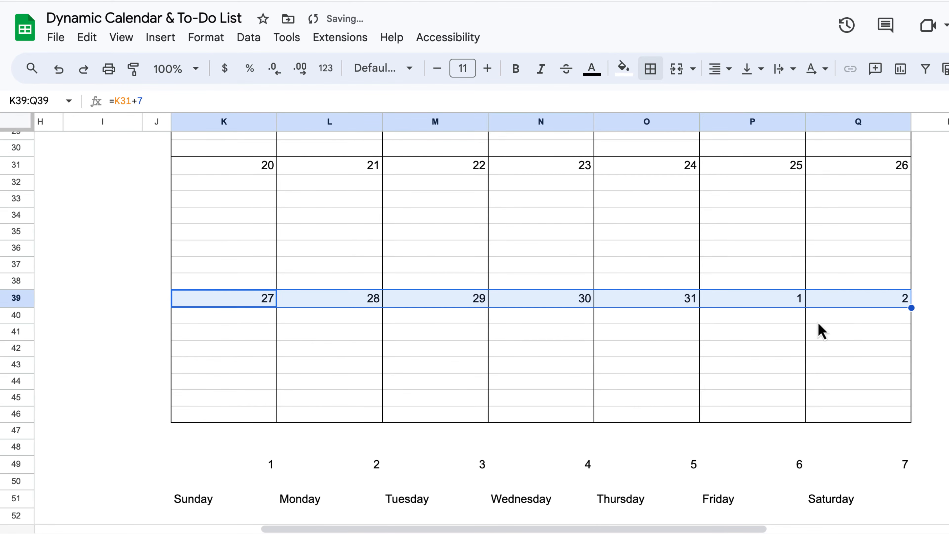
Delete the helper numbers and weekday names below the calendar in K48:Q52.
{"action": "scroll", "coordinate": [786, 373], "scroll_direction": "down", "scroll_amount": 2}
{"action": "left_click_drag", "start_coordinate": [178, 414], "coordinate": [860, 496]}
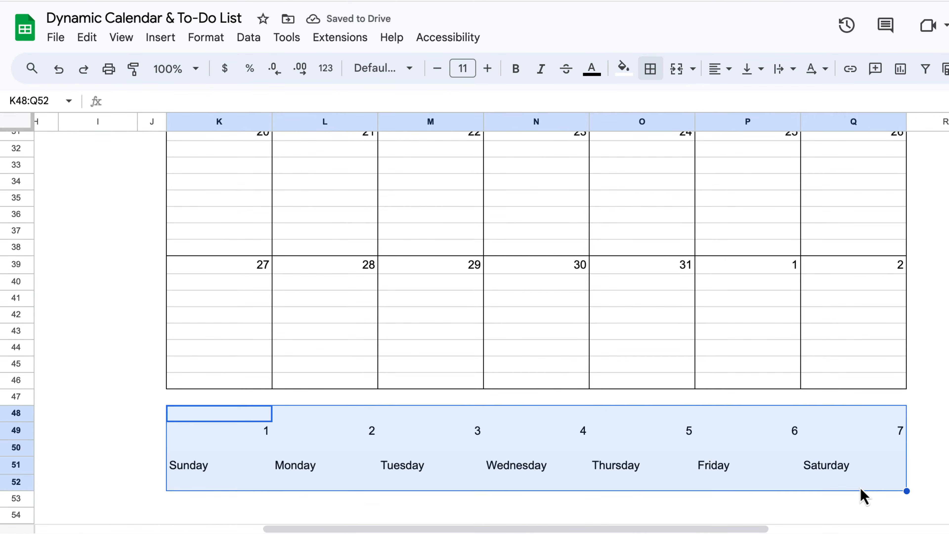
{"action": "key", "text": "Delete"}
{"action": "scroll", "coordinate": [866, 471], "scroll_direction": "up", "scroll_amount": 2}
{"action": "left_click", "coordinate": [941, 437]}
Review the calendar's dates from the last week up to the title and weekday headers.
{"action": "scroll", "coordinate": [942, 447], "scroll_direction": "up", "scroll_amount": 10}
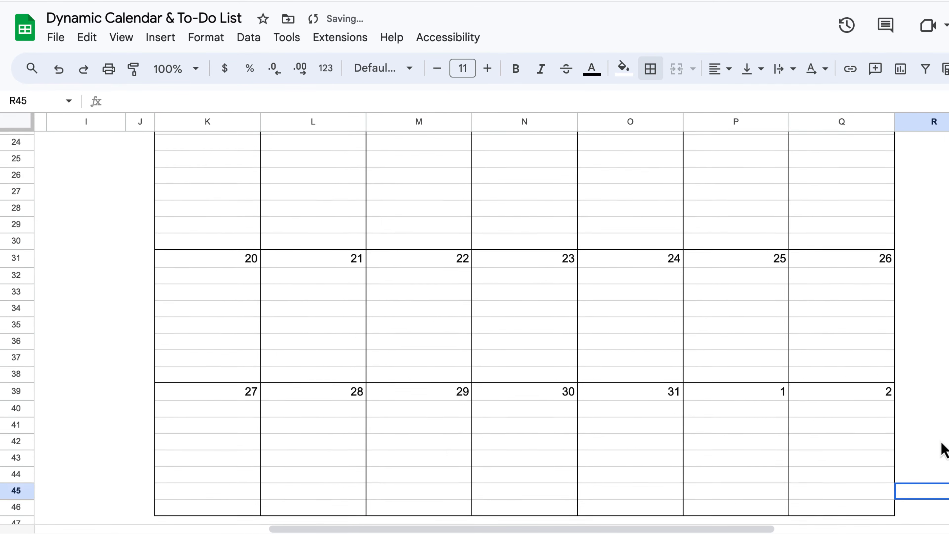
{"action": "scroll", "coordinate": [942, 446], "scroll_direction": "right", "scroll_amount": 2}
{"action": "scroll", "coordinate": [922, 415], "scroll_direction": "up", "scroll_amount": 2}
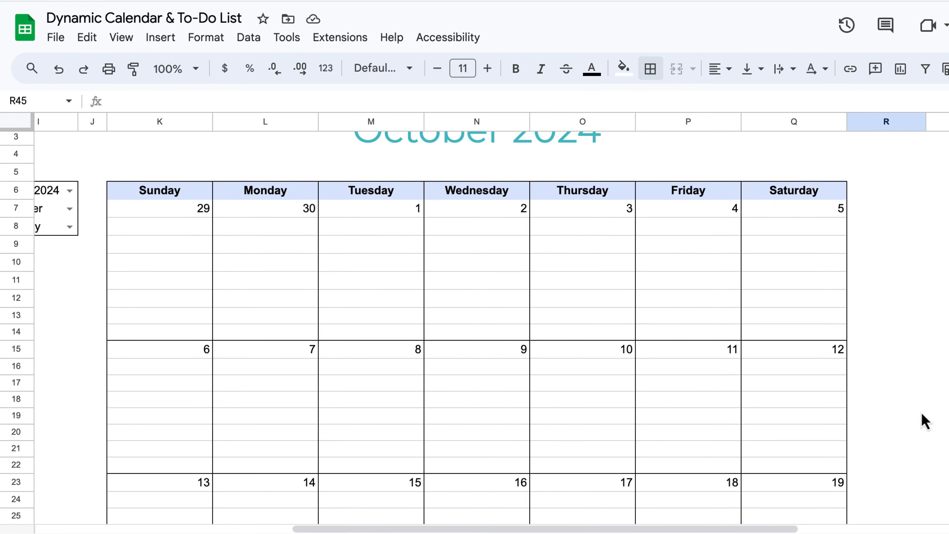
{"action": "scroll", "coordinate": [921, 411], "scroll_direction": "up", "scroll_amount": 1}
{"action": "scroll", "coordinate": [921, 412], "scroll_direction": "left", "scroll_amount": 1}
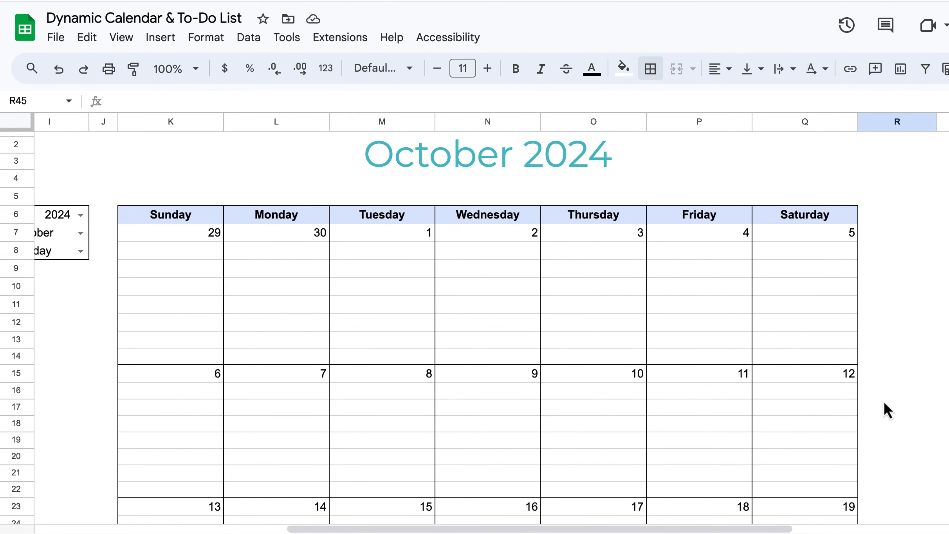
{"action": "scroll", "coordinate": [888, 410], "scroll_direction": "down", "scroll_amount": 1}
{"action": "scroll", "coordinate": [887, 409], "scroll_direction": "left", "scroll_amount": 5}
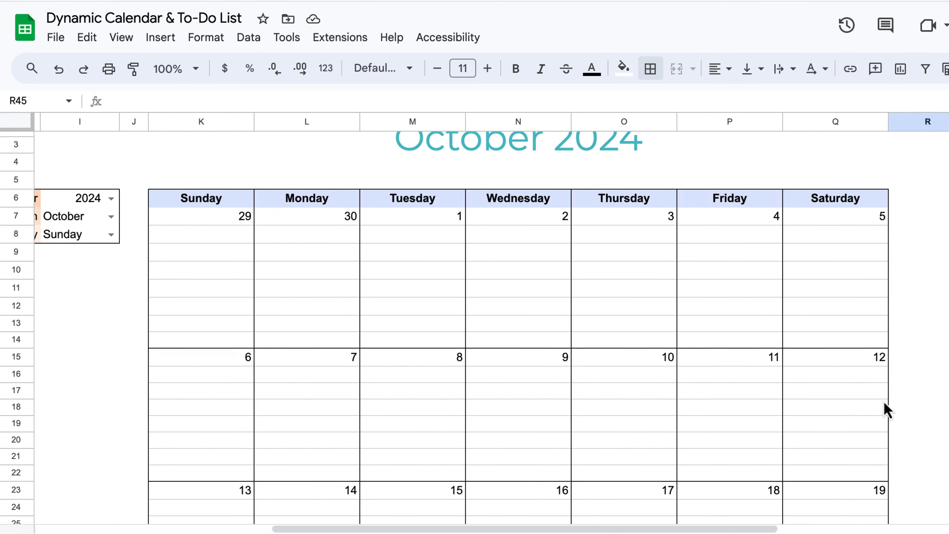
Set the month in I7 to September and check the first weeks' dates and weekday headers.
{"action": "scroll", "coordinate": [884, 404], "scroll_direction": "up", "scroll_amount": 1}
{"action": "scroll", "coordinate": [884, 403], "scroll_direction": "right", "scroll_amount": 1}
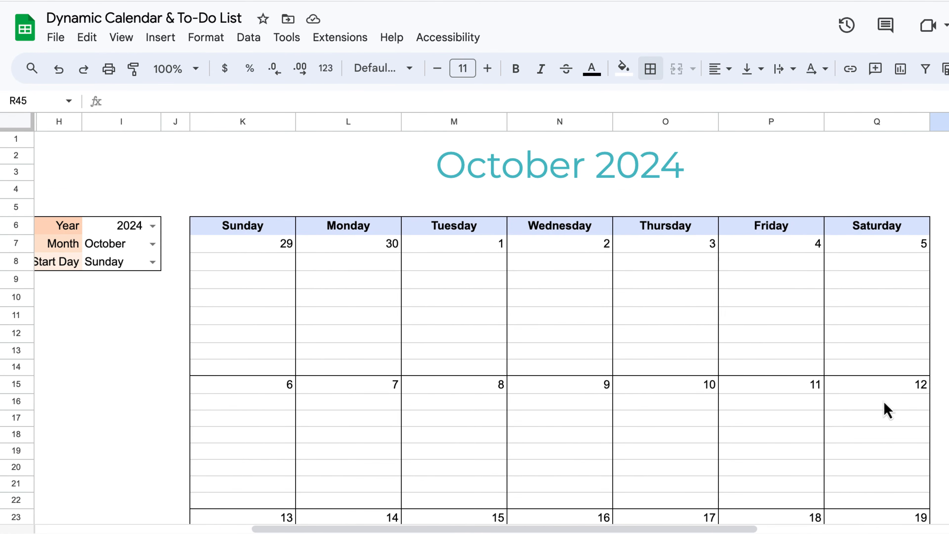
{"action": "left_click", "coordinate": [152, 244]}
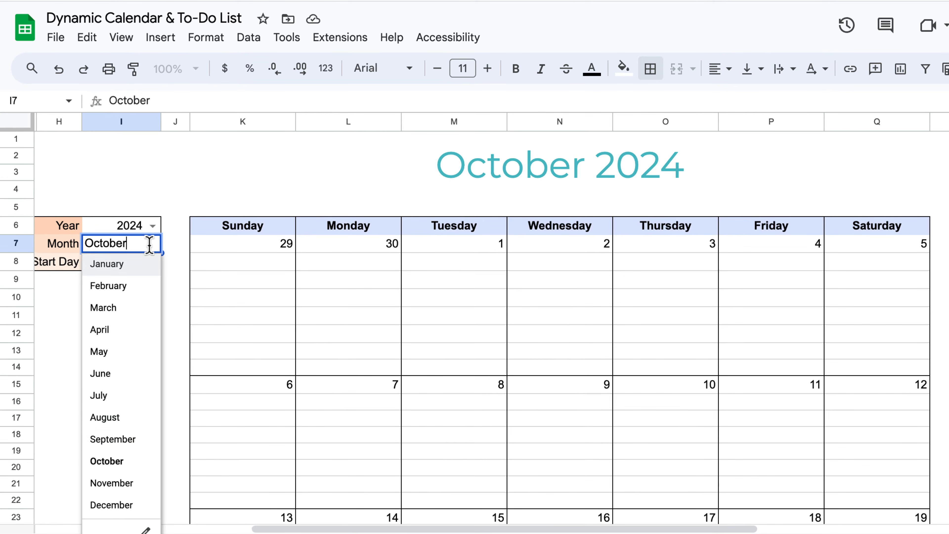
{"action": "left_click", "coordinate": [118, 439]}
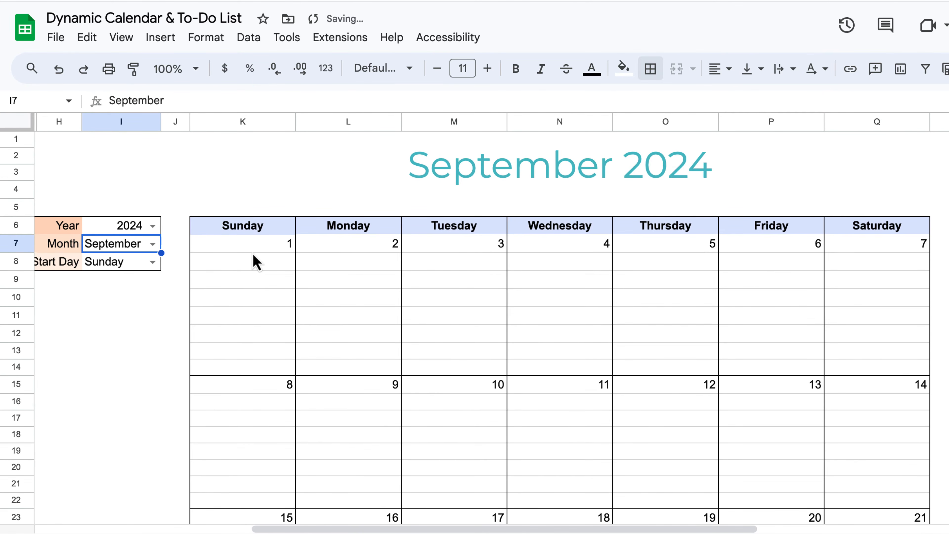
{"action": "scroll", "coordinate": [256, 262], "scroll_direction": "down", "scroll_amount": 1}
{"action": "scroll", "coordinate": [255, 261], "scroll_direction": "right", "scroll_amount": 1}
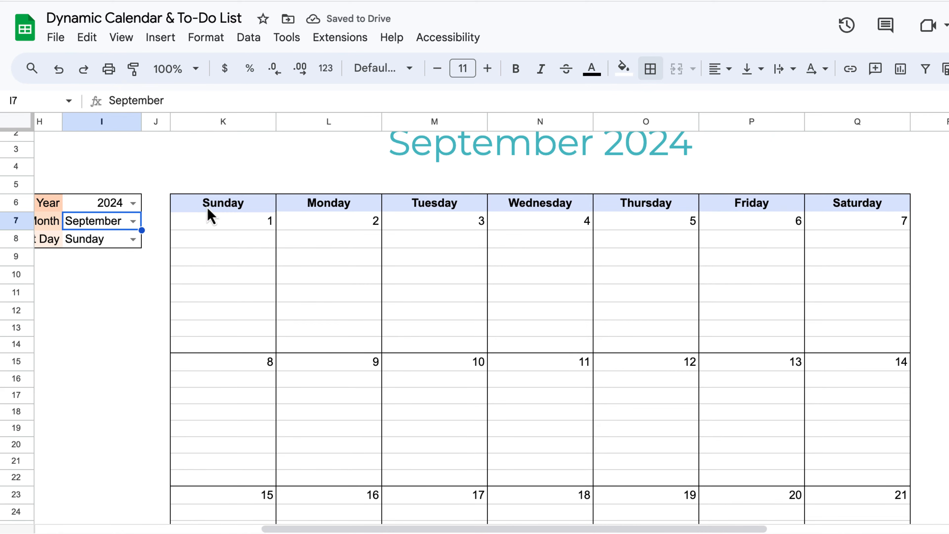
{"action": "scroll", "coordinate": [127, 275], "scroll_direction": "up", "scroll_amount": 1}
{"action": "scroll", "coordinate": [127, 275], "scroll_direction": "left", "scroll_amount": 1}
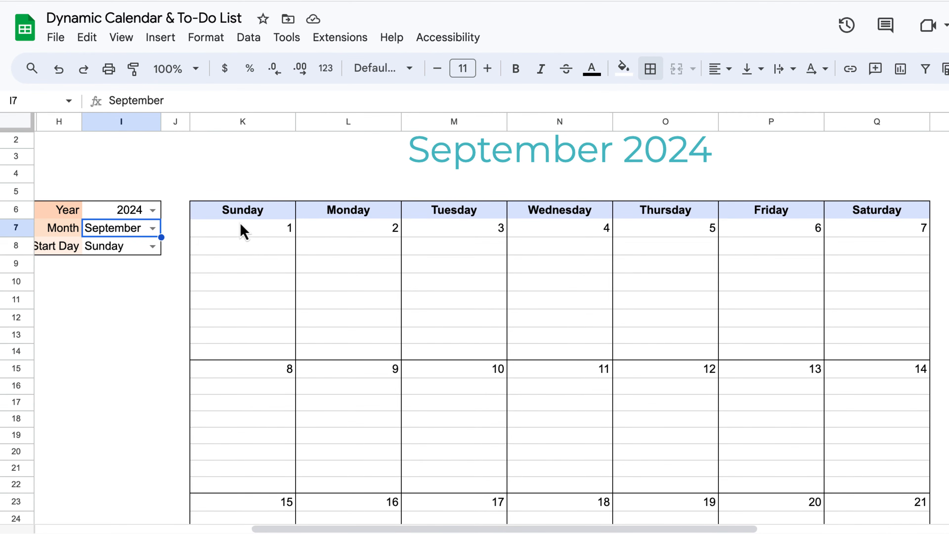
Set the calendar's start day in I8 to Monday.
{"action": "left_click", "coordinate": [152, 247]}
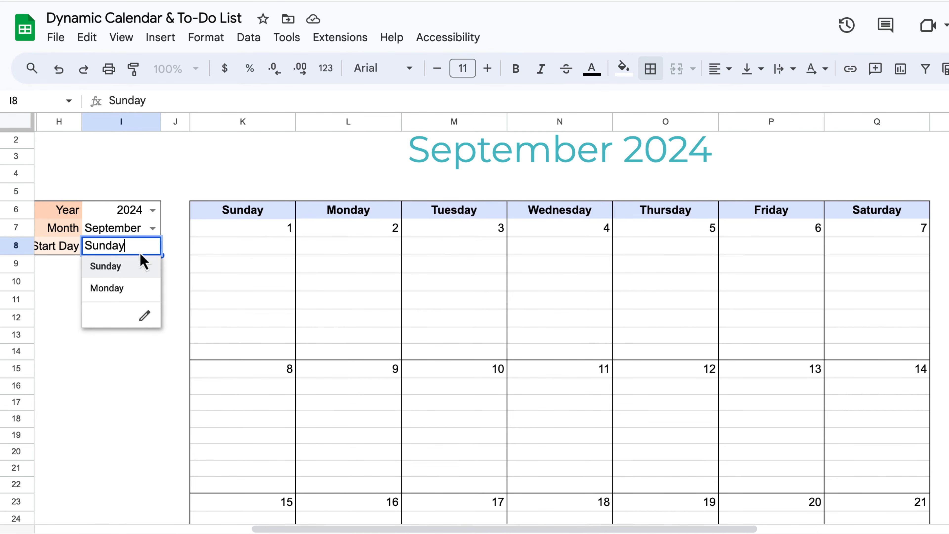
{"action": "left_click", "coordinate": [112, 295]}
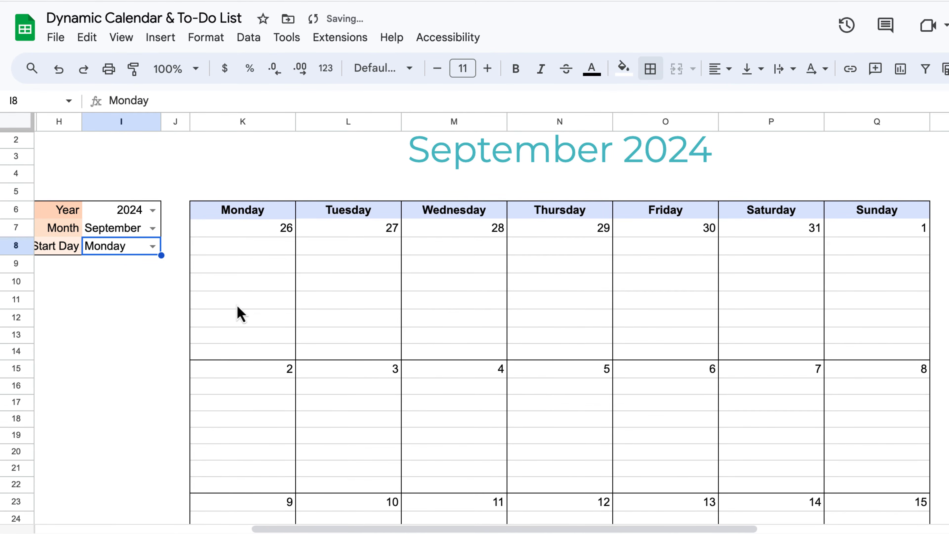
{"action": "scroll", "coordinate": [237, 312], "scroll_direction": "right", "scroll_amount": 2}
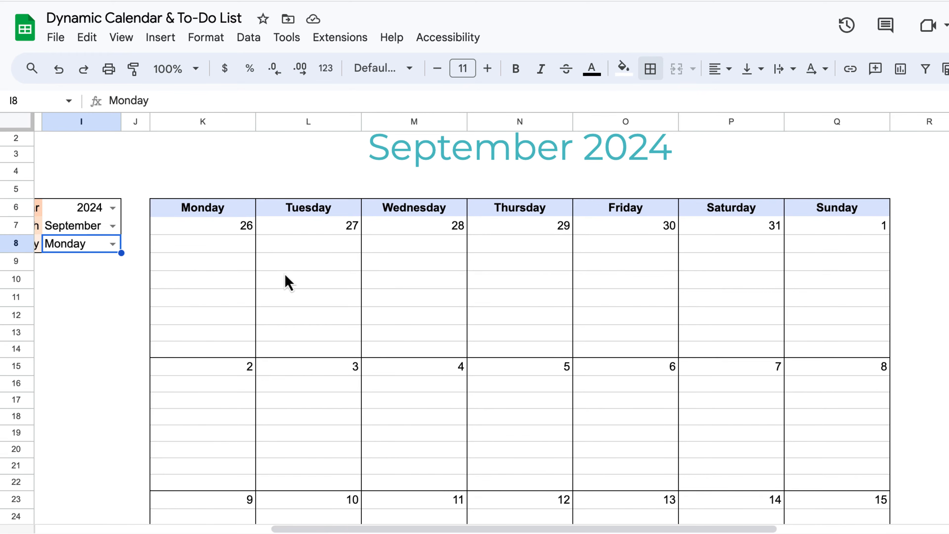
Set the month in I7 to November and check the calendar against the settings table.
{"action": "left_click", "coordinate": [112, 228]}
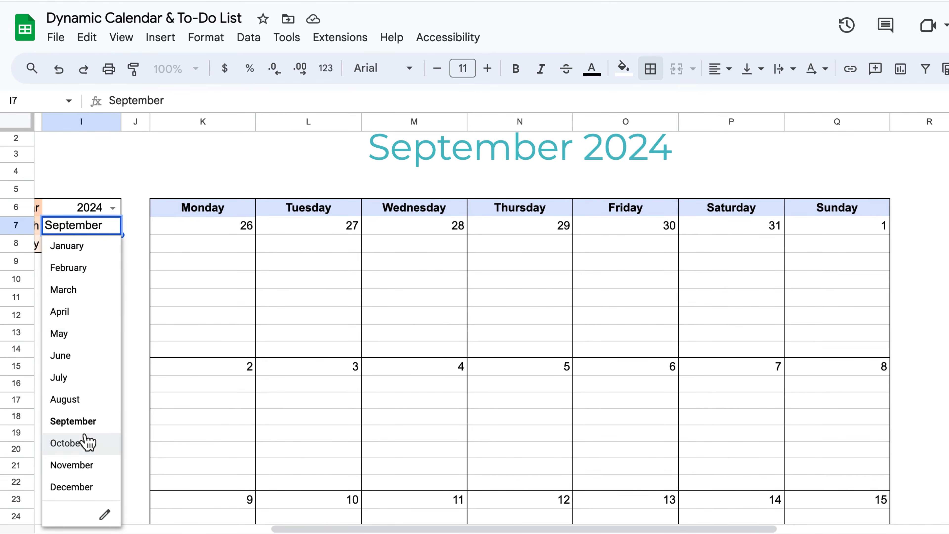
{"action": "left_click", "coordinate": [79, 465]}
{"action": "scroll", "coordinate": [83, 474], "scroll_direction": "left", "scroll_amount": 5}
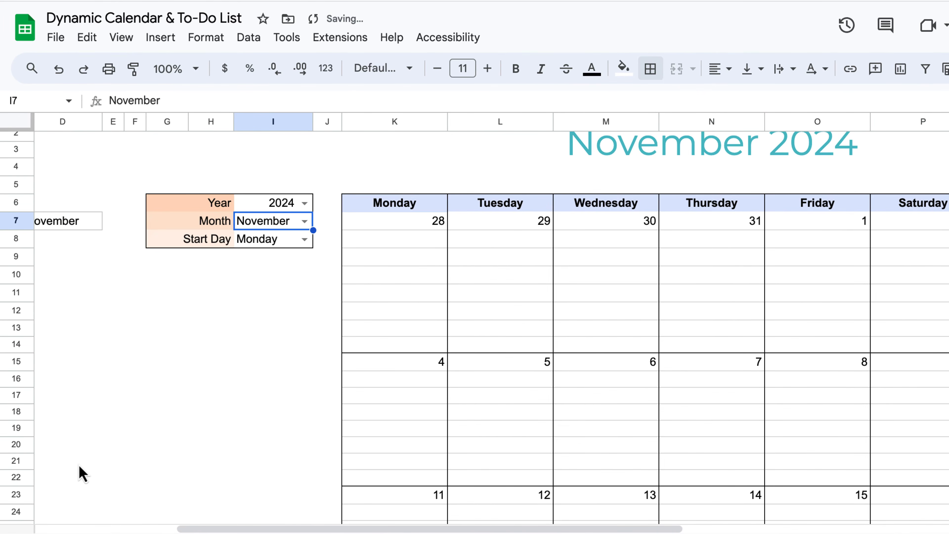
{"action": "scroll", "coordinate": [73, 477], "scroll_direction": "right", "scroll_amount": 5}
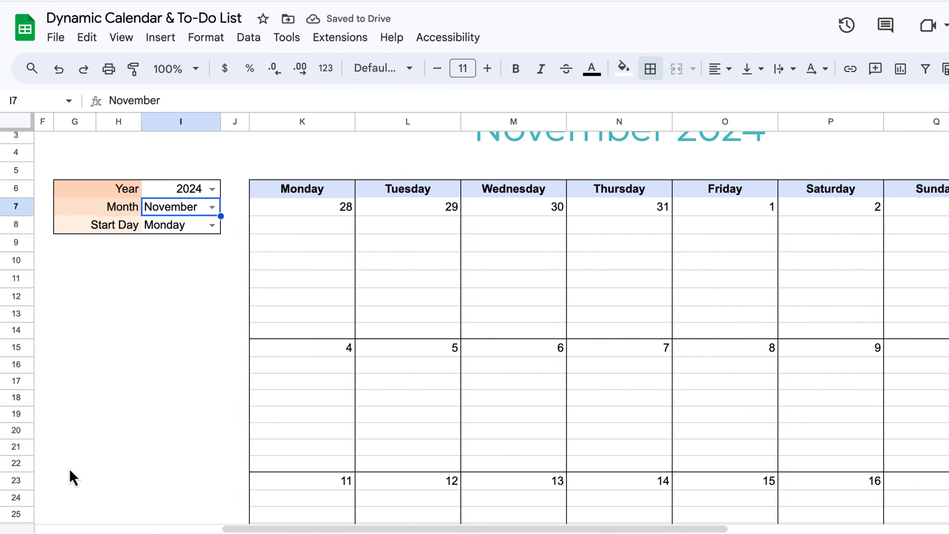
{"action": "scroll", "coordinate": [73, 478], "scroll_direction": "left", "scroll_amount": 2}
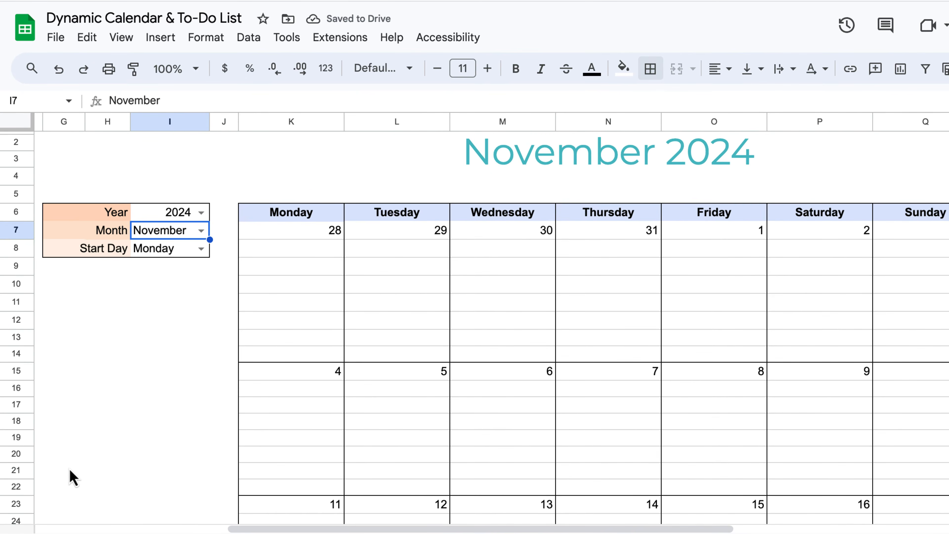
{"action": "scroll", "coordinate": [72, 477], "scroll_direction": "left", "scroll_amount": 1}
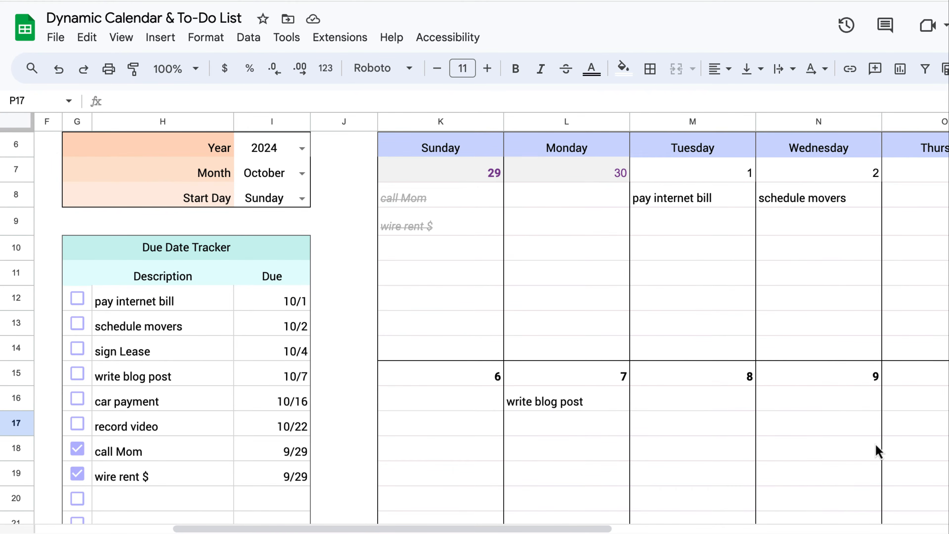
Examine the finished example's Due Date Tracker, including its checkboxes, descriptions, due dates and matching calendar entries.
{"action": "scroll", "coordinate": [877, 450], "scroll_direction": "down", "scroll_amount": 3}
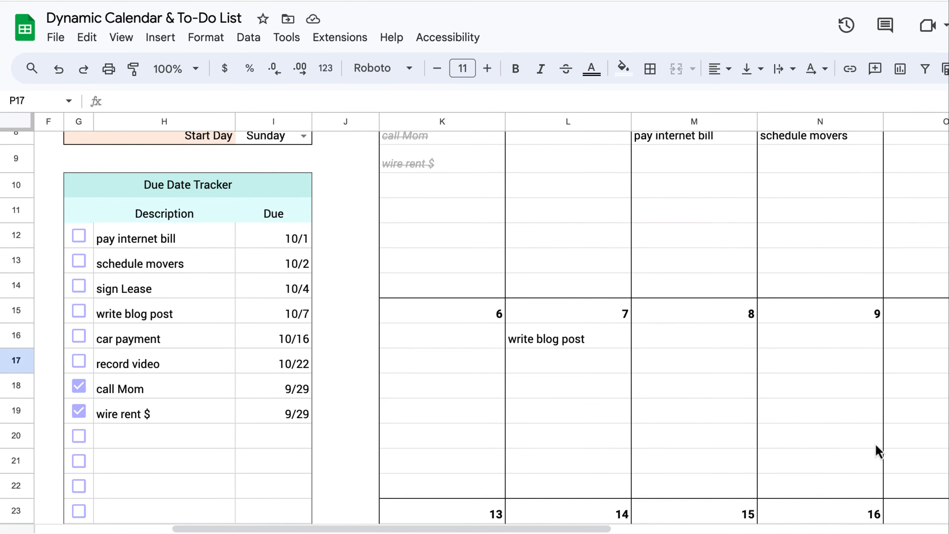
{"action": "scroll", "coordinate": [877, 451], "scroll_direction": "down", "scroll_amount": 1}
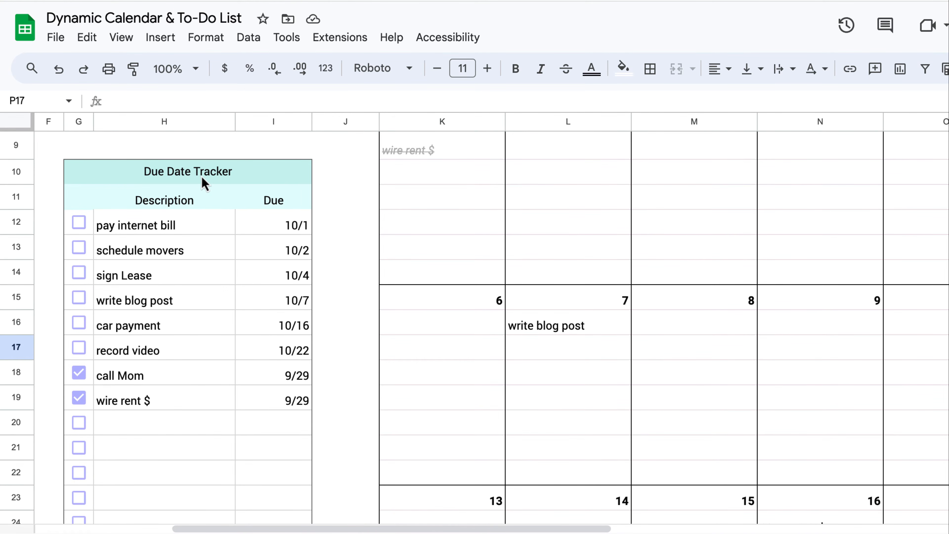
{"action": "scroll", "coordinate": [183, 281], "scroll_direction": "down", "scroll_amount": 2}
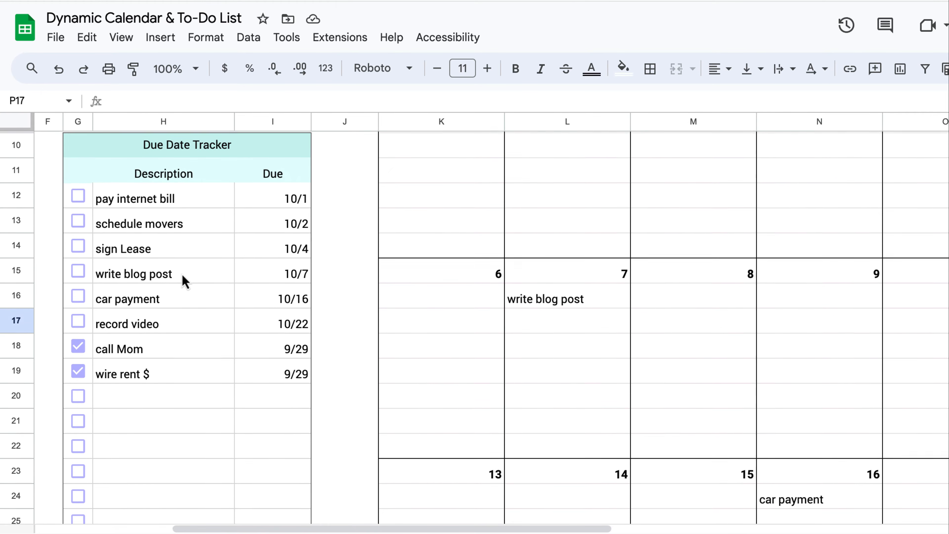
{"action": "scroll", "coordinate": [182, 273], "scroll_direction": "up", "scroll_amount": 1}
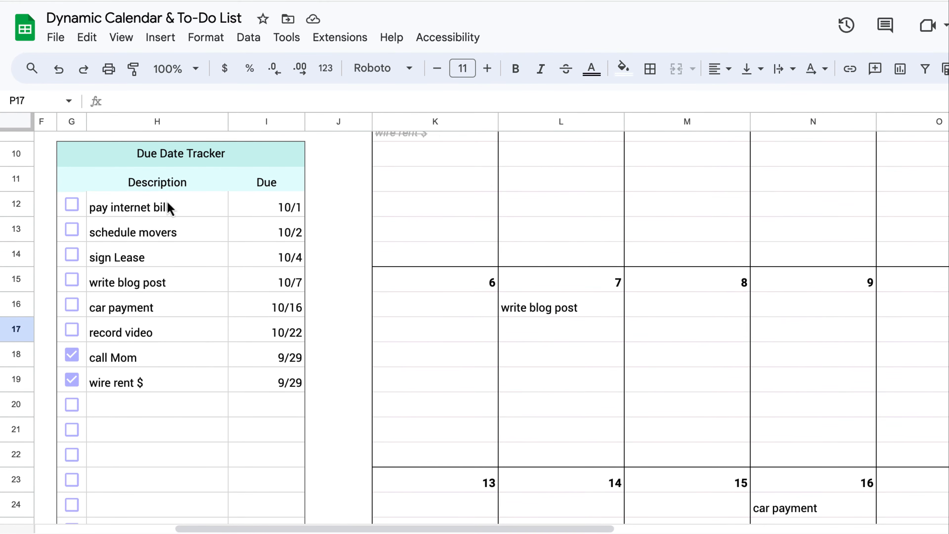
{"action": "scroll", "coordinate": [210, 298], "scroll_direction": "down", "scroll_amount": 5}
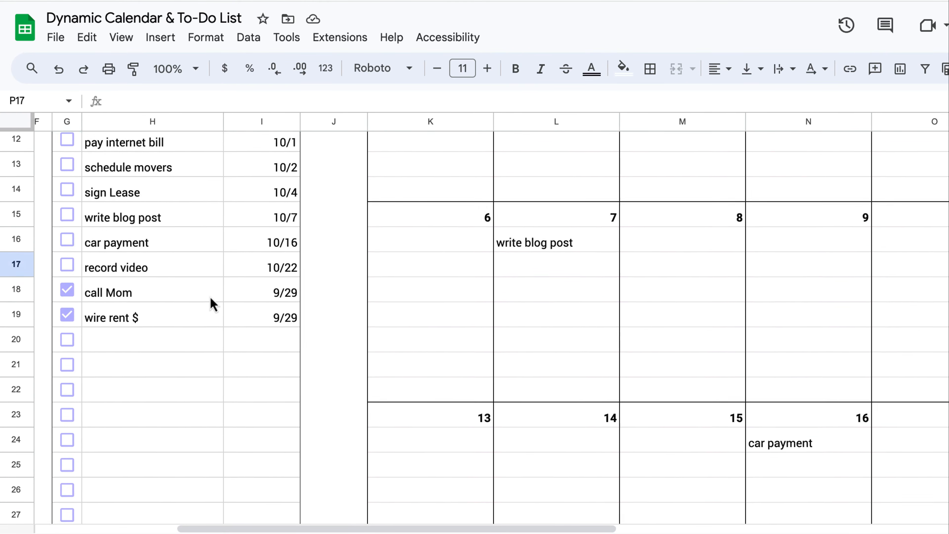
{"action": "scroll", "coordinate": [211, 299], "scroll_direction": "down", "scroll_amount": 2}
{"action": "scroll", "coordinate": [210, 298], "scroll_direction": "up", "scroll_amount": 8}
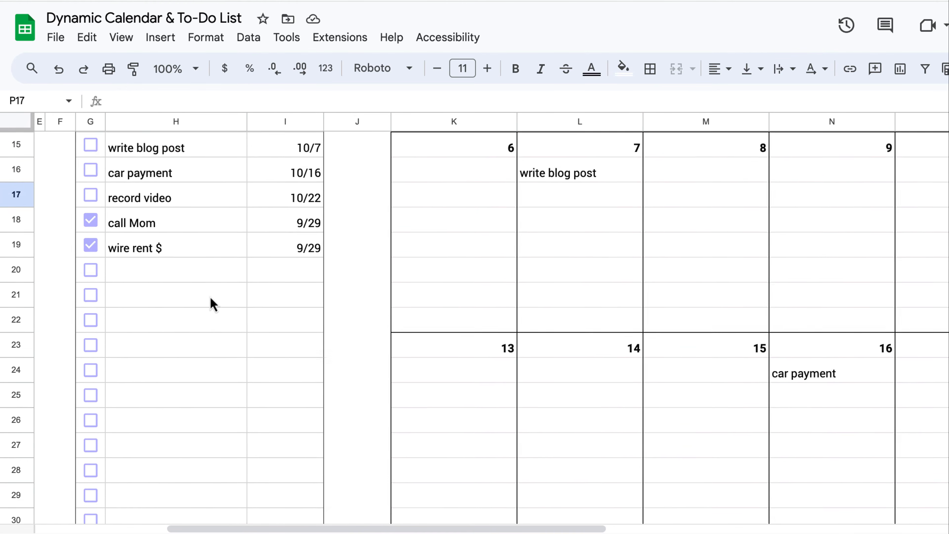
{"action": "scroll", "coordinate": [217, 308], "scroll_direction": "up", "scroll_amount": 2}
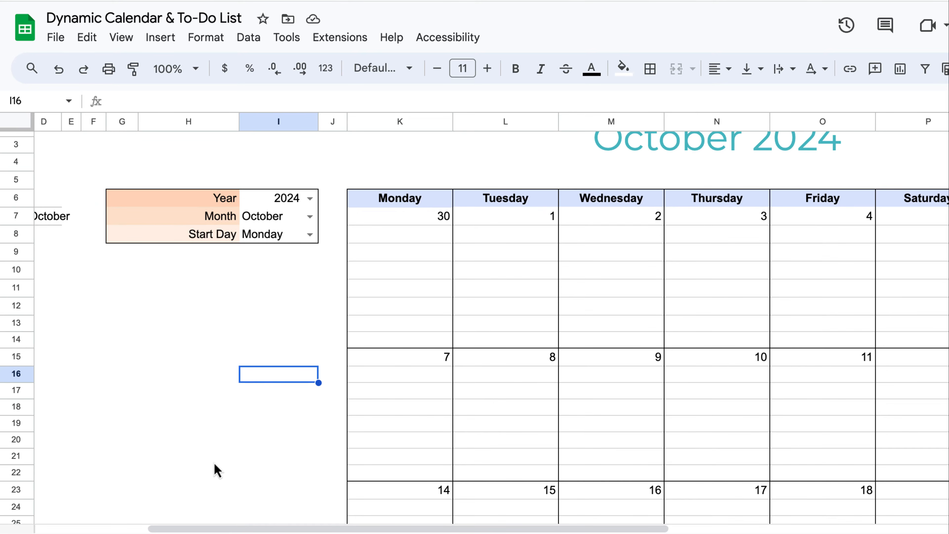
Hide columns A to D, which hold the month number, date and weekday helper cells.
{"action": "scroll", "coordinate": [215, 463], "scroll_direction": "left", "scroll_amount": 6}
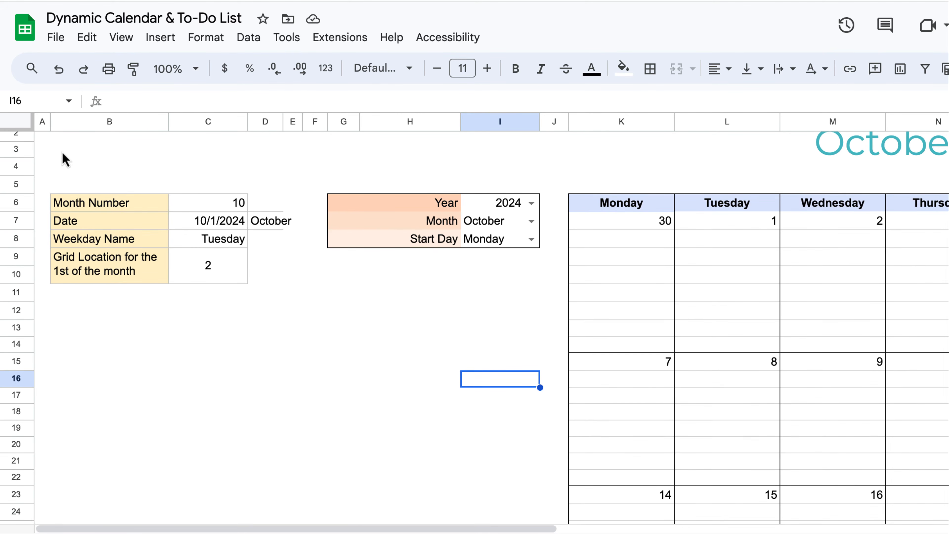
{"action": "left_click", "coordinate": [42, 123]}
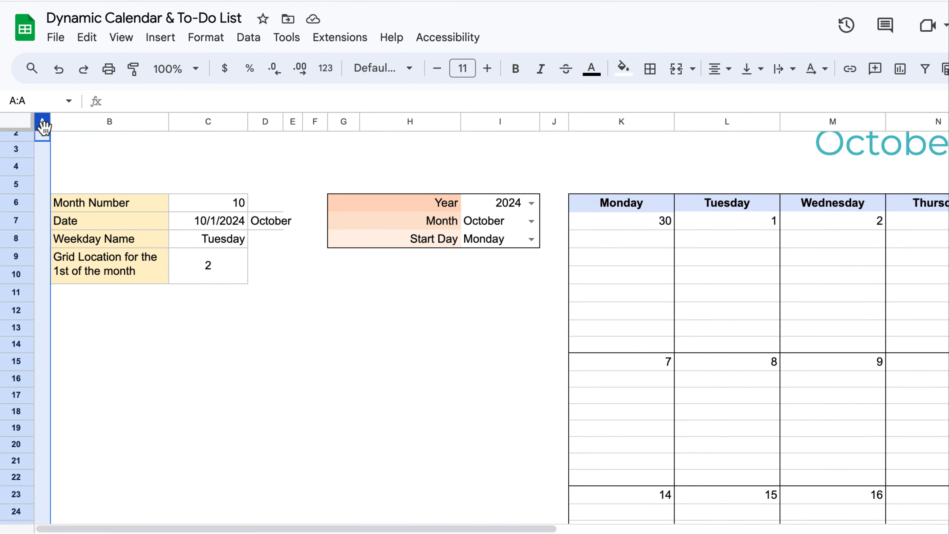
{"action": "left_click", "coordinate": [265, 124], "text": "shift"}
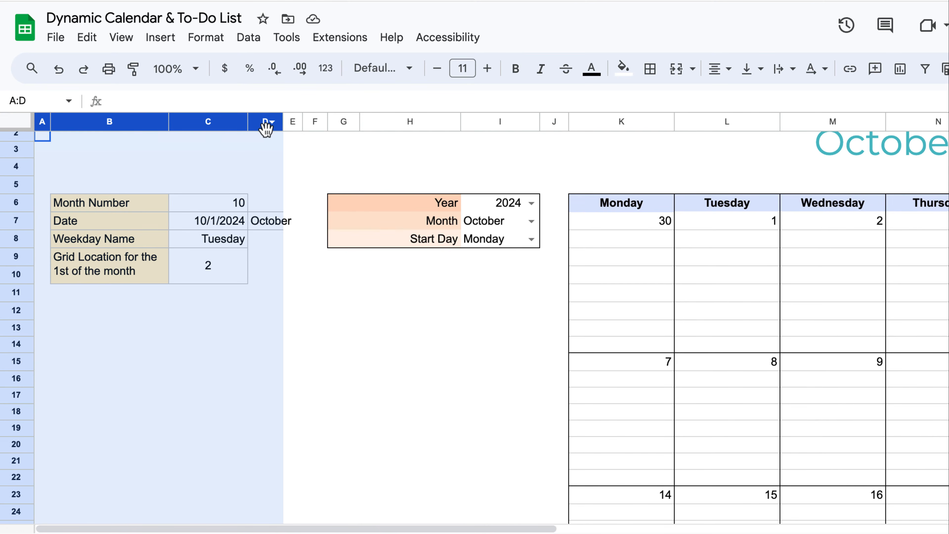
{"action": "right_click", "coordinate": [188, 127]}
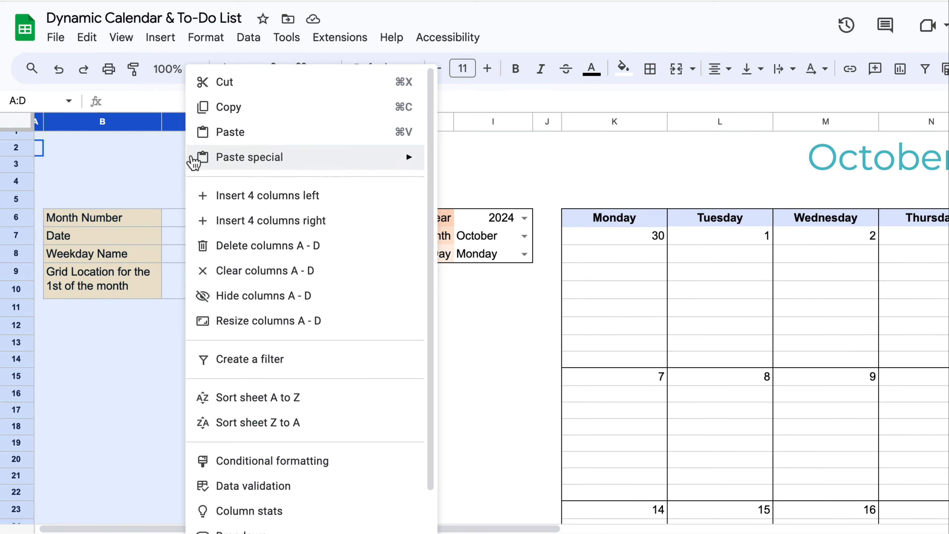
{"action": "left_click", "coordinate": [226, 296]}
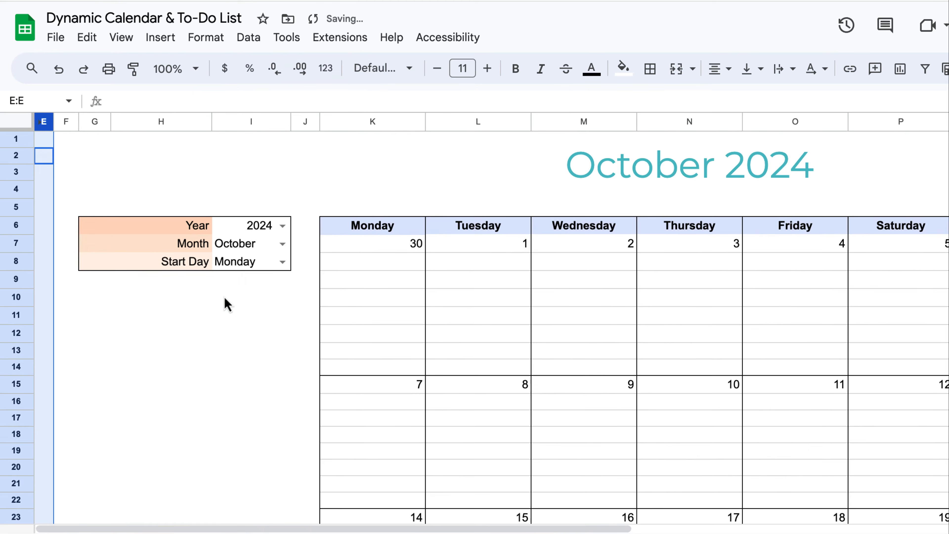
{"action": "scroll", "coordinate": [227, 305], "scroll_direction": "down", "scroll_amount": 3}
{"action": "scroll", "coordinate": [227, 304], "scroll_direction": "up", "scroll_amount": 3}
{"action": "scroll", "coordinate": [226, 305], "scroll_direction": "right", "scroll_amount": 2}
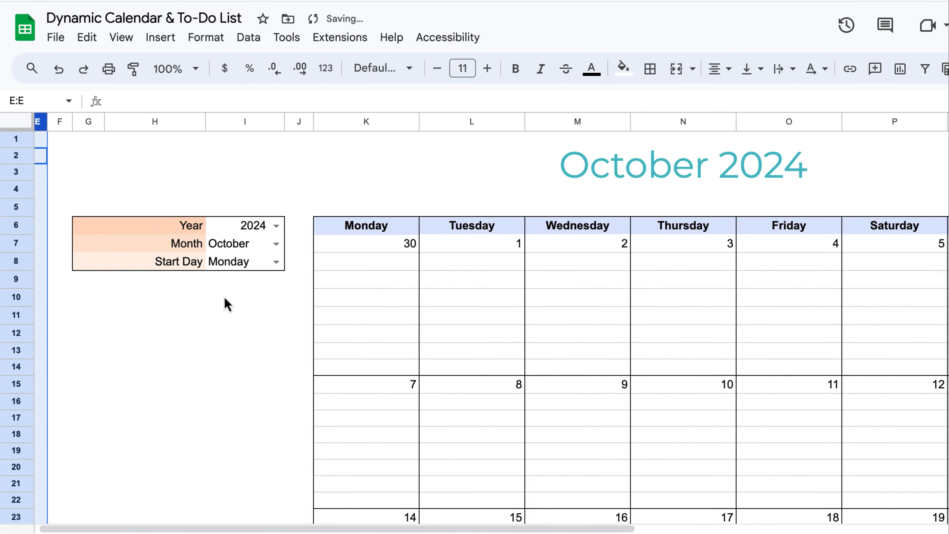
{"action": "scroll", "coordinate": [226, 305], "scroll_direction": "right", "scroll_amount": 2}
{"action": "scroll", "coordinate": [226, 305], "scroll_direction": "left", "scroll_amount": 3}
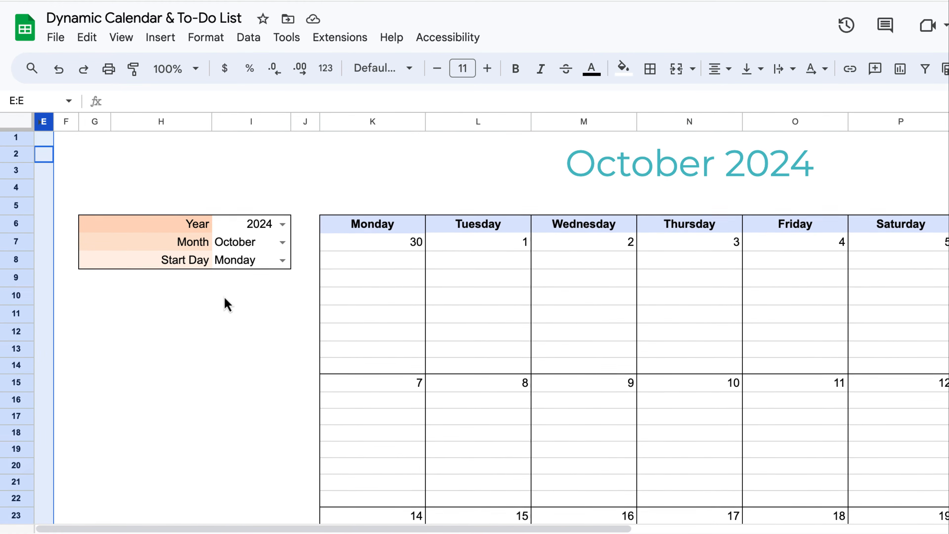
{"action": "left_click", "coordinate": [159, 193]}
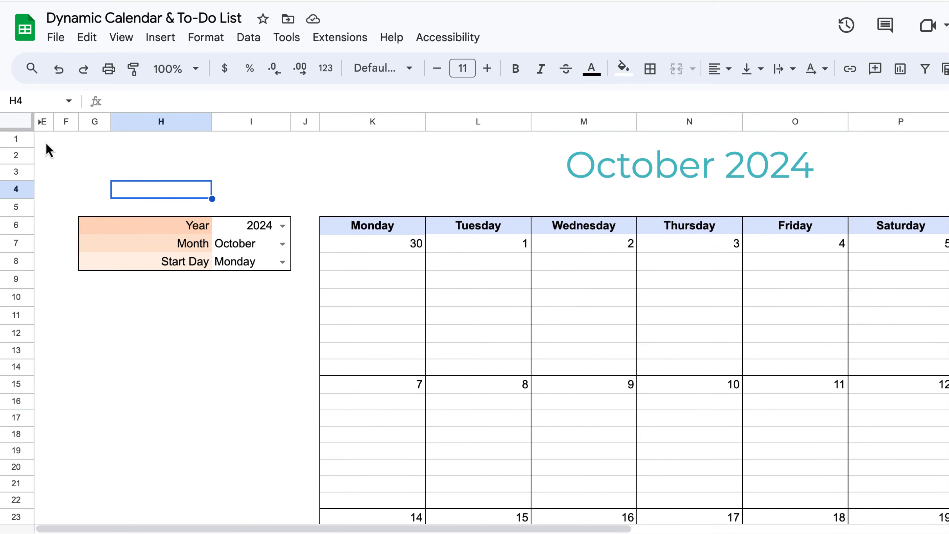
Unhide helper columns A to D and hide them again.
{"action": "left_click", "coordinate": [39, 122]}
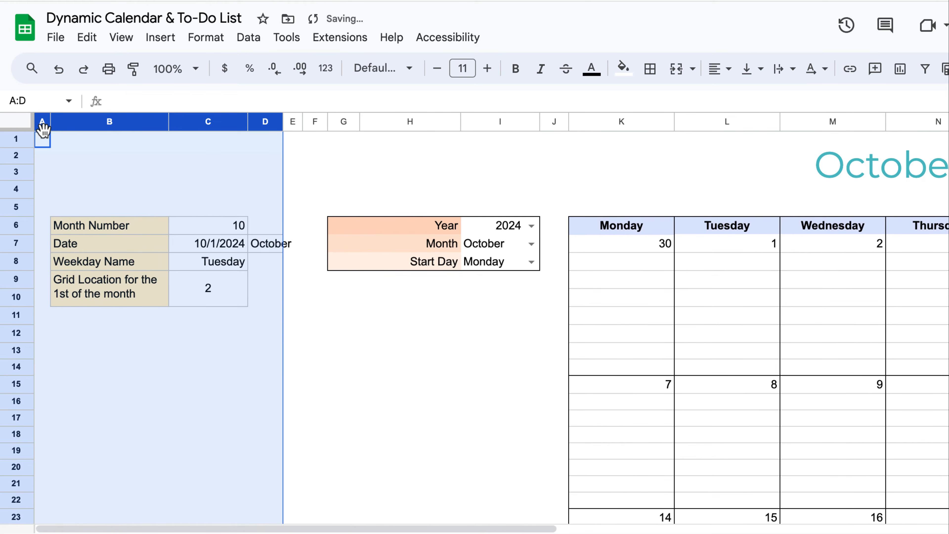
{"action": "right_click", "coordinate": [81, 133]}
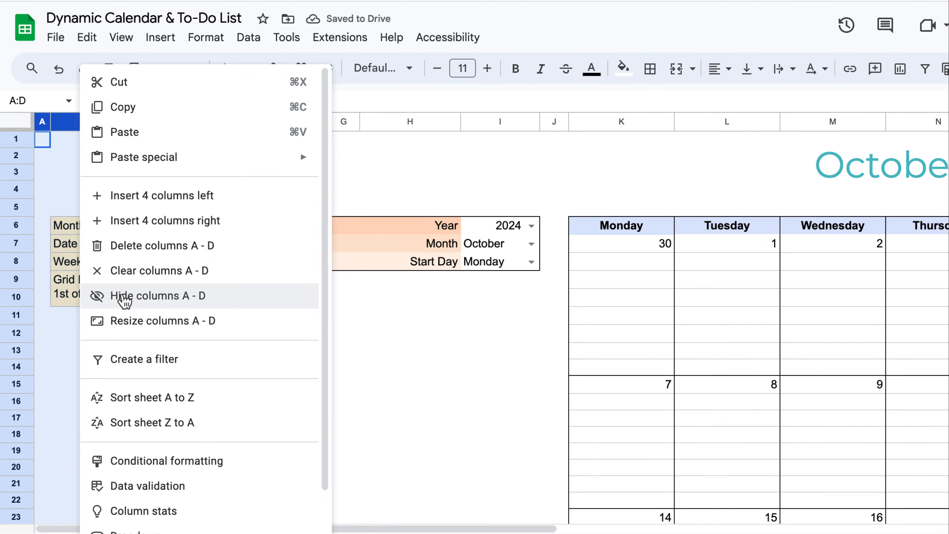
{"action": "left_click", "coordinate": [133, 302]}
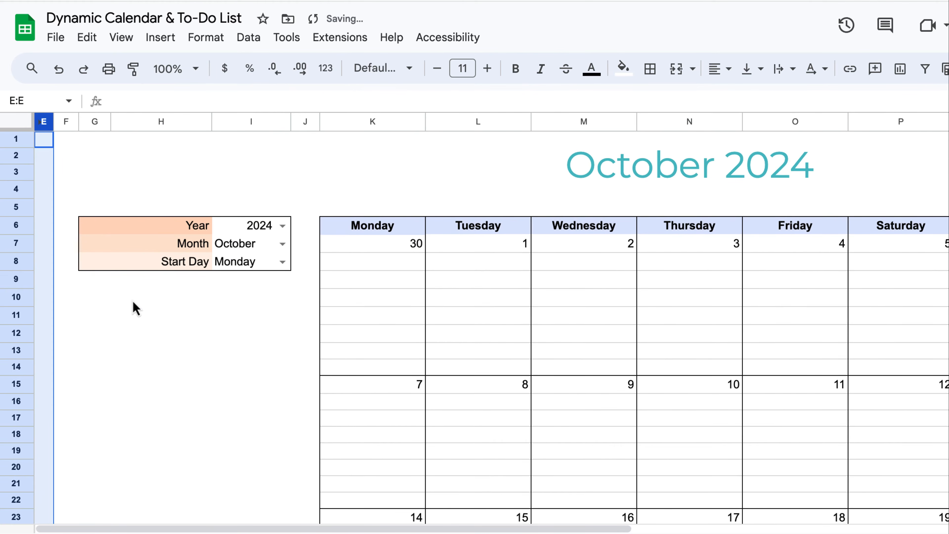
{"action": "scroll", "coordinate": [137, 350], "scroll_direction": "down", "scroll_amount": 1}
{"action": "left_click", "coordinate": [138, 350]}
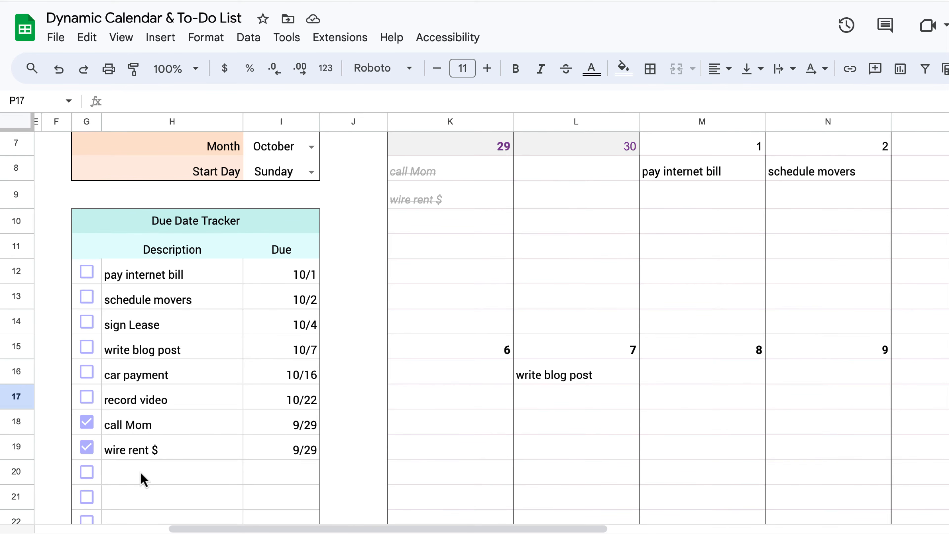
Add a black outer border around G10:I41 for the Due Date Tracker area below the settings table.
{"action": "left_click", "coordinate": [86, 225]}
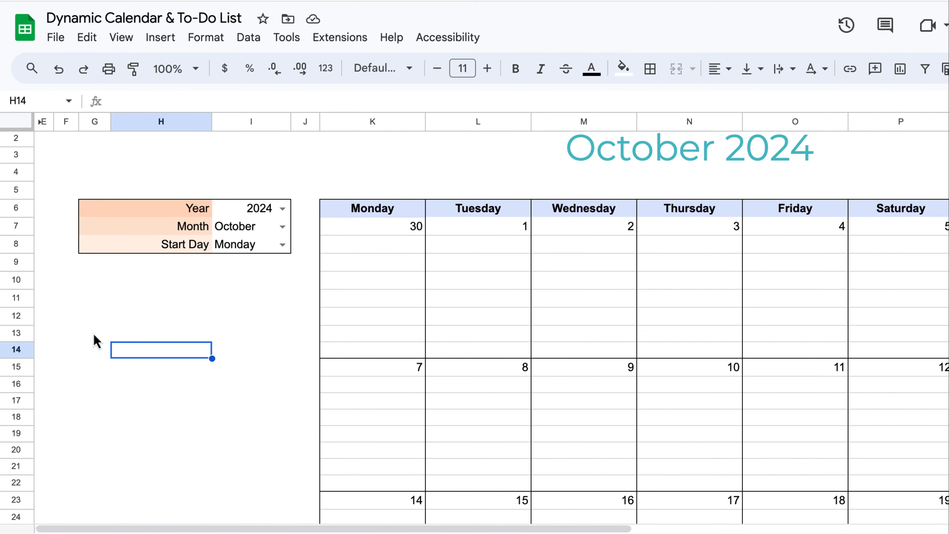
{"action": "left_click", "coordinate": [90, 288]}
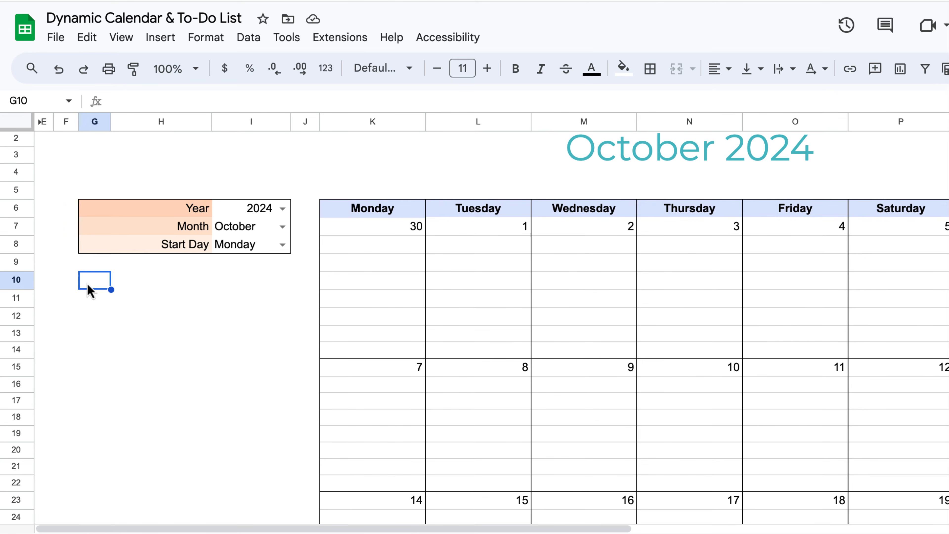
{"action": "left_click_drag", "start_coordinate": [92, 285], "coordinate": [222, 296]}
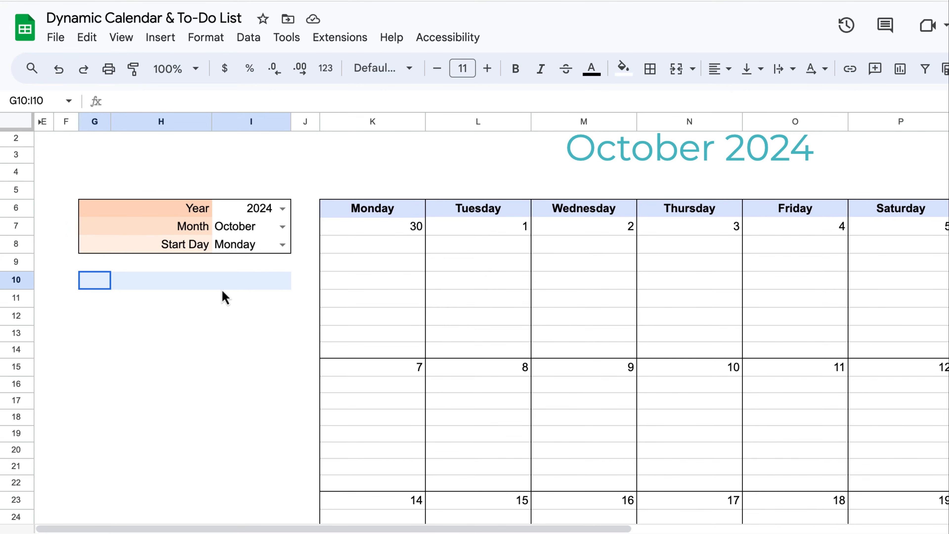
{"action": "left_click_drag", "start_coordinate": [222, 290], "coordinate": [227, 476]}
{"action": "scroll", "coordinate": [222, 371], "scroll_direction": "down", "scroll_amount": 3}
{"action": "scroll", "coordinate": [222, 354], "scroll_direction": "down", "scroll_amount": 4}
{"action": "scroll", "coordinate": [218, 433], "scroll_direction": "down", "scroll_amount": 5}
{"action": "scroll", "coordinate": [217, 427], "scroll_direction": "down", "scroll_amount": 2}
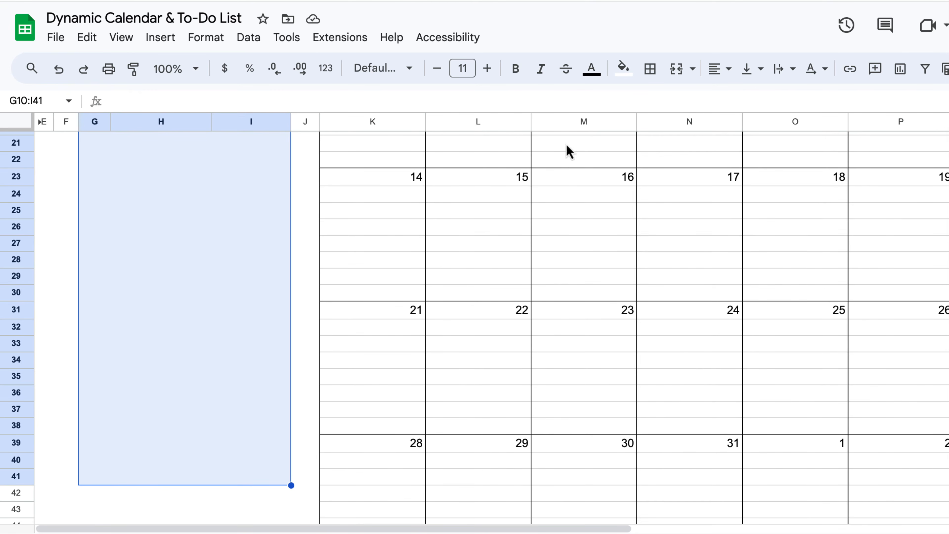
{"action": "left_click", "coordinate": [652, 74]}
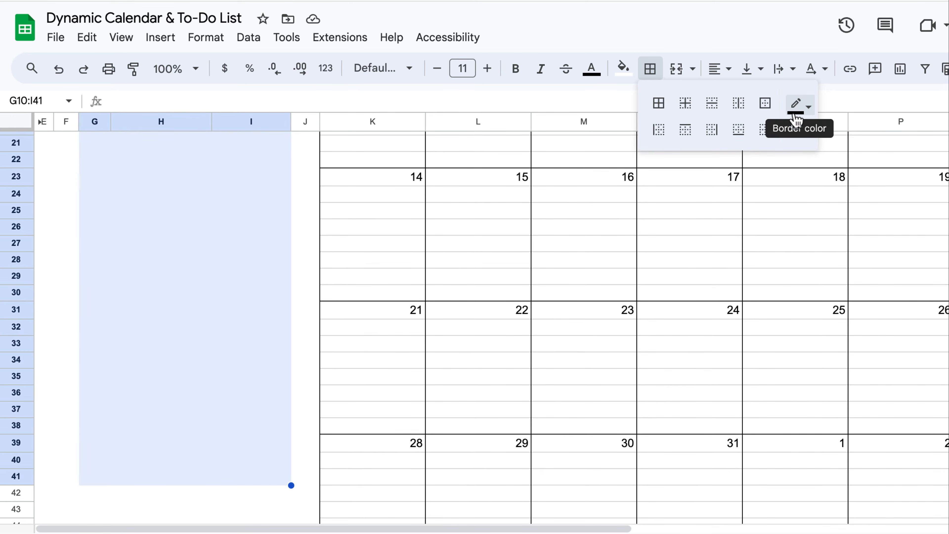
{"action": "left_click", "coordinate": [766, 103]}
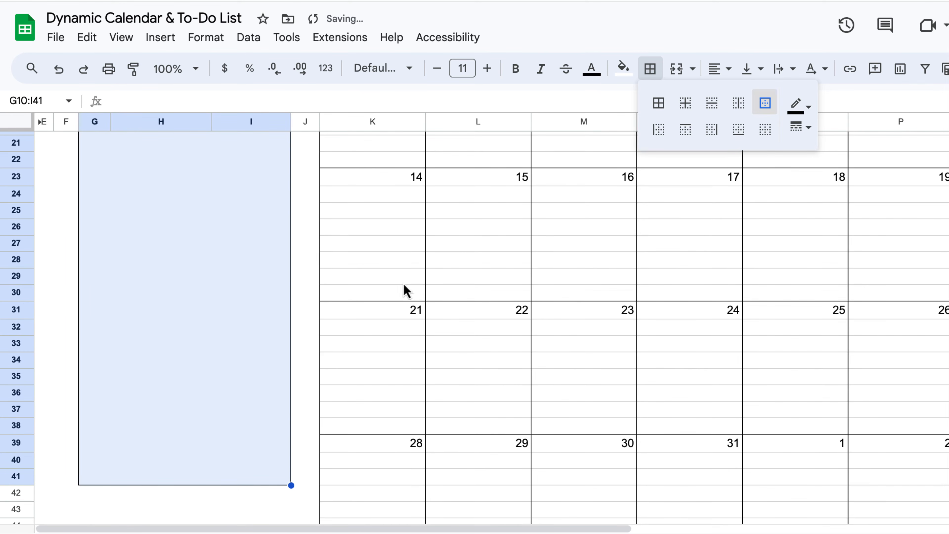
{"action": "left_click", "coordinate": [303, 380]}
{"action": "scroll", "coordinate": [303, 385], "scroll_direction": "up", "scroll_amount": 5}
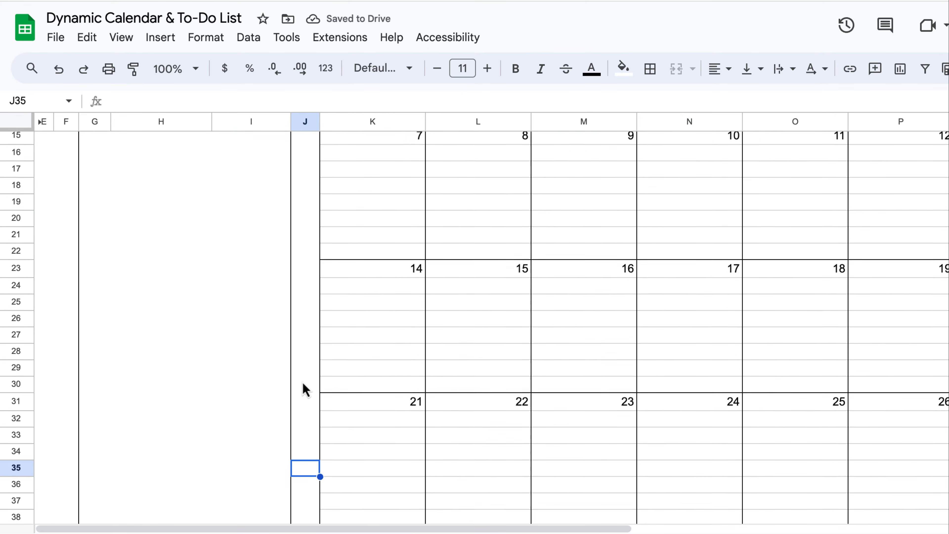
{"action": "scroll", "coordinate": [304, 389], "scroll_direction": "up", "scroll_amount": 2}
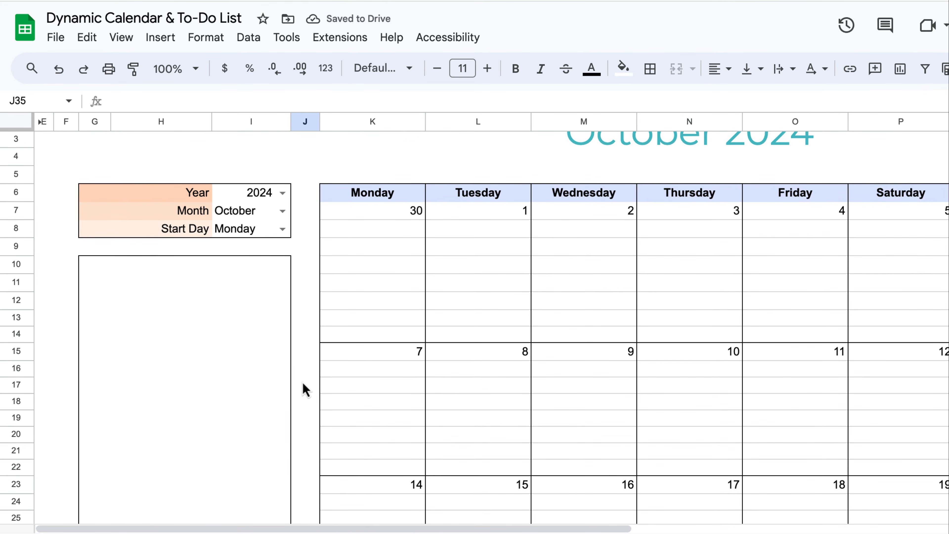
Merge G10:I10 and enter the title DUE DATE TRACKER in it.
{"action": "left_click", "coordinate": [105, 273]}
{"action": "left_click_drag", "start_coordinate": [106, 277], "coordinate": [224, 276]}
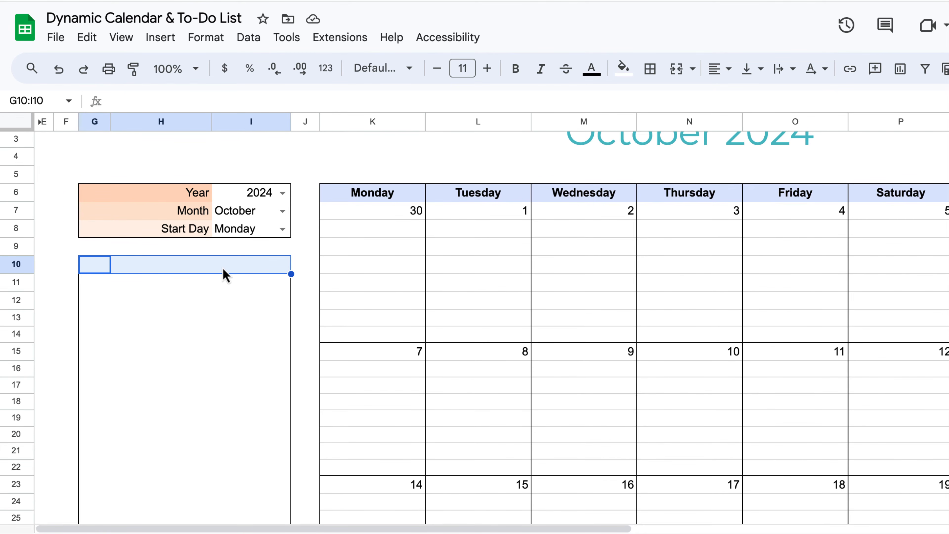
{"action": "left_click", "coordinate": [677, 71]}
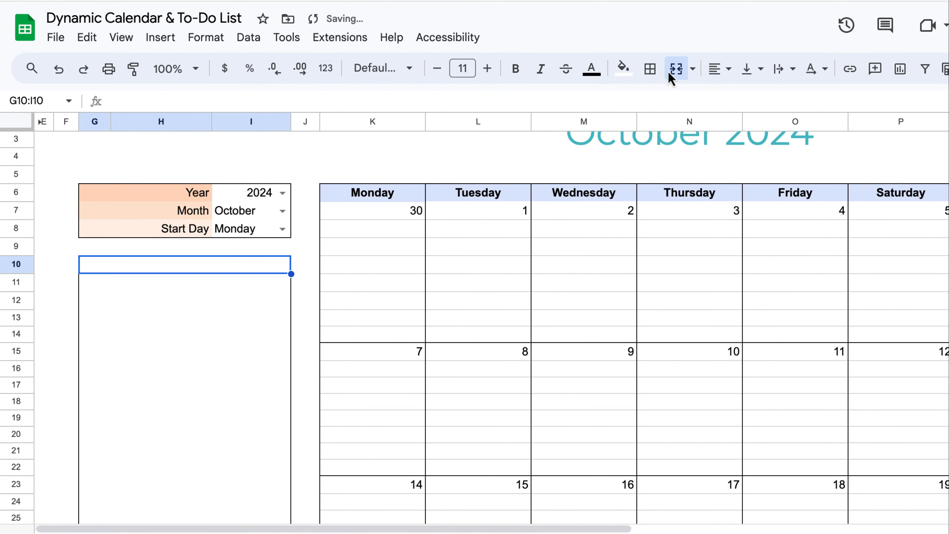
{"action": "double_click", "coordinate": [222, 265]}
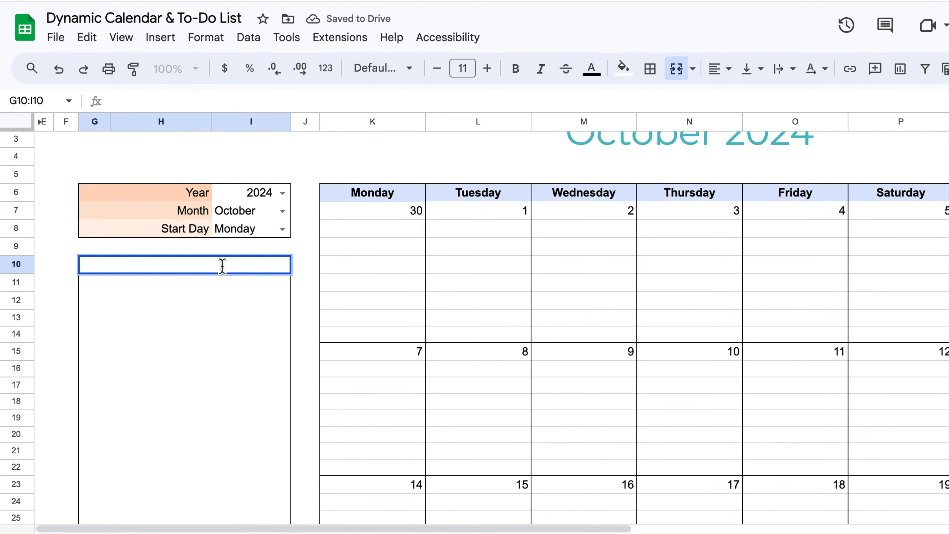
{"action": "type", "text": "DUE DATE TRACKER"}
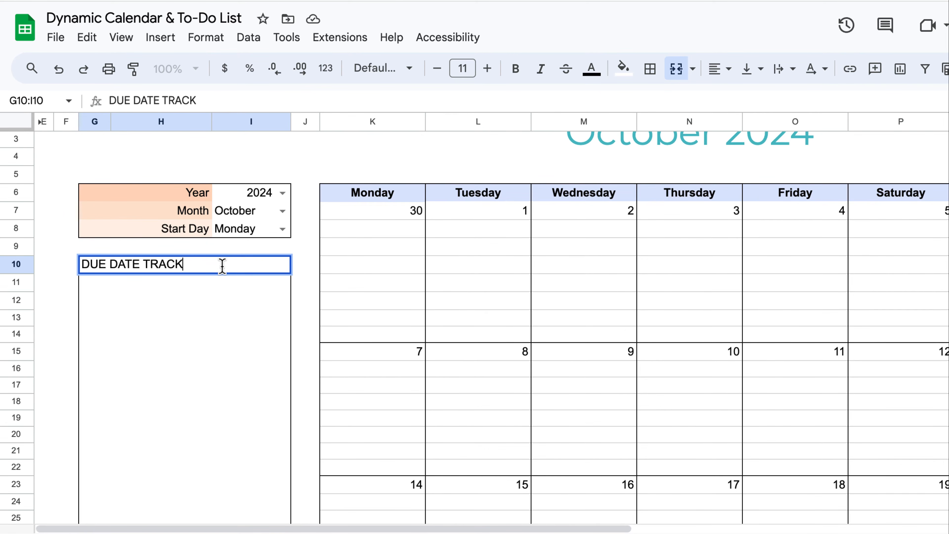
Center the DUE DATE TRACKER title and fill its cell with the custom light teal color.
{"action": "left_click", "coordinate": [728, 73]}
{"action": "left_click", "coordinate": [737, 93]}
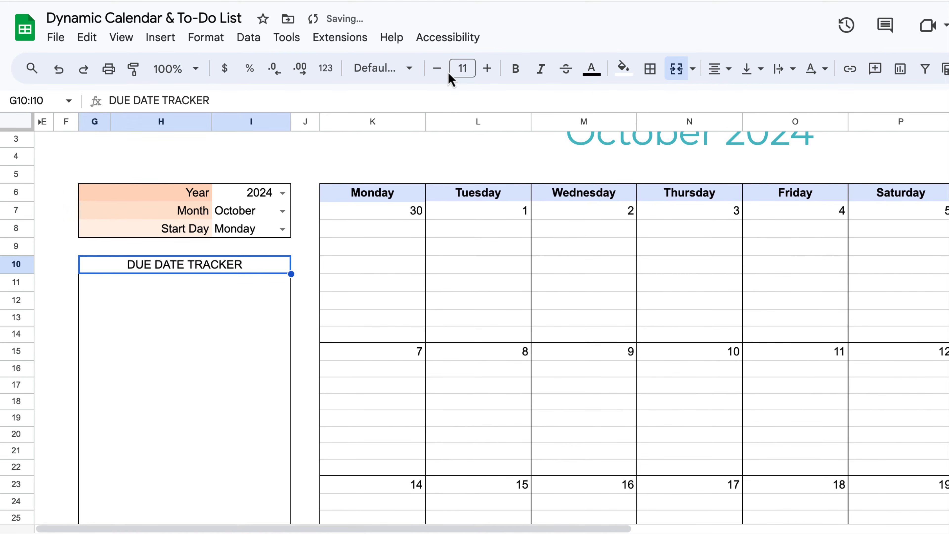
{"action": "left_click", "coordinate": [622, 70]}
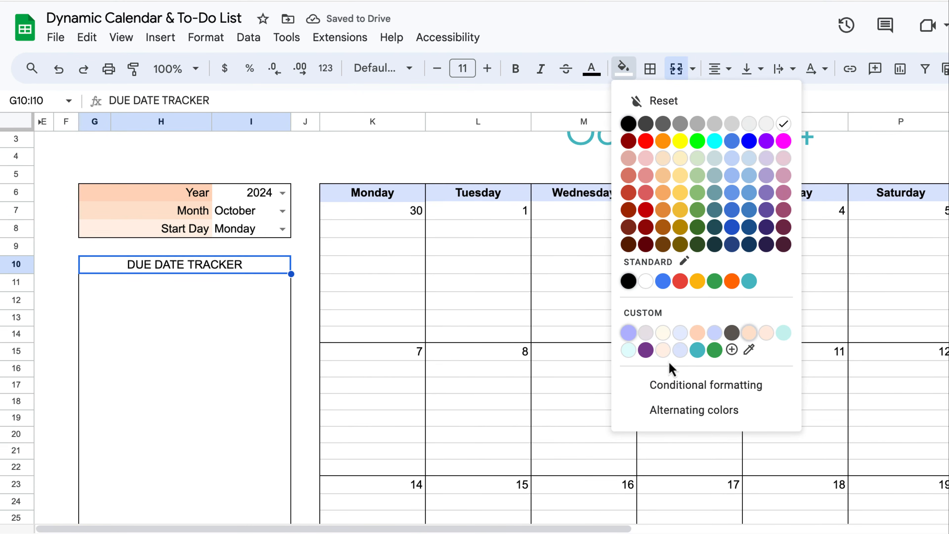
{"action": "left_click", "coordinate": [784, 336]}
{"action": "left_click", "coordinate": [169, 403]}
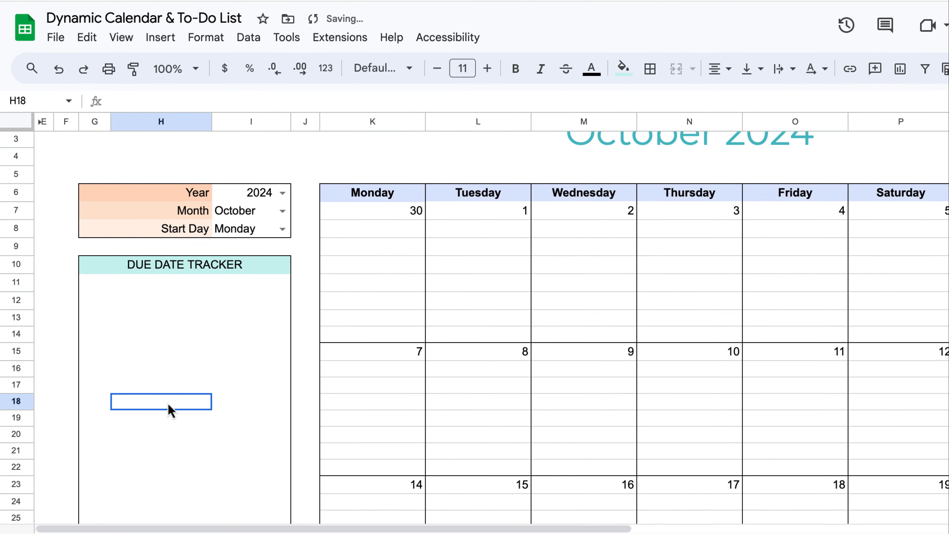
Enter the tracker column headers Description in H11 and Due in I11, leaving G11 blank.
{"action": "left_click", "coordinate": [94, 286]}
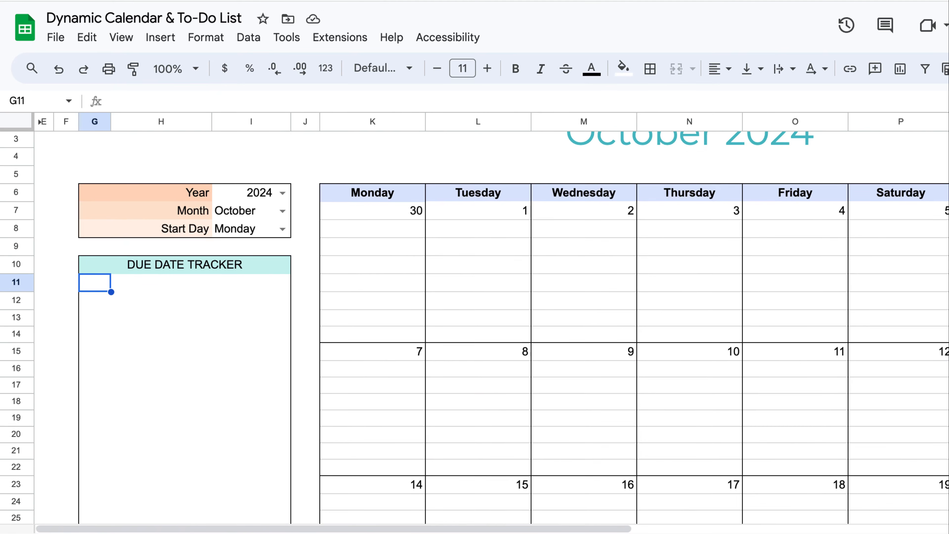
{"action": "left_click_drag", "start_coordinate": [94, 288], "coordinate": [225, 284]}
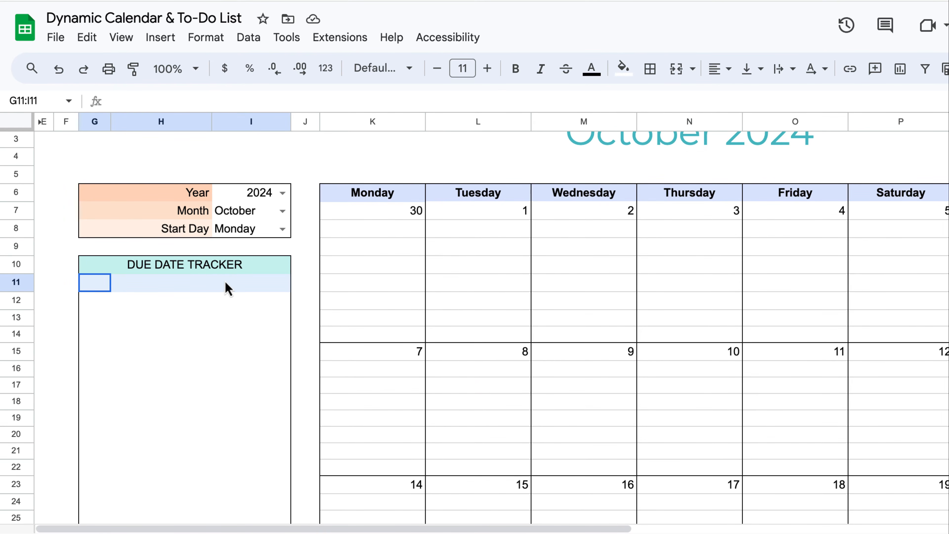
{"action": "left_click", "coordinate": [93, 290]}
{"action": "left_click", "coordinate": [125, 290]}
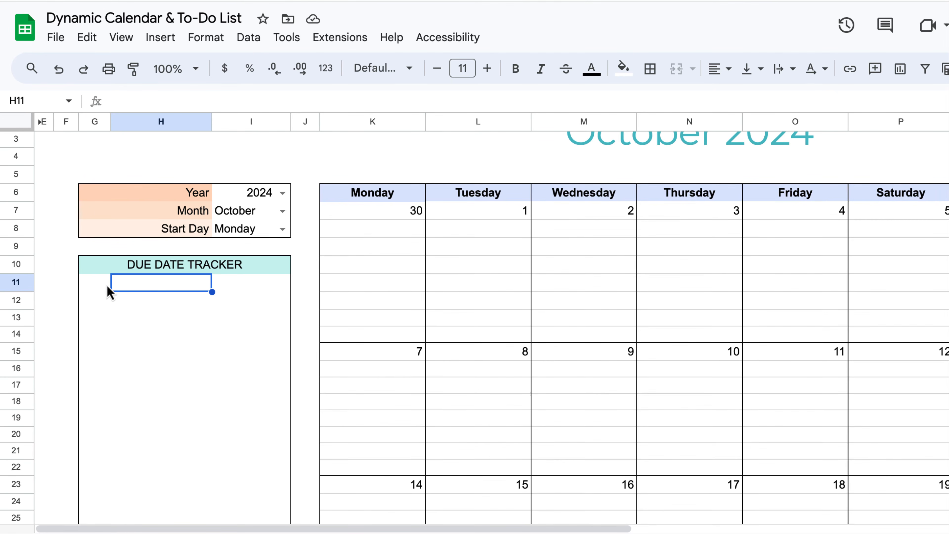
{"action": "left_click", "coordinate": [94, 289]}
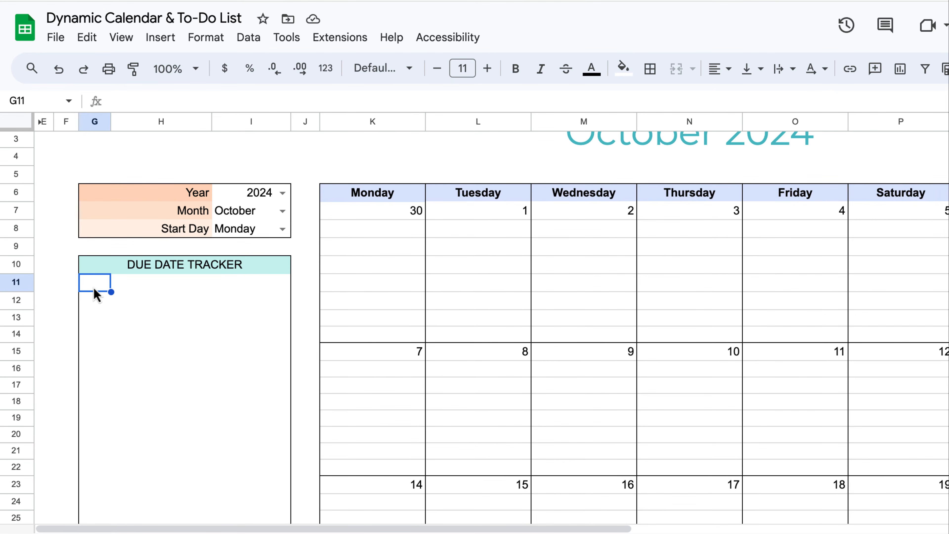
{"action": "left_click", "coordinate": [126, 287]}
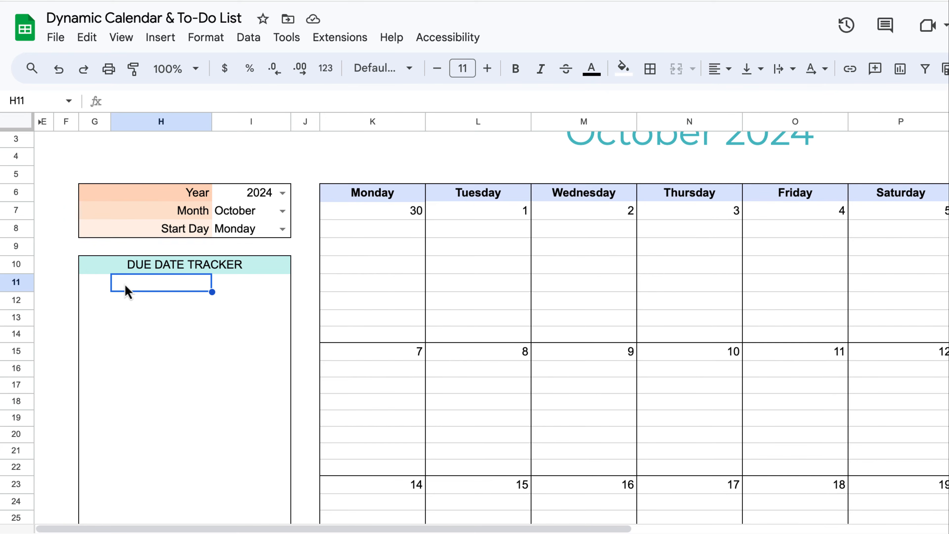
{"action": "type", "text": "DES"}
{"action": "key", "text": "Tab"}
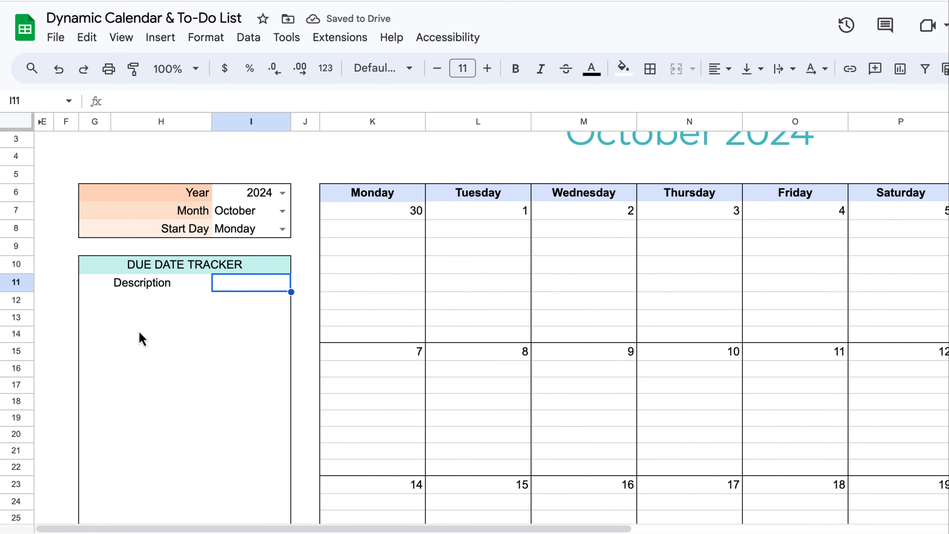
{"action": "type", "text": "D"}
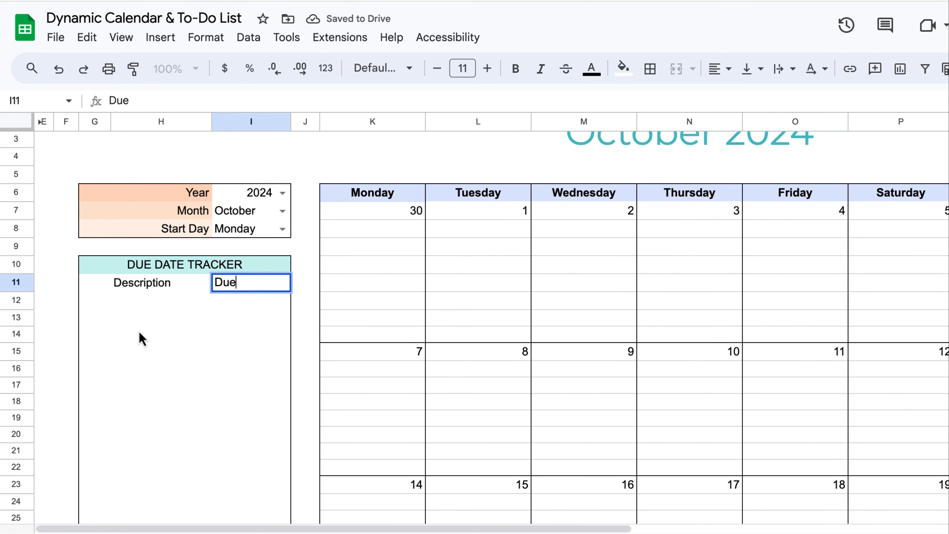
{"action": "type", "text": "ue"}
{"action": "left_click", "coordinate": [150, 405]}
Fill the tracker's header row G11:I11 with the custom pale cyan color.
{"action": "left_click_drag", "start_coordinate": [98, 284], "coordinate": [232, 291]}
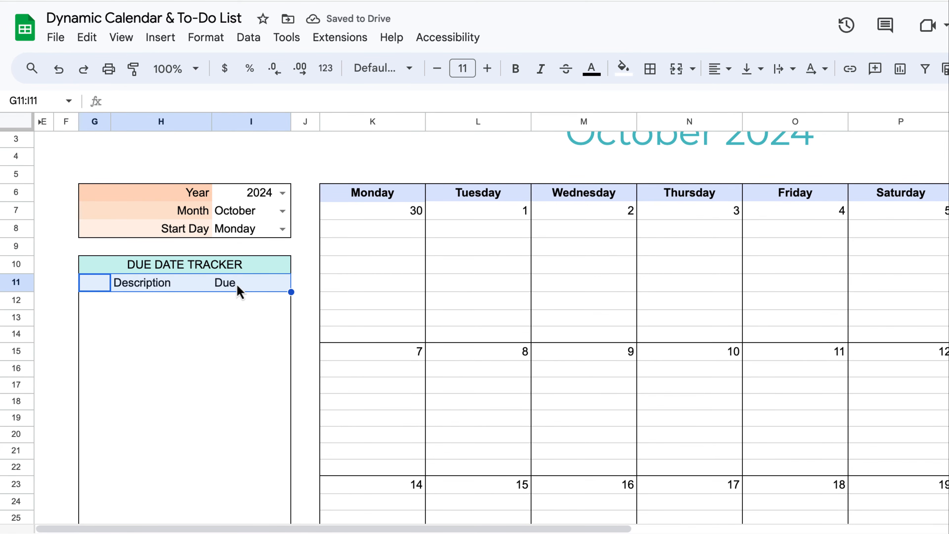
{"action": "left_click", "coordinate": [623, 67]}
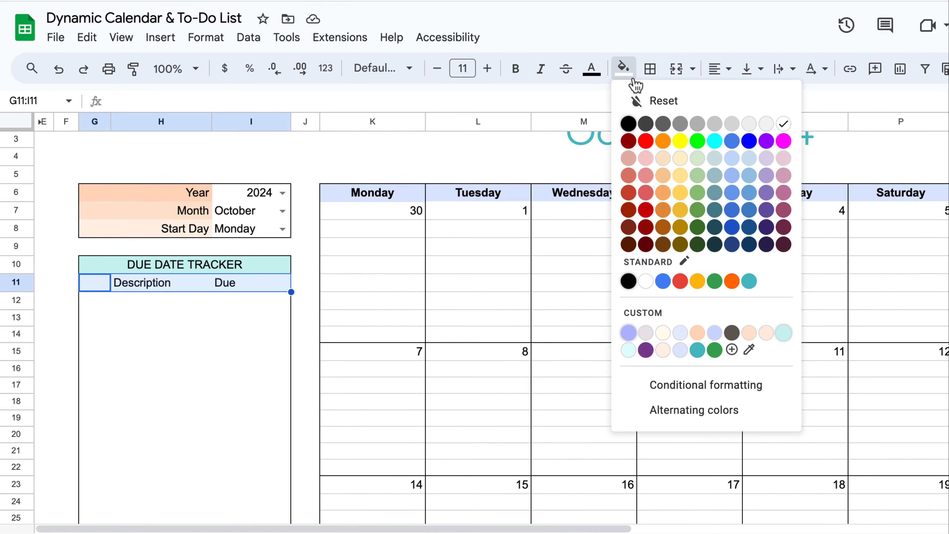
{"action": "left_click", "coordinate": [628, 350]}
{"action": "left_click", "coordinate": [305, 385]}
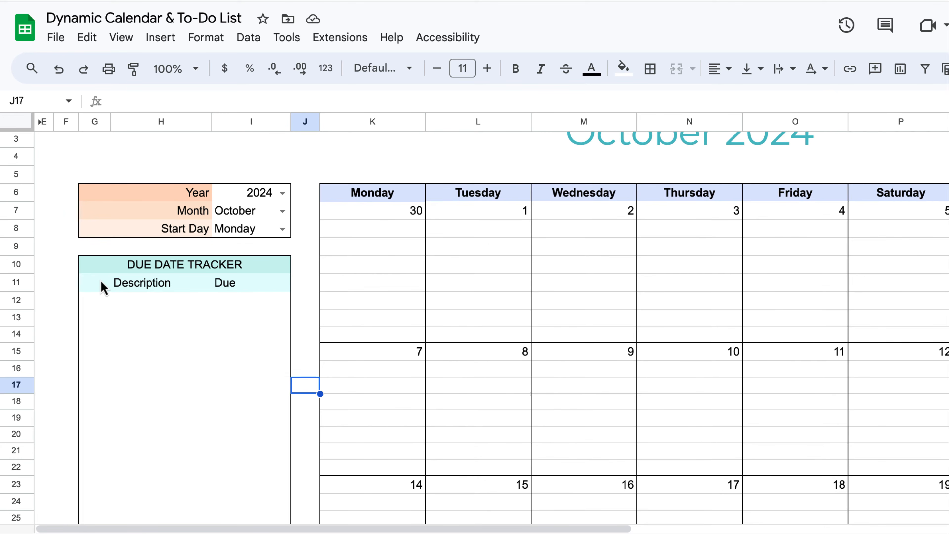
Apply gray inner borders to the tracker range G11:I41.
{"action": "left_click_drag", "start_coordinate": [100, 280], "coordinate": [233, 485]}
{"action": "scroll", "coordinate": [249, 342], "scroll_direction": "down", "scroll_amount": 2}
{"action": "scroll", "coordinate": [252, 304], "scroll_direction": "down", "scroll_amount": 3}
{"action": "scroll", "coordinate": [233, 320], "scroll_direction": "down", "scroll_amount": 2}
{"action": "scroll", "coordinate": [240, 362], "scroll_direction": "down", "scroll_amount": 4}
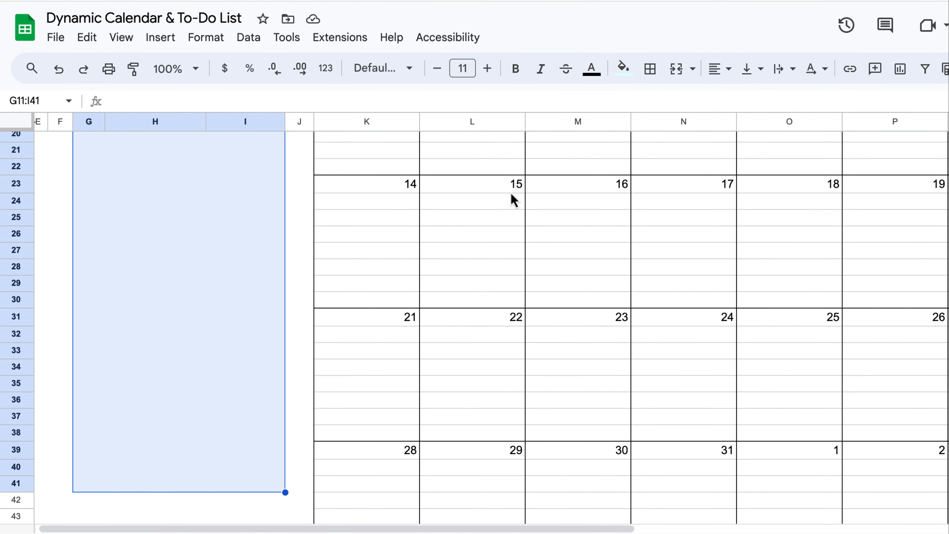
{"action": "left_click", "coordinate": [652, 74]}
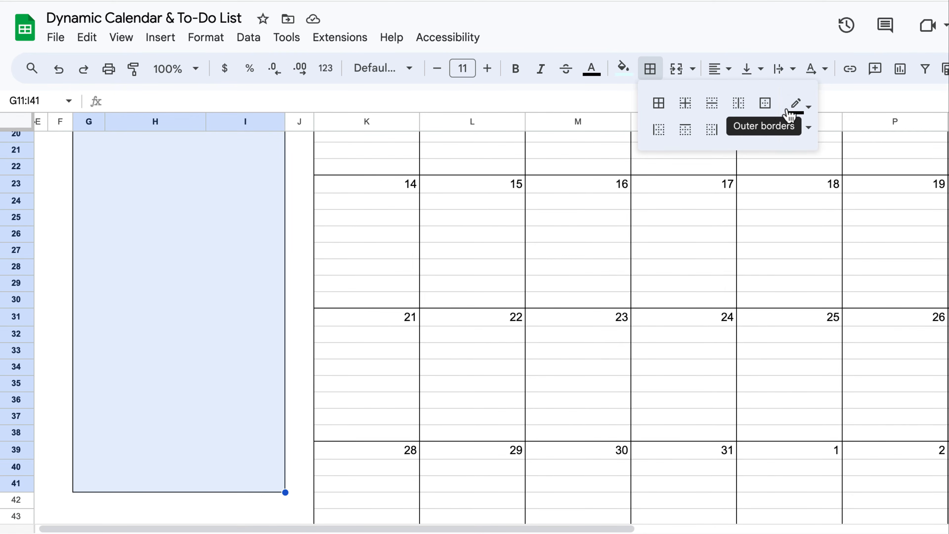
{"action": "left_click", "coordinate": [812, 113]}
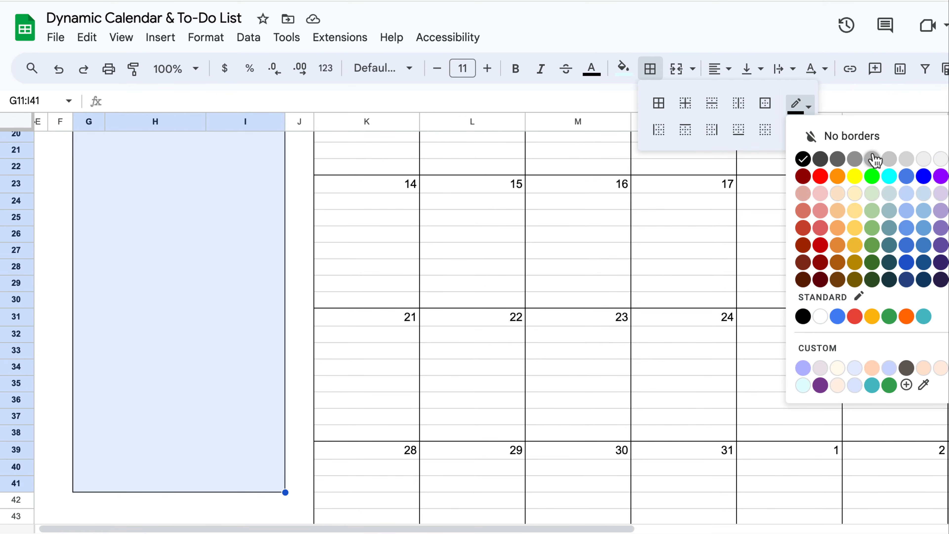
{"action": "left_click", "coordinate": [891, 163]}
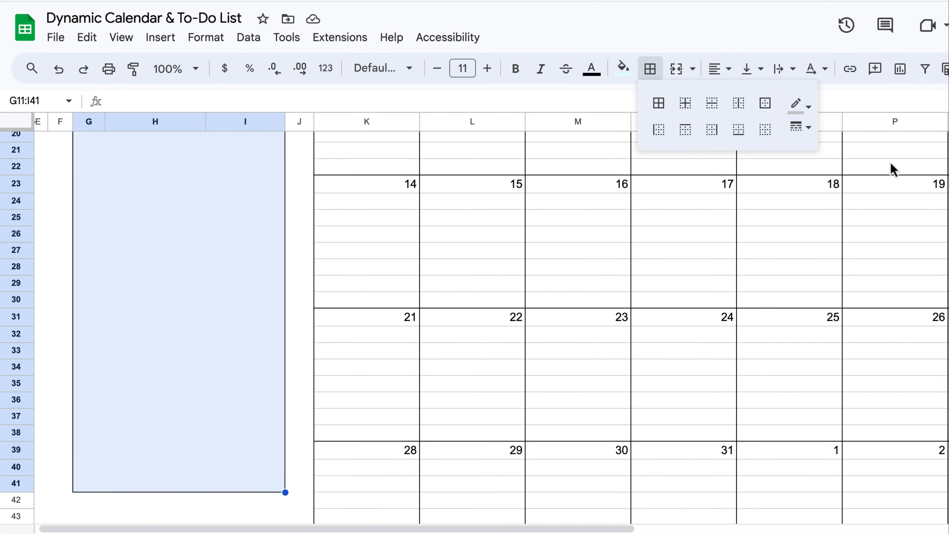
{"action": "left_click", "coordinate": [687, 107]}
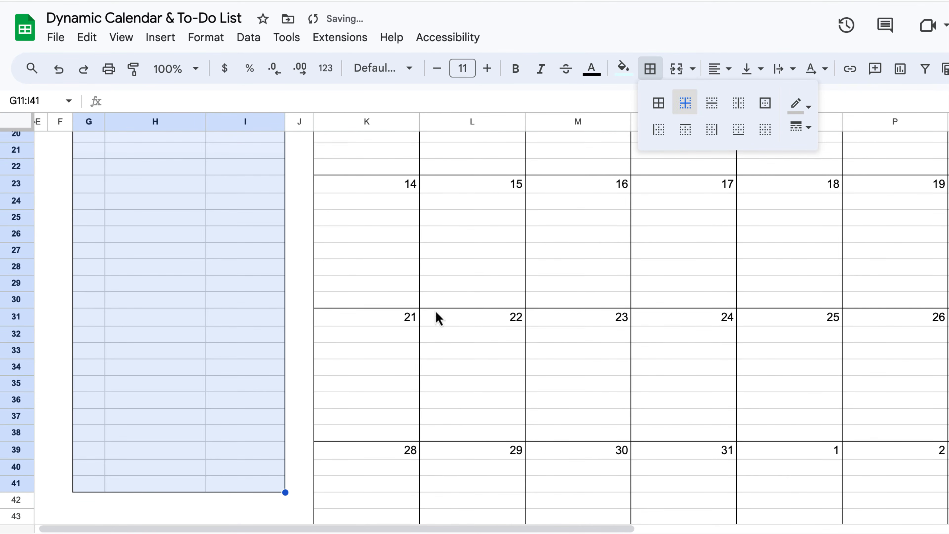
{"action": "left_click", "coordinate": [302, 339]}
{"action": "scroll", "coordinate": [306, 347], "scroll_direction": "up", "scroll_amount": 8}
{"action": "scroll", "coordinate": [305, 347], "scroll_direction": "down", "scroll_amount": 3}
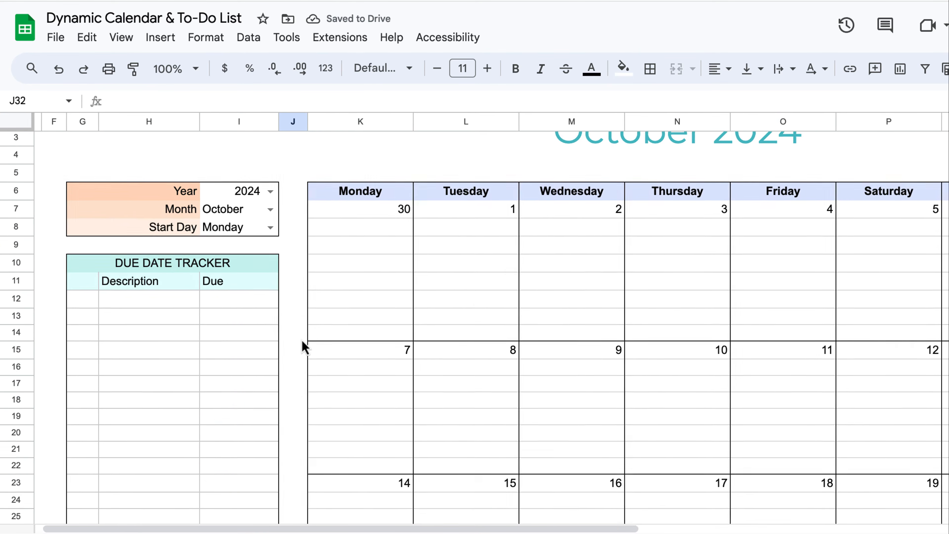
{"action": "scroll", "coordinate": [305, 347], "scroll_direction": "up", "scroll_amount": 2}
{"action": "scroll", "coordinate": [304, 347], "scroll_direction": "down", "scroll_amount": 1}
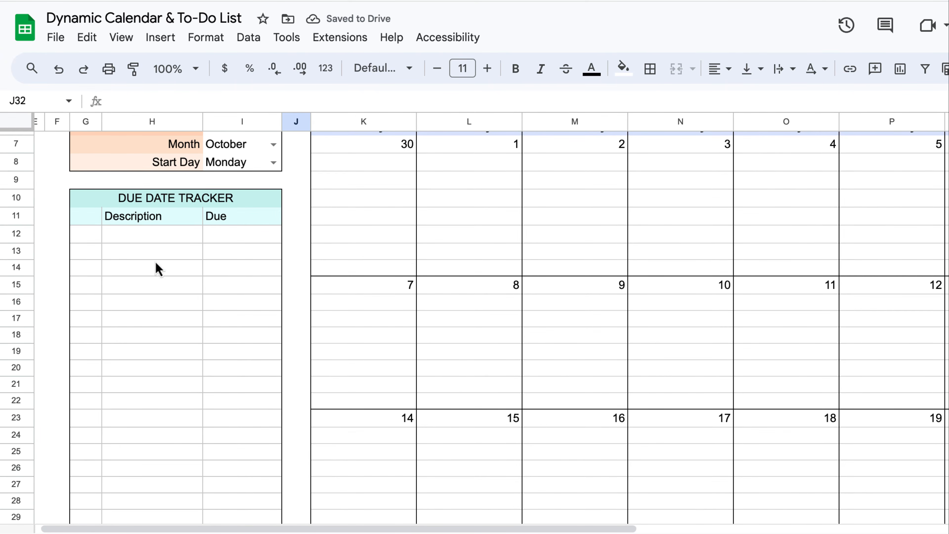
Center the Description and Due headers in H11:I11.
{"action": "left_click", "coordinate": [134, 226]}
{"action": "left_click_drag", "start_coordinate": [134, 226], "coordinate": [223, 222]}
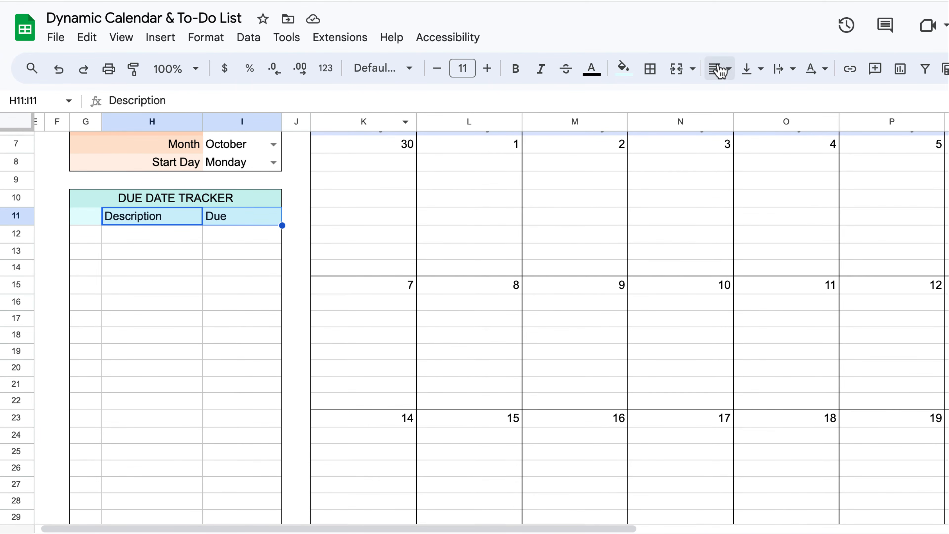
{"action": "left_click", "coordinate": [727, 70]}
{"action": "left_click", "coordinate": [745, 101]}
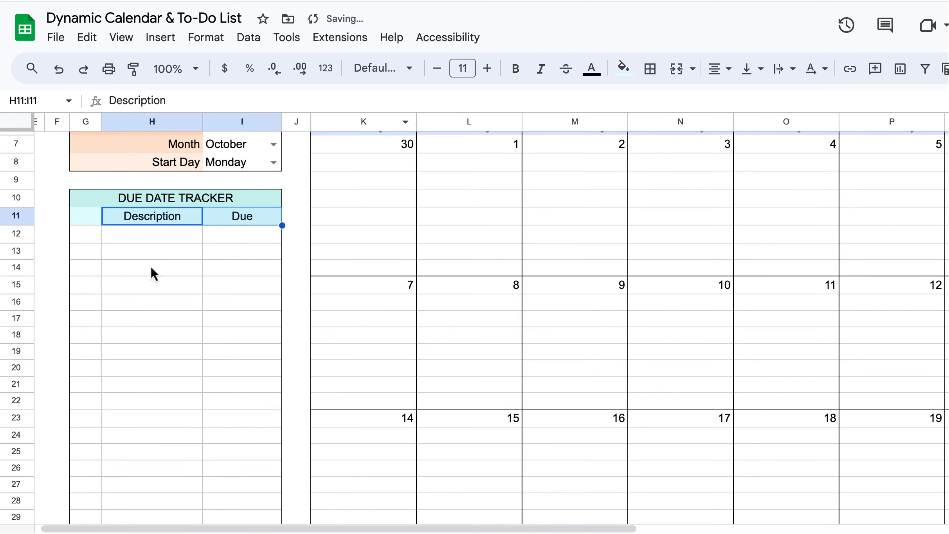
Insert checkboxes in G12:G41 of the tracker and color them with the custom light periwinkle.
{"action": "left_click_drag", "start_coordinate": [81, 233], "coordinate": [85, 471]}
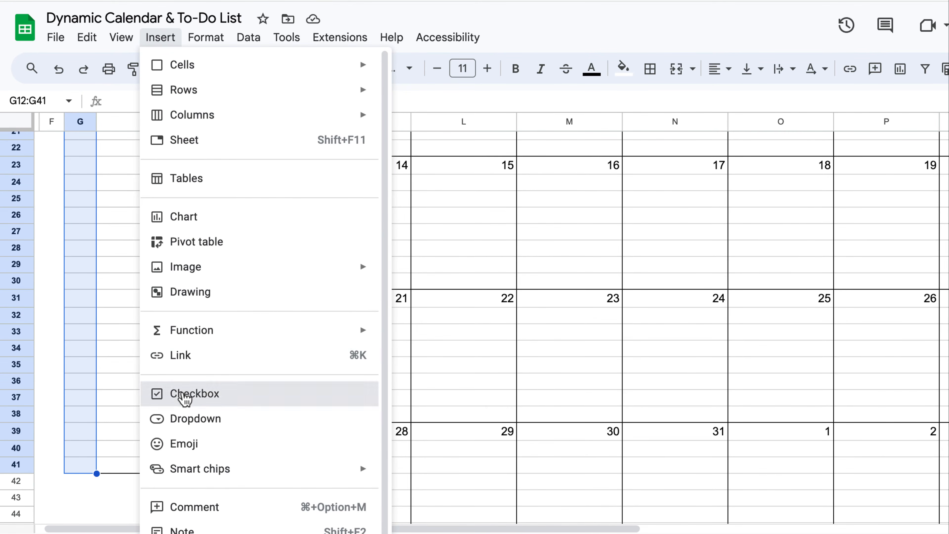
{"action": "left_click", "coordinate": [184, 399]}
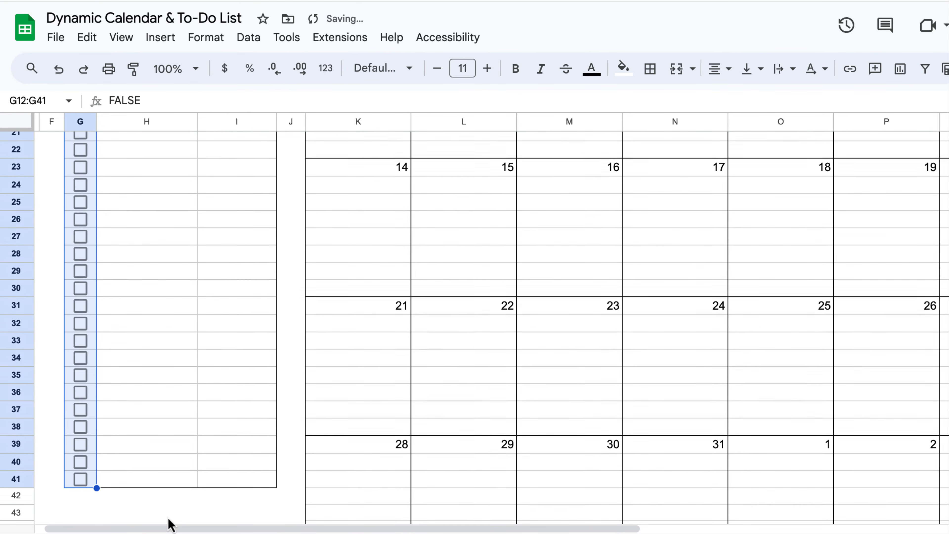
{"action": "scroll", "coordinate": [170, 522], "scroll_direction": "up", "scroll_amount": 5}
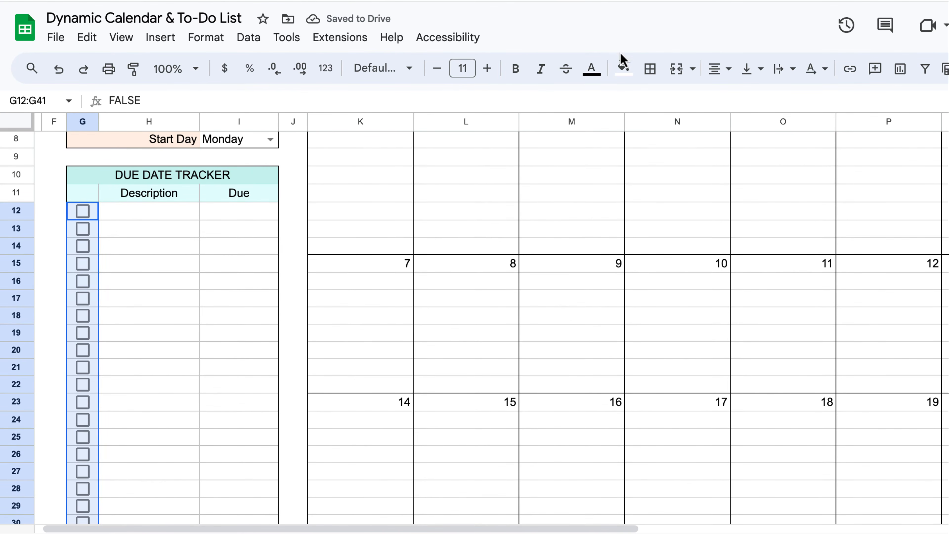
{"action": "left_click", "coordinate": [596, 71]}
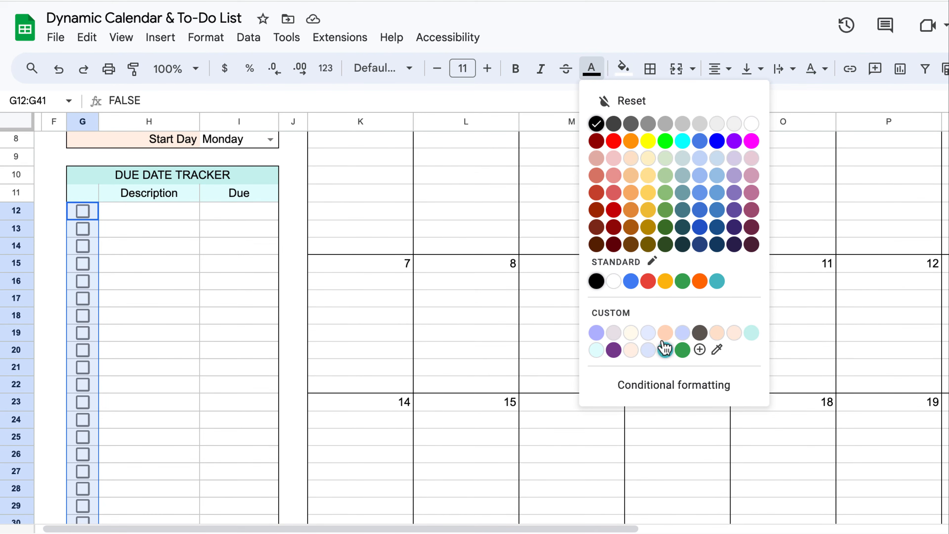
{"action": "left_click", "coordinate": [683, 339]}
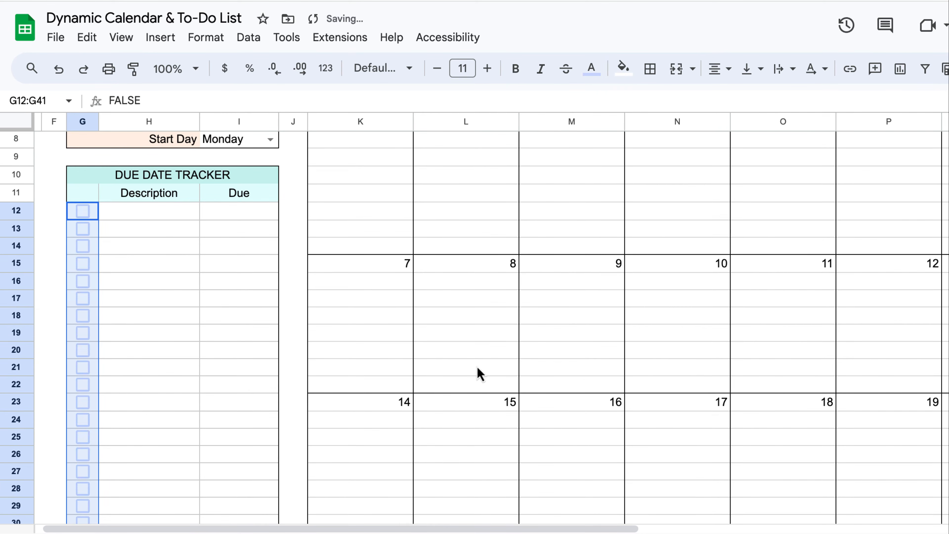
{"action": "left_click", "coordinate": [301, 401]}
{"action": "scroll", "coordinate": [297, 404], "scroll_direction": "up", "scroll_amount": 2}
{"action": "scroll", "coordinate": [295, 403], "scroll_direction": "up", "scroll_amount": 1}
{"action": "scroll", "coordinate": [295, 403], "scroll_direction": "down", "scroll_amount": 4}
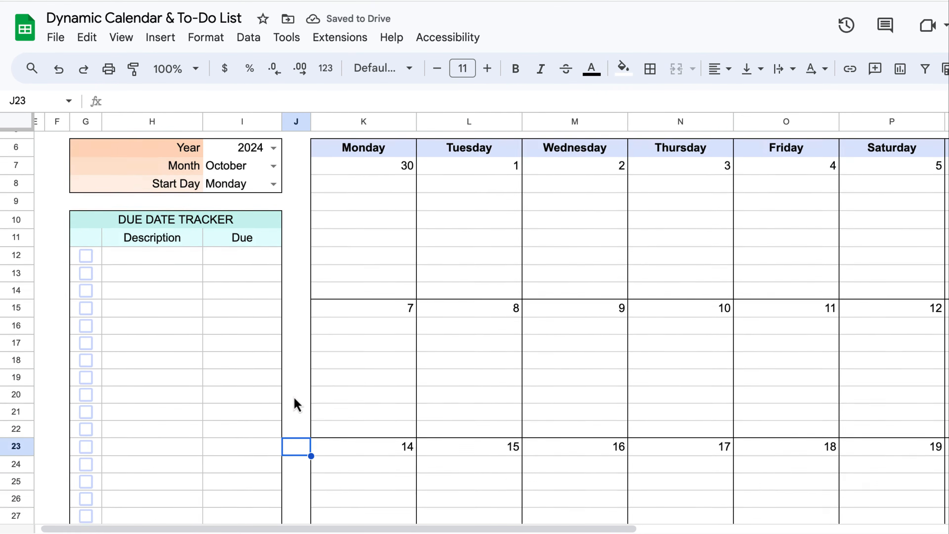
Enter the first tracker task in row 12 as Pay Mortgage with a due date of 10/1.
{"action": "left_click", "coordinate": [156, 213]}
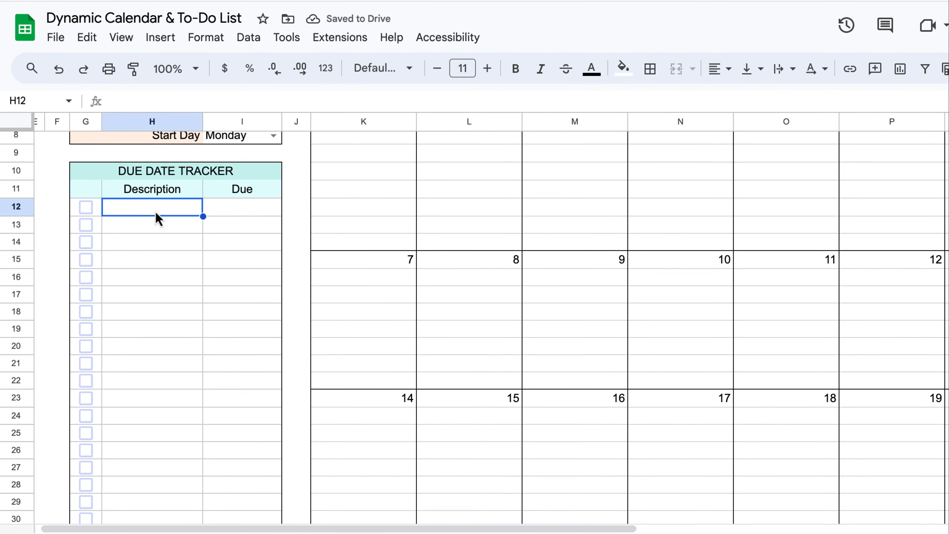
{"action": "type", "text": "P"}
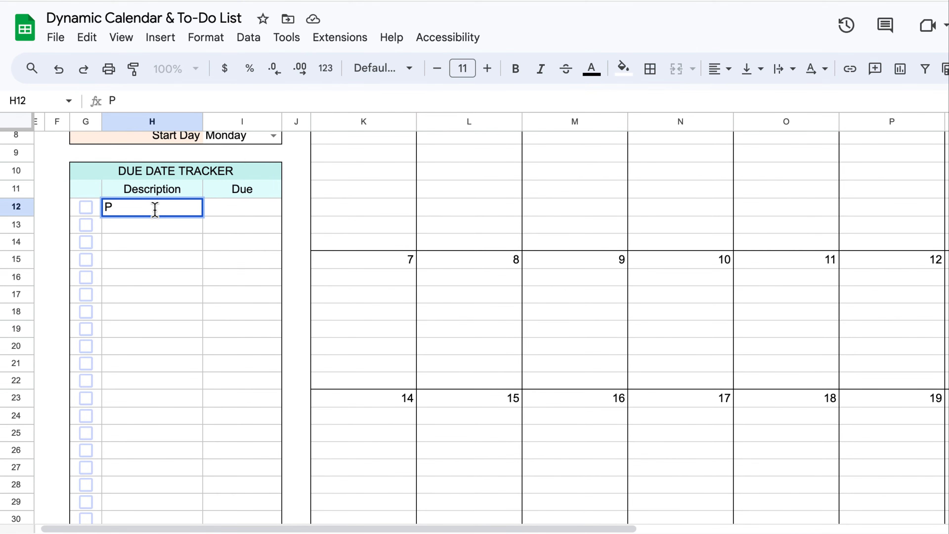
{"action": "type", "text": "ay Mortgage"}
{"action": "key", "text": "Tab"}
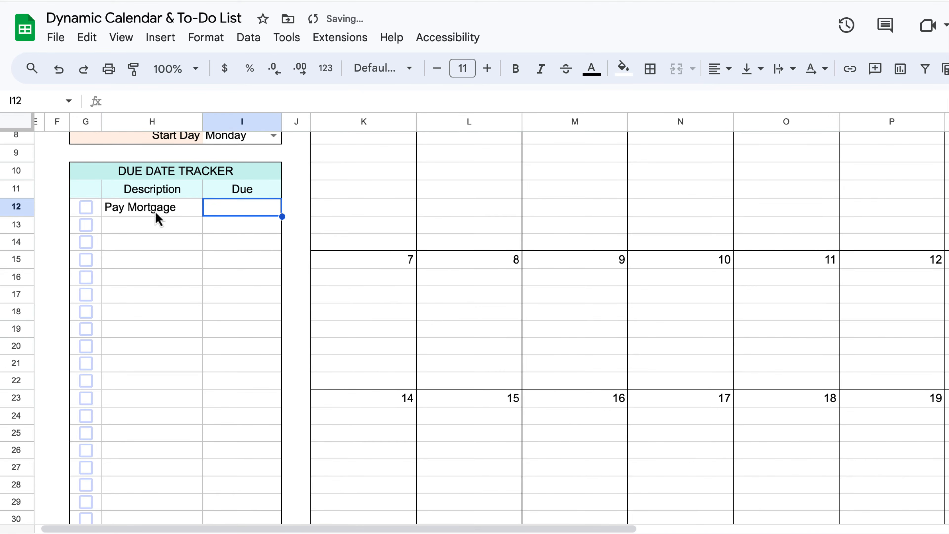
{"action": "type", "text": "10/1"}
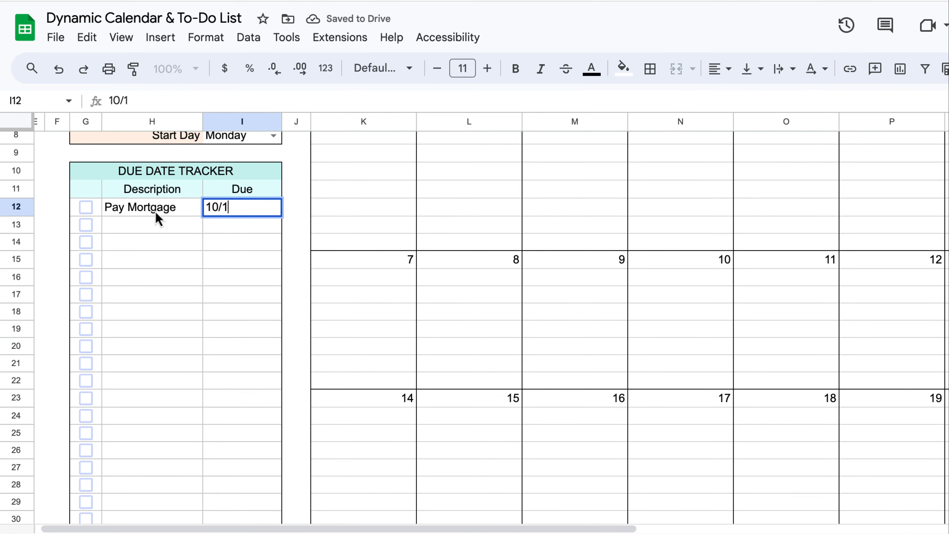
{"action": "key", "text": "Tab"}
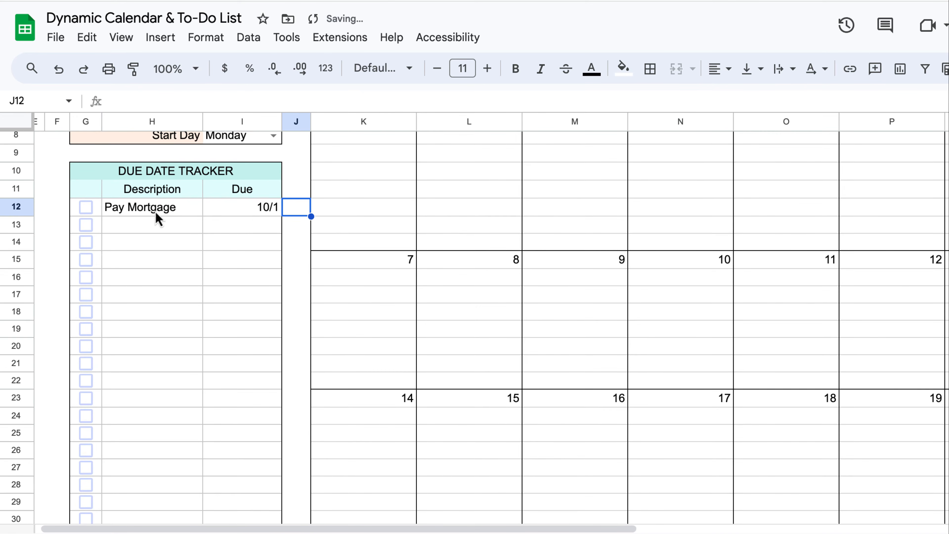
Add the task call for movers with a due date of 10/3 in tracker row 13.
{"action": "left_click", "coordinate": [131, 232]}
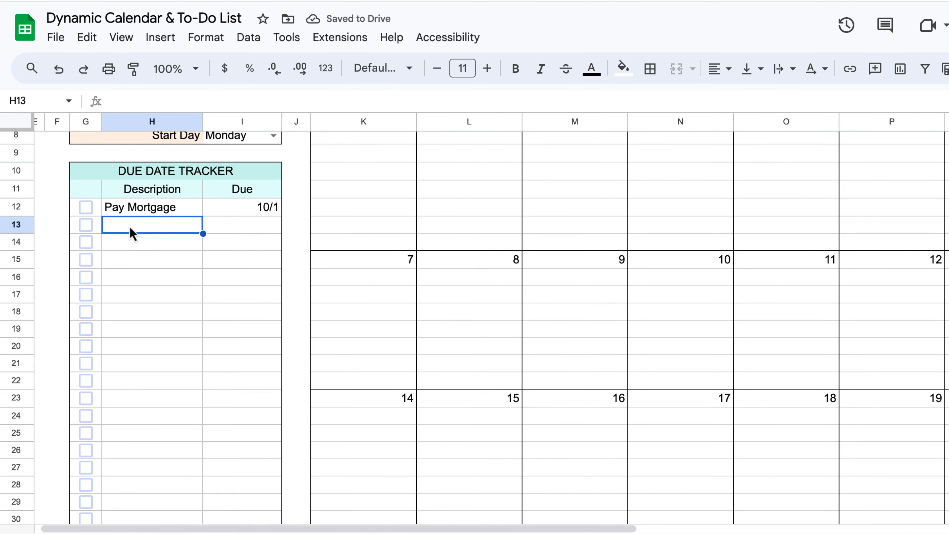
{"action": "type", "text": "call for"}
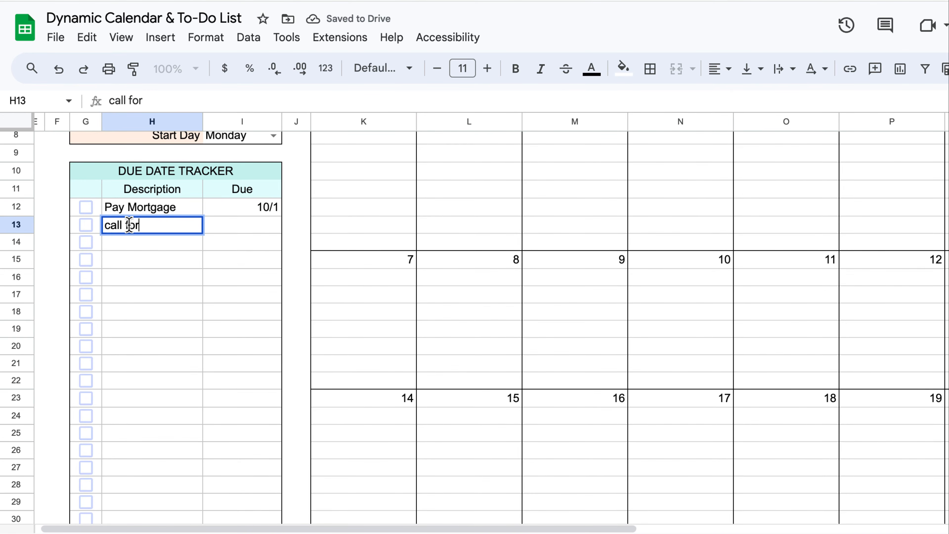
{"action": "type", "text": " movers"}
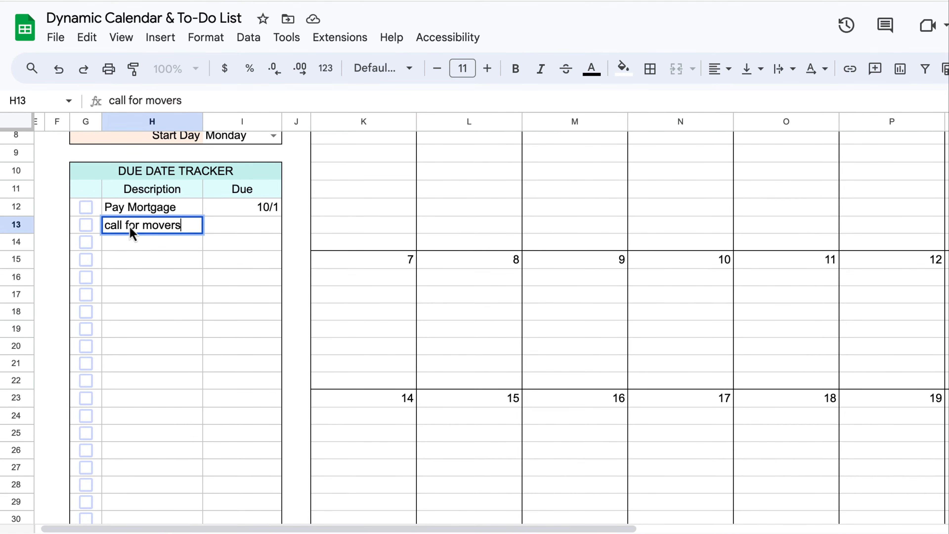
{"action": "key", "text": "Tab"}
{"action": "type", "text": "10"}
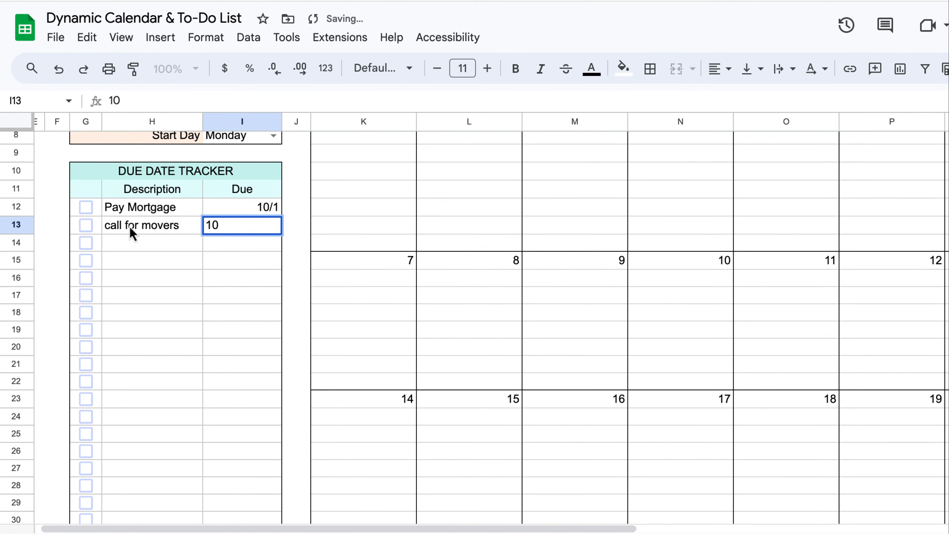
{"action": "type", "text": "/3"}
{"action": "key", "text": "Tab"}
Copy the tasks and due dates from schedule movers through wire rent $ in the finished example tracker and paste them starting at H14.
{"action": "left_click", "coordinate": [126, 242]}
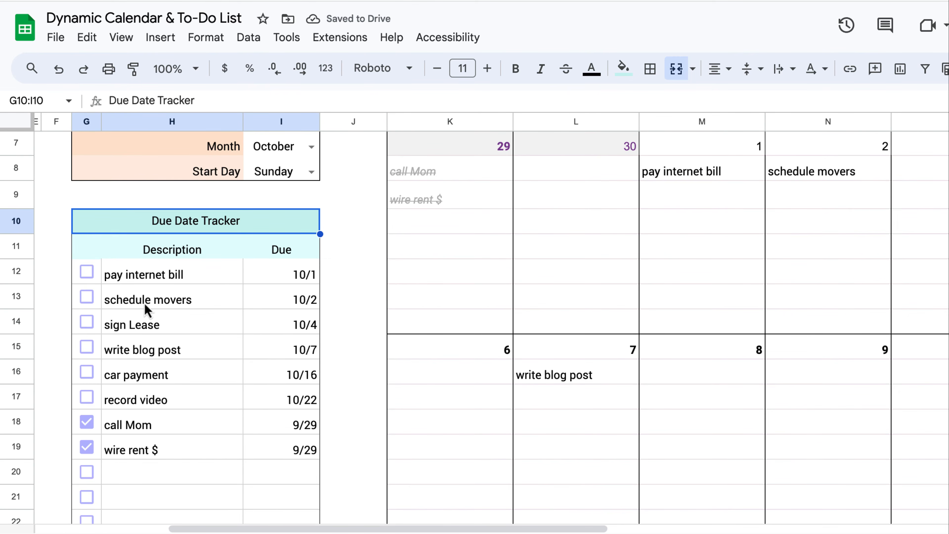
{"action": "left_click_drag", "start_coordinate": [146, 305], "coordinate": [267, 454]}
{"action": "key", "text": "ctrl+c"}
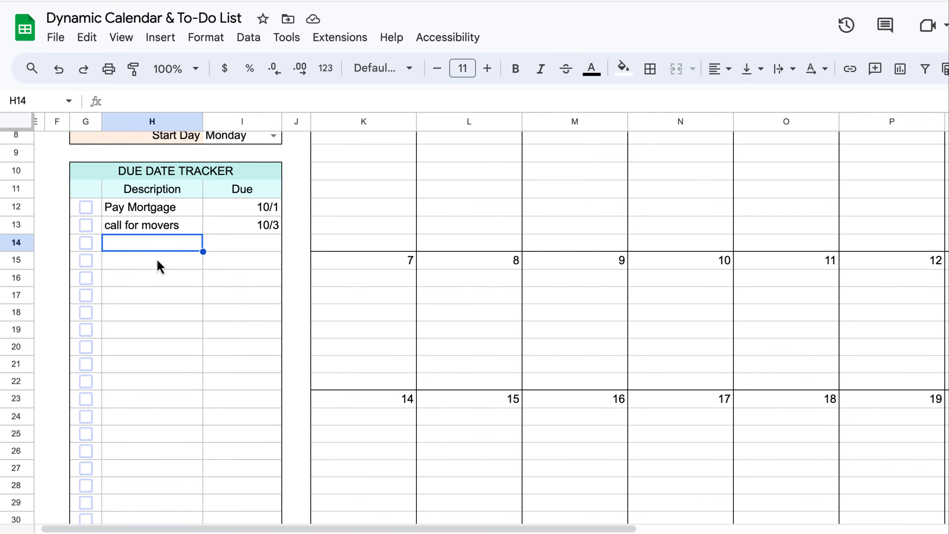
{"action": "key", "text": "ctrl+v"}
{"action": "left_click", "coordinate": [220, 407]}
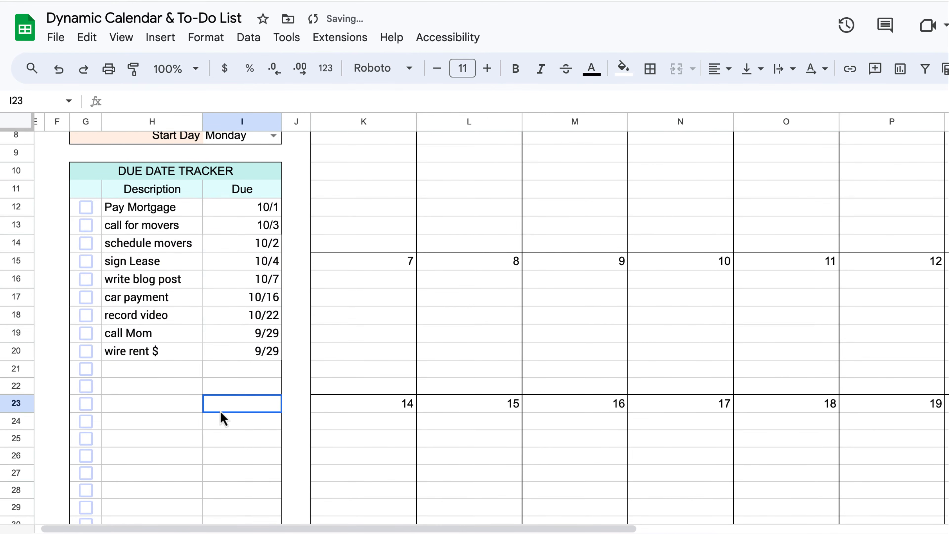
Compare the tracker's descriptions and due dates with the matching day cells in the October 2024 calendar.
{"action": "scroll", "coordinate": [360, 366], "scroll_direction": "up", "scroll_amount": 4}
{"action": "scroll", "coordinate": [361, 366], "scroll_direction": "right", "scroll_amount": 3}
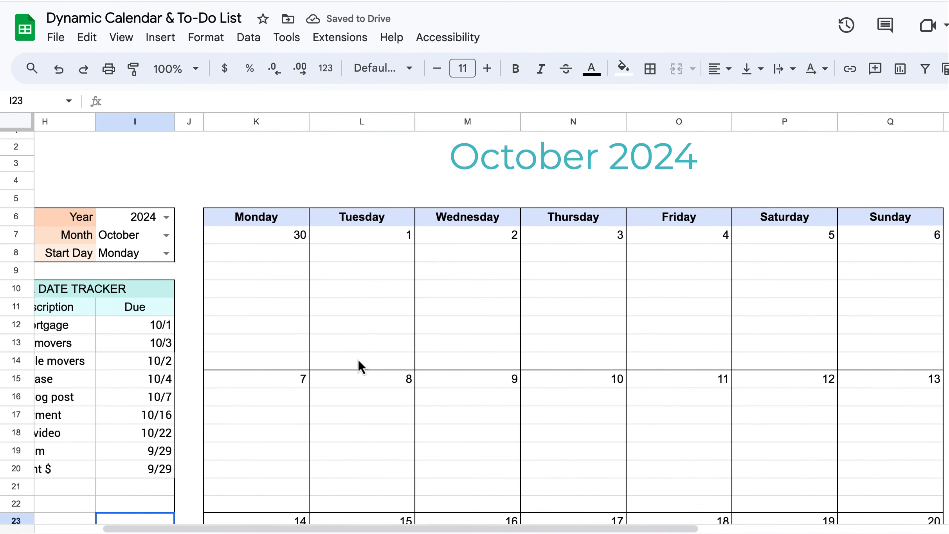
{"action": "scroll", "coordinate": [361, 366], "scroll_direction": "down", "scroll_amount": 1}
{"action": "scroll", "coordinate": [357, 365], "scroll_direction": "down", "scroll_amount": 1}
{"action": "scroll", "coordinate": [357, 365], "scroll_direction": "left", "scroll_amount": 3}
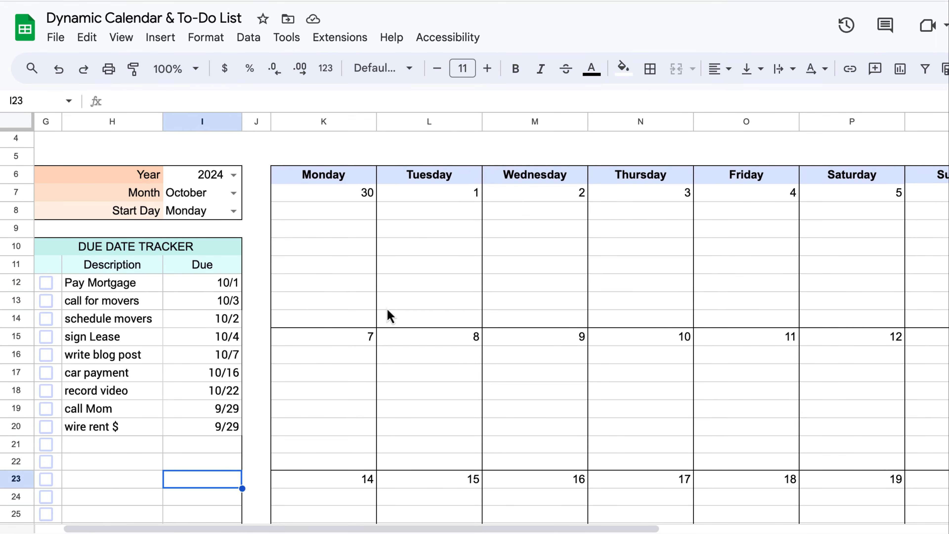
{"action": "scroll", "coordinate": [389, 315], "scroll_direction": "up", "scroll_amount": 3}
{"action": "scroll", "coordinate": [388, 316], "scroll_direction": "right", "scroll_amount": 2}
{"action": "scroll", "coordinate": [388, 312], "scroll_direction": "down", "scroll_amount": 2}
{"action": "scroll", "coordinate": [388, 312], "scroll_direction": "left", "scroll_amount": 3}
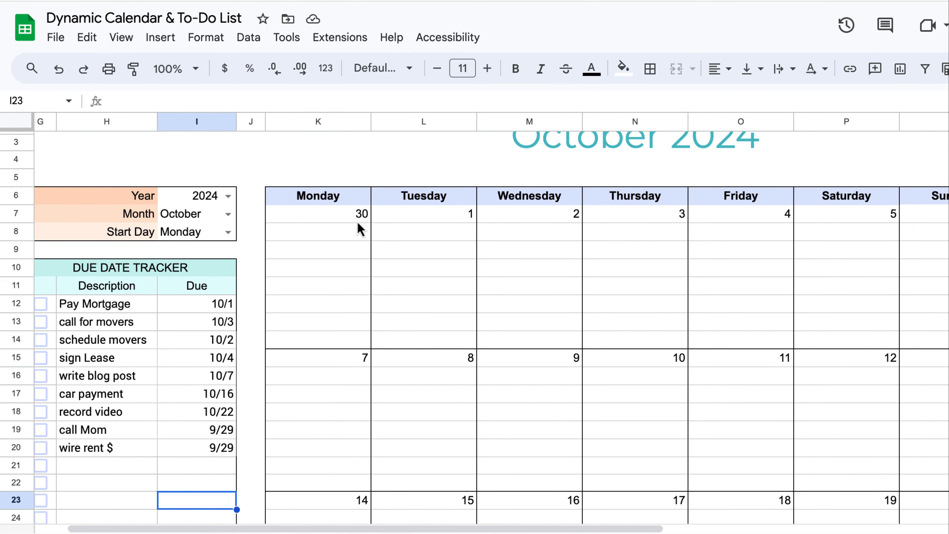
{"action": "scroll", "coordinate": [357, 236], "scroll_direction": "right", "scroll_amount": 2}
{"action": "scroll", "coordinate": [357, 236], "scroll_direction": "up", "scroll_amount": 1}
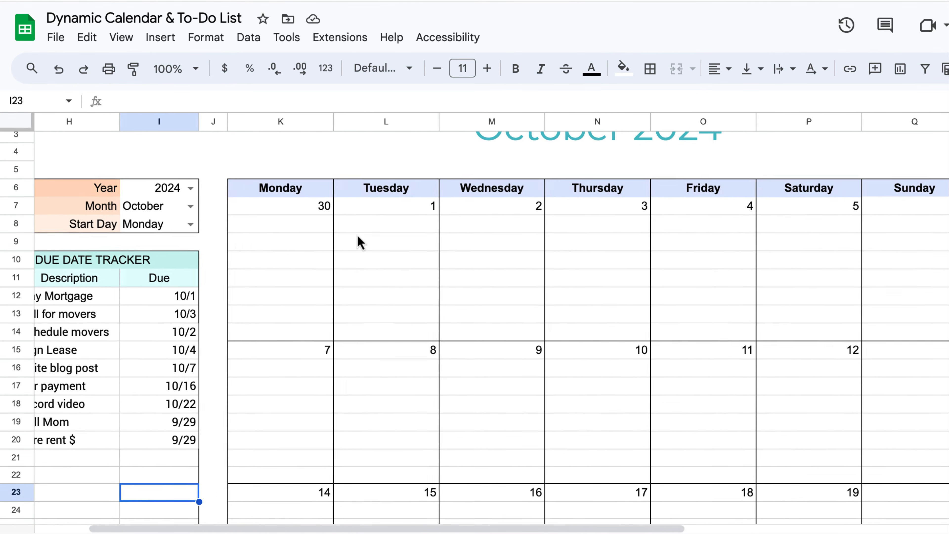
{"action": "scroll", "coordinate": [357, 236], "scroll_direction": "left", "scroll_amount": 1}
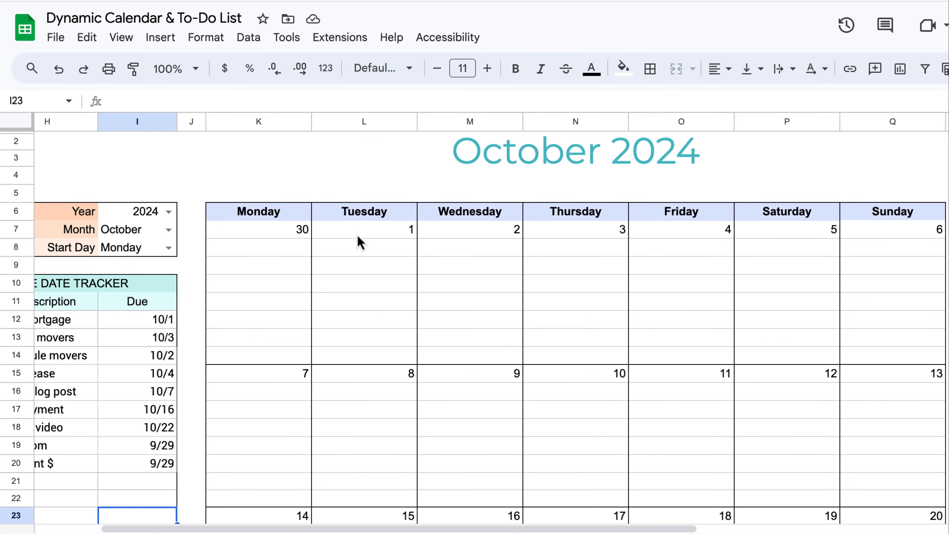
{"action": "scroll", "coordinate": [360, 242], "scroll_direction": "left", "scroll_amount": 1}
{"action": "scroll", "coordinate": [359, 242], "scroll_direction": "down", "scroll_amount": 1}
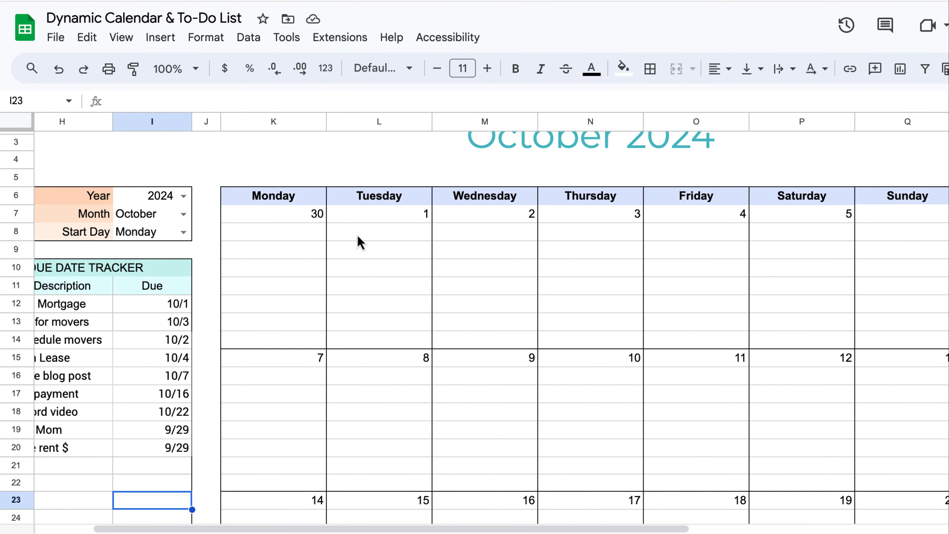
{"action": "scroll", "coordinate": [359, 242], "scroll_direction": "down", "scroll_amount": 5}
{"action": "scroll", "coordinate": [359, 242], "scroll_direction": "left", "scroll_amount": 3}
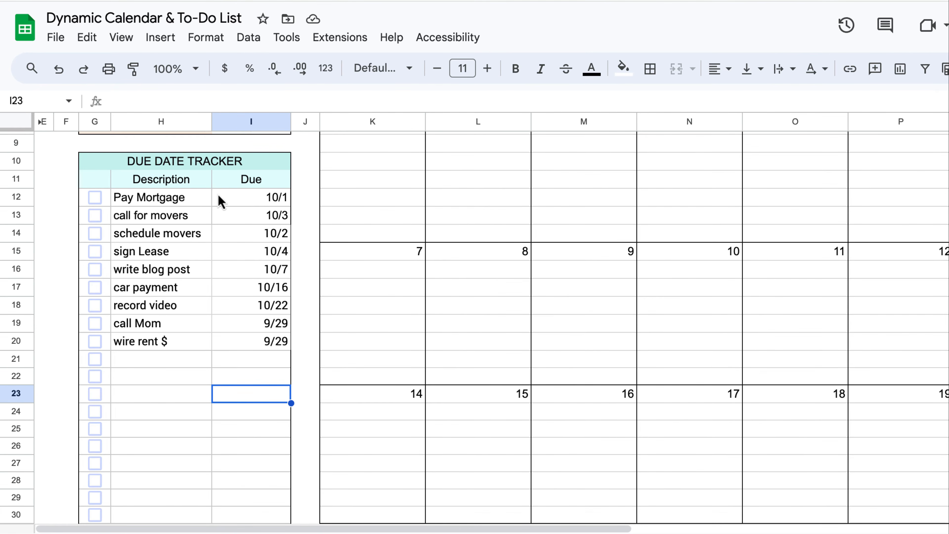
{"action": "scroll", "coordinate": [203, 374], "scroll_direction": "up", "scroll_amount": 5}
{"action": "scroll", "coordinate": [203, 374], "scroll_direction": "right", "scroll_amount": 2}
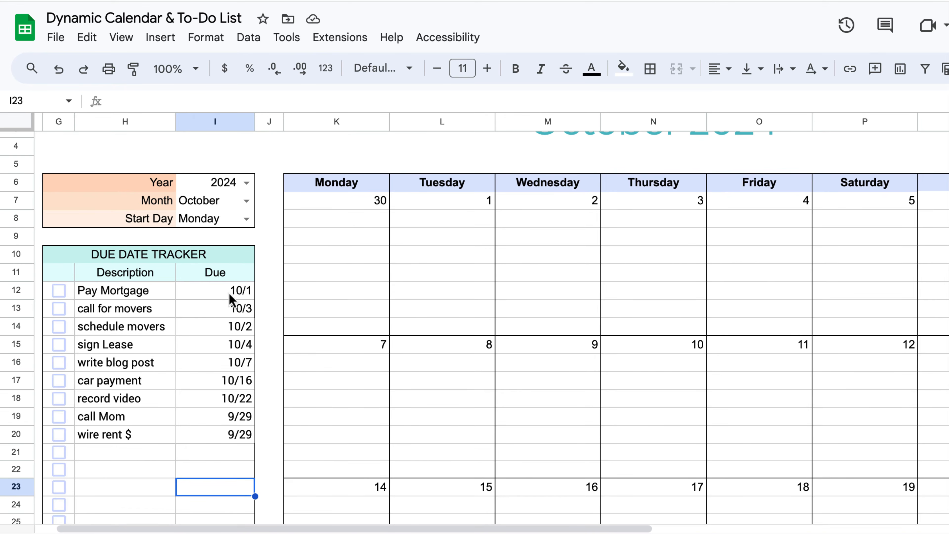
{"action": "scroll", "coordinate": [447, 277], "scroll_direction": "right", "scroll_amount": 2}
{"action": "scroll", "coordinate": [447, 277], "scroll_direction": "up", "scroll_amount": 2}
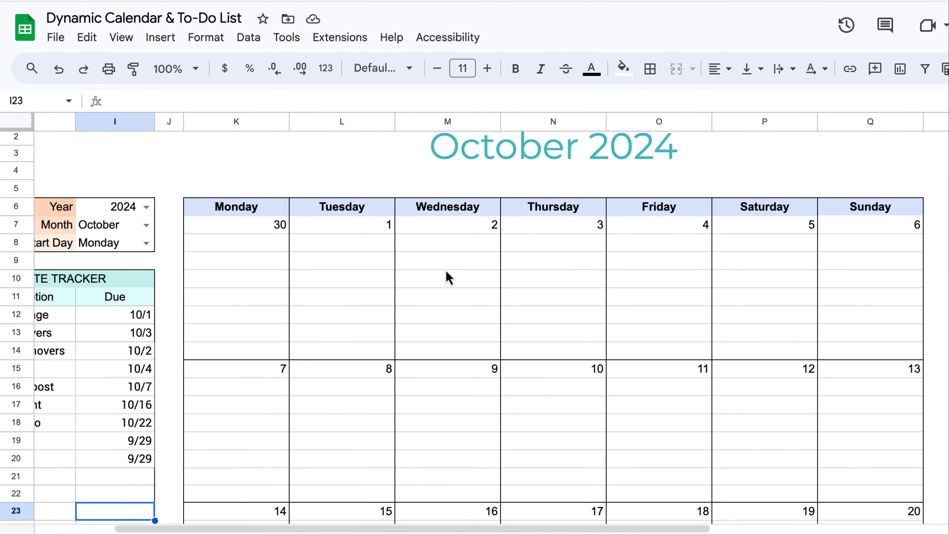
{"action": "scroll", "coordinate": [448, 278], "scroll_direction": "left", "scroll_amount": 3}
{"action": "scroll", "coordinate": [448, 277], "scroll_direction": "down", "scroll_amount": 4}
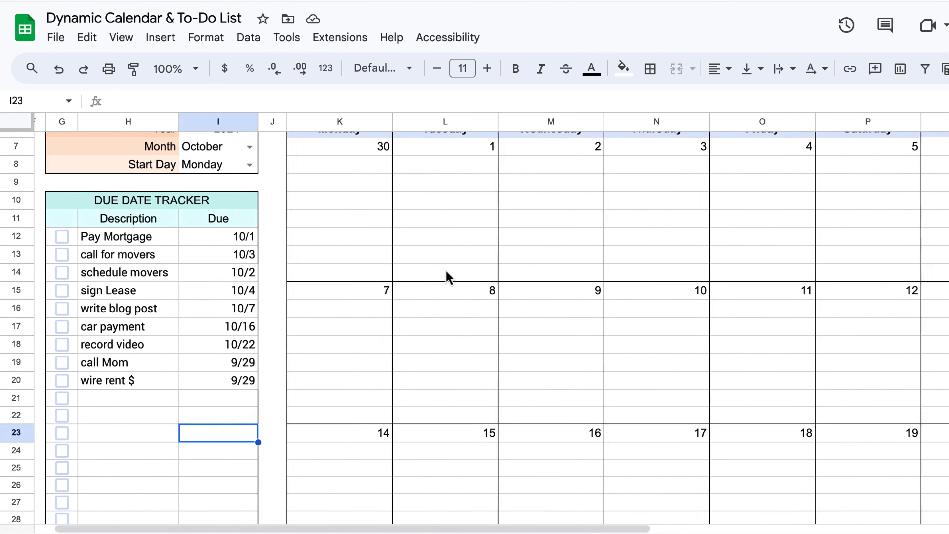
{"action": "scroll", "coordinate": [449, 277], "scroll_direction": "up", "scroll_amount": 3}
{"action": "scroll", "coordinate": [448, 278], "scroll_direction": "right", "scroll_amount": 1}
{"action": "scroll", "coordinate": [448, 278], "scroll_direction": "left", "scroll_amount": 2}
{"action": "scroll", "coordinate": [448, 278], "scroll_direction": "down", "scroll_amount": 4}
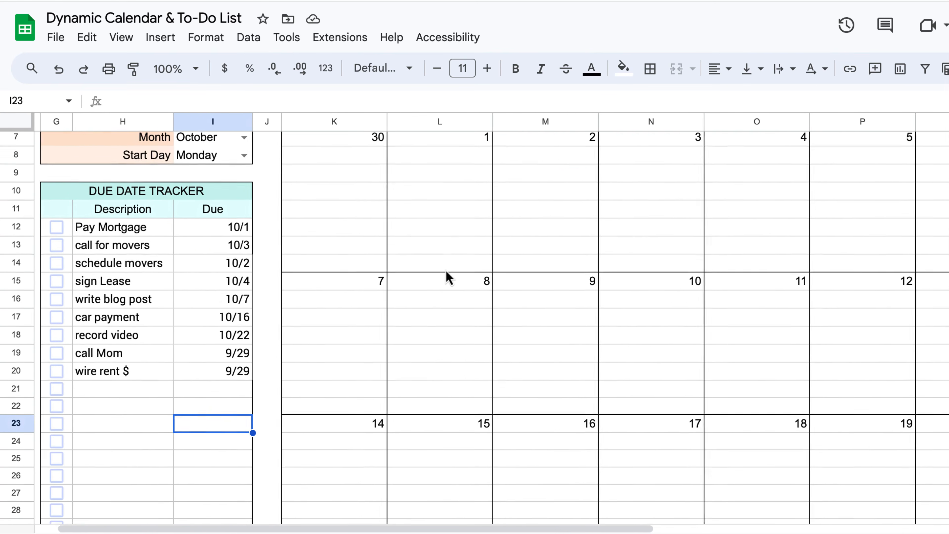
Examine the sample grocery list below the calendar, with its items in H51:H63 and categories in I51:I63.
{"action": "scroll", "coordinate": [445, 275], "scroll_direction": "down", "scroll_amount": 2}
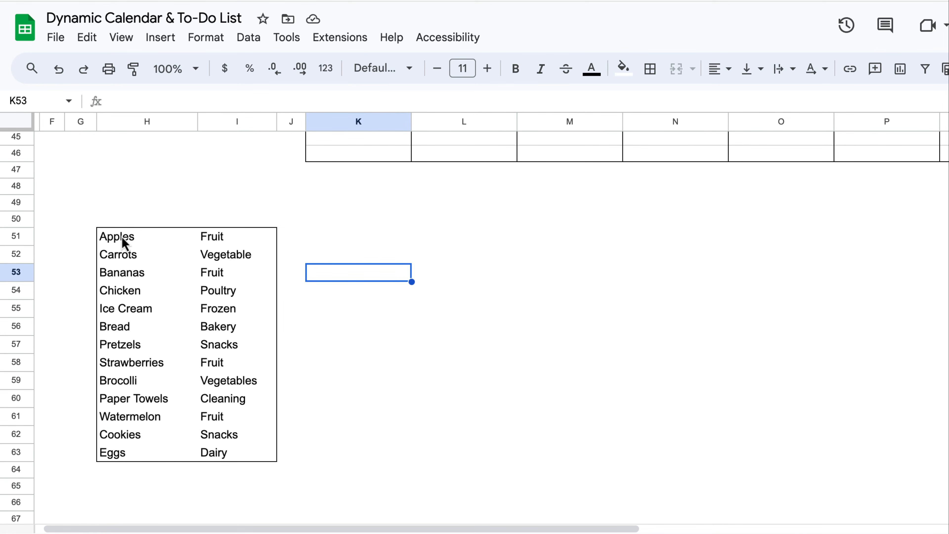
{"action": "left_click_drag", "start_coordinate": [121, 240], "coordinate": [114, 451]}
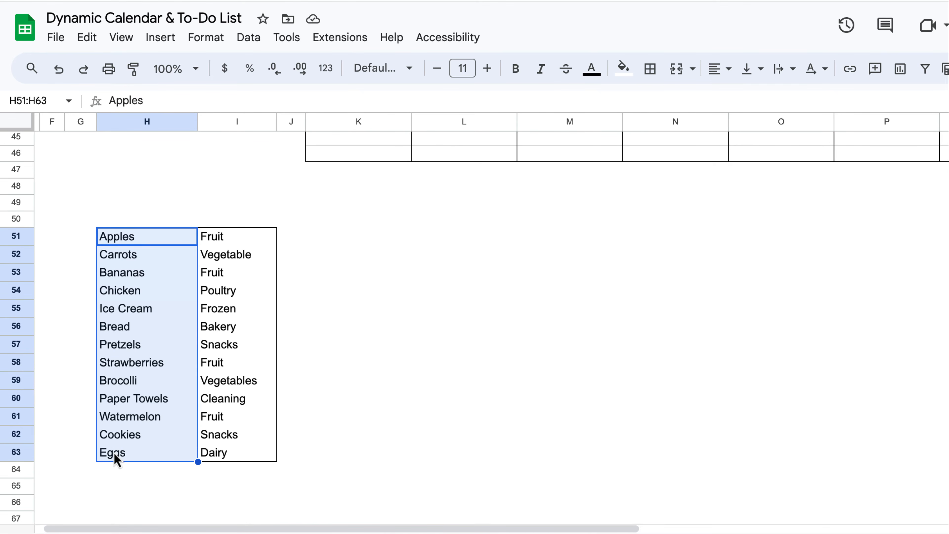
{"action": "left_click", "coordinate": [360, 331]}
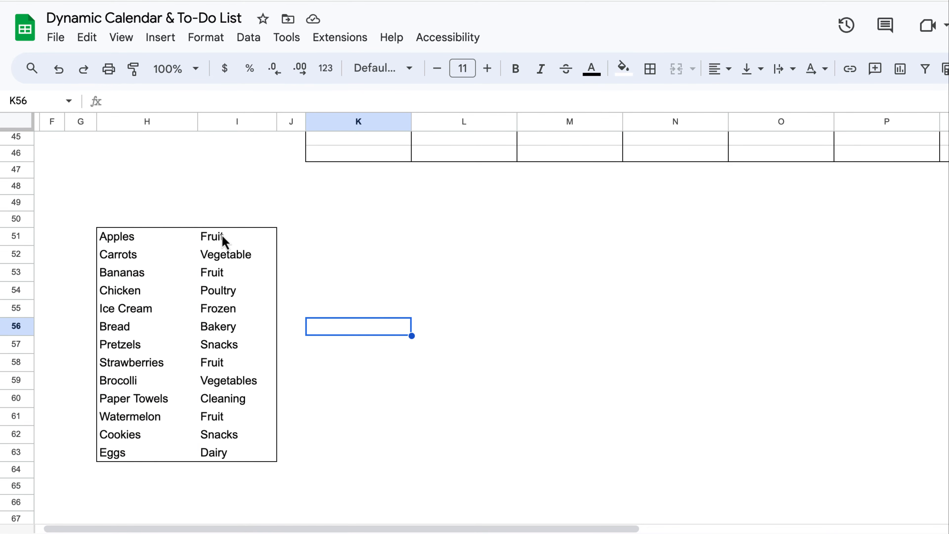
{"action": "left_click_drag", "start_coordinate": [223, 241], "coordinate": [228, 452]}
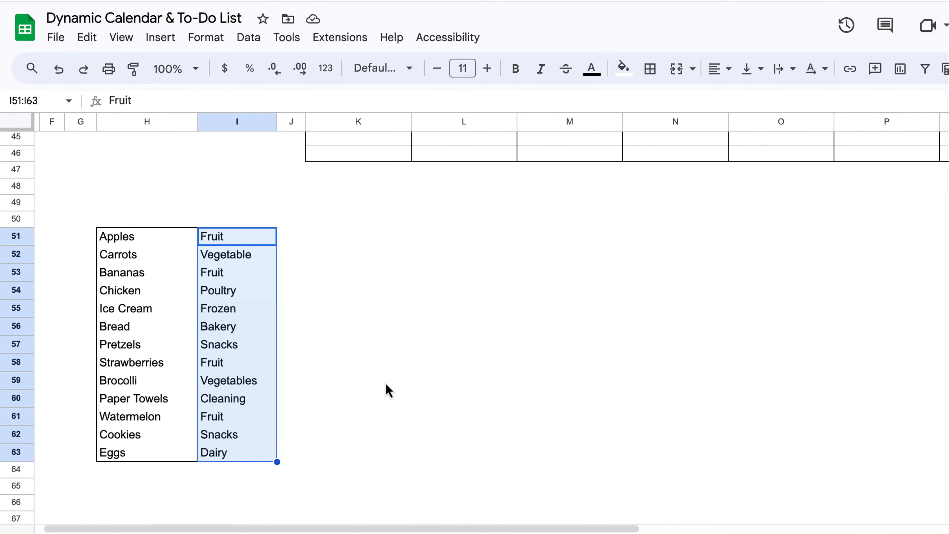
{"action": "left_click", "coordinate": [422, 259]}
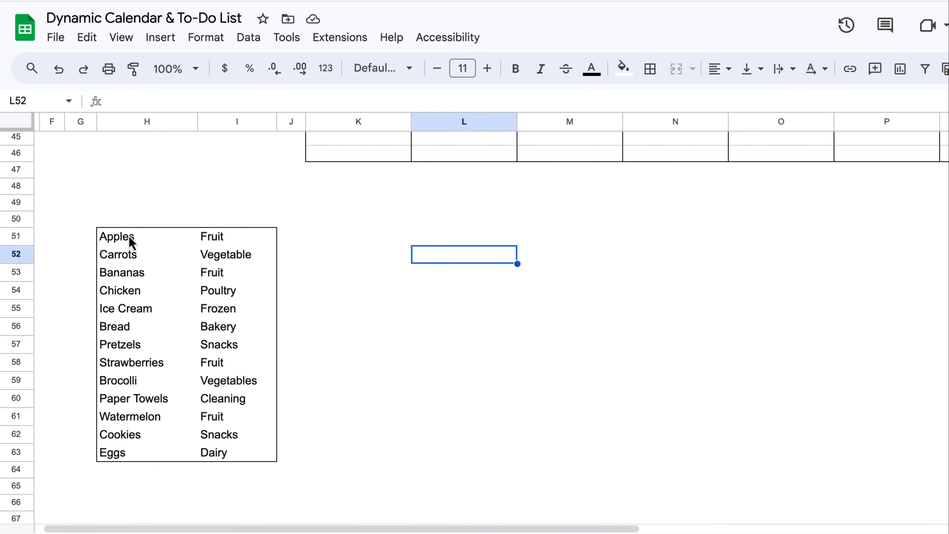
{"action": "left_click_drag", "start_coordinate": [129, 235], "coordinate": [125, 453]}
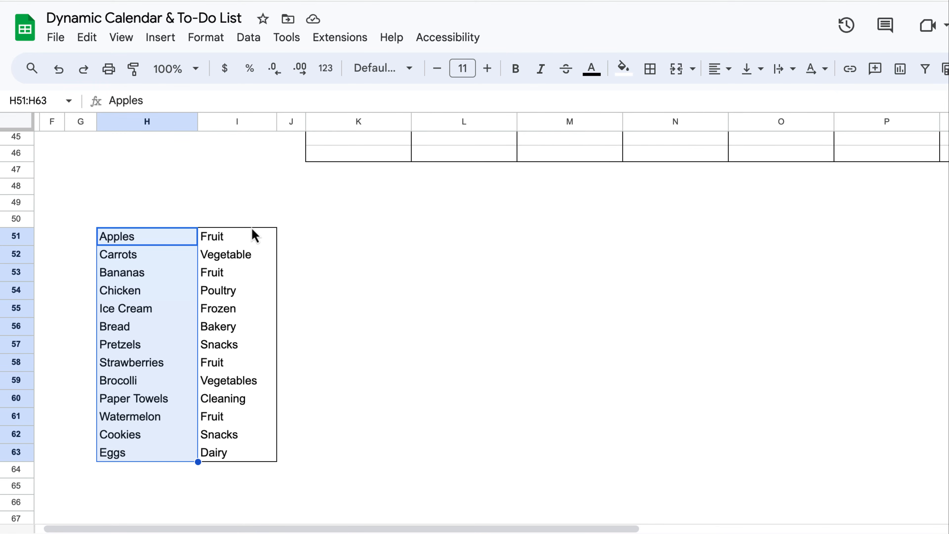
Examine the grocery categories in column I, comparing the Vegetable entries and the Fruit entries across rows 51 to 61.
{"action": "left_click", "coordinate": [240, 234]}
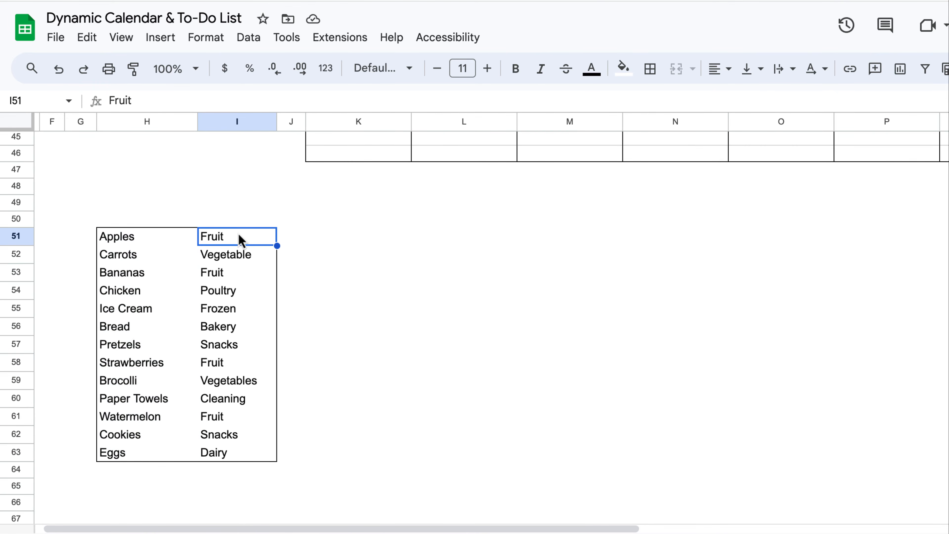
{"action": "left_click", "coordinate": [235, 260]}
{"action": "left_click", "coordinate": [246, 380]}
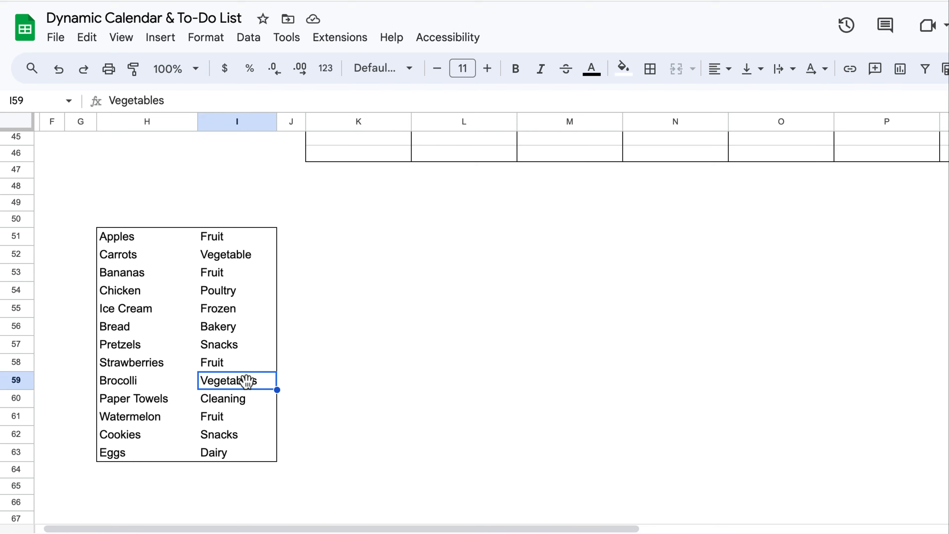
{"action": "left_click", "coordinate": [223, 363]}
{"action": "left_click", "coordinate": [222, 242]}
{"action": "left_click", "coordinate": [220, 360]}
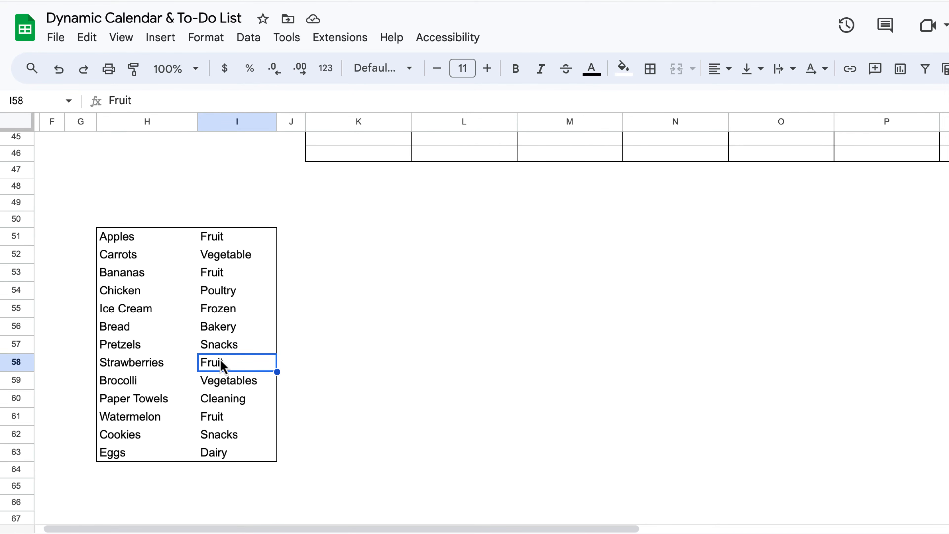
{"action": "left_click", "coordinate": [216, 418]}
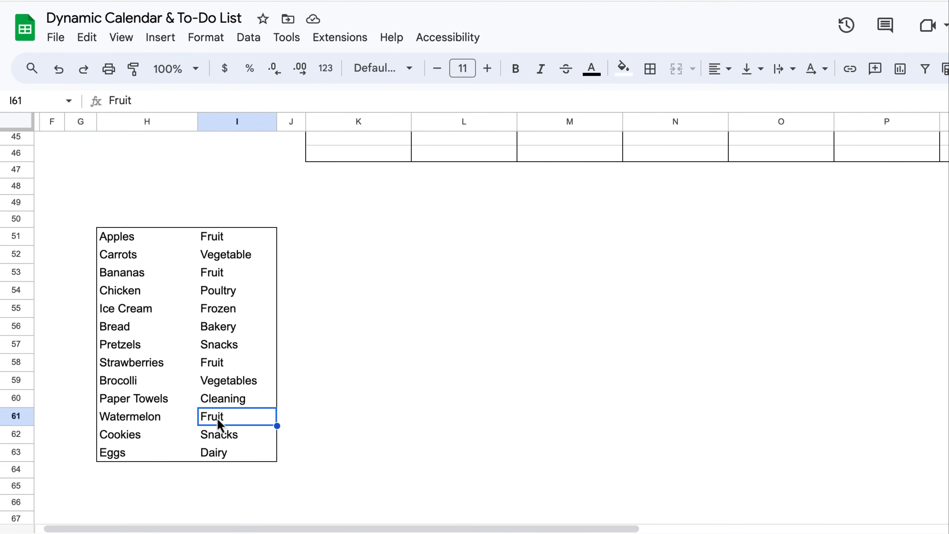
Start a FILTER formula in H50 above the grocery list, using the items in H51:H63 as the range.
{"action": "left_click", "coordinate": [115, 221]}
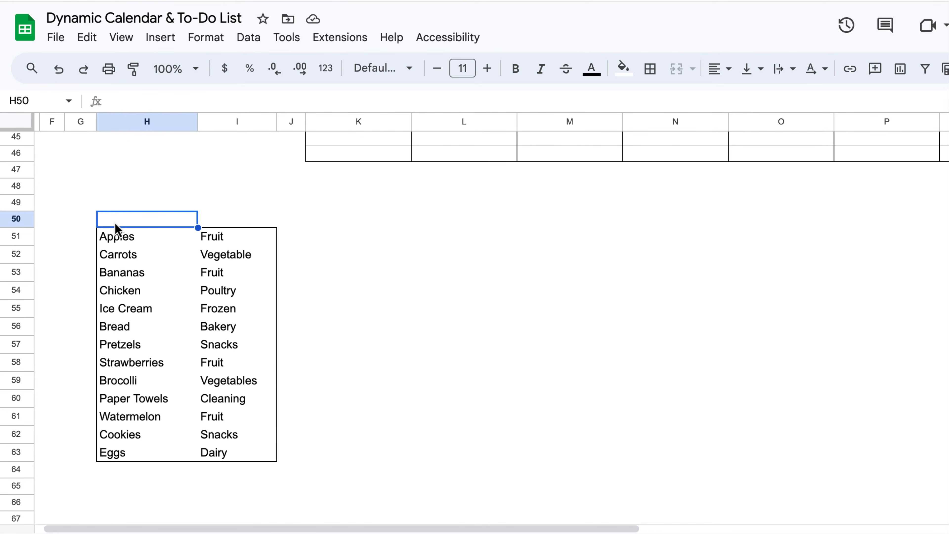
{"action": "type", "text": "=fil"}
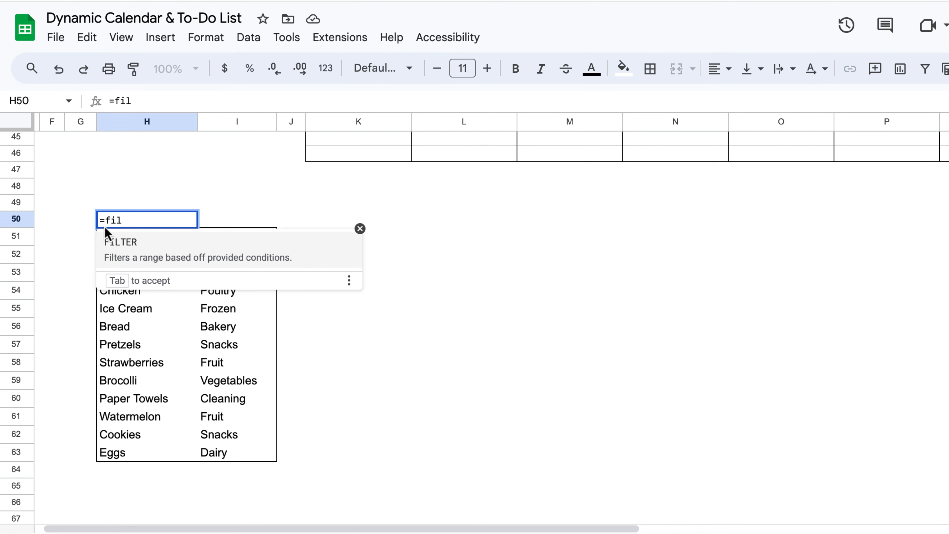
{"action": "left_click", "coordinate": [119, 254]}
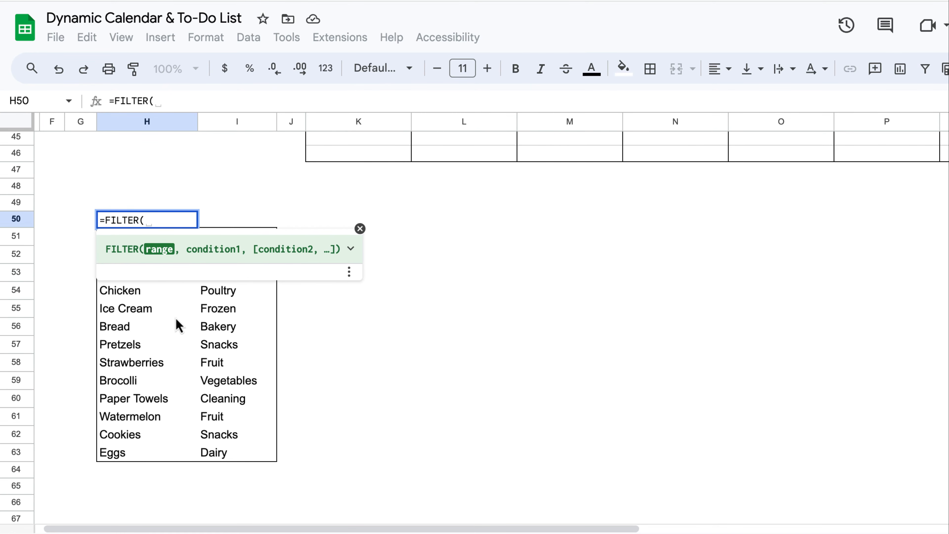
{"action": "scroll", "coordinate": [170, 331], "scroll_direction": "up", "scroll_amount": 3}
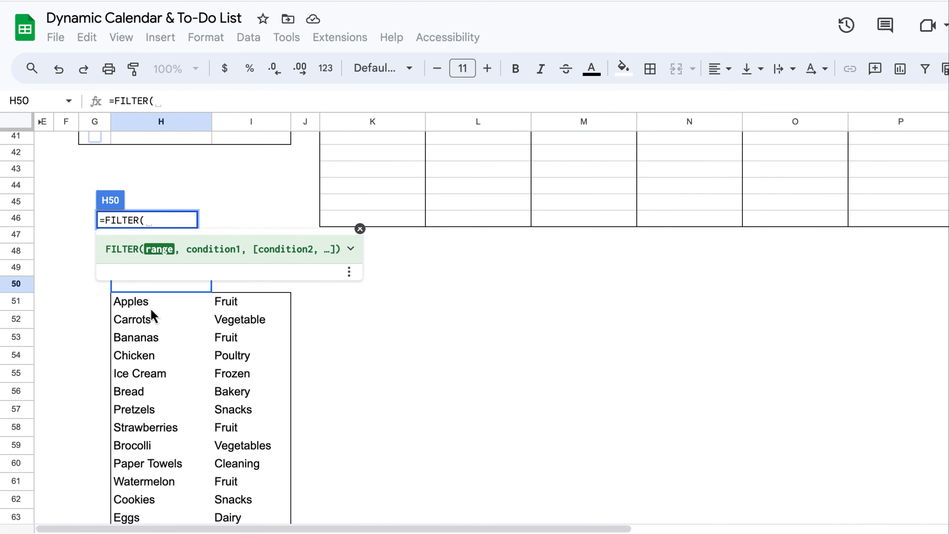
{"action": "left_click_drag", "start_coordinate": [143, 304], "coordinate": [135, 503]}
{"action": "type", "text": ","}
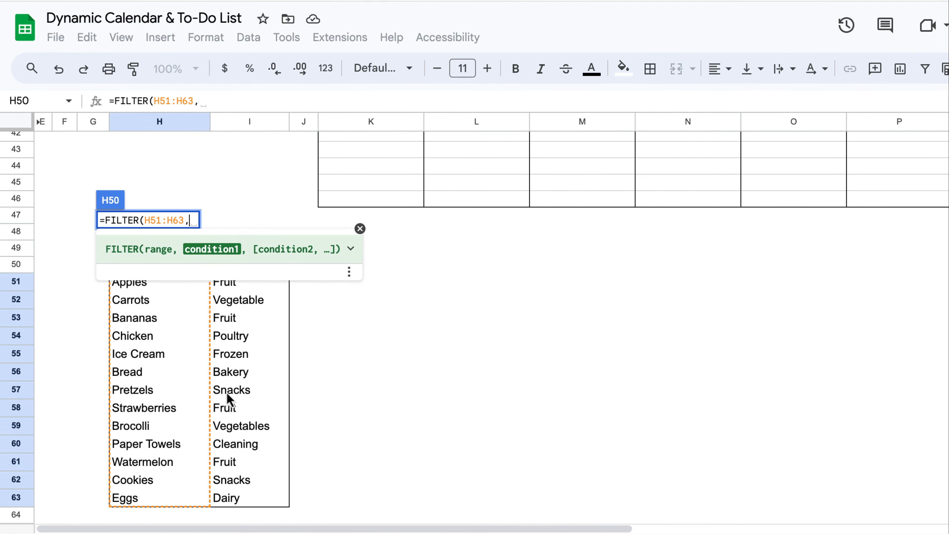
Complete the FILTER formula in H50 with the condition I51:I63="Fruit".
{"action": "scroll", "coordinate": [227, 393], "scroll_direction": "up", "scroll_amount": 2}
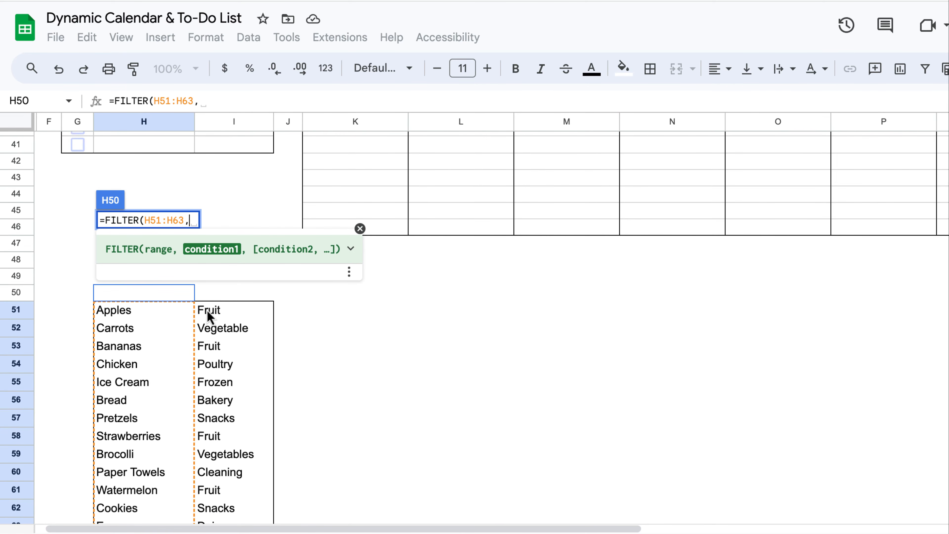
{"action": "left_click", "coordinate": [207, 311]}
{"action": "left_click_drag", "start_coordinate": [207, 311], "coordinate": [222, 471]}
{"action": "scroll", "coordinate": [218, 388], "scroll_direction": "down", "scroll_amount": 2}
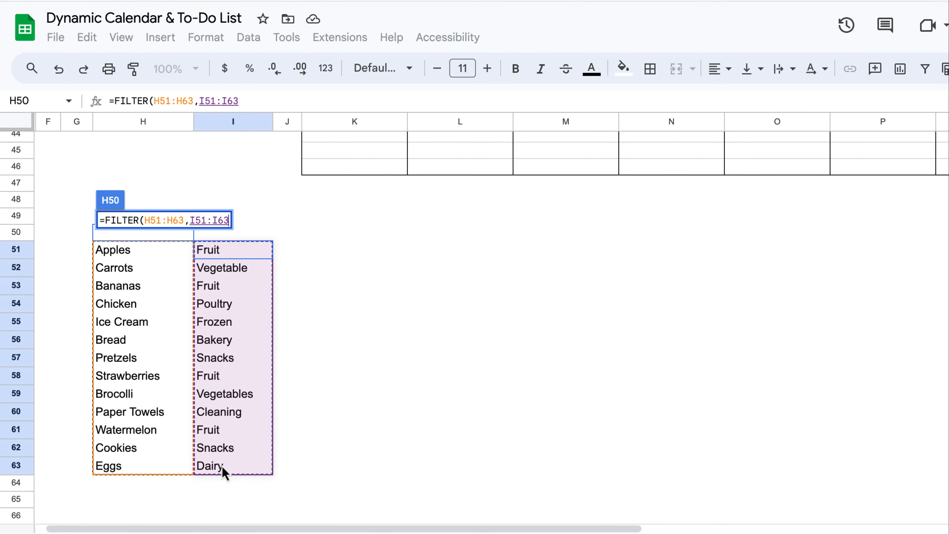
{"action": "type", "text": "="}
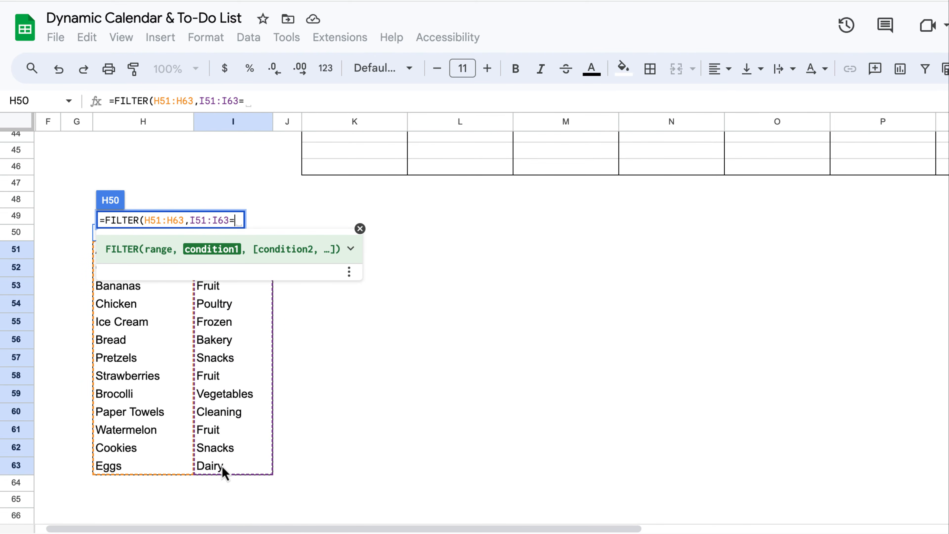
{"action": "type", "text": "\"Fruit"}
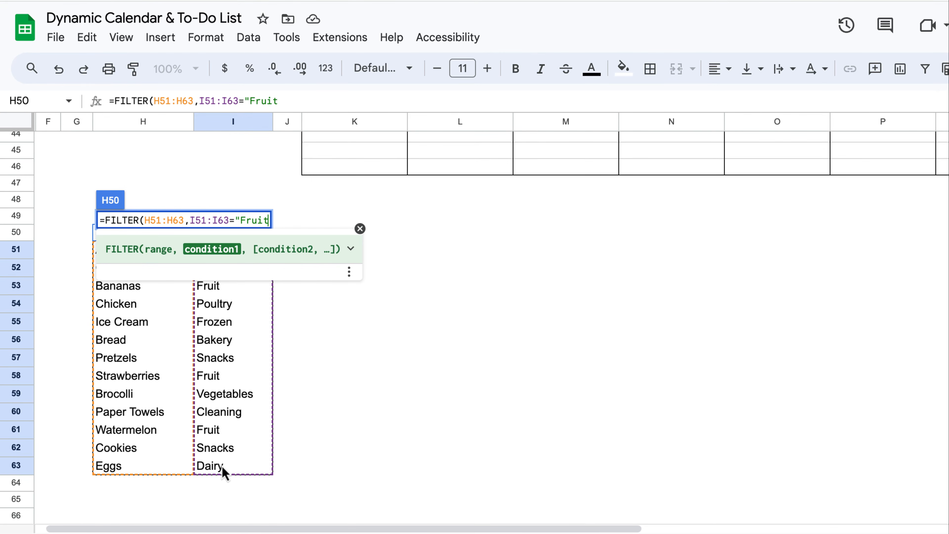
{"action": "type", "text": "\""}
{"action": "key", "text": "Return"}
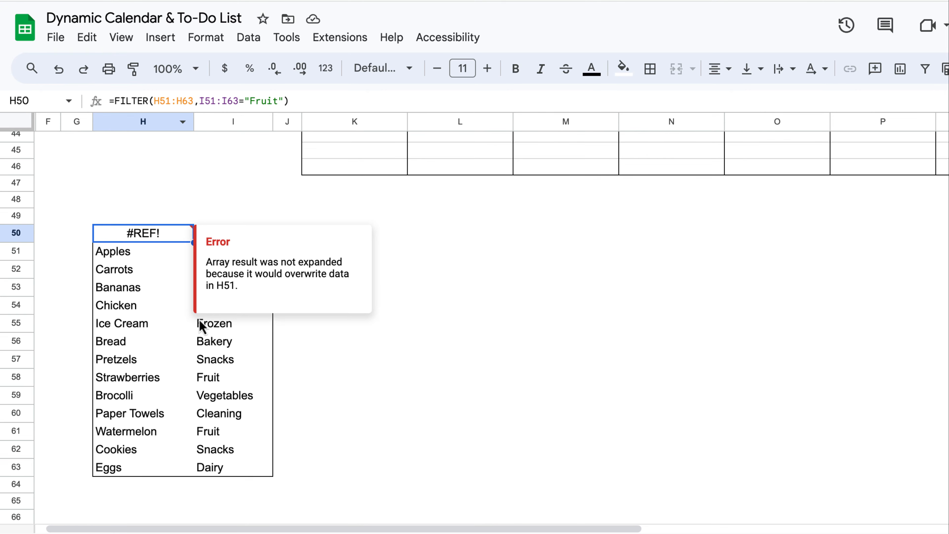
Copy the FILTER formula text from H50 and paste it into the empty cell K50.
{"action": "double_click", "coordinate": [149, 235]}
{"action": "key", "text": "ctrl+c"}
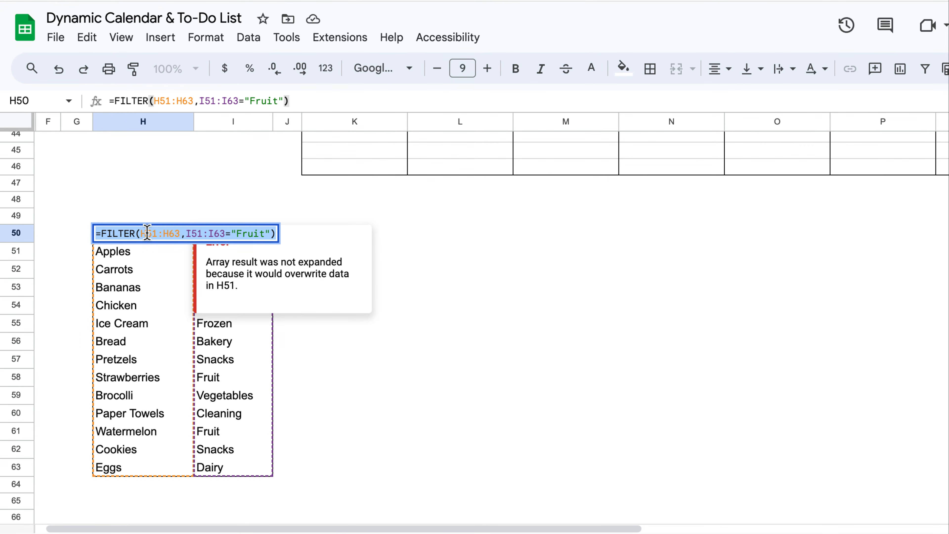
{"action": "left_click", "coordinate": [430, 241]}
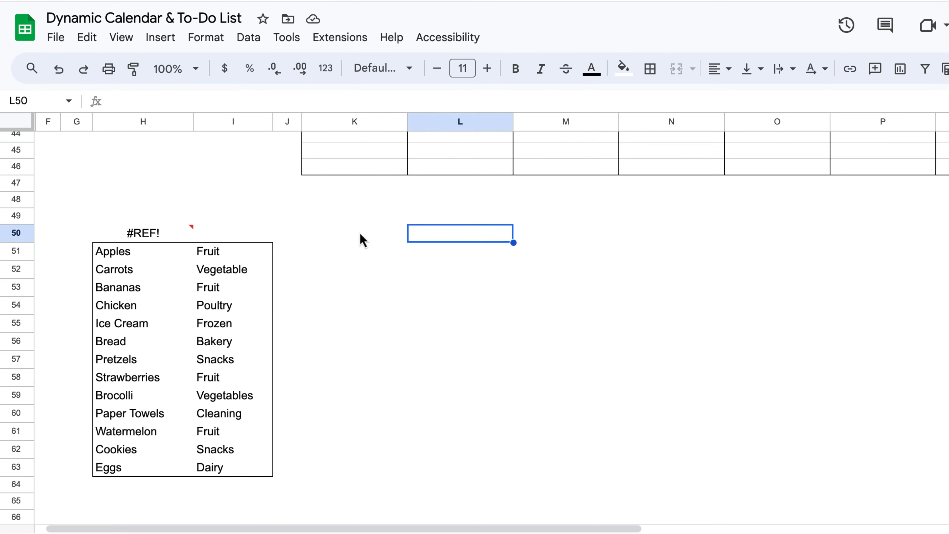
{"action": "left_click", "coordinate": [361, 243]}
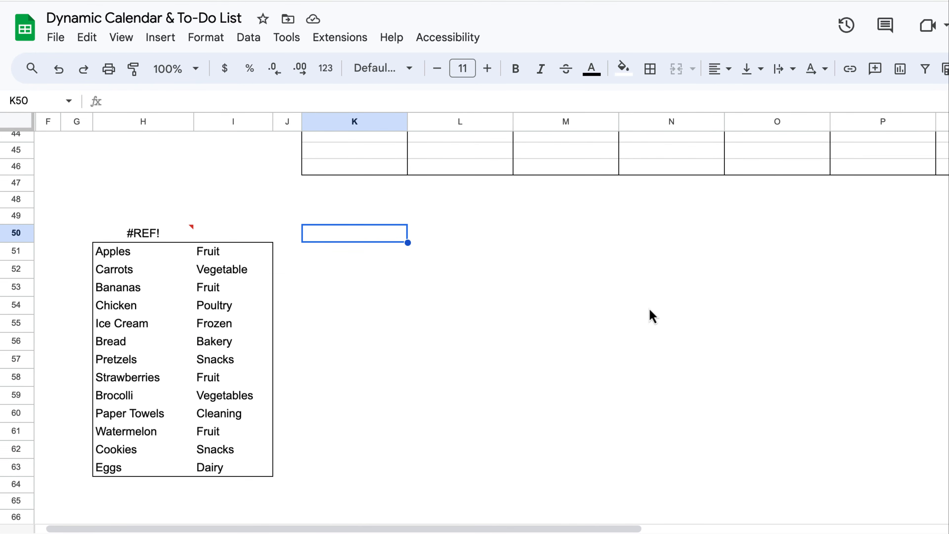
{"action": "key", "text": "ctrl+v"}
{"action": "left_click", "coordinate": [521, 399]}
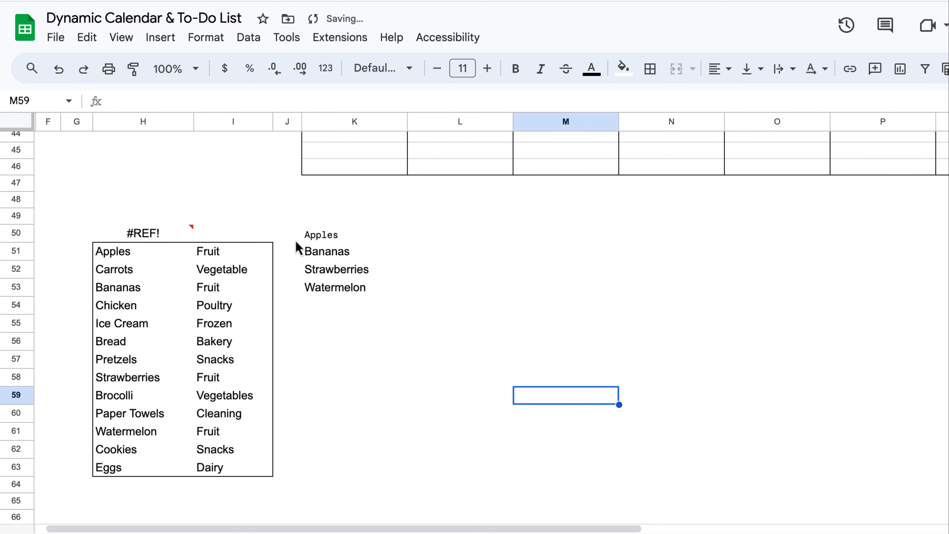
Compare the FILTER formulas in H50 and K50 with the items in H51:H63 and the categories in I51:I63.
{"action": "left_click", "coordinate": [166, 236]}
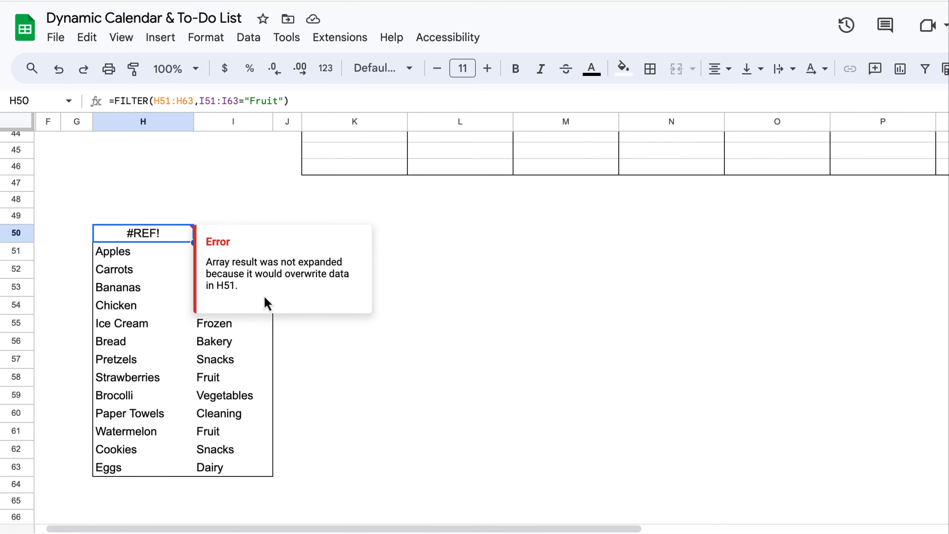
{"action": "left_click", "coordinate": [353, 440]}
{"action": "left_click", "coordinate": [319, 239]}
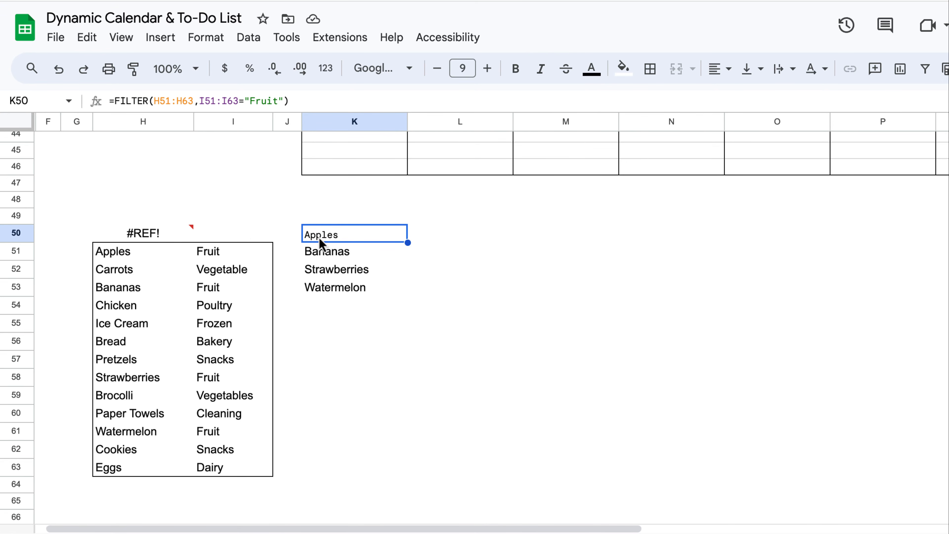
{"action": "left_click_drag", "start_coordinate": [116, 254], "coordinate": [101, 464]}
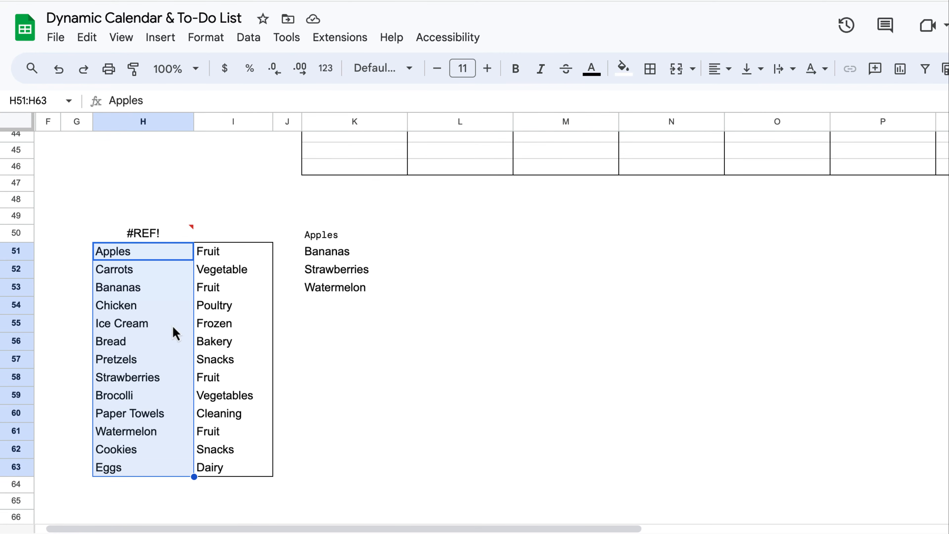
{"action": "left_click_drag", "start_coordinate": [215, 255], "coordinate": [223, 463]}
{"action": "left_click", "coordinate": [350, 298]}
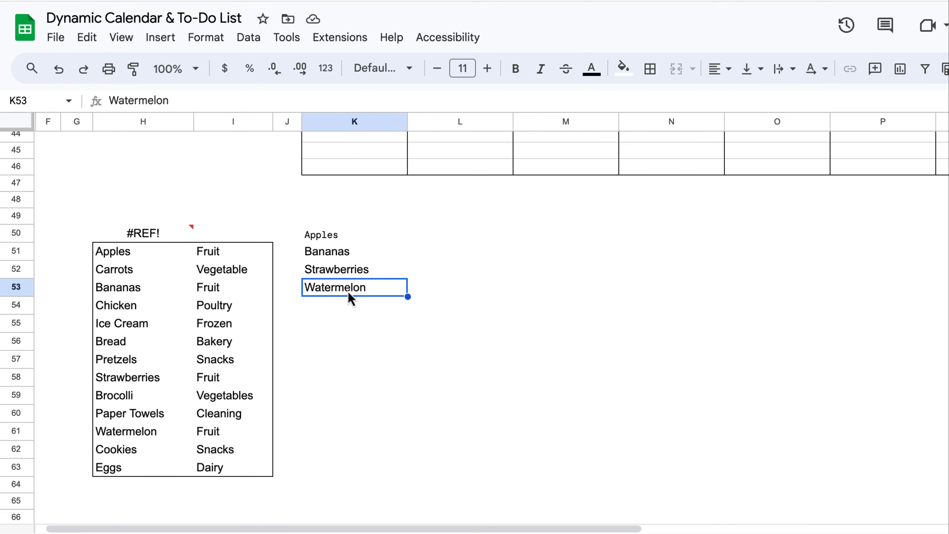
Change the font of the filtered fruit list in K50:K53 to the sheet's default font.
{"action": "left_click_drag", "start_coordinate": [335, 239], "coordinate": [337, 291]}
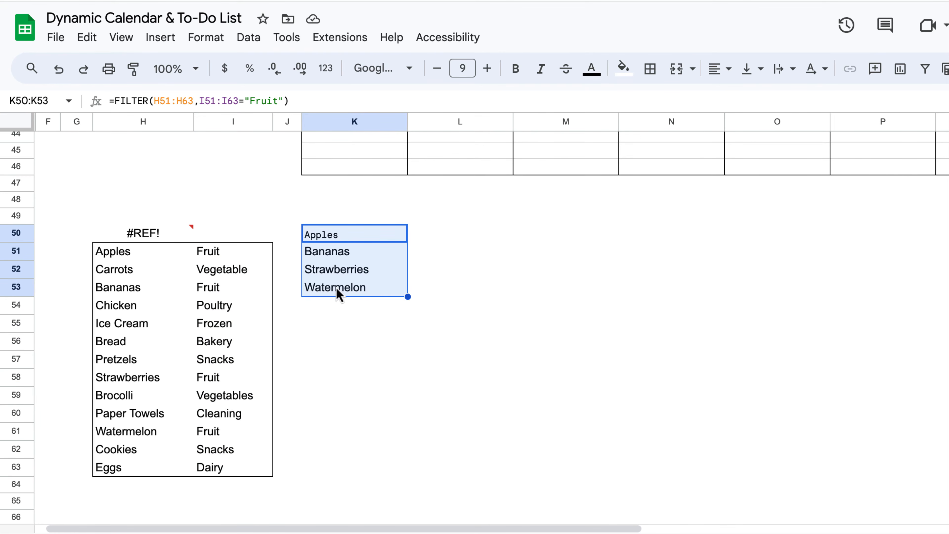
{"action": "left_click", "coordinate": [405, 70]}
{"action": "left_click", "coordinate": [388, 162]}
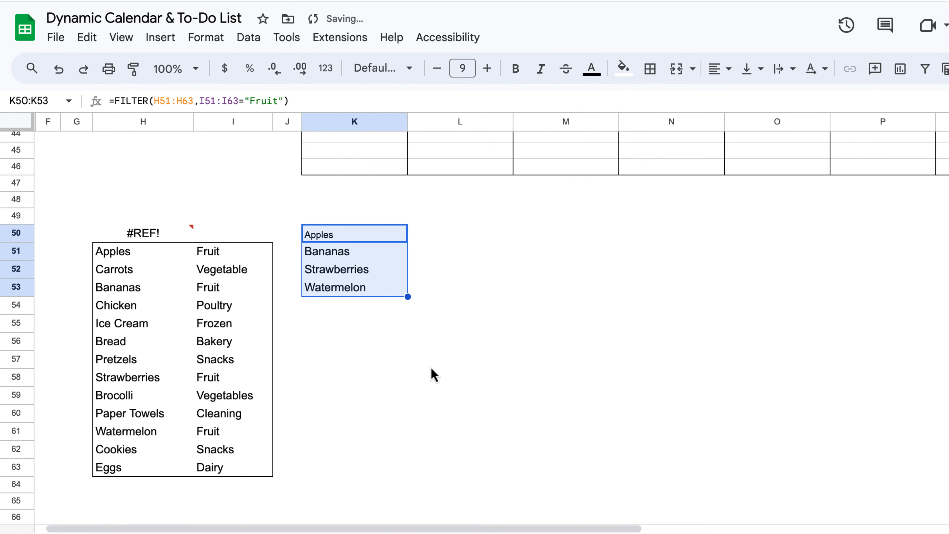
{"action": "left_click", "coordinate": [413, 353]}
Start a FILTER formula in K8, under the calendar's first Monday, using the tracker descriptions in H12:H41 as the range.
{"action": "scroll", "coordinate": [336, 290], "scroll_direction": "up", "scroll_amount": 1}
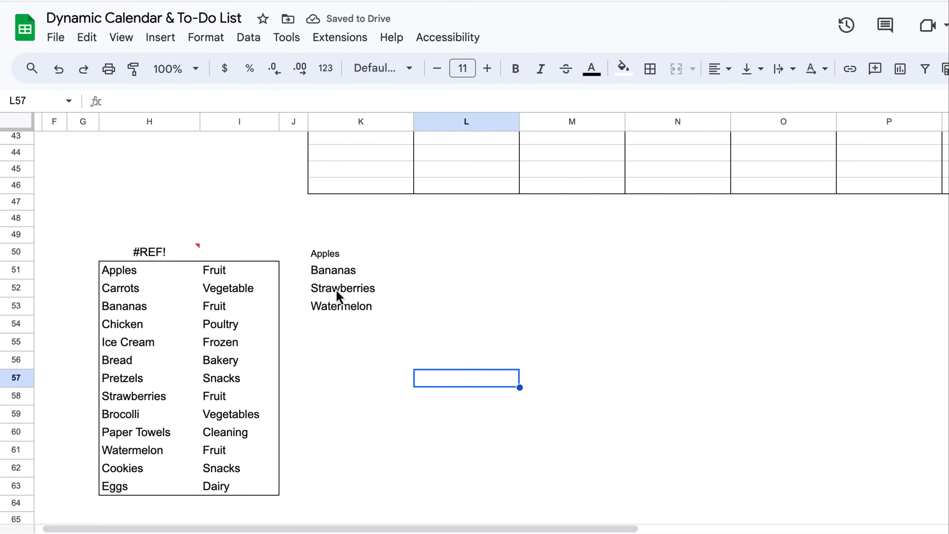
{"action": "scroll", "coordinate": [336, 290], "scroll_direction": "up", "scroll_amount": 15}
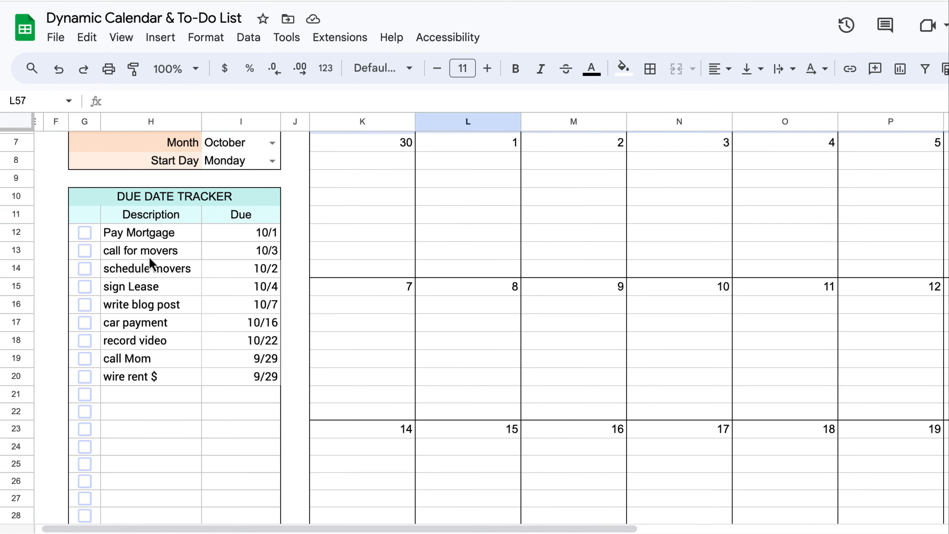
{"action": "scroll", "coordinate": [149, 261], "scroll_direction": "up", "scroll_amount": 2}
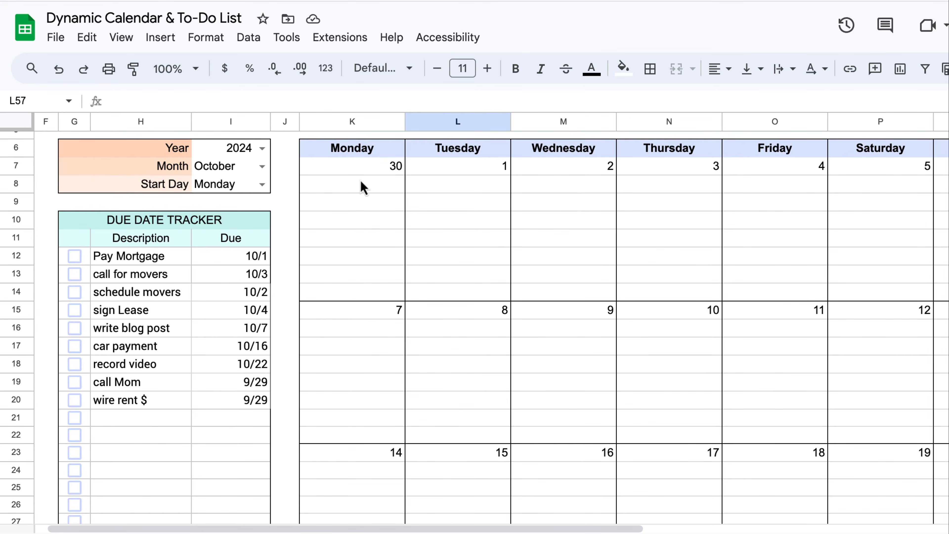
{"action": "left_click", "coordinate": [364, 189]}
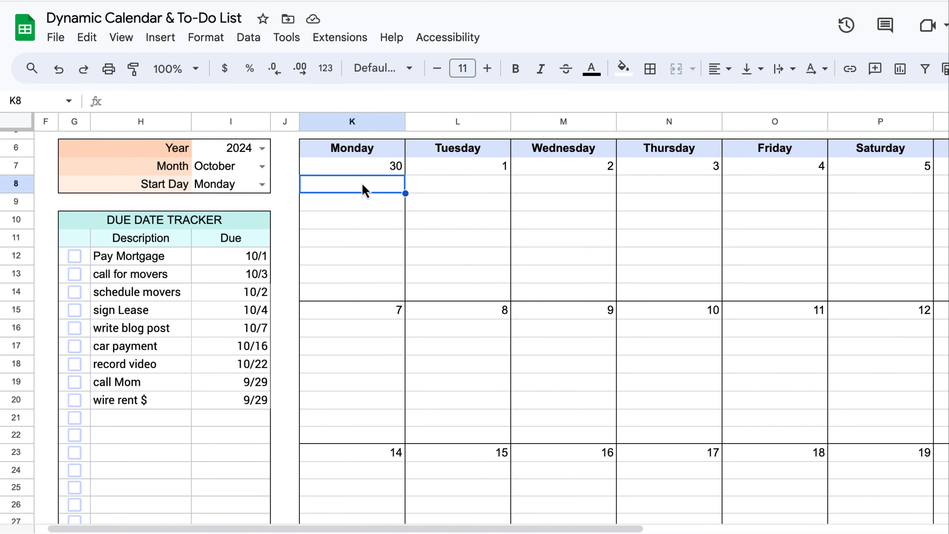
{"action": "type", "text": "="}
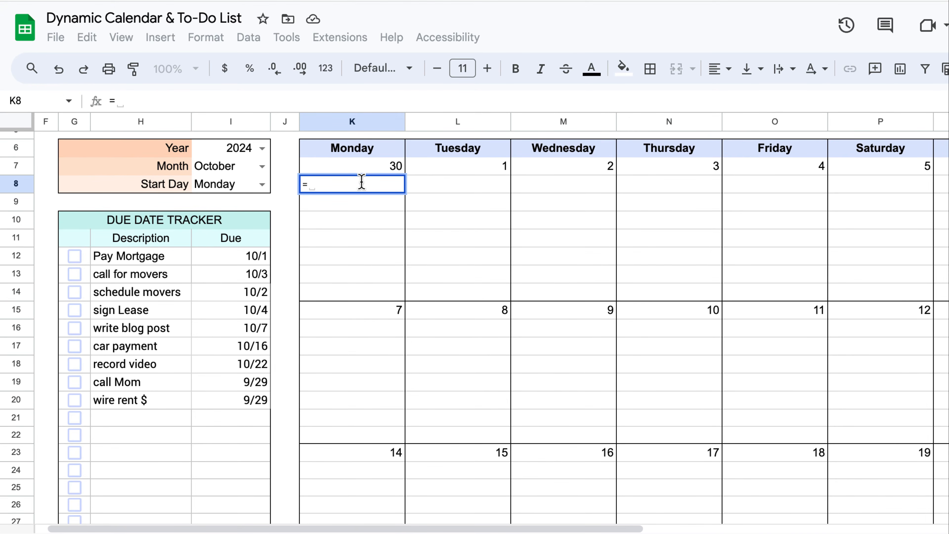
{"action": "type", "text": "fil"}
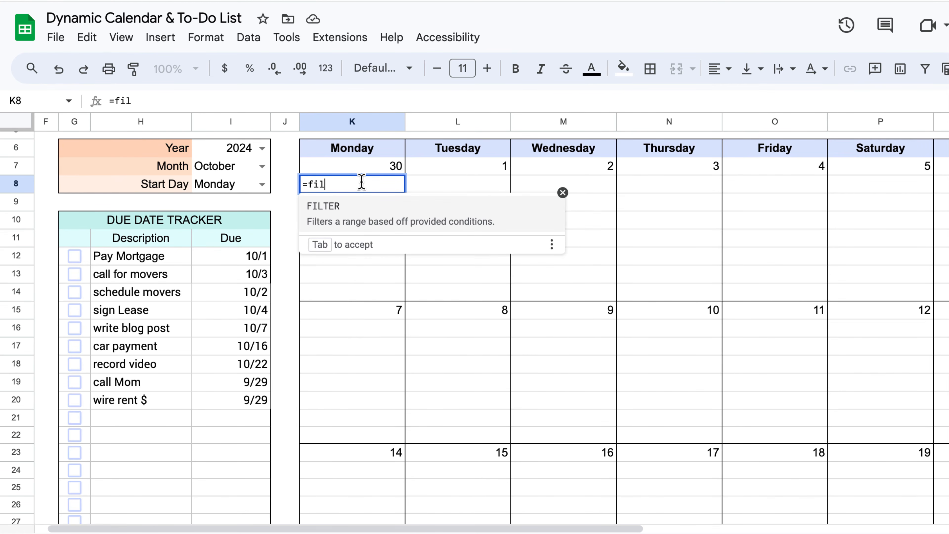
{"action": "left_click", "coordinate": [375, 207]}
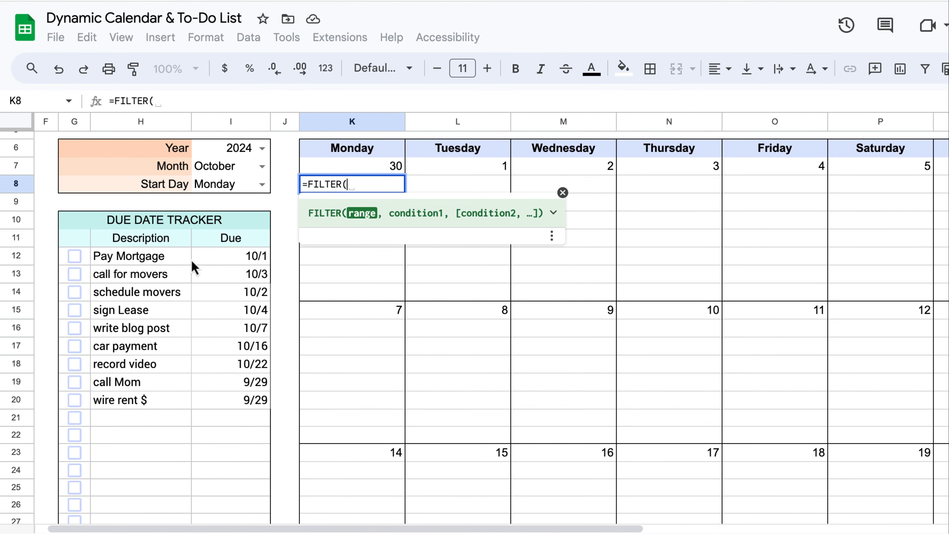
{"action": "left_click_drag", "start_coordinate": [164, 255], "coordinate": [139, 488]}
{"action": "scroll", "coordinate": [153, 393], "scroll_direction": "down", "scroll_amount": 3}
{"action": "scroll", "coordinate": [134, 475], "scroll_direction": "down", "scroll_amount": 5}
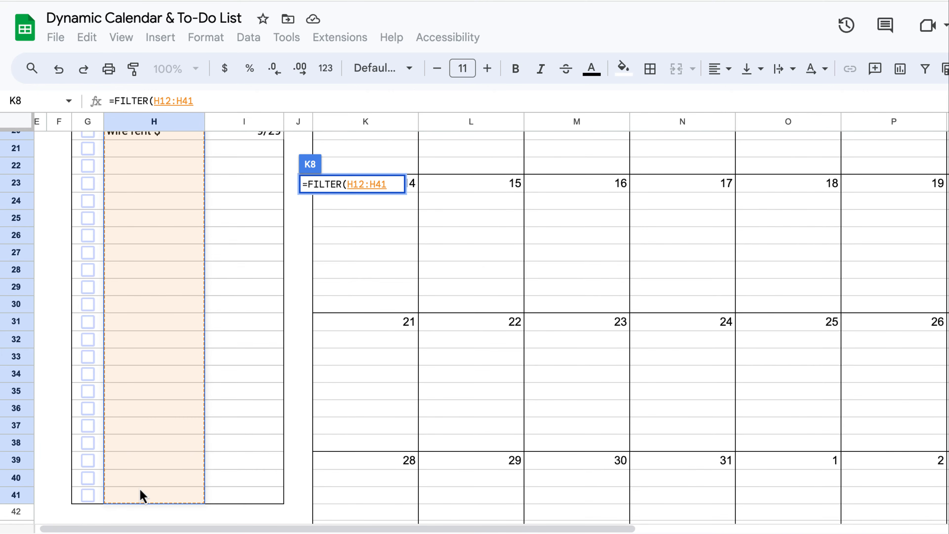
{"action": "type", "text": ","}
Add the tracker's due dates in I12:I41 as the condition range of the FILTER formula in K8.
{"action": "scroll", "coordinate": [187, 433], "scroll_direction": "up", "scroll_amount": 2}
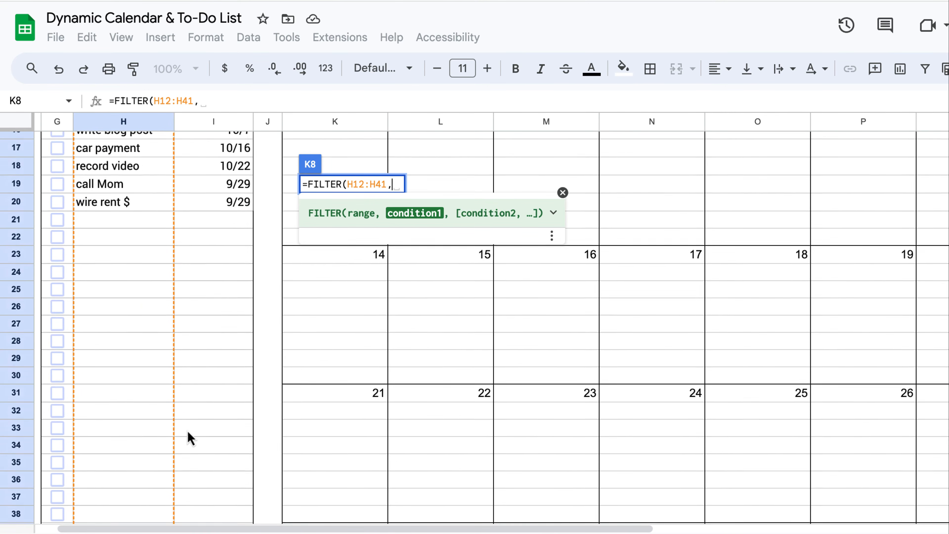
{"action": "scroll", "coordinate": [188, 437], "scroll_direction": "up", "scroll_amount": 5}
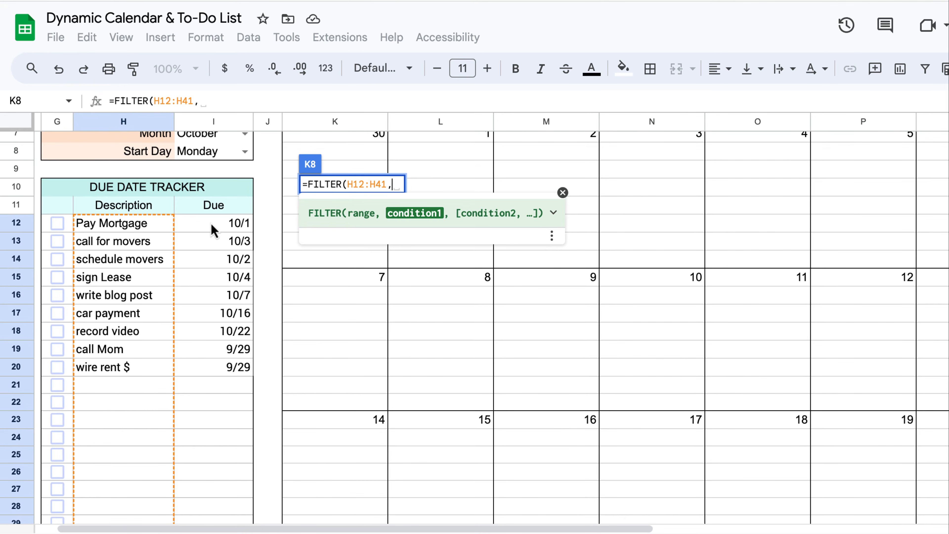
{"action": "left_click_drag", "start_coordinate": [213, 228], "coordinate": [213, 475]}
{"action": "scroll", "coordinate": [209, 407], "scroll_direction": "down", "scroll_amount": 3}
{"action": "scroll", "coordinate": [212, 422], "scroll_direction": "down", "scroll_amount": 5}
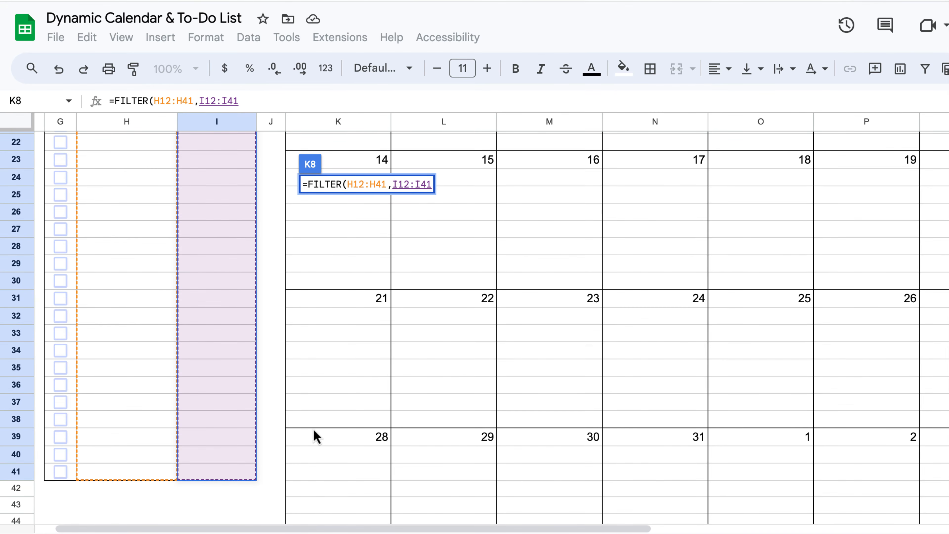
Complete the FILTER formula in K8 with the condition I12:I41=K7, matching due dates to the first Monday's date cell.
{"action": "type", "text": "="}
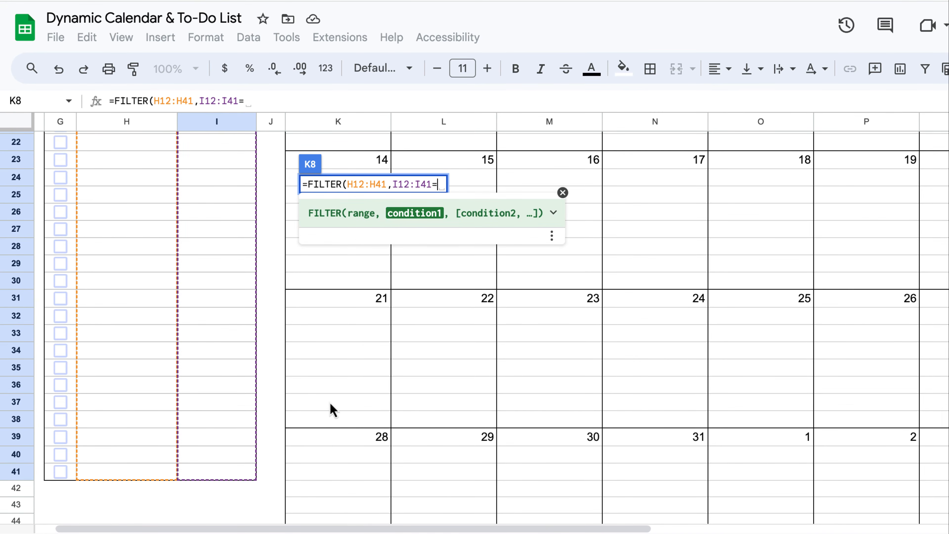
{"action": "scroll", "coordinate": [330, 409], "scroll_direction": "up", "scroll_amount": 5}
{"action": "scroll", "coordinate": [330, 409], "scroll_direction": "right", "scroll_amount": 2}
{"action": "scroll", "coordinate": [330, 408], "scroll_direction": "up", "scroll_amount": 5}
{"action": "scroll", "coordinate": [330, 408], "scroll_direction": "right", "scroll_amount": 1}
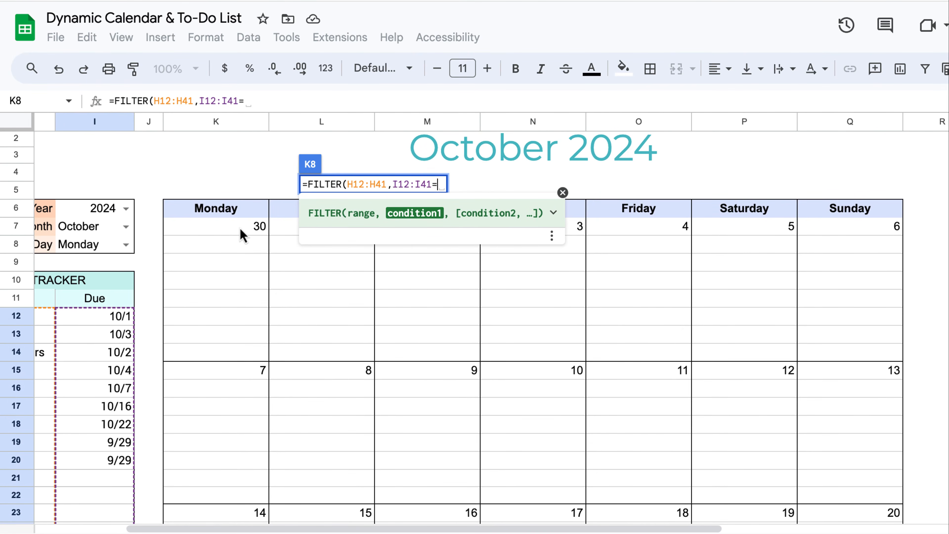
{"action": "scroll", "coordinate": [337, 290], "scroll_direction": "right", "scroll_amount": 1}
{"action": "scroll", "coordinate": [337, 291], "scroll_direction": "right", "scroll_amount": 2}
{"action": "scroll", "coordinate": [338, 291], "scroll_direction": "down", "scroll_amount": 1}
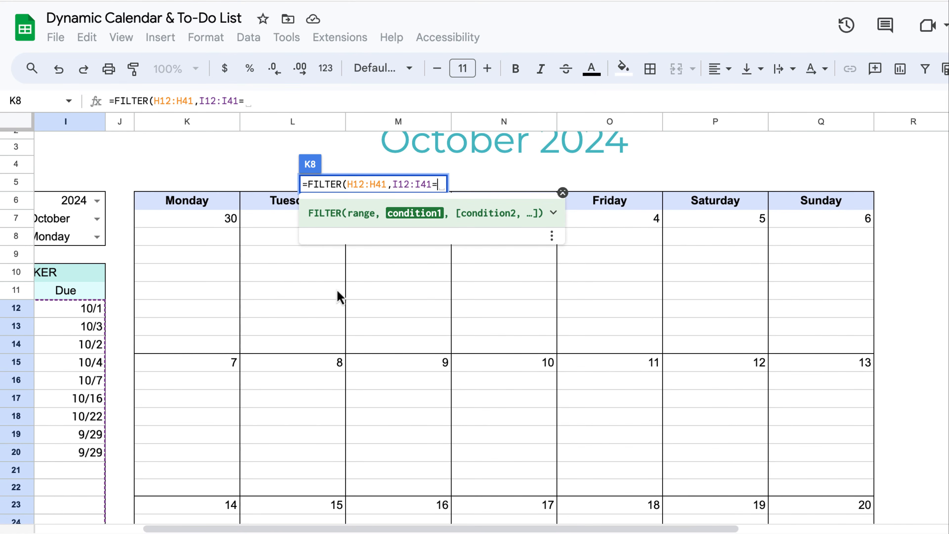
{"action": "left_click", "coordinate": [212, 219]}
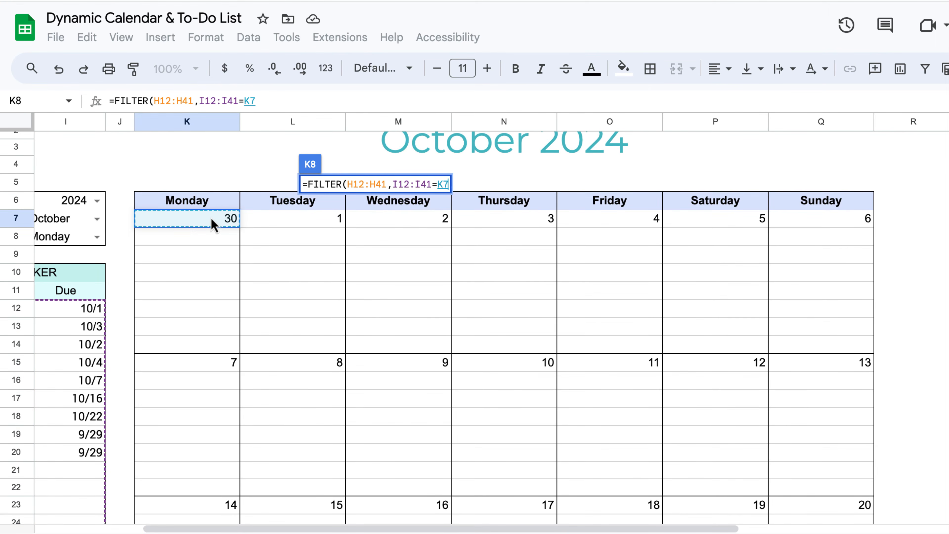
{"action": "key", "text": "Return"}
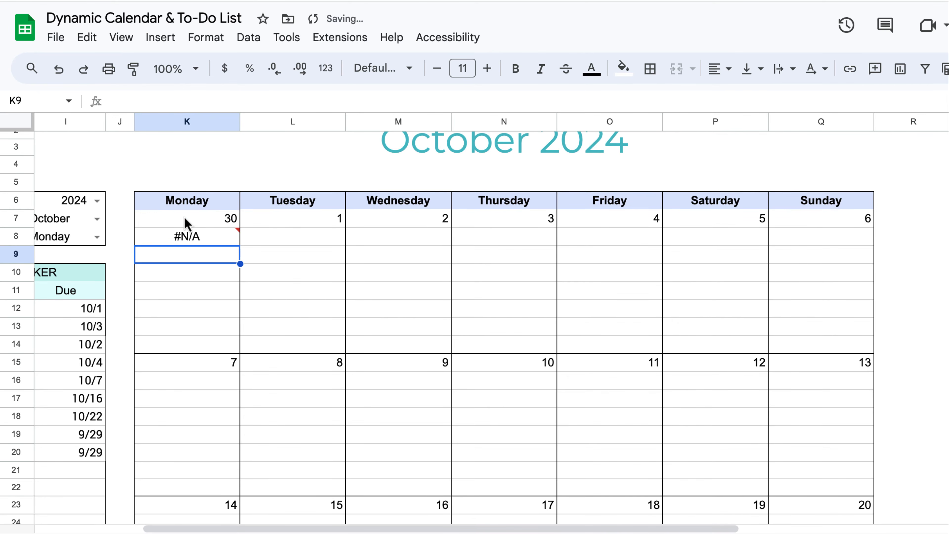
Examine the error explanation and the FILTER formula in K8.
{"action": "left_click", "coordinate": [190, 240]}
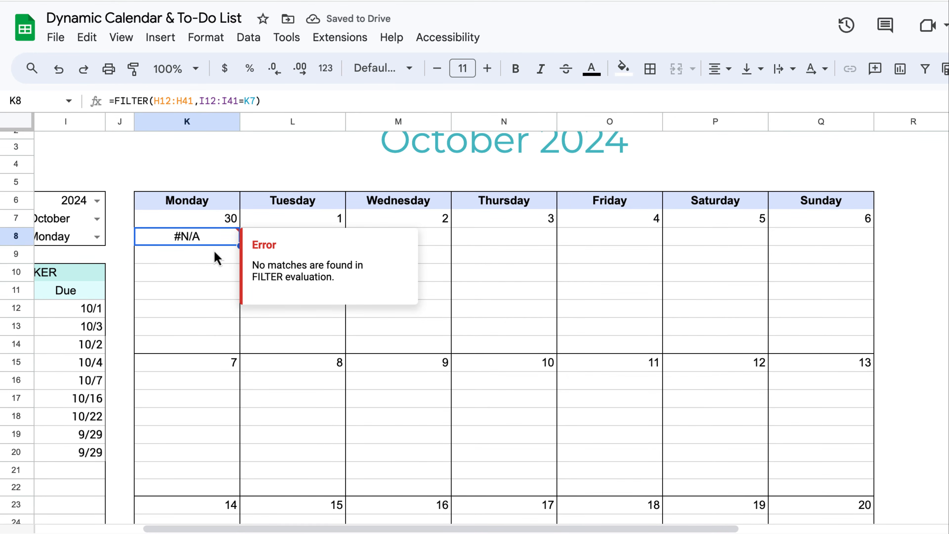
{"action": "left_click_drag", "start_coordinate": [252, 265], "coordinate": [351, 288]}
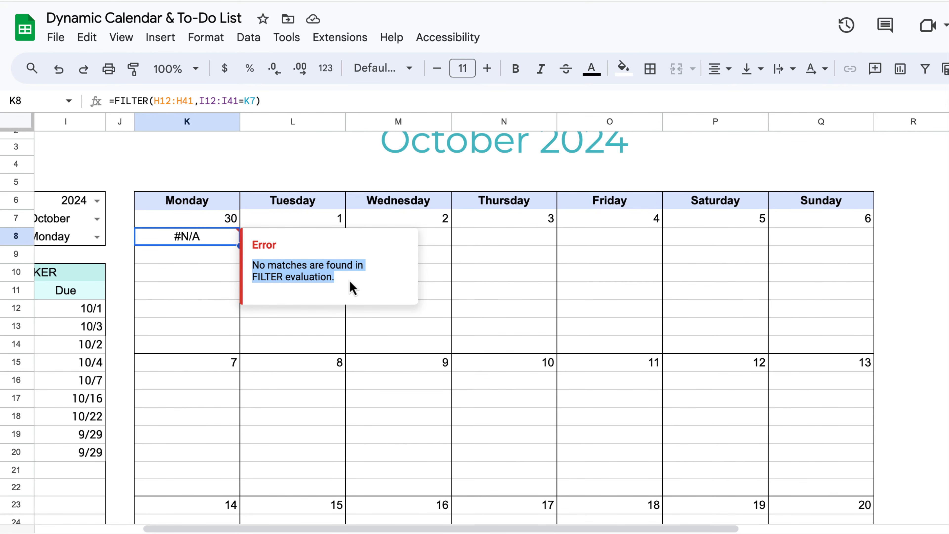
{"action": "left_click", "coordinate": [175, 240]}
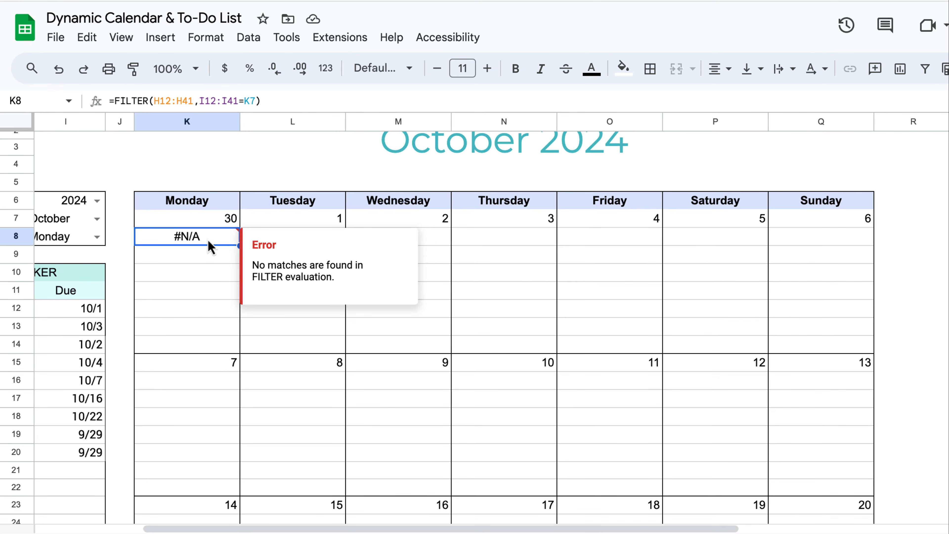
{"action": "left_click_drag", "start_coordinate": [262, 101], "coordinate": [108, 101]}
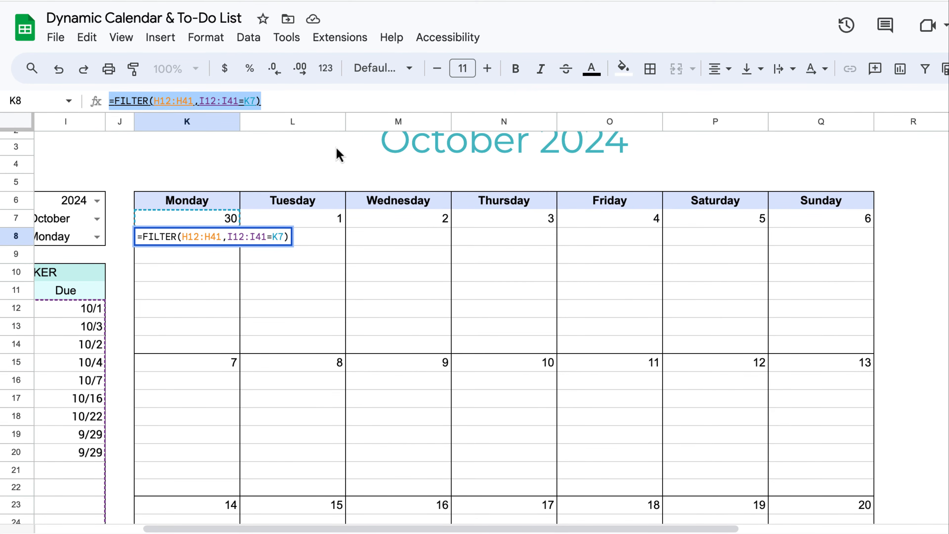
{"action": "left_click", "coordinate": [300, 161]}
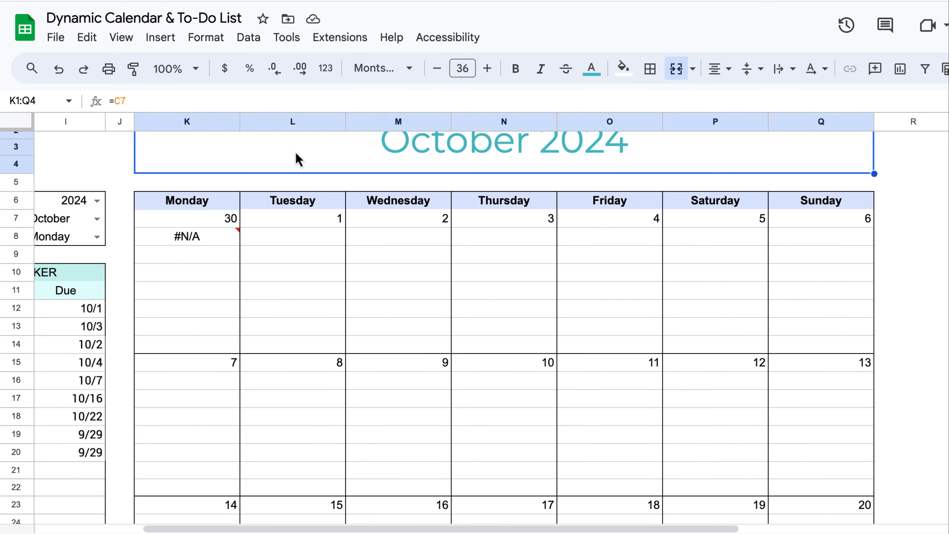
Wrap the FILTER formula in K8 in IFERROR, with an empty string ("") as the value if error.
{"action": "left_click", "coordinate": [193, 233]}
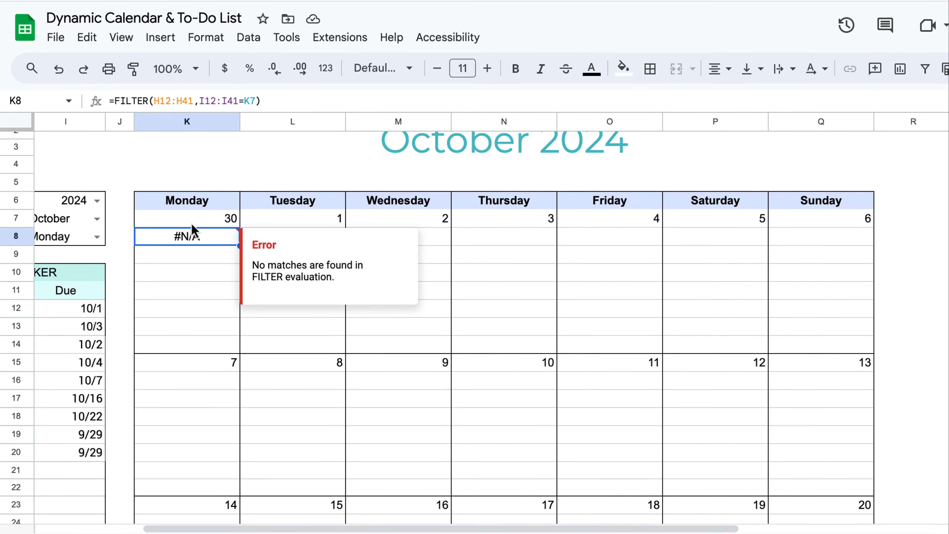
{"action": "left_click", "coordinate": [113, 101]}
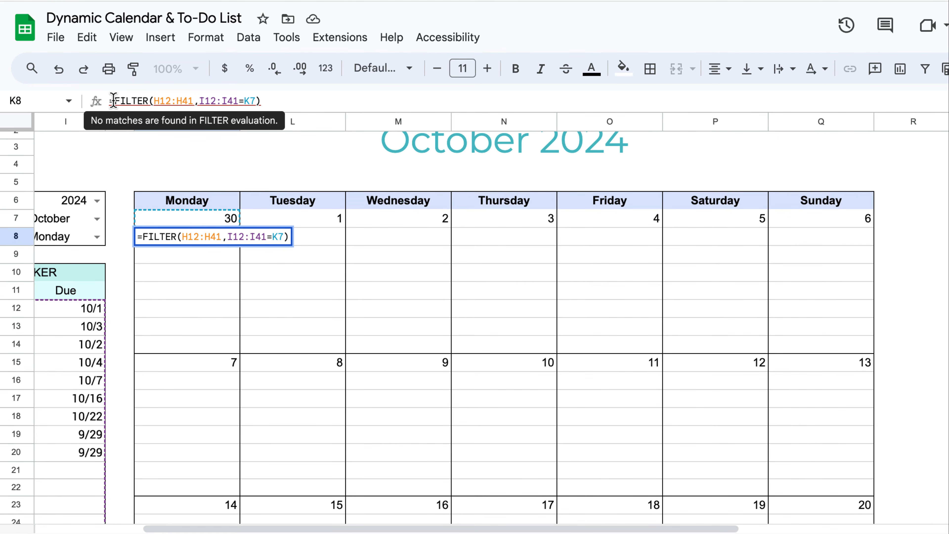
{"action": "type", "text": "IFERR"}
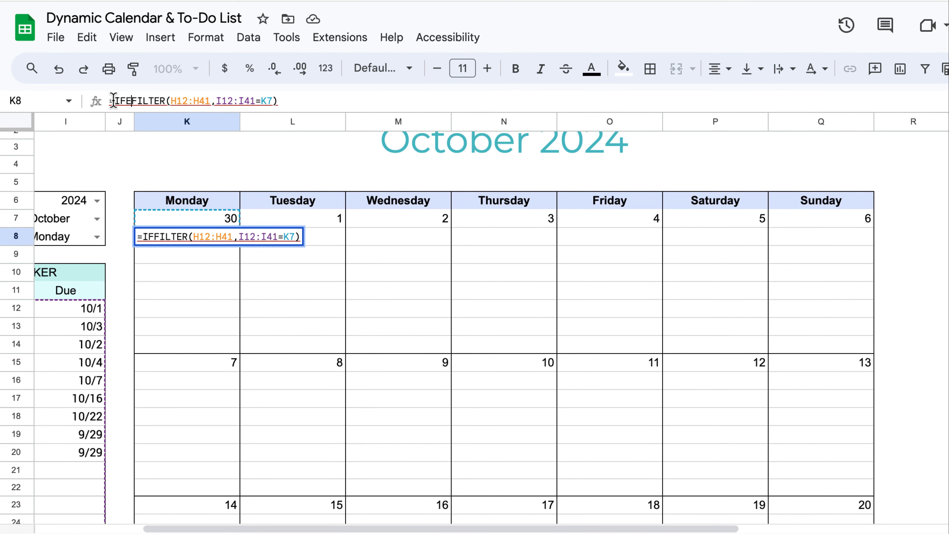
{"action": "type", "text": "OR"}
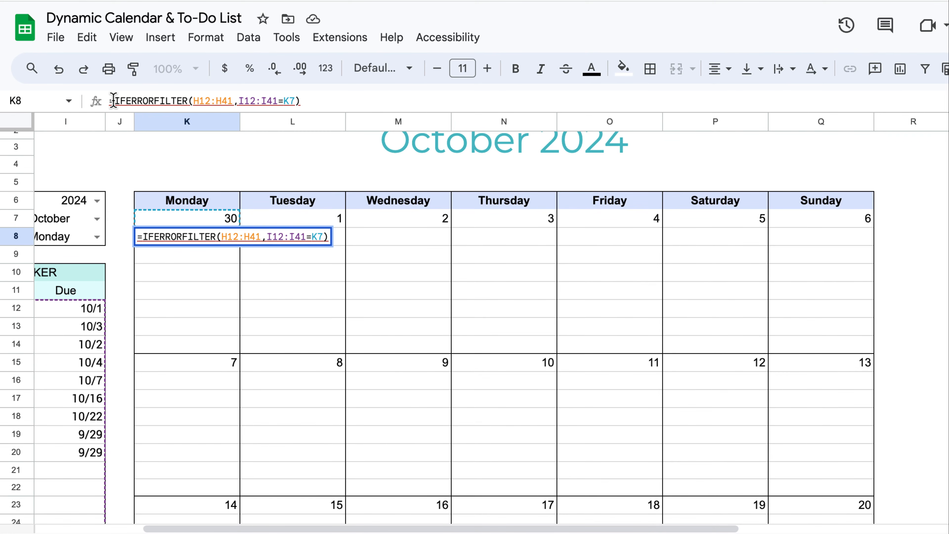
{"action": "type", "text": "("}
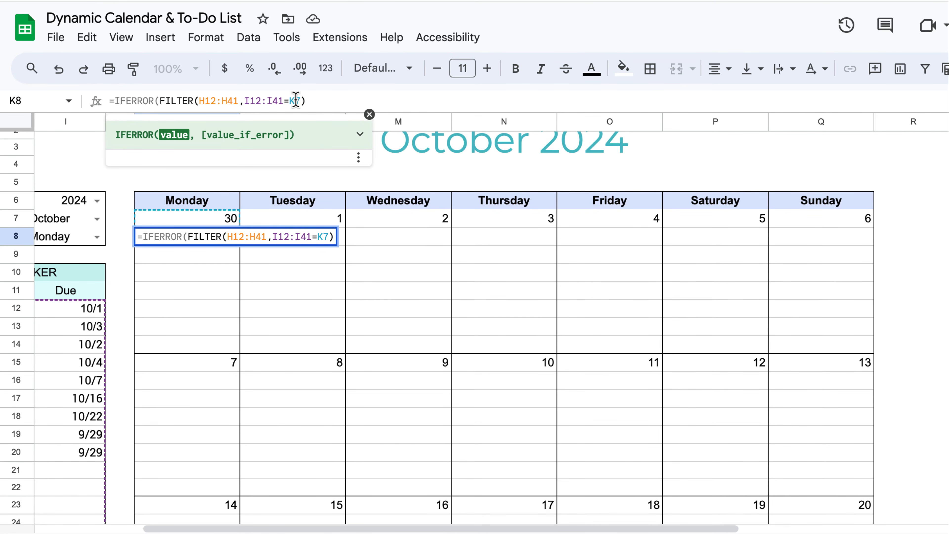
{"action": "left_click", "coordinate": [306, 101]}
{"action": "type", "text": ","}
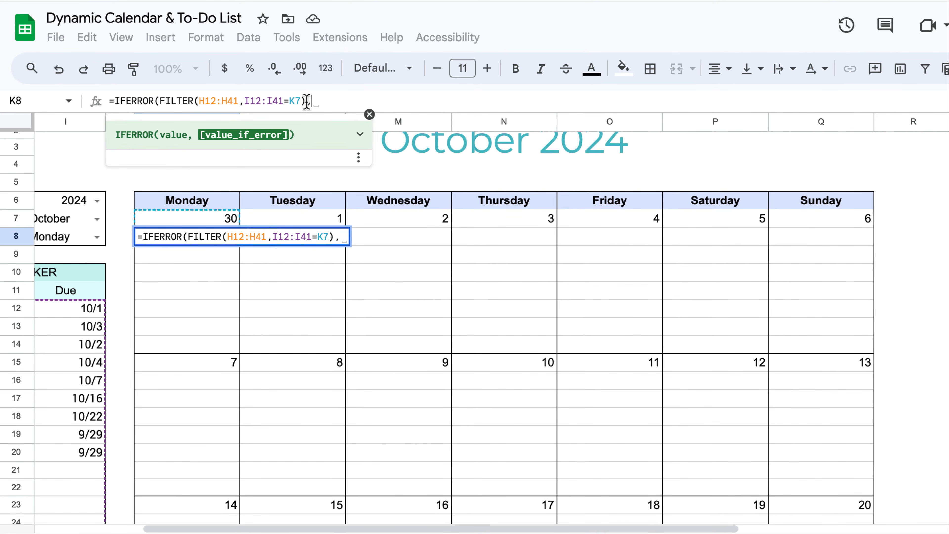
{"action": "type", "text": "\"\")"}
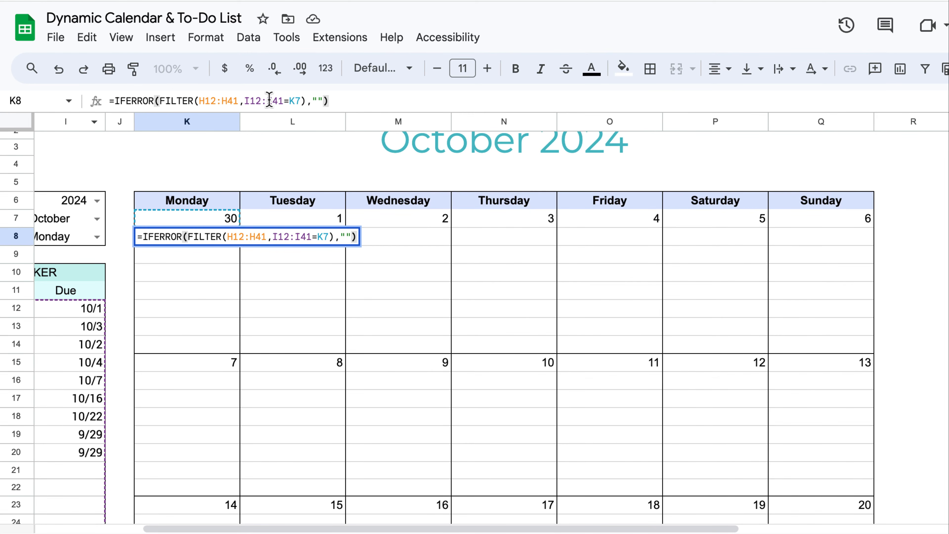
{"action": "key", "text": "Return"}
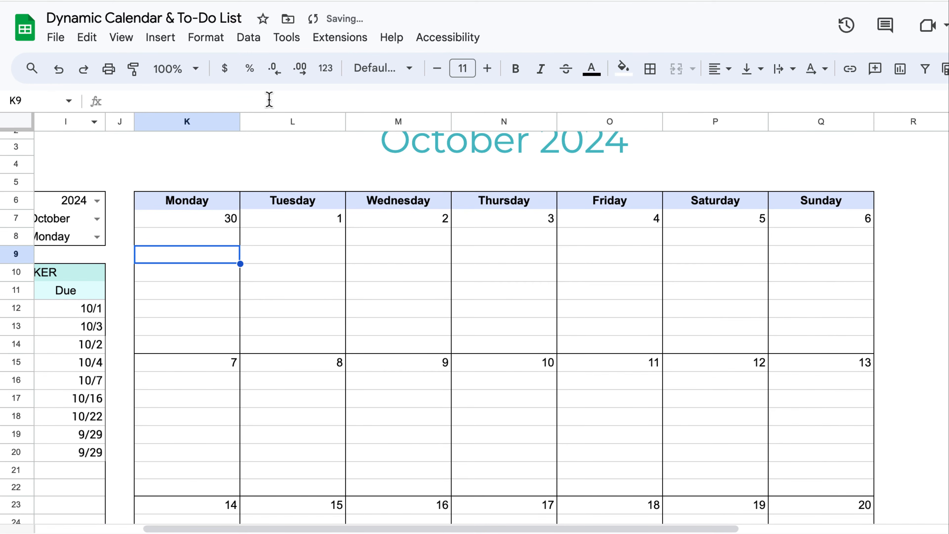
Fill the K8 formula across the first calendar week to Q8 and check the references in L8 against K8.
{"action": "left_click", "coordinate": [210, 239]}
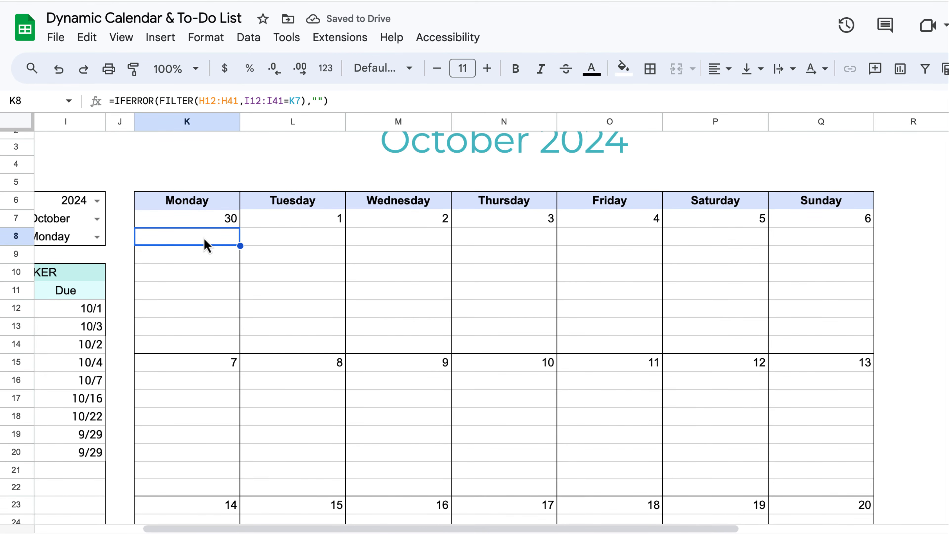
{"action": "left_click_drag", "start_coordinate": [240, 246], "coordinate": [798, 247]}
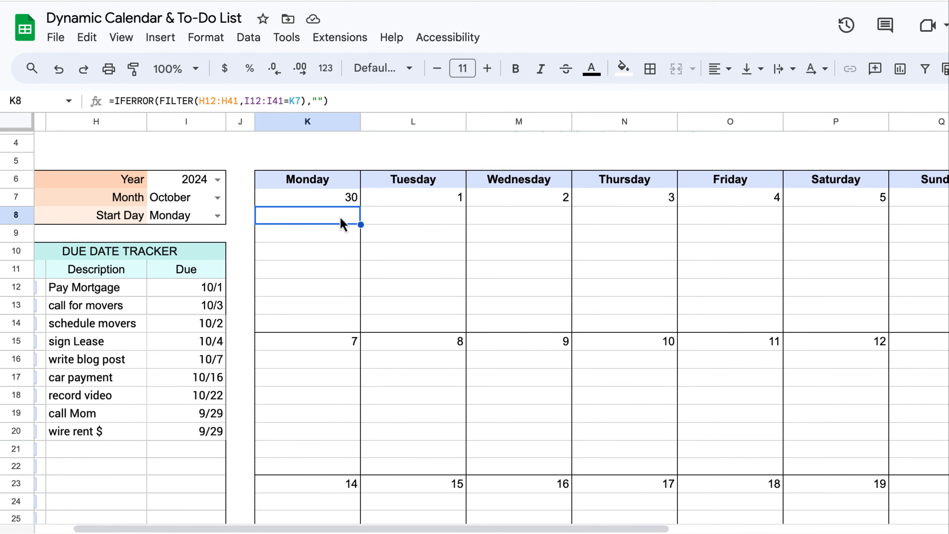
{"action": "key", "text": "Right"}
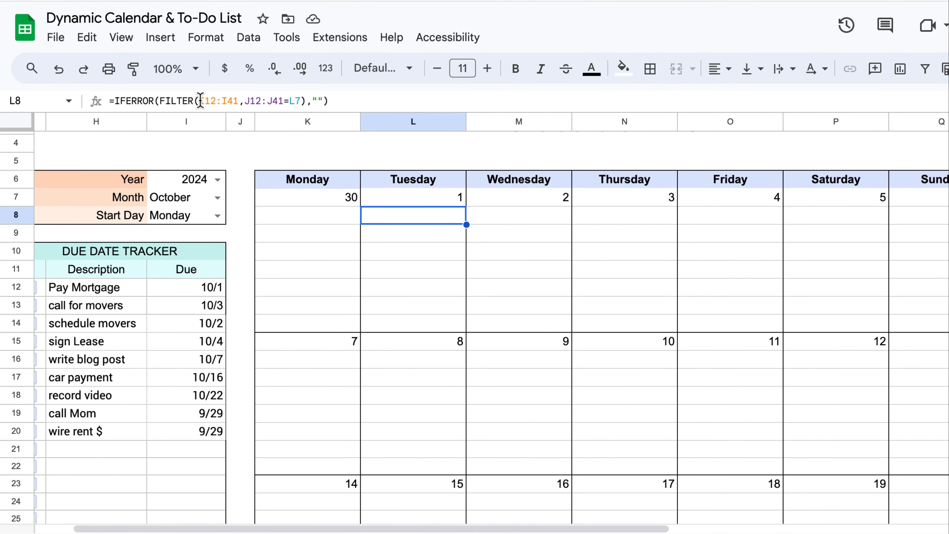
{"action": "left_click_drag", "start_coordinate": [200, 101], "coordinate": [277, 100]}
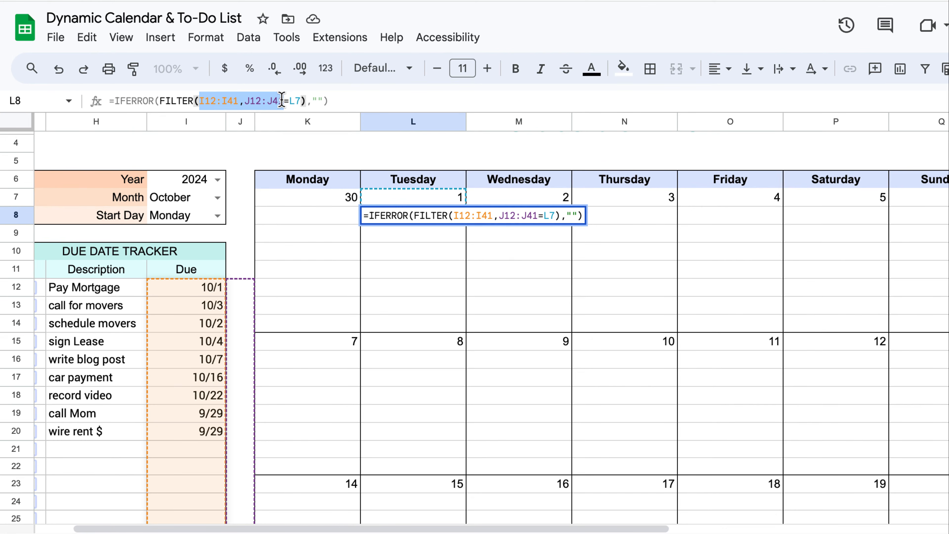
{"action": "left_click", "coordinate": [290, 218]}
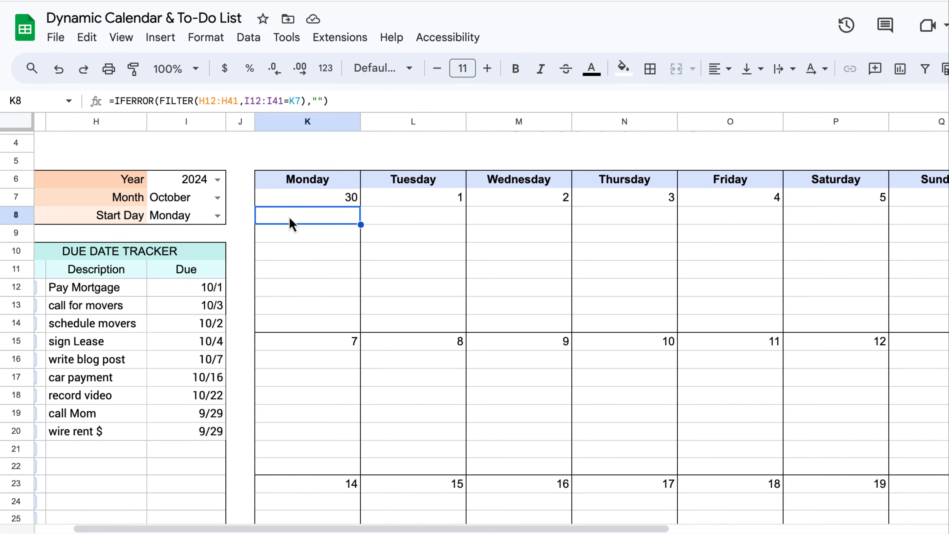
Examine the Description range H12:H41 and the due dates in the Due Date Tracker that the formula refers to.
{"action": "scroll", "coordinate": [99, 330], "scroll_direction": "left", "scroll_amount": 2}
{"action": "scroll", "coordinate": [99, 331], "scroll_direction": "down", "scroll_amount": 1}
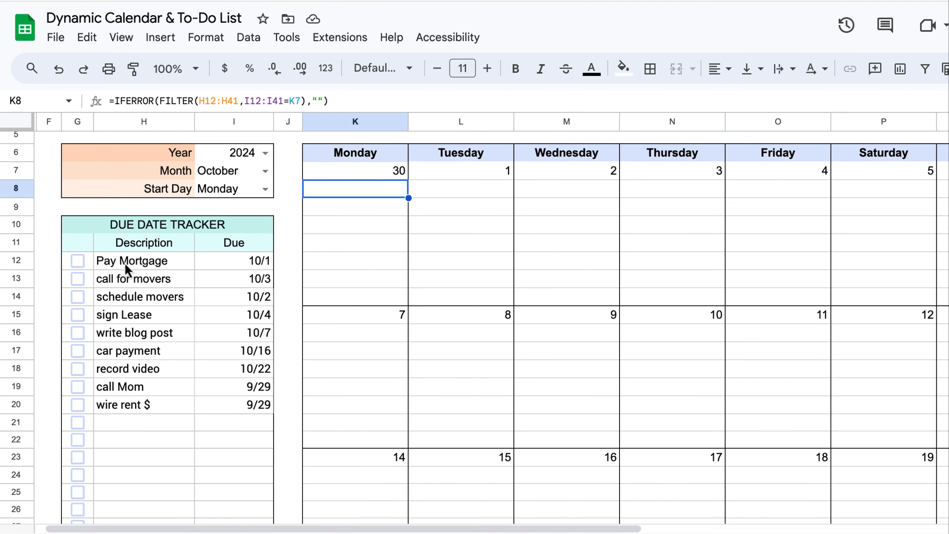
{"action": "left_click_drag", "start_coordinate": [125, 262], "coordinate": [133, 502]}
{"action": "scroll", "coordinate": [125, 398], "scroll_direction": "down", "scroll_amount": 2}
{"action": "scroll", "coordinate": [254, 356], "scroll_direction": "up", "scroll_amount": 5}
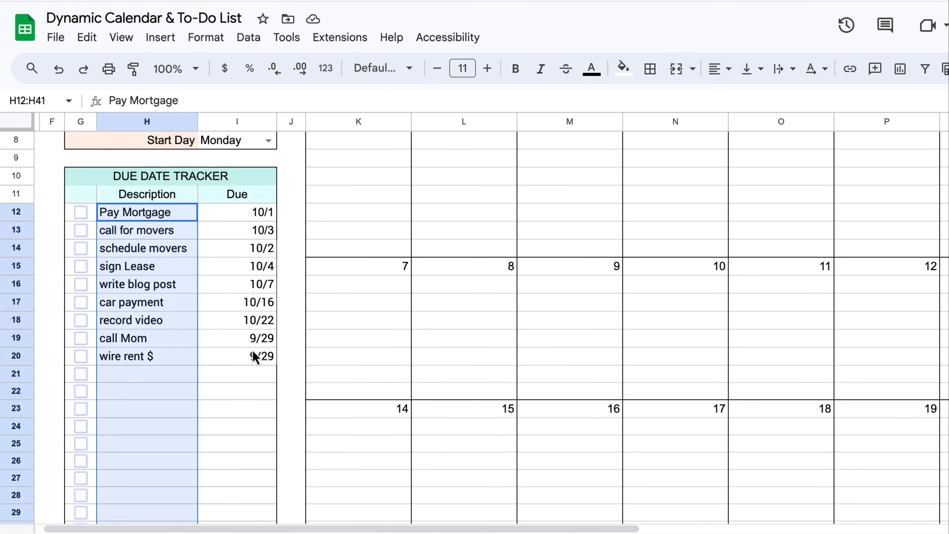
{"action": "left_click_drag", "start_coordinate": [244, 236], "coordinate": [241, 388]}
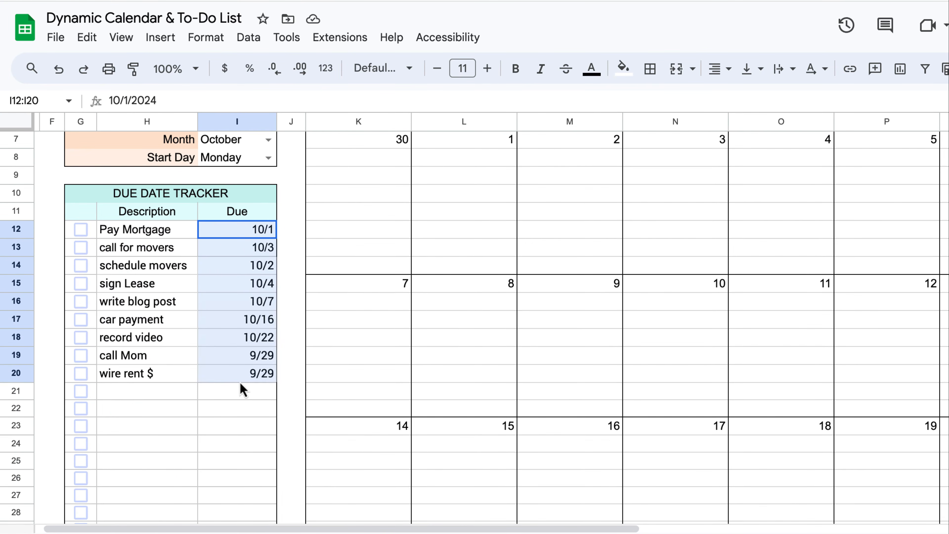
{"action": "left_click", "coordinate": [290, 289]}
{"action": "scroll", "coordinate": [294, 286], "scroll_direction": "up", "scroll_amount": 3}
Make the FILTER range in the K8 formula absolute as $H$12:$H$41.
{"action": "left_click", "coordinate": [355, 263]}
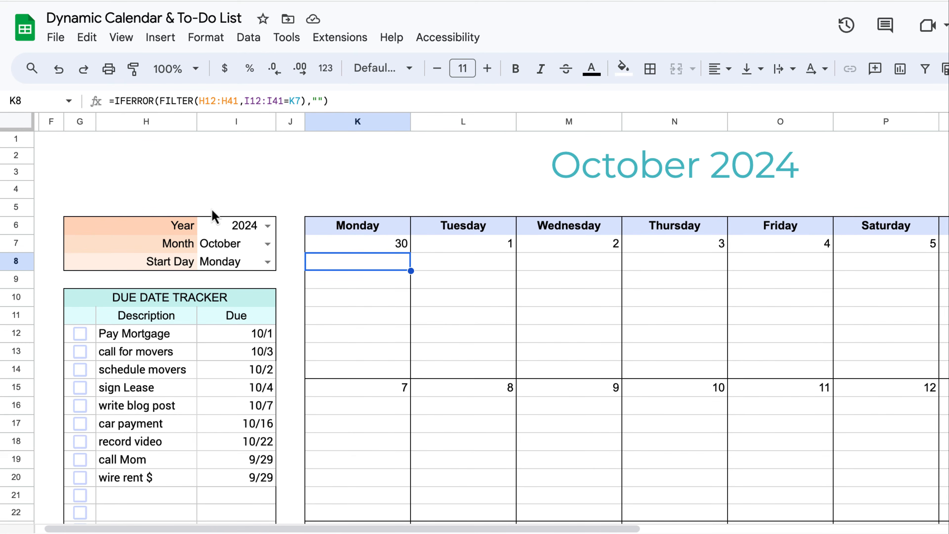
{"action": "left_click", "coordinate": [198, 101]}
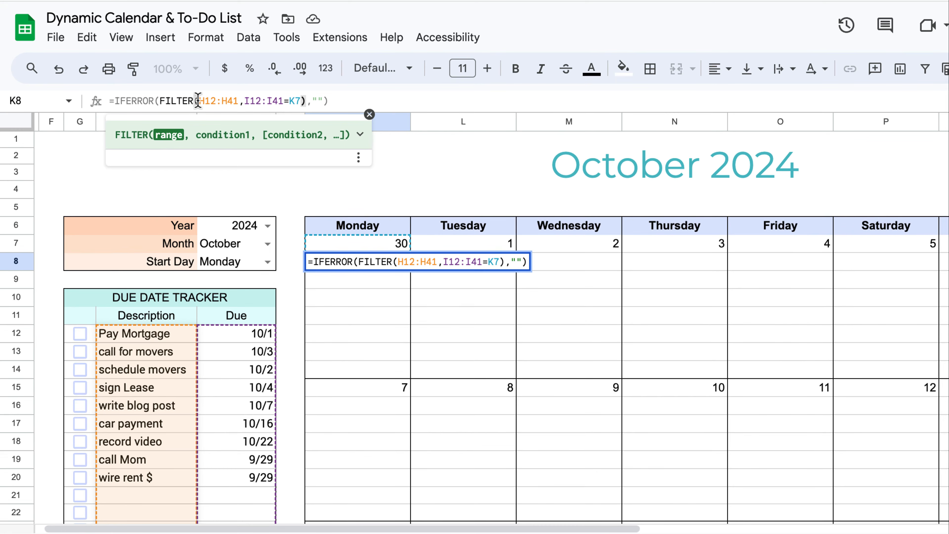
{"action": "type", "text": "$"}
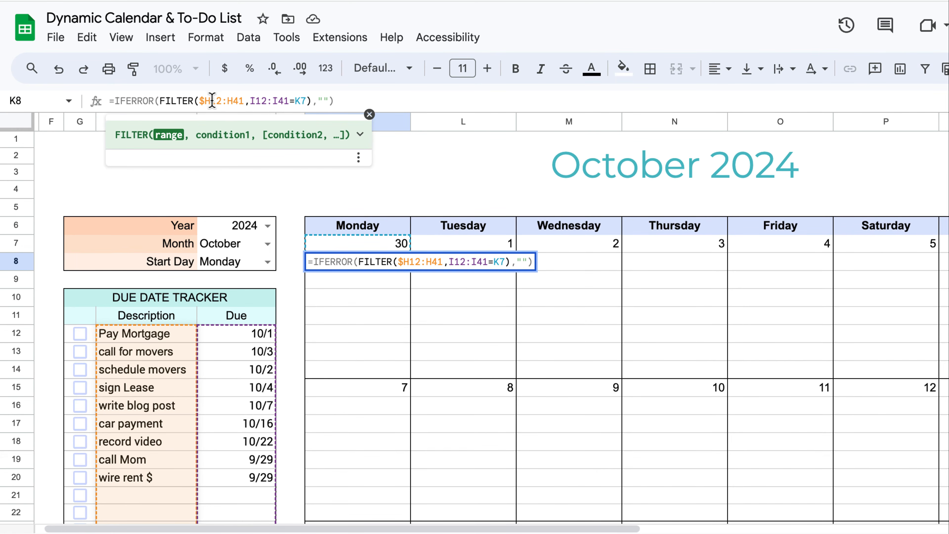
{"action": "left_click", "coordinate": [211, 100]}
{"action": "type", "text": "$H"}
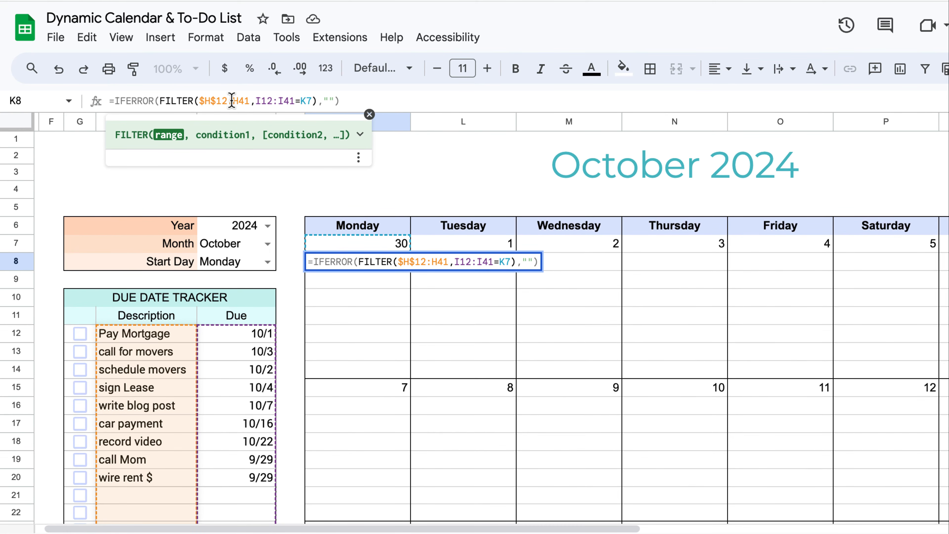
{"action": "type", "text": "$12:"}
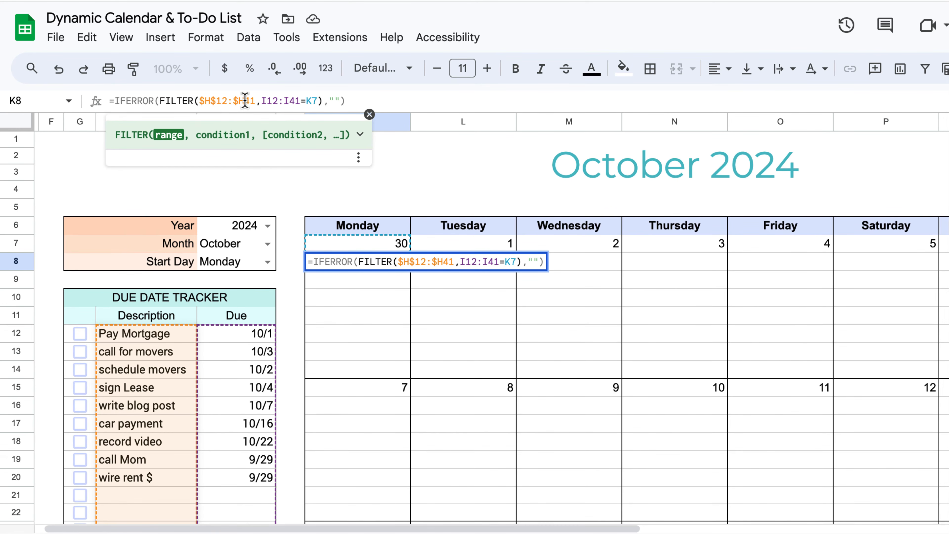
{"action": "type", "text": "$"}
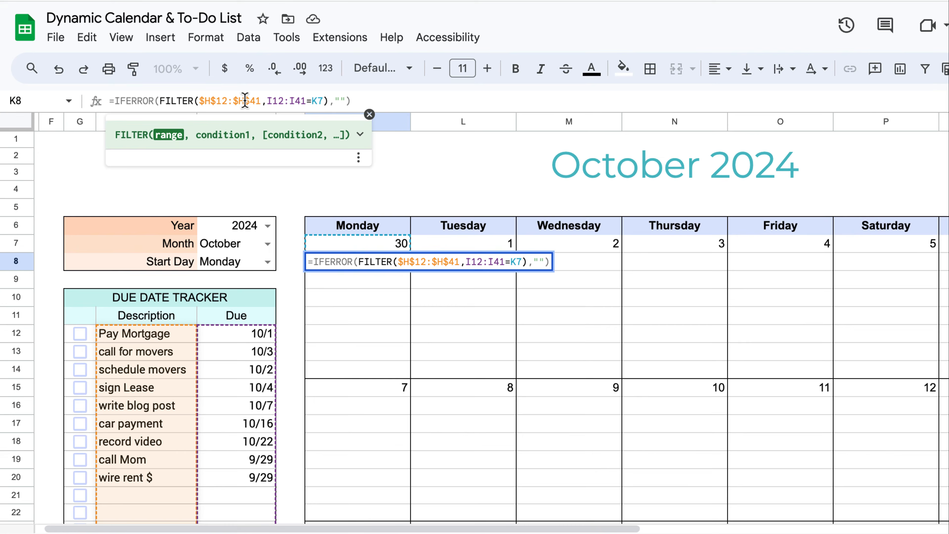
Make the condition range in the K8 FILTER formula absolute as $I$12:$I$41 and commit the formula.
{"action": "left_click", "coordinate": [270, 101]}
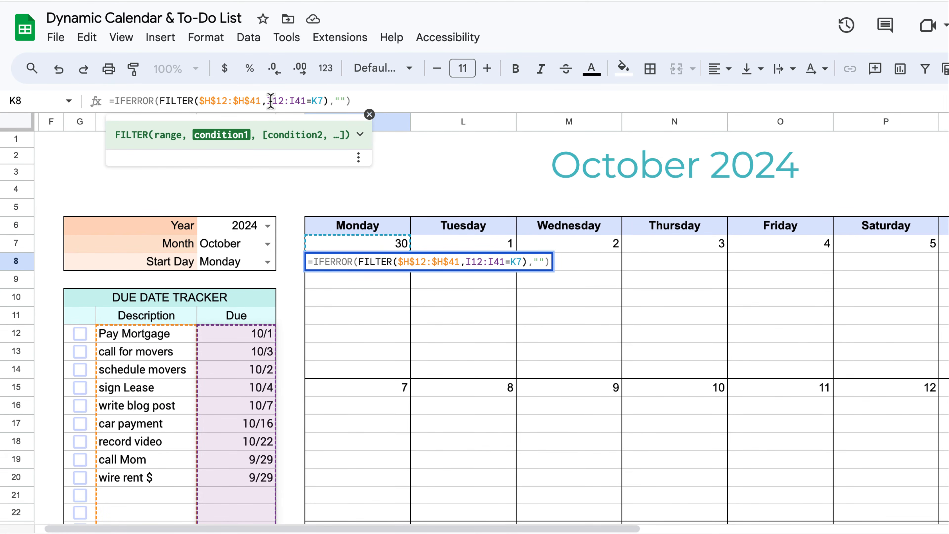
{"action": "type", "text": "4"}
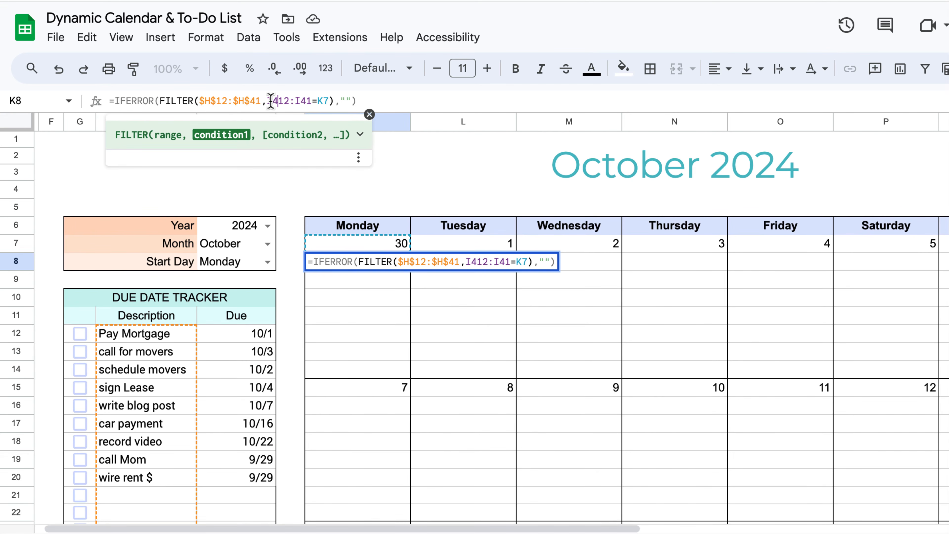
{"action": "key", "text": "BackSpace"}
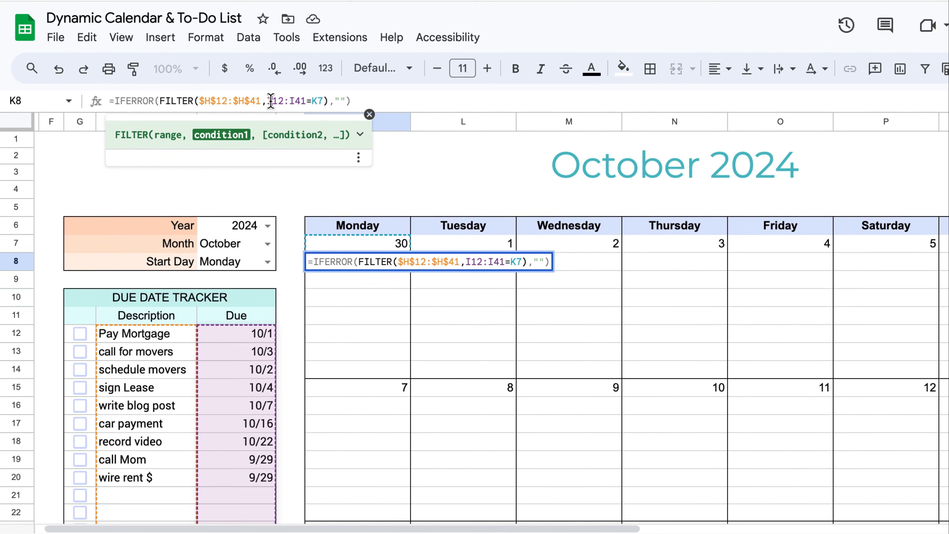
{"action": "key", "text": "F4"}
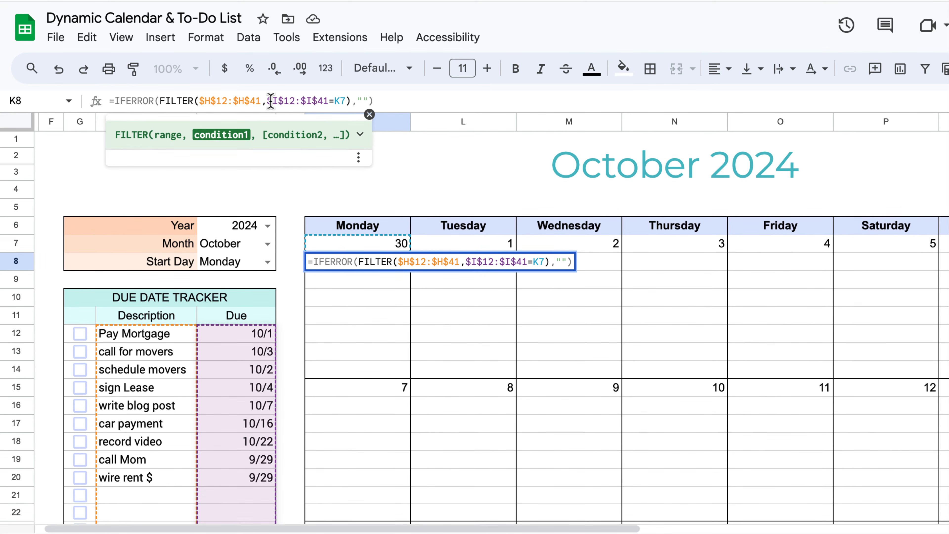
{"action": "left_click", "coordinate": [370, 301]}
Fill the corrected K8 formula across the first calendar week to Q8.
{"action": "left_click", "coordinate": [374, 266]}
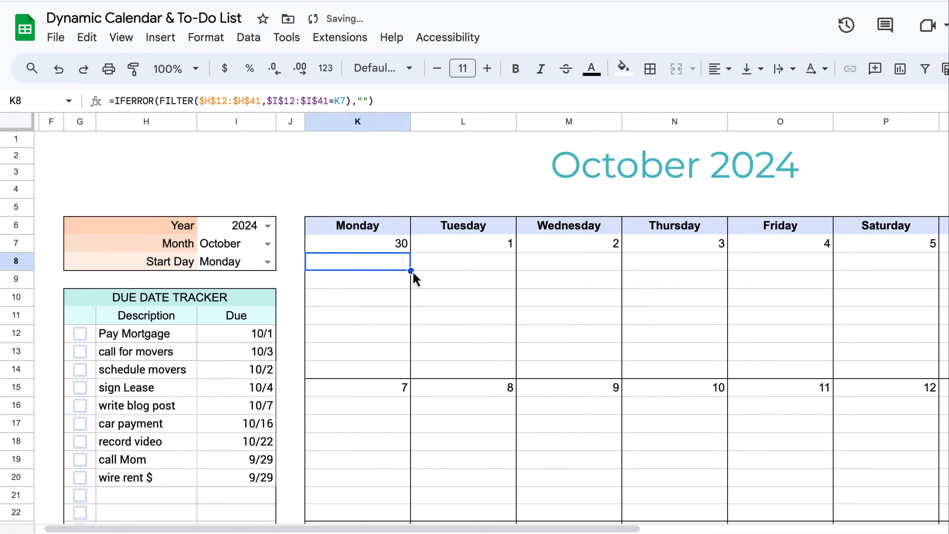
{"action": "left_click_drag", "start_coordinate": [411, 271], "coordinate": [948, 279]}
{"action": "scroll", "coordinate": [857, 323], "scroll_direction": "right", "scroll_amount": 5}
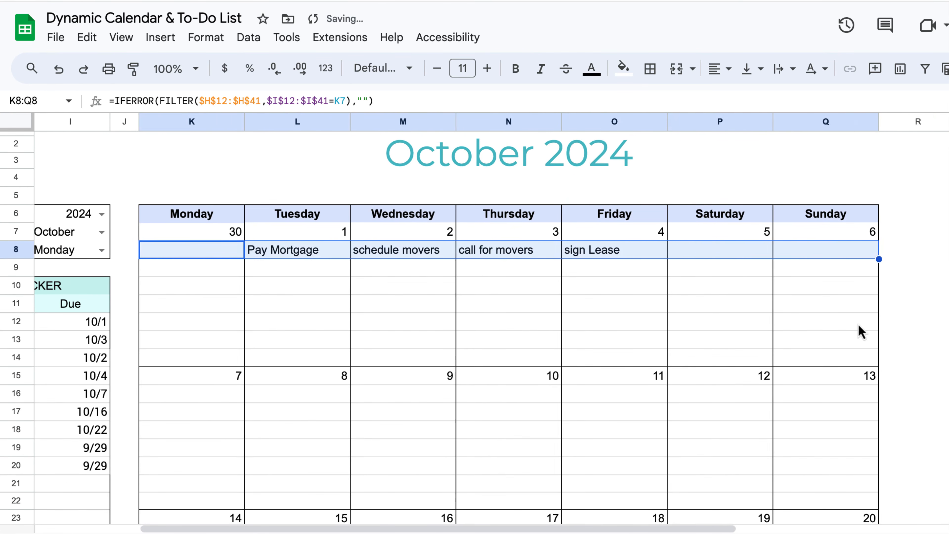
{"action": "left_click", "coordinate": [900, 310]}
Compare the tasks in the first calendar week with the descriptions and due dates in the Due Date Tracker.
{"action": "scroll", "coordinate": [852, 350], "scroll_direction": "left", "scroll_amount": 2}
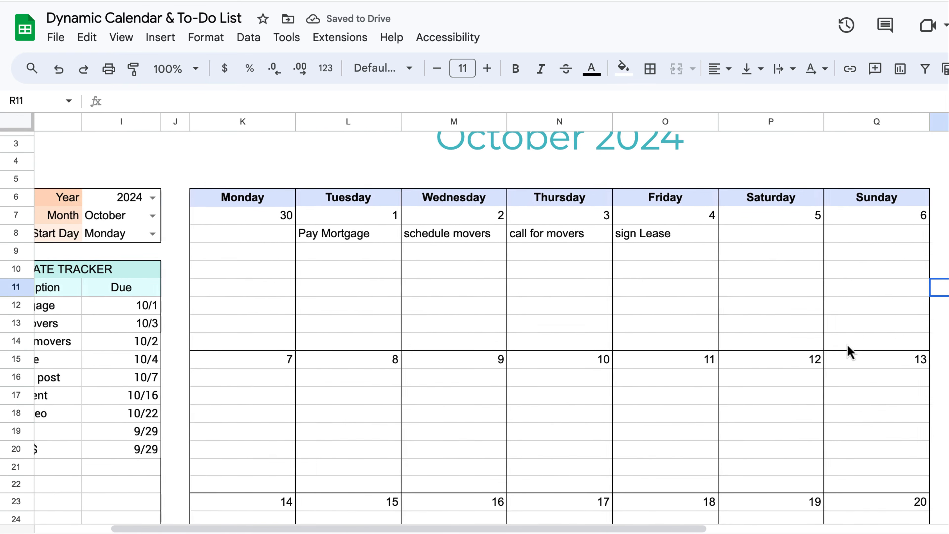
{"action": "scroll", "coordinate": [850, 351], "scroll_direction": "left", "scroll_amount": 2}
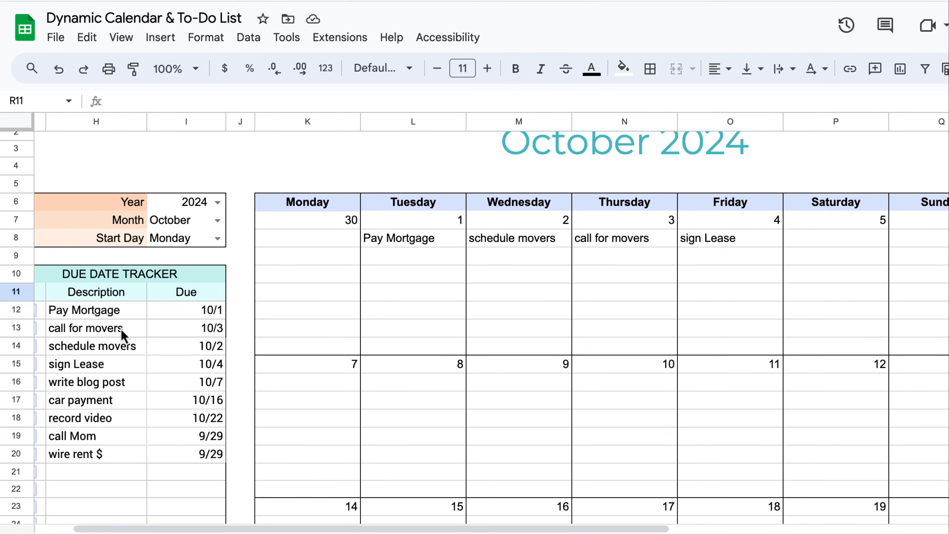
{"action": "scroll", "coordinate": [143, 349], "scroll_direction": "left", "scroll_amount": 1}
{"action": "scroll", "coordinate": [143, 349], "scroll_direction": "down", "scroll_amount": 1}
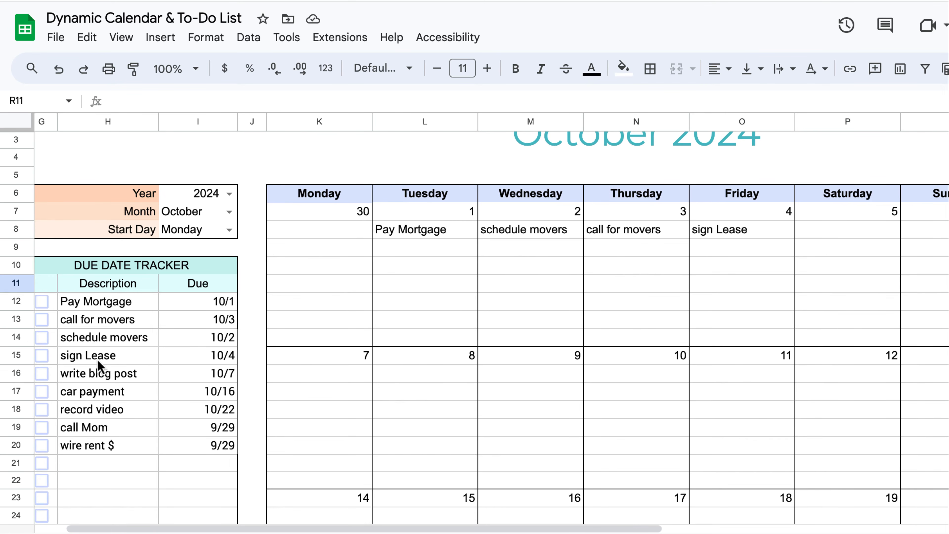
{"action": "scroll", "coordinate": [415, 332], "scroll_direction": "right", "scroll_amount": 3}
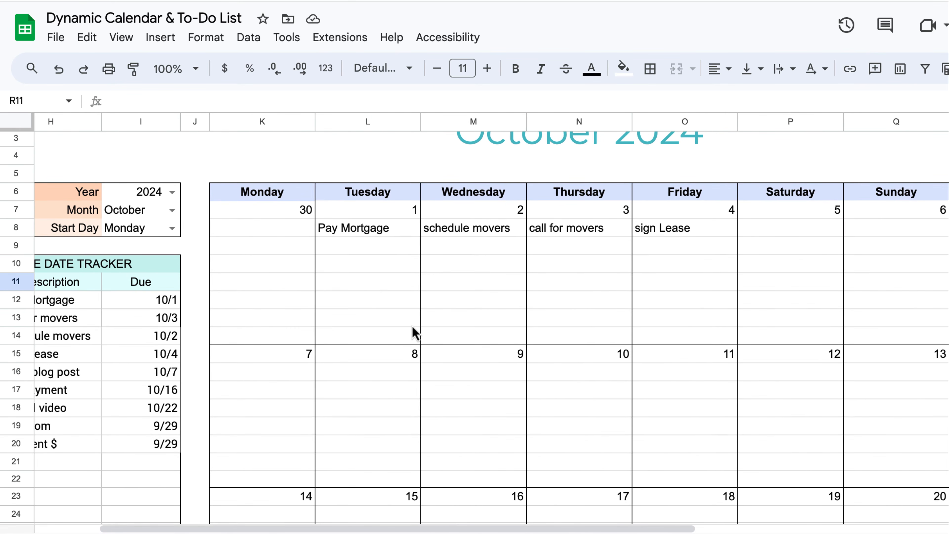
{"action": "scroll", "coordinate": [387, 310], "scroll_direction": "right", "scroll_amount": 2}
{"action": "scroll", "coordinate": [386, 309], "scroll_direction": "up", "scroll_amount": 1}
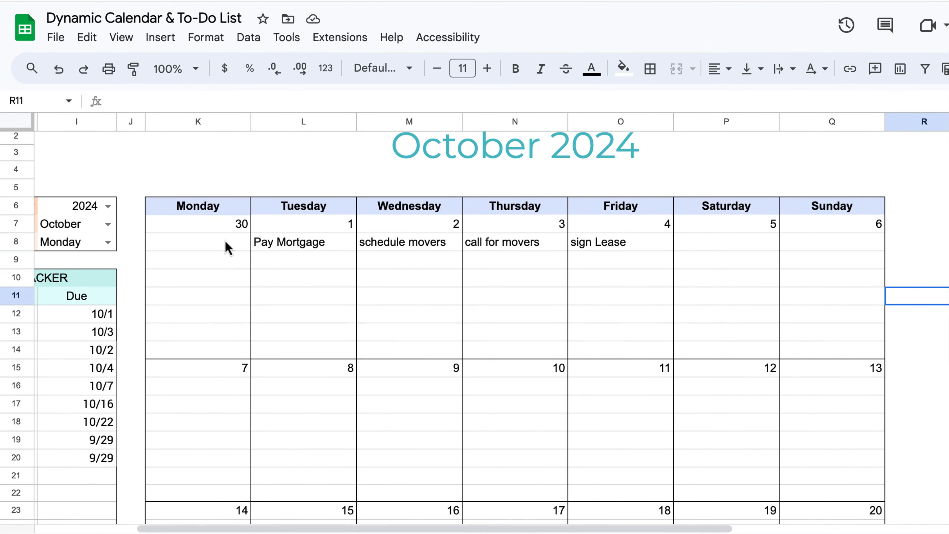
Copy the first week's formulas in K8:Q8 into the second calendar week, starting at K16.
{"action": "left_click_drag", "start_coordinate": [226, 245], "coordinate": [806, 251]}
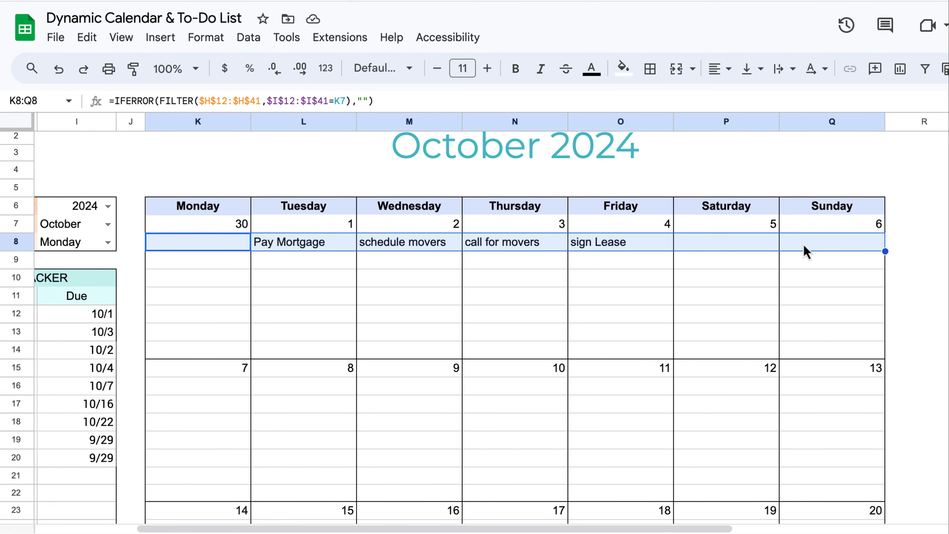
{"action": "key", "text": "ctrl+c"}
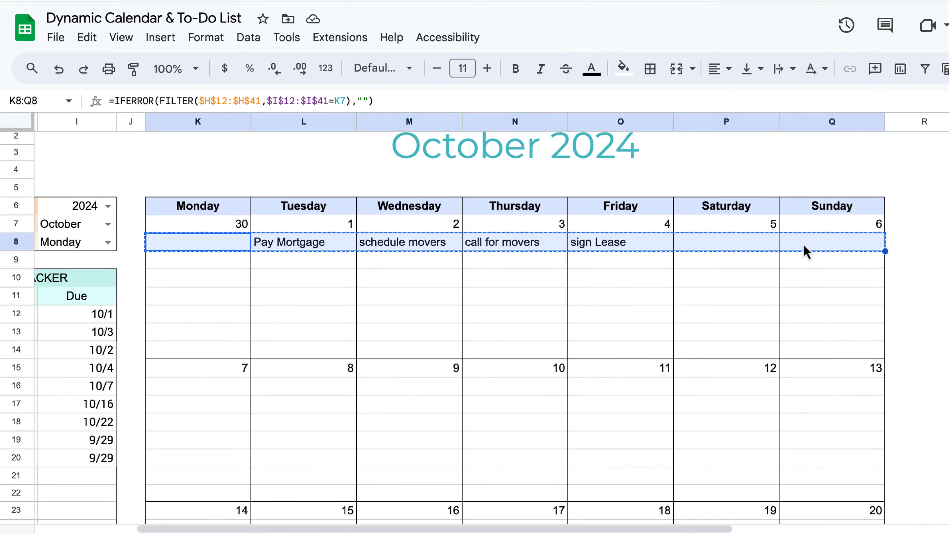
{"action": "left_click", "coordinate": [201, 388]}
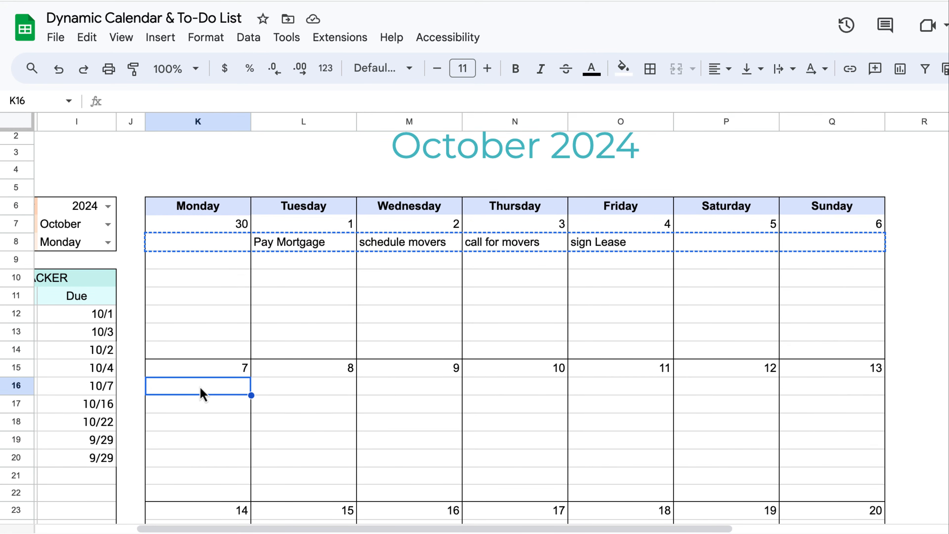
{"action": "key", "text": "ctrl+v"}
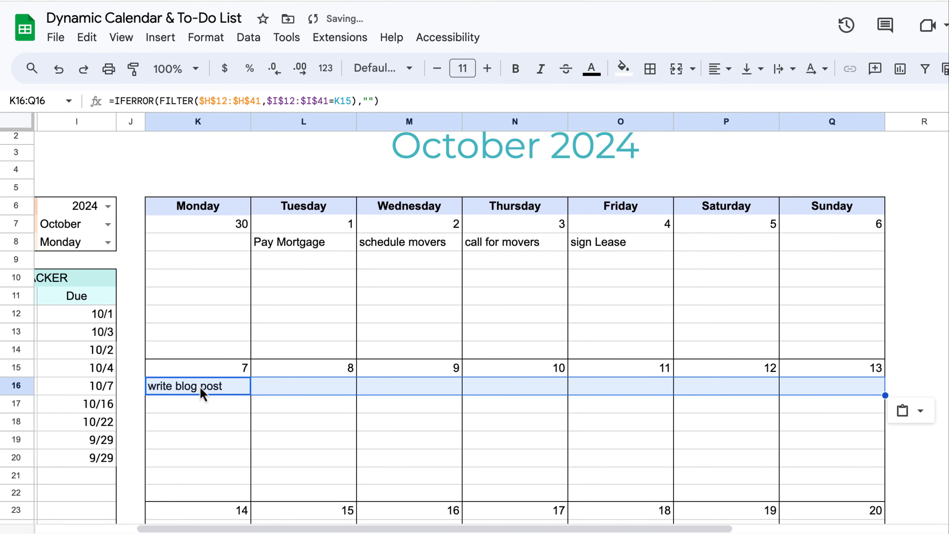
Paste the copied week formulas into the remaining calendar weeks, starting at K24, K32 and K40.
{"action": "scroll", "coordinate": [205, 426], "scroll_direction": "down", "scroll_amount": 3}
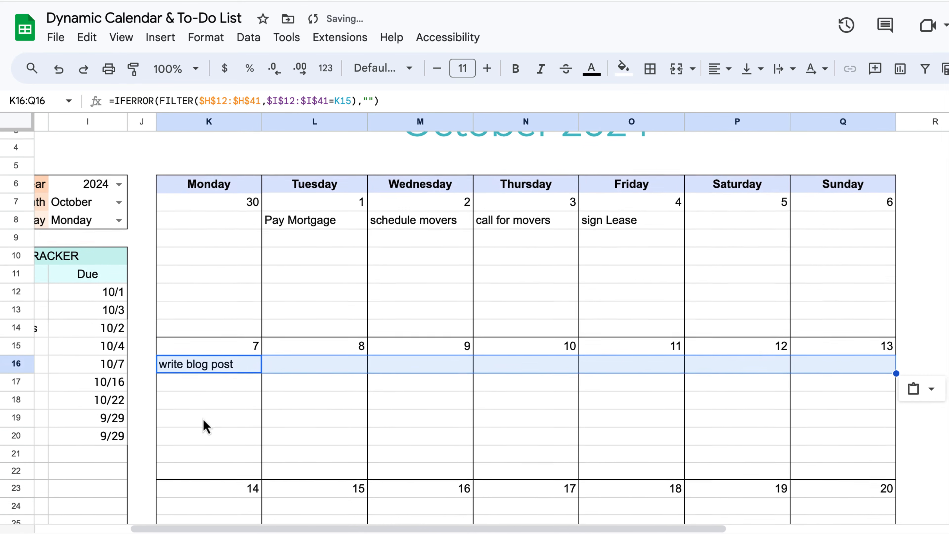
{"action": "left_click", "coordinate": [202, 437]}
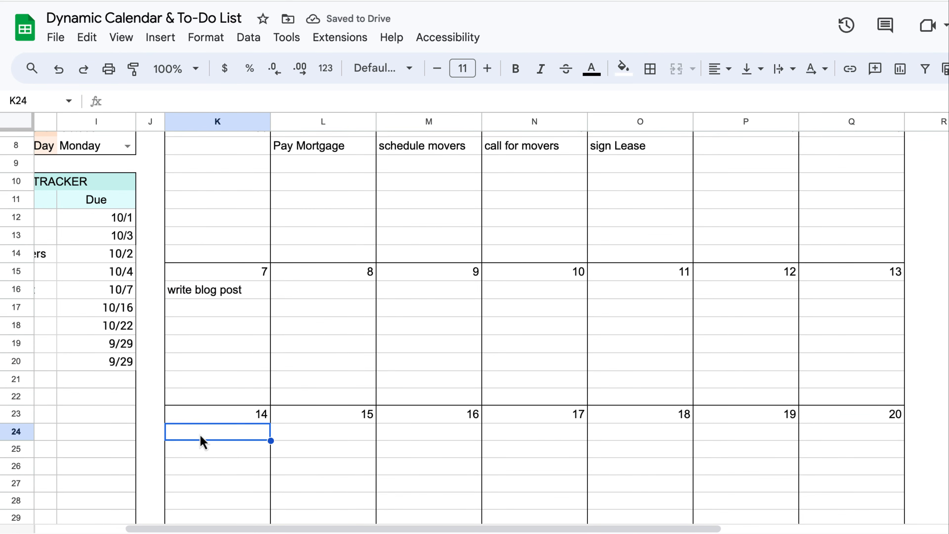
{"action": "key", "text": "ctrl+v"}
{"action": "scroll", "coordinate": [201, 441], "scroll_direction": "down", "scroll_amount": 4}
{"action": "left_click", "coordinate": [200, 442]}
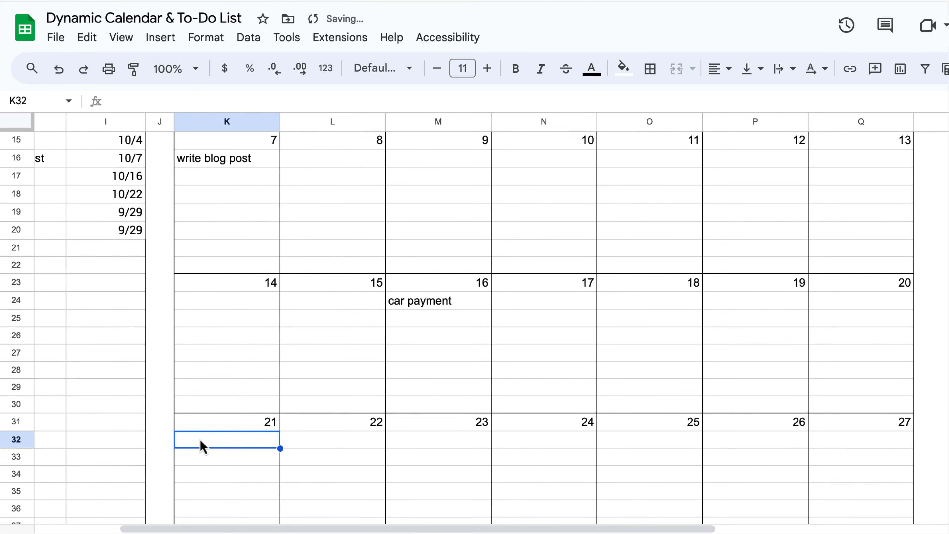
{"action": "key", "text": "ctrl+v"}
{"action": "scroll", "coordinate": [201, 443], "scroll_direction": "down", "scroll_amount": 5}
{"action": "left_click", "coordinate": [204, 424]}
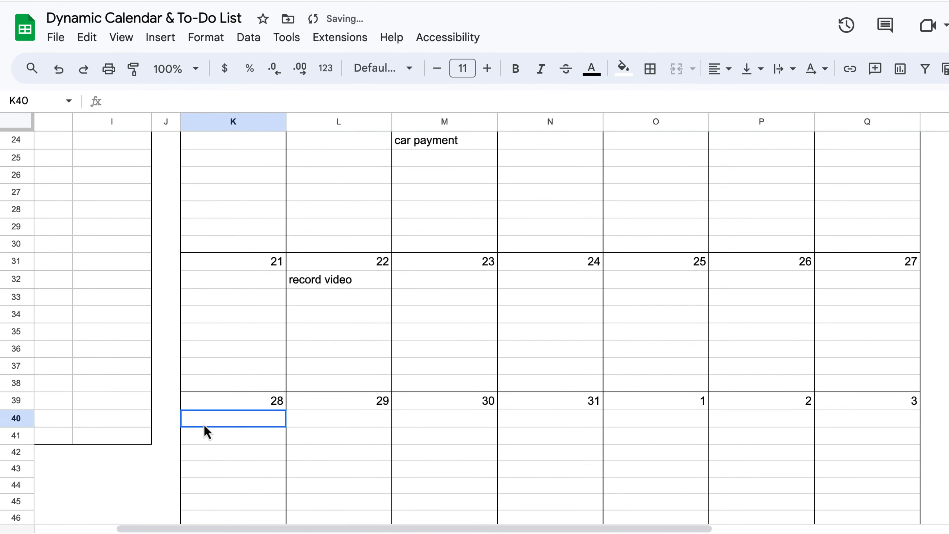
{"action": "key", "text": "ctrl+v"}
Check the tasks across all calendar weeks against their due dates in the Due Date Tracker.
{"action": "scroll", "coordinate": [203, 424], "scroll_direction": "down", "scroll_amount": 5}
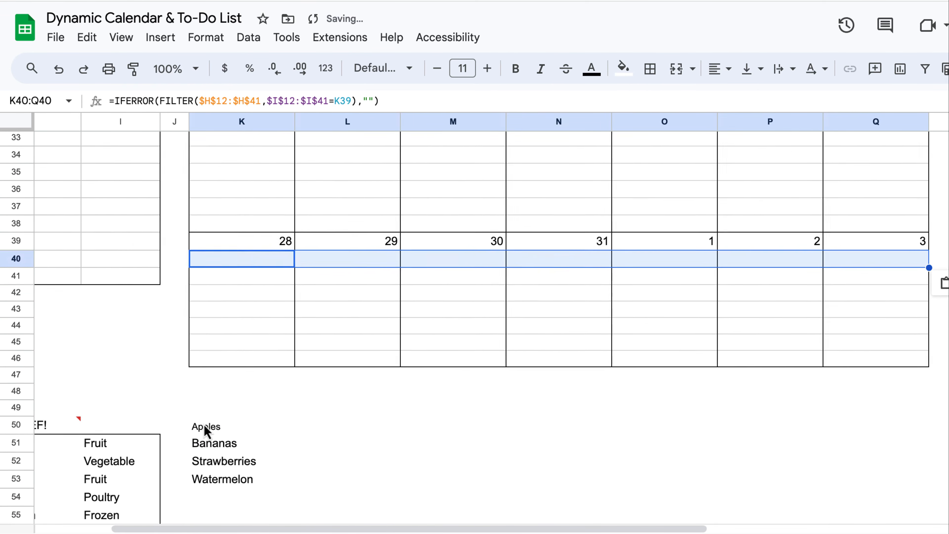
{"action": "scroll", "coordinate": [205, 431], "scroll_direction": "up", "scroll_amount": 12}
{"action": "scroll", "coordinate": [205, 431], "scroll_direction": "left", "scroll_amount": 3}
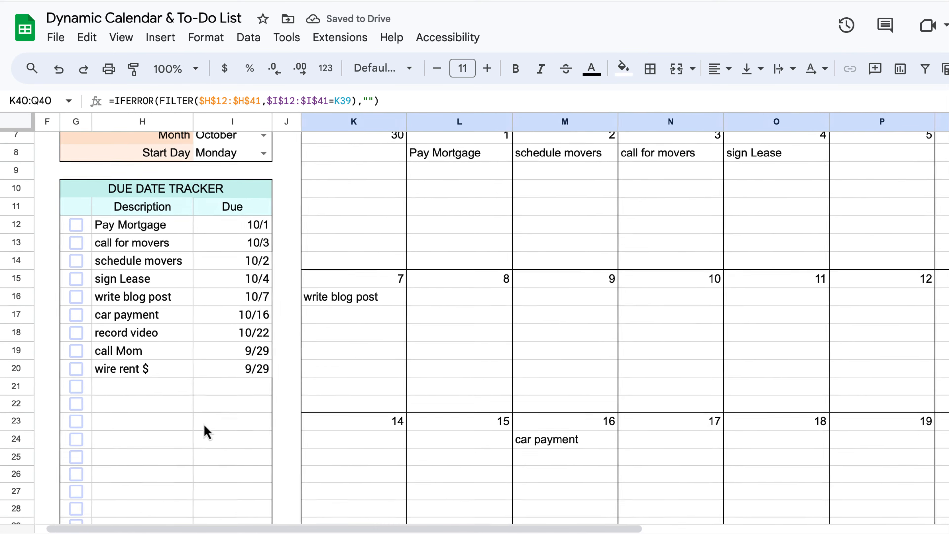
{"action": "scroll", "coordinate": [204, 424], "scroll_direction": "down", "scroll_amount": 2}
{"action": "scroll", "coordinate": [203, 423], "scroll_direction": "right", "scroll_amount": 1}
{"action": "scroll", "coordinate": [204, 424], "scroll_direction": "up", "scroll_amount": 1}
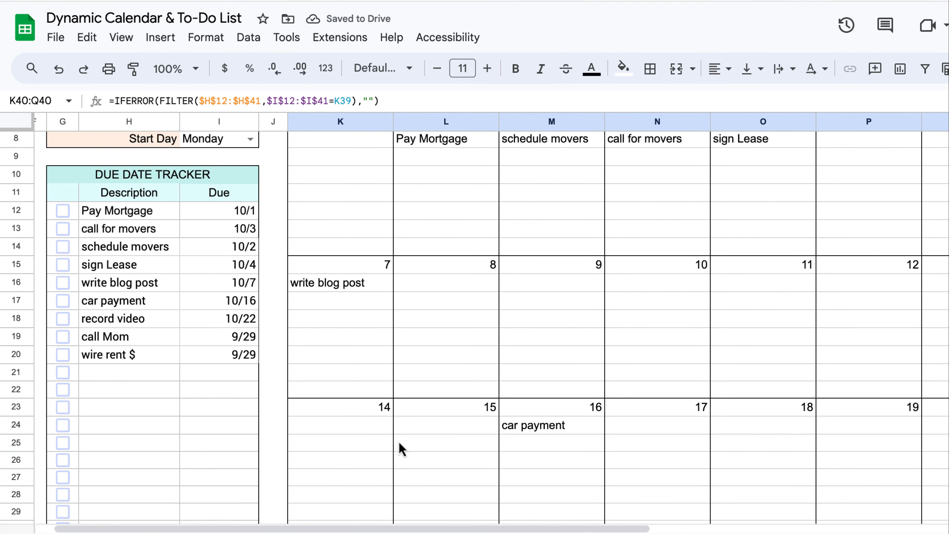
{"action": "scroll", "coordinate": [398, 442], "scroll_direction": "down", "scroll_amount": 3}
{"action": "scroll", "coordinate": [398, 442], "scroll_direction": "right", "scroll_amount": 2}
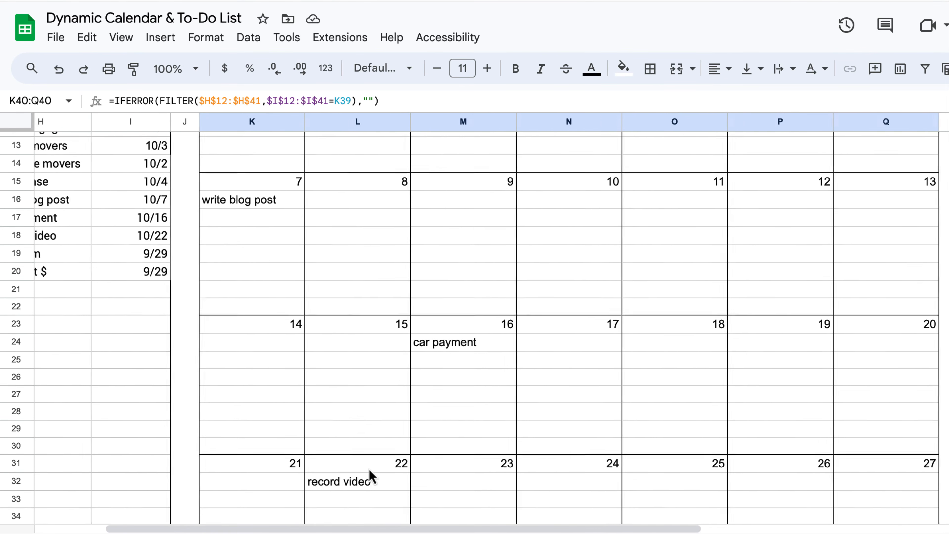
{"action": "scroll", "coordinate": [371, 476], "scroll_direction": "up", "scroll_amount": 6}
{"action": "scroll", "coordinate": [371, 477], "scroll_direction": "left", "scroll_amount": 1}
{"action": "scroll", "coordinate": [371, 477], "scroll_direction": "right", "scroll_amount": 1}
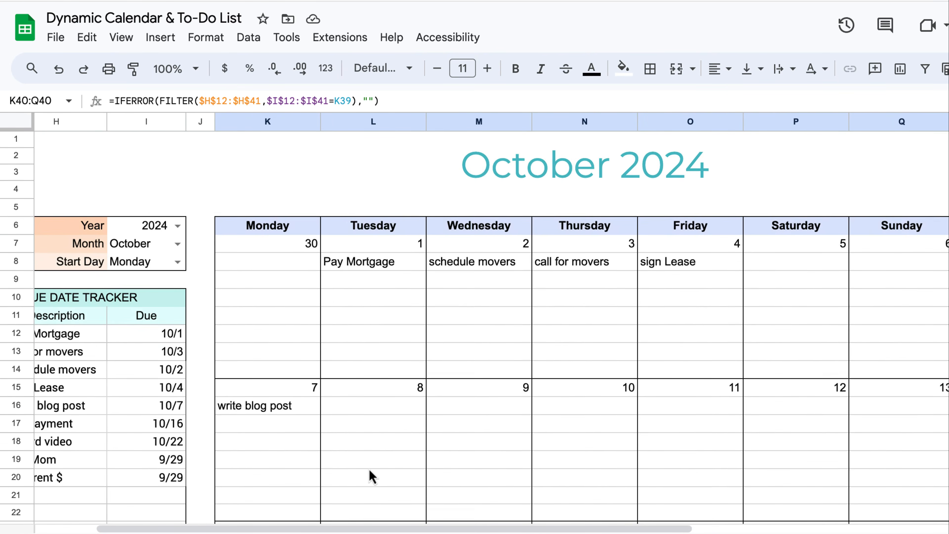
{"action": "scroll", "coordinate": [371, 477], "scroll_direction": "down", "scroll_amount": 3}
{"action": "scroll", "coordinate": [371, 476], "scroll_direction": "right", "scroll_amount": 2}
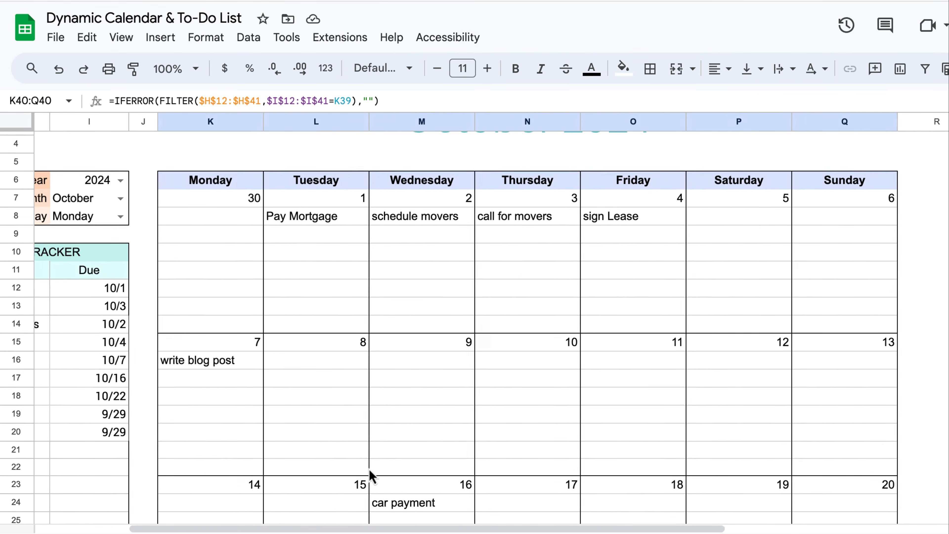
{"action": "scroll", "coordinate": [371, 476], "scroll_direction": "right", "scroll_amount": 1}
{"action": "scroll", "coordinate": [371, 476], "scroll_direction": "down", "scroll_amount": 1}
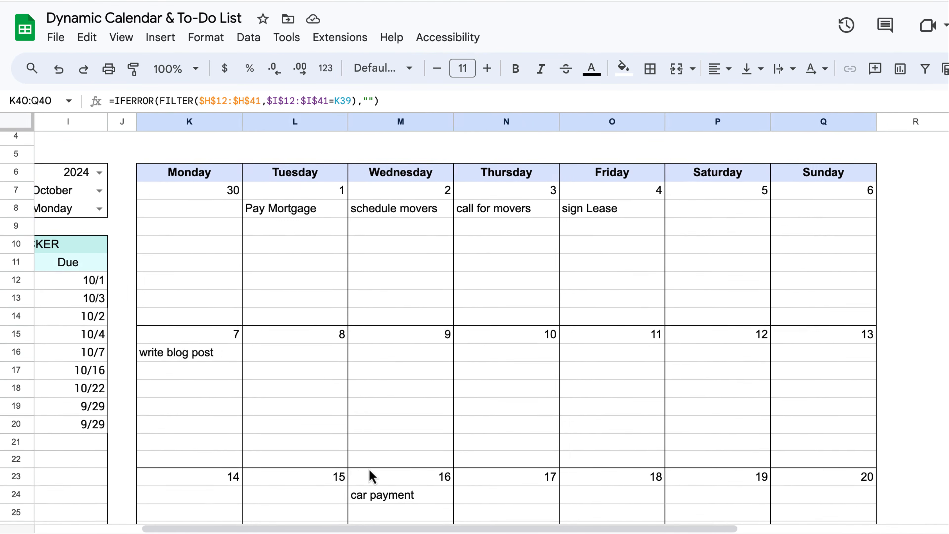
{"action": "scroll", "coordinate": [371, 476], "scroll_direction": "down", "scroll_amount": 1}
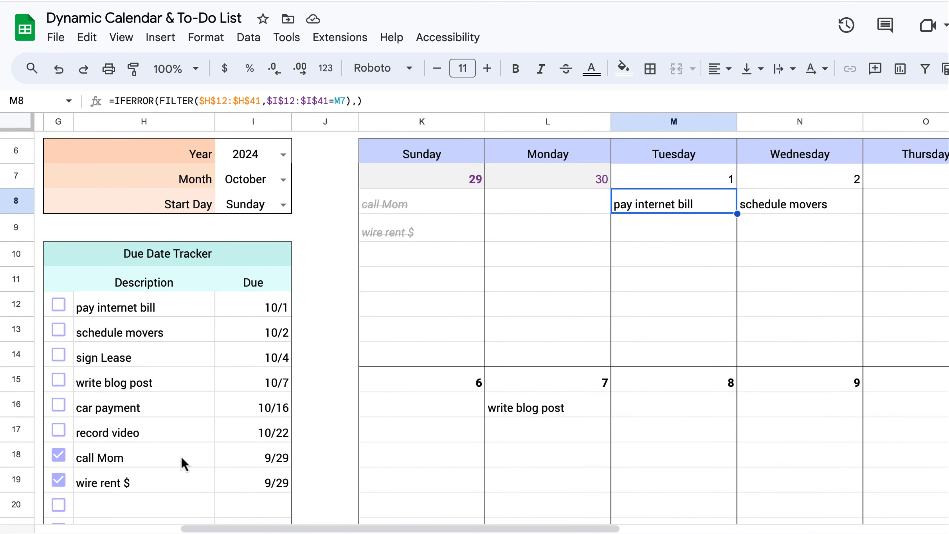
In the finished calendar version starting on Sunday, mark the "pay internet bill" task as completed in the Due Date Tracker.
{"action": "scroll", "coordinate": [80, 437], "scroll_direction": "right", "scroll_amount": 3}
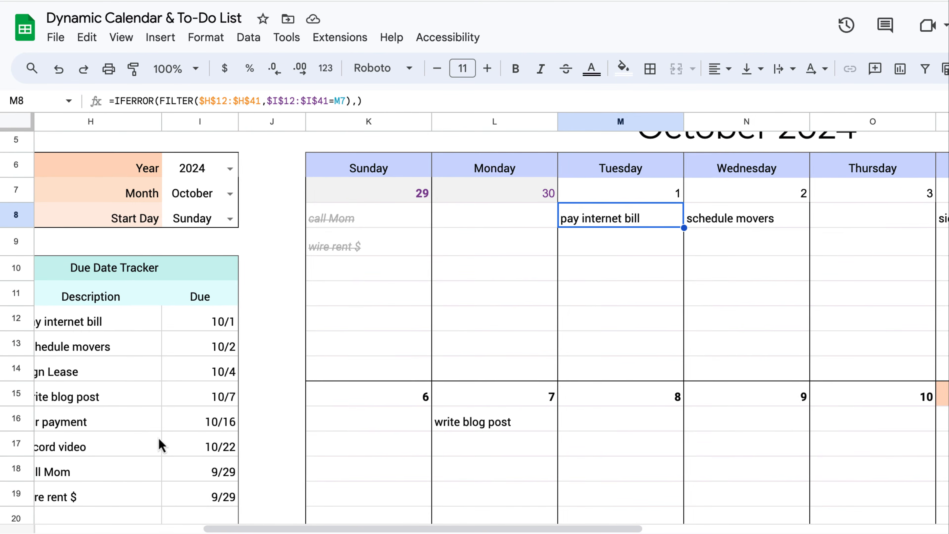
{"action": "scroll", "coordinate": [159, 445], "scroll_direction": "right", "scroll_amount": 3}
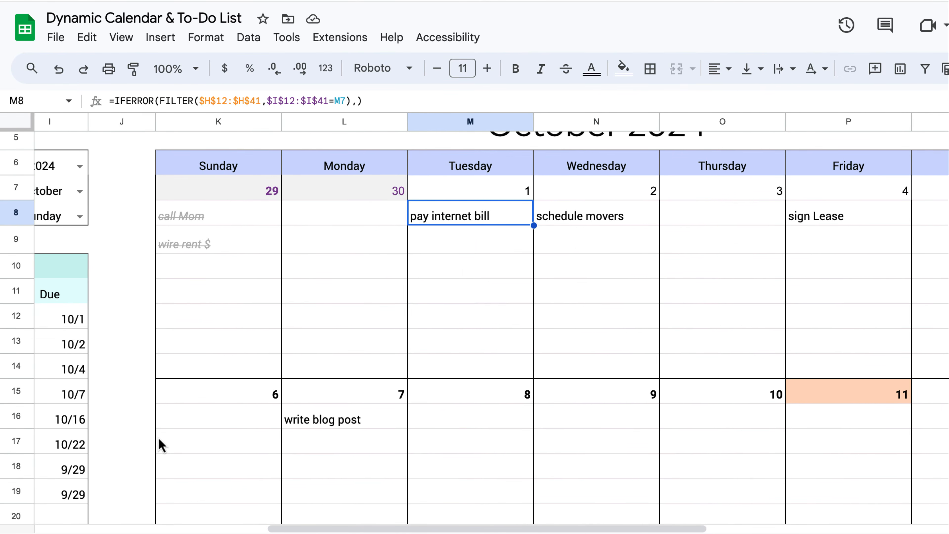
{"action": "scroll", "coordinate": [158, 437], "scroll_direction": "left", "scroll_amount": 5}
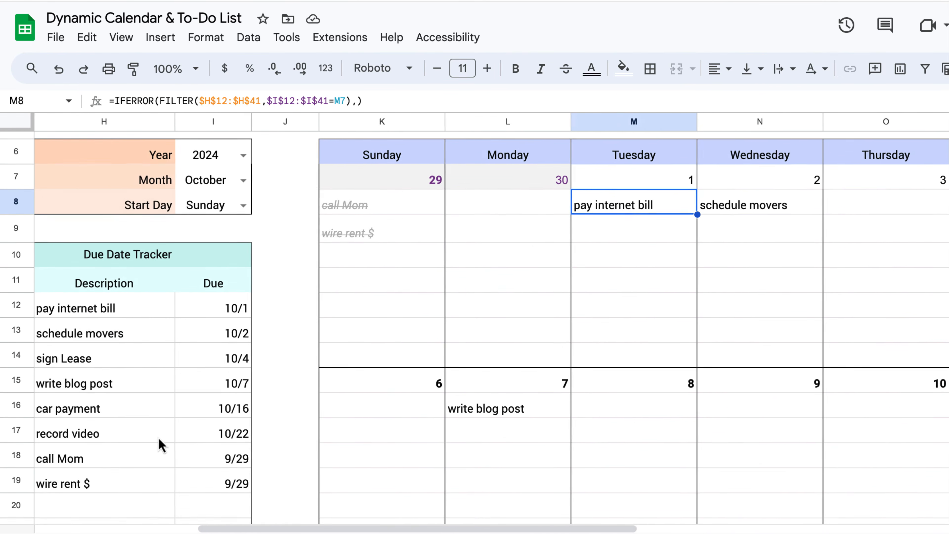
{"action": "scroll", "coordinate": [158, 437], "scroll_direction": "left", "scroll_amount": 1}
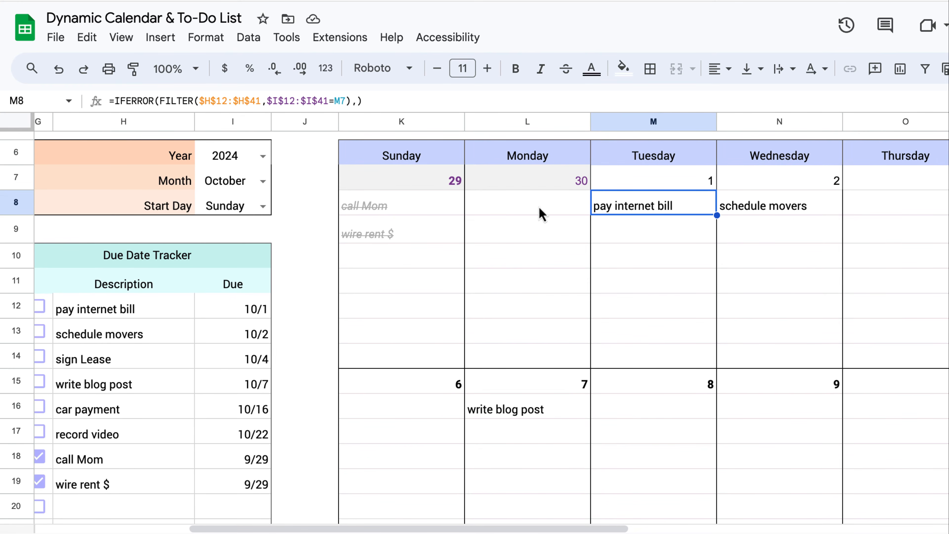
{"action": "scroll", "coordinate": [181, 370], "scroll_direction": "left", "scroll_amount": 2}
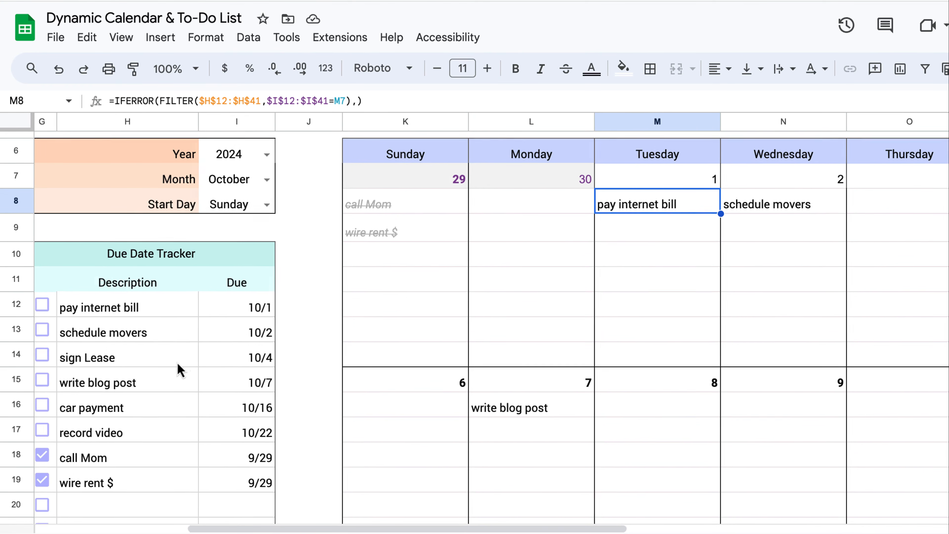
{"action": "left_click", "coordinate": [53, 304]}
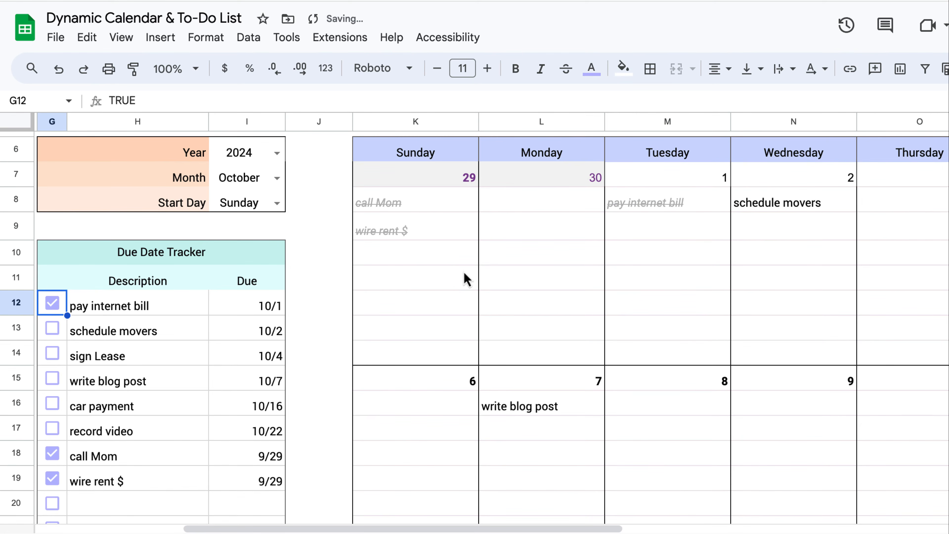
{"action": "scroll", "coordinate": [670, 215], "scroll_direction": "right", "scroll_amount": 8}
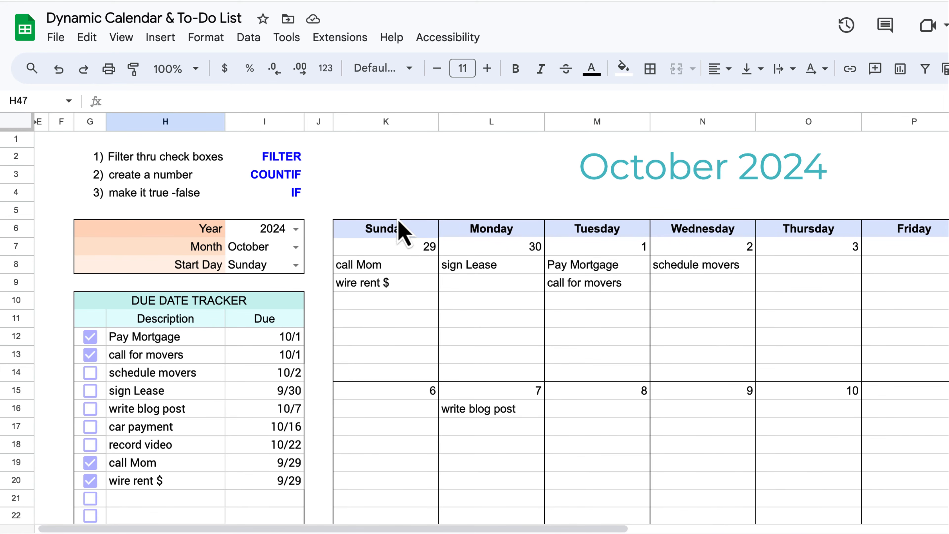
{"action": "scroll", "coordinate": [402, 229], "scroll_direction": "down", "scroll_amount": 10}
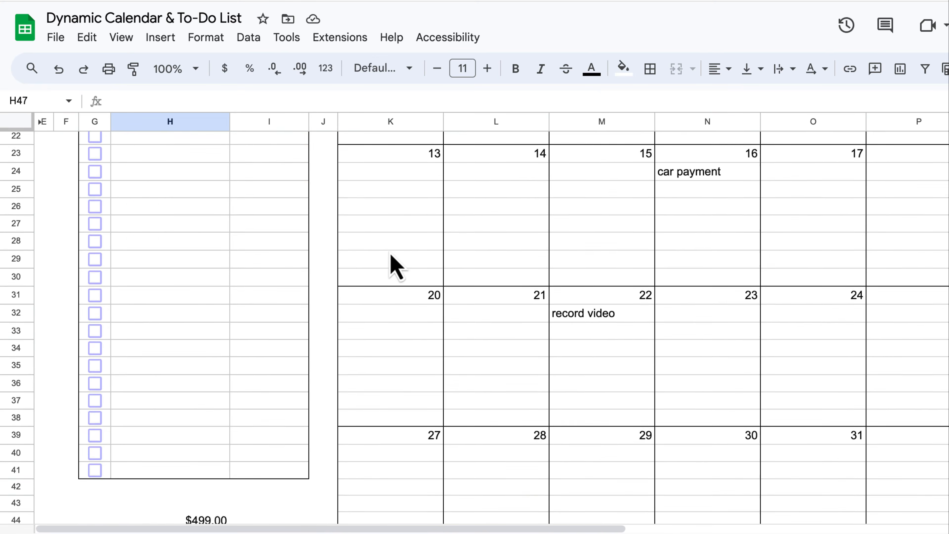
Set the example amount in H44 to 500 to test the H44>=500 formula in H45.
{"action": "scroll", "coordinate": [396, 267], "scroll_direction": "down", "scroll_amount": 3}
{"action": "left_click", "coordinate": [208, 404]}
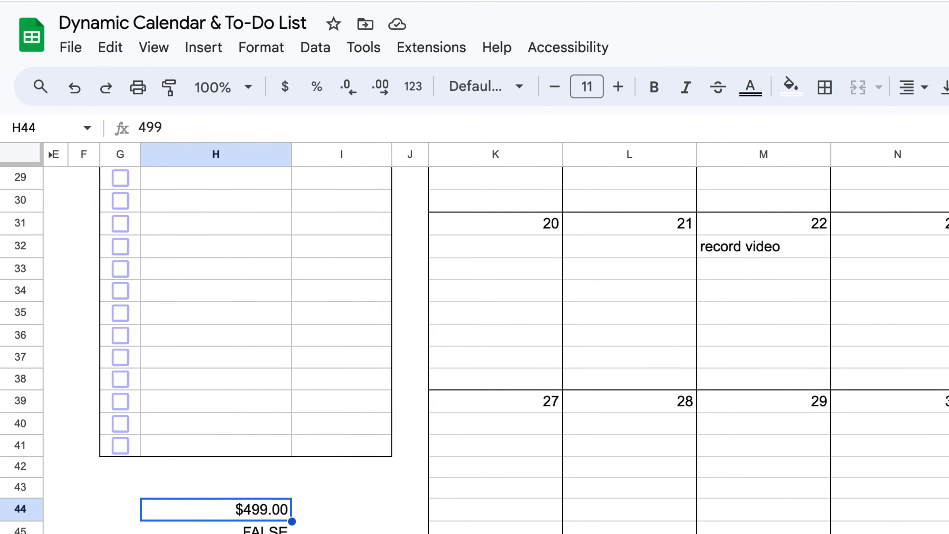
{"action": "left_click", "coordinate": [216, 531]}
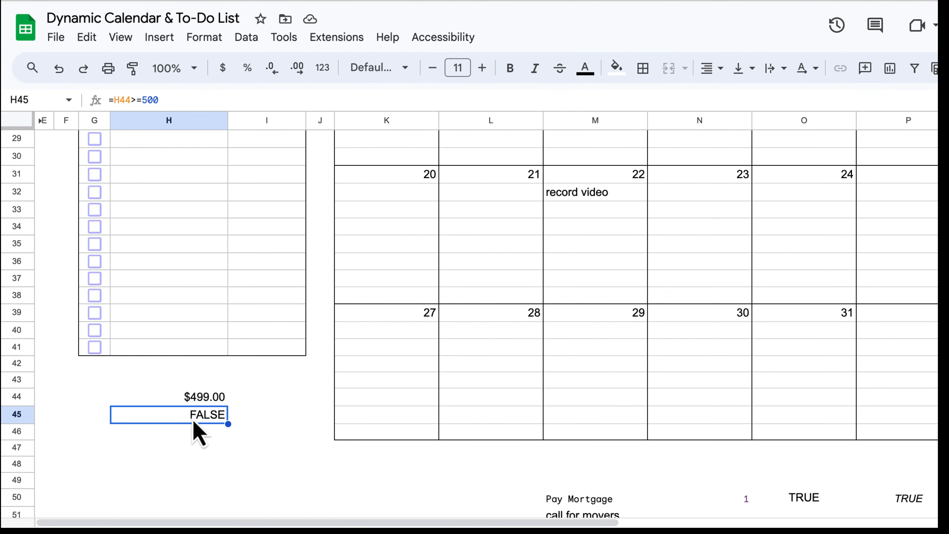
{"action": "left_click", "coordinate": [218, 447]}
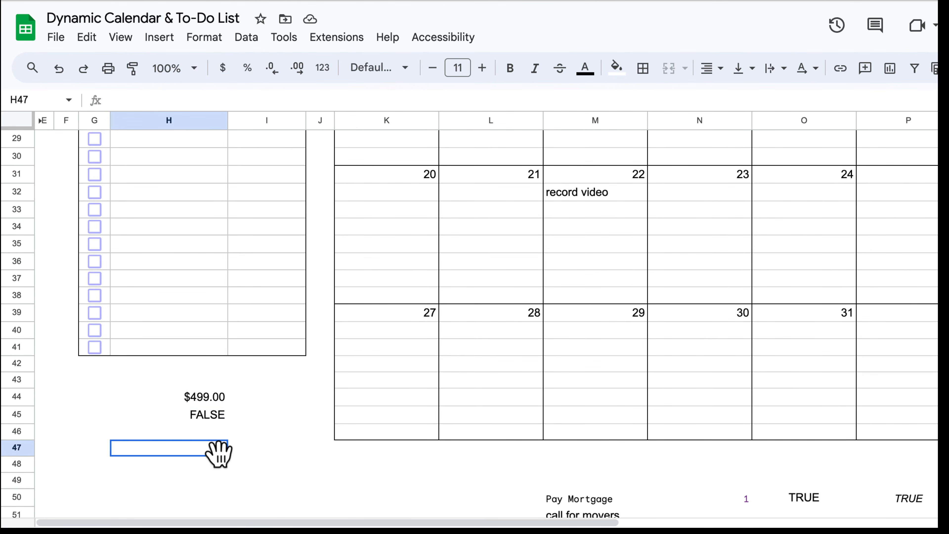
{"action": "left_click", "coordinate": [205, 402]}
{"action": "double_click", "coordinate": [203, 397]}
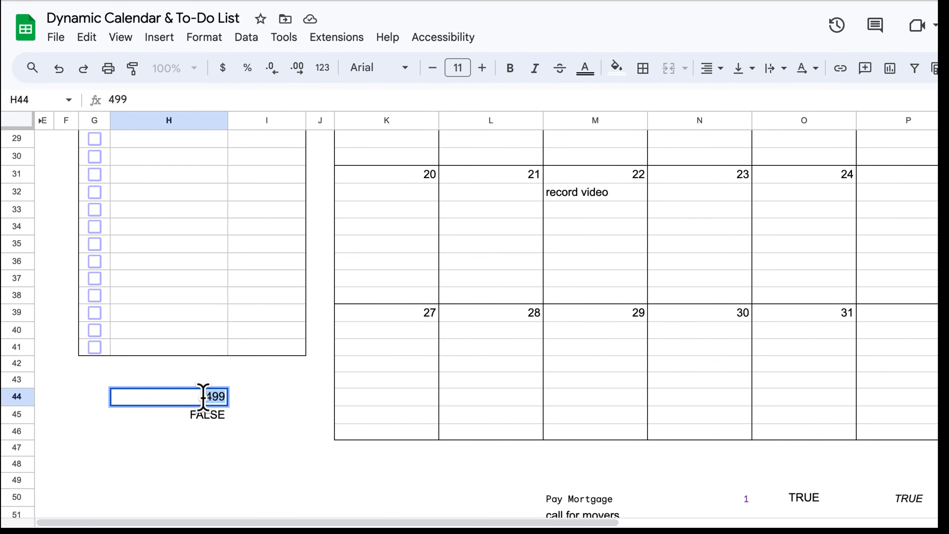
{"action": "type", "text": "500"}
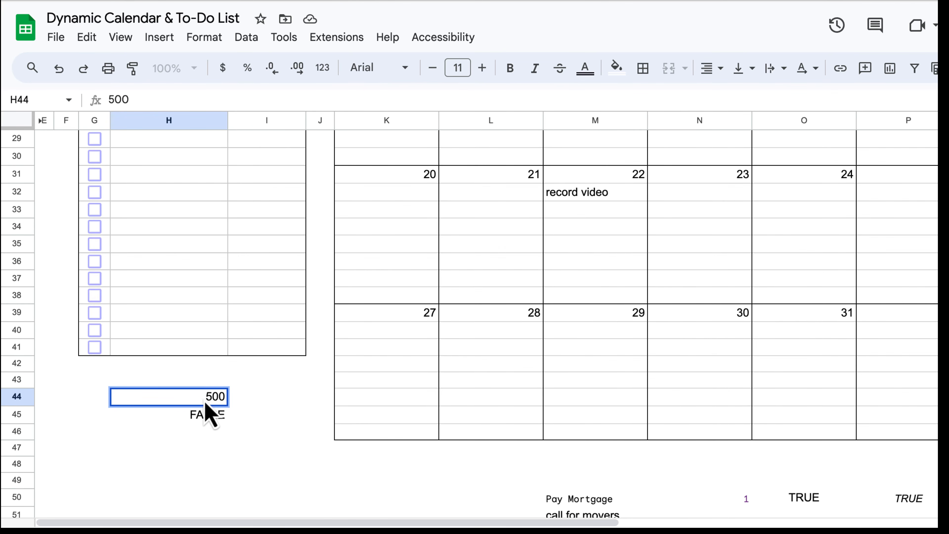
{"action": "key", "text": "Tab"}
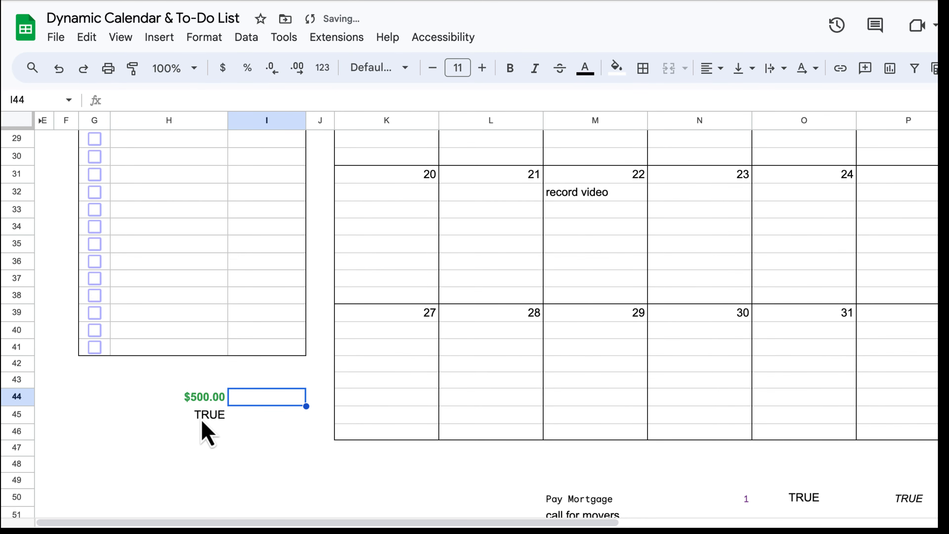
Clear the example amount in H44 and its test formula in H45.
{"action": "left_click", "coordinate": [201, 403]}
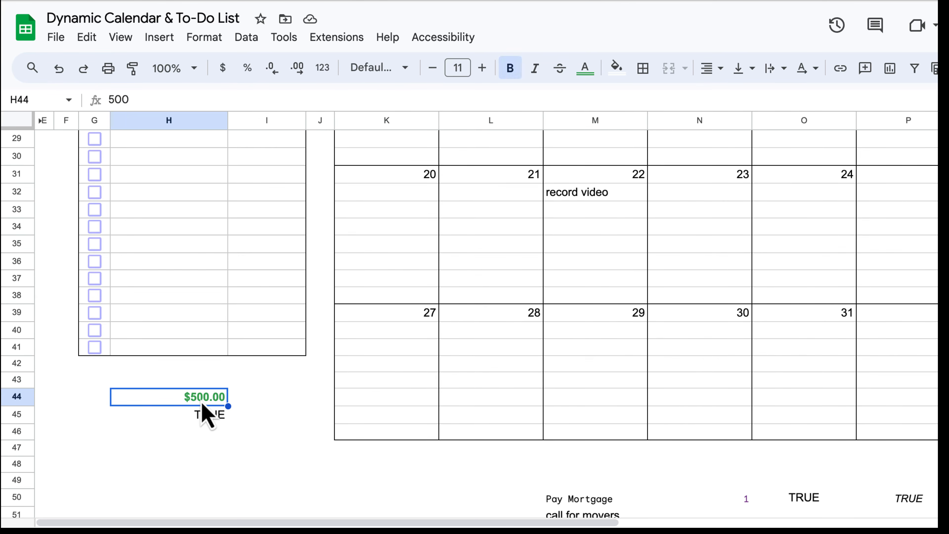
{"action": "key", "text": "Delete"}
{"action": "left_click", "coordinate": [205, 413]}
Review the three-part FILTER, COUNTIF and IF outline above the Year and Month settings.
{"action": "scroll", "coordinate": [194, 448], "scroll_direction": "up", "scroll_amount": 10}
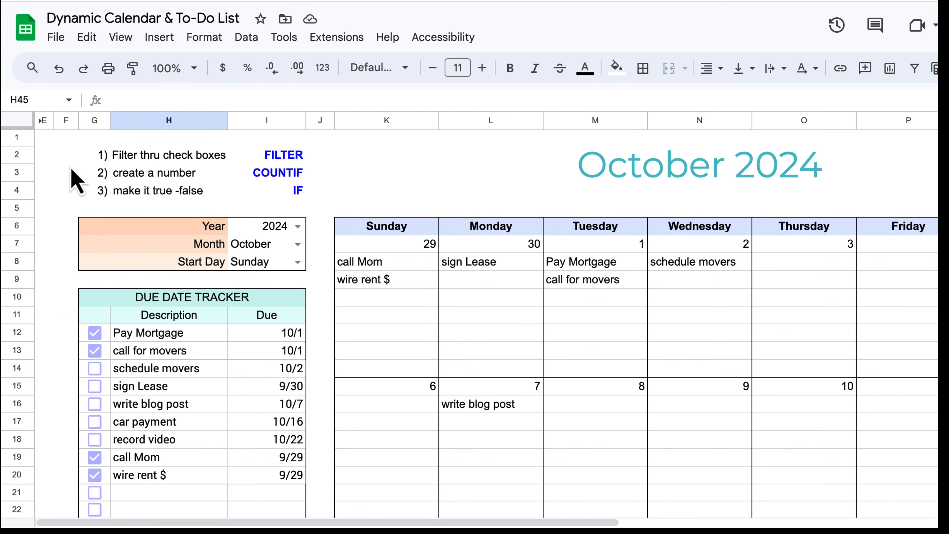
{"action": "left_click_drag", "start_coordinate": [109, 159], "coordinate": [311, 159]}
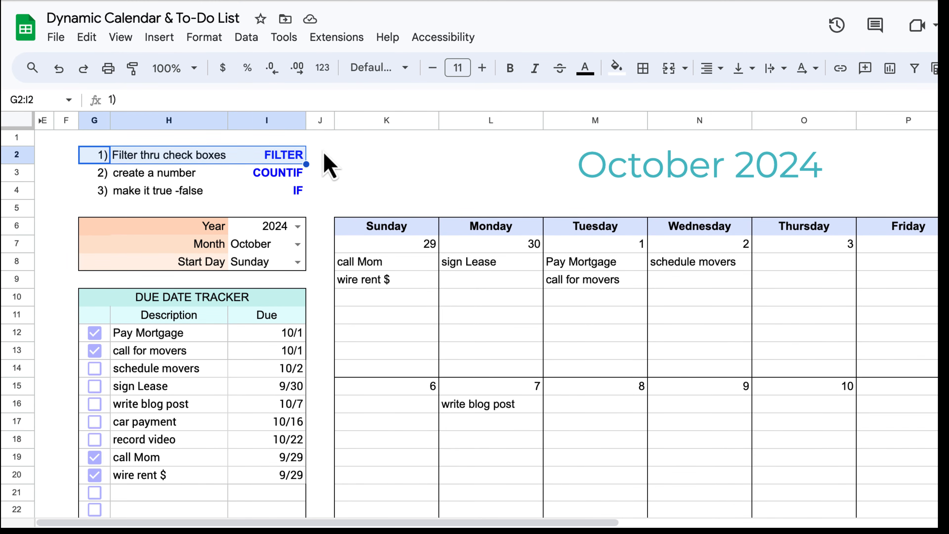
{"action": "left_click", "coordinate": [361, 162]}
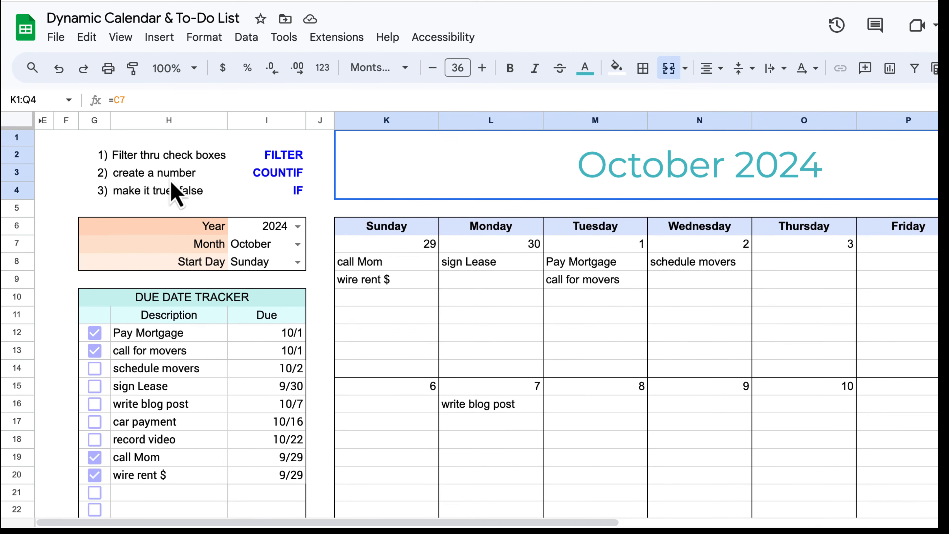
{"action": "left_click", "coordinate": [278, 167]}
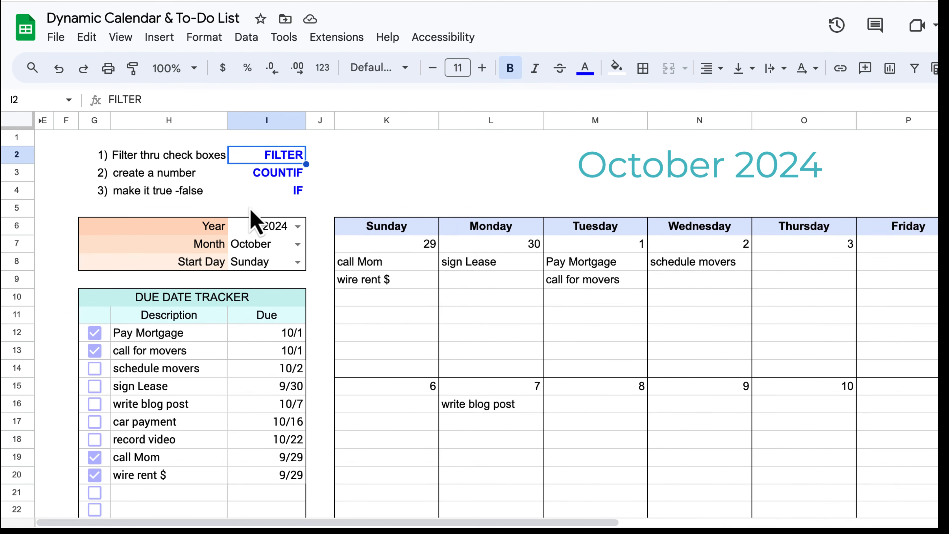
{"action": "left_click", "coordinate": [268, 177]}
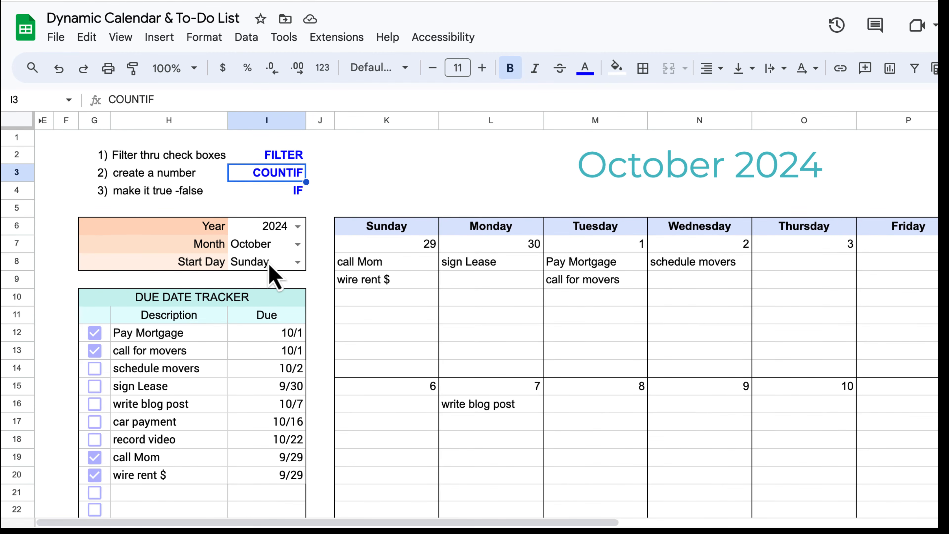
Compare the descriptions and due dates in H12:I20 of the Due Date Tracker with the tasks in the first calendar week.
{"action": "scroll", "coordinate": [249, 304], "scroll_direction": "down", "scroll_amount": 2}
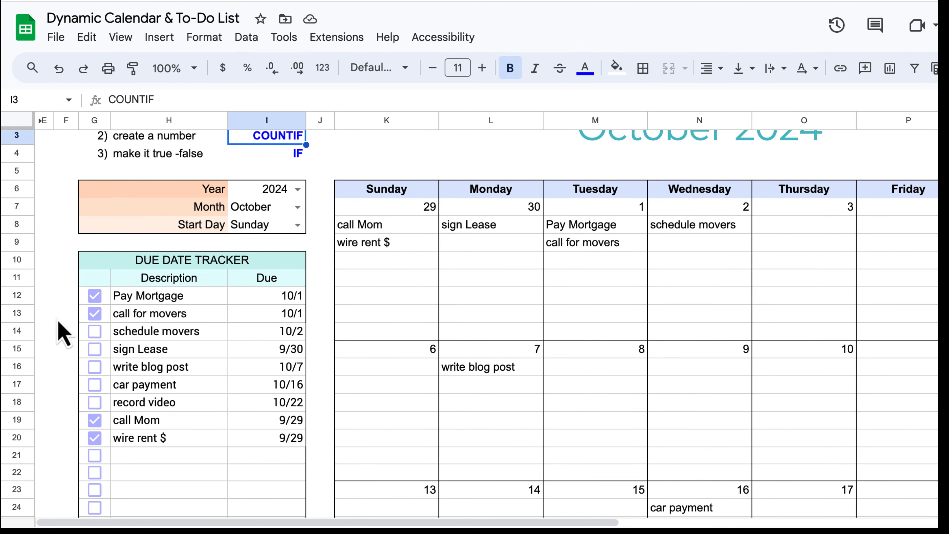
{"action": "left_click", "coordinate": [45, 331]}
{"action": "left_click_drag", "start_coordinate": [186, 302], "coordinate": [189, 446]}
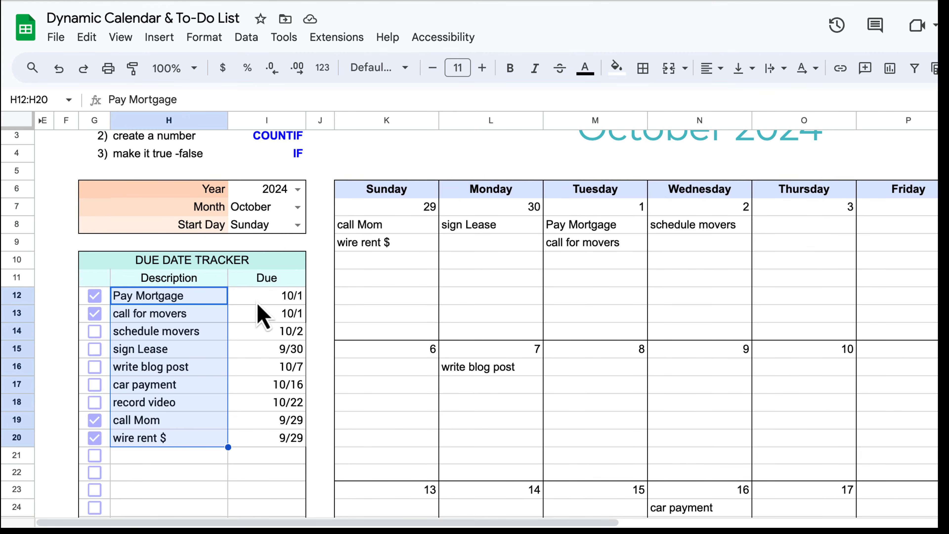
{"action": "left_click_drag", "start_coordinate": [254, 299], "coordinate": [247, 442]}
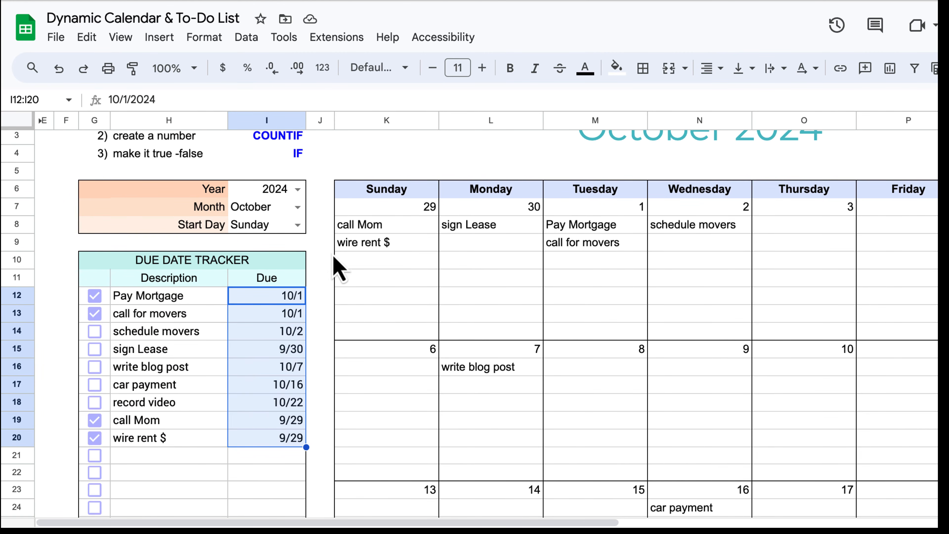
{"action": "left_click", "coordinate": [359, 229]}
{"action": "left_click", "coordinate": [365, 245]}
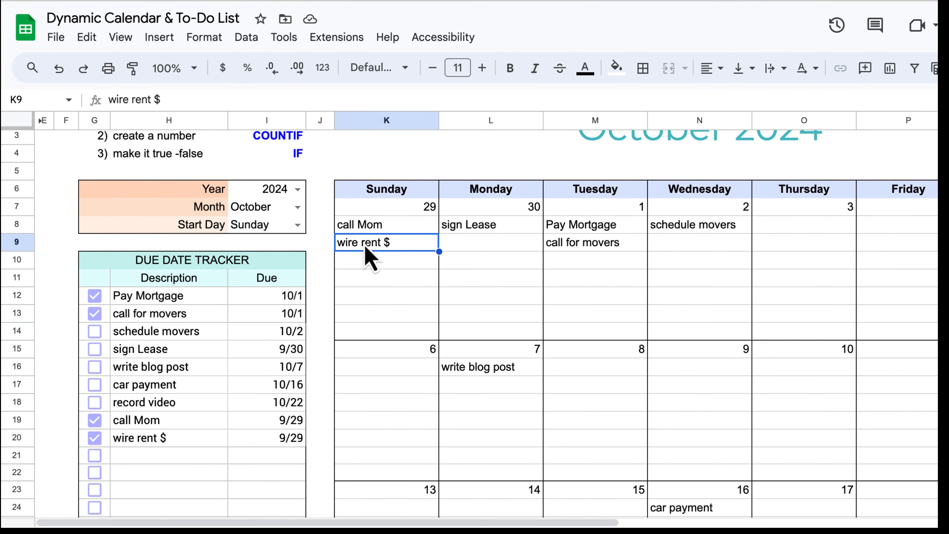
{"action": "left_click", "coordinate": [64, 261]}
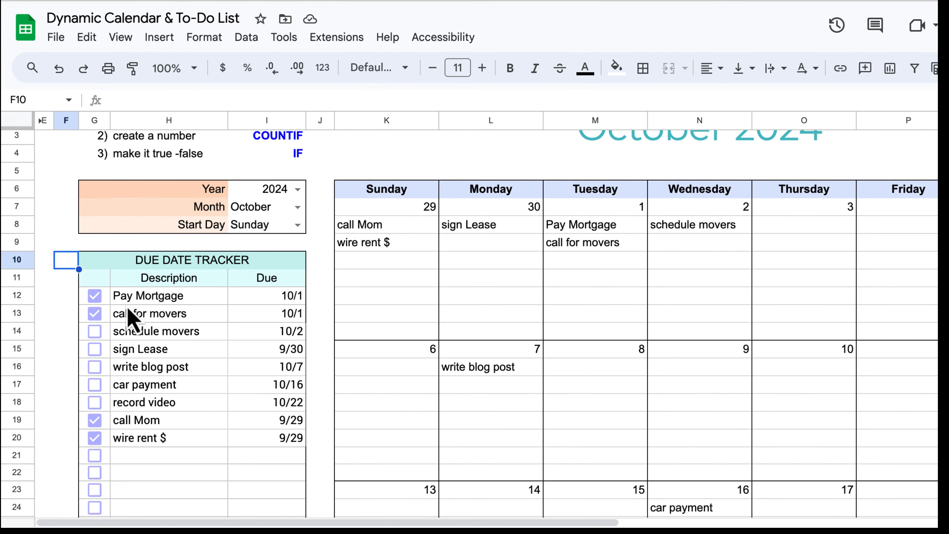
{"action": "left_click_drag", "start_coordinate": [134, 298], "coordinate": [131, 441]}
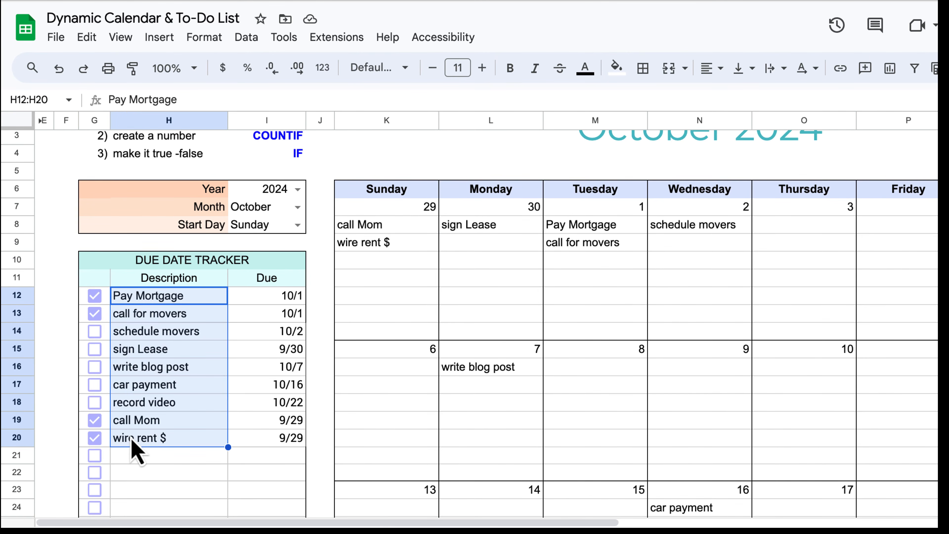
Toggle the Pay Mortgage, call for movers and schedule movers checkboxes in the tracker, and restore their original states.
{"action": "left_click", "coordinate": [96, 313]}
{"action": "left_click", "coordinate": [94, 296]}
{"action": "left_click", "coordinate": [96, 314]}
{"action": "left_click", "coordinate": [95, 331]}
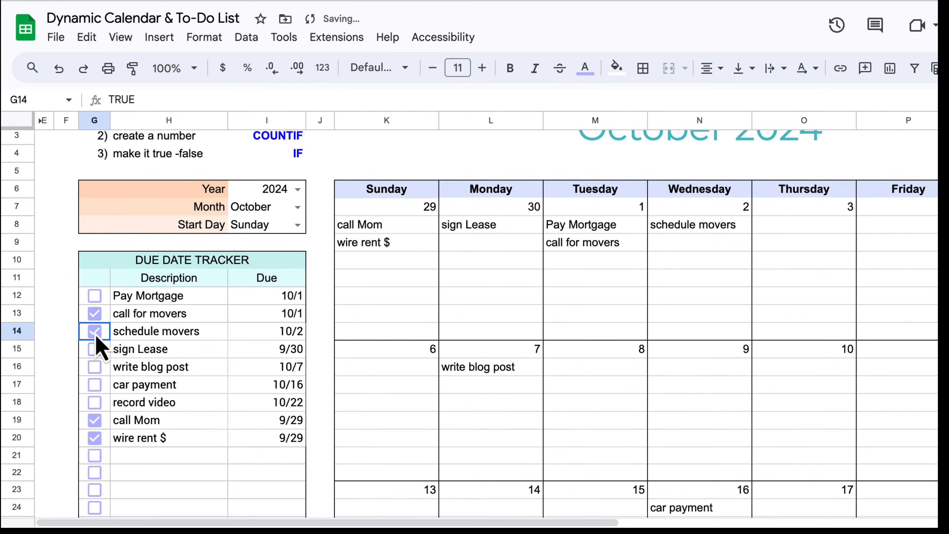
{"action": "left_click", "coordinate": [95, 296]}
{"action": "left_click", "coordinate": [95, 332]}
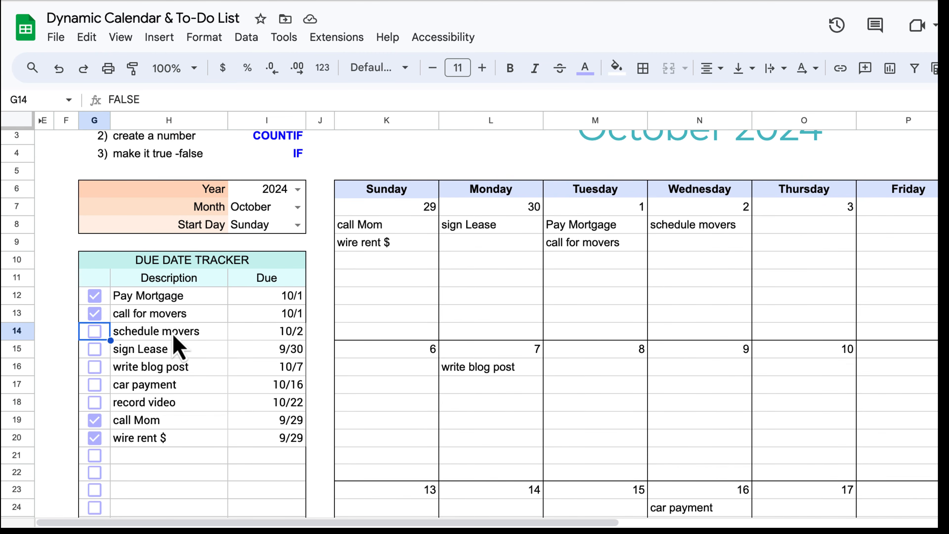
Unhide columns A to D beside the Due Date Tracker.
{"action": "scroll", "coordinate": [179, 346], "scroll_direction": "down", "scroll_amount": 12}
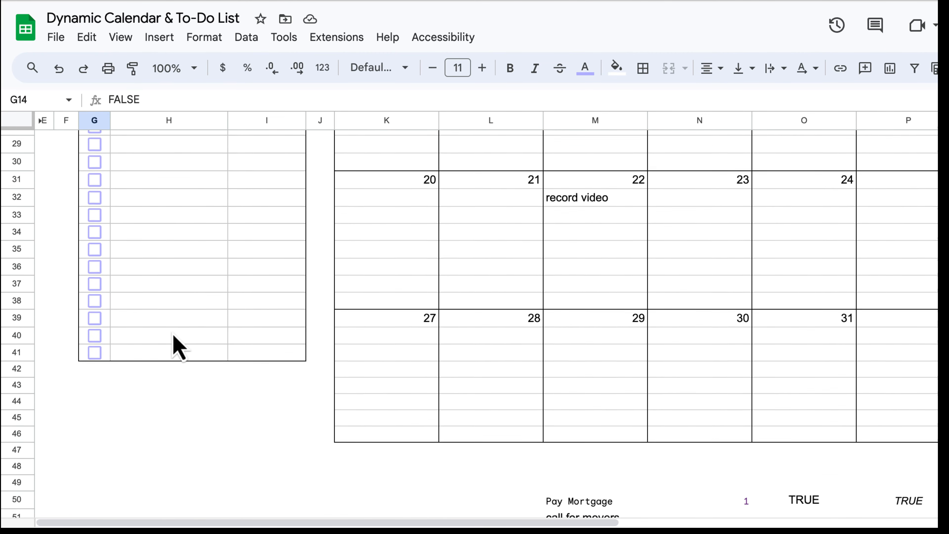
{"action": "scroll", "coordinate": [178, 346], "scroll_direction": "up", "scroll_amount": 10}
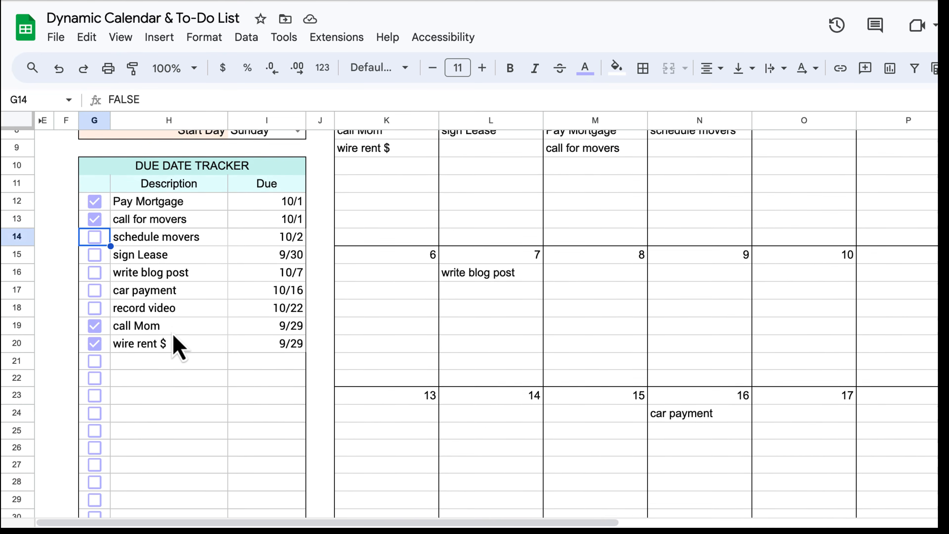
{"action": "left_click", "coordinate": [40, 123]}
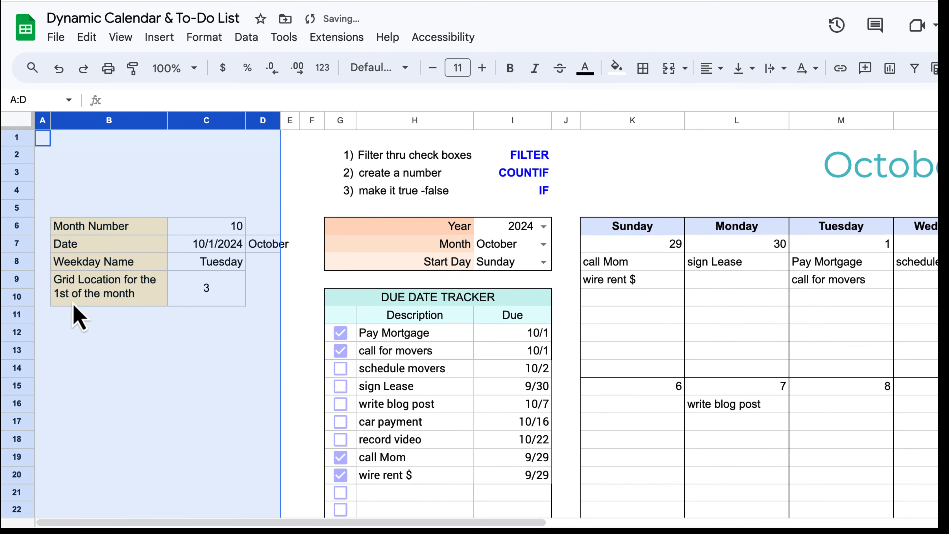
Start a FILTER formula in B14 with the tracker descriptions H12:H41 as its range.
{"action": "left_click", "coordinate": [72, 374]}
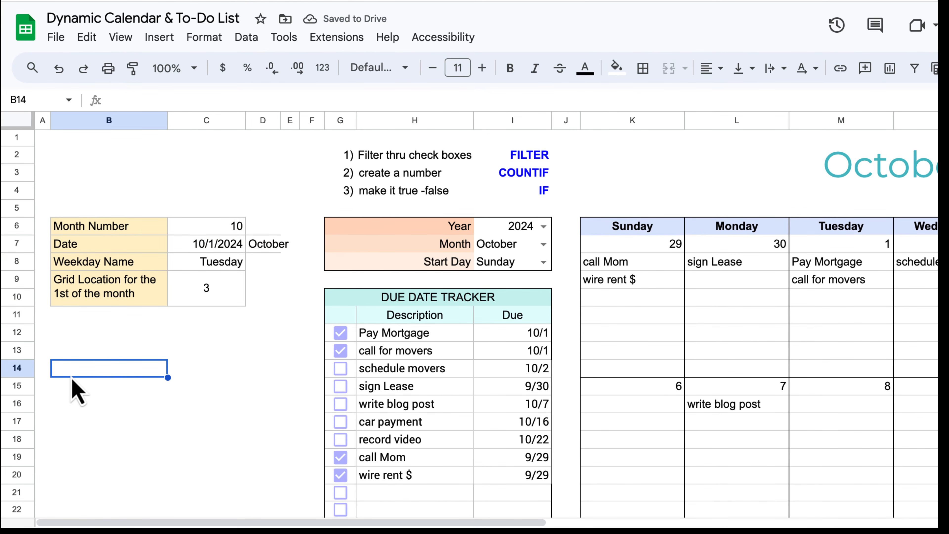
{"action": "type", "text": "="}
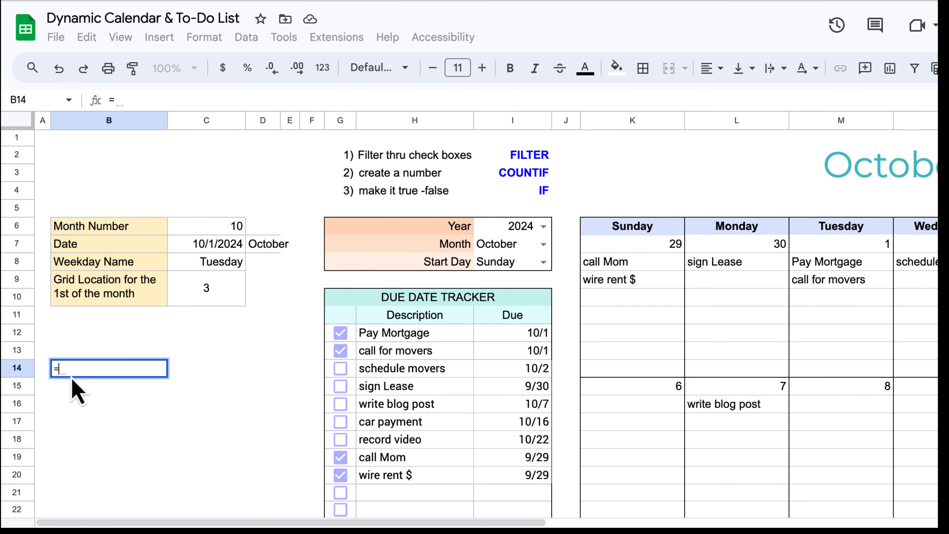
{"action": "type", "text": "FIL"}
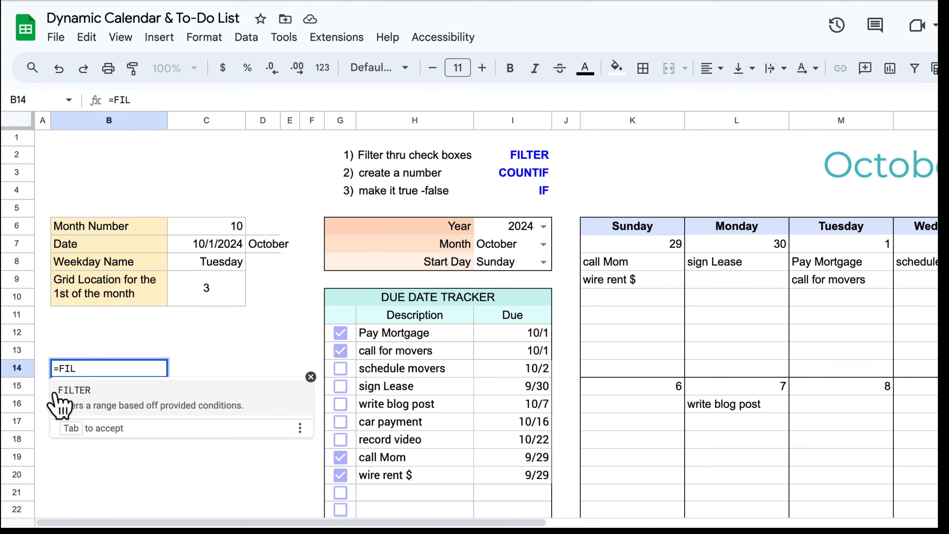
{"action": "left_click", "coordinate": [75, 393]}
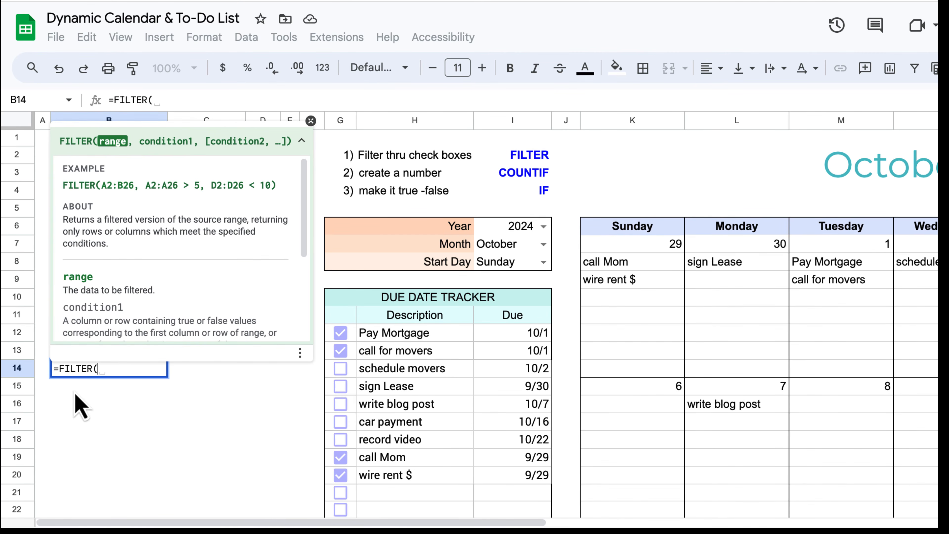
{"action": "mouse_move", "coordinate": [372, 335]}
{"action": "left_mouse_down"}
{"action": "mouse_move", "coordinate": [383, 485]}
{"action": "mouse_move", "coordinate": [389, 426]}
{"action": "mouse_move", "coordinate": [389, 471]}
{"action": "mouse_move", "coordinate": [392, 451]}
{"action": "left_mouse_up"}
{"action": "type", "text": ","}
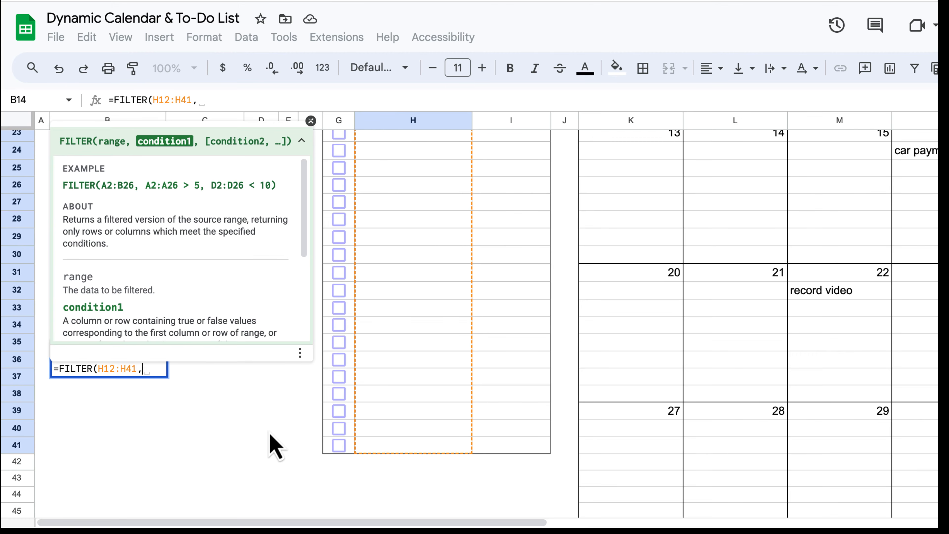
Complete the B14 FILTER formula with the condition G12:G41=TRUE, and compare its list with the checked tracker tasks.
{"action": "scroll", "coordinate": [275, 447], "scroll_direction": "up", "scroll_amount": 8}
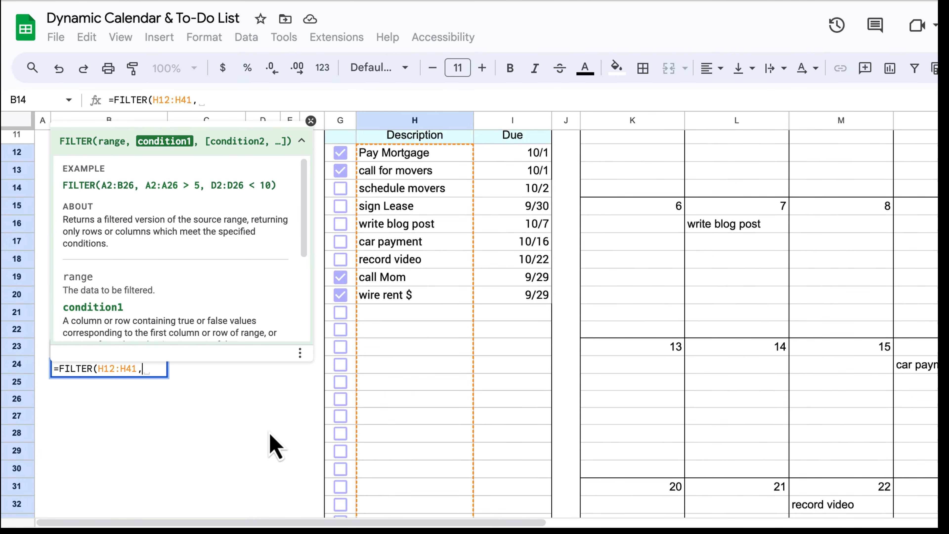
{"action": "left_click_drag", "start_coordinate": [333, 270], "coordinate": [345, 438]}
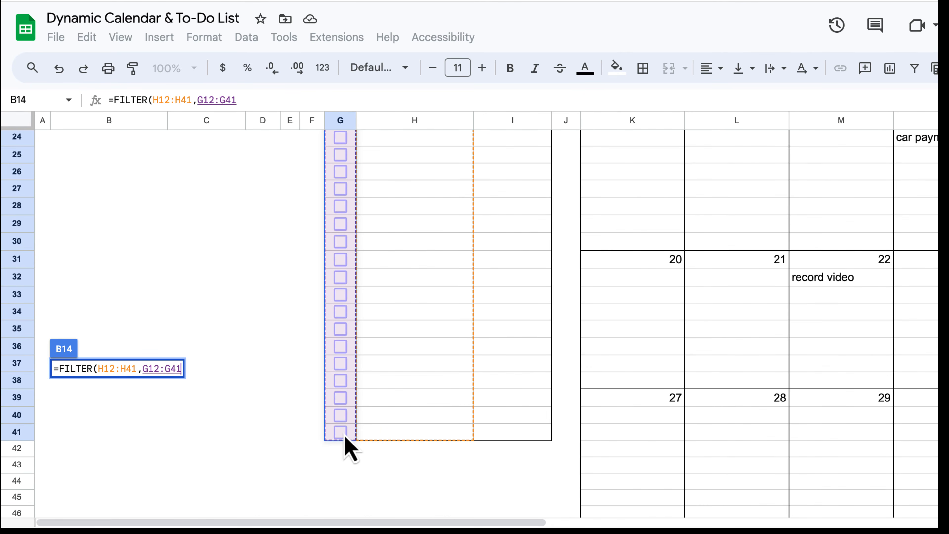
{"action": "type", "text": "="}
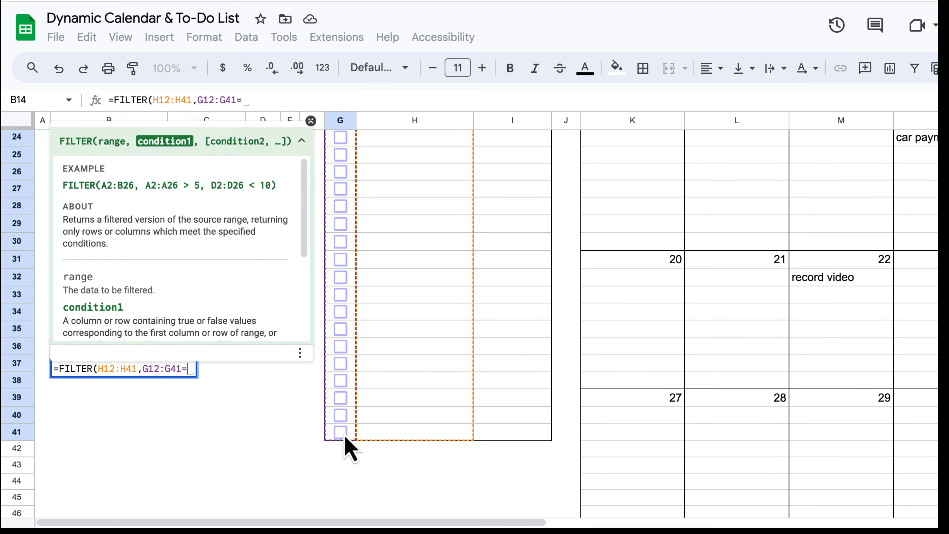
{"action": "type", "text": "TRUE"}
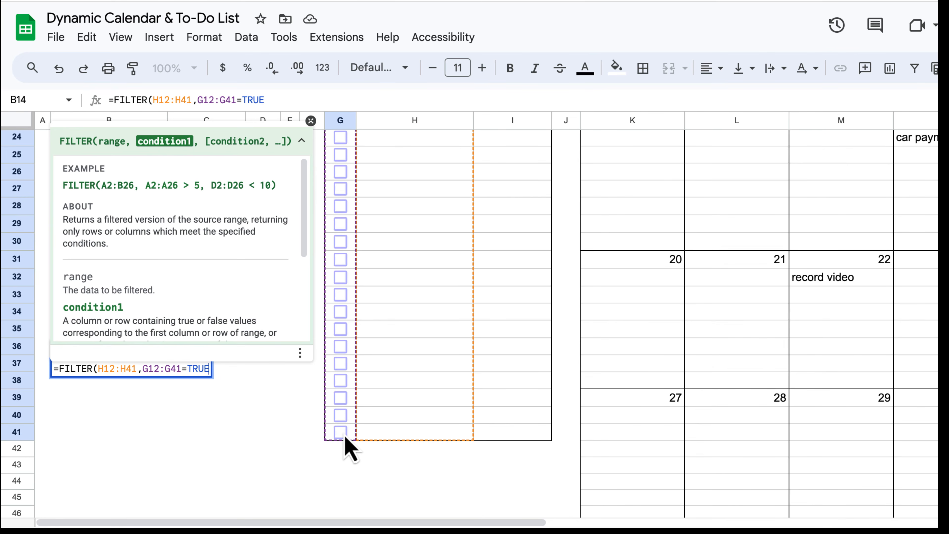
{"action": "key", "text": "Return"}
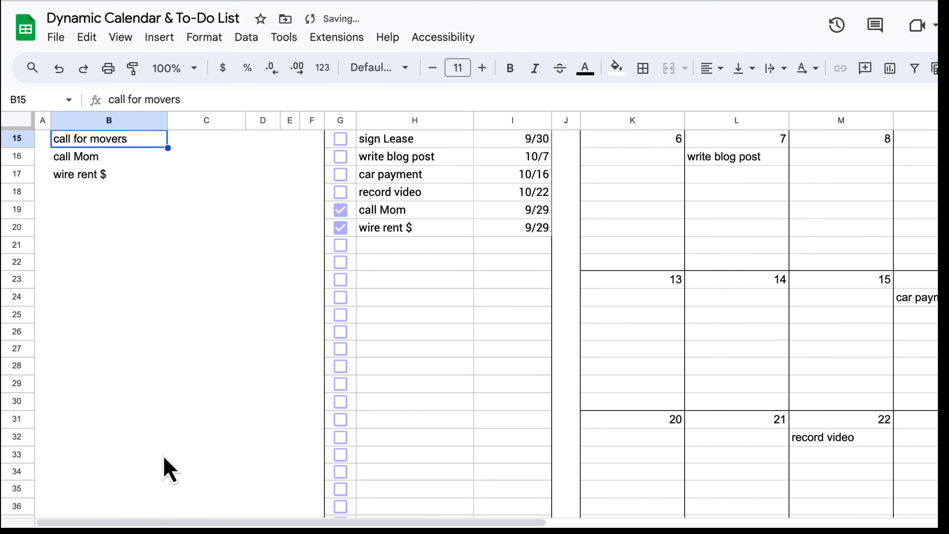
{"action": "scroll", "coordinate": [165, 466], "scroll_direction": "up", "scroll_amount": 5}
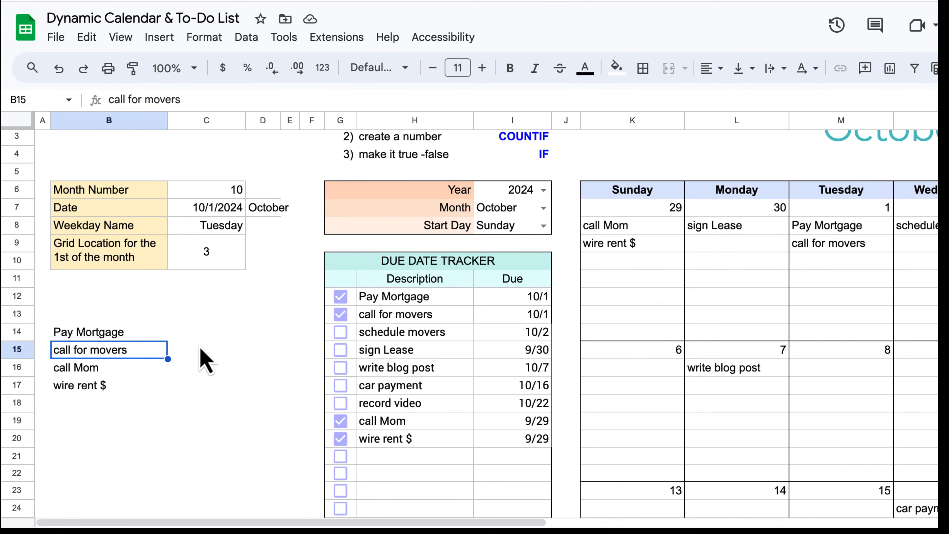
{"action": "left_click", "coordinate": [161, 406]}
{"action": "left_click", "coordinate": [263, 405]}
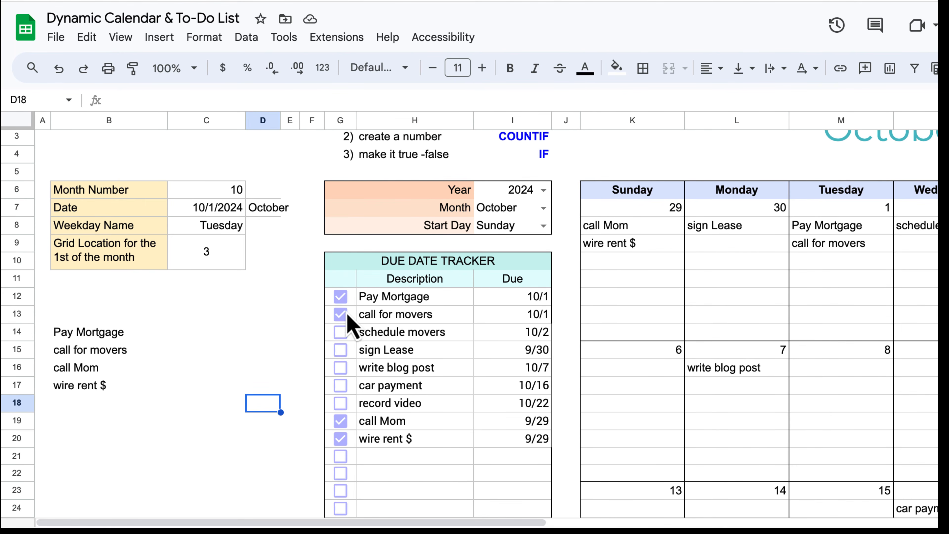
Uncheck the Pay Mortgage, call for movers, call Mom and wire rent $ tasks to test the filtered list.
{"action": "left_click", "coordinate": [341, 299]}
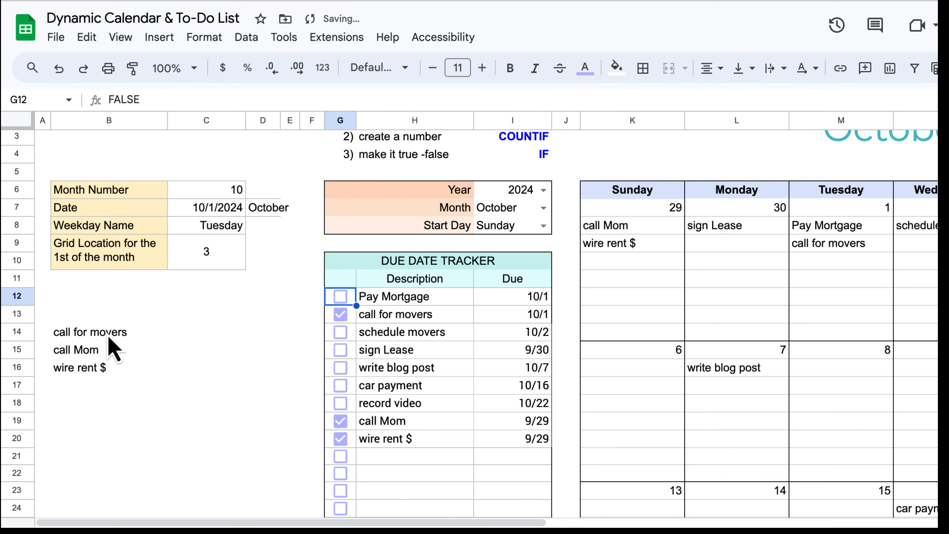
{"action": "left_click", "coordinate": [341, 315]}
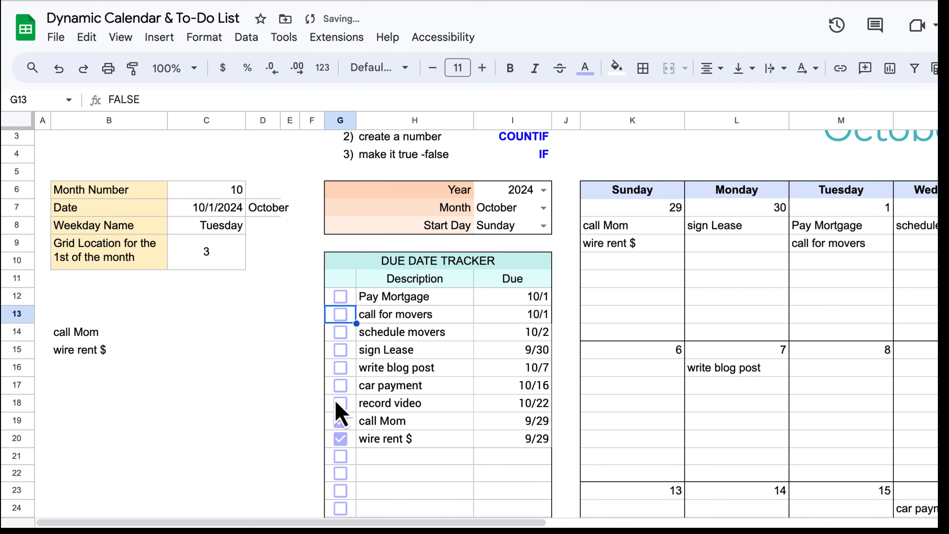
{"action": "left_click", "coordinate": [340, 420]}
{"action": "left_click", "coordinate": [341, 439]}
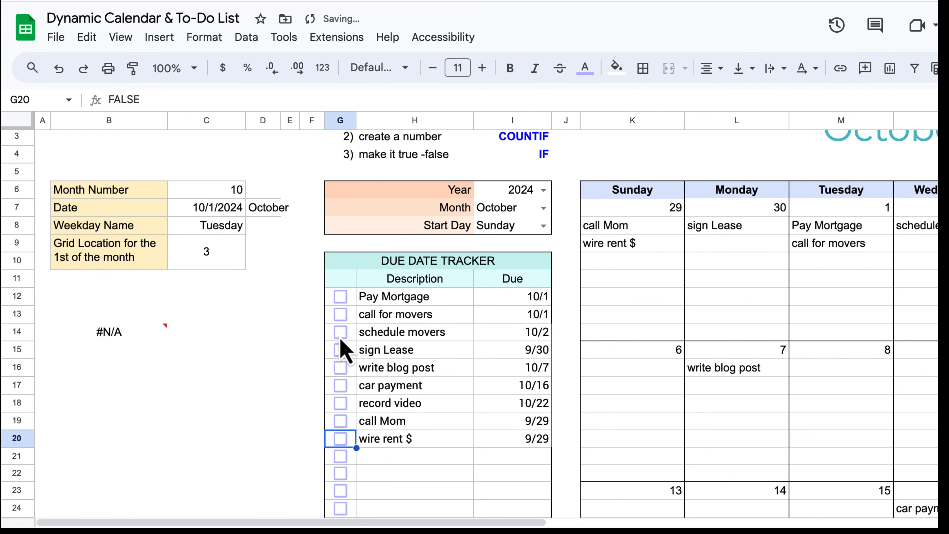
Check the first seven tracker tasks, from Pay Mortgage through record video, to test the FILTER list.
{"action": "left_click", "coordinate": [340, 332]}
{"action": "left_click", "coordinate": [340, 349]}
{"action": "left_click", "coordinate": [340, 367]}
{"action": "left_click", "coordinate": [340, 386]}
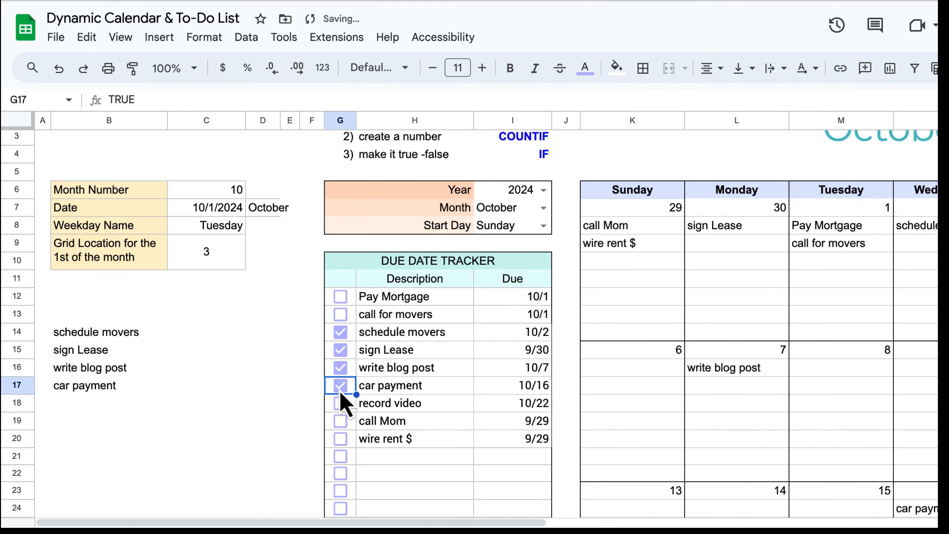
{"action": "left_click", "coordinate": [340, 296]}
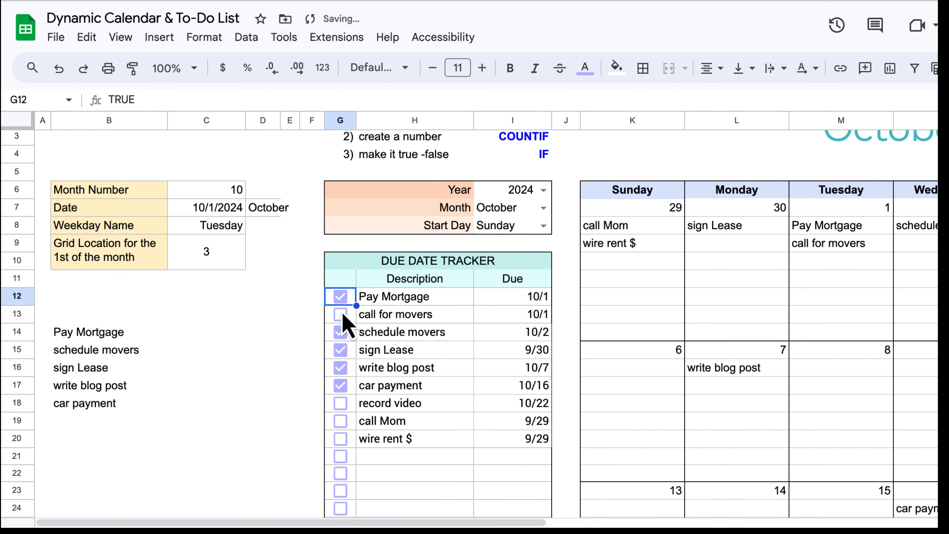
{"action": "left_click", "coordinate": [340, 314]}
{"action": "left_click", "coordinate": [340, 403]}
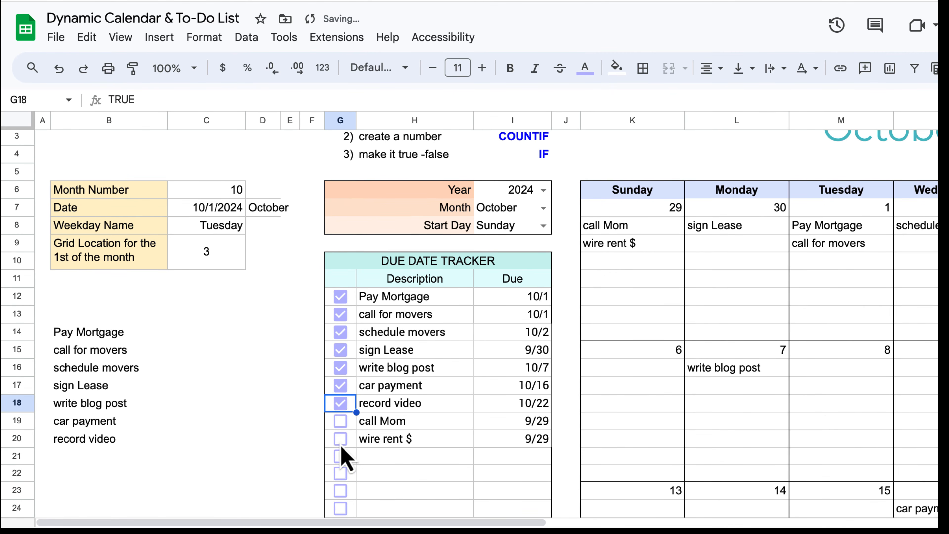
Check wire rent $ and call Mom, and uncheck record video, car payment, write blog post, sign Lease and schedule movers.
{"action": "left_click", "coordinate": [340, 438]}
{"action": "left_click", "coordinate": [340, 421]}
{"action": "left_click", "coordinate": [340, 403]}
{"action": "left_click", "coordinate": [340, 385]}
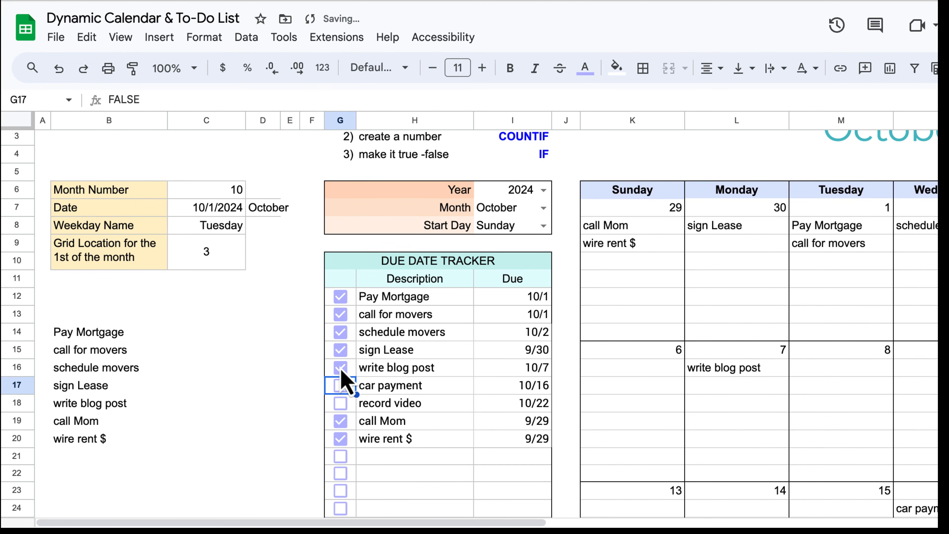
{"action": "left_click", "coordinate": [340, 367]}
{"action": "left_click", "coordinate": [340, 349]}
{"action": "left_click", "coordinate": [340, 332]}
{"action": "left_click", "coordinate": [282, 387]}
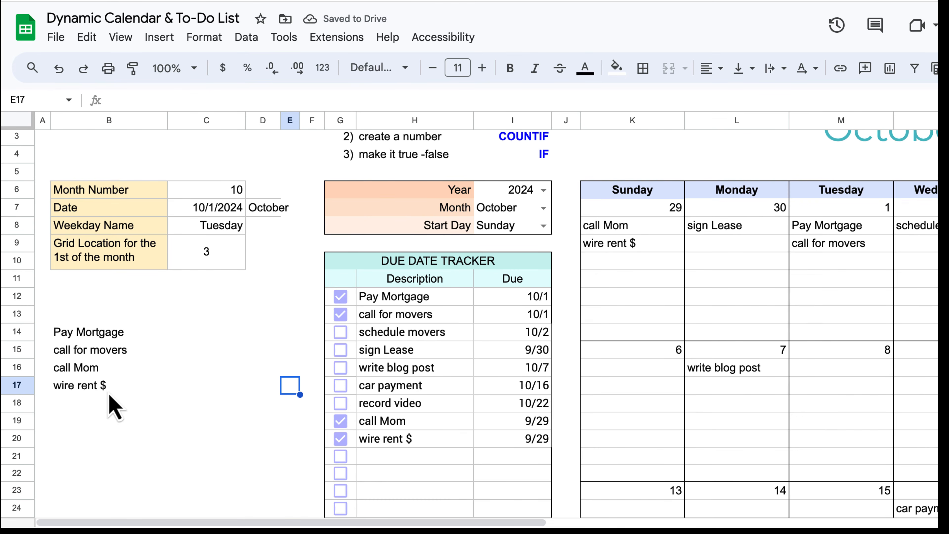
Clear the first note line above the tracker: its number, "Filter thru check boxes" and FILTER in G2:I2.
{"action": "scroll", "coordinate": [116, 389], "scroll_direction": "up", "scroll_amount": 2}
{"action": "scroll", "coordinate": [275, 247], "scroll_direction": "right", "scroll_amount": 1}
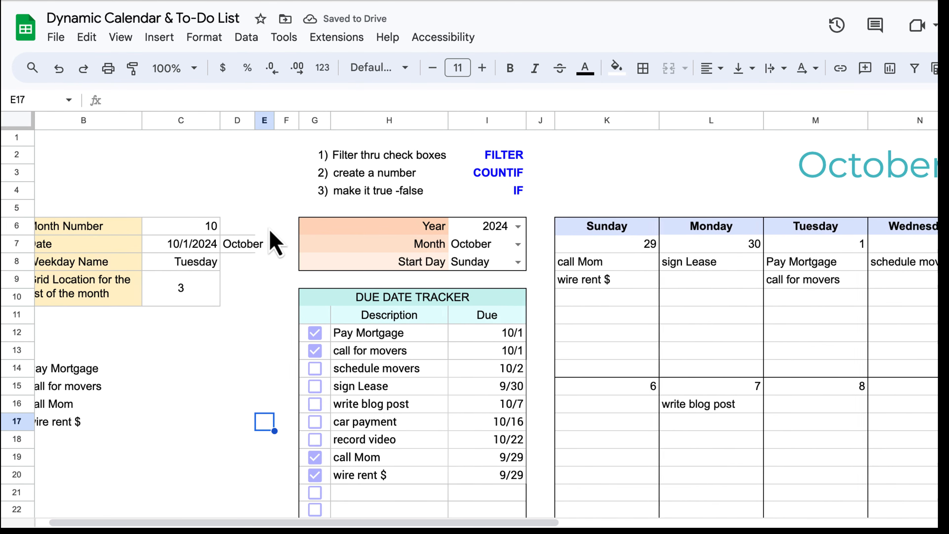
{"action": "left_click", "coordinate": [353, 165]}
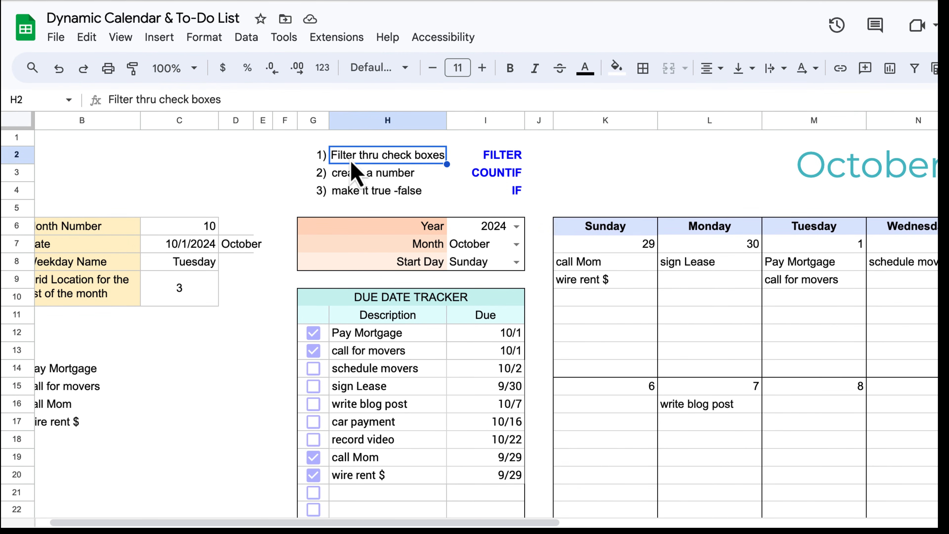
{"action": "key", "text": "Delete"}
{"action": "left_click", "coordinate": [320, 157]}
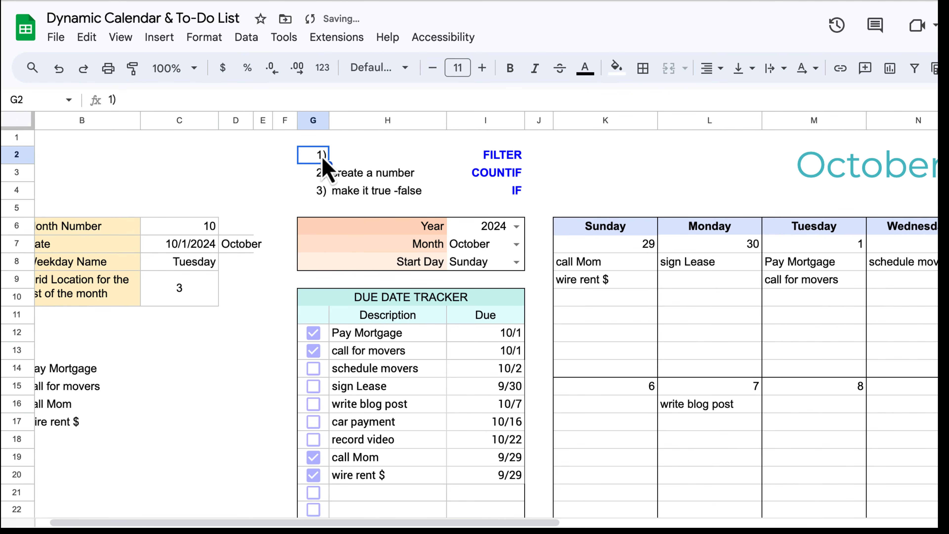
{"action": "key", "text": "Delete"}
{"action": "left_click", "coordinate": [517, 154]}
{"action": "key", "text": "Delete"}
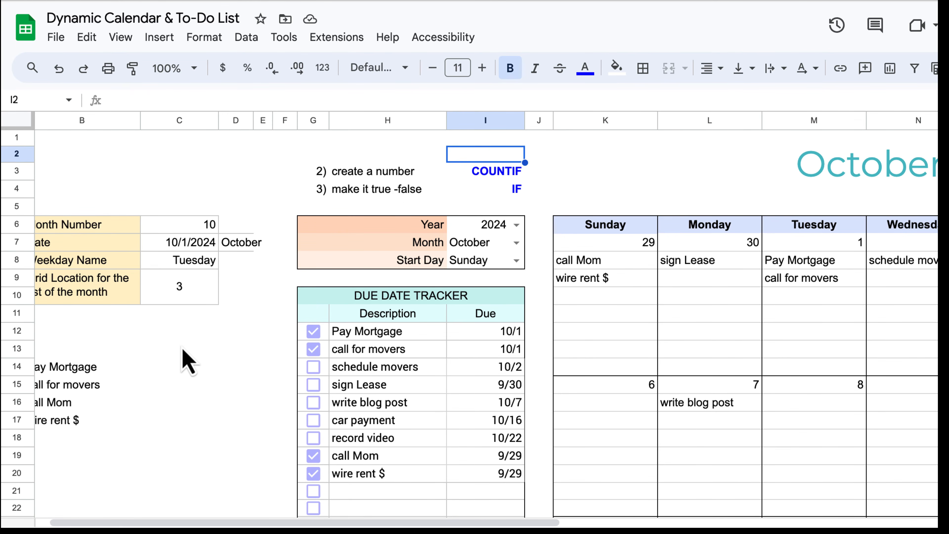
Start a COUNTIF formula in C14 with the filtered task list B14:B47 as its range.
{"action": "scroll", "coordinate": [187, 360], "scroll_direction": "left", "scroll_amount": 1}
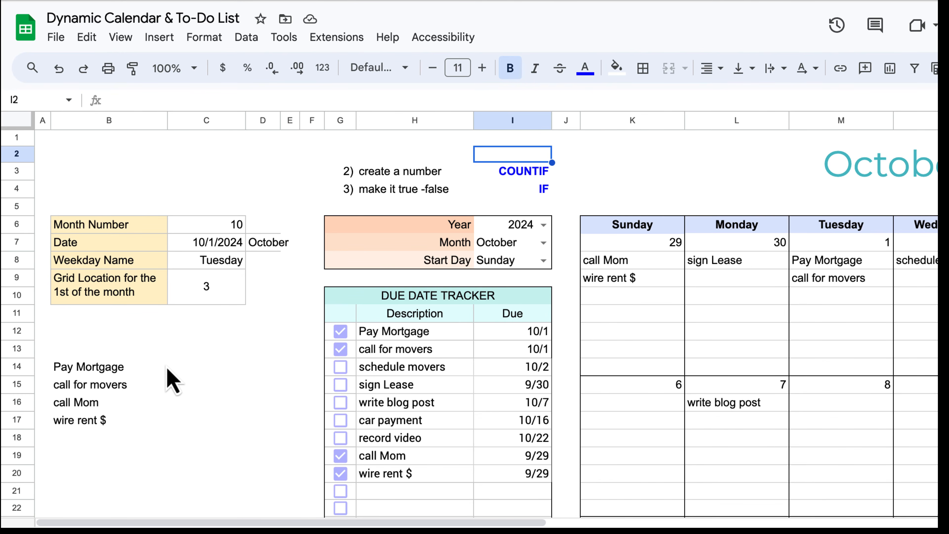
{"action": "left_click", "coordinate": [184, 369]}
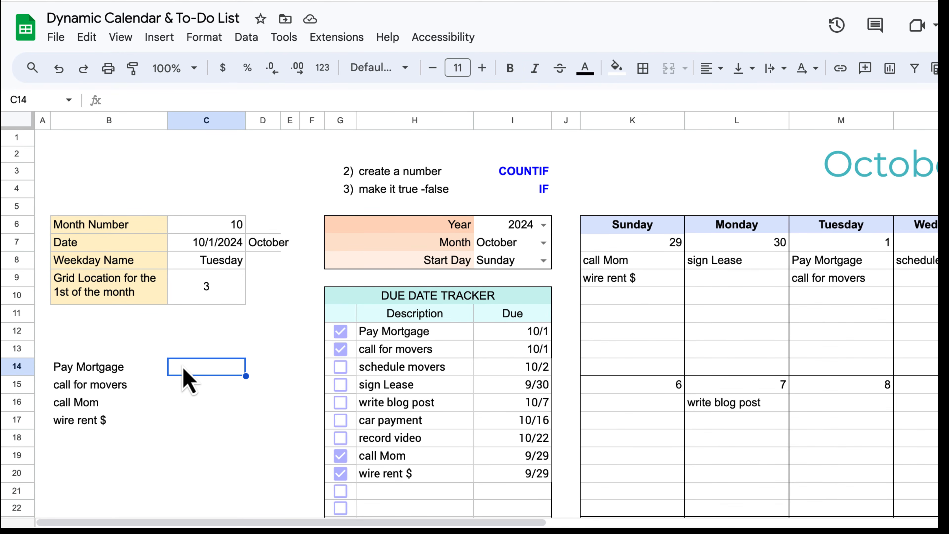
{"action": "type", "text": "=COUNT"}
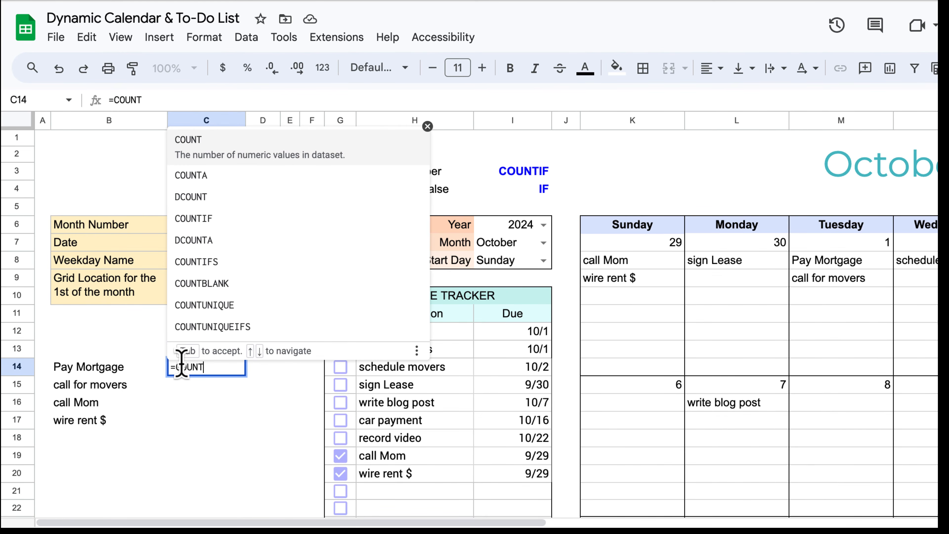
{"action": "type", "text": "IF"}
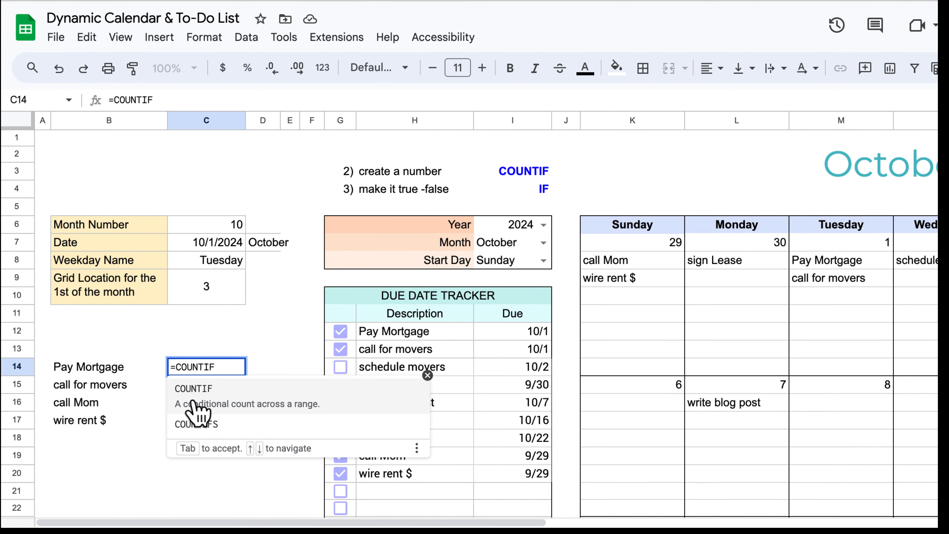
{"action": "left_click", "coordinate": [193, 401]}
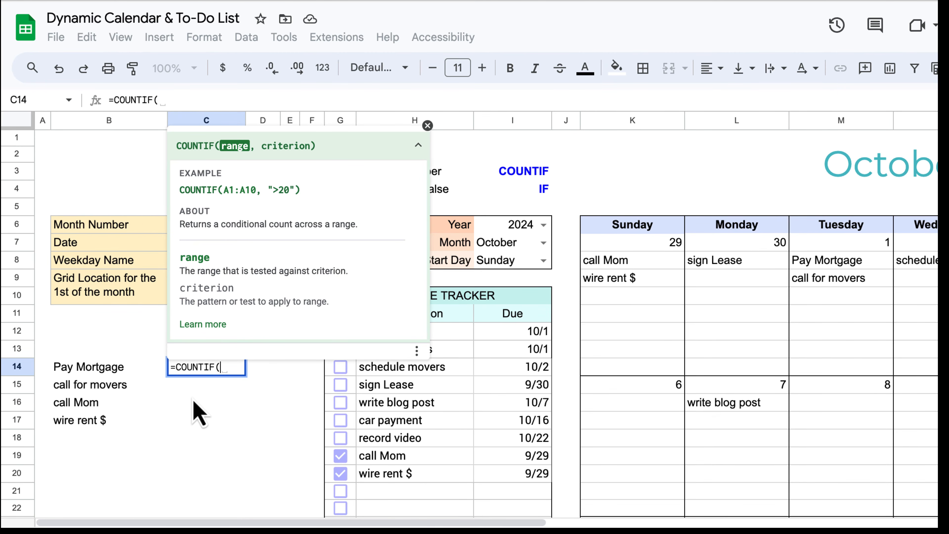
{"action": "left_click", "coordinate": [102, 370]}
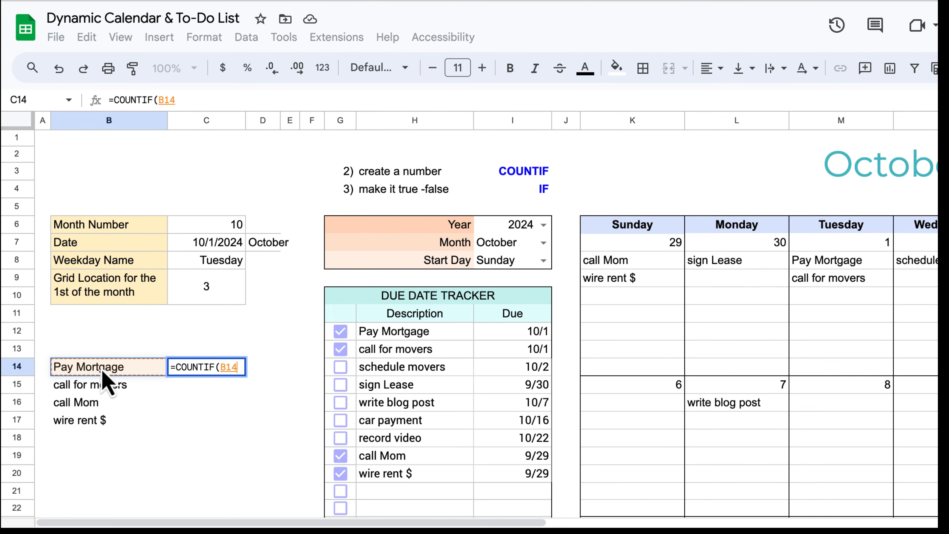
{"action": "left_click_drag", "start_coordinate": [102, 371], "coordinate": [116, 504]}
{"action": "scroll", "coordinate": [236, 458], "scroll_direction": "up", "scroll_amount": 2}
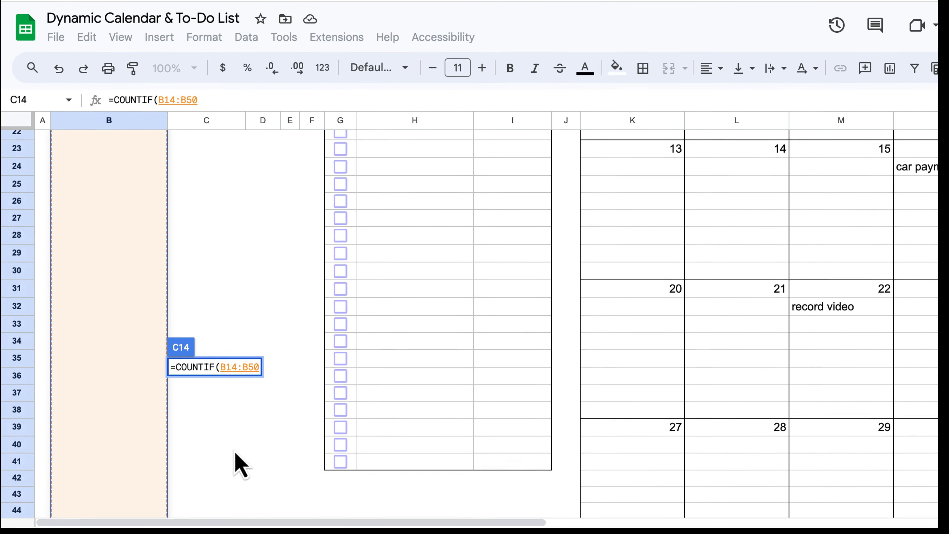
{"action": "scroll", "coordinate": [239, 463], "scroll_direction": "up", "scroll_amount": 10}
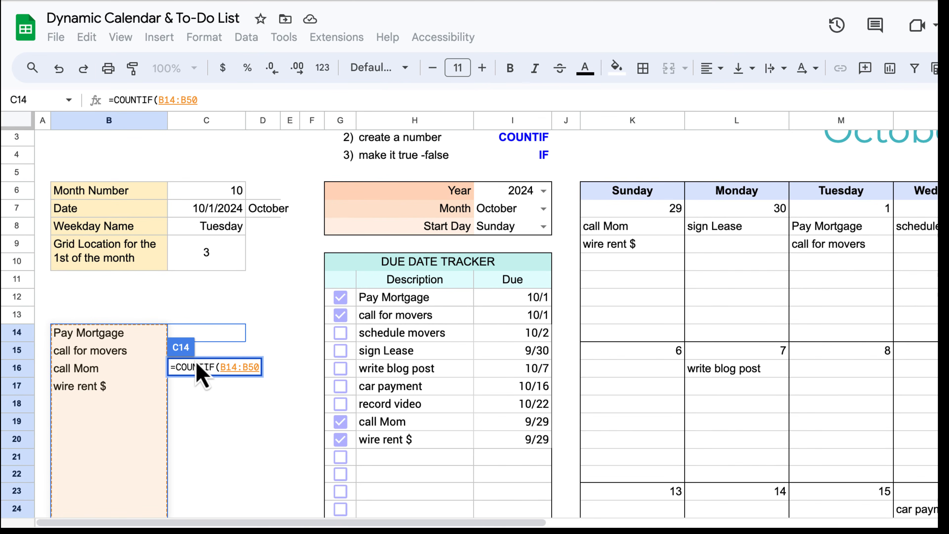
{"action": "type", "text": ","}
{"action": "scroll", "coordinate": [261, 336], "scroll_direction": "down", "scroll_amount": 3}
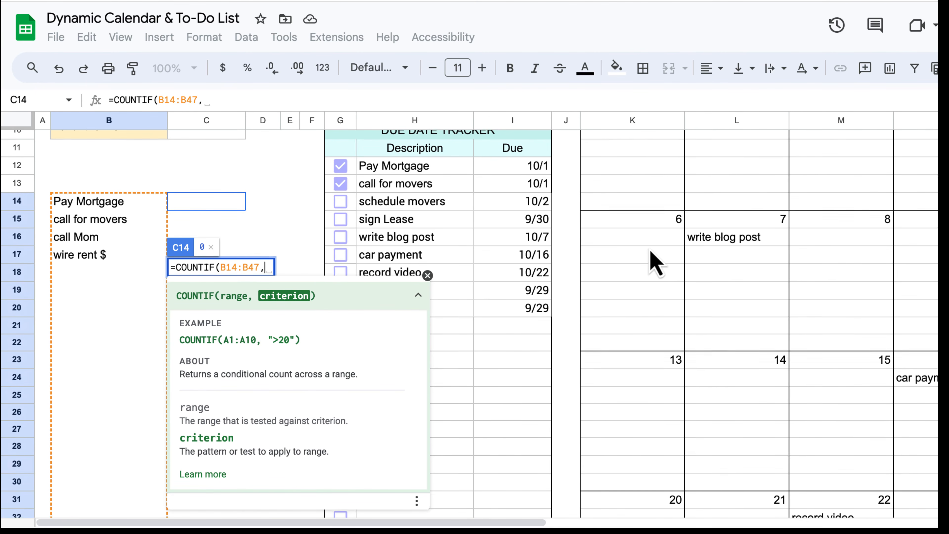
Complete the C14 COUNTIF formula with calendar cell K8 as the criterion, and dismiss the suggested autofill.
{"action": "scroll", "coordinate": [650, 258], "scroll_direction": "up", "scroll_amount": 5}
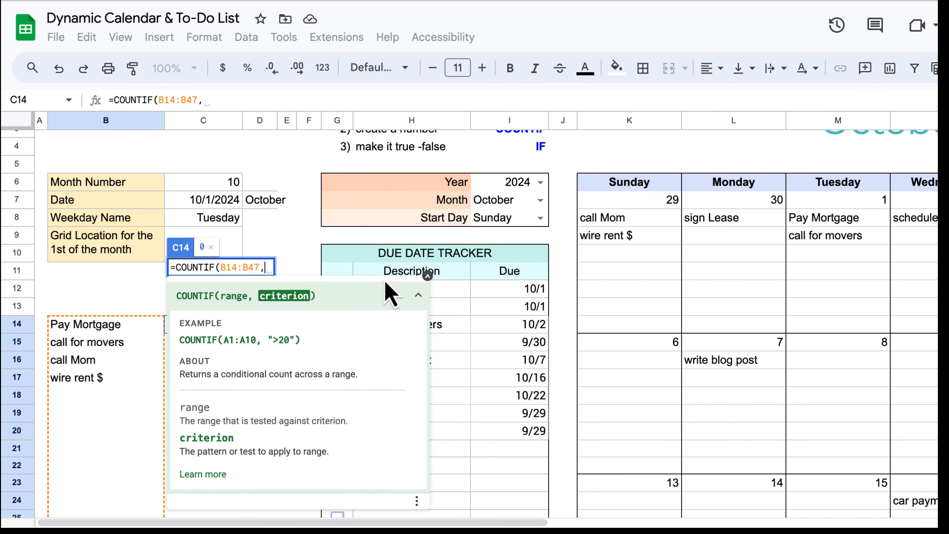
{"action": "left_click", "coordinate": [599, 220]}
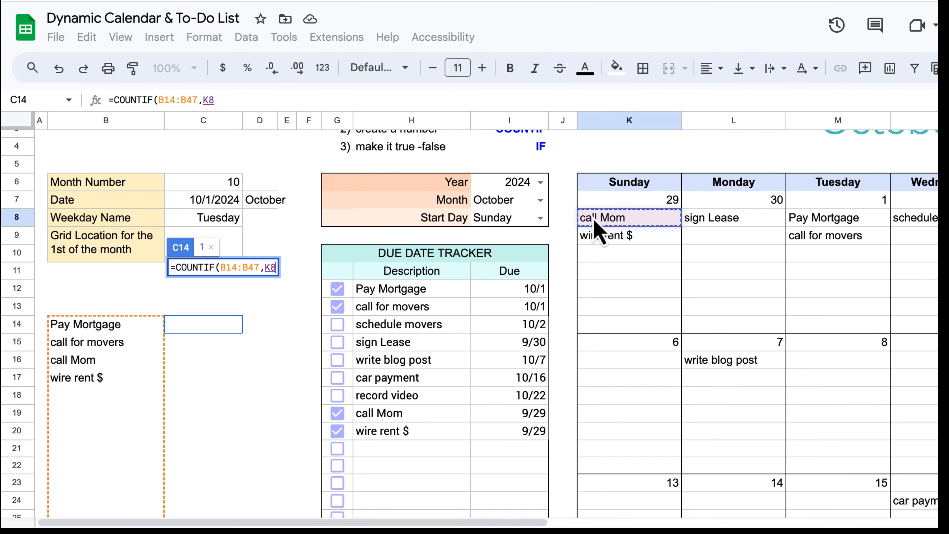
{"action": "key", "text": "Return"}
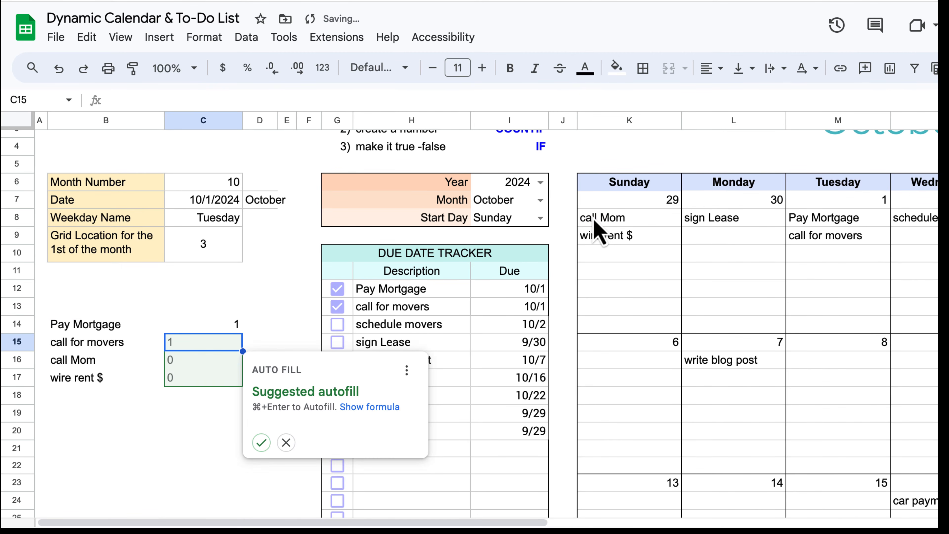
{"action": "left_click", "coordinate": [286, 442]}
{"action": "left_click", "coordinate": [228, 326]}
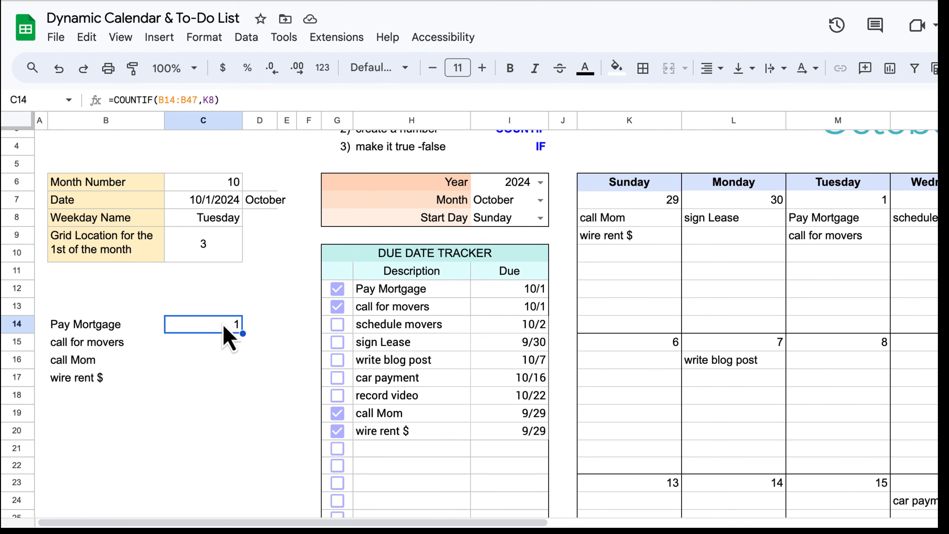
Start an IF formula in D14 with the logical expression C14>0.
{"action": "scroll", "coordinate": [224, 326], "scroll_direction": "up", "scroll_amount": 2}
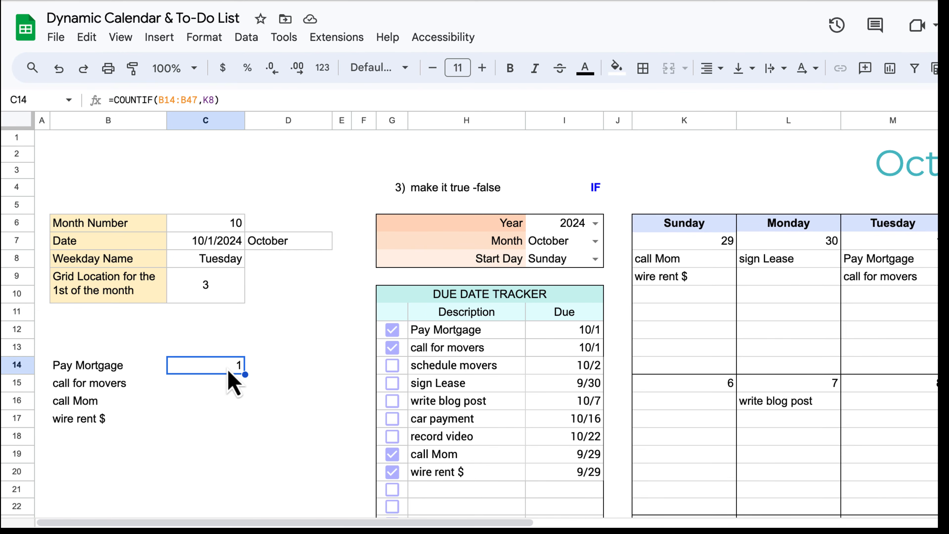
{"action": "scroll", "coordinate": [261, 370], "scroll_direction": "down", "scroll_amount": 1}
{"action": "left_click", "coordinate": [288, 361]}
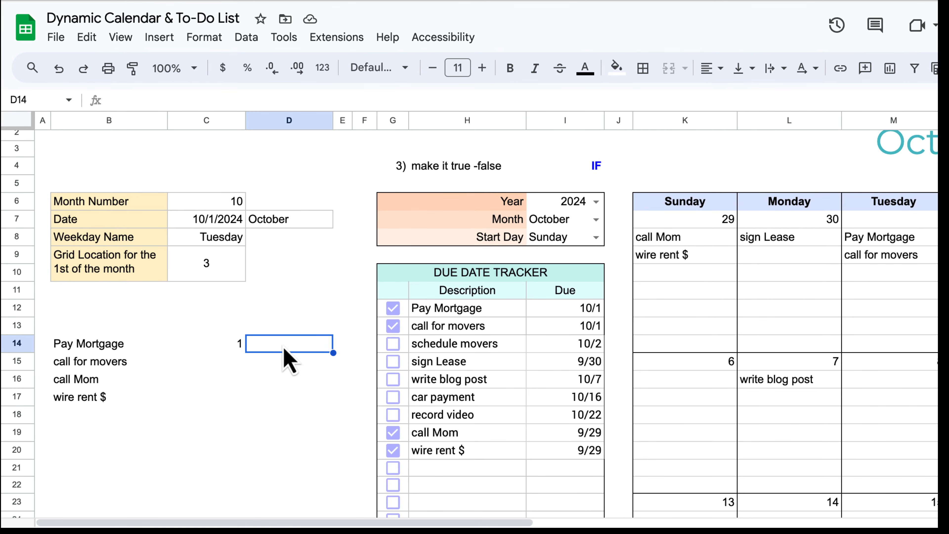
{"action": "type", "text": "=IF"}
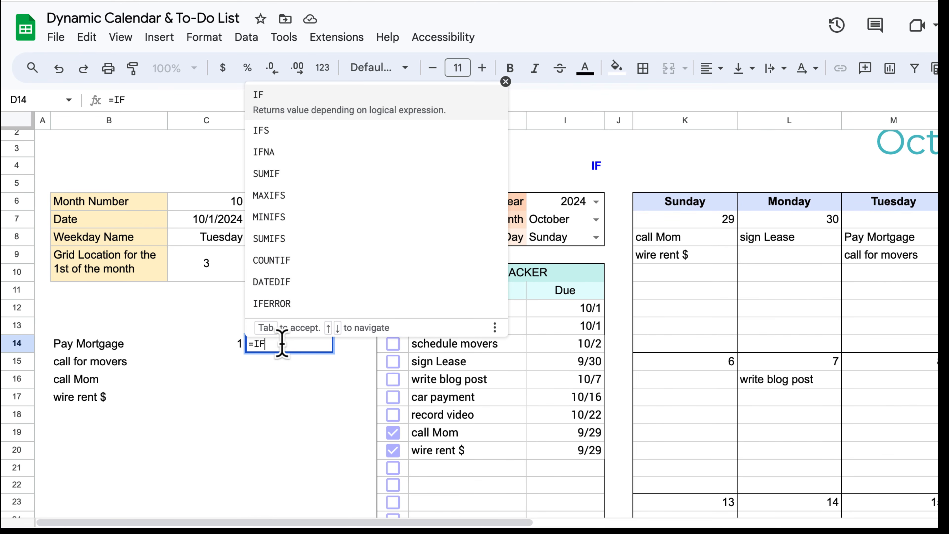
{"action": "left_click", "coordinate": [346, 105]}
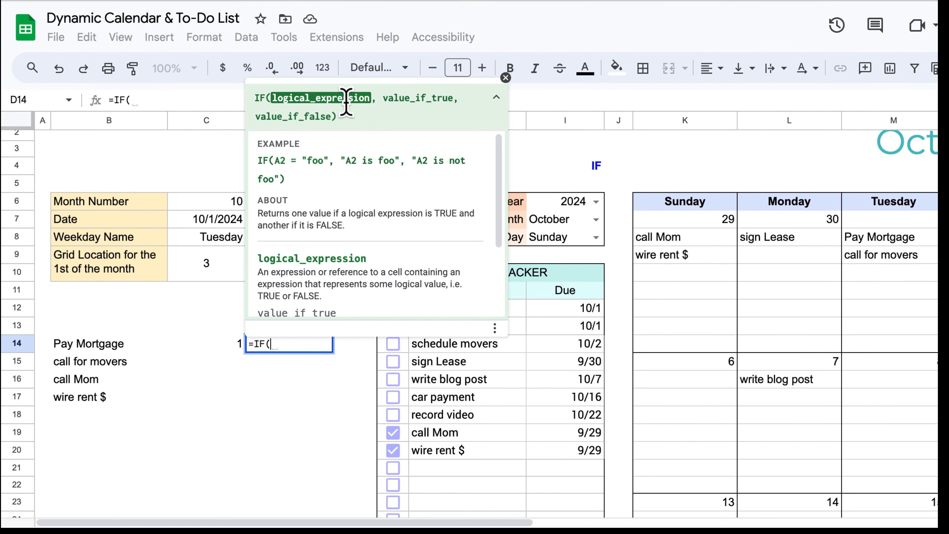
{"action": "left_click", "coordinate": [224, 350]}
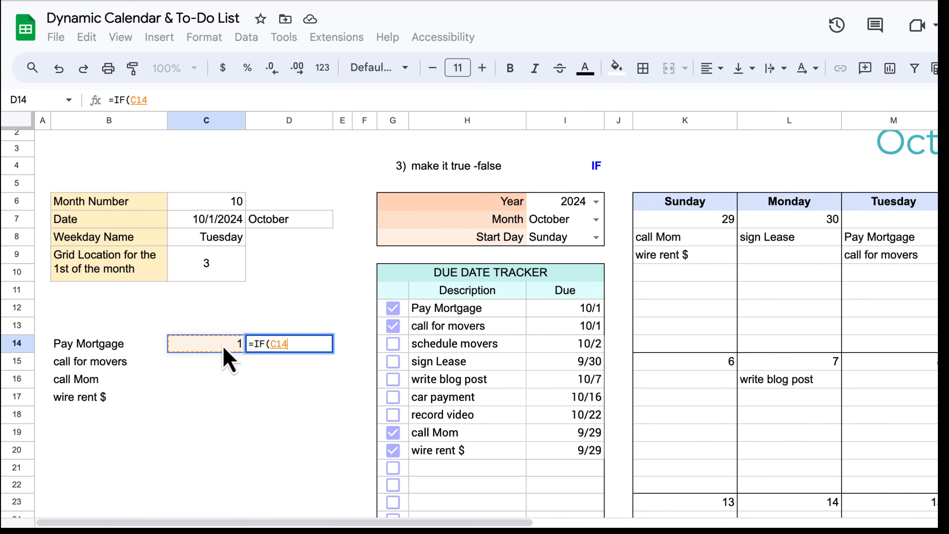
{"action": "type", "text": ">0"}
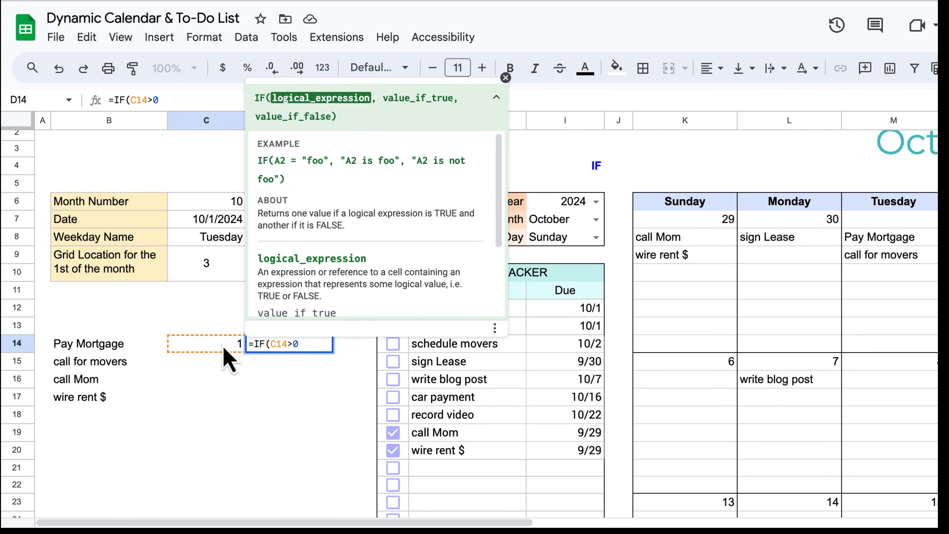
Complete the D14 IF formula with TRUE as the value if true and FALSE as the value if false.
{"action": "type", "text": ",TUR"}
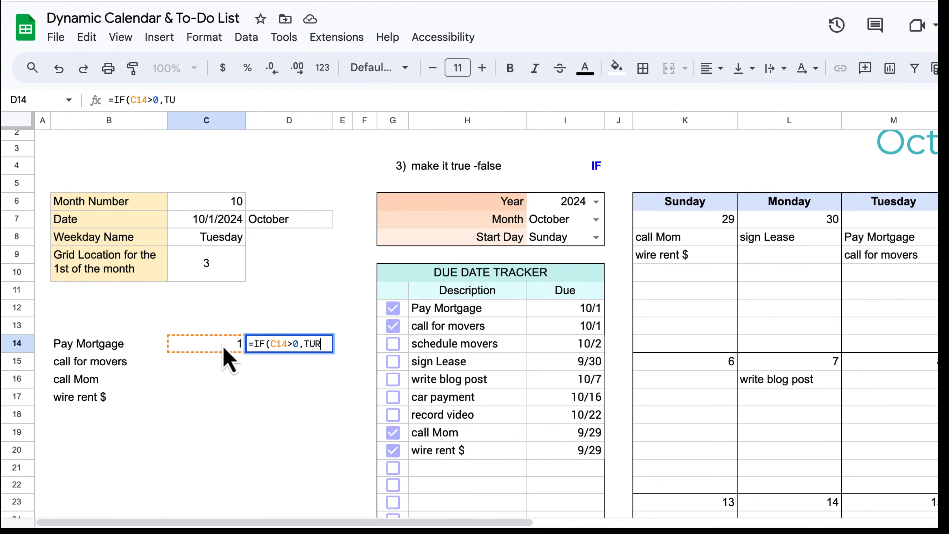
{"action": "key", "text": "BackSpace"}
{"action": "key", "text": "BackSpace"}
{"action": "type", "text": "RUE"}
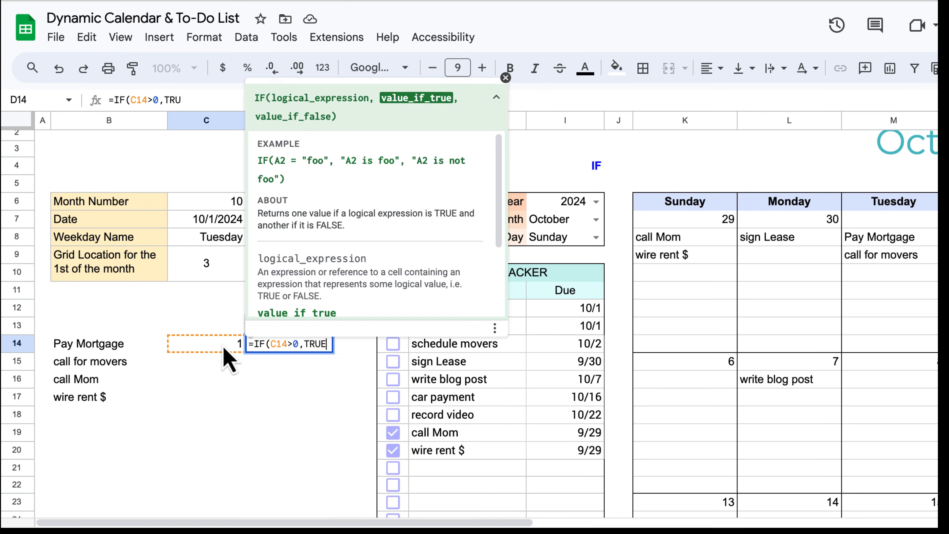
{"action": "type", "text": ","}
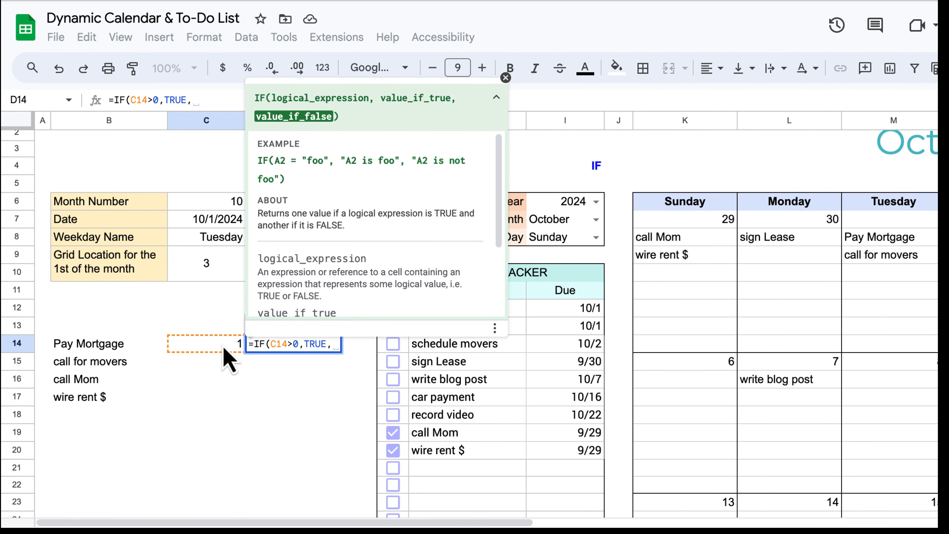
{"action": "type", "text": "FALSE"}
{"action": "key", "text": "Return"}
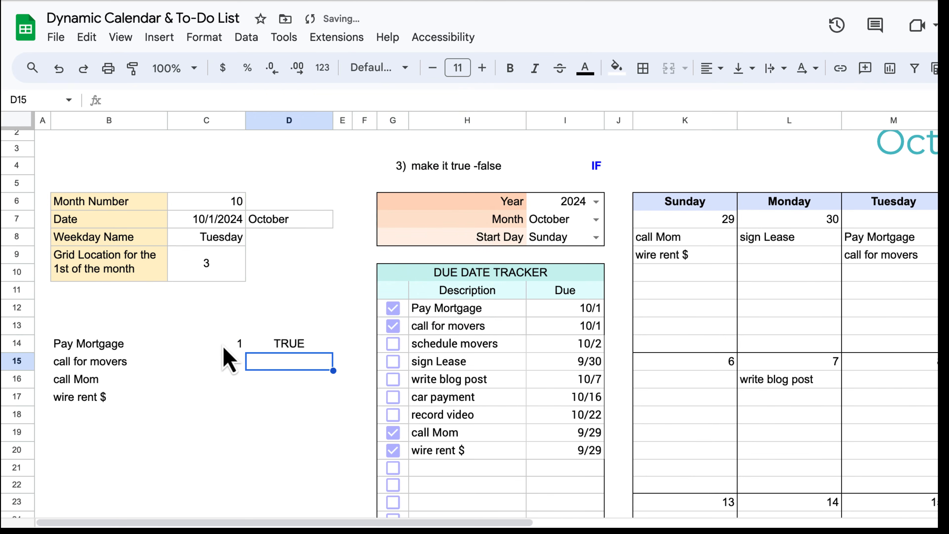
Review the IF formula in D14 and the COUNTIF formula in C14 that it refers to.
{"action": "left_click", "coordinate": [279, 344]}
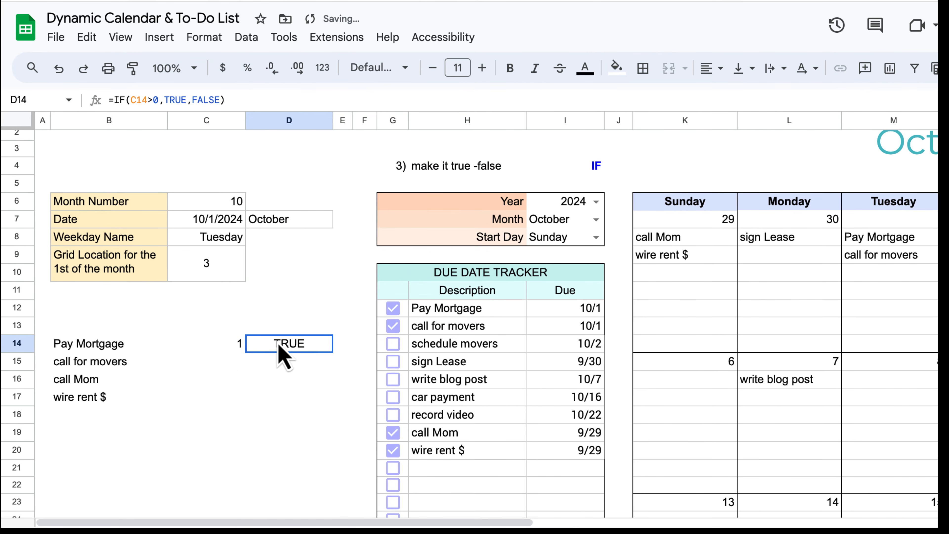
{"action": "left_click", "coordinate": [220, 347]}
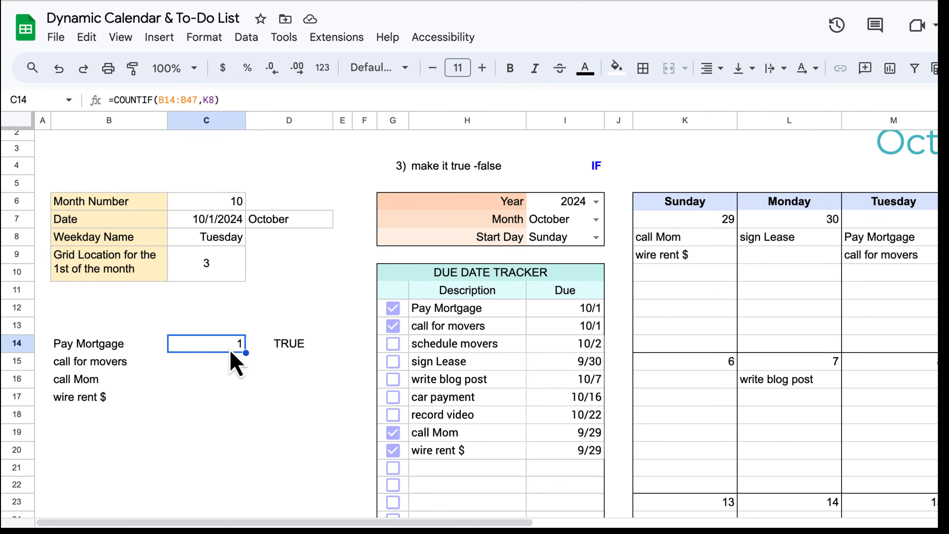
{"action": "left_click", "coordinate": [288, 347]}
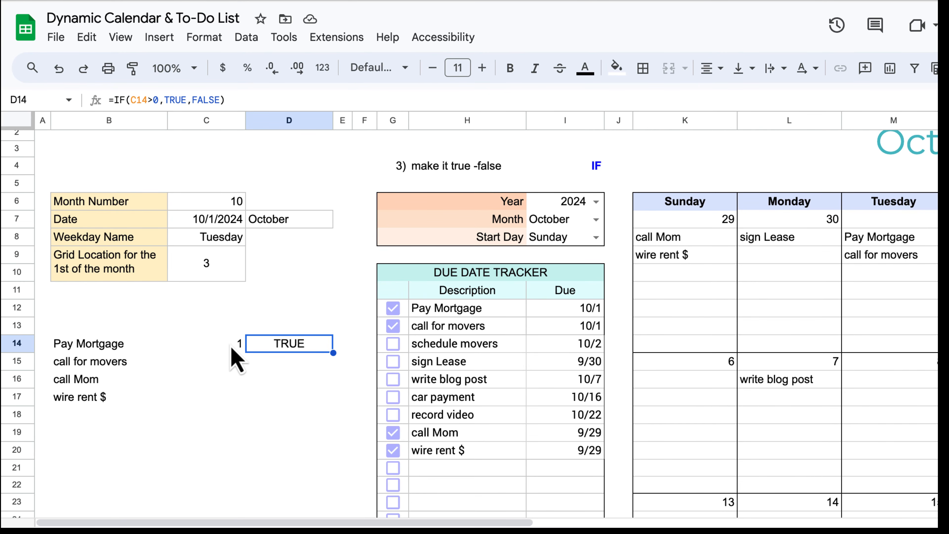
{"action": "left_click", "coordinate": [236, 359]}
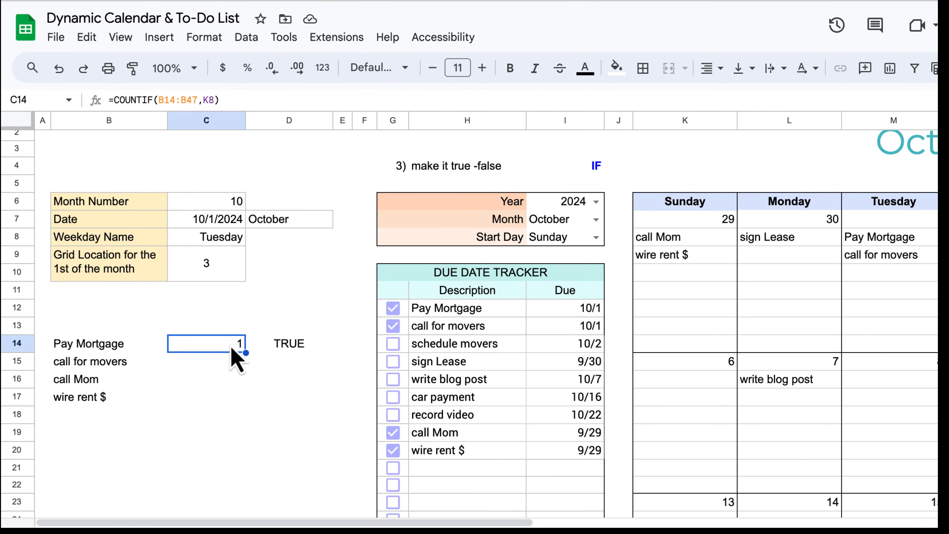
{"action": "left_click", "coordinate": [284, 349]}
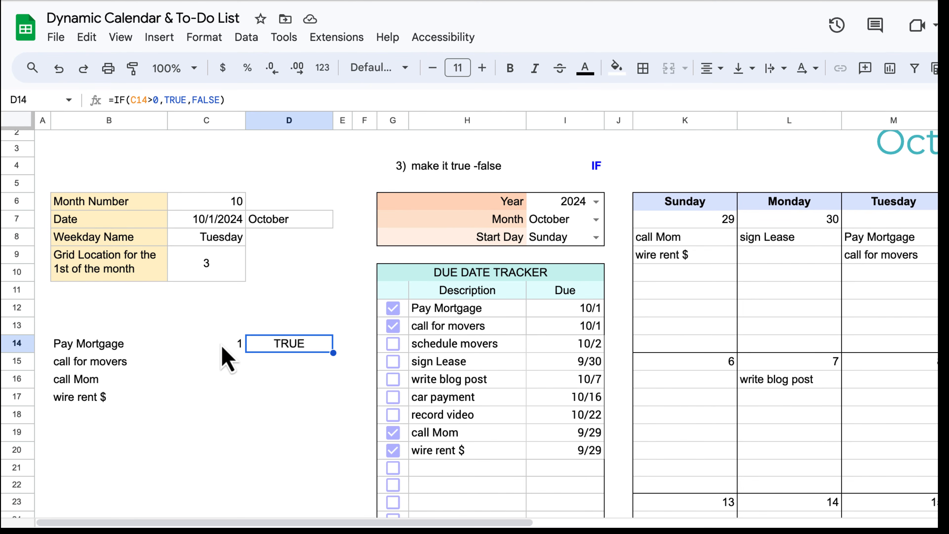
{"action": "left_click", "coordinate": [227, 359]}
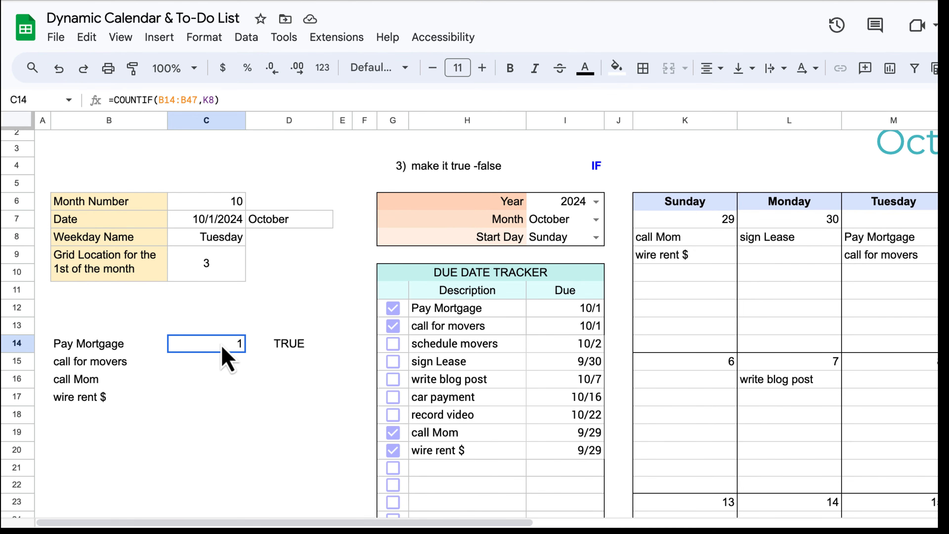
Clear the numbered "make it true -false" IF note from row 4 above the Year, Month and Start Day settings.
{"action": "left_click", "coordinate": [404, 169]}
{"action": "key", "text": "Delete"}
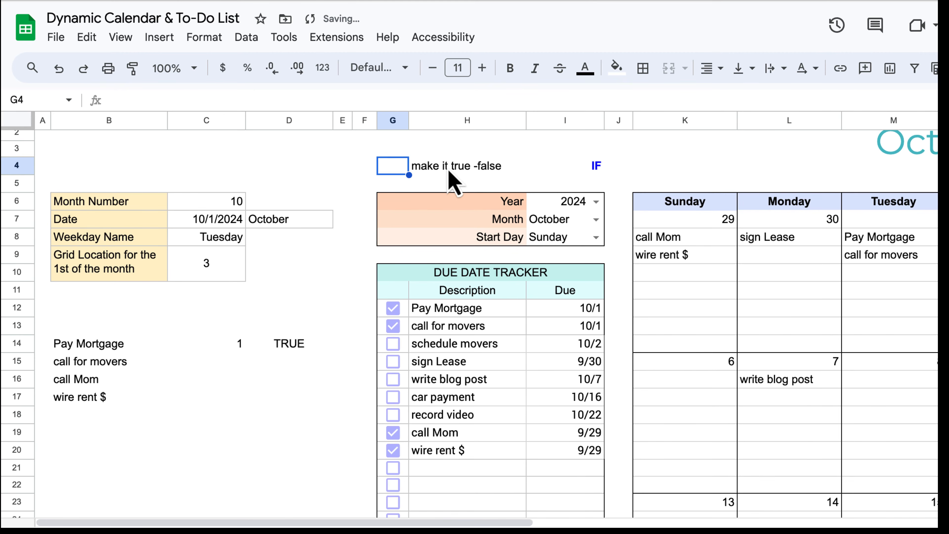
{"action": "left_click", "coordinate": [618, 272]}
Select the October calendar's day cells K8:Q46 and start a conditional formatting rule for them.
{"action": "scroll", "coordinate": [691, 343], "scroll_direction": "right", "scroll_amount": 2}
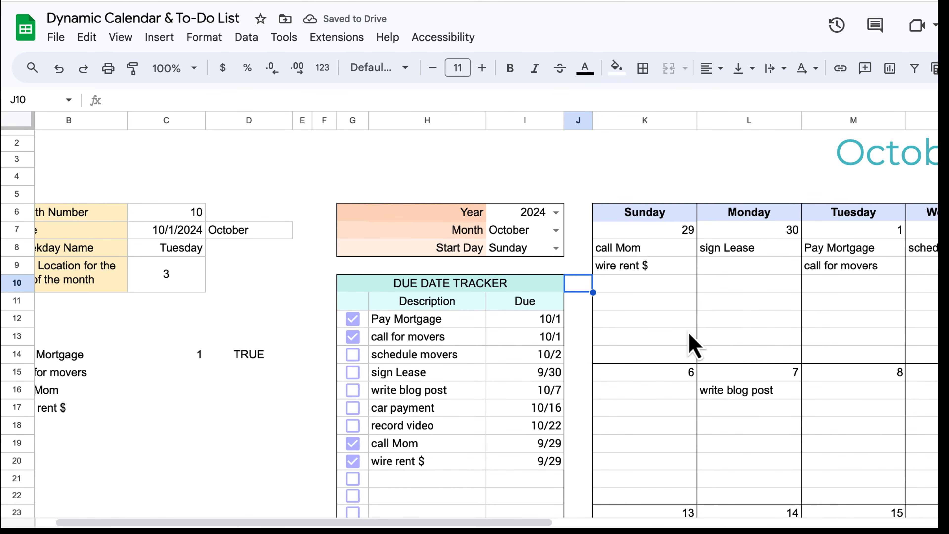
{"action": "scroll", "coordinate": [693, 344], "scroll_direction": "right", "scroll_amount": 10}
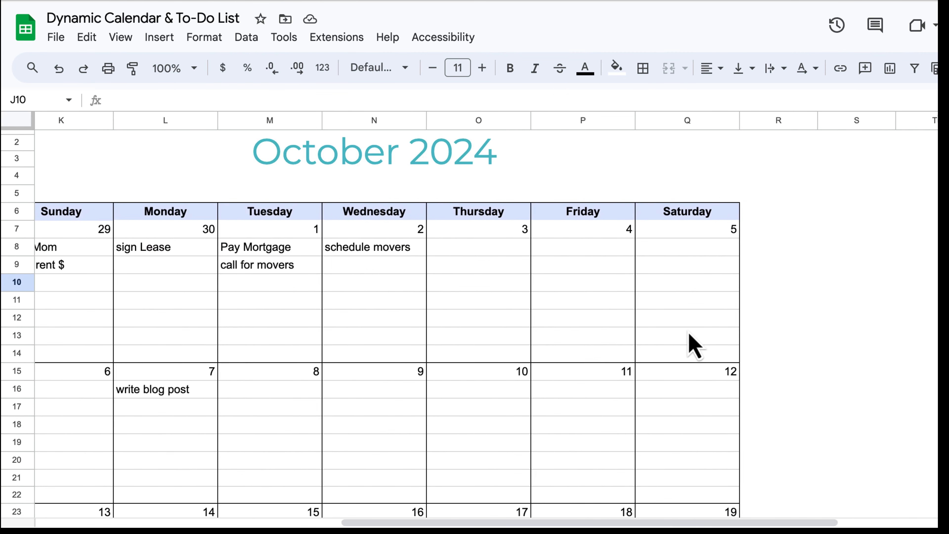
{"action": "scroll", "coordinate": [693, 344], "scroll_direction": "left", "scroll_amount": 3}
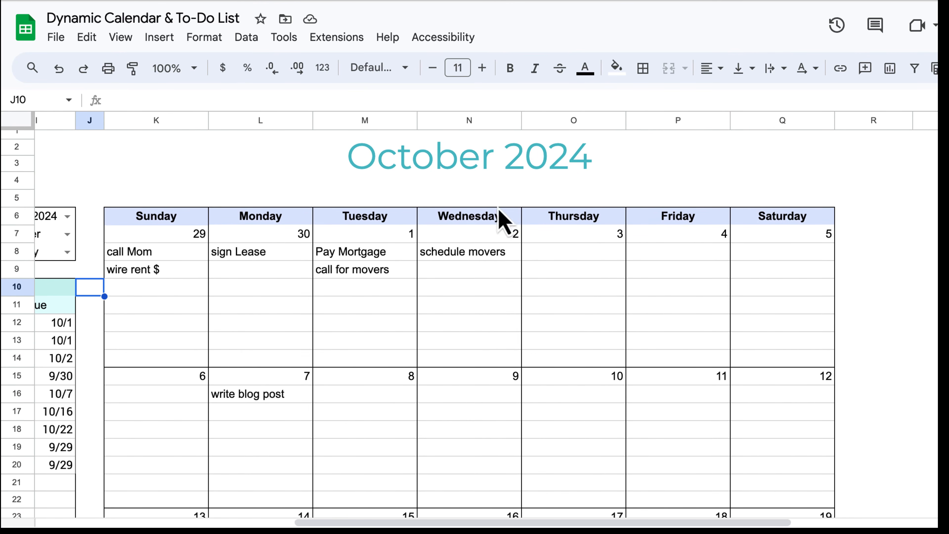
{"action": "left_click", "coordinate": [200, 186]}
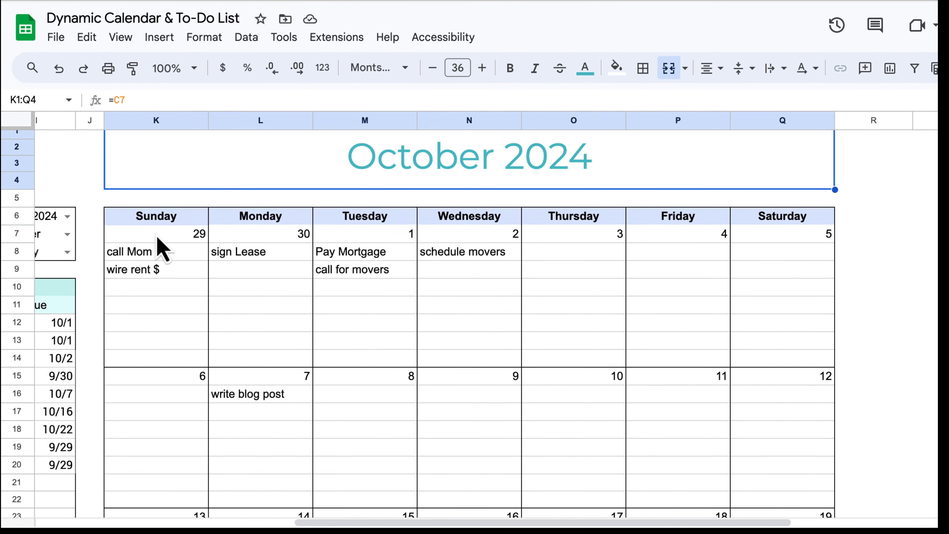
{"action": "left_click_drag", "start_coordinate": [151, 254], "coordinate": [765, 434]}
{"action": "scroll", "coordinate": [765, 435], "scroll_direction": "up", "scroll_amount": 10}
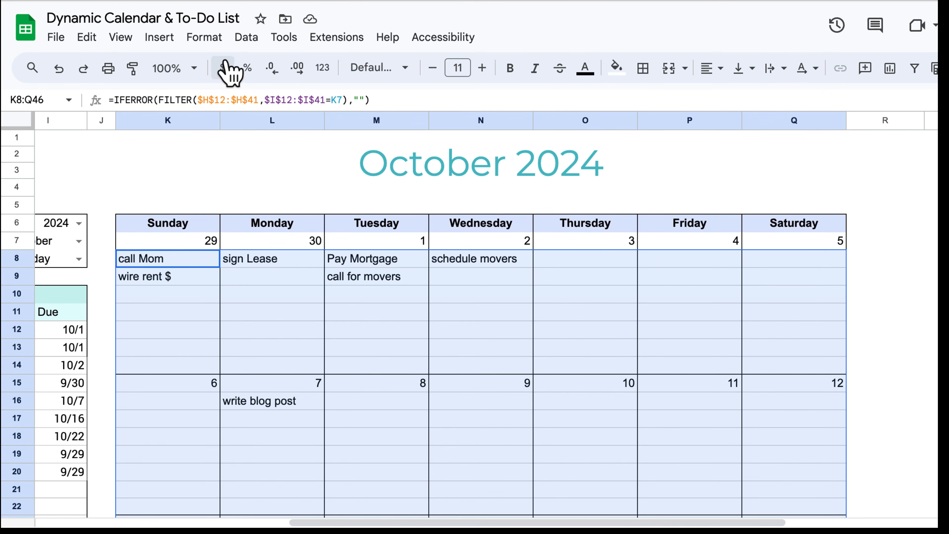
{"action": "left_click", "coordinate": [205, 37]}
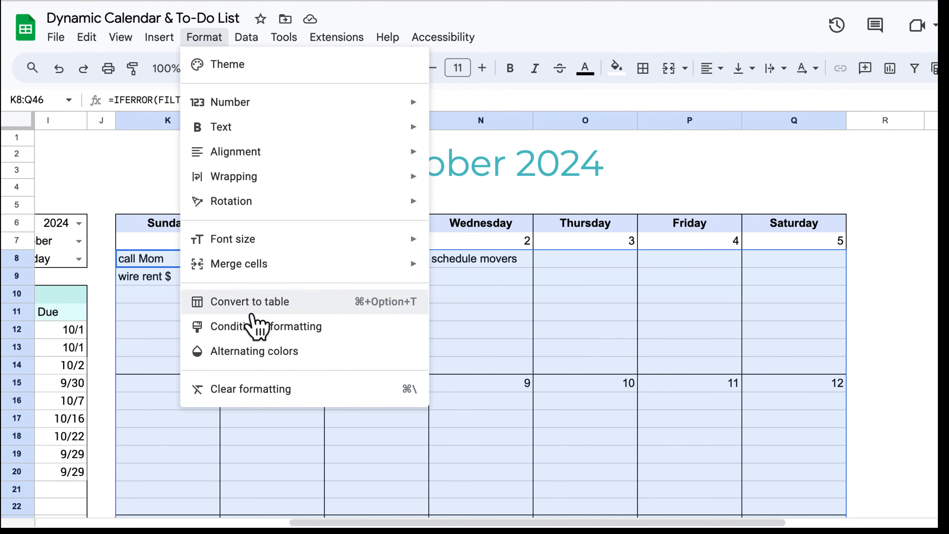
{"action": "left_click", "coordinate": [256, 326]}
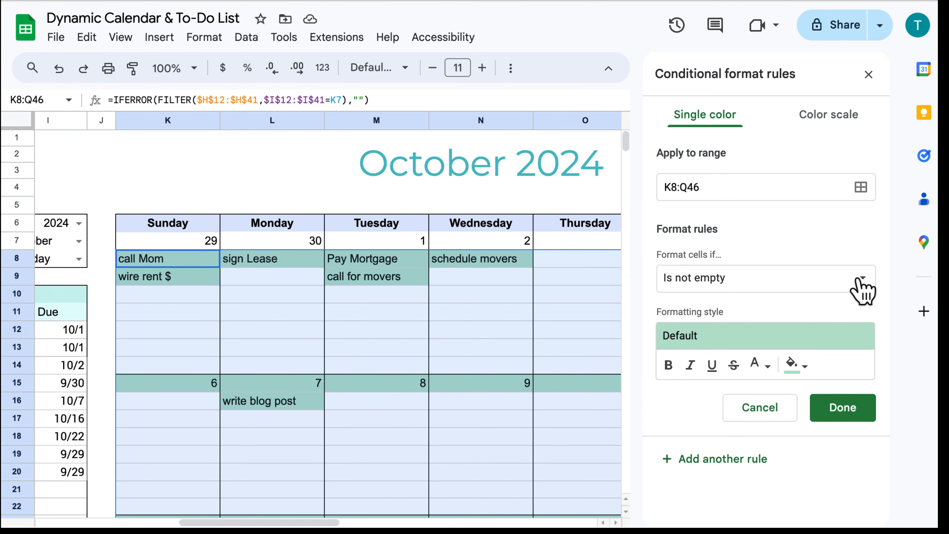
Set the rule's condition to "Custom formula is" and remove the fill color from its formatting style.
{"action": "left_click", "coordinate": [866, 288]}
{"action": "scroll", "coordinate": [710, 428], "scroll_direction": "down", "scroll_amount": 5}
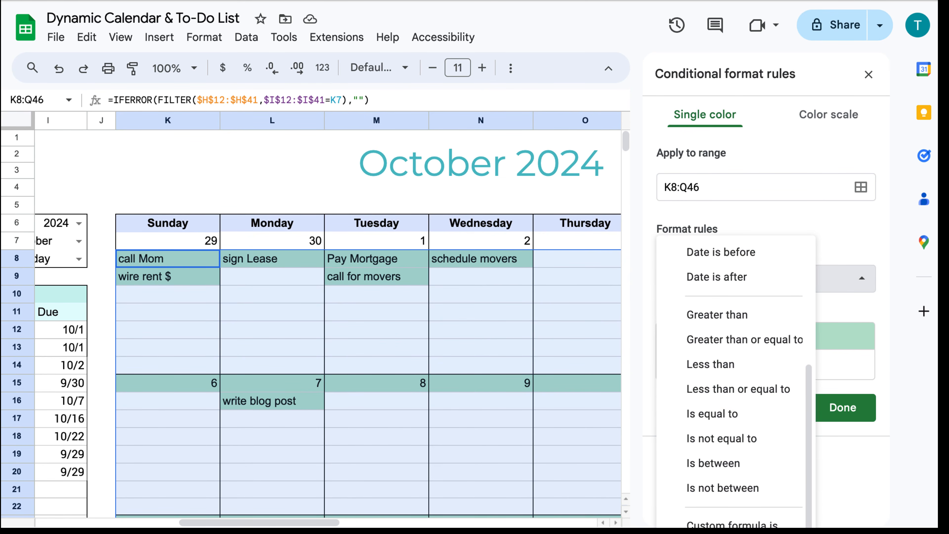
{"action": "left_click_drag", "start_coordinate": [944, 533], "coordinate": [927, 515]}
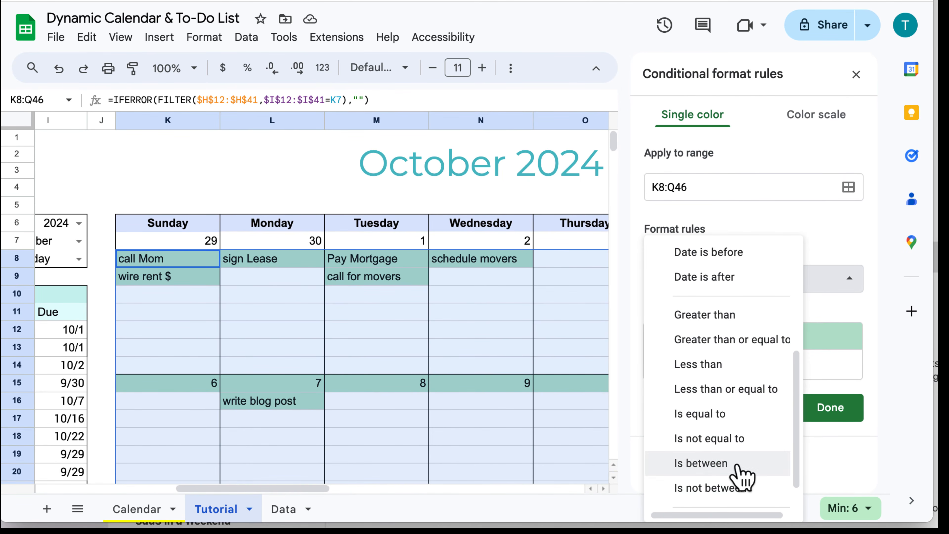
{"action": "scroll", "coordinate": [741, 477], "scroll_direction": "down", "scroll_amount": 1}
{"action": "left_click", "coordinate": [728, 492]}
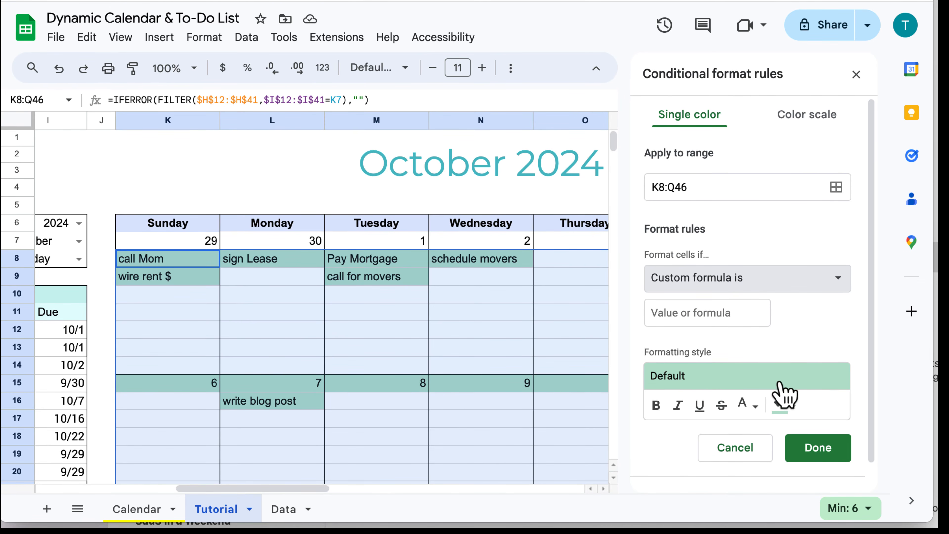
{"action": "left_click", "coordinate": [792, 406]}
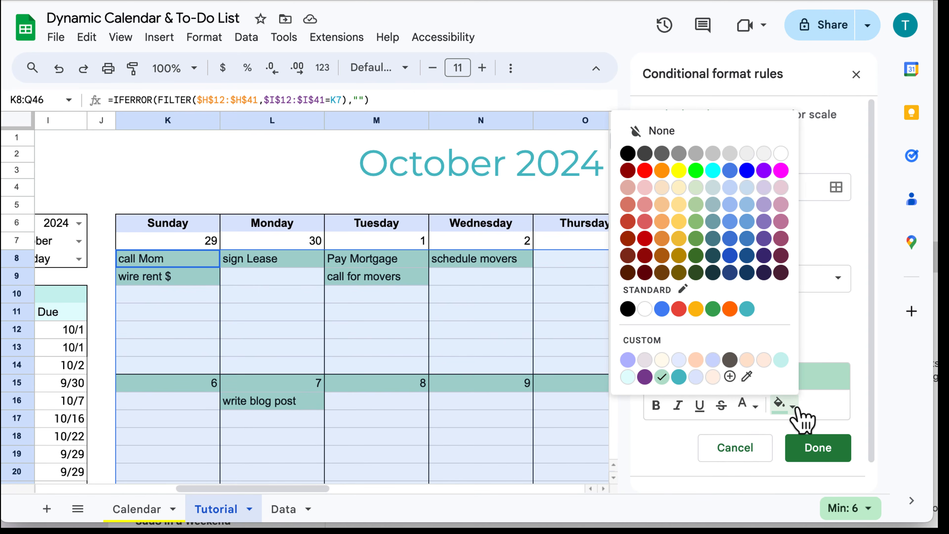
{"action": "left_click", "coordinate": [634, 131]}
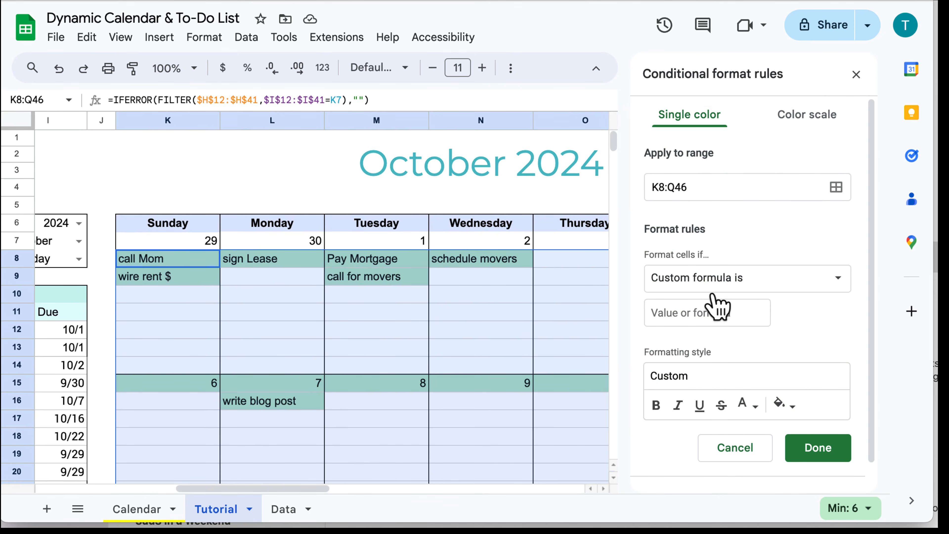
Start the rule's custom formula with =IF(COUNTIF(.
{"action": "left_click", "coordinate": [709, 314]}
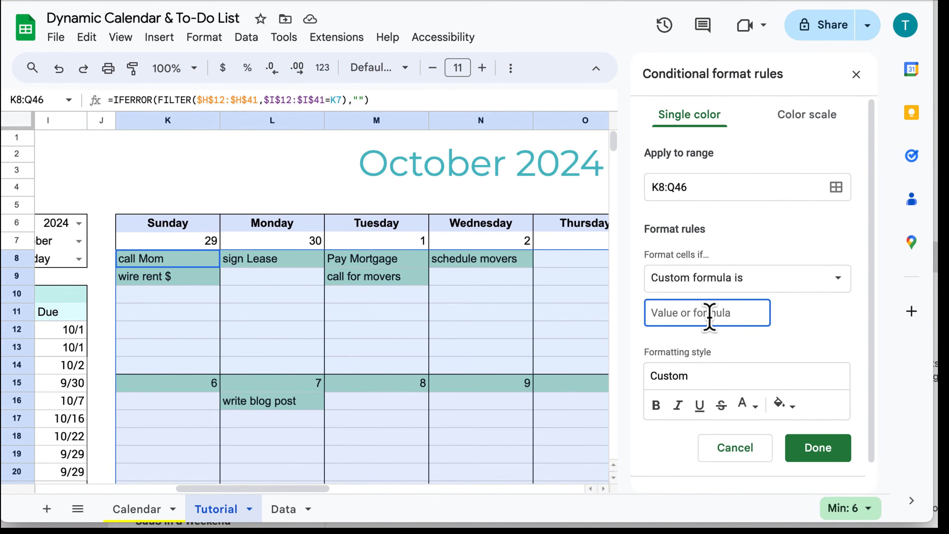
{"action": "type", "text": "=IF("}
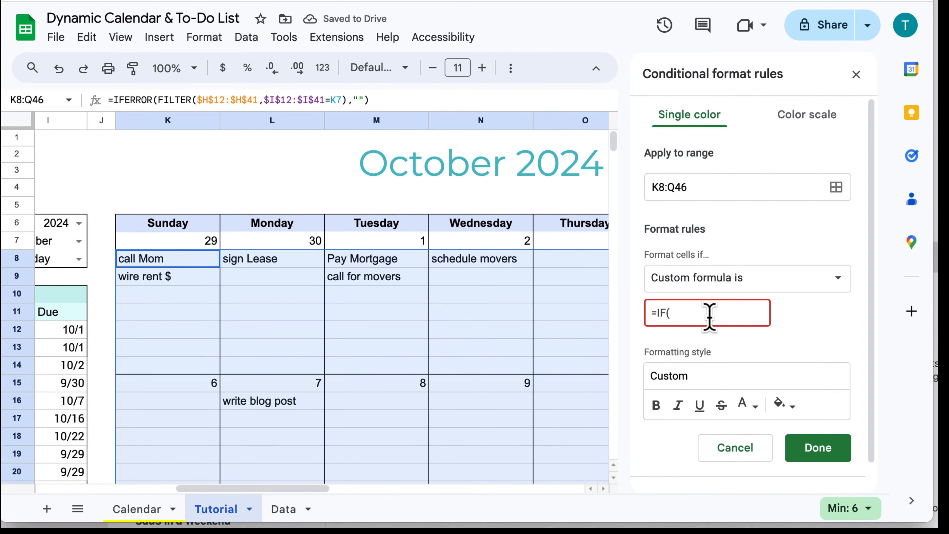
{"action": "type", "text": "COUNTIF("}
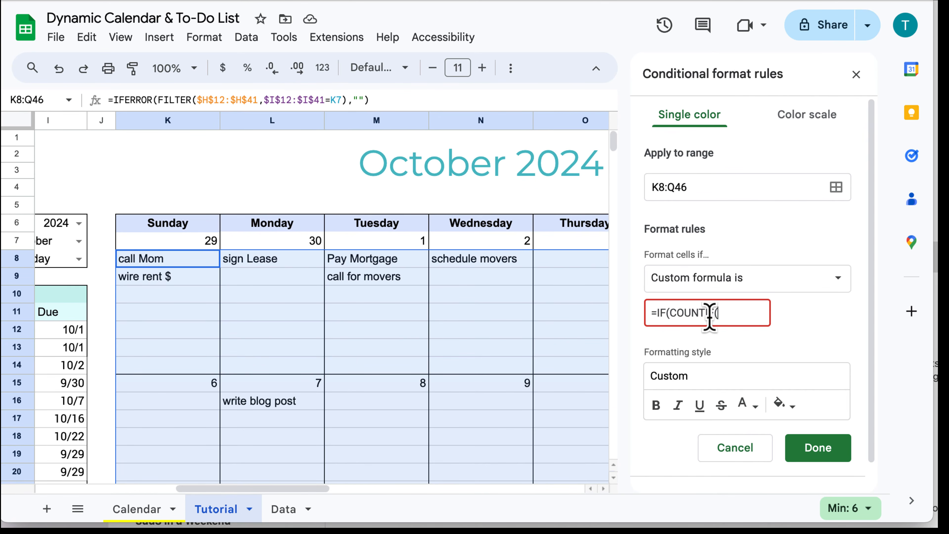
Mark the filtered task list cells B14:B44 in the sheet and enter B14:B44 as the COUNTIF range in the custom formula.
{"action": "scroll", "coordinate": [355, 386], "scroll_direction": "left", "scroll_amount": 10}
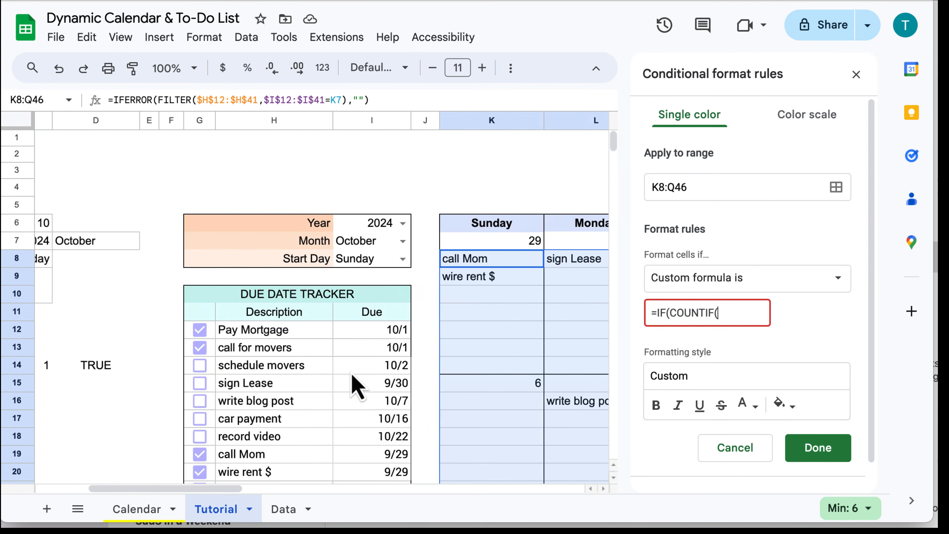
{"action": "scroll", "coordinate": [353, 376], "scroll_direction": "left", "scroll_amount": 5}
{"action": "left_click", "coordinate": [122, 371]}
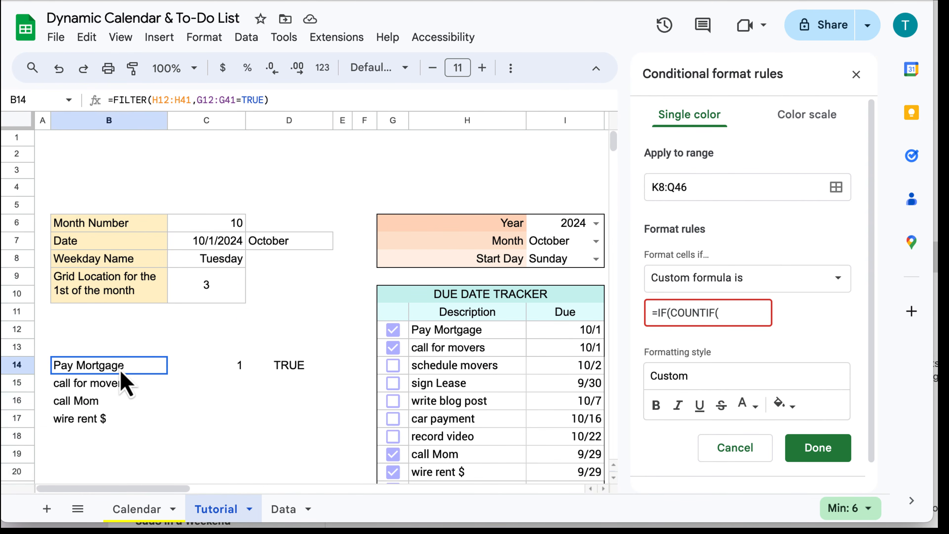
{"action": "left_click_drag", "start_coordinate": [121, 372], "coordinate": [123, 466]}
{"action": "scroll", "coordinate": [134, 434], "scroll_direction": "down", "scroll_amount": 5}
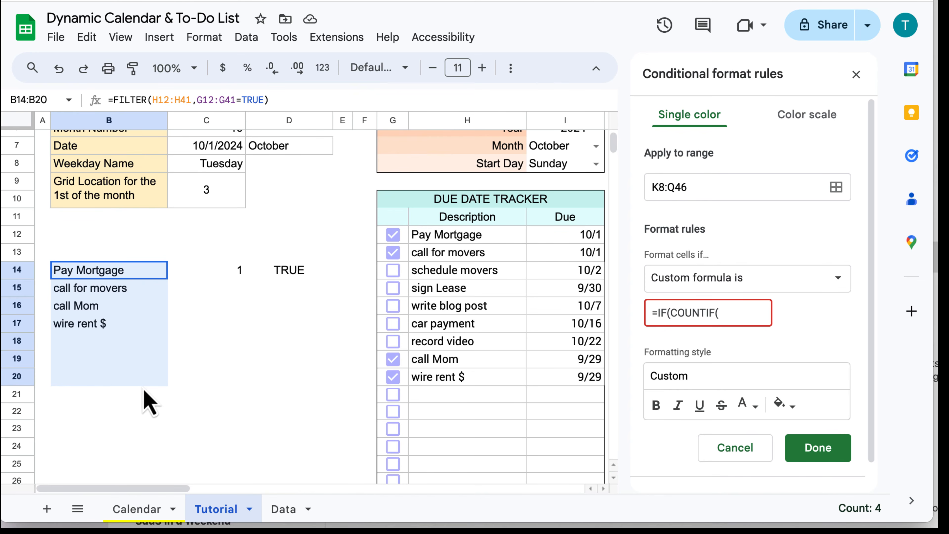
{"action": "scroll", "coordinate": [149, 402], "scroll_direction": "down", "scroll_amount": 6}
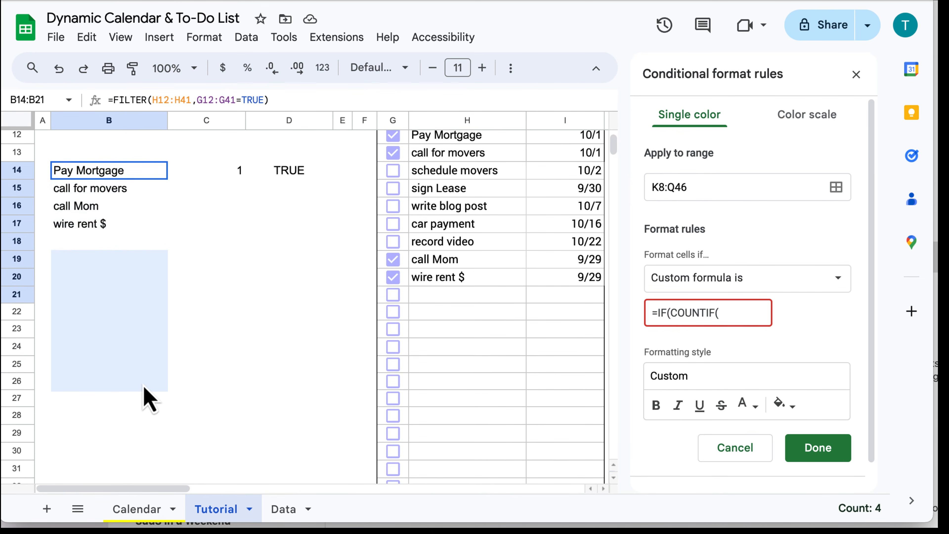
{"action": "scroll", "coordinate": [151, 407], "scroll_direction": "down", "scroll_amount": 12}
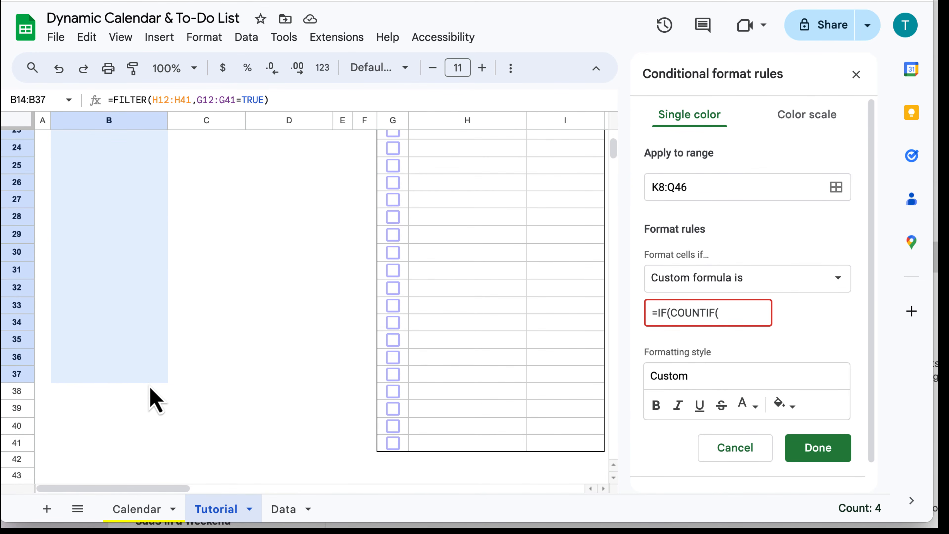
{"action": "scroll", "coordinate": [154, 417], "scroll_direction": "down", "scroll_amount": 2}
{"action": "left_click_drag", "start_coordinate": [153, 417], "coordinate": [151, 440]}
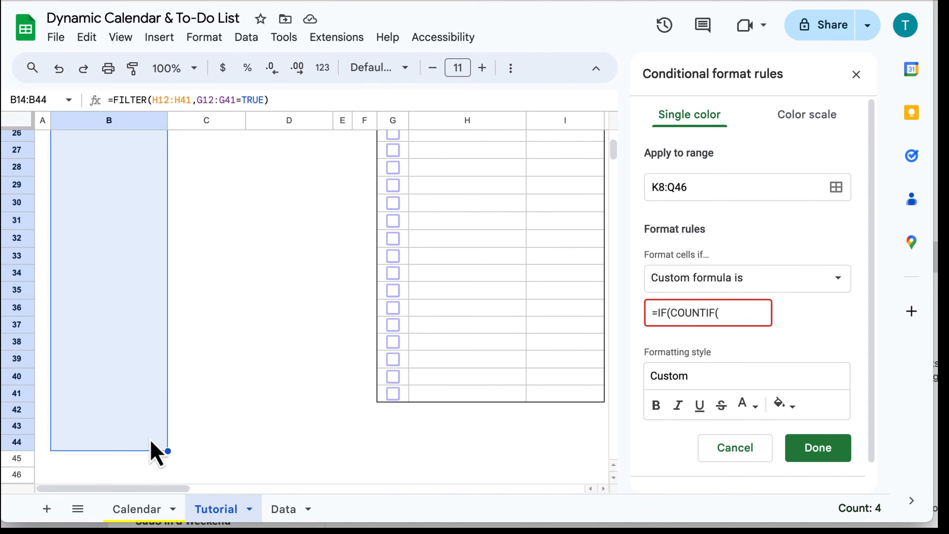
{"action": "scroll", "coordinate": [422, 430], "scroll_direction": "up", "scroll_amount": 15}
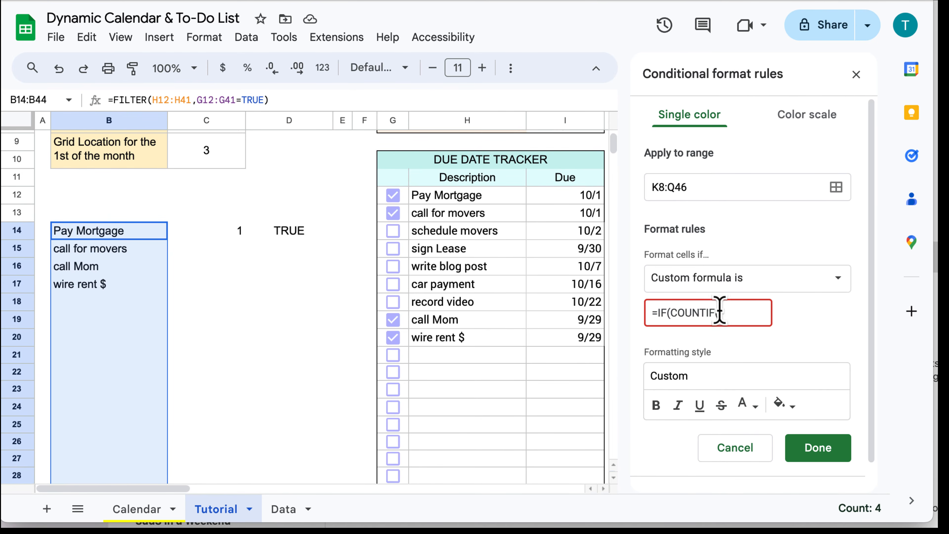
{"action": "left_click", "coordinate": [730, 314]}
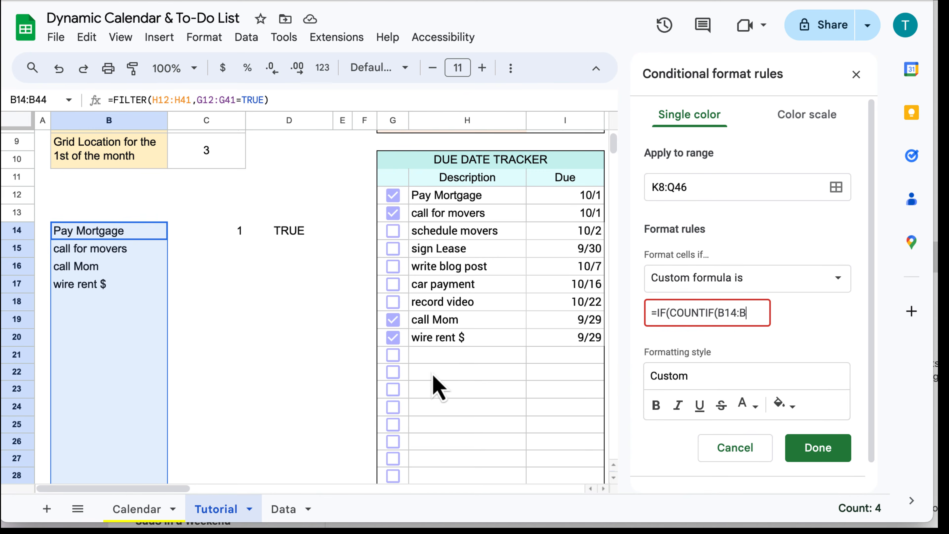
{"action": "scroll", "coordinate": [286, 382], "scroll_direction": "down", "scroll_amount": 10}
{"action": "scroll", "coordinate": [286, 381], "scroll_direction": "up", "scroll_amount": 10}
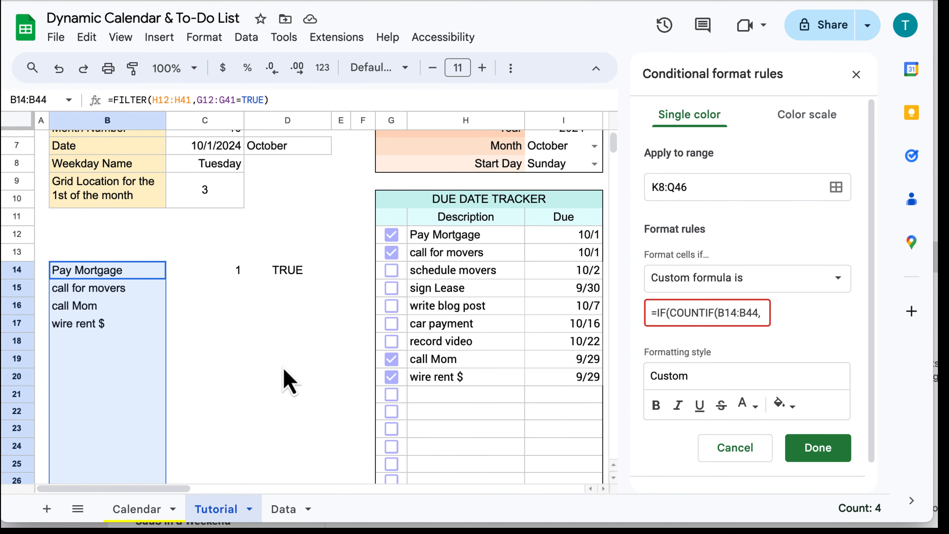
Enter K8 as the COUNTIF criterion in the rule's custom formula and close the function's parenthesis.
{"action": "type", "text": "K"}
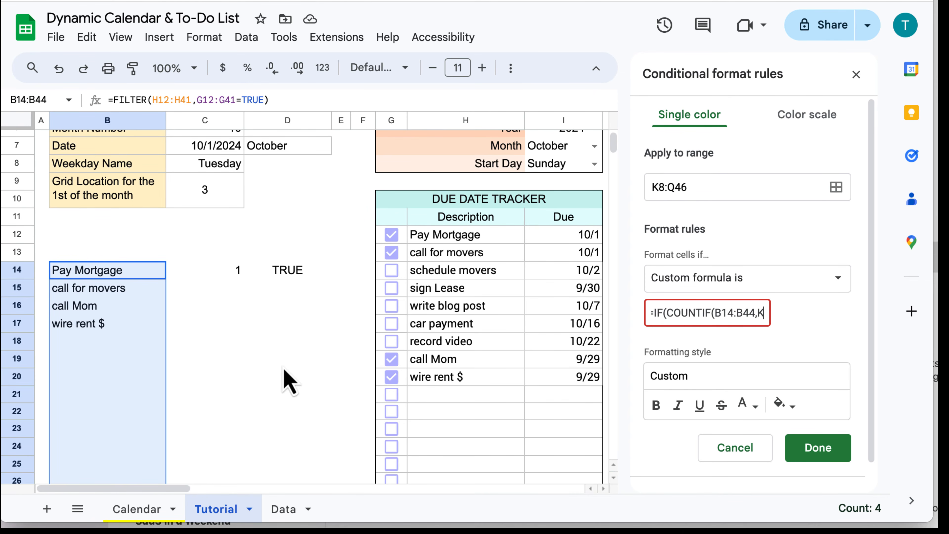
{"action": "type", "text": "*"}
{"action": "key", "text": "BackSpace"}
{"action": "type", "text": "8"}
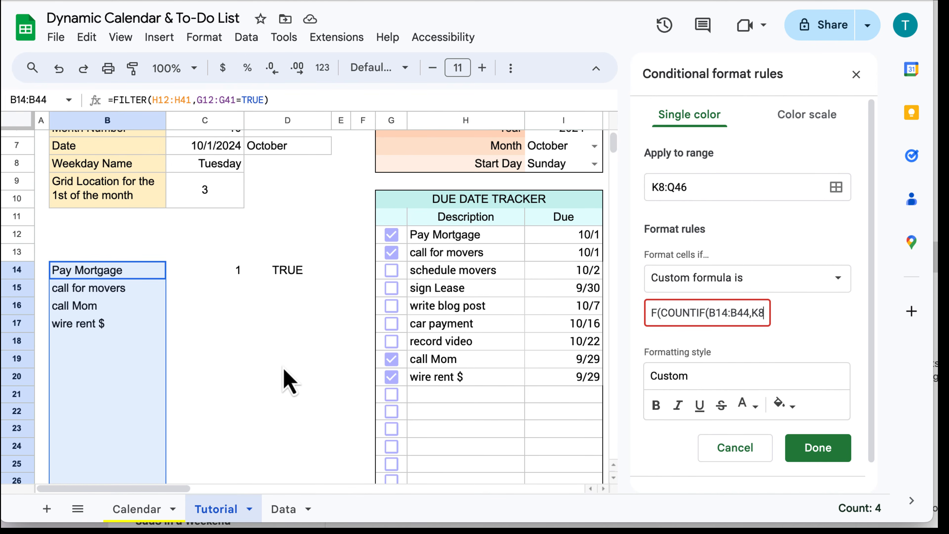
{"action": "type", "text": ")"}
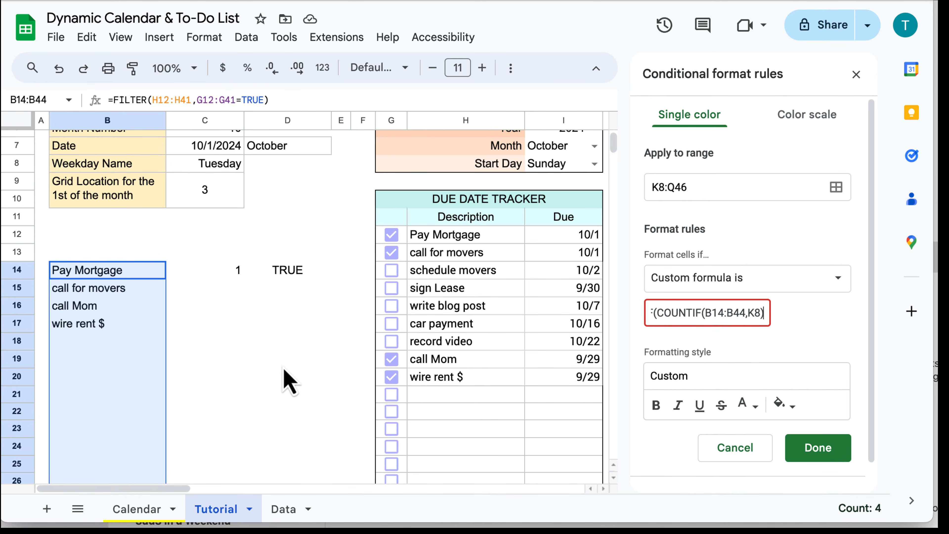
Complete the rule's custom formula with the comparison >0 and the IF results TRUE and FALSE.
{"action": "type", "text": " >"}
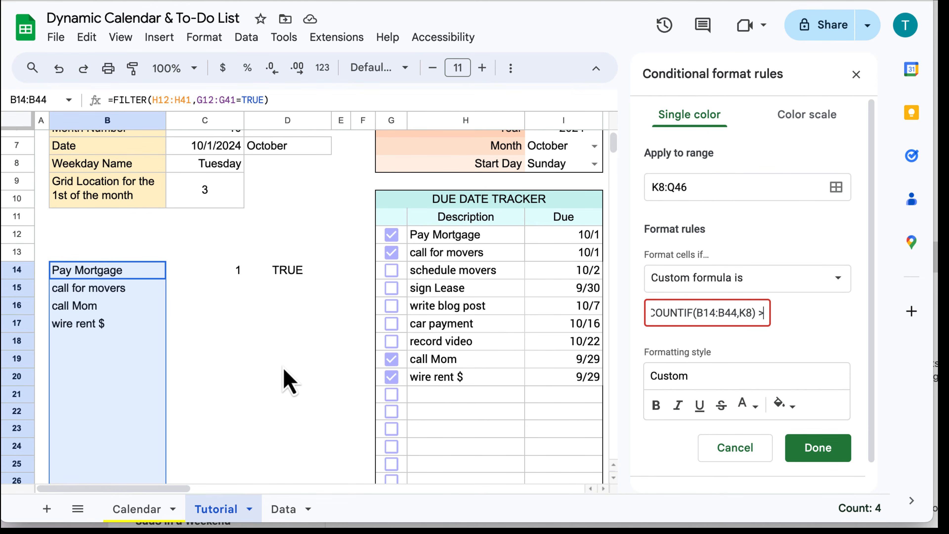
{"action": "type", "text": "0"}
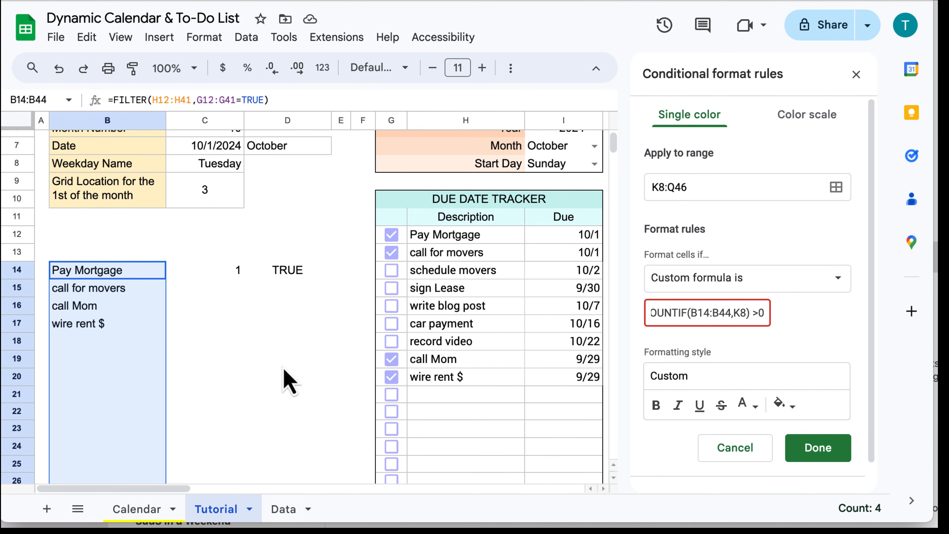
{"action": "type", "text": ", "}
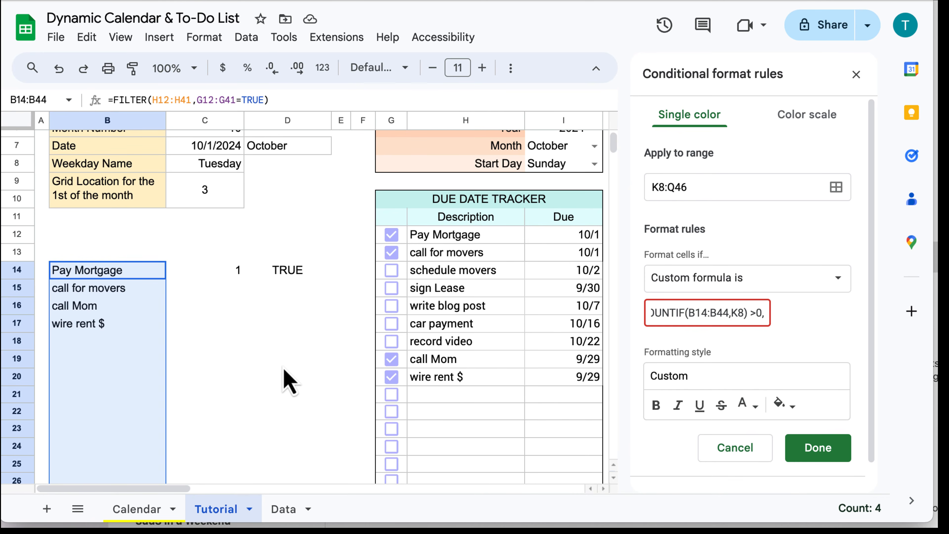
{"action": "type", "text": "TRUE, FA"}
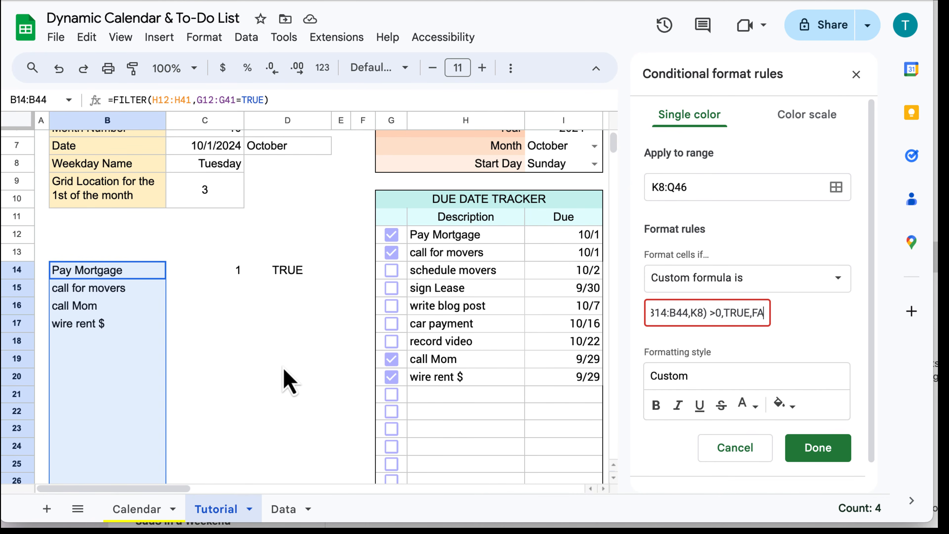
{"action": "type", "text": "LS"}
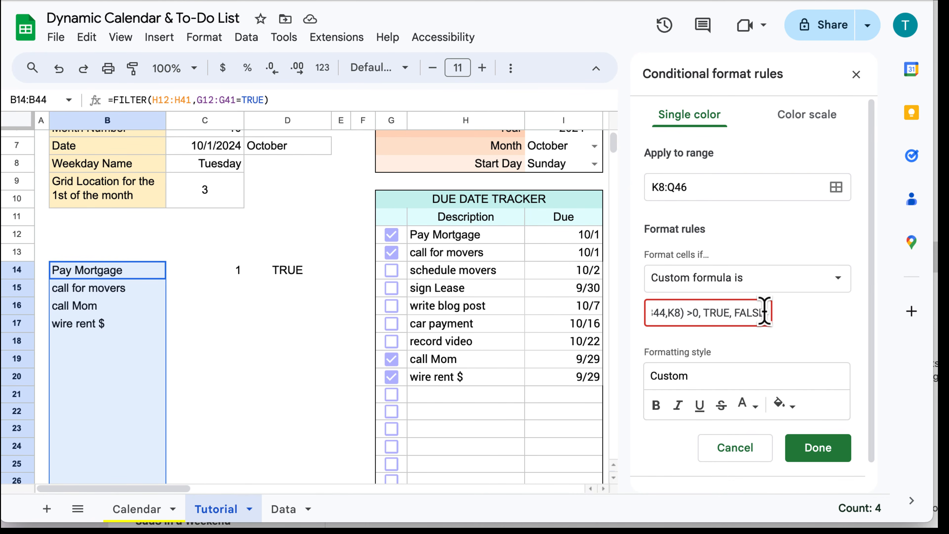
{"action": "type", "text": ")"}
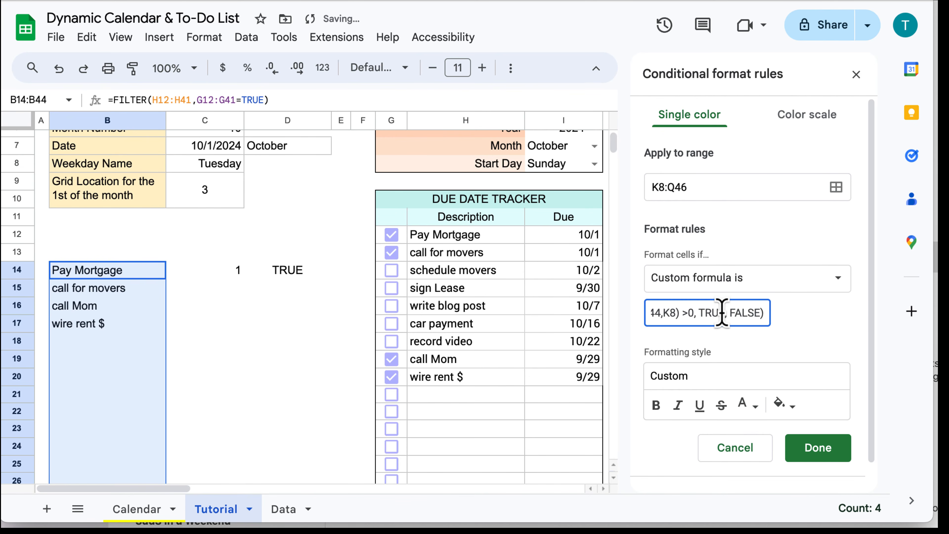
Copy the rule's entire custom formula and paste it into cell C18 of the sheet.
{"action": "left_click", "coordinate": [691, 345]}
{"action": "scroll", "coordinate": [705, 316], "scroll_direction": "right", "scroll_amount": 3}
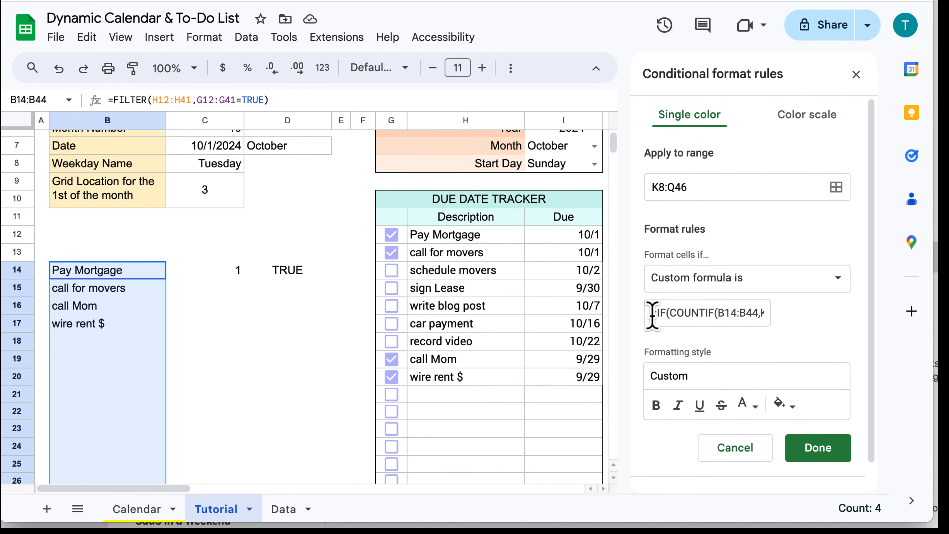
{"action": "left_click_drag", "start_coordinate": [650, 313], "coordinate": [759, 315]}
{"action": "key", "text": "ctrl+c"}
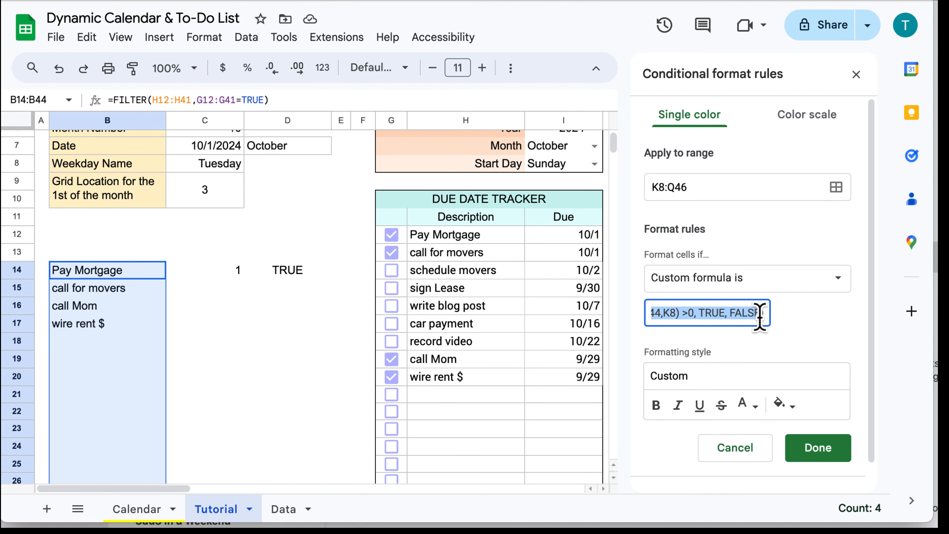
{"action": "left_click", "coordinate": [220, 342]}
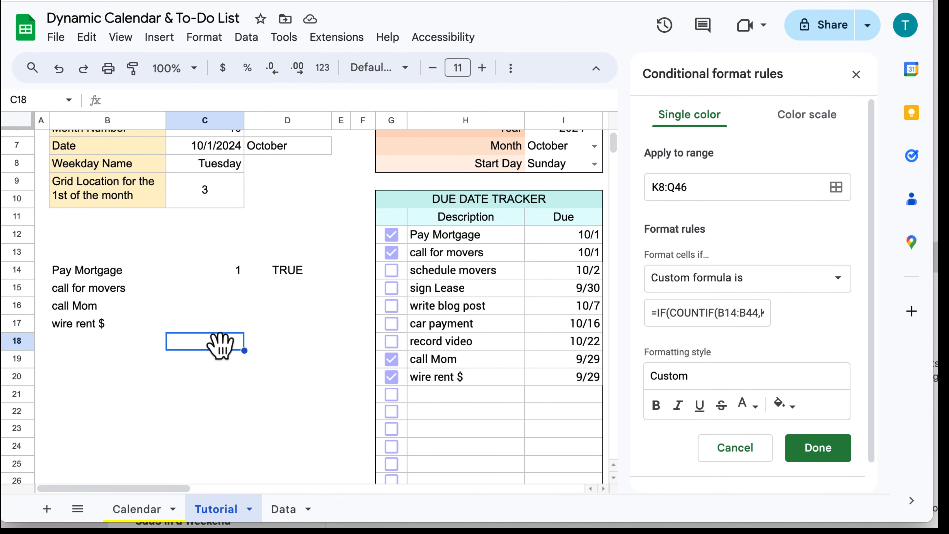
{"action": "key", "text": "ctrl+v"}
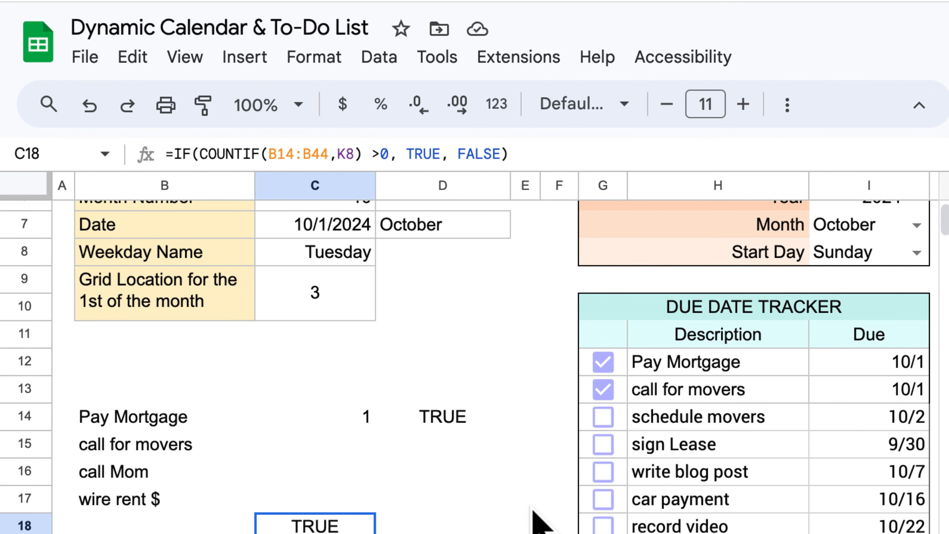
Examine the COUNTIF logical expression in C18's formula and how its K8 reference relates to the calendar.
{"action": "scroll", "coordinate": [659, 515], "scroll_direction": "up", "scroll_amount": 5}
{"action": "scroll", "coordinate": [659, 515], "scroll_direction": "right", "scroll_amount": 8}
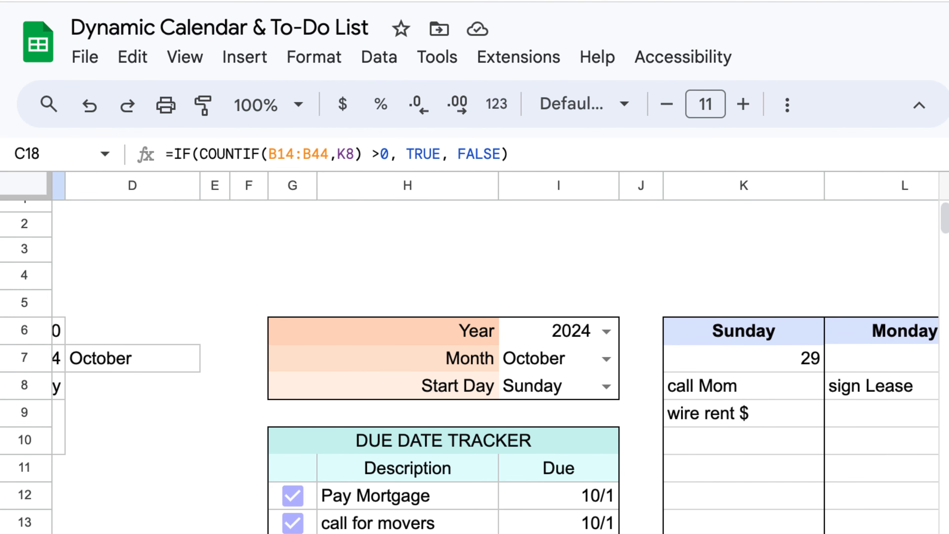
{"action": "scroll", "coordinate": [469, 353], "scroll_direction": "left", "scroll_amount": 3}
{"action": "scroll", "coordinate": [470, 353], "scroll_direction": "down", "scroll_amount": 1}
{"action": "scroll", "coordinate": [469, 411], "scroll_direction": "left", "scroll_amount": 2}
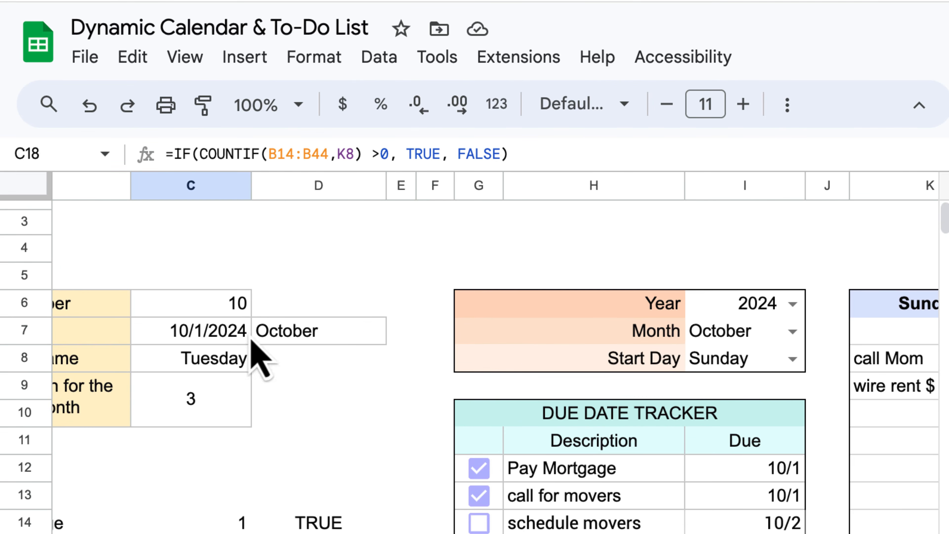
{"action": "left_click_drag", "start_coordinate": [200, 152], "coordinate": [379, 151]}
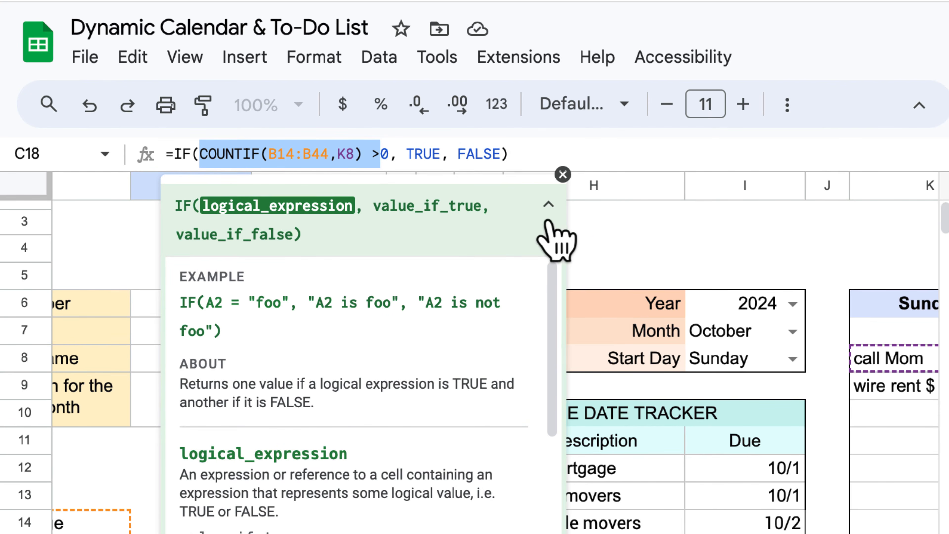
{"action": "left_click", "coordinate": [561, 174]}
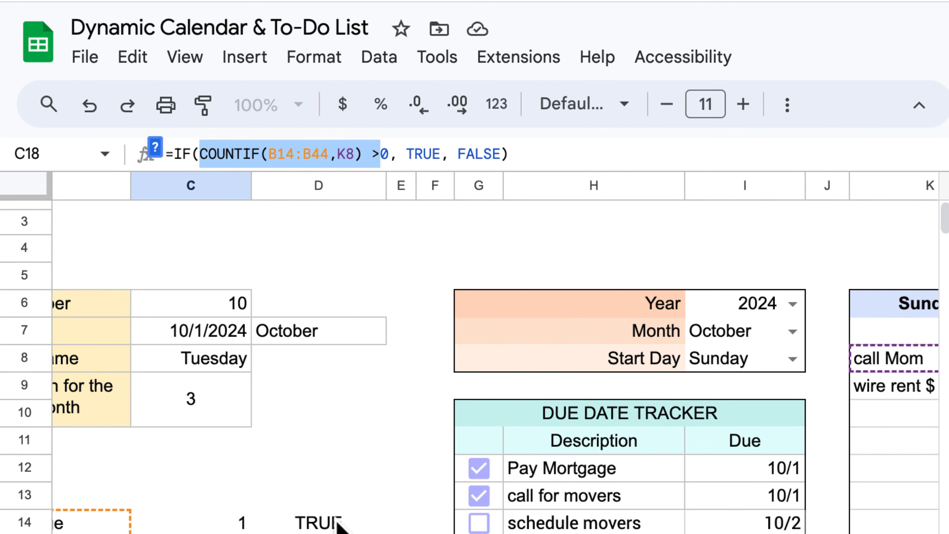
{"action": "key", "text": "Escape"}
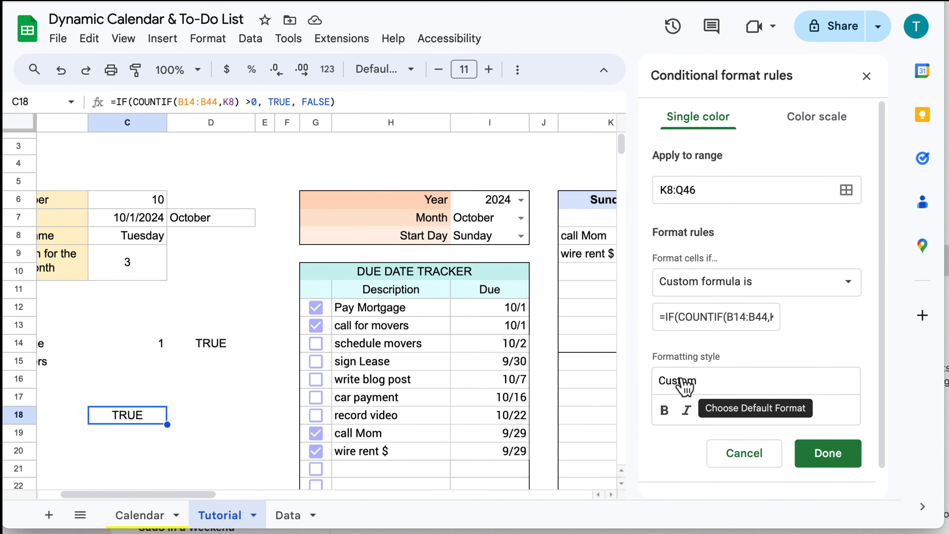
Set the rule's formatting style to strikethrough, italic and gray text, save the rule and close the conditional formatting settings.
{"action": "scroll", "coordinate": [684, 385], "scroll_direction": "down", "scroll_amount": 2}
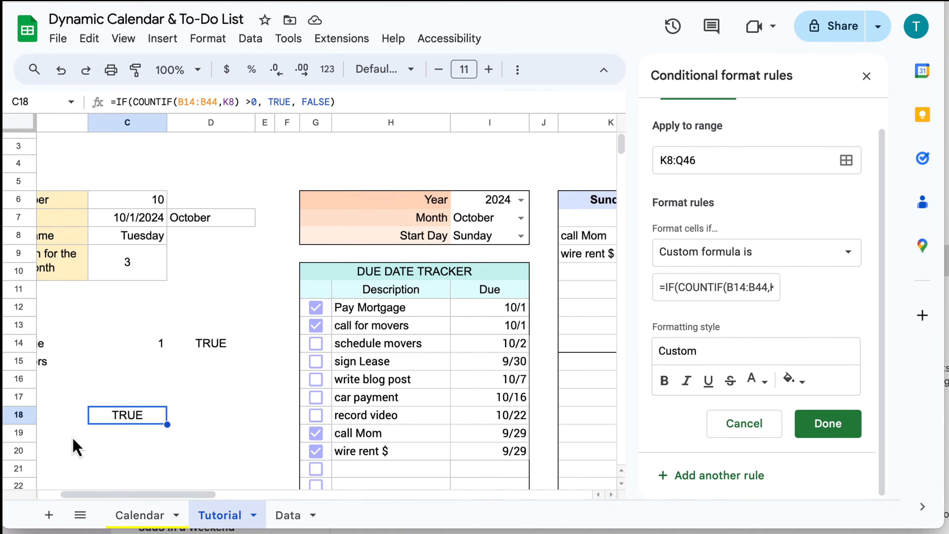
{"action": "scroll", "coordinate": [126, 446], "scroll_direction": "right", "scroll_amount": 5}
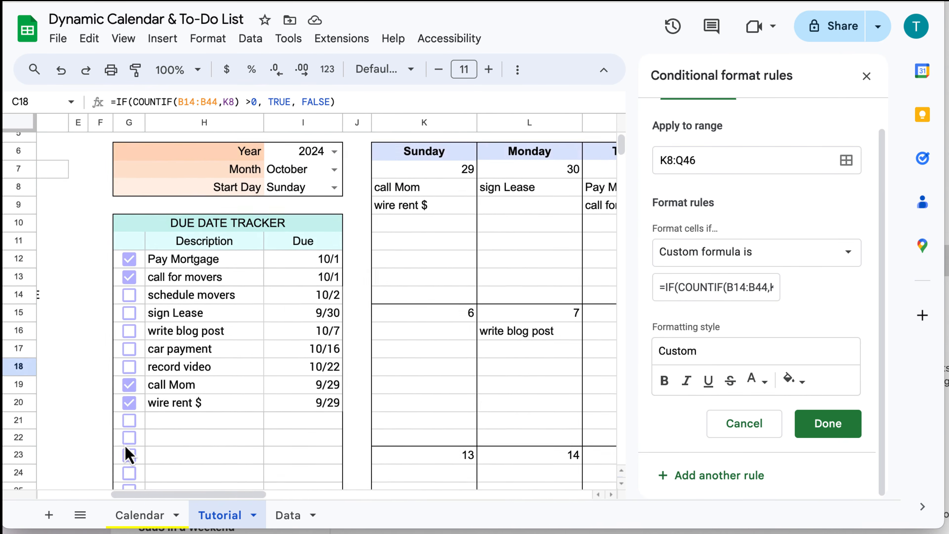
{"action": "scroll", "coordinate": [124, 446], "scroll_direction": "right", "scroll_amount": 2}
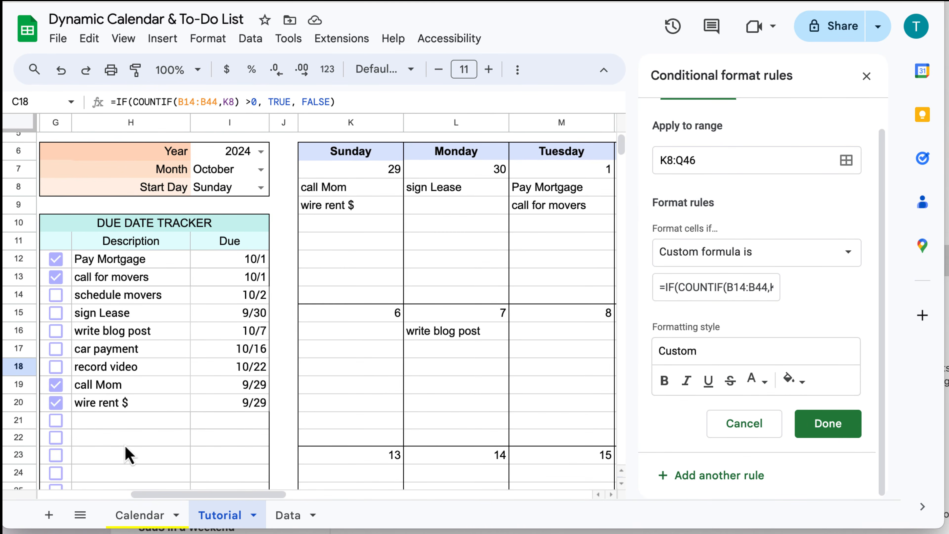
{"action": "scroll", "coordinate": [124, 446], "scroll_direction": "right", "scroll_amount": 1}
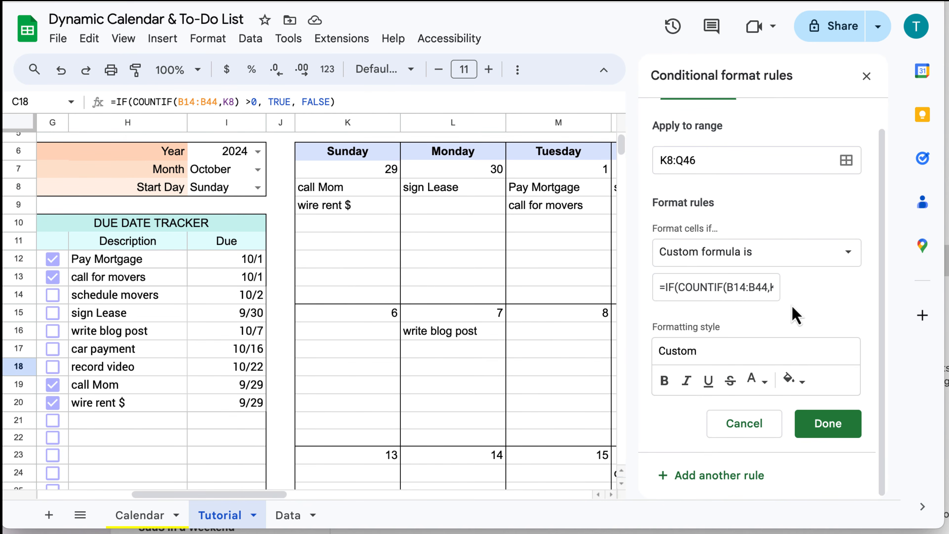
{"action": "left_click", "coordinate": [731, 381]}
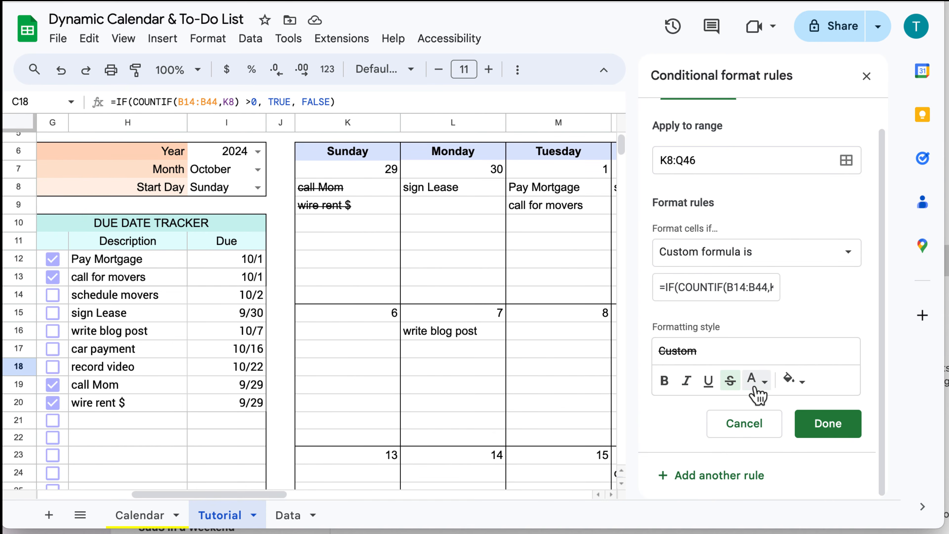
{"action": "left_click", "coordinate": [687, 381]}
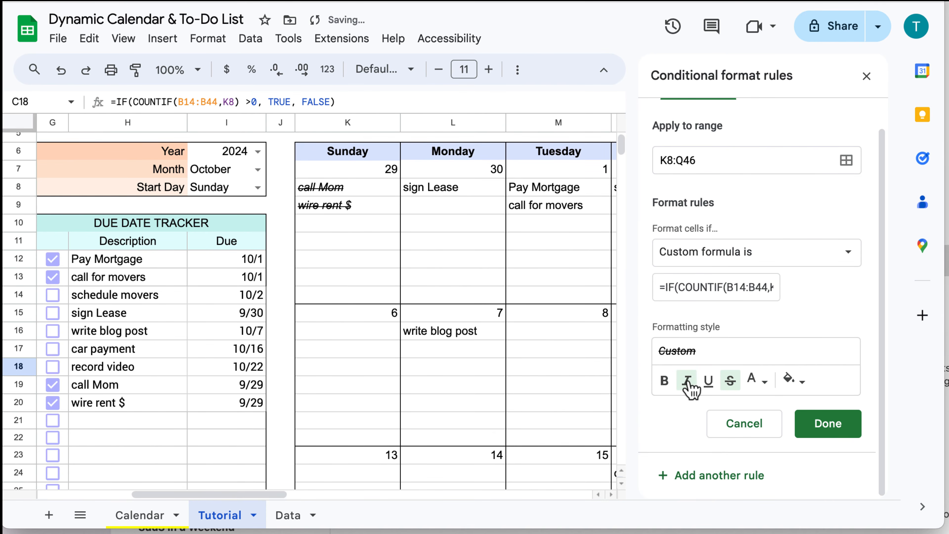
{"action": "left_click", "coordinate": [764, 382]}
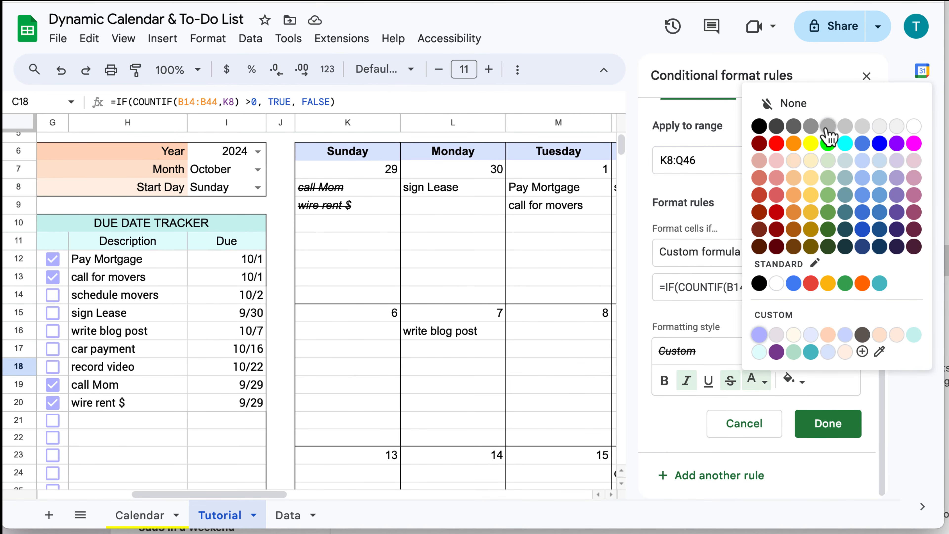
{"action": "left_click", "coordinate": [827, 126]}
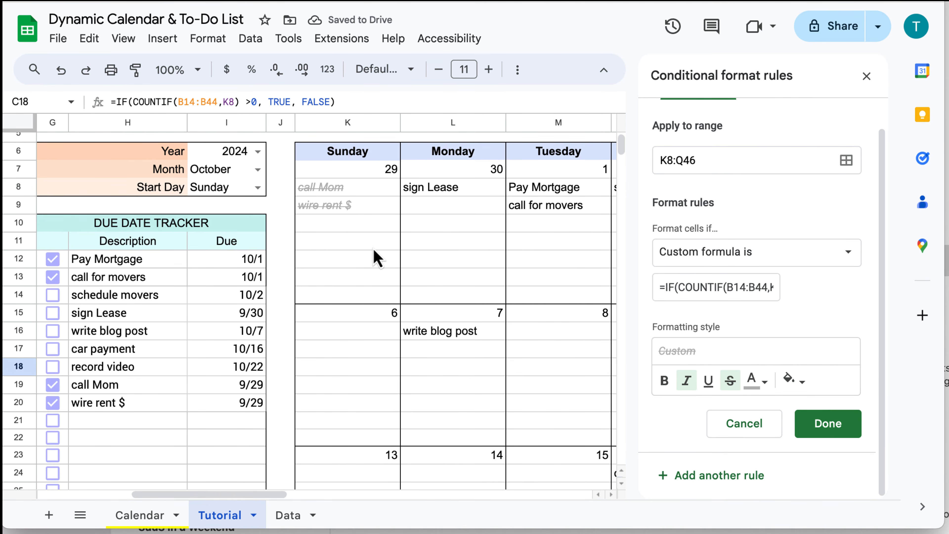
{"action": "left_click", "coordinate": [827, 423]}
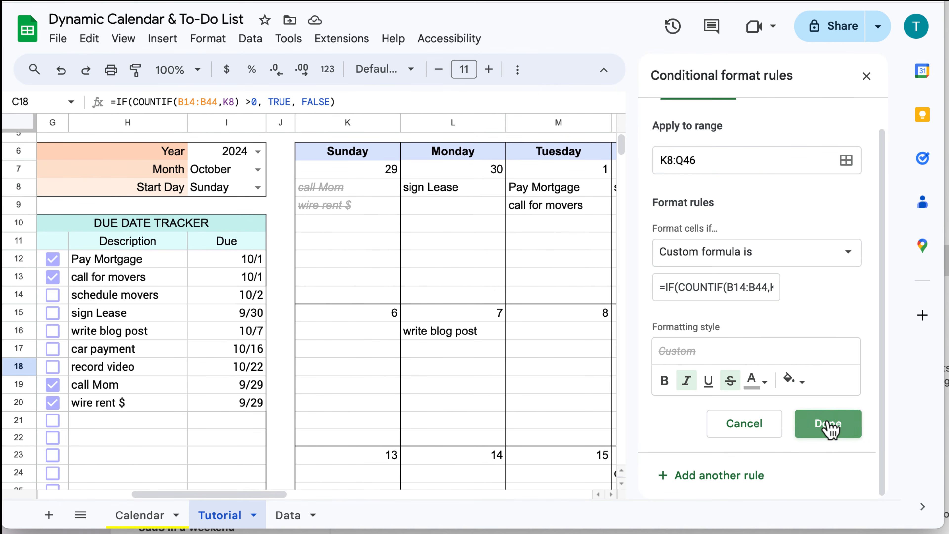
{"action": "left_click", "coordinate": [866, 76]}
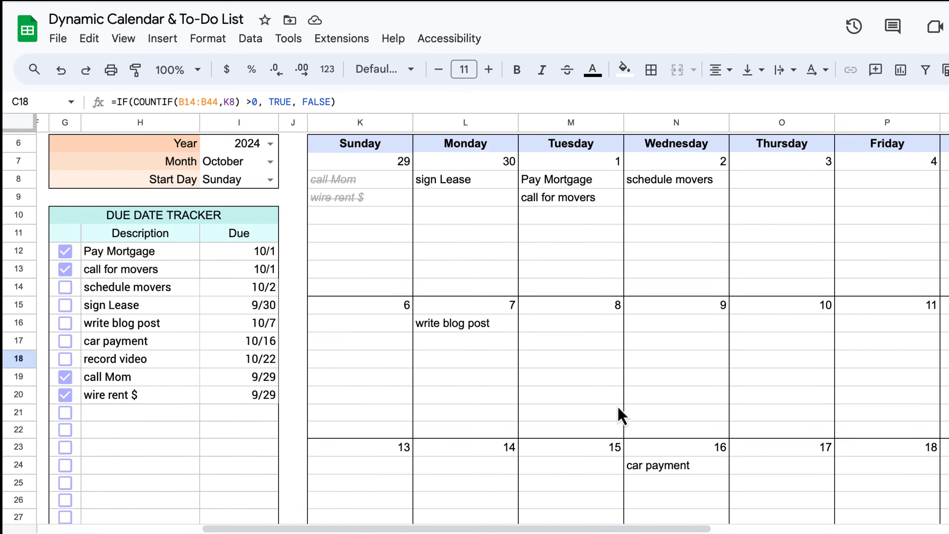
Check off the sign Lease task in the Due Date Tracker and select its calendar entry in L8.
{"action": "scroll", "coordinate": [618, 406], "scroll_direction": "right", "scroll_amount": 1}
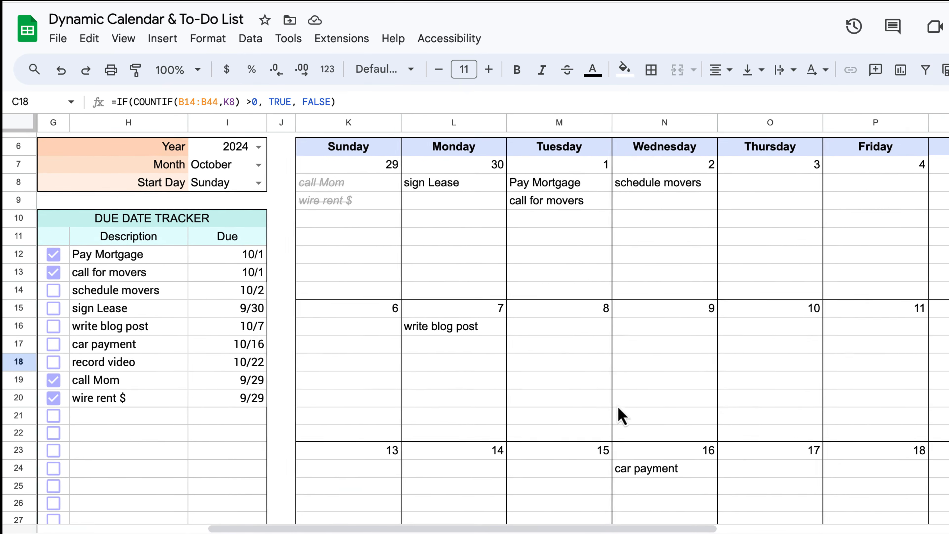
{"action": "left_click", "coordinate": [54, 309]}
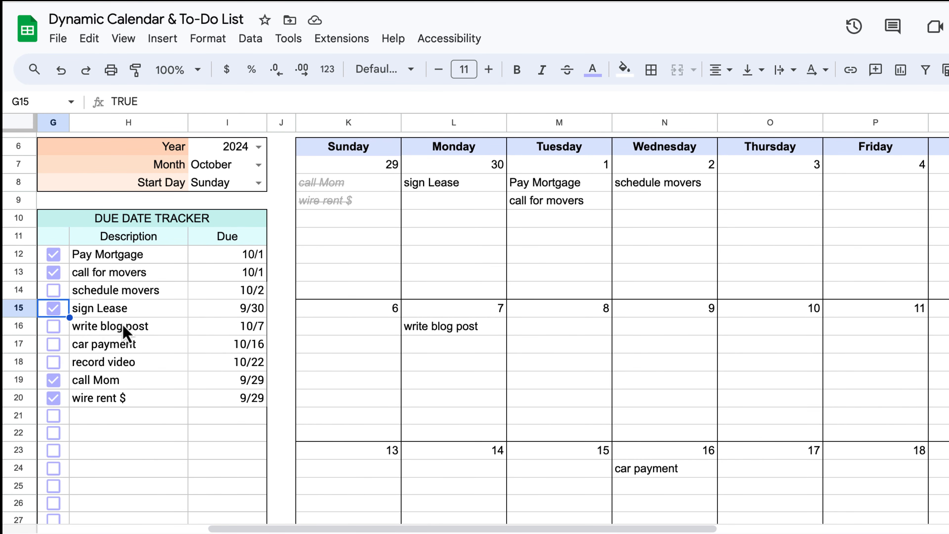
{"action": "scroll", "coordinate": [120, 331], "scroll_direction": "right", "scroll_amount": 2}
{"action": "scroll", "coordinate": [123, 331], "scroll_direction": "right", "scroll_amount": 8}
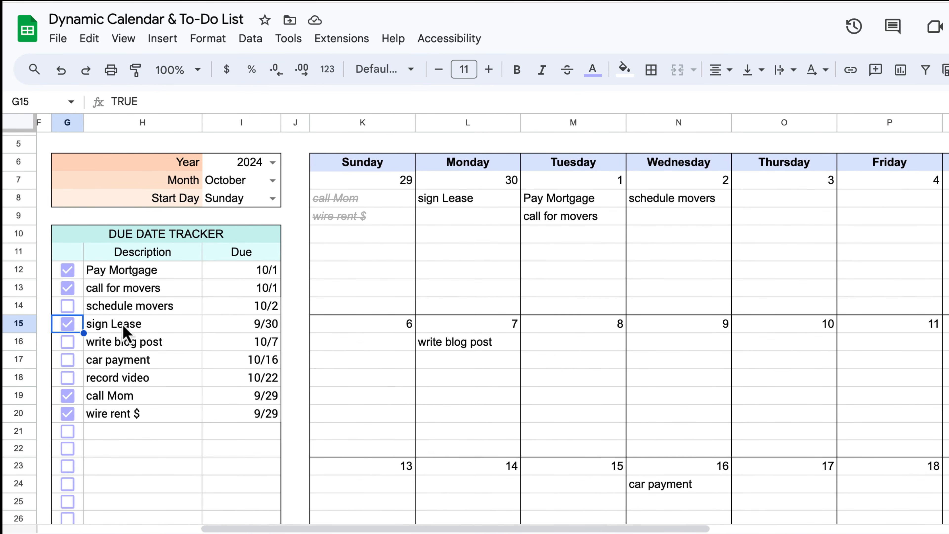
{"action": "scroll", "coordinate": [124, 331], "scroll_direction": "right", "scroll_amount": 1}
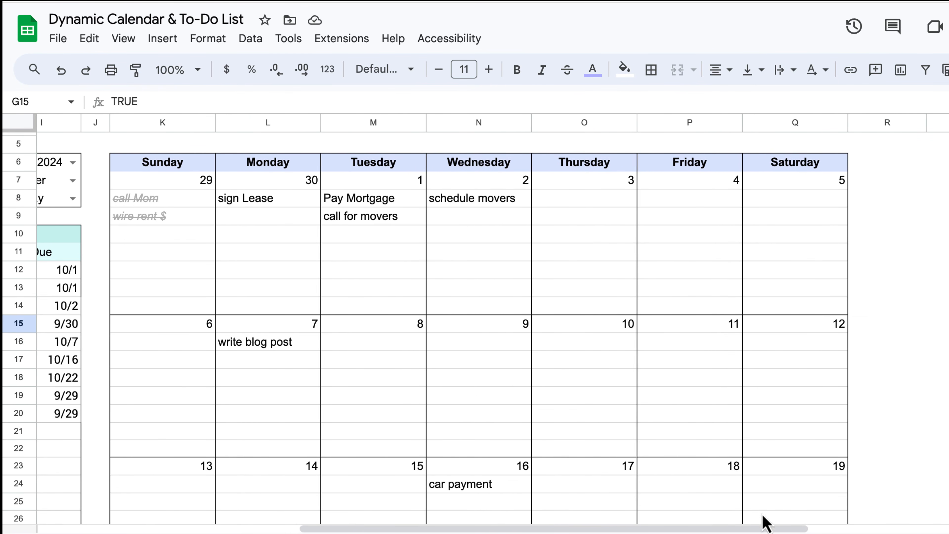
{"action": "scroll", "coordinate": [737, 409], "scroll_direction": "left", "scroll_amount": 8}
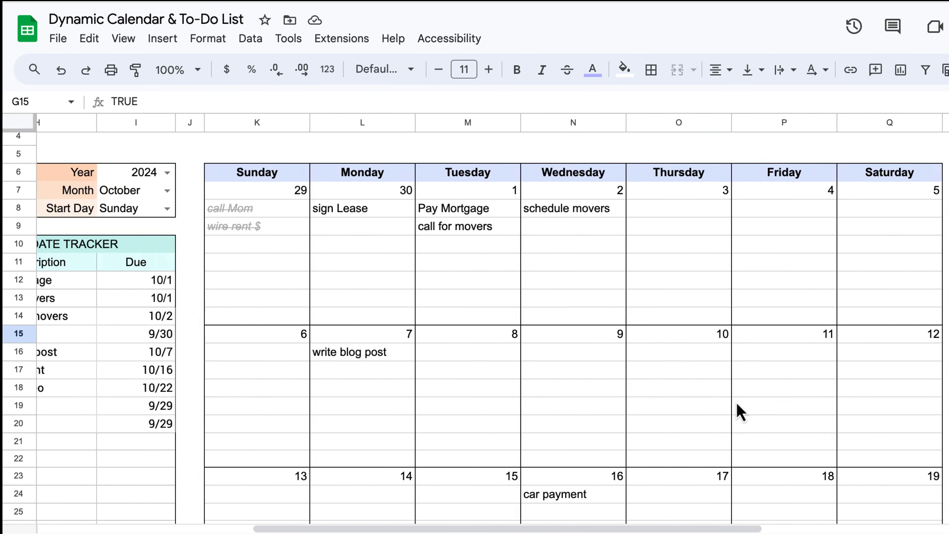
{"action": "left_click", "coordinate": [475, 211]}
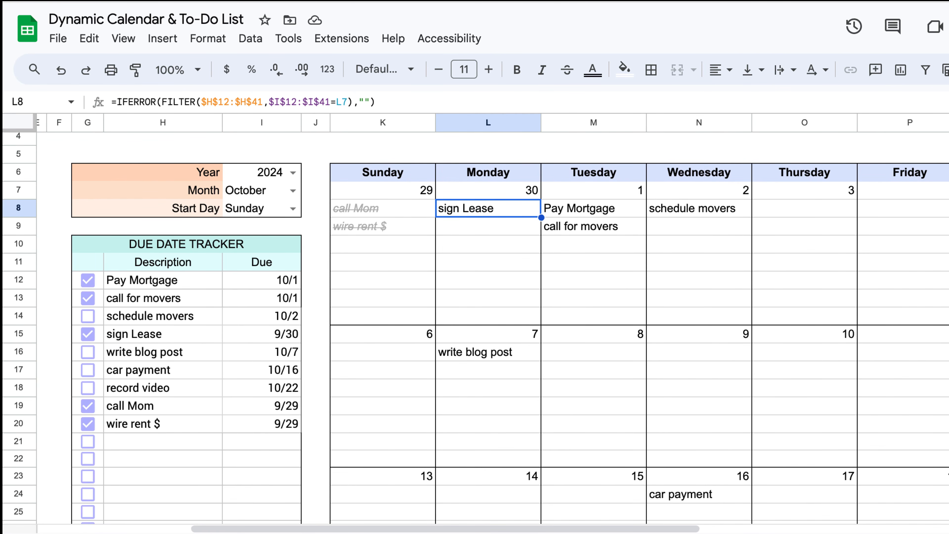
{"action": "mouse_move", "coordinate": [948, 533]}
{"action": "left_mouse_down"}
{"action": "mouse_move", "coordinate": [930, 501]}
{"action": "mouse_move", "coordinate": [939, 527]}
{"action": "left_mouse_up"}
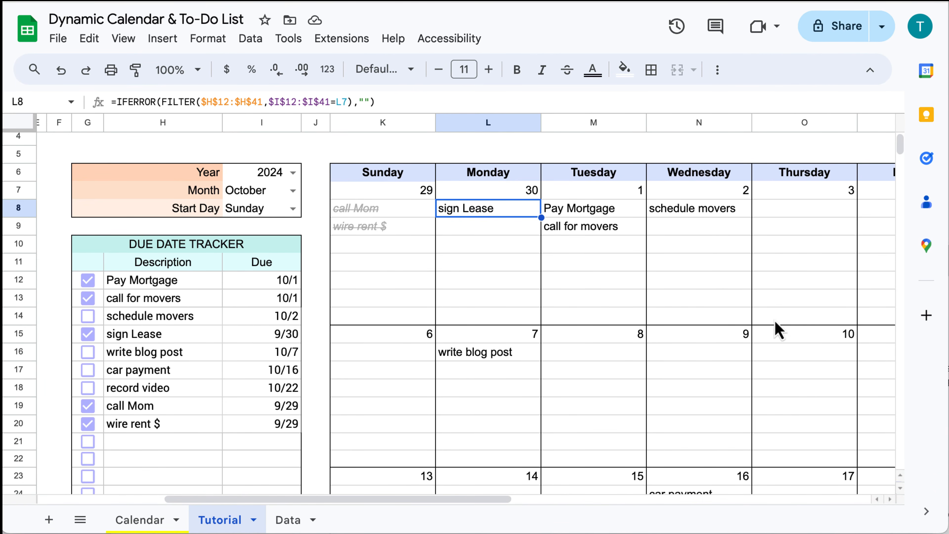
Select the whole calendar range K8:Q46 and open its existing custom-formula conditional formatting rule for editing.
{"action": "left_click_drag", "start_coordinate": [360, 220], "coordinate": [688, 463]}
{"action": "scroll", "coordinate": [688, 422], "scroll_direction": "down", "scroll_amount": 5}
{"action": "scroll", "coordinate": [688, 421], "scroll_direction": "right", "scroll_amount": 3}
{"action": "scroll", "coordinate": [700, 433], "scroll_direction": "down", "scroll_amount": 3}
{"action": "scroll", "coordinate": [700, 432], "scroll_direction": "right", "scroll_amount": 2}
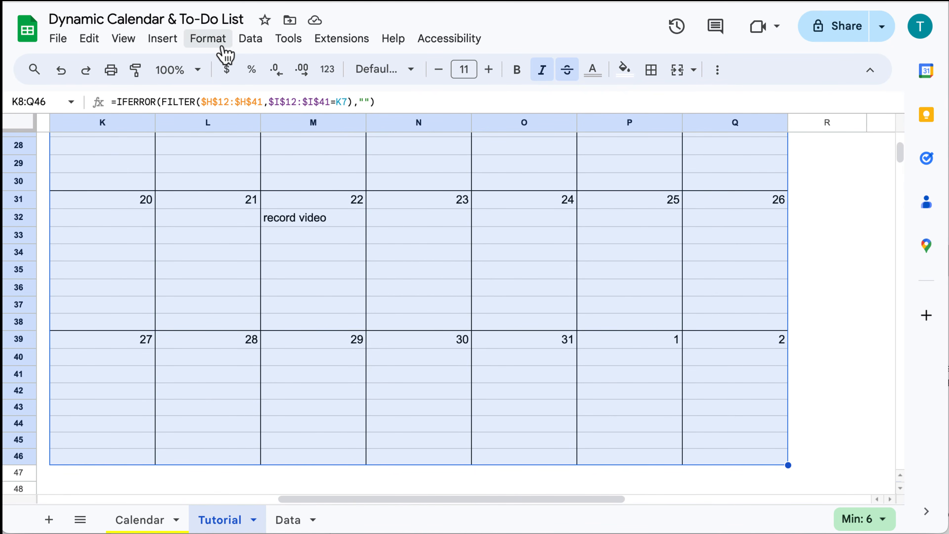
{"action": "left_click", "coordinate": [211, 40]}
{"action": "left_click", "coordinate": [255, 336]}
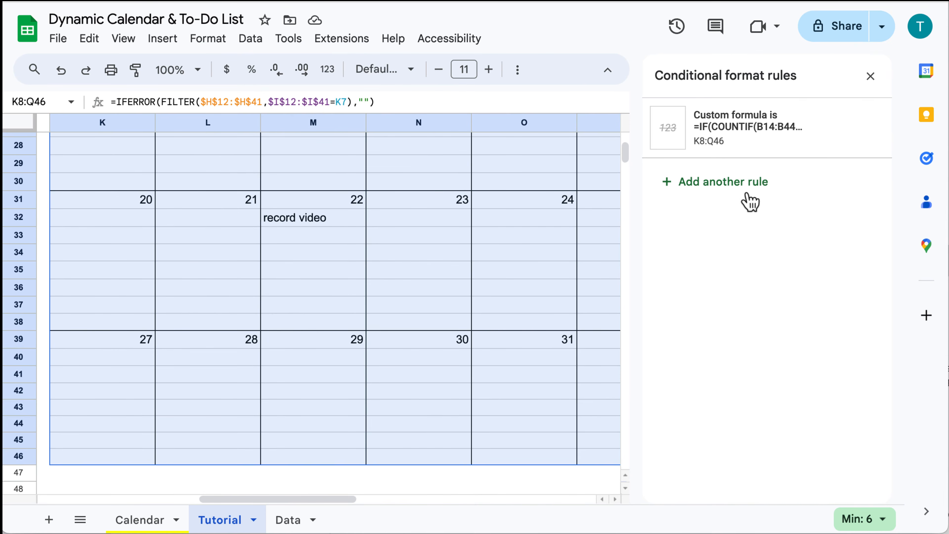
{"action": "left_click", "coordinate": [801, 150]}
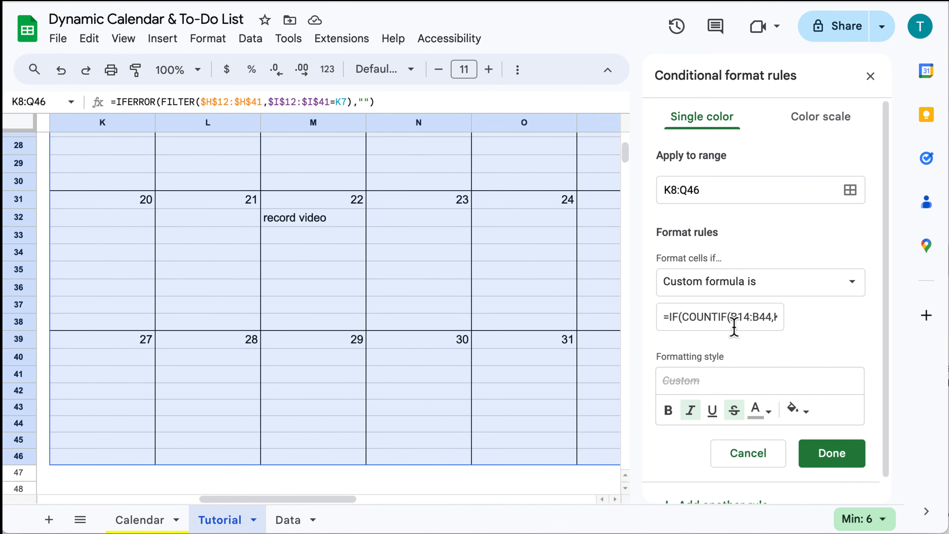
Examine the B14:B44 and K8 references in the rule's COUNTIF formula against the completed-task list and the calendar.
{"action": "scroll", "coordinate": [733, 327], "scroll_direction": "down", "scroll_amount": 1}
{"action": "left_click_drag", "start_coordinate": [732, 312], "coordinate": [778, 312]}
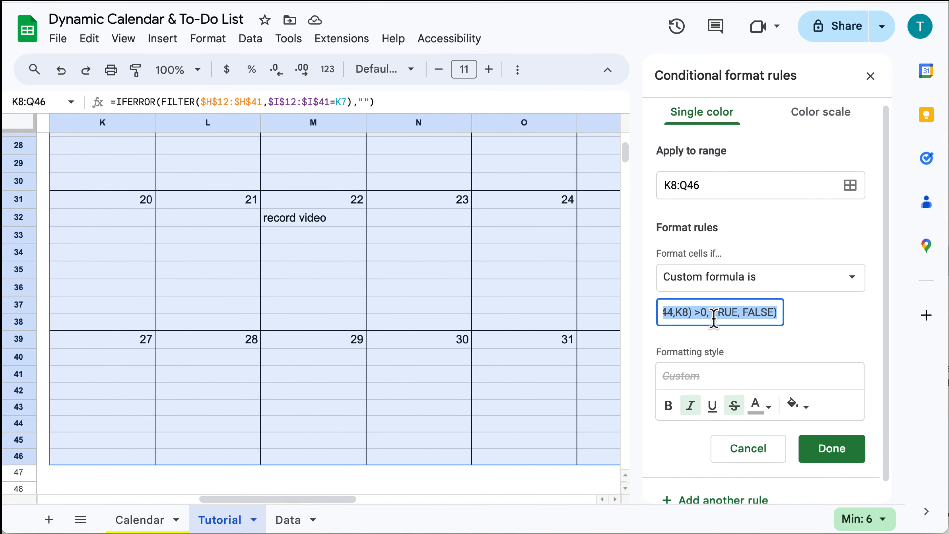
{"action": "scroll", "coordinate": [714, 319], "scroll_direction": "left", "scroll_amount": 2}
{"action": "left_click", "coordinate": [786, 354]}
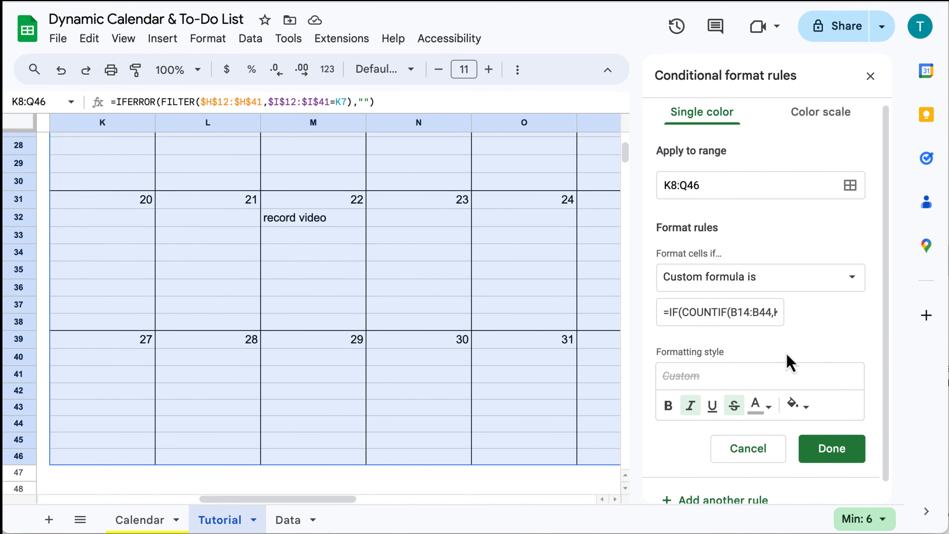
{"action": "scroll", "coordinate": [724, 313], "scroll_direction": "right", "scroll_amount": 1}
{"action": "scroll", "coordinate": [724, 312], "scroll_direction": "right", "scroll_amount": 1}
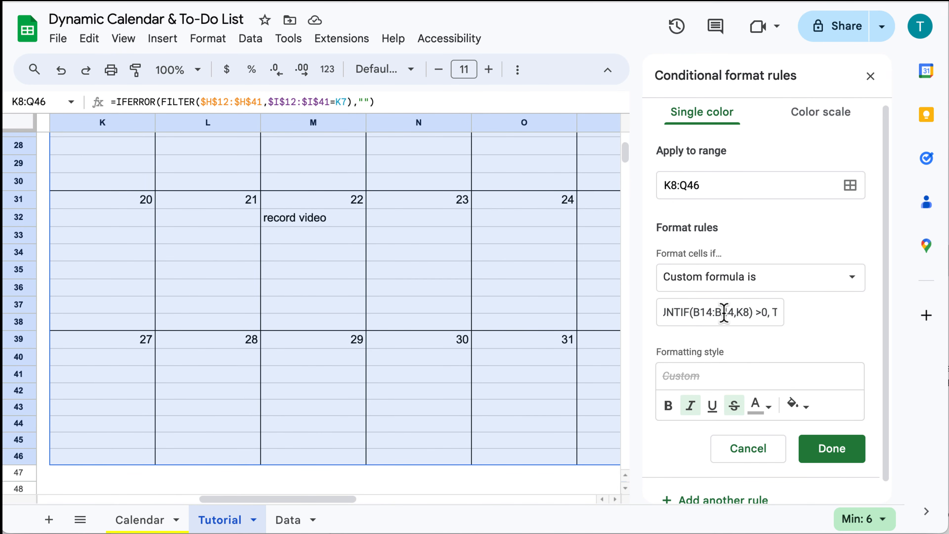
{"action": "left_click_drag", "start_coordinate": [693, 312], "coordinate": [748, 313]}
{"action": "scroll", "coordinate": [413, 349], "scroll_direction": "left", "scroll_amount": 10}
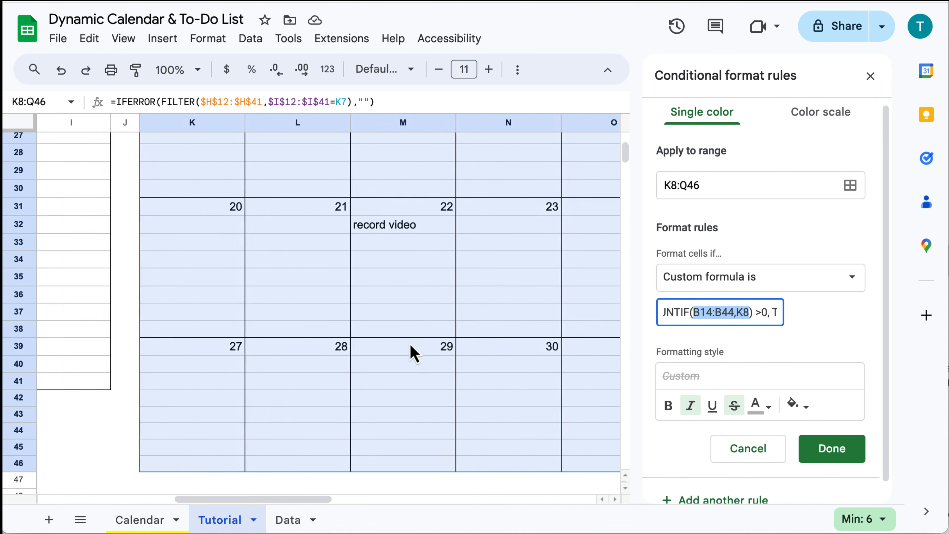
{"action": "scroll", "coordinate": [413, 350], "scroll_direction": "up", "scroll_amount": 8}
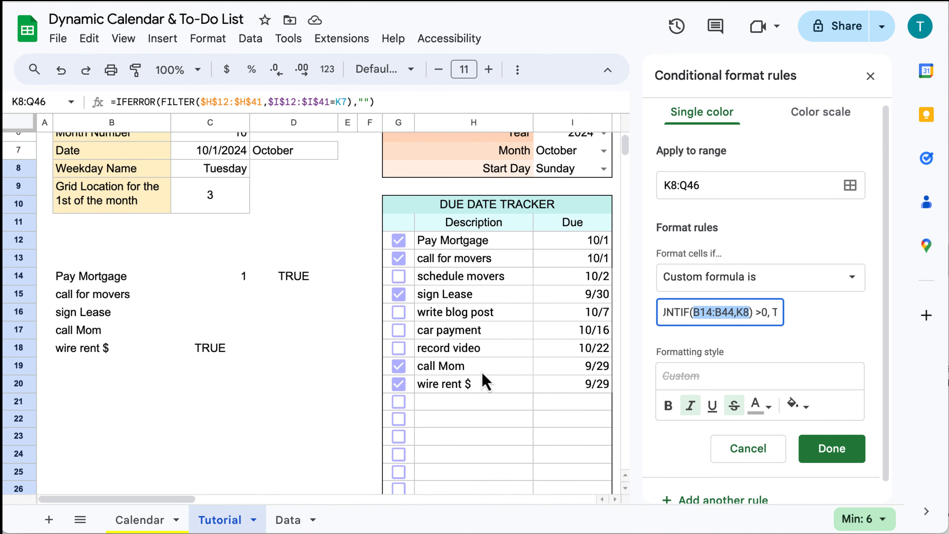
{"action": "scroll", "coordinate": [482, 373], "scroll_direction": "right", "scroll_amount": 1}
{"action": "scroll", "coordinate": [482, 373], "scroll_direction": "right", "scroll_amount": 10}
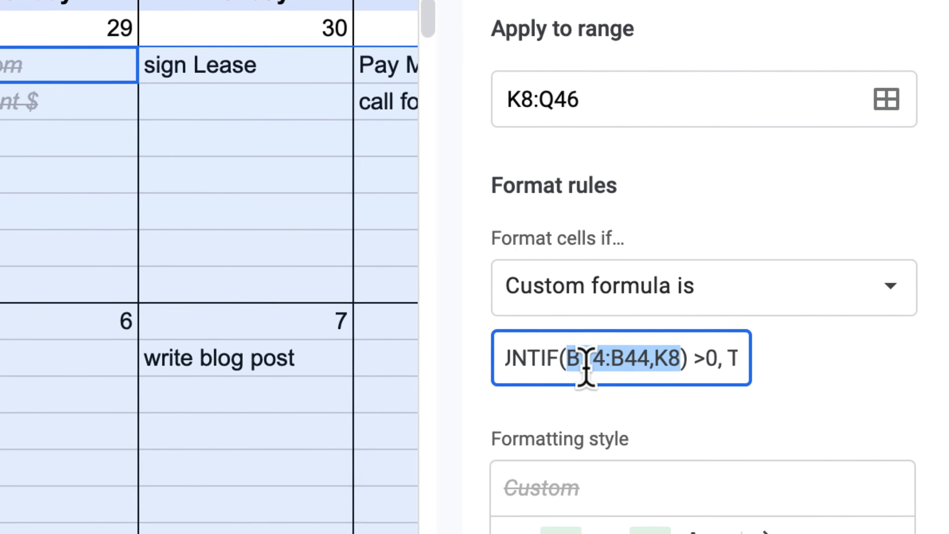
Make the COUNTIF range in the rule's formula absolute as $B$14:$B$44, keeping K8 relative, and save the rule.
{"action": "left_click", "coordinate": [653, 328]}
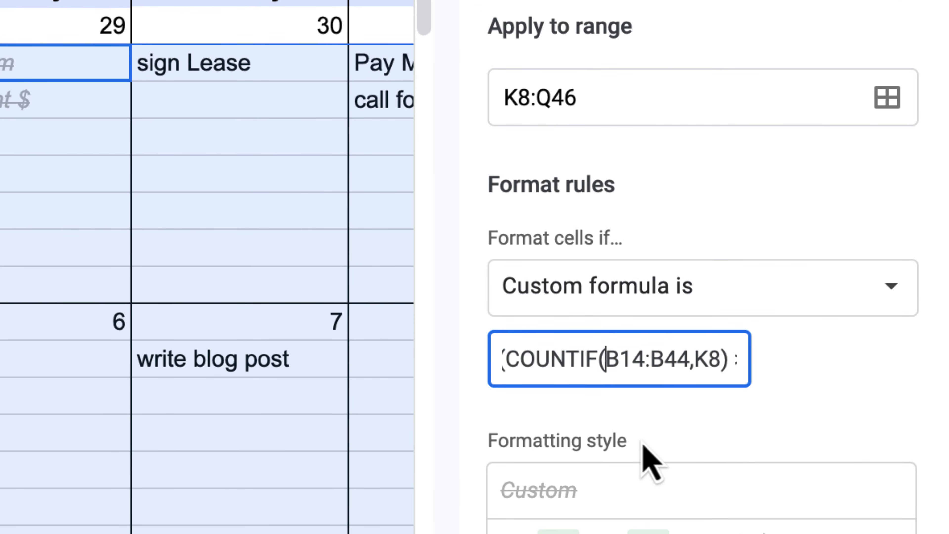
{"action": "type", "text": "$"}
{"action": "left_click", "coordinate": [632, 359]}
{"action": "type", "text": "$"}
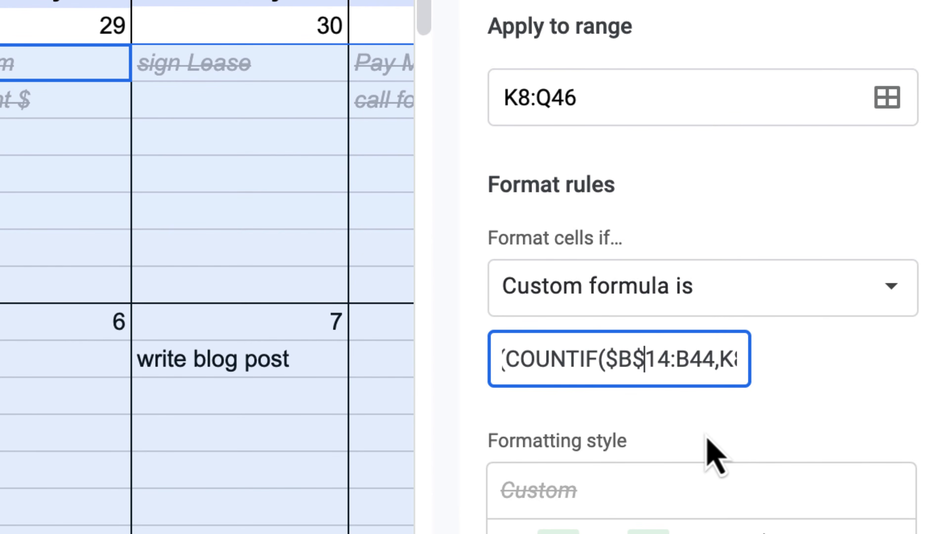
{"action": "scroll", "coordinate": [616, 368], "scroll_direction": "right", "scroll_amount": 2}
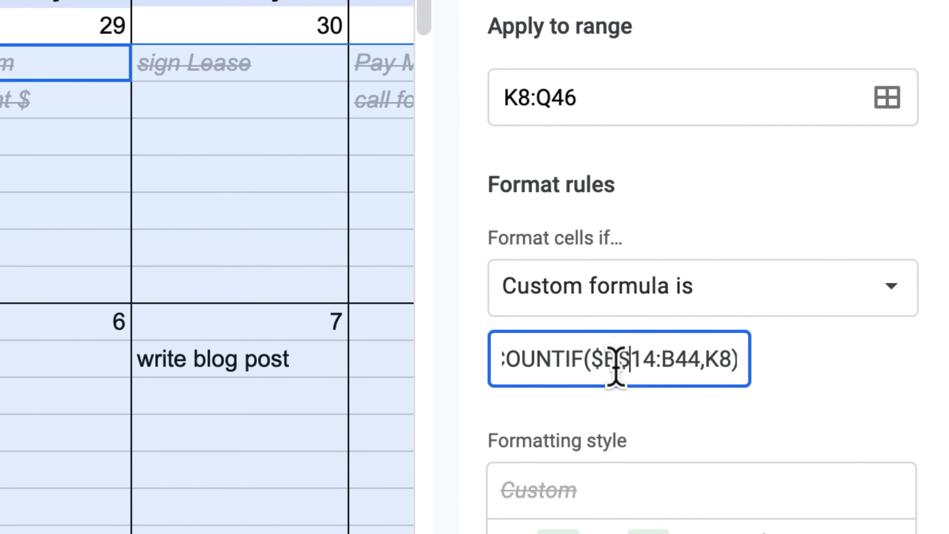
{"action": "left_click", "coordinate": [598, 359]}
{"action": "type", "text": "$"}
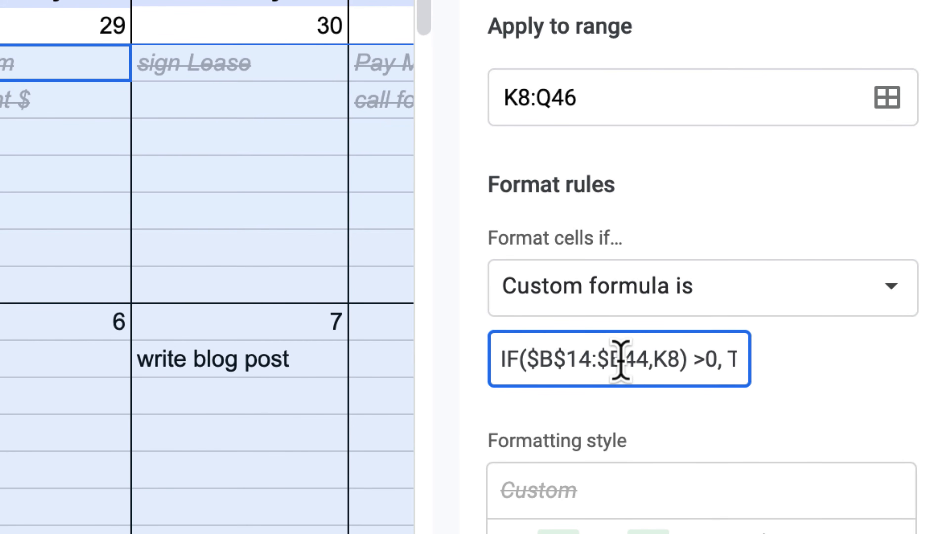
{"action": "left_click", "coordinate": [623, 359]}
{"action": "type", "text": "$"}
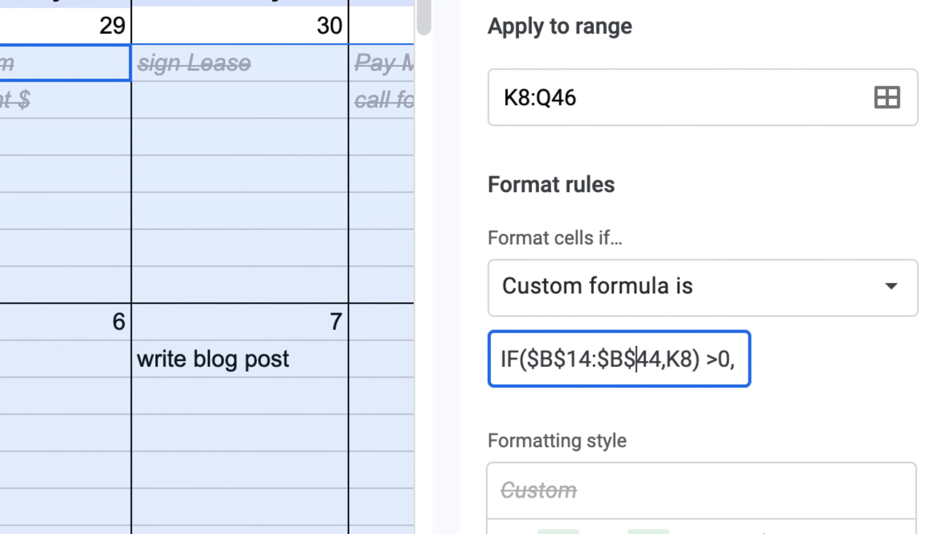
{"action": "left_click", "coordinate": [891, 532]}
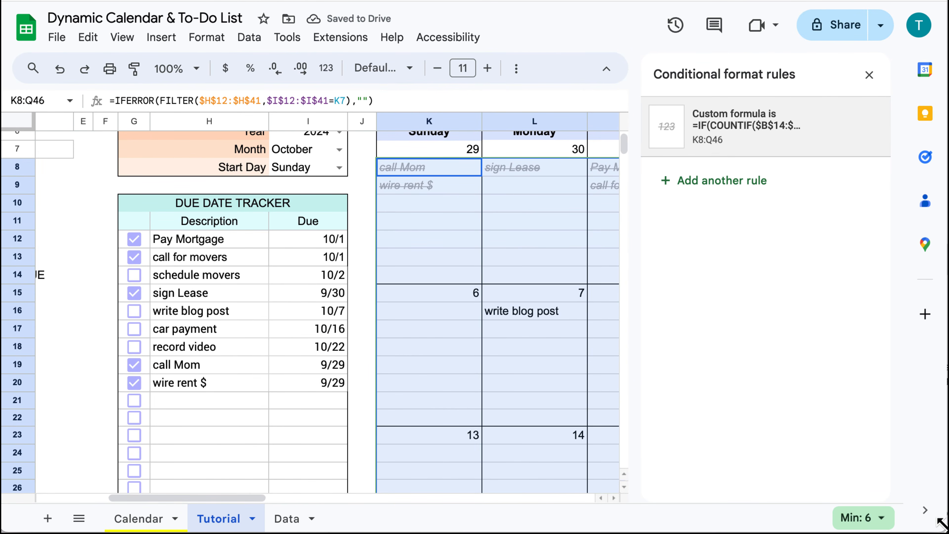
Close the conditional format rules and deselect the calendar range by selecting cell N17.
{"action": "left_click_drag", "start_coordinate": [946, 529], "coordinate": [948, 533]}
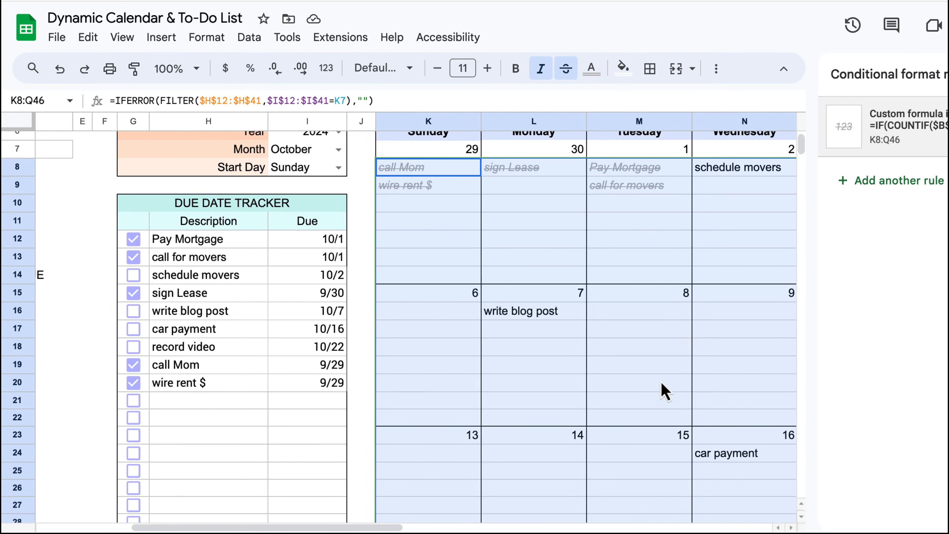
{"action": "scroll", "coordinate": [664, 392], "scroll_direction": "right", "scroll_amount": 2}
{"action": "scroll", "coordinate": [664, 392], "scroll_direction": "up", "scroll_amount": 2}
{"action": "scroll", "coordinate": [664, 392], "scroll_direction": "right", "scroll_amount": 2}
{"action": "scroll", "coordinate": [664, 392], "scroll_direction": "up", "scroll_amount": 1}
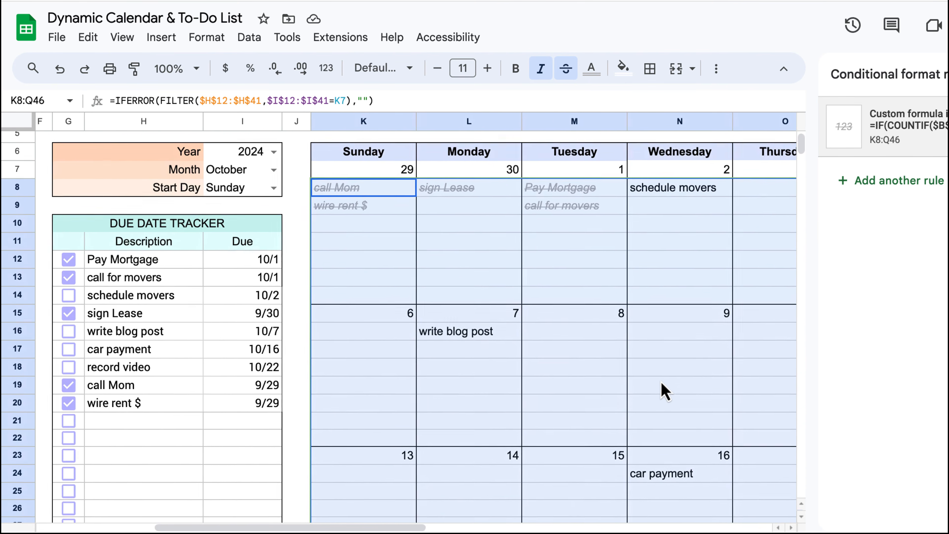
{"action": "scroll", "coordinate": [663, 392], "scroll_direction": "right", "scroll_amount": 1}
{"action": "scroll", "coordinate": [664, 392], "scroll_direction": "down", "scroll_amount": 1}
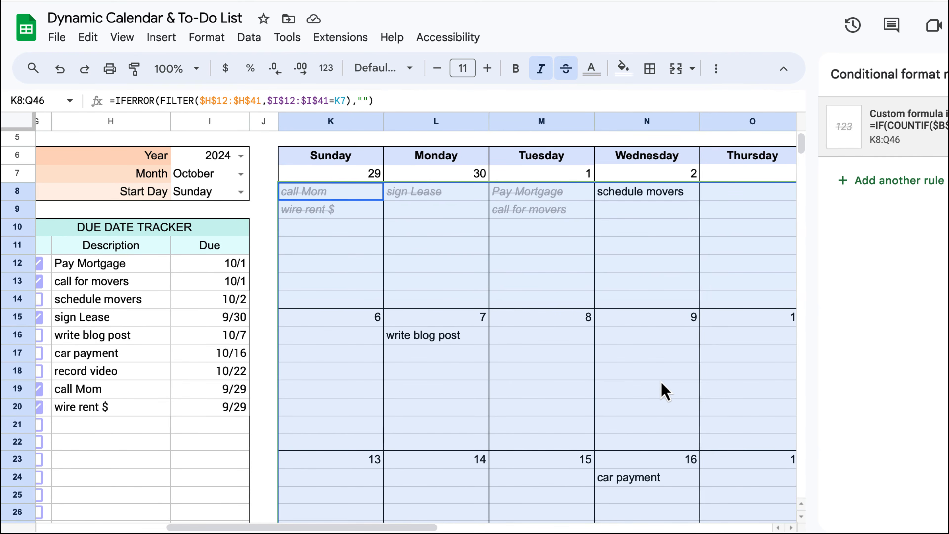
{"action": "scroll", "coordinate": [664, 392], "scroll_direction": "left", "scroll_amount": 2}
{"action": "scroll", "coordinate": [663, 389], "scroll_direction": "down", "scroll_amount": 1}
{"action": "left_click", "coordinate": [948, 74]}
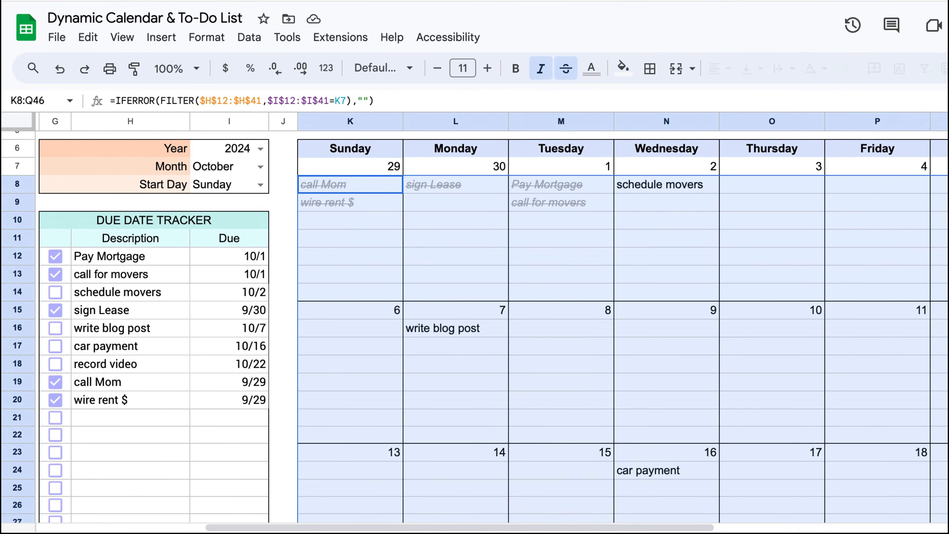
{"action": "left_click", "coordinate": [675, 341]}
{"action": "scroll", "coordinate": [679, 347], "scroll_direction": "left", "scroll_amount": 1}
{"action": "scroll", "coordinate": [679, 346], "scroll_direction": "up", "scroll_amount": 1}
{"action": "scroll", "coordinate": [679, 347], "scroll_direction": "left", "scroll_amount": 1}
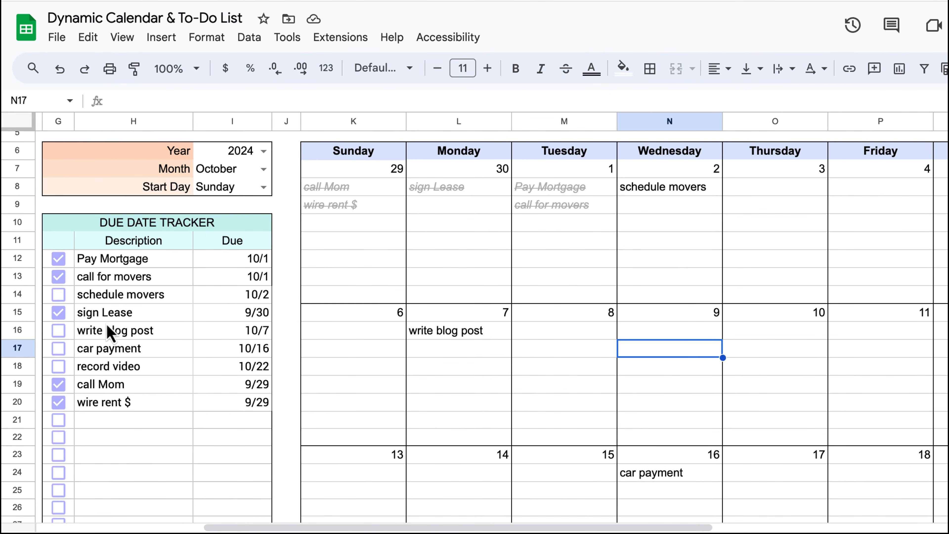
Uncheck the sign Lease, call for movers, Pay Mortgage, call Mom and wire rent $ tasks in the Due Date Tracker.
{"action": "left_click", "coordinate": [57, 314]}
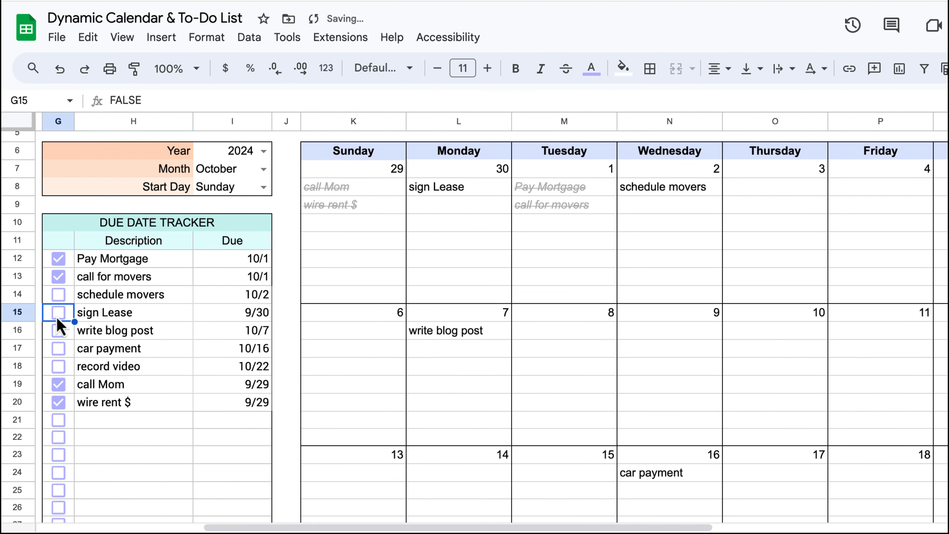
{"action": "left_click", "coordinate": [58, 276]}
{"action": "left_click", "coordinate": [58, 259]}
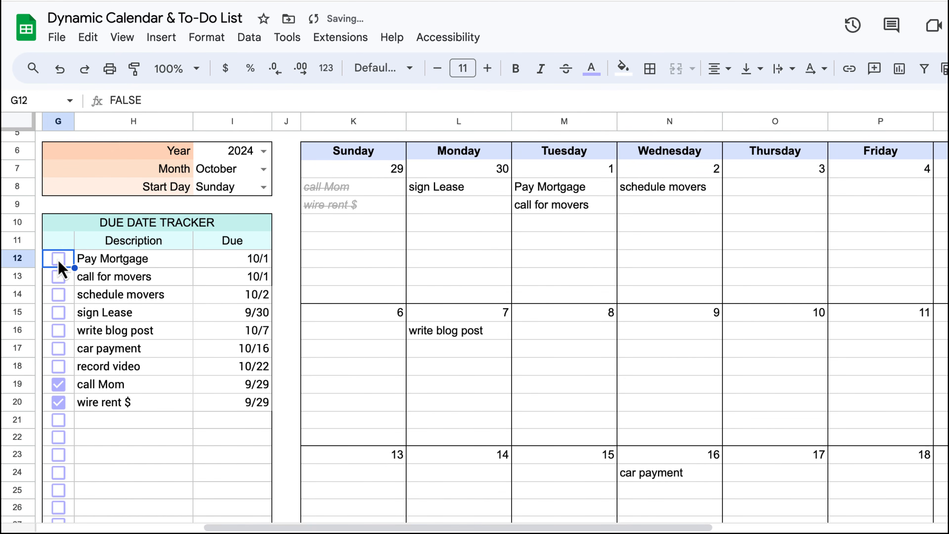
{"action": "left_click", "coordinate": [58, 384]}
{"action": "left_click", "coordinate": [58, 402]}
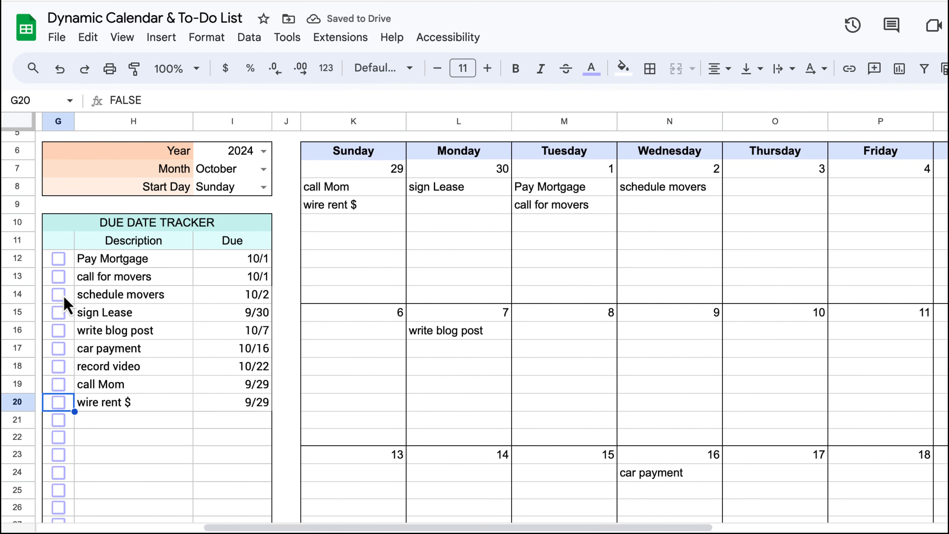
Check off Pay Mortgage, schedule movers, write blog post and car payment in the Due Date Tracker to test the calendar formatting.
{"action": "left_click", "coordinate": [58, 258]}
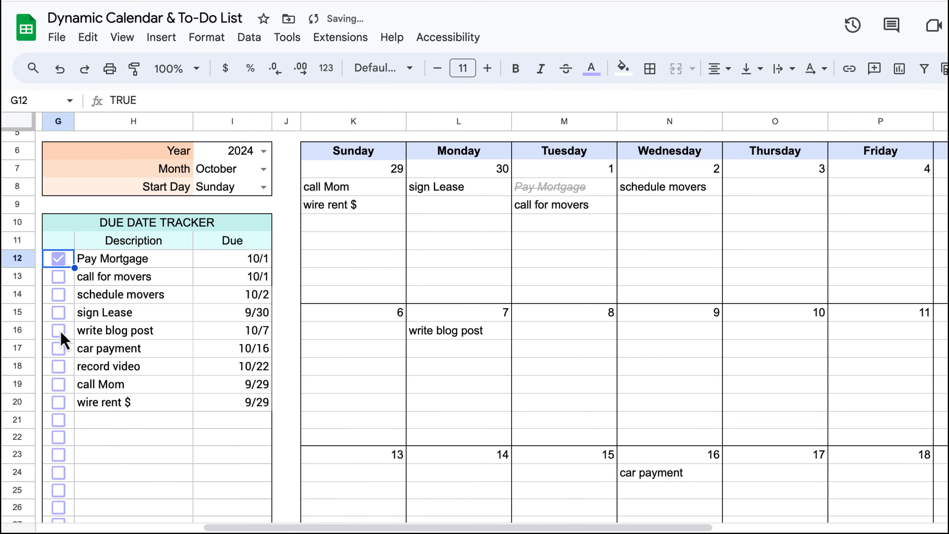
{"action": "left_click", "coordinate": [58, 295]}
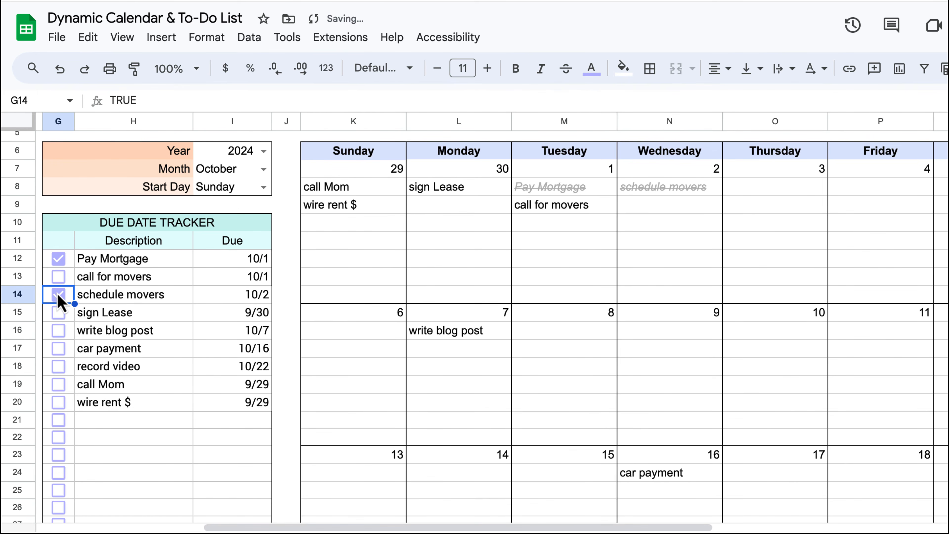
{"action": "scroll", "coordinate": [381, 372], "scroll_direction": "down", "scroll_amount": 1}
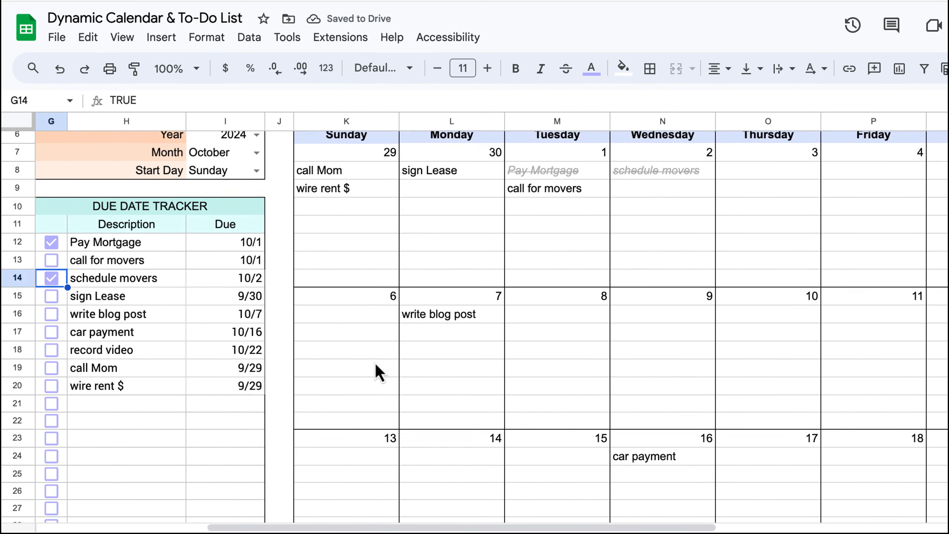
{"action": "scroll", "coordinate": [376, 364], "scroll_direction": "down", "scroll_amount": 1}
{"action": "scroll", "coordinate": [376, 365], "scroll_direction": "up", "scroll_amount": 1}
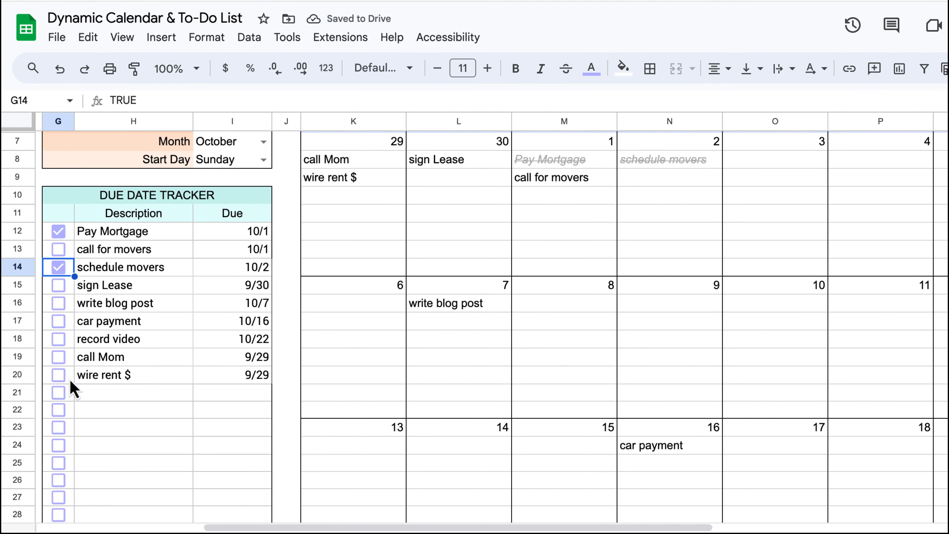
{"action": "left_click", "coordinate": [58, 304]}
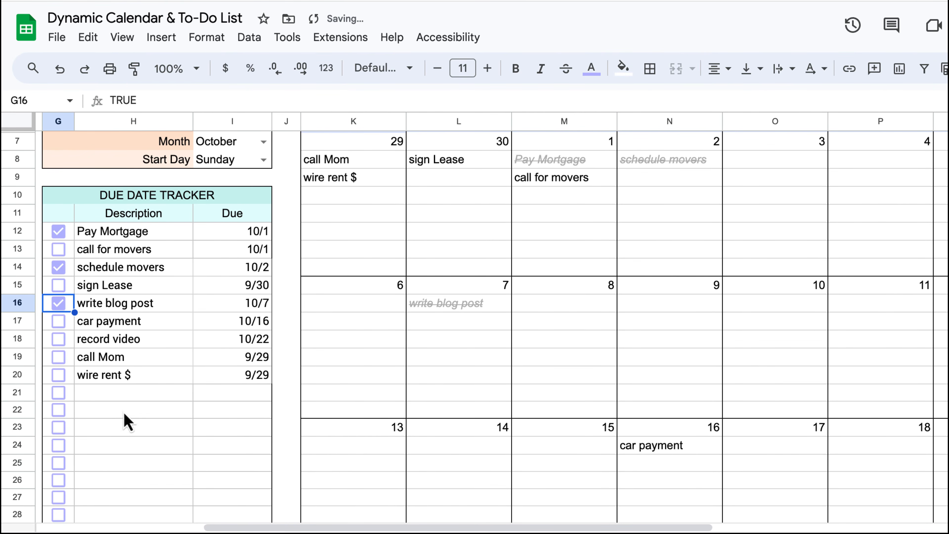
{"action": "scroll", "coordinate": [445, 462], "scroll_direction": "down", "scroll_amount": 3}
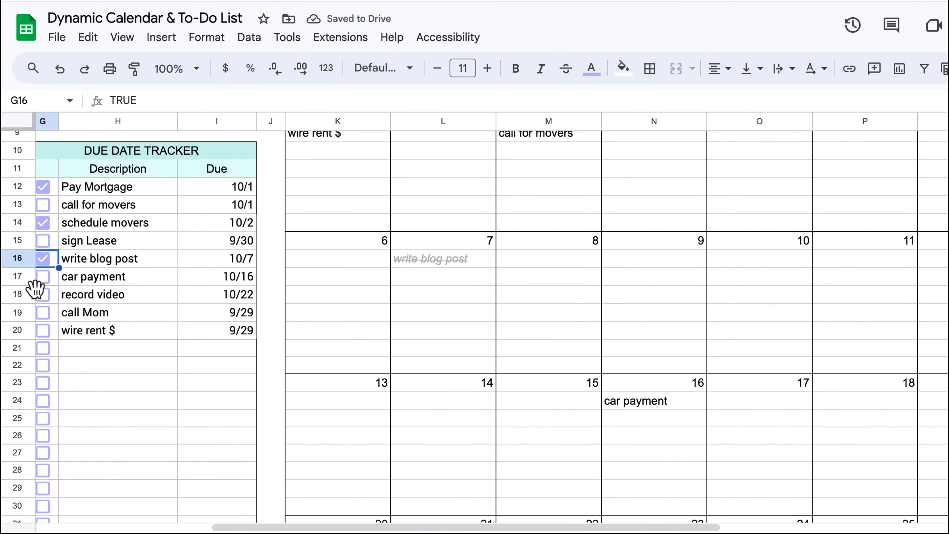
{"action": "left_click", "coordinate": [43, 276]}
{"action": "scroll", "coordinate": [411, 382], "scroll_direction": "up", "scroll_amount": 3}
{"action": "scroll", "coordinate": [411, 382], "scroll_direction": "left", "scroll_amount": 2}
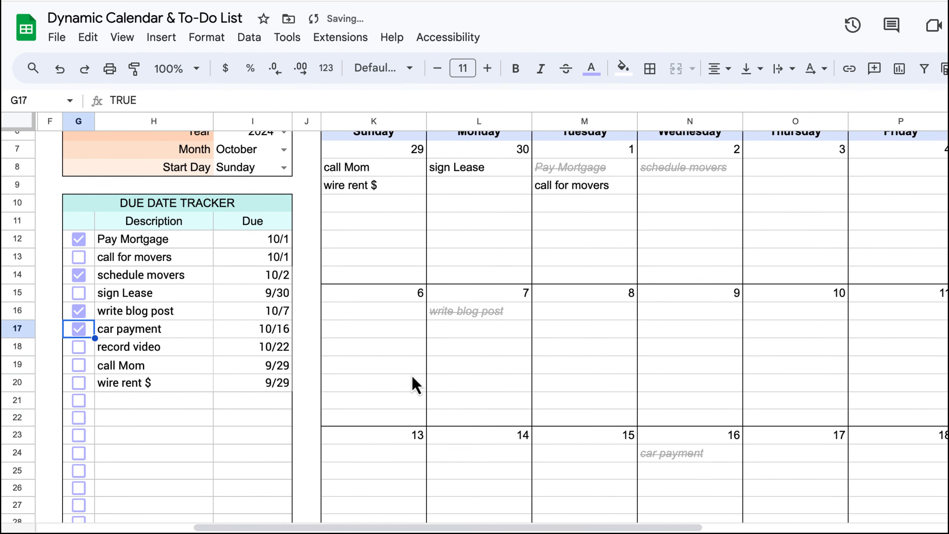
Uncheck Pay Mortgage, schedule movers, write blog post and car payment in the Due Date Tracker.
{"action": "left_click", "coordinate": [89, 245]}
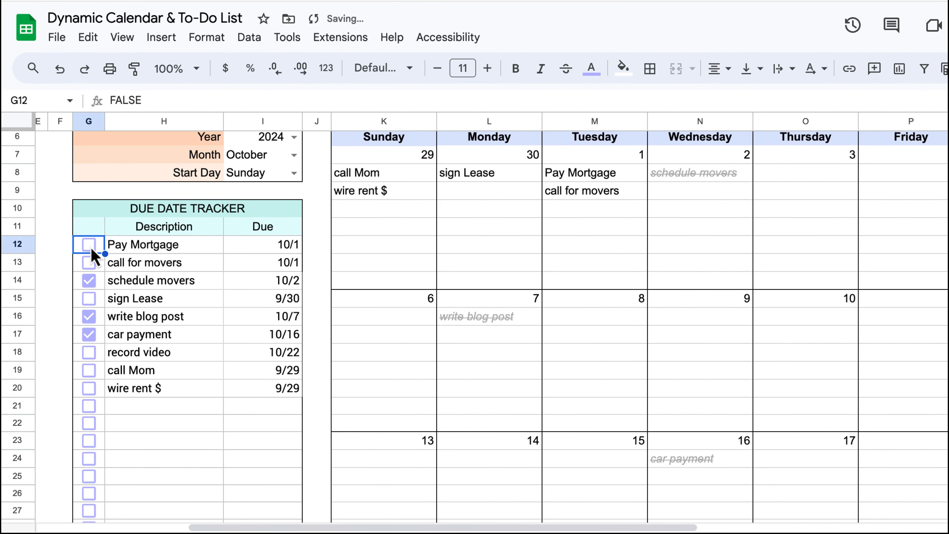
{"action": "left_click", "coordinate": [89, 280]}
{"action": "left_click", "coordinate": [89, 316]}
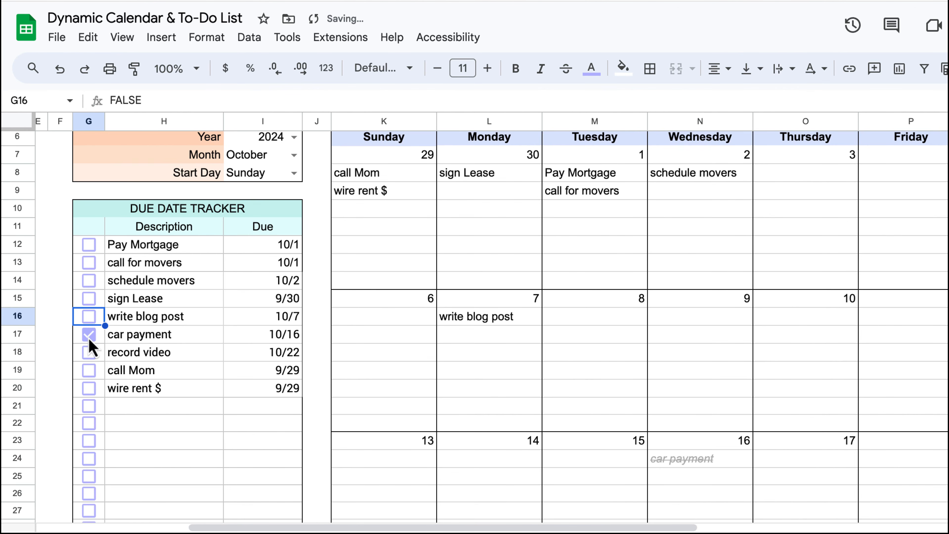
{"action": "left_click", "coordinate": [91, 333]}
Examine the October 2024 calendar's heading, day numbers and task entries from Sunday through Saturday.
{"action": "scroll", "coordinate": [536, 495], "scroll_direction": "up", "scroll_amount": 4}
{"action": "scroll", "coordinate": [536, 495], "scroll_direction": "right", "scroll_amount": 1}
{"action": "scroll", "coordinate": [538, 497], "scroll_direction": "down", "scroll_amount": 2}
{"action": "scroll", "coordinate": [537, 497], "scroll_direction": "right", "scroll_amount": 3}
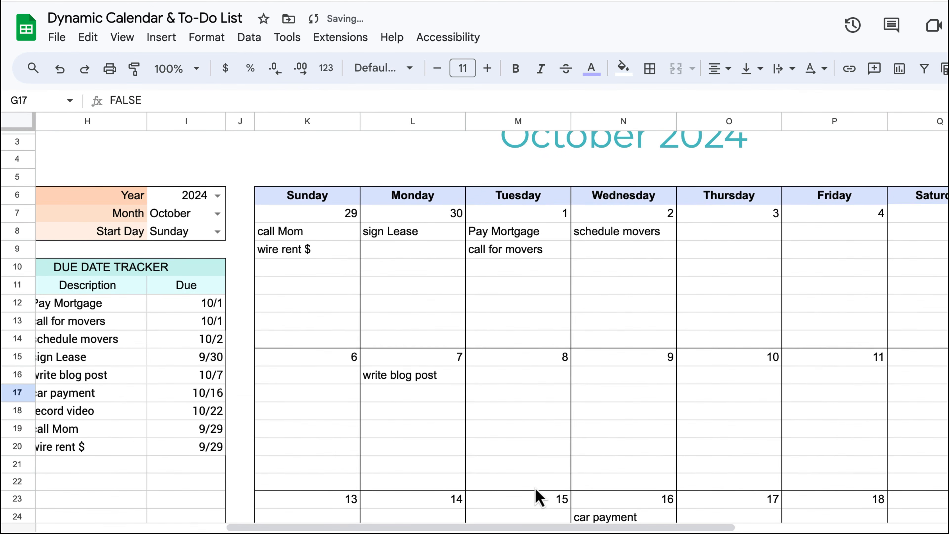
{"action": "scroll", "coordinate": [538, 497], "scroll_direction": "up", "scroll_amount": 3}
{"action": "scroll", "coordinate": [537, 497], "scroll_direction": "left", "scroll_amount": 1}
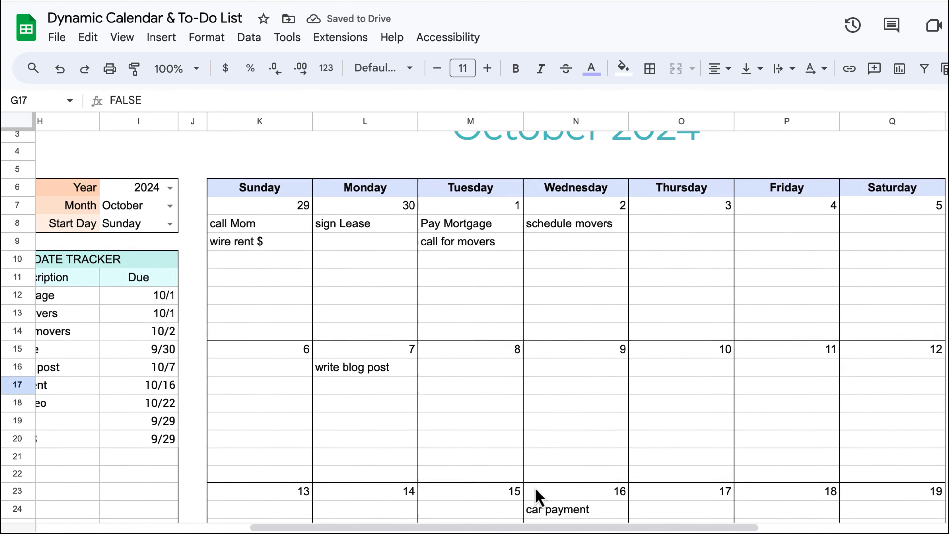
{"action": "scroll", "coordinate": [299, 344], "scroll_direction": "up", "scroll_amount": 1}
{"action": "scroll", "coordinate": [299, 344], "scroll_direction": "right", "scroll_amount": 1}
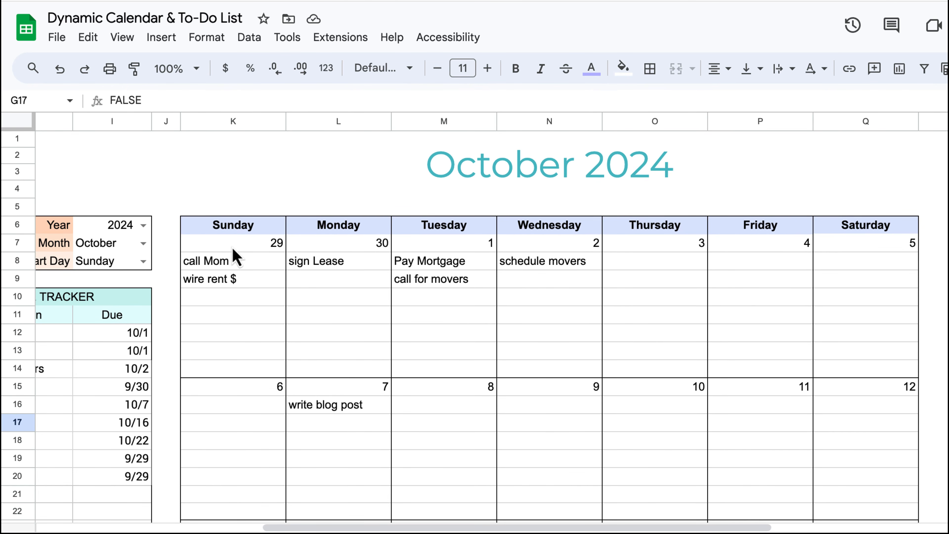
Fill the first three day-number cells of the October calendar (K7:M7) with grey.
{"action": "left_click_drag", "start_coordinate": [261, 249], "coordinate": [414, 251]}
{"action": "left_click", "coordinate": [627, 75]}
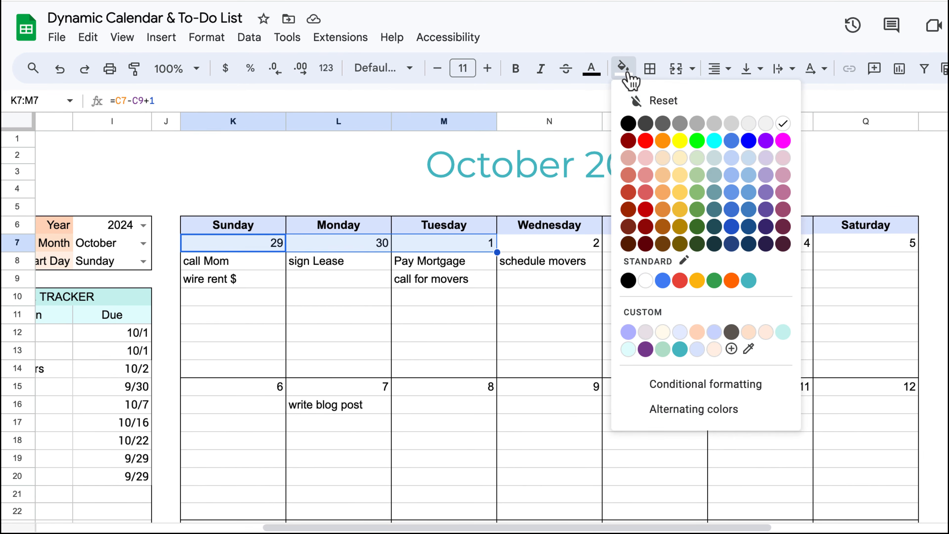
{"action": "left_click", "coordinate": [697, 125]}
{"action": "left_click", "coordinate": [784, 175]}
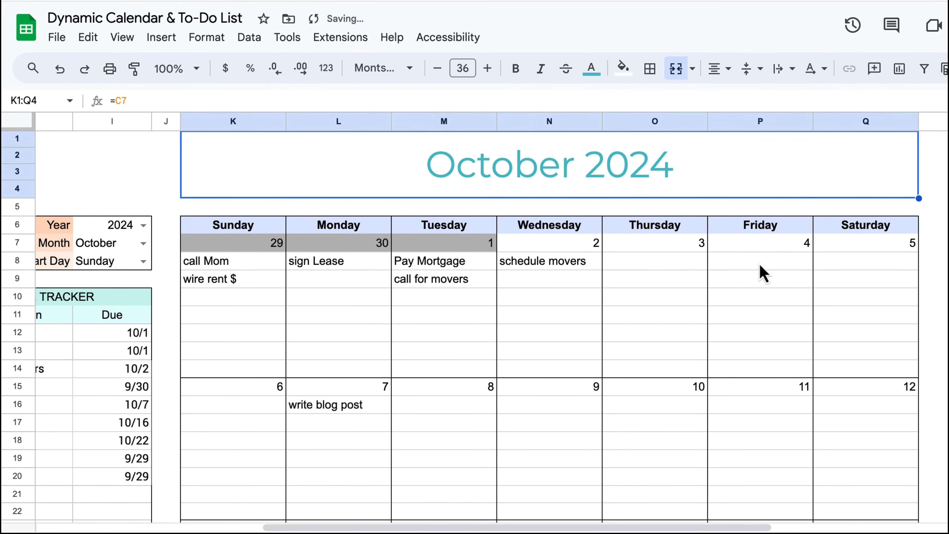
{"action": "scroll", "coordinate": [758, 265], "scroll_direction": "down", "scroll_amount": 1}
{"action": "scroll", "coordinate": [758, 264], "scroll_direction": "down", "scroll_amount": 12}
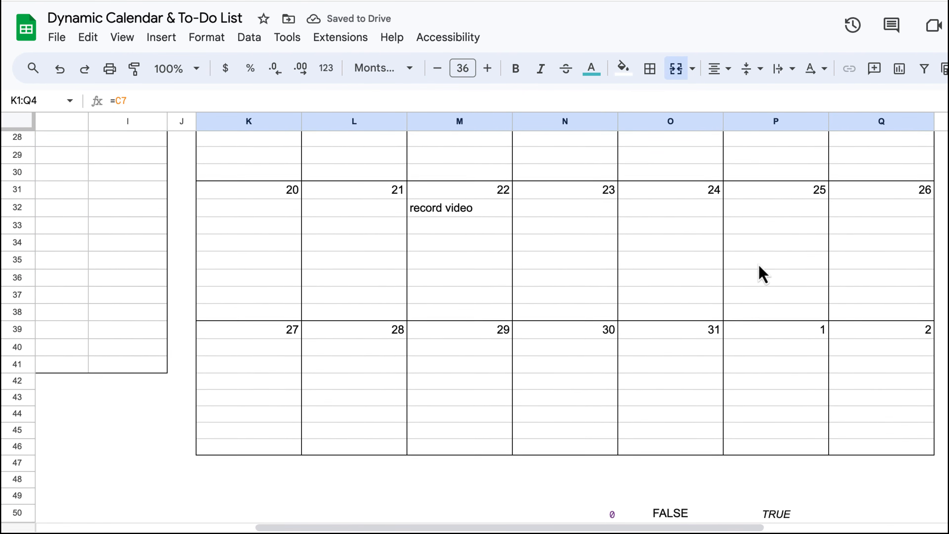
{"action": "scroll", "coordinate": [757, 310], "scroll_direction": "up", "scroll_amount": 12}
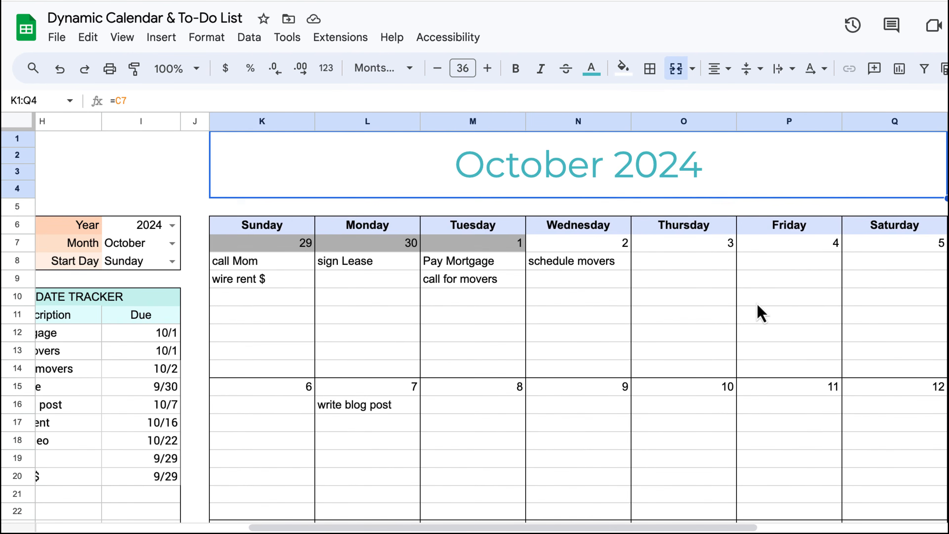
Remove the grey fill from day-number cells K7:M7 in the calendar's first week.
{"action": "left_click", "coordinate": [503, 249]}
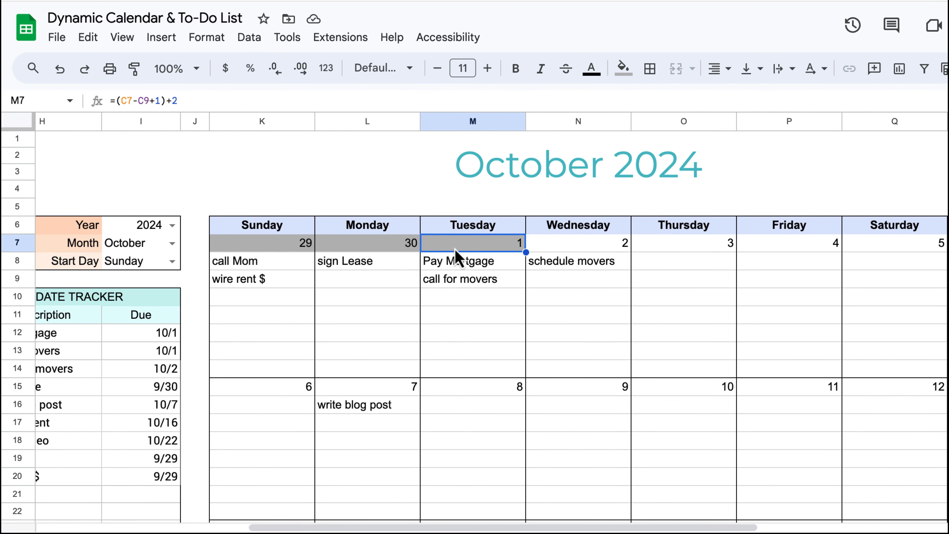
{"action": "left_click", "coordinate": [290, 250]}
{"action": "left_click_drag", "start_coordinate": [289, 244], "coordinate": [438, 245]}
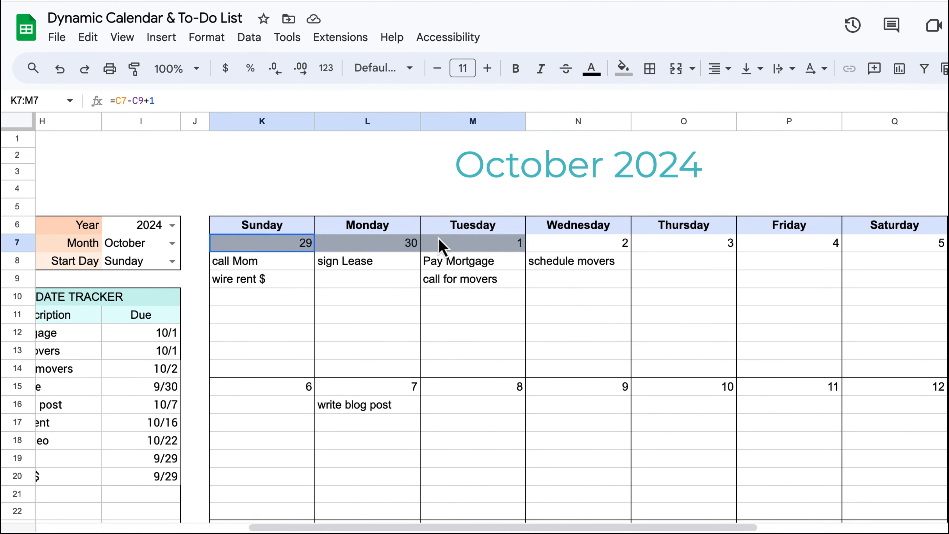
{"action": "left_click", "coordinate": [623, 69]}
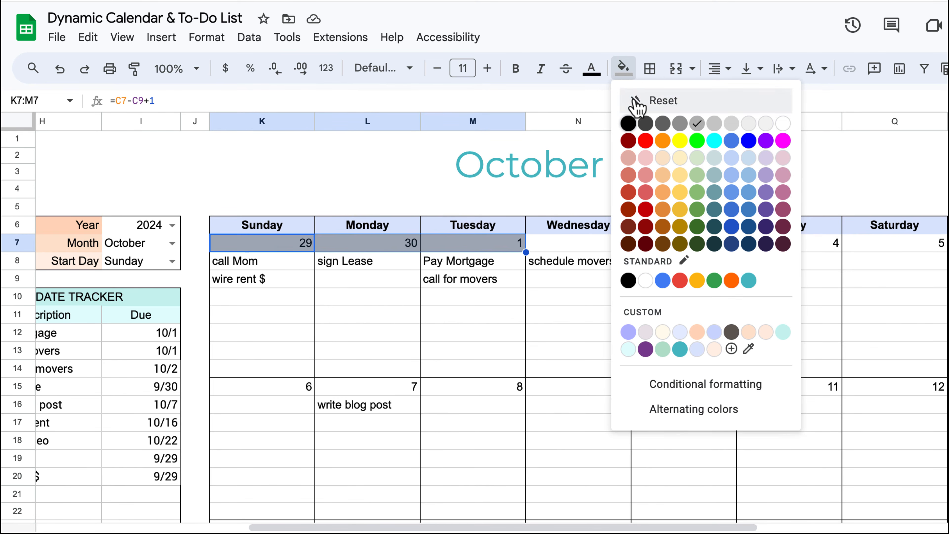
{"action": "left_click", "coordinate": [635, 100]}
{"action": "left_click", "coordinate": [612, 155]}
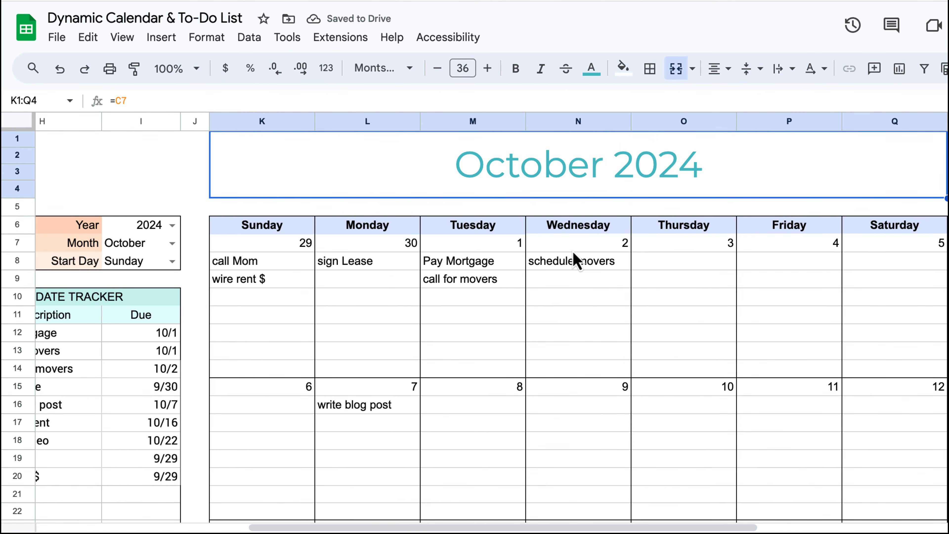
Examine the October 2024 calendar for day numbers belonging to the previous and following months, alongside the Due Date Tracker.
{"action": "scroll", "coordinate": [575, 258], "scroll_direction": "right", "scroll_amount": 1}
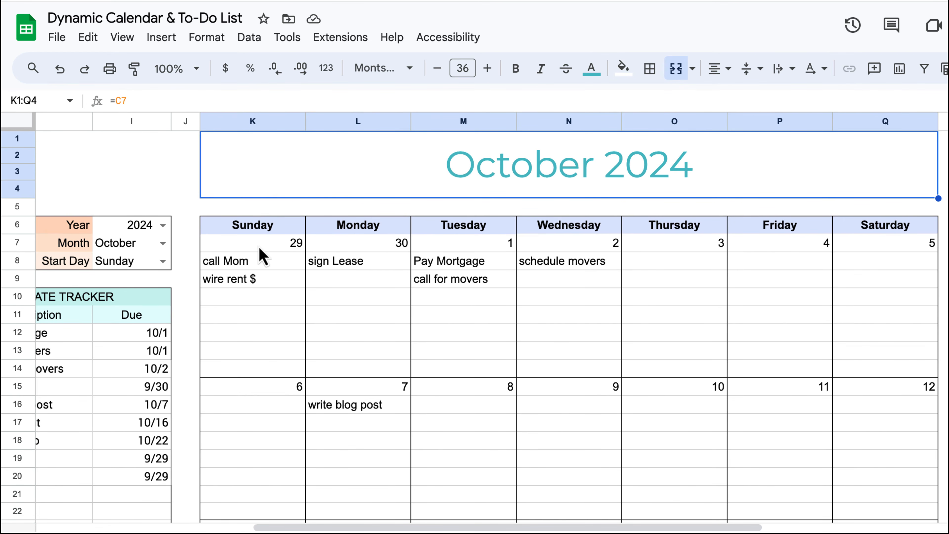
{"action": "scroll", "coordinate": [402, 359], "scroll_direction": "down", "scroll_amount": 10}
{"action": "scroll", "coordinate": [402, 359], "scroll_direction": "right", "scroll_amount": 3}
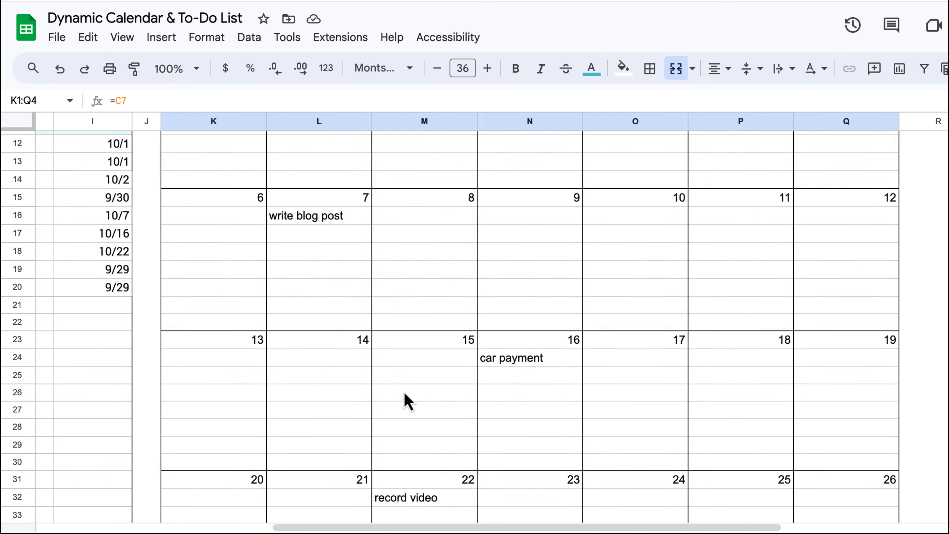
{"action": "scroll", "coordinate": [404, 392], "scroll_direction": "down", "scroll_amount": 1}
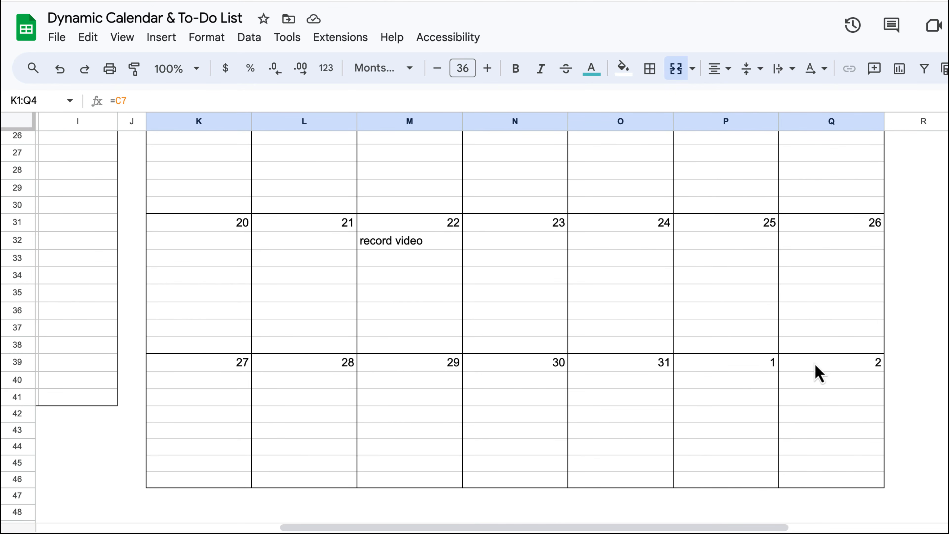
{"action": "scroll", "coordinate": [764, 444], "scroll_direction": "up", "scroll_amount": 10}
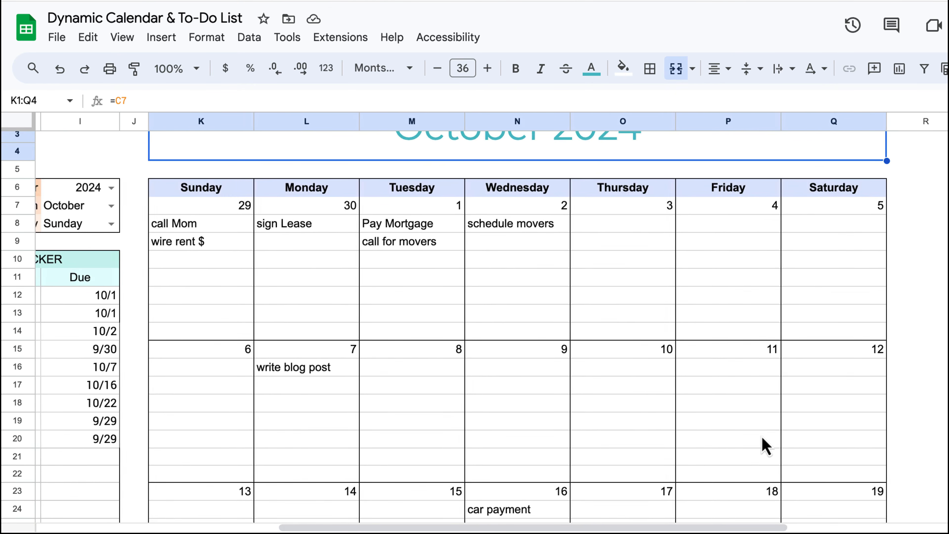
{"action": "scroll", "coordinate": [764, 445], "scroll_direction": "up", "scroll_amount": 2}
{"action": "scroll", "coordinate": [764, 445], "scroll_direction": "right", "scroll_amount": 1}
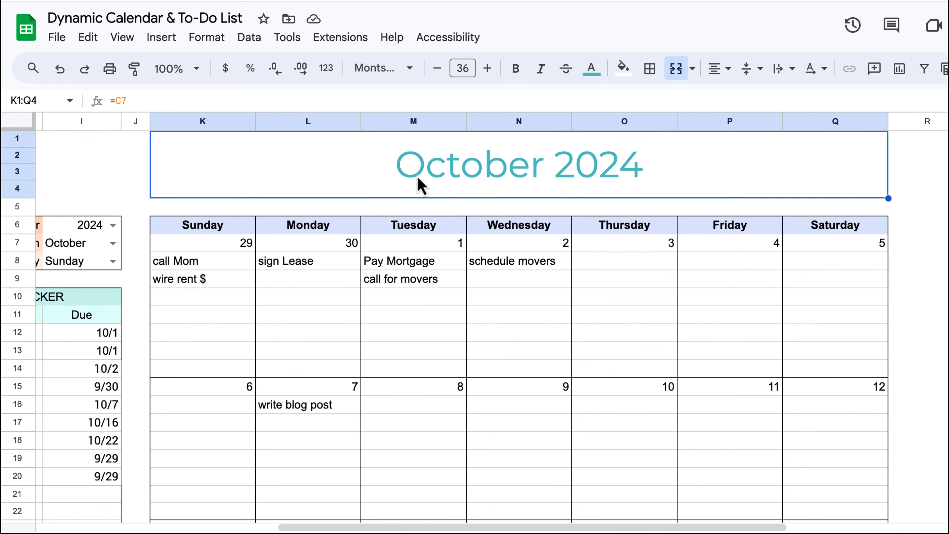
{"action": "scroll", "coordinate": [553, 353], "scroll_direction": "left", "scroll_amount": 2}
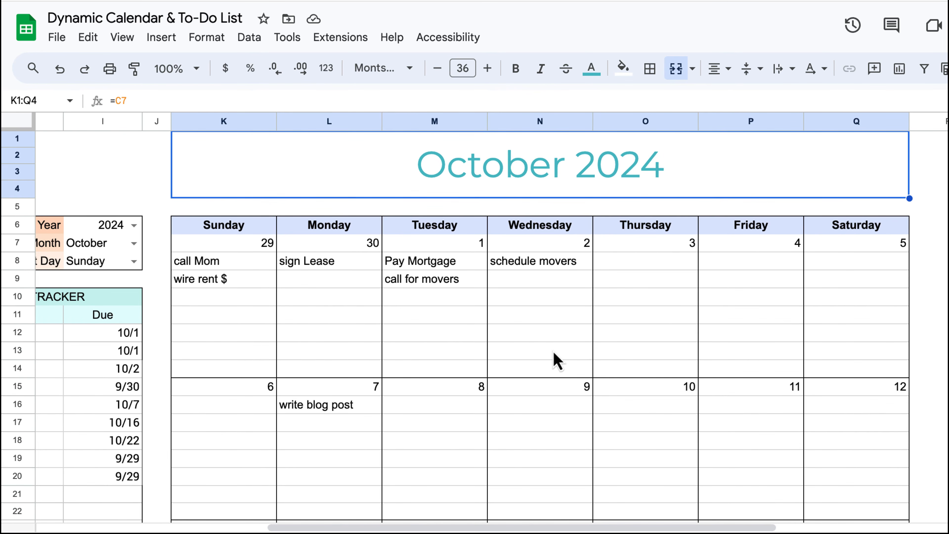
{"action": "scroll", "coordinate": [553, 351], "scroll_direction": "left", "scroll_amount": 10}
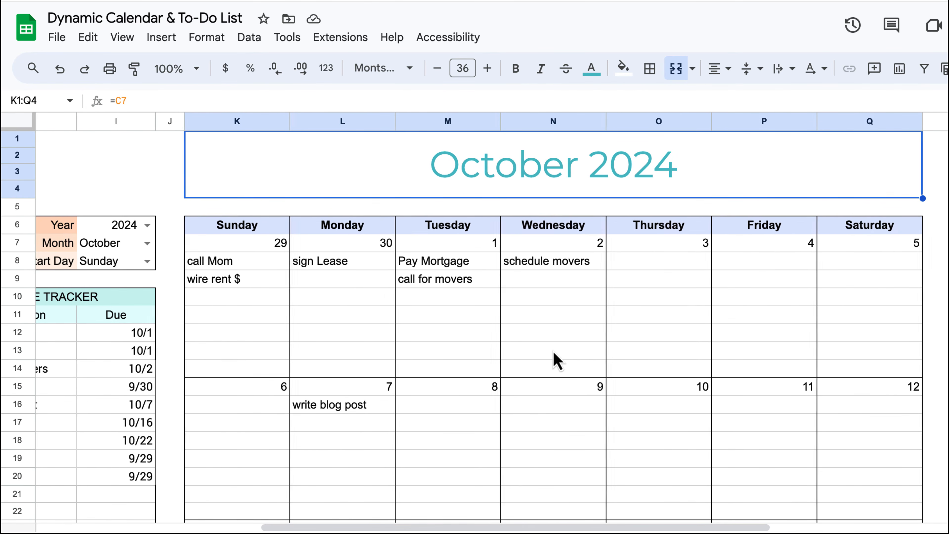
{"action": "scroll", "coordinate": [553, 352], "scroll_direction": "right", "scroll_amount": 2}
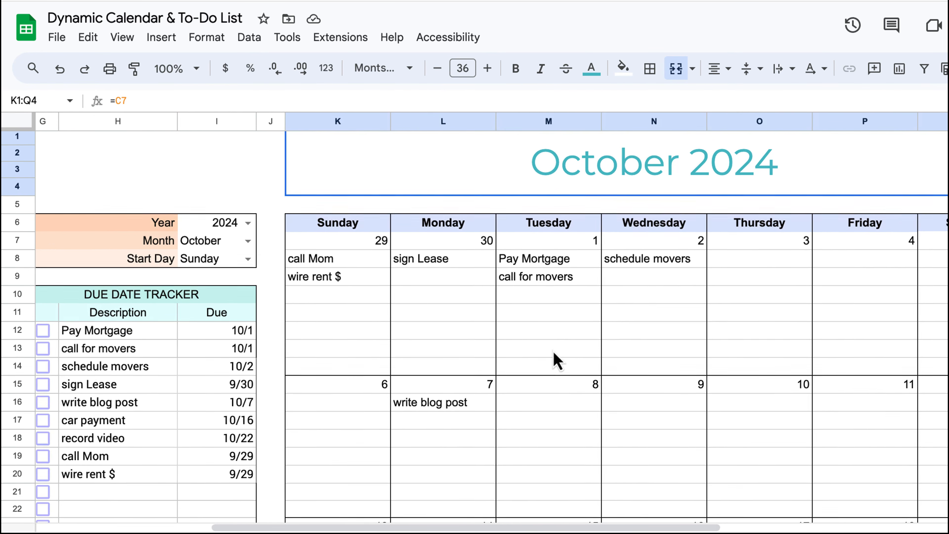
{"action": "scroll", "coordinate": [553, 352], "scroll_direction": "left", "scroll_amount": 1}
{"action": "scroll", "coordinate": [553, 352], "scroll_direction": "right", "scroll_amount": 6}
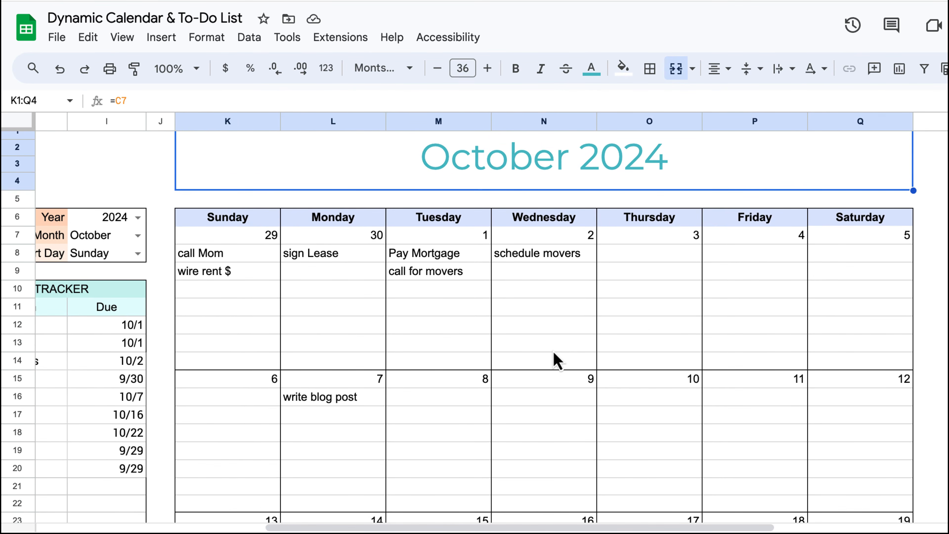
Clear the test formulas in cells O50 and N50 below the calendar.
{"action": "scroll", "coordinate": [553, 352], "scroll_direction": "down", "scroll_amount": 5}
{"action": "scroll", "coordinate": [553, 352], "scroll_direction": "down", "scroll_amount": 10}
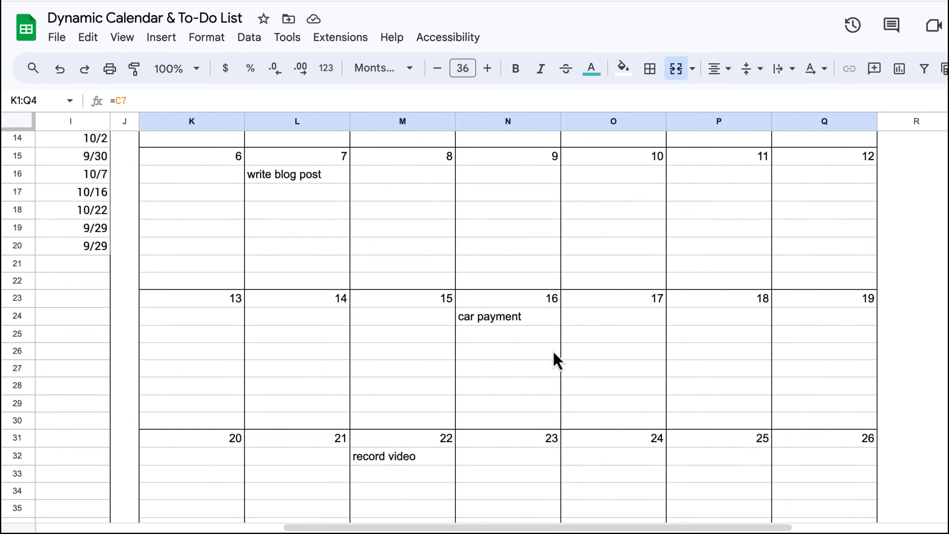
{"action": "scroll", "coordinate": [552, 352], "scroll_direction": "down", "scroll_amount": 3}
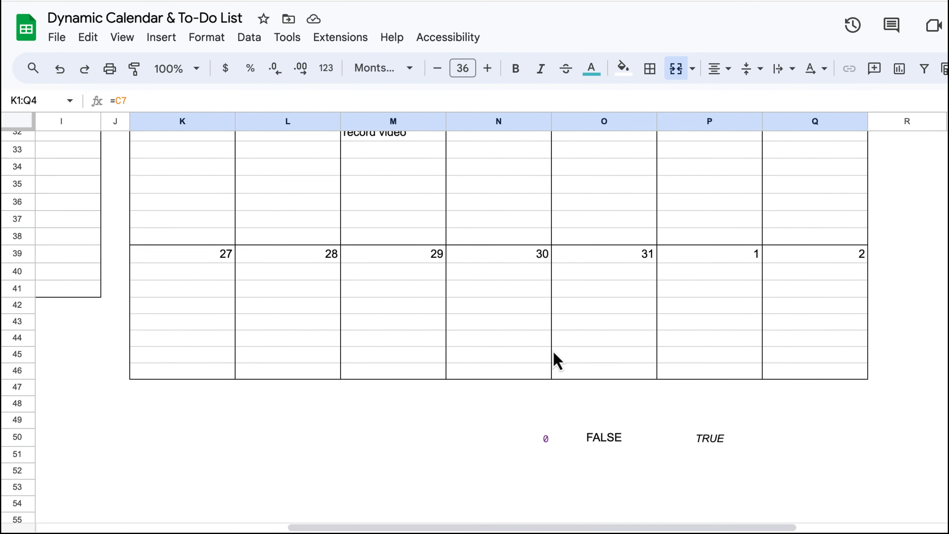
{"action": "left_click", "coordinate": [599, 423]}
{"action": "key", "text": "Delete"}
{"action": "left_click", "coordinate": [545, 424]}
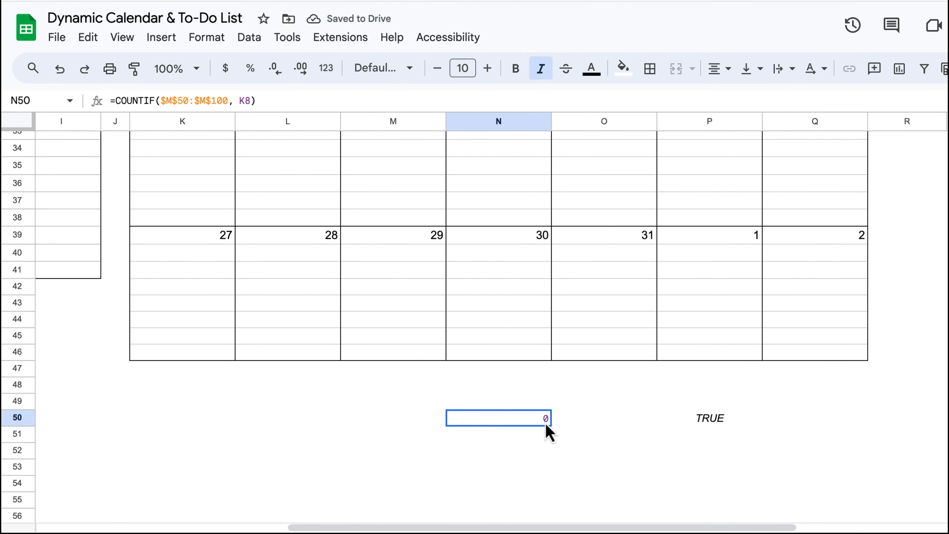
{"action": "key", "text": "Delete"}
Examine the =DAY(K7) >= 25 test formula in cell P50 and the calendar's first week it refers to.
{"action": "left_click", "coordinate": [707, 407]}
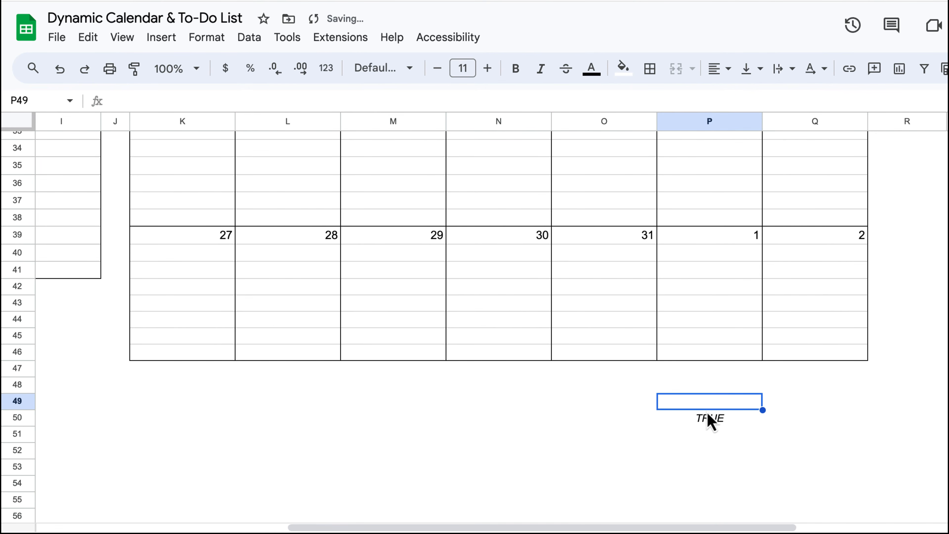
{"action": "left_click", "coordinate": [704, 420]}
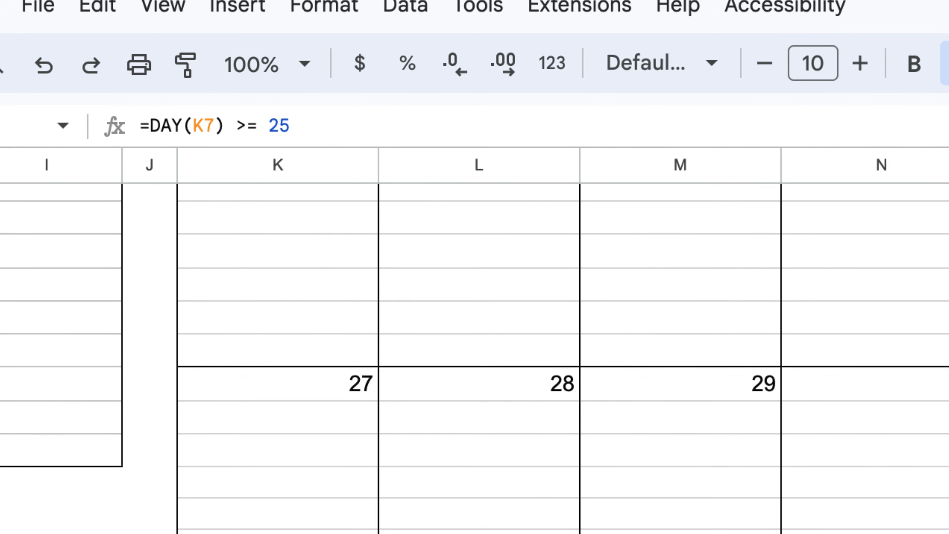
{"action": "scroll", "coordinate": [475, 340], "scroll_direction": "up", "scroll_amount": 15}
{"action": "scroll", "coordinate": [474, 340], "scroll_direction": "left", "scroll_amount": 2}
{"action": "scroll", "coordinate": [474, 359], "scroll_direction": "up", "scroll_amount": 1}
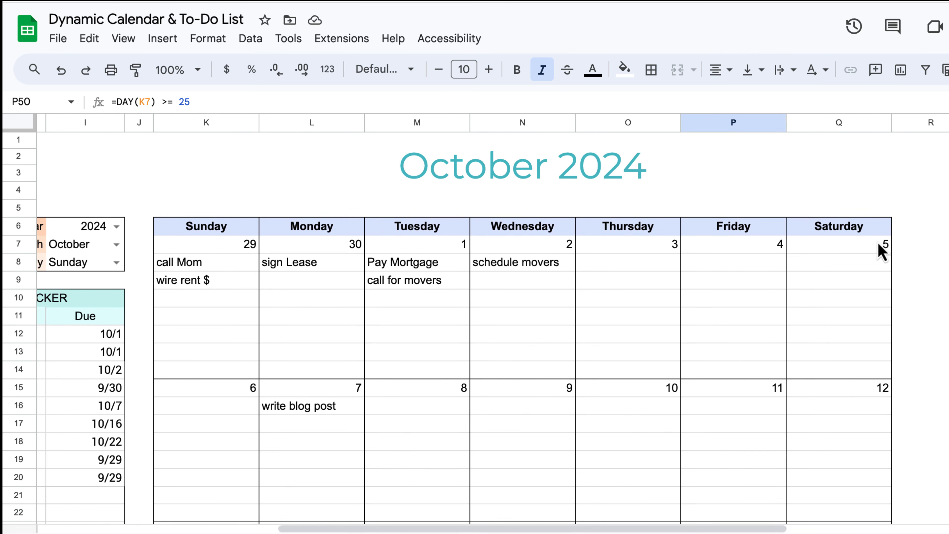
Enter 1, 31, 29 and 28 in row 5 above the Saturday, Friday, Thursday and Wednesday headers respectively.
{"action": "left_click", "coordinate": [869, 213]}
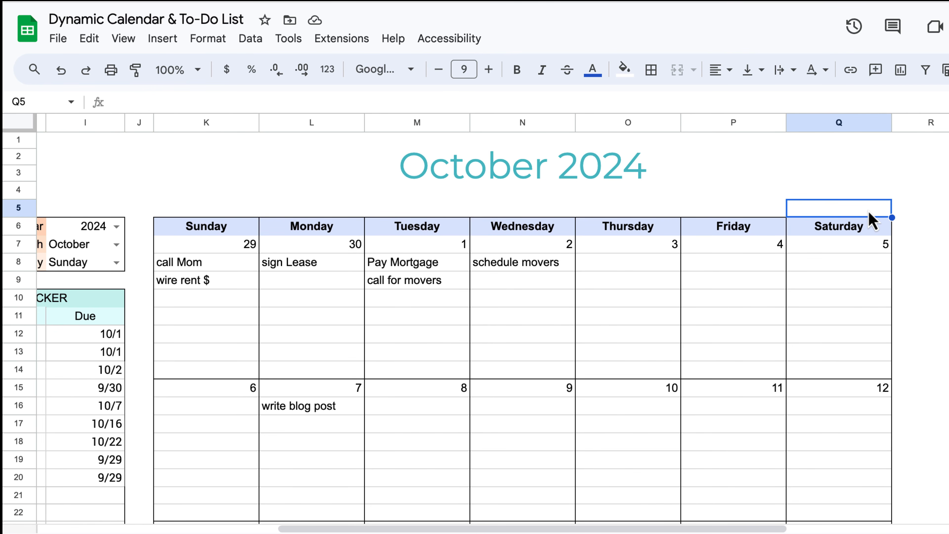
{"action": "type", "text": "1"}
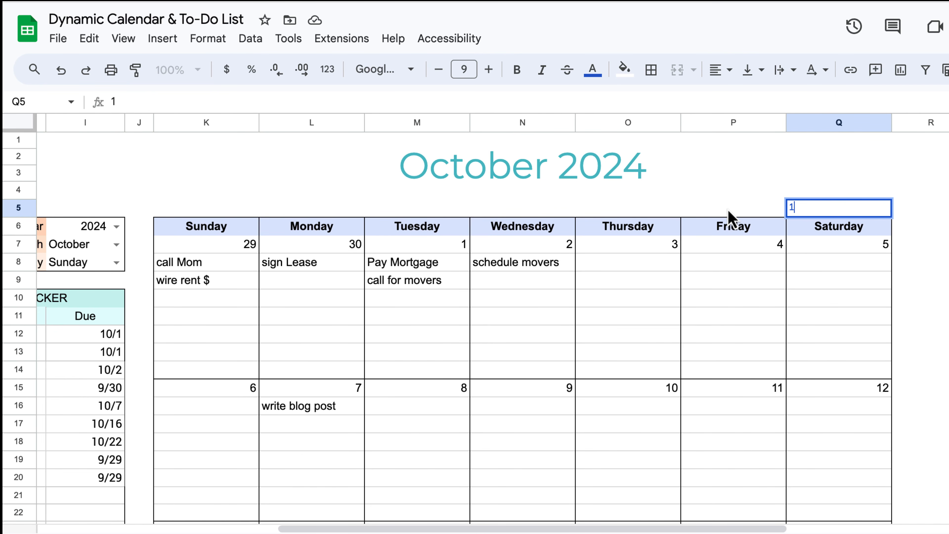
{"action": "left_click", "coordinate": [729, 217]}
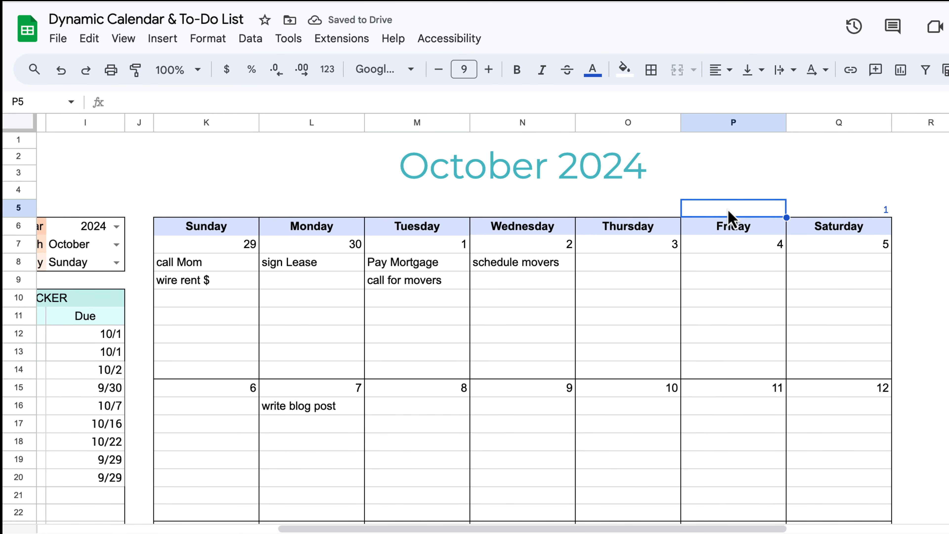
{"action": "type", "text": "31"}
{"action": "left_click", "coordinate": [644, 210]}
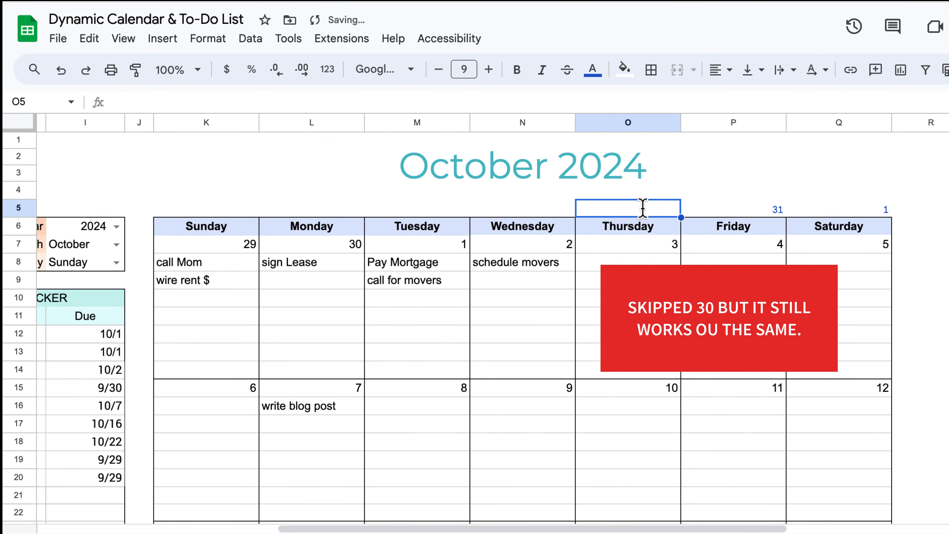
{"action": "type", "text": "29"}
{"action": "left_click", "coordinate": [540, 209]}
{"action": "type", "text": "2"}
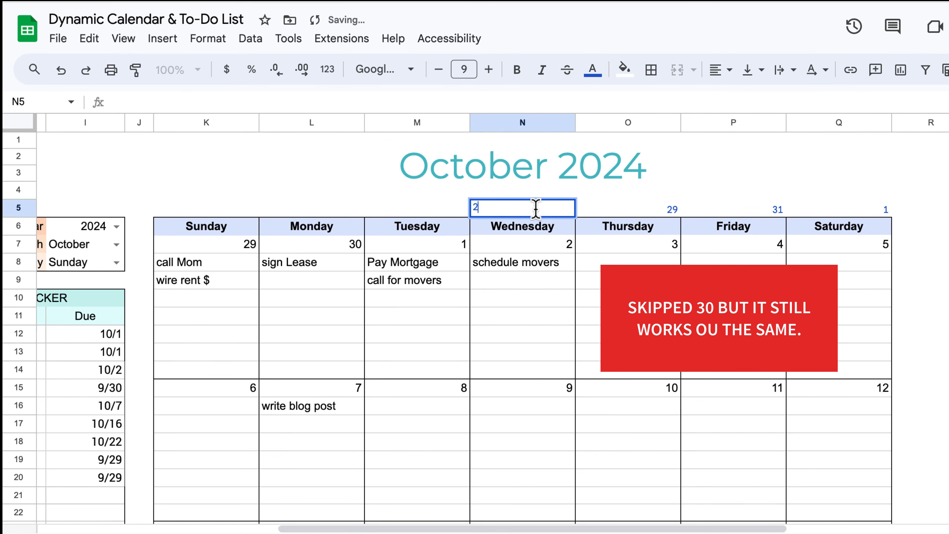
{"action": "type", "text": "8"}
Enter 27, 26 and 25 in row 5 above the Tuesday, Monday and Sunday headers respectively.
{"action": "left_click", "coordinate": [426, 207]}
{"action": "type", "text": "27"}
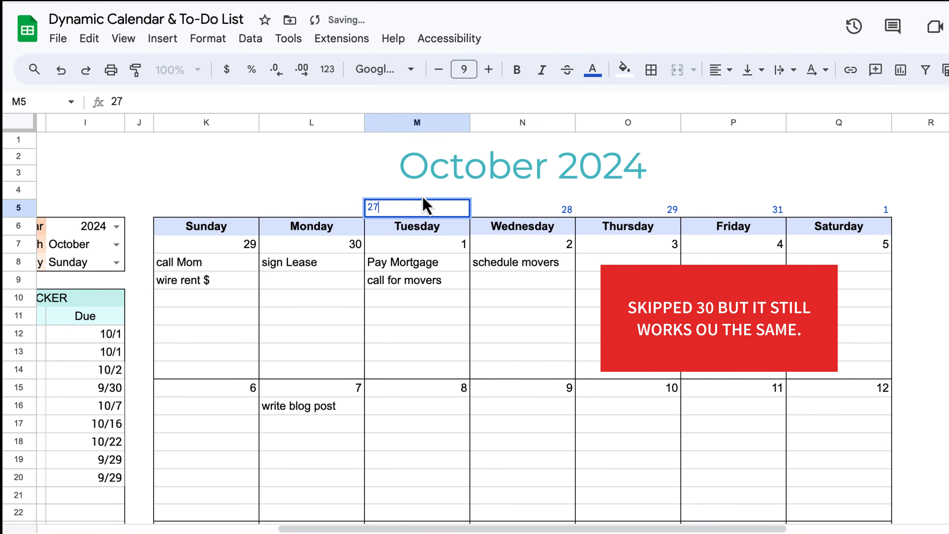
{"action": "left_click", "coordinate": [317, 208]}
{"action": "type", "text": "26"}
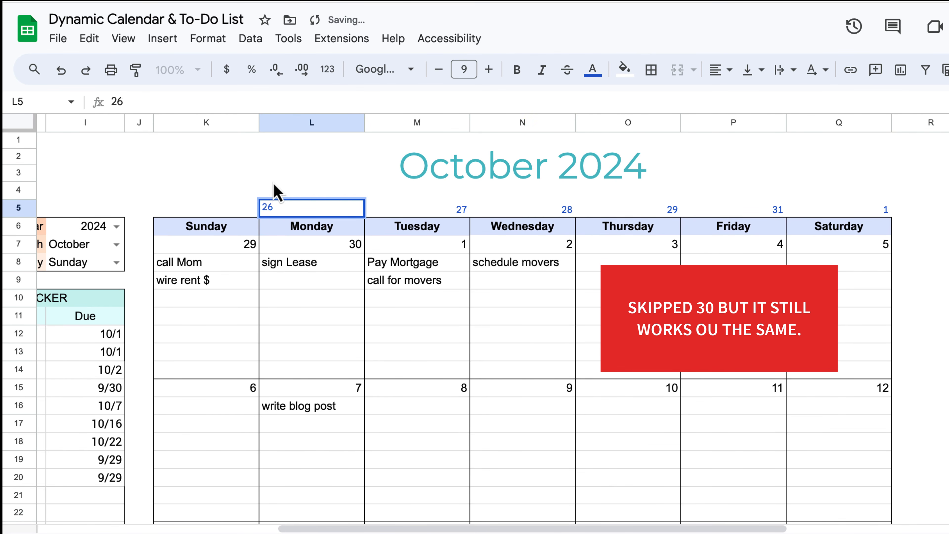
{"action": "left_click", "coordinate": [225, 210]}
{"action": "type", "text": "25"}
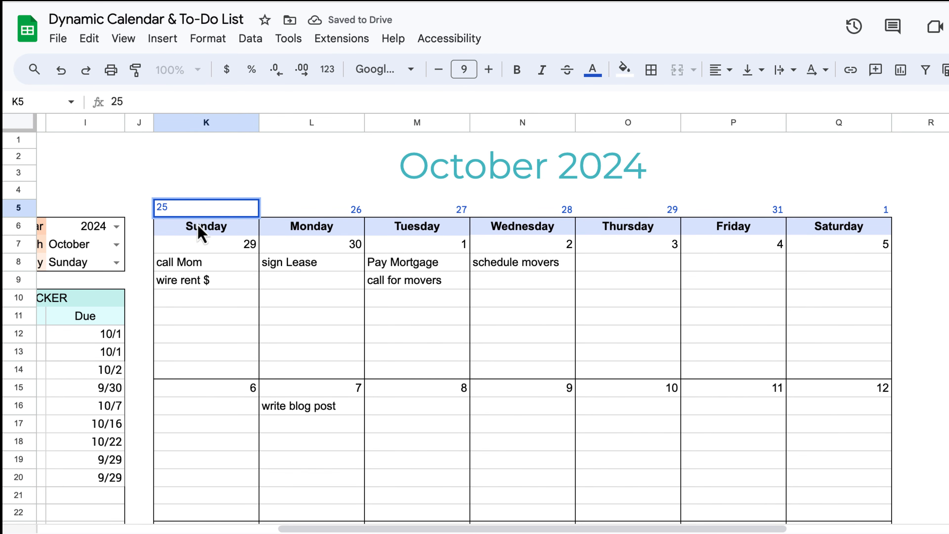
Correct the number above the Friday header (P5) to 30 and select the row 5 numbers in L5:P5.
{"action": "double_click", "coordinate": [779, 210]}
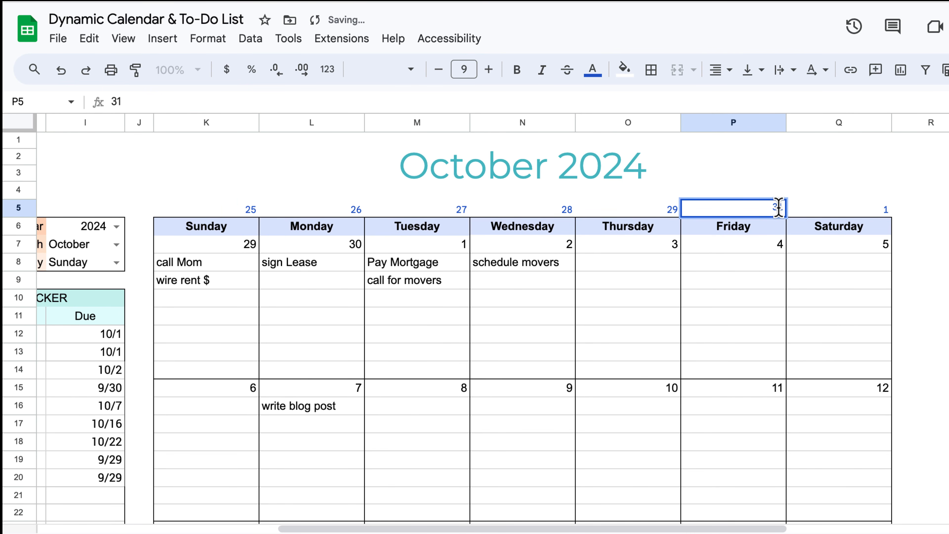
{"action": "type", "text": "30"}
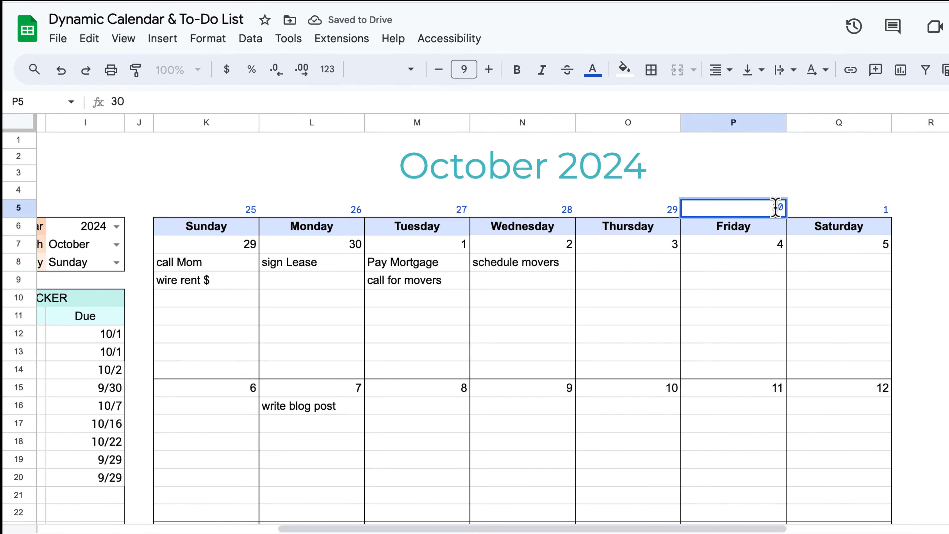
{"action": "left_click", "coordinate": [249, 212]}
{"action": "double_click", "coordinate": [247, 208]}
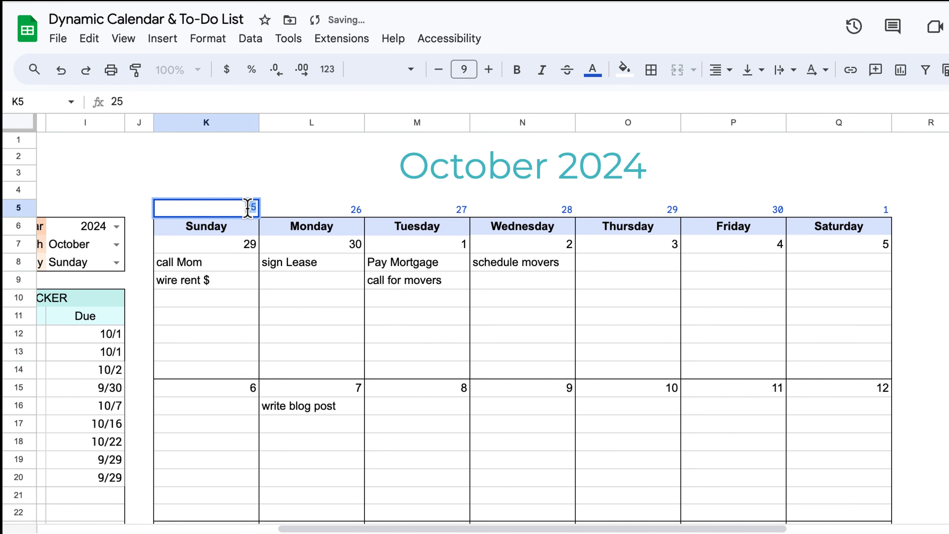
{"action": "left_click_drag", "start_coordinate": [351, 209], "coordinate": [742, 215]}
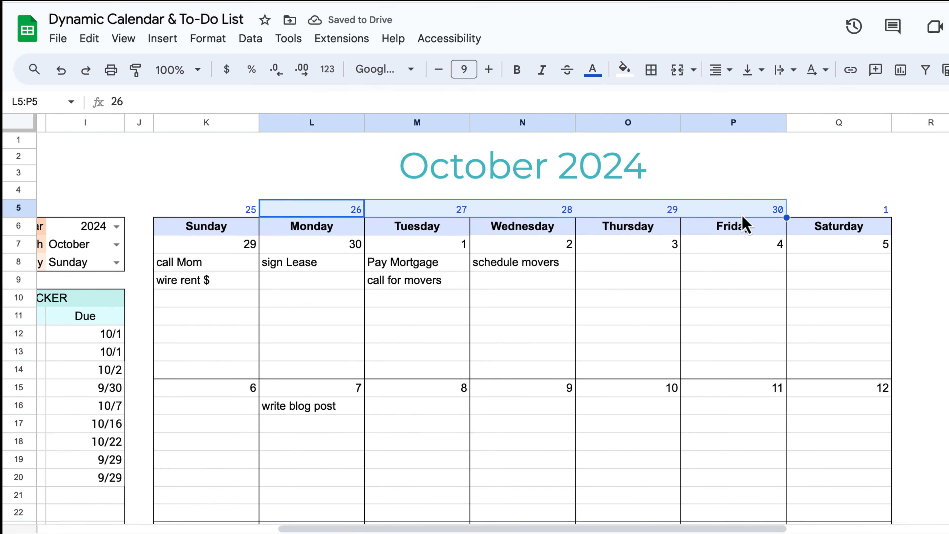
Clear the numbers in L5:P5 and change the number above the Sunday header (K5) to 24.
{"action": "key", "text": "Delete"}
{"action": "double_click", "coordinate": [237, 212]}
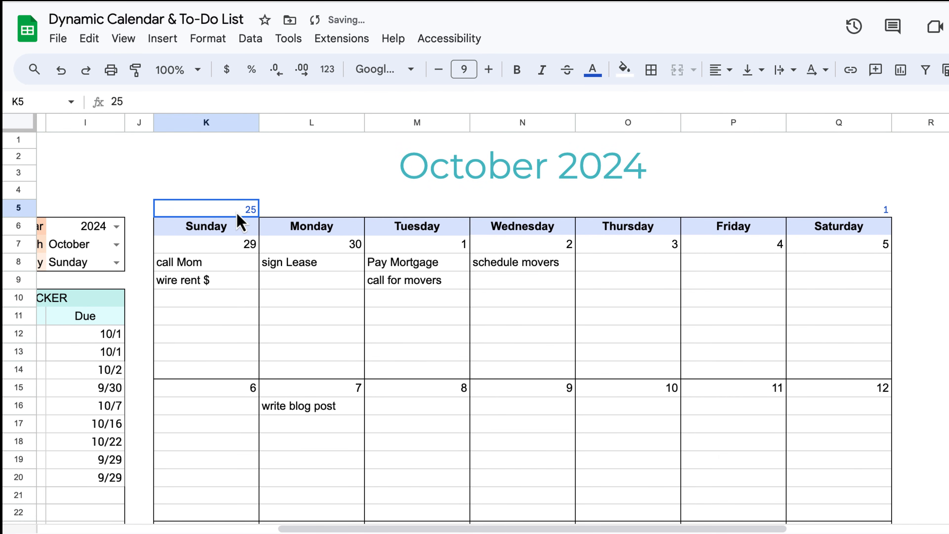
{"action": "left_click", "coordinate": [236, 210]}
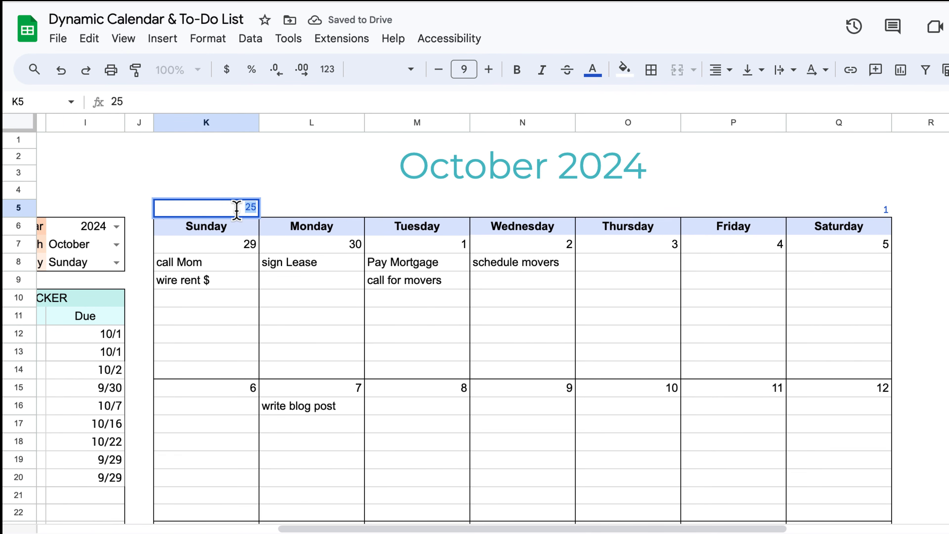
{"action": "type", "text": "4"}
{"action": "left_click", "coordinate": [286, 142]}
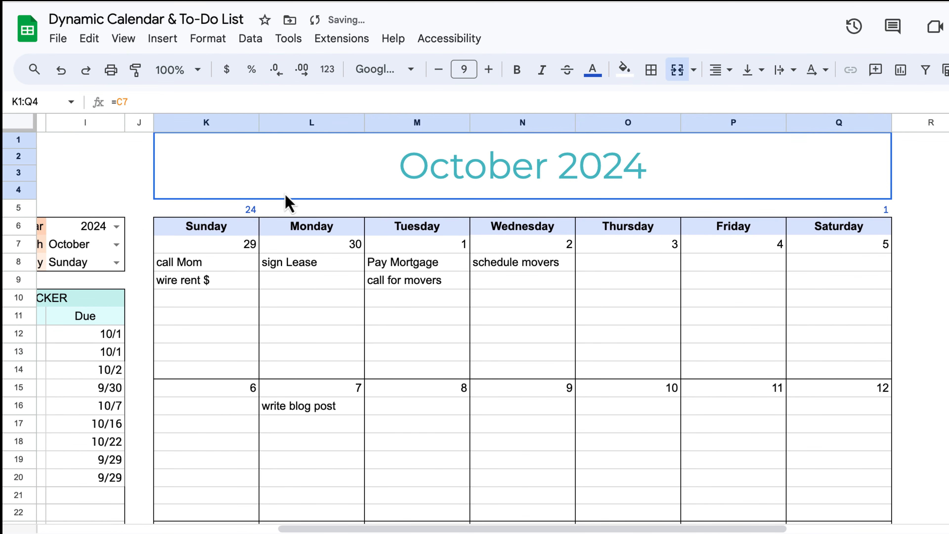
Check the first Sunday's date in K7 and clear the number above the Sunday header (K5).
{"action": "left_click", "coordinate": [220, 246]}
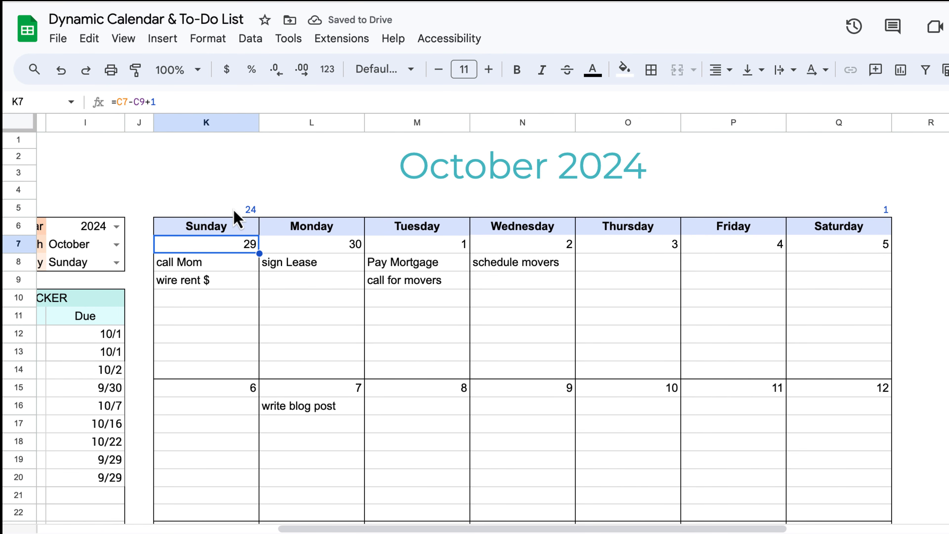
{"action": "left_click", "coordinate": [248, 210]}
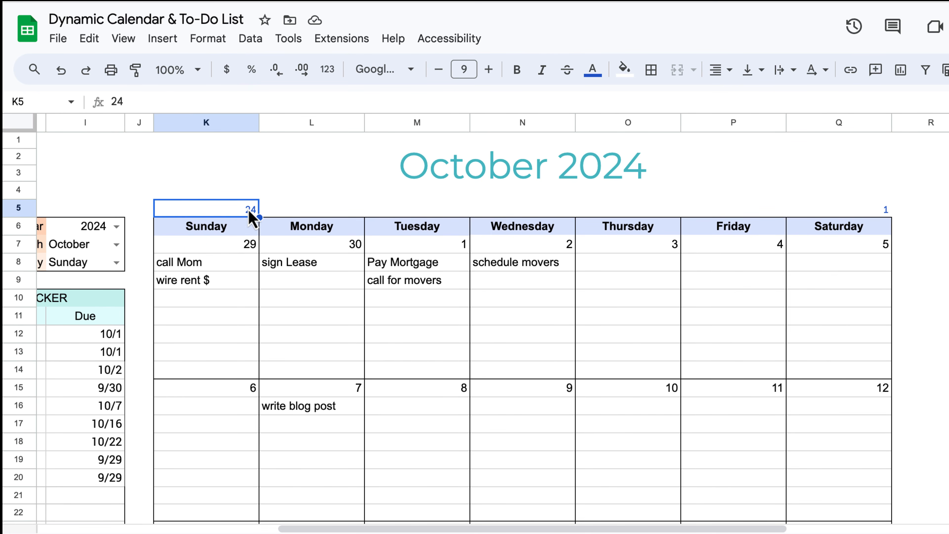
{"action": "key", "text": "Delete"}
Start a new conditional formatting rule for the first week's date row, K7:Q7.
{"action": "scroll", "coordinate": [284, 272], "scroll_direction": "down", "scroll_amount": 2}
{"action": "scroll", "coordinate": [284, 272], "scroll_direction": "right", "scroll_amount": 1}
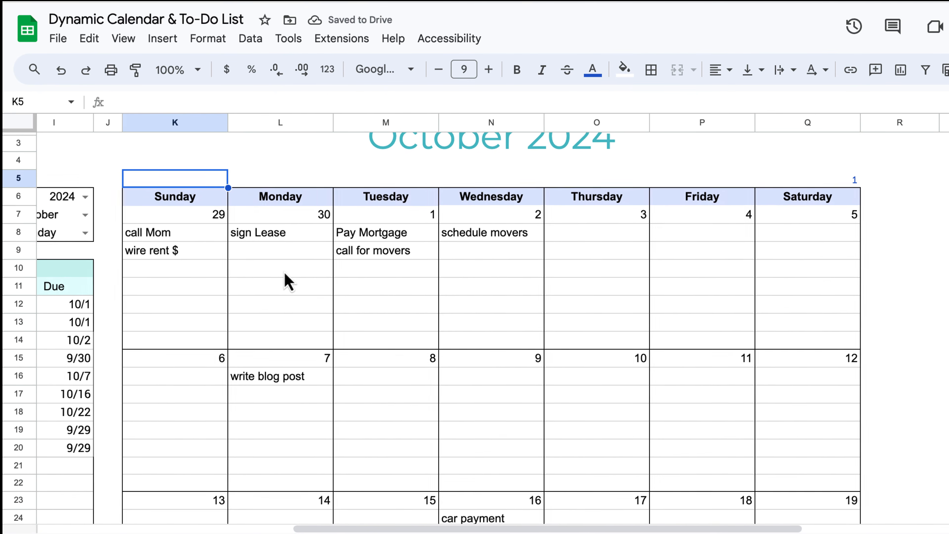
{"action": "left_click", "coordinate": [205, 217]}
{"action": "left_click_drag", "start_coordinate": [205, 216], "coordinate": [542, 230]}
{"action": "left_click_drag", "start_coordinate": [598, 230], "coordinate": [773, 227]}
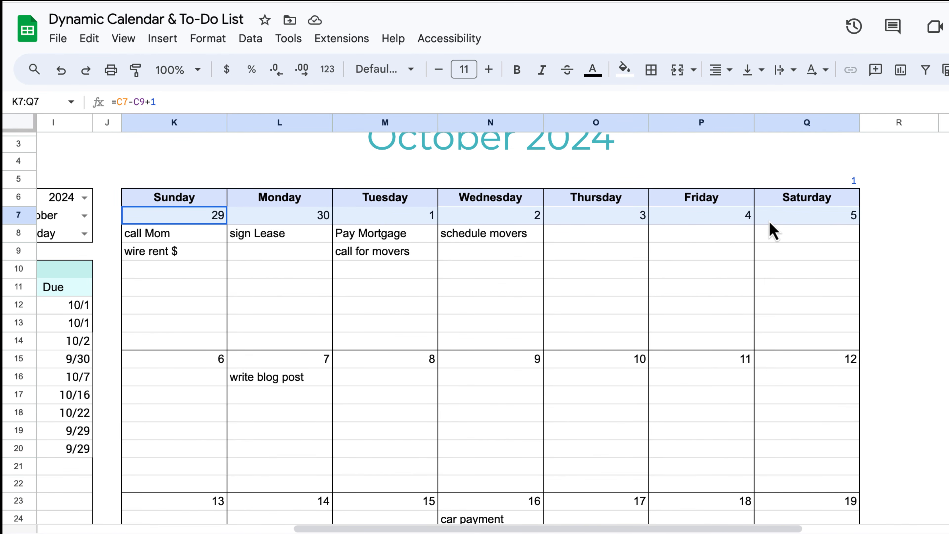
{"action": "left_click", "coordinate": [211, 40]}
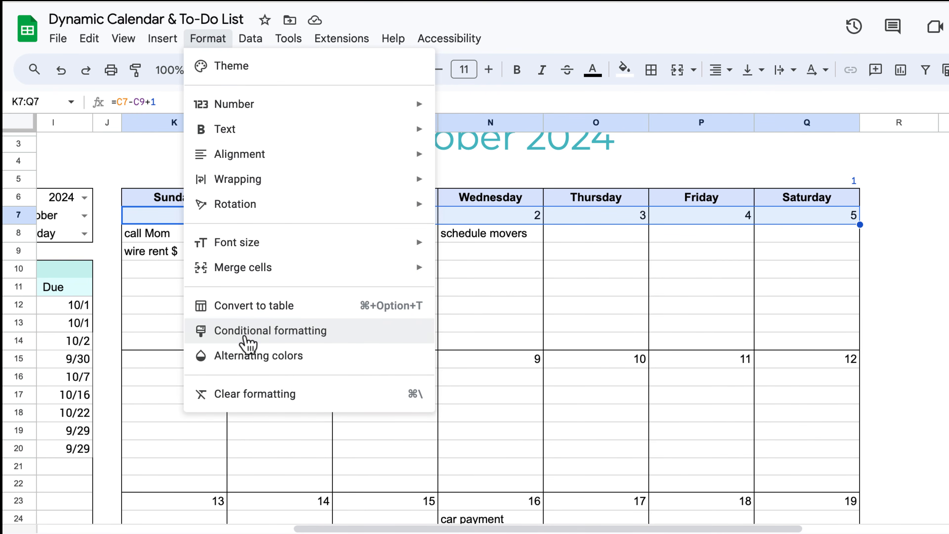
{"action": "left_click", "coordinate": [247, 338]}
Remove the default green fill from the new rule's formatting style.
{"action": "scroll", "coordinate": [567, 362], "scroll_direction": "right", "scroll_amount": 3}
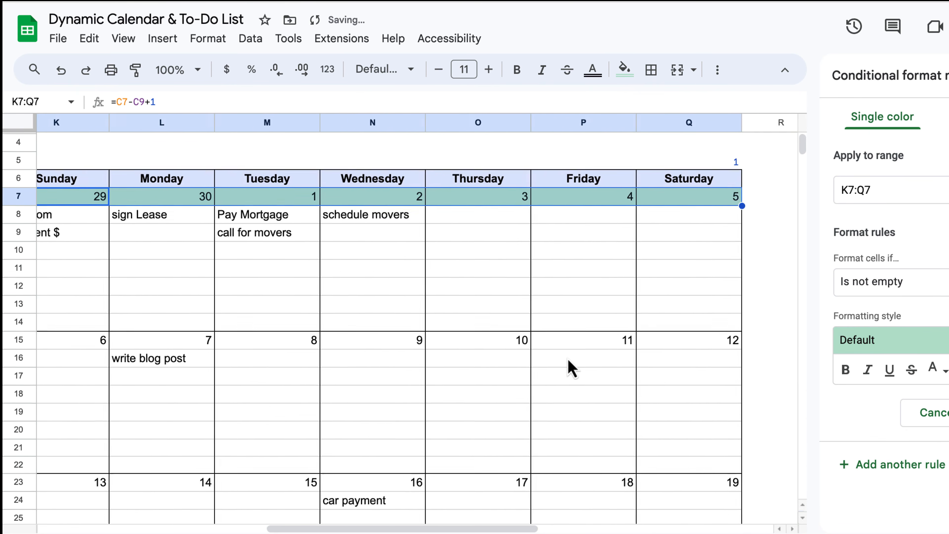
{"action": "mouse_move", "coordinate": [948, 533]}
{"action": "left_mouse_down"}
{"action": "mouse_move", "coordinate": [948, 504]}
{"action": "mouse_move", "coordinate": [948, 533]}
{"action": "left_mouse_up"}
{"action": "scroll", "coordinate": [446, 374], "scroll_direction": "right", "scroll_amount": 1}
{"action": "scroll", "coordinate": [446, 373], "scroll_direction": "down", "scroll_amount": 1}
{"action": "scroll", "coordinate": [450, 382], "scroll_direction": "up", "scroll_amount": 1}
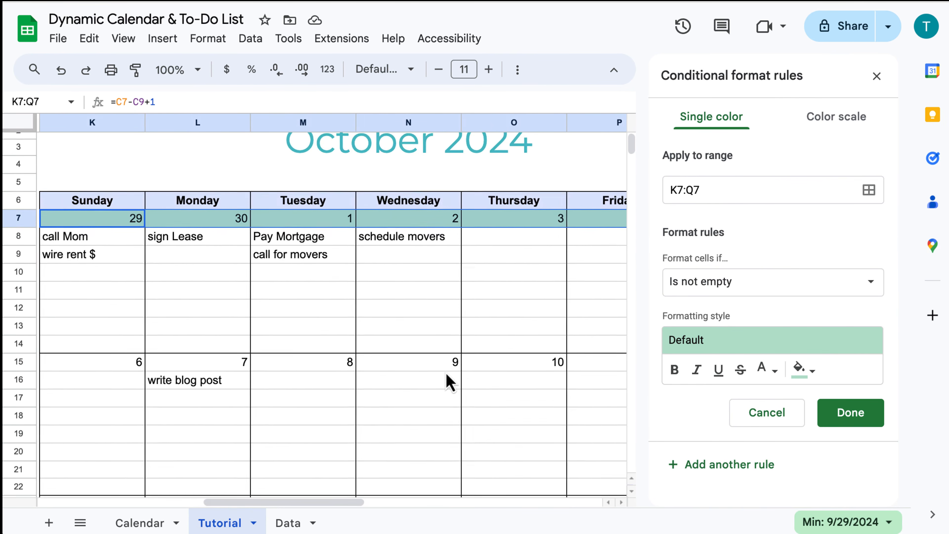
{"action": "scroll", "coordinate": [446, 382], "scroll_direction": "right", "scroll_amount": 1}
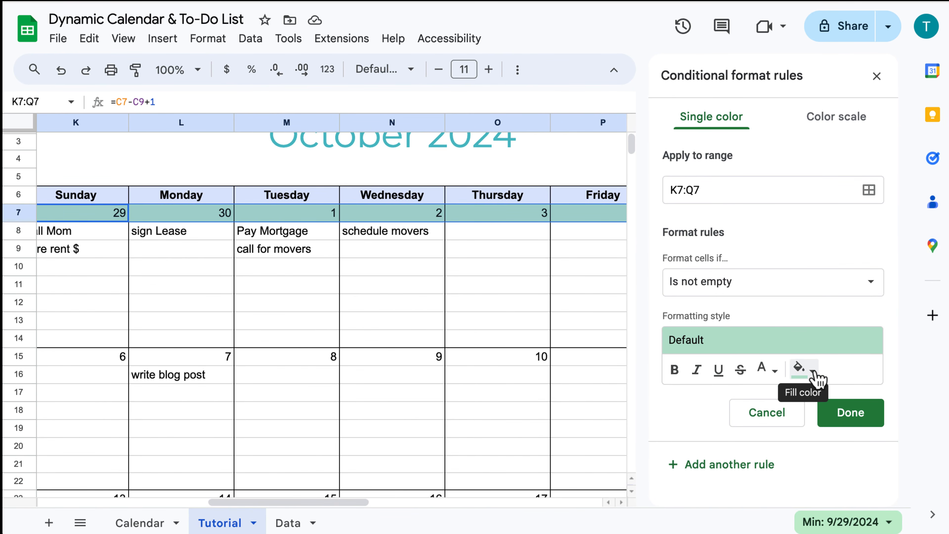
{"action": "left_click", "coordinate": [814, 373]}
{"action": "left_click", "coordinate": [669, 100]}
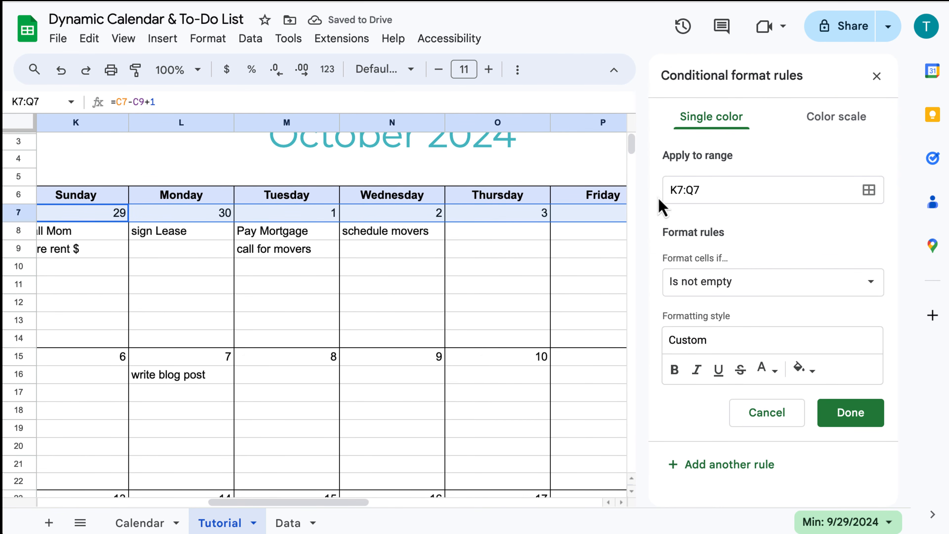
Review the rule's range K7:Q7 and set its condition to "Custom formula is".
{"action": "scroll", "coordinate": [556, 290], "scroll_direction": "up", "scroll_amount": 2}
{"action": "scroll", "coordinate": [556, 290], "scroll_direction": "left", "scroll_amount": 2}
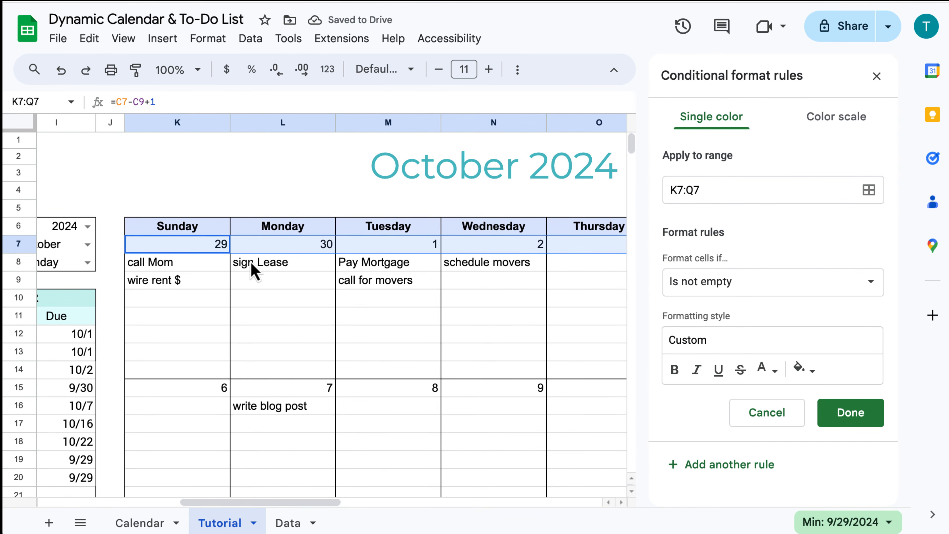
{"action": "scroll", "coordinate": [543, 299], "scroll_direction": "right", "scroll_amount": 5}
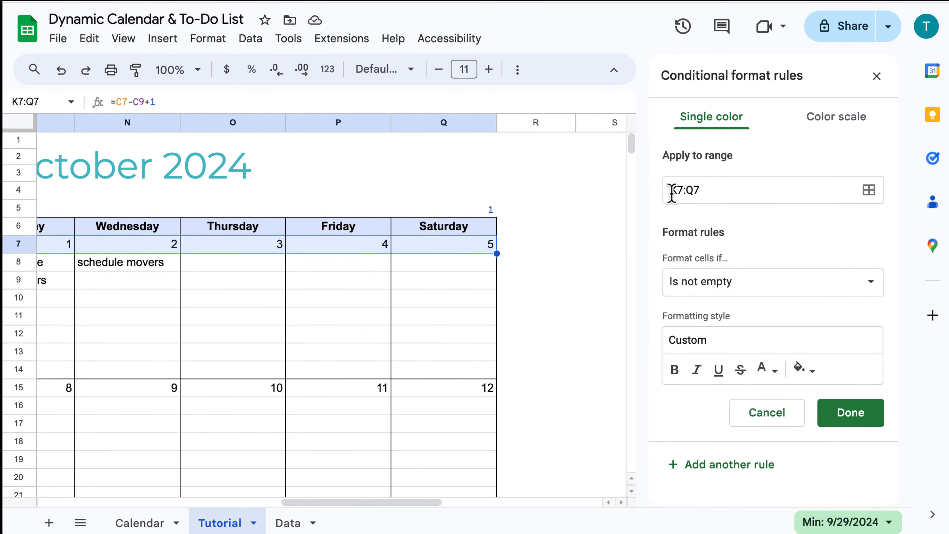
{"action": "left_click_drag", "start_coordinate": [668, 189], "coordinate": [705, 190]}
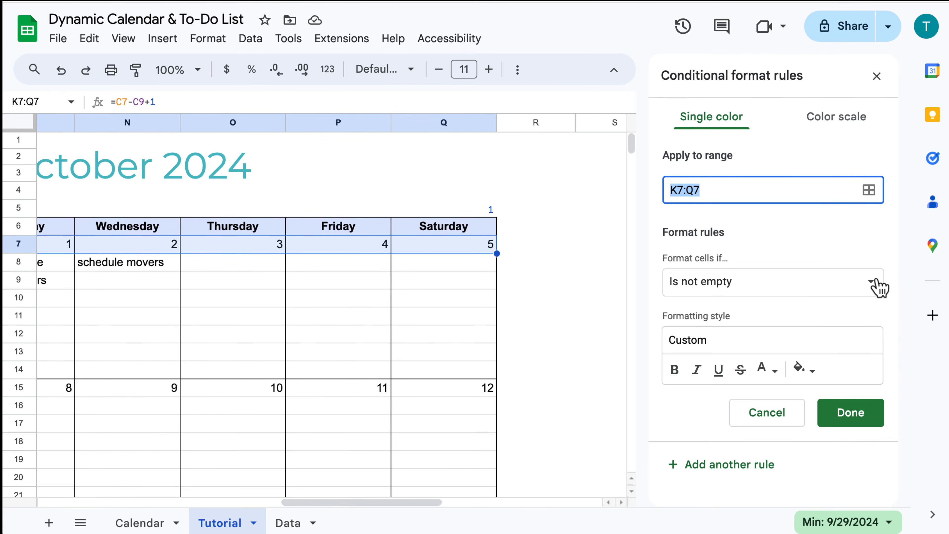
{"action": "left_click", "coordinate": [871, 286]}
{"action": "scroll", "coordinate": [745, 435], "scroll_direction": "down", "scroll_amount": 2}
{"action": "scroll", "coordinate": [722, 458], "scroll_direction": "down", "scroll_amount": 5}
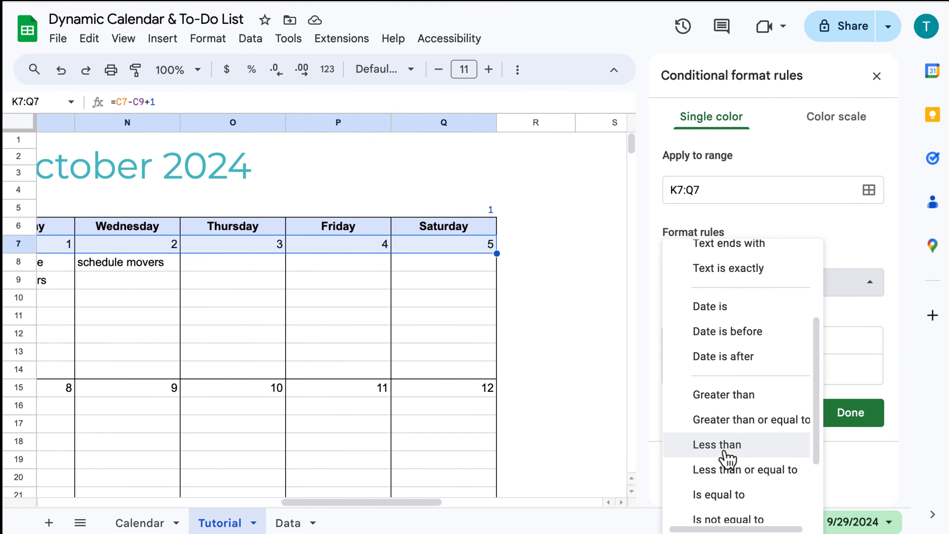
{"action": "left_click", "coordinate": [716, 515]}
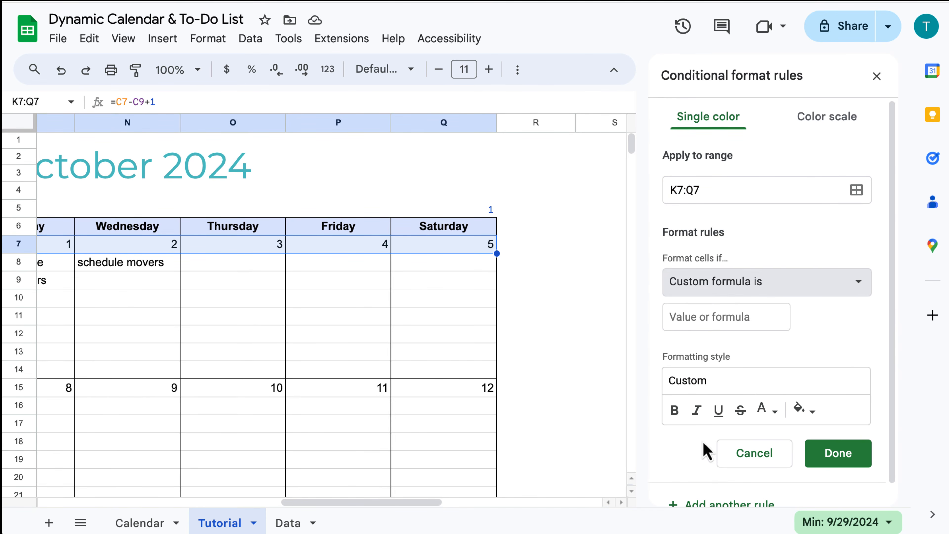
Enter =DAY(K7)>=25 as the custom formula of the rule for K7:Q7.
{"action": "left_click", "coordinate": [685, 320]}
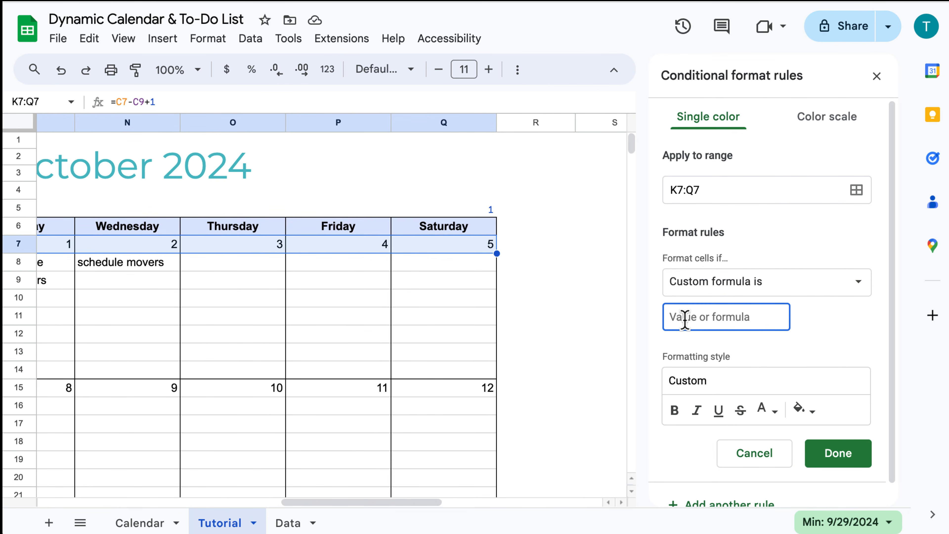
{"action": "type", "text": "=DAY("}
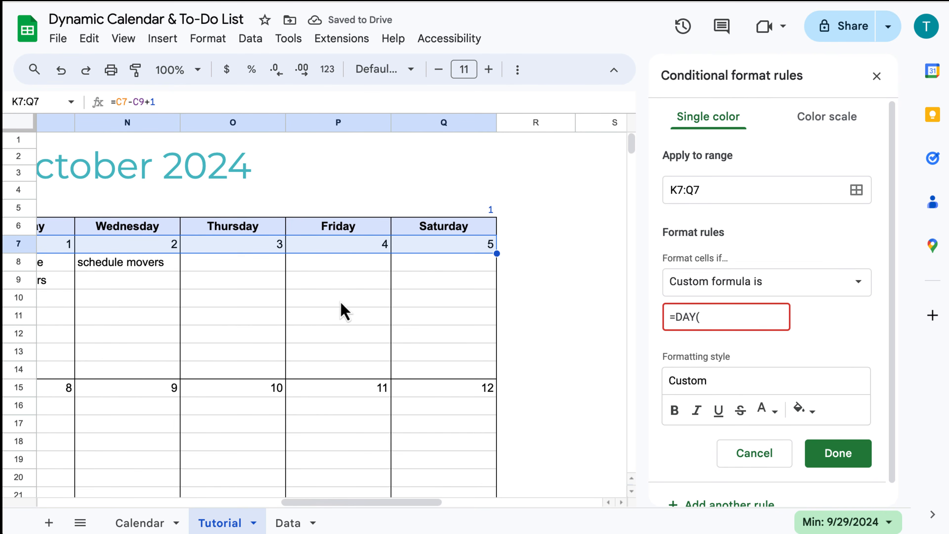
{"action": "scroll", "coordinate": [340, 302], "scroll_direction": "left", "scroll_amount": 8}
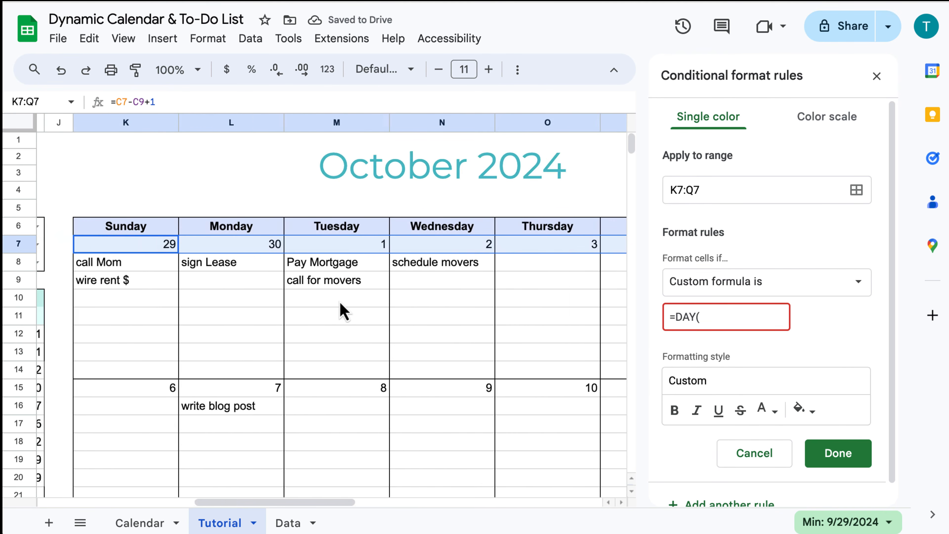
{"action": "left_click", "coordinate": [235, 248]}
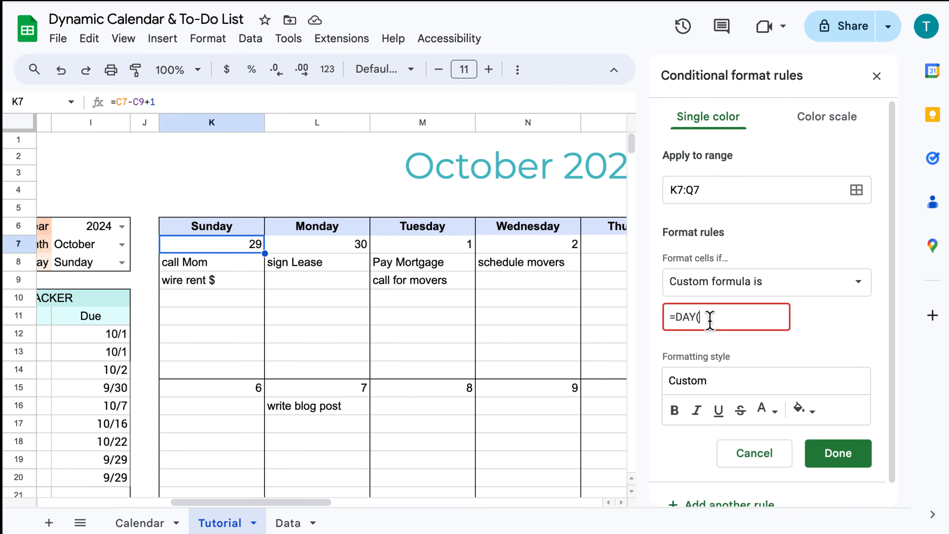
{"action": "type", "text": ")>=25"}
{"action": "left_click", "coordinate": [751, 353]}
Set the rule's fill color to light gray 2 and try italic text, switching it back off.
{"action": "scroll", "coordinate": [753, 356], "scroll_direction": "down", "scroll_amount": 1}
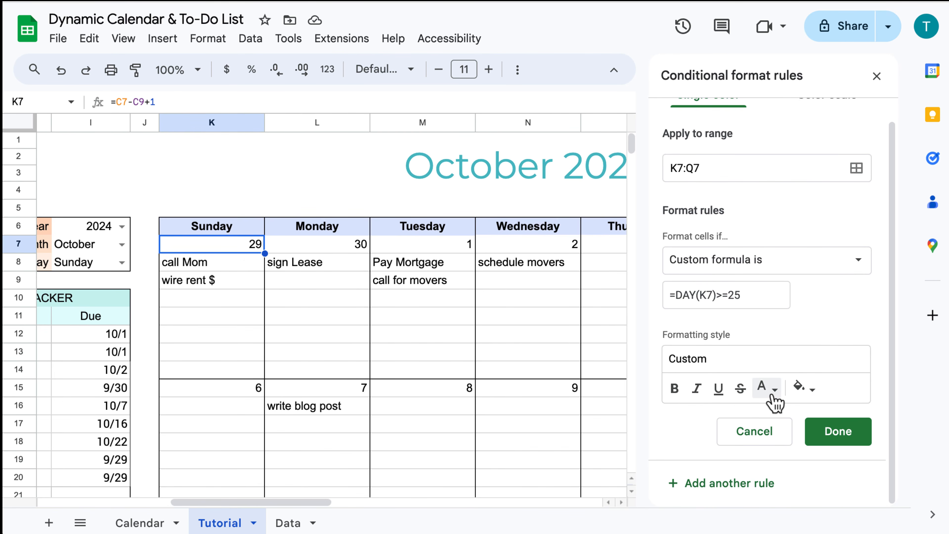
{"action": "left_click", "coordinate": [803, 388]}
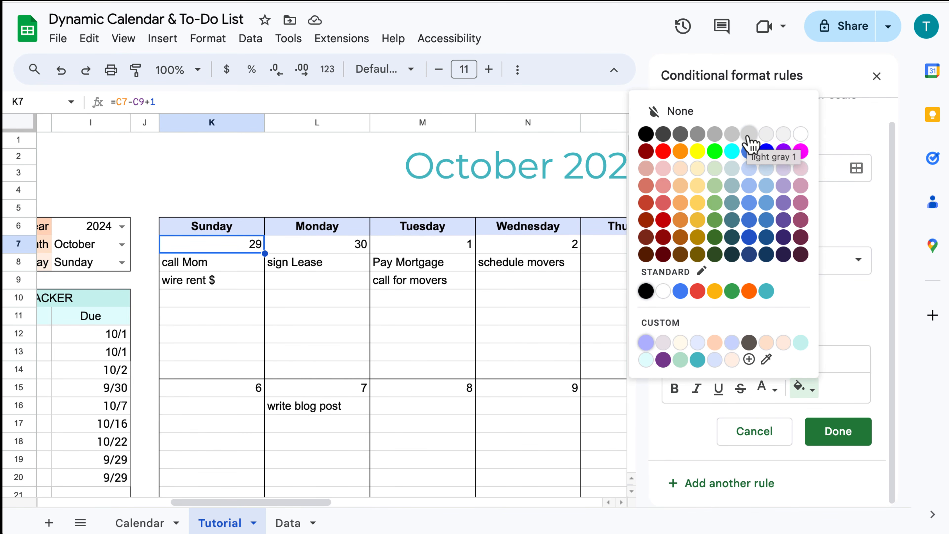
{"action": "left_click", "coordinate": [766, 136]}
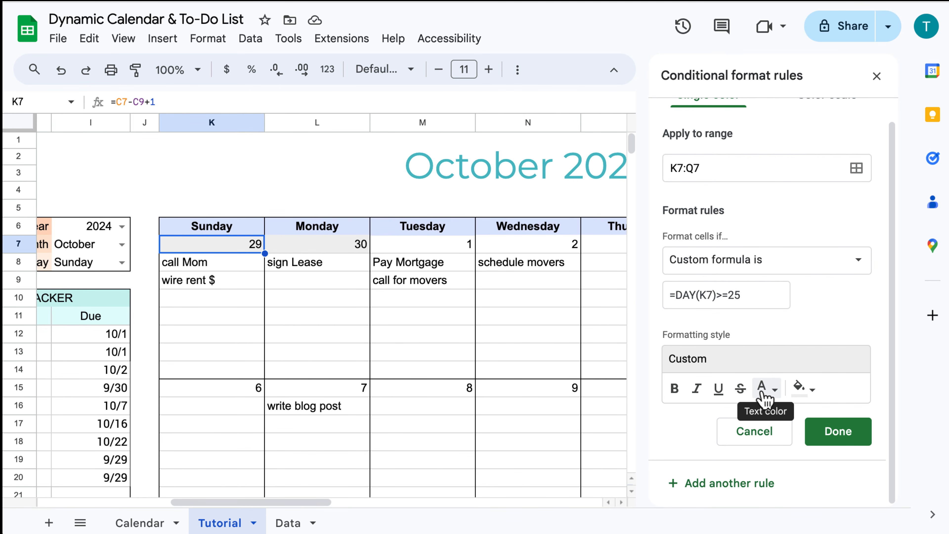
{"action": "left_click", "coordinate": [697, 388]}
{"action": "left_click", "coordinate": [698, 388]}
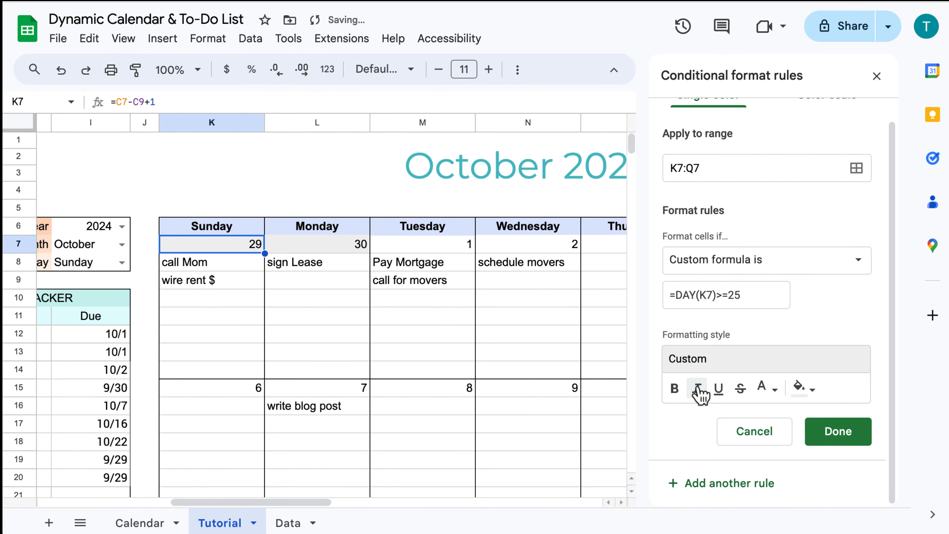
Try a pale blue text color, set the rule's text to the custom lavender instead, and save the rule.
{"action": "left_click", "coordinate": [773, 391]}
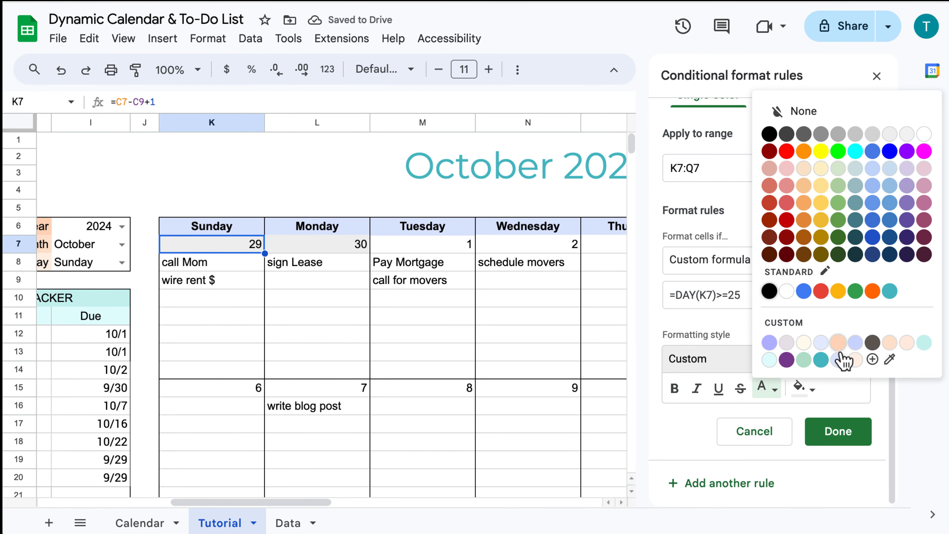
{"action": "left_click", "coordinate": [855, 343]}
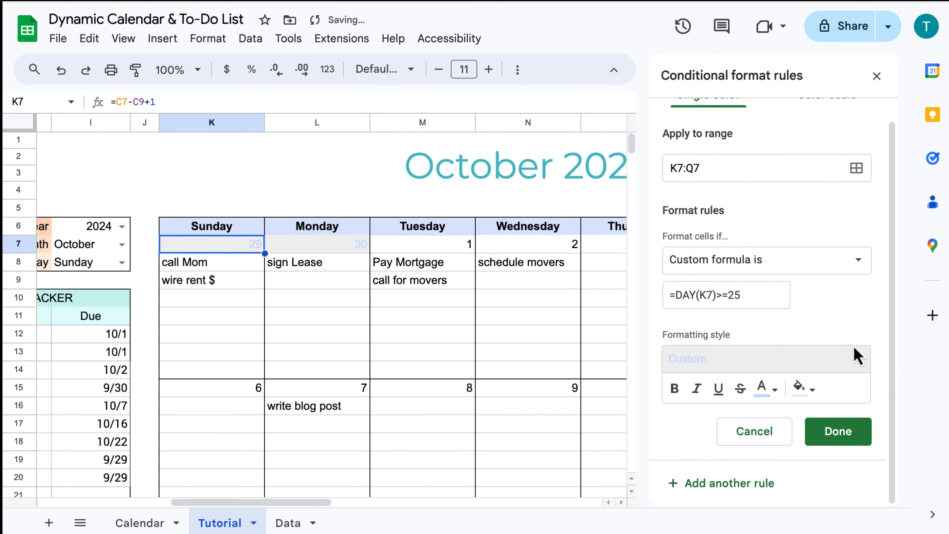
{"action": "left_click", "coordinate": [773, 392]}
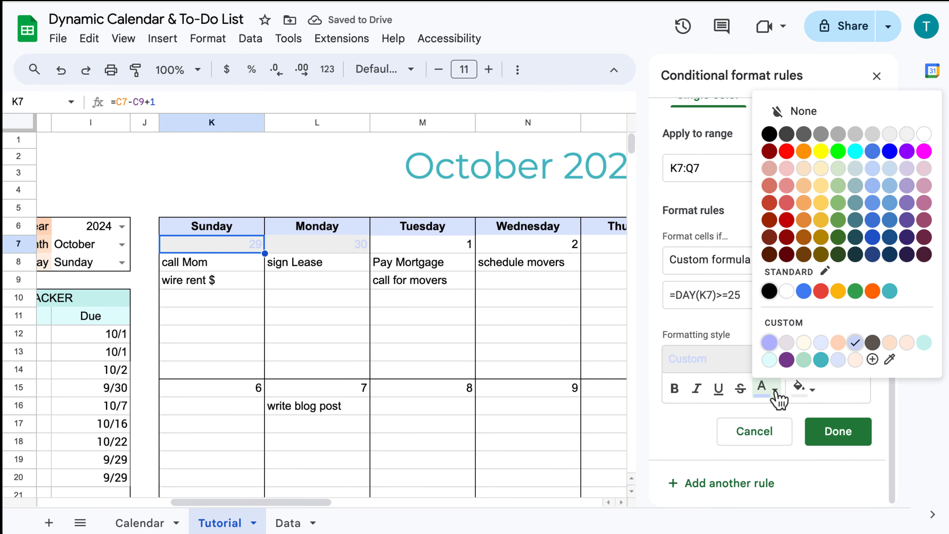
{"action": "left_click", "coordinate": [771, 342]}
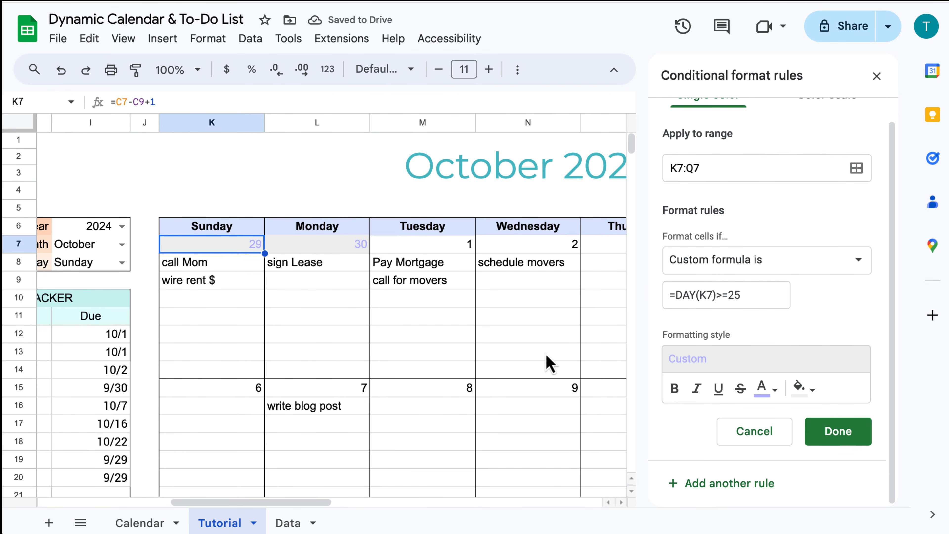
{"action": "scroll", "coordinate": [549, 363], "scroll_direction": "right", "scroll_amount": 1}
{"action": "scroll", "coordinate": [549, 362], "scroll_direction": "down", "scroll_amount": 1}
{"action": "scroll", "coordinate": [549, 363], "scroll_direction": "right", "scroll_amount": 1}
{"action": "scroll", "coordinate": [549, 362], "scroll_direction": "up", "scroll_amount": 1}
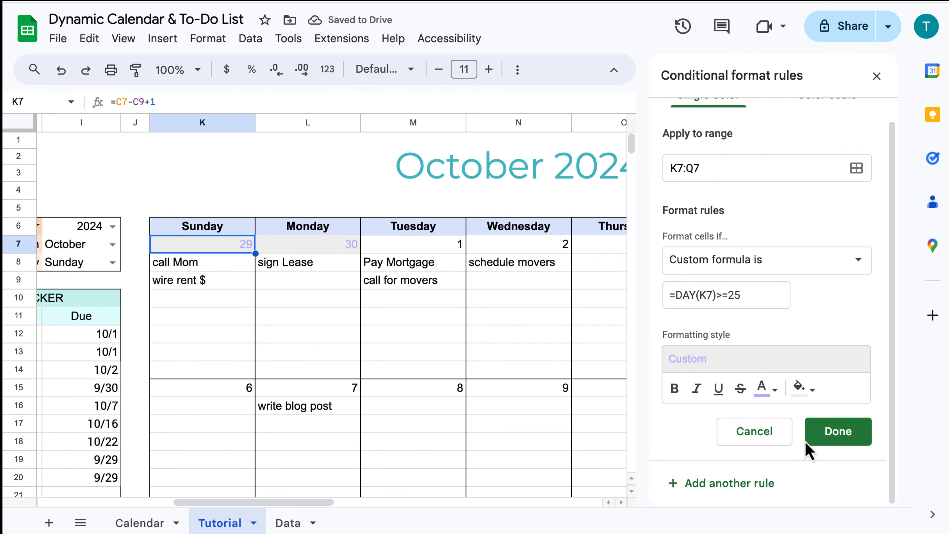
{"action": "left_click", "coordinate": [848, 441]}
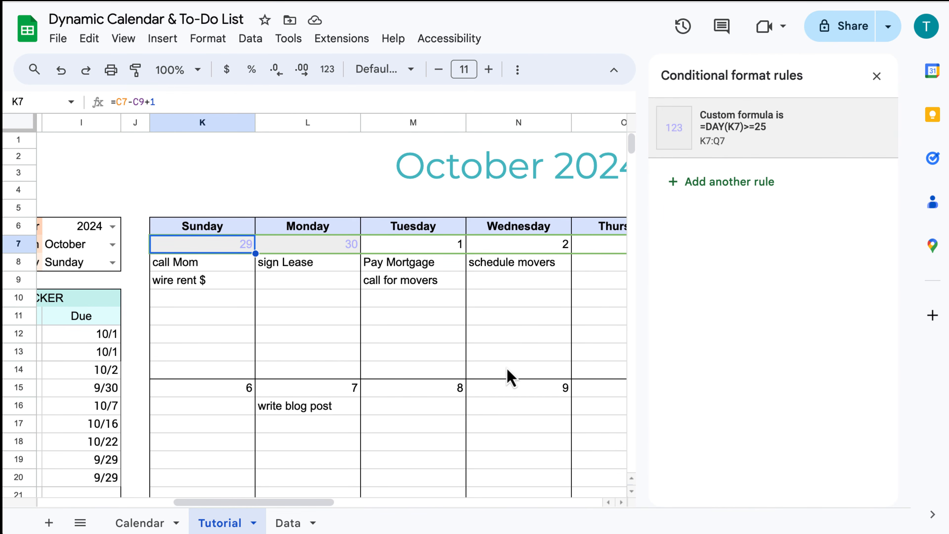
Look through the calendar's weeks down to the final one and examine which days fall outside October.
{"action": "left_click", "coordinate": [506, 370]}
{"action": "scroll", "coordinate": [510, 378], "scroll_direction": "down", "scroll_amount": 2}
{"action": "scroll", "coordinate": [510, 377], "scroll_direction": "right", "scroll_amount": 1}
{"action": "scroll", "coordinate": [462, 356], "scroll_direction": "down", "scroll_amount": 5}
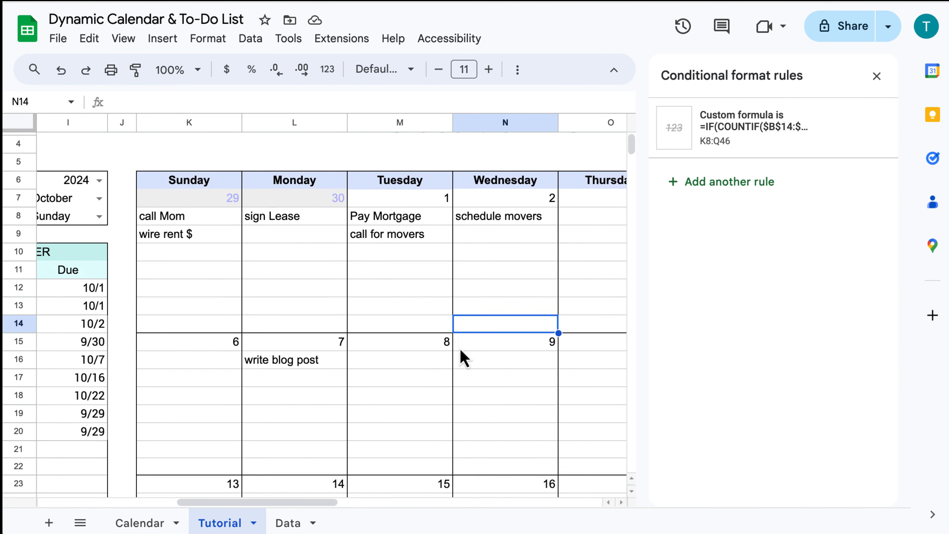
{"action": "scroll", "coordinate": [462, 348], "scroll_direction": "right", "scroll_amount": 2}
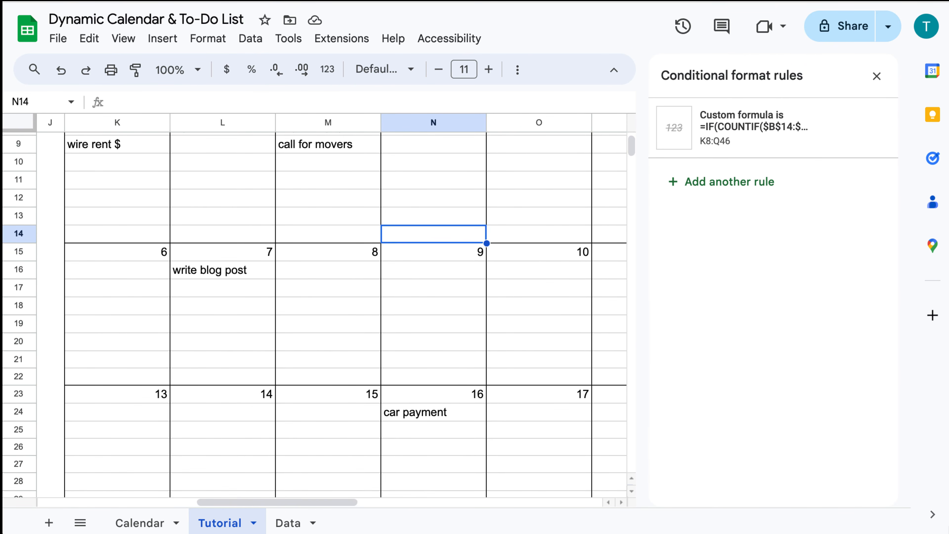
{"action": "left_click_drag", "start_coordinate": [947, 523], "coordinate": [948, 533]}
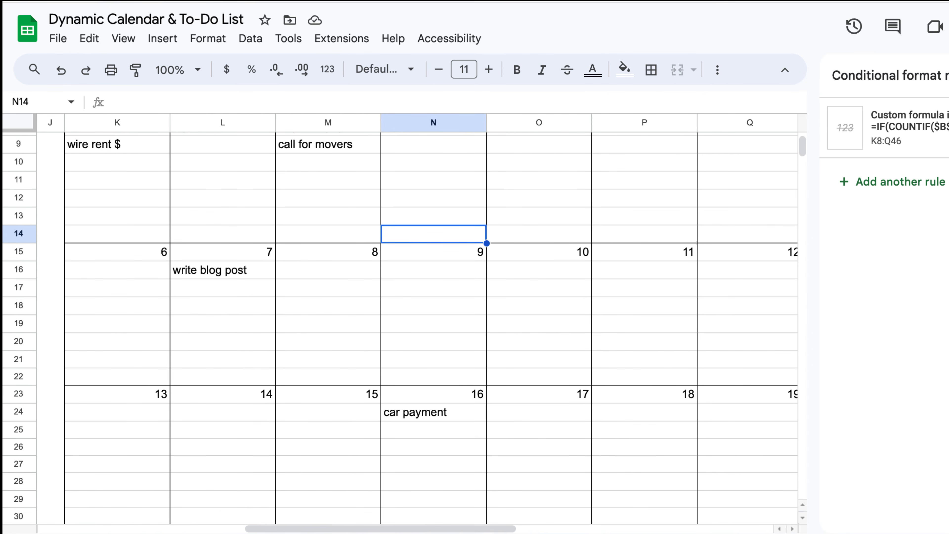
{"action": "scroll", "coordinate": [720, 483], "scroll_direction": "down", "scroll_amount": 5}
{"action": "scroll", "coordinate": [720, 483], "scroll_direction": "right", "scroll_amount": 1}
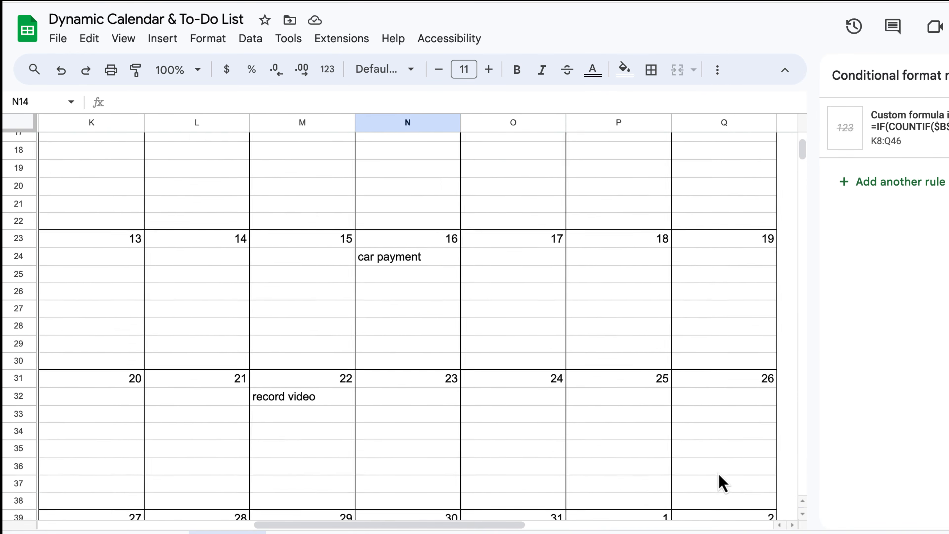
{"action": "scroll", "coordinate": [720, 483], "scroll_direction": "down", "scroll_amount": 5}
{"action": "scroll", "coordinate": [720, 483], "scroll_direction": "right", "scroll_amount": 1}
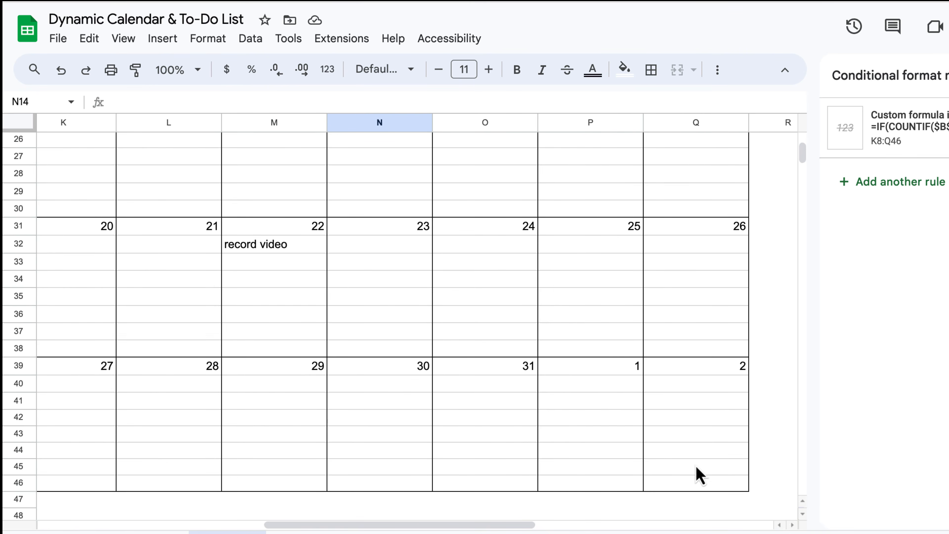
{"action": "scroll", "coordinate": [698, 474], "scroll_direction": "left", "scroll_amount": 1}
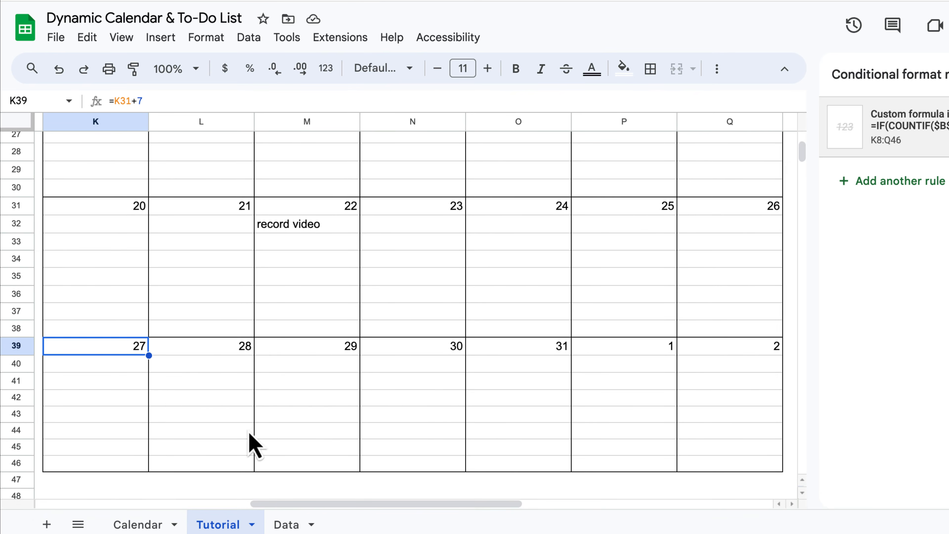
Examine the date cells of the last week, K39:Q39, comparing the October days with the following month's days.
{"action": "left_click_drag", "start_coordinate": [127, 359], "coordinate": [689, 351]}
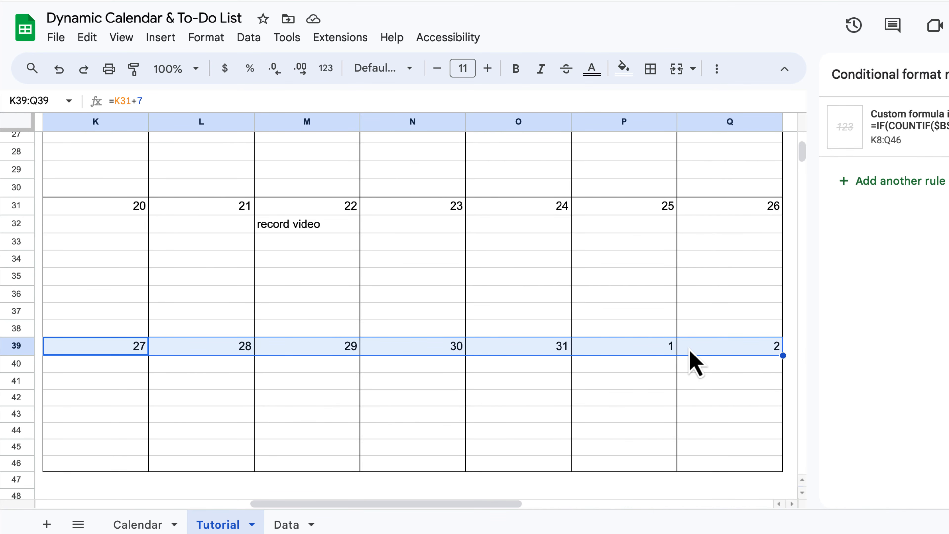
{"action": "scroll", "coordinate": [637, 396], "scroll_direction": "down", "scroll_amount": 1}
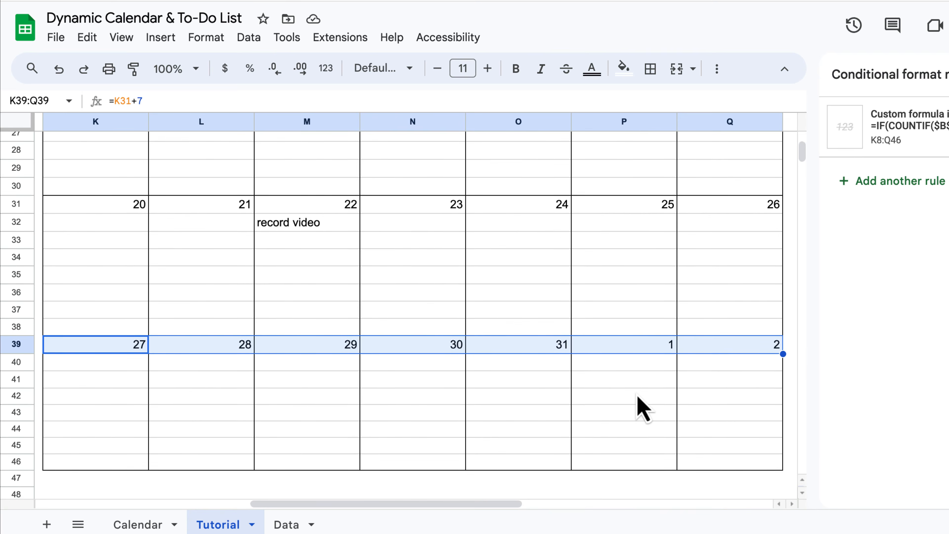
{"action": "scroll", "coordinate": [638, 396], "scroll_direction": "right", "scroll_amount": 1}
{"action": "scroll", "coordinate": [637, 396], "scroll_direction": "left", "scroll_amount": 1}
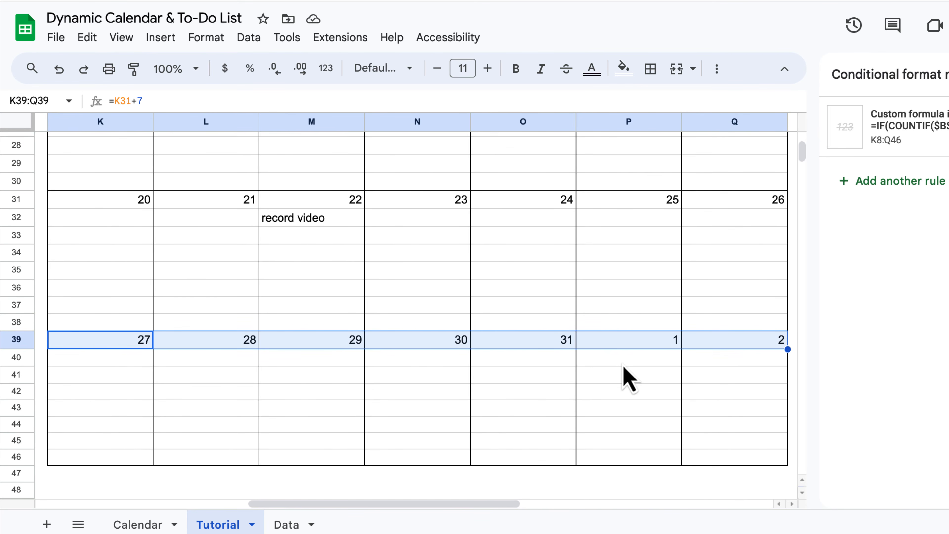
{"action": "left_click", "coordinate": [593, 478]}
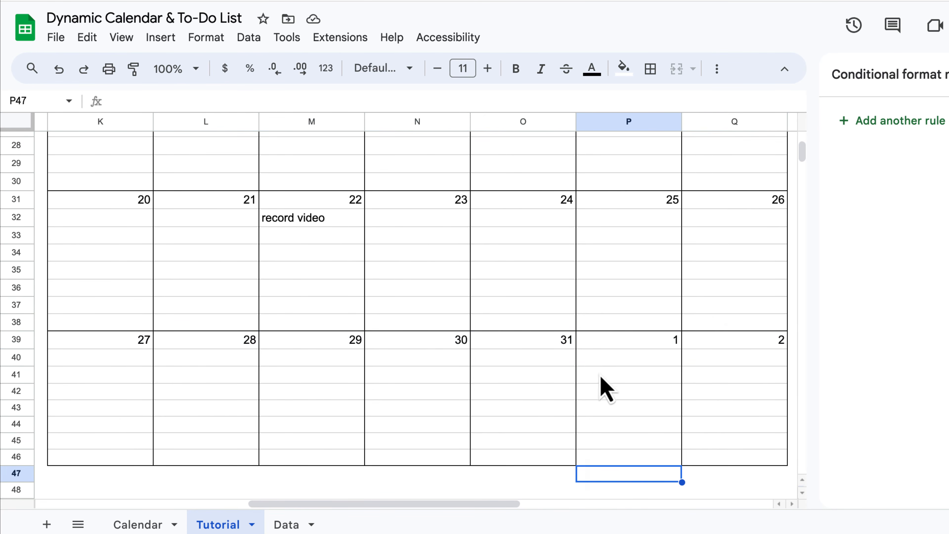
{"action": "left_click", "coordinate": [608, 347]}
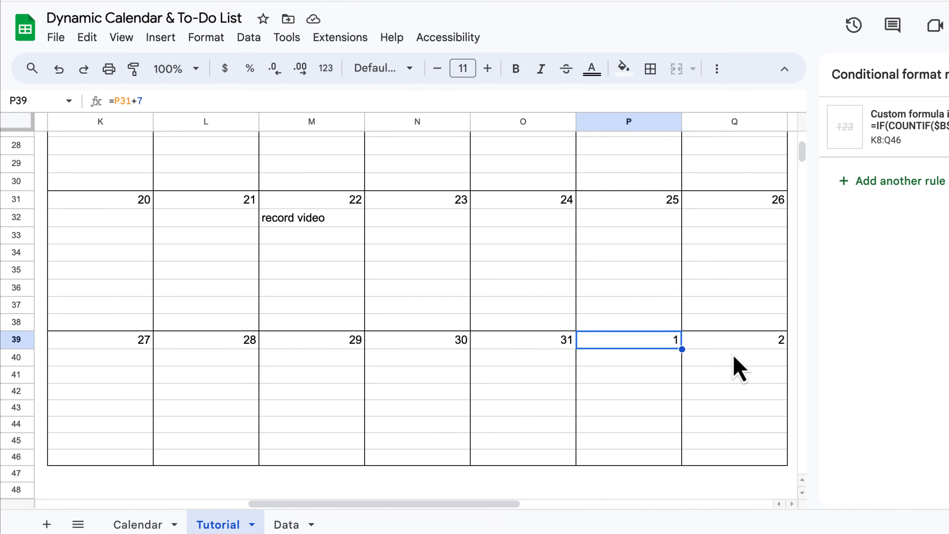
{"action": "left_click", "coordinate": [133, 342]}
{"action": "left_click", "coordinate": [183, 343]}
{"action": "left_click", "coordinate": [294, 347]}
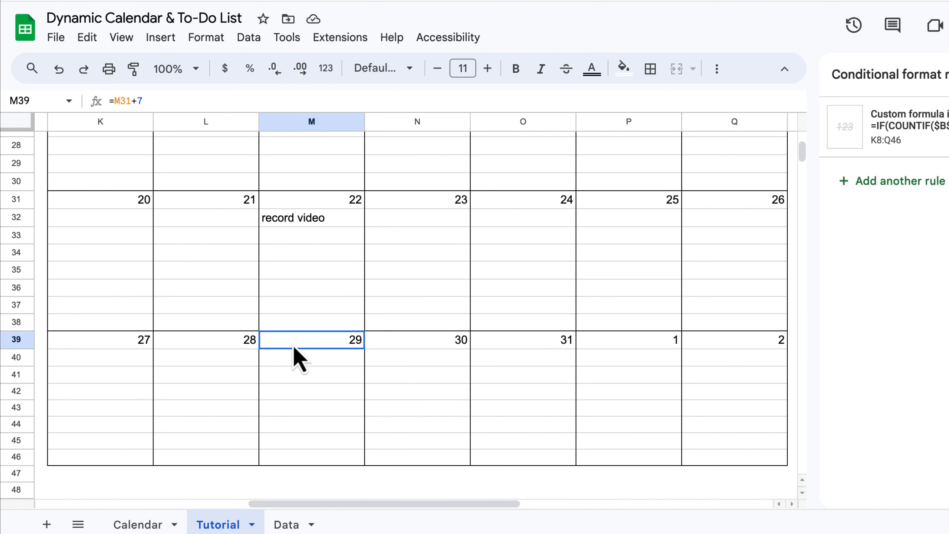
{"action": "left_click", "coordinate": [378, 344]}
{"action": "left_click", "coordinate": [489, 342]}
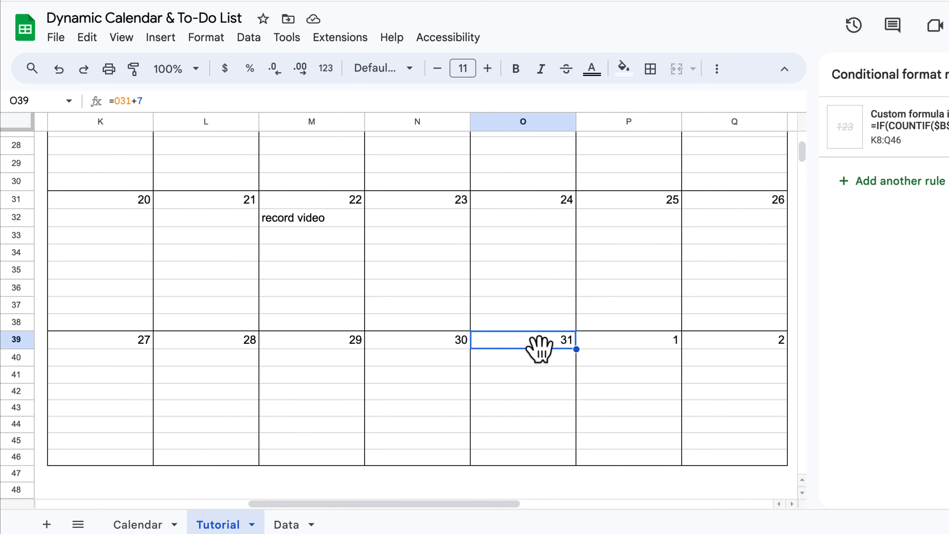
{"action": "left_click", "coordinate": [407, 352]}
{"action": "left_click", "coordinate": [350, 348]}
{"action": "left_click", "coordinate": [250, 348]}
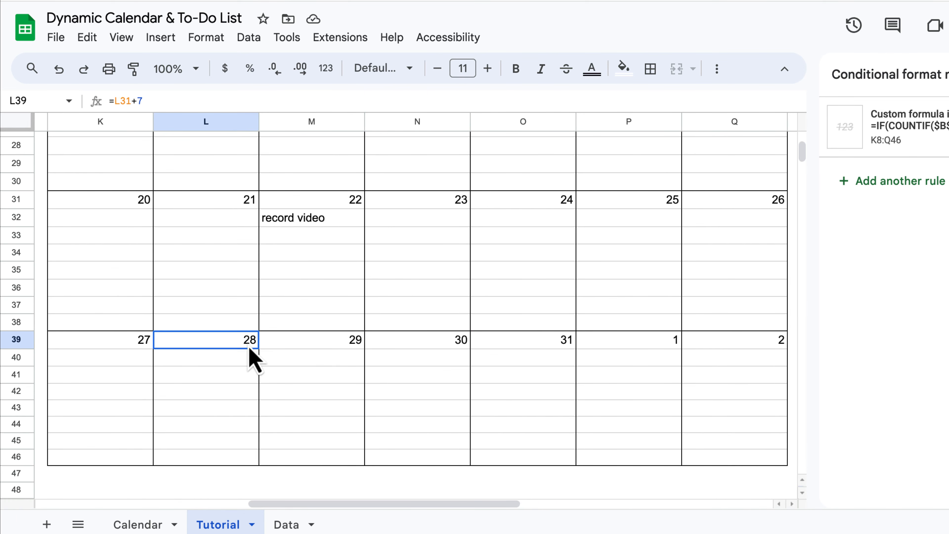
{"action": "left_click", "coordinate": [148, 347]}
{"action": "left_click", "coordinate": [614, 347]}
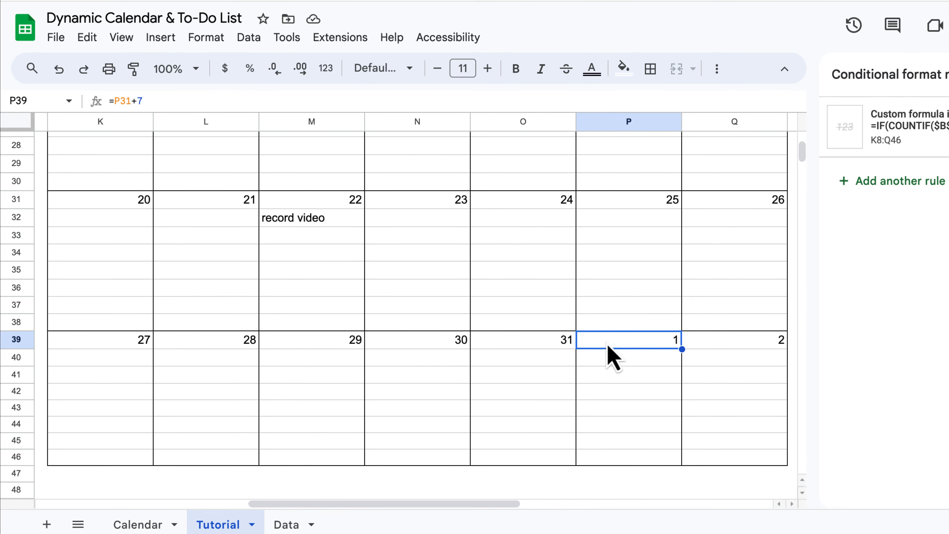
{"action": "left_click", "coordinate": [114, 344]}
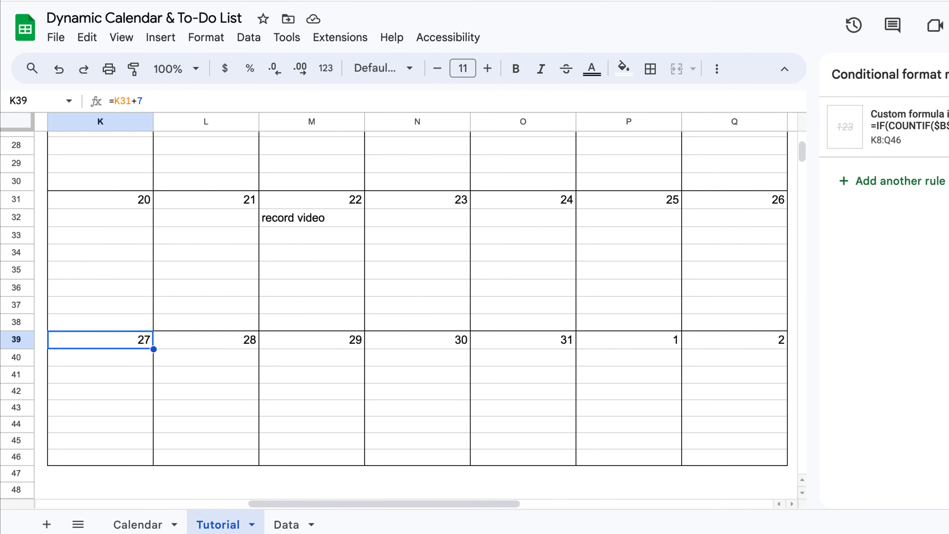
Add a new conditional format rule for the last week's date row, K39:Q39.
{"action": "left_click_drag", "start_coordinate": [948, 521], "coordinate": [942, 519]}
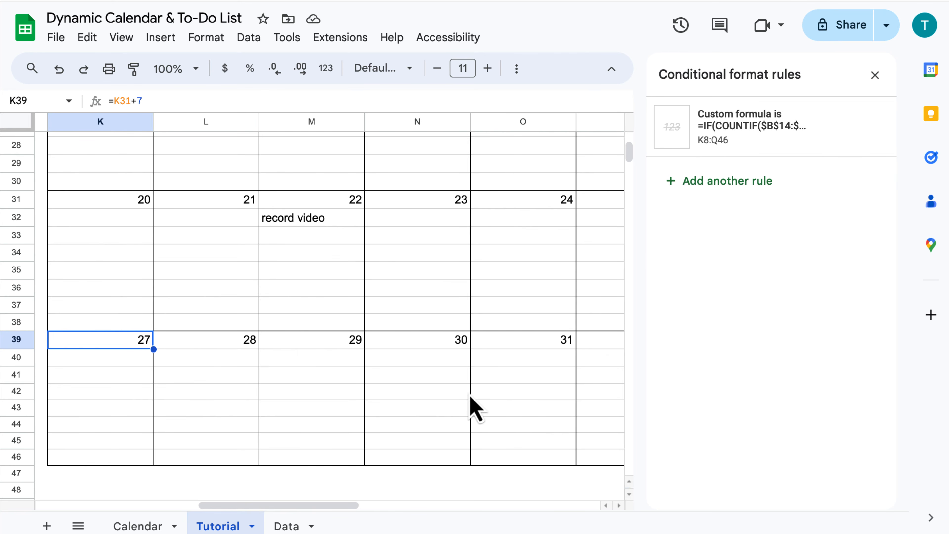
{"action": "scroll", "coordinate": [469, 396], "scroll_direction": "right", "scroll_amount": 1}
{"action": "scroll", "coordinate": [465, 395], "scroll_direction": "left", "scroll_amount": 1}
{"action": "scroll", "coordinate": [465, 394], "scroll_direction": "down", "scroll_amount": 1}
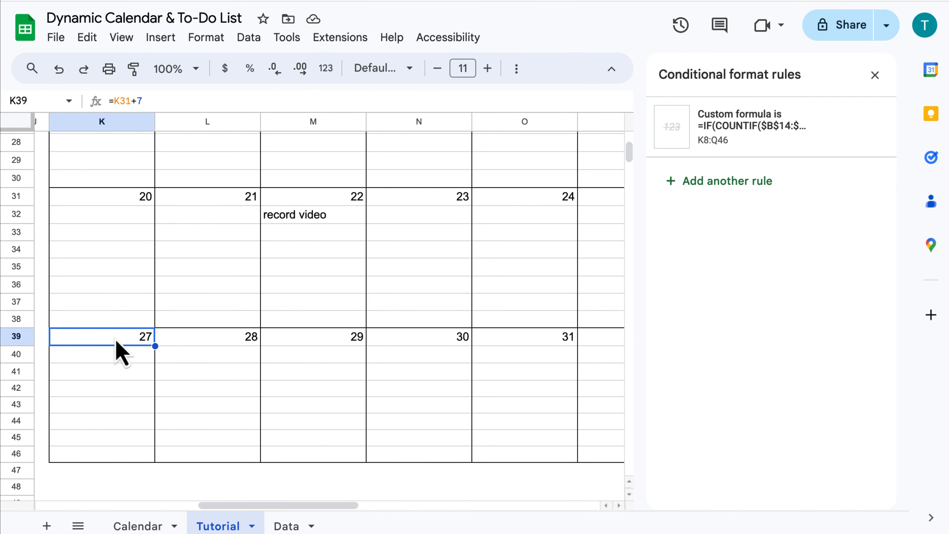
{"action": "left_click_drag", "start_coordinate": [116, 340], "coordinate": [526, 342]}
{"action": "scroll", "coordinate": [494, 343], "scroll_direction": "right", "scroll_amount": 2}
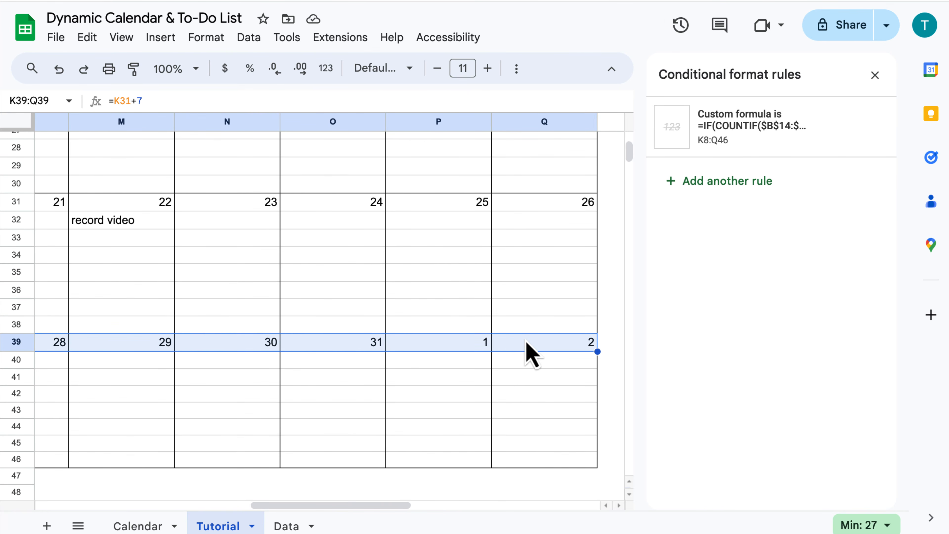
{"action": "left_click", "coordinate": [707, 181]}
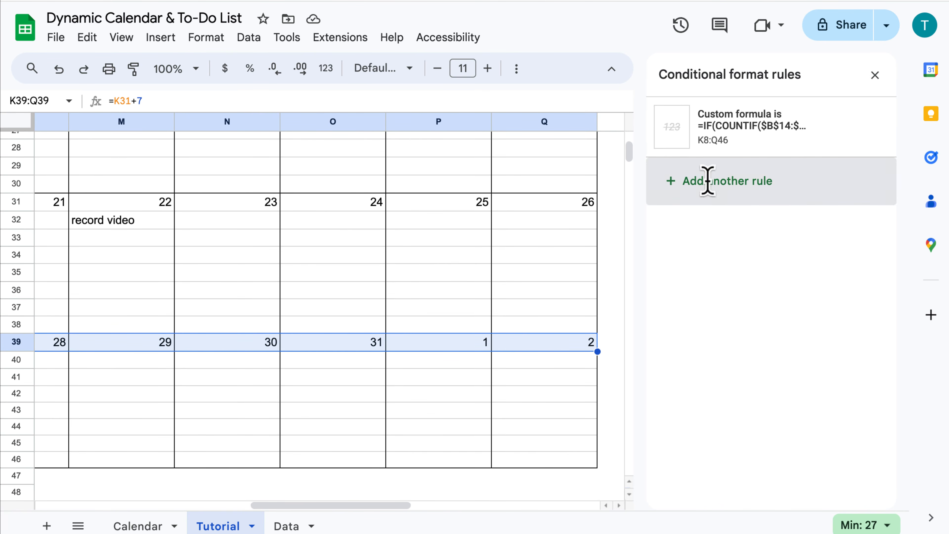
{"action": "scroll", "coordinate": [563, 374], "scroll_direction": "left", "scroll_amount": 3}
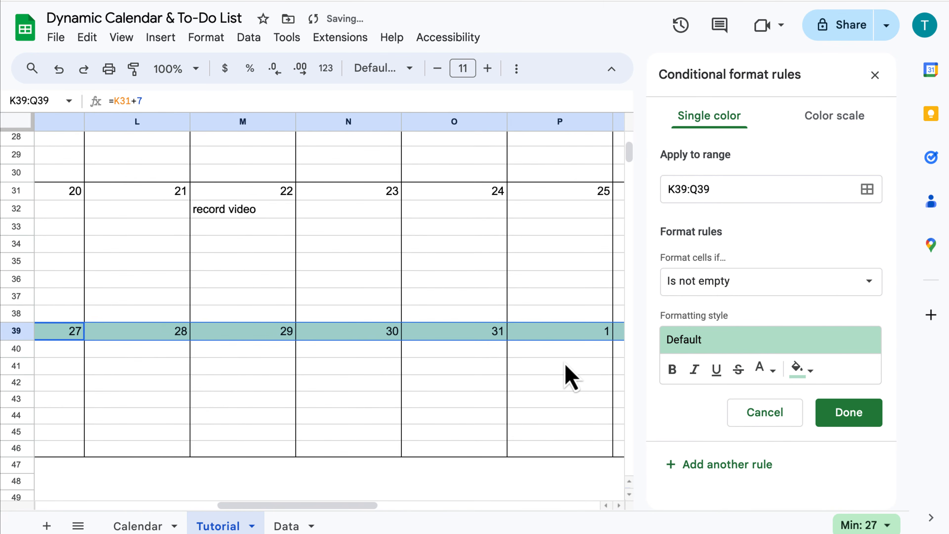
{"action": "scroll", "coordinate": [570, 378], "scroll_direction": "left", "scroll_amount": 1}
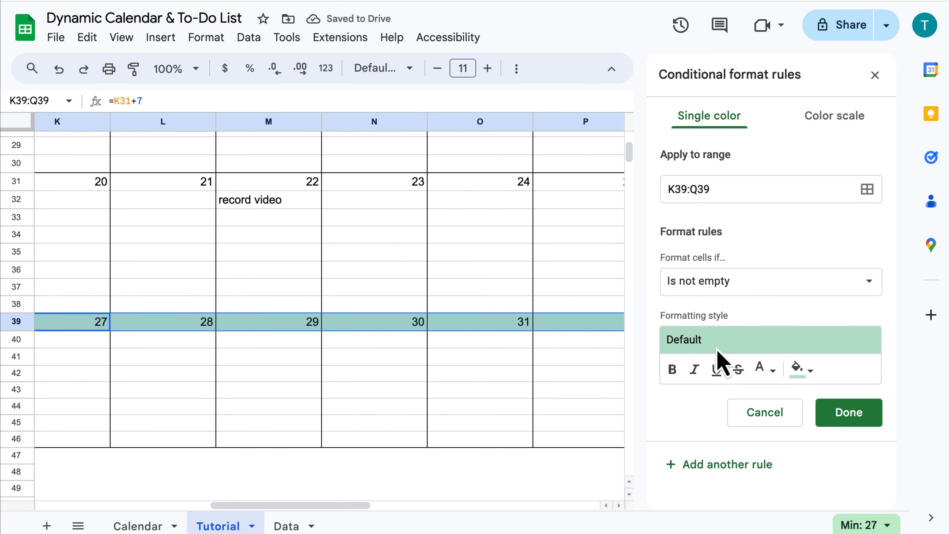
Remove the fill color from the K39:Q39 rule and set its condition to "Custom formula is".
{"action": "left_click", "coordinate": [803, 369]}
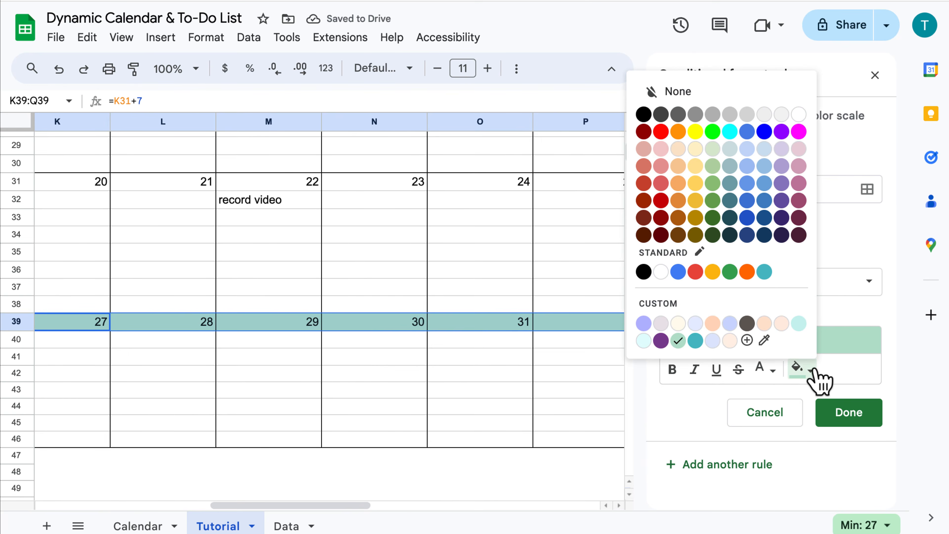
{"action": "left_click", "coordinate": [651, 92]}
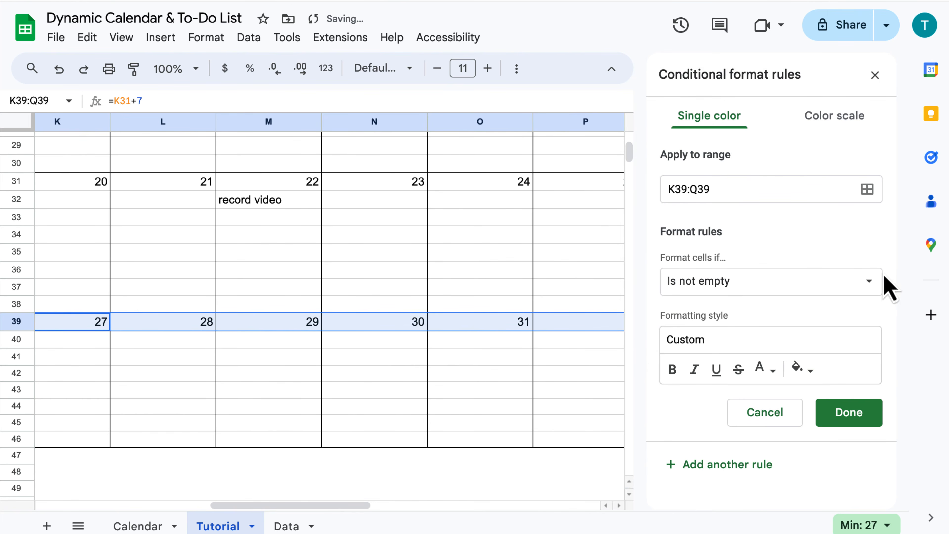
{"action": "left_click", "coordinate": [868, 283]}
{"action": "scroll", "coordinate": [756, 374], "scroll_direction": "down", "scroll_amount": 5}
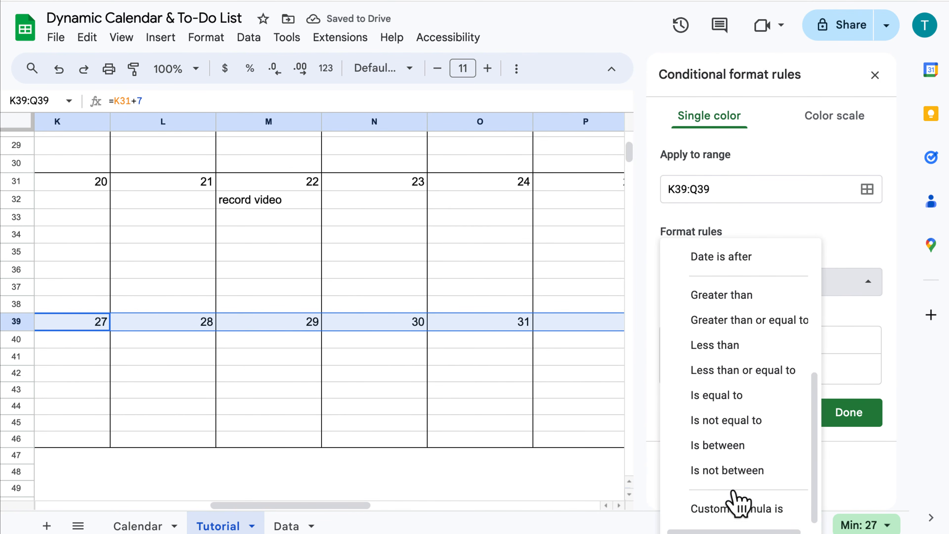
{"action": "left_click", "coordinate": [732, 509]}
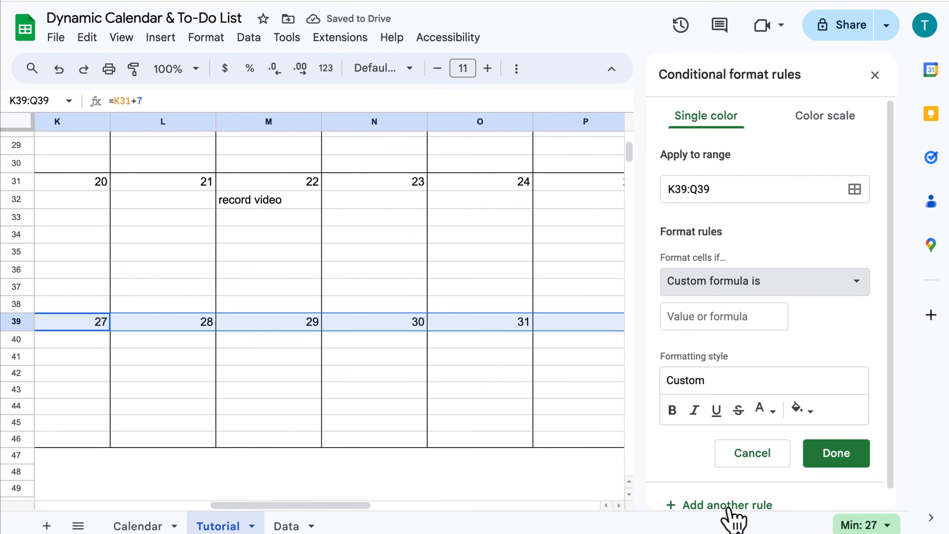
Enter the custom formula =AND(DAY(K39)>=1,DAY(K39)<=8) for the K39:Q39 conditional format rule.
{"action": "left_click", "coordinate": [688, 316]}
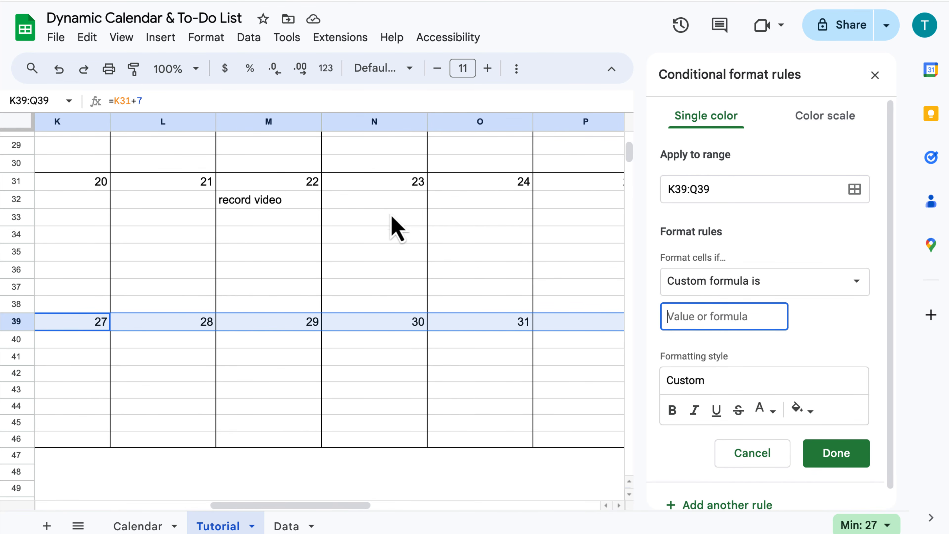
{"action": "type", "text": "=AND"}
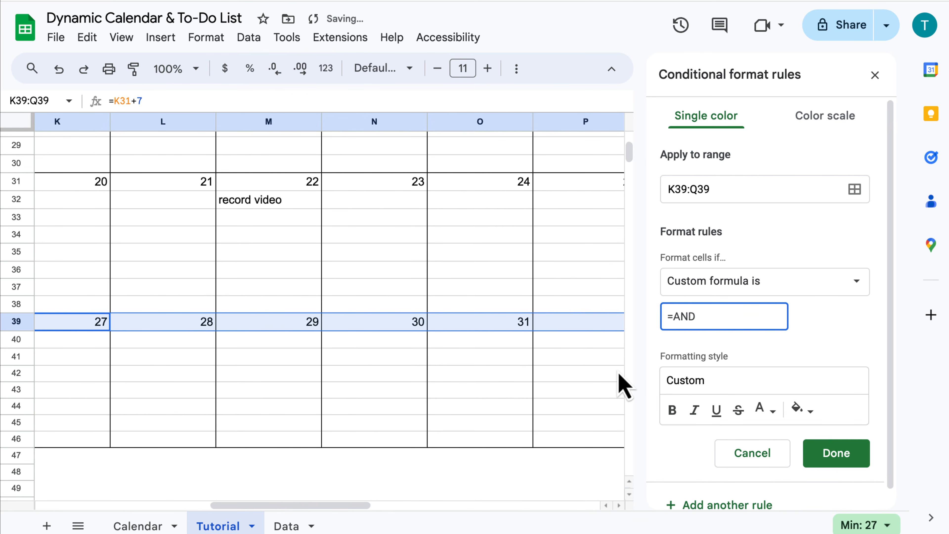
{"action": "type", "text": "(DA"}
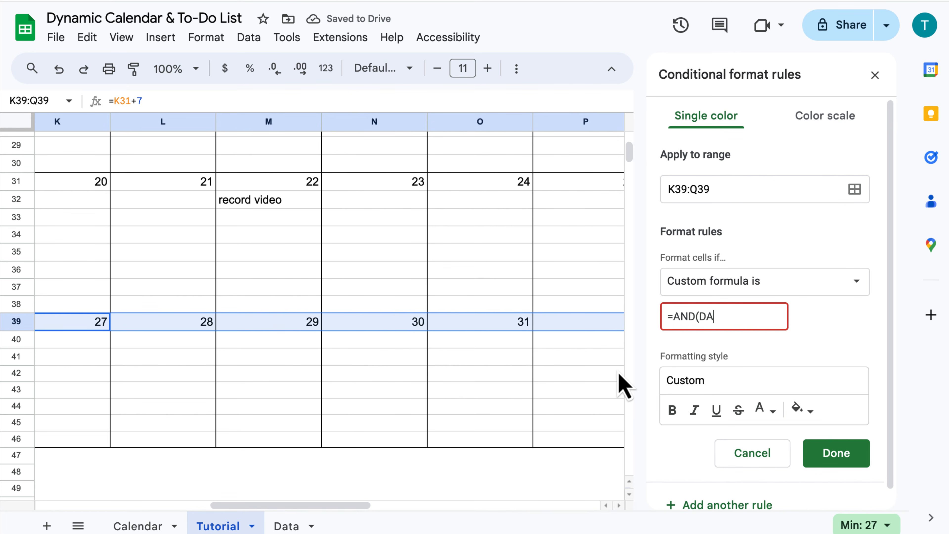
{"action": "type", "text": "Y(K39"}
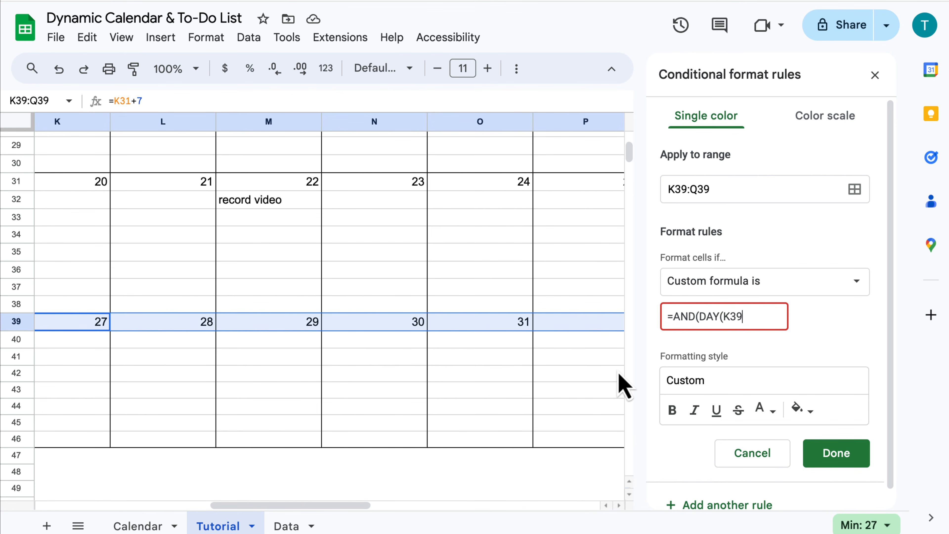
{"action": "type", "text": ")>=1,DAY"}
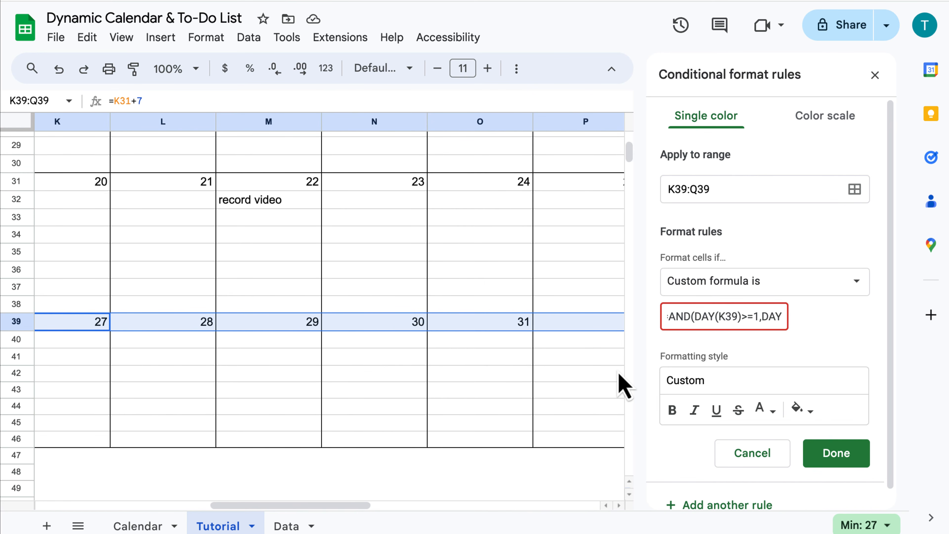
{"action": "type", "text": "(K39"}
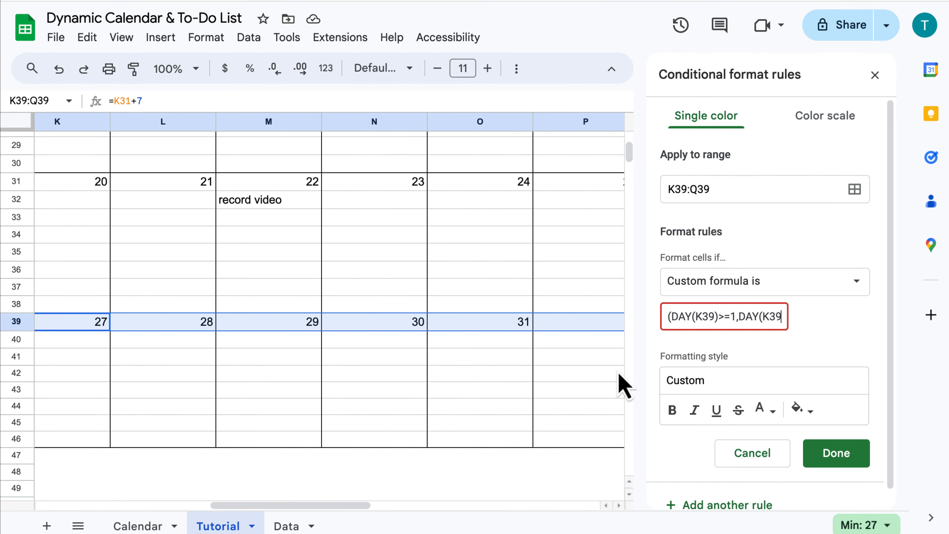
{"action": "type", "text": ")"}
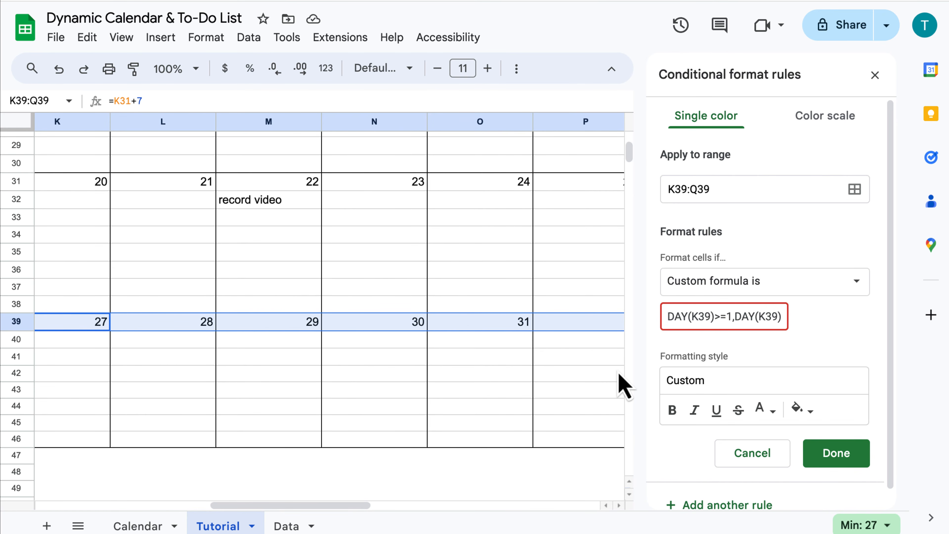
{"action": "type", "text": "<"}
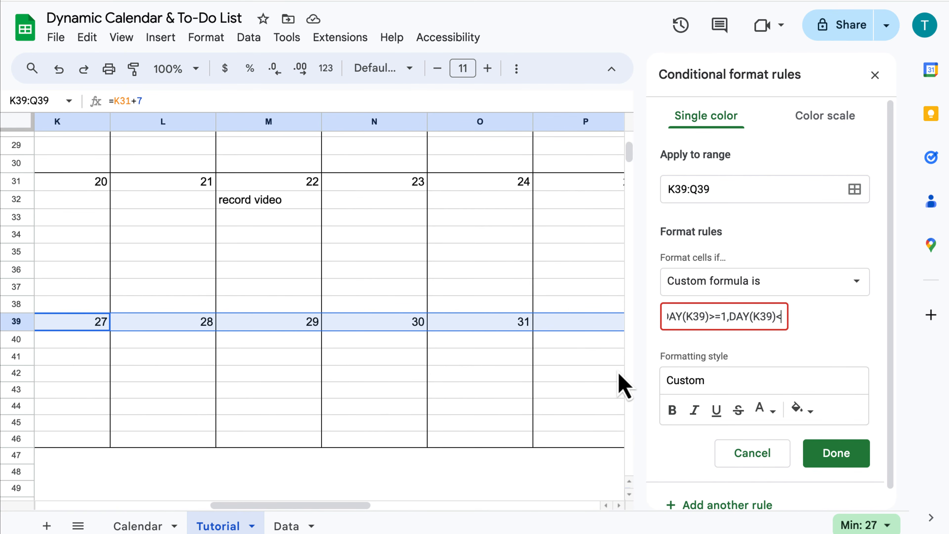
{"action": "type", "text": "=8"}
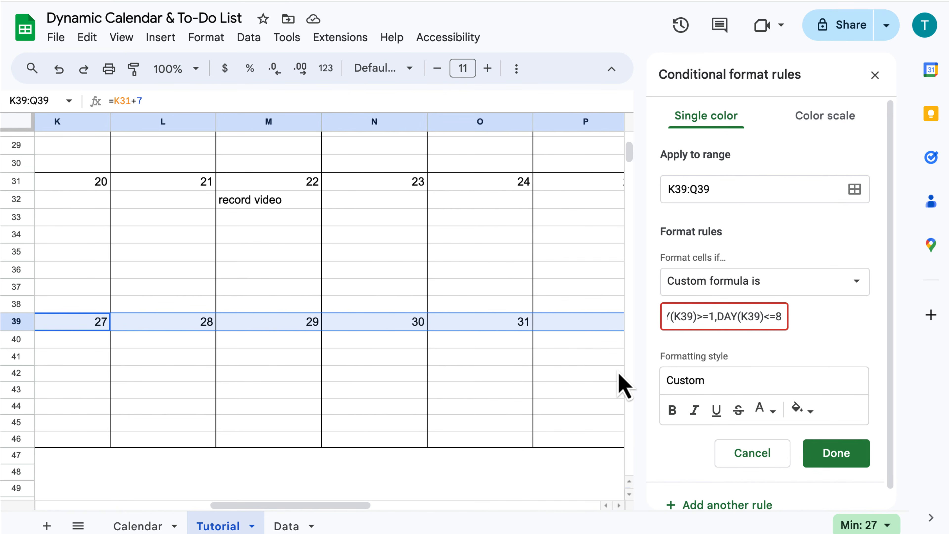
{"action": "type", "text": ")"}
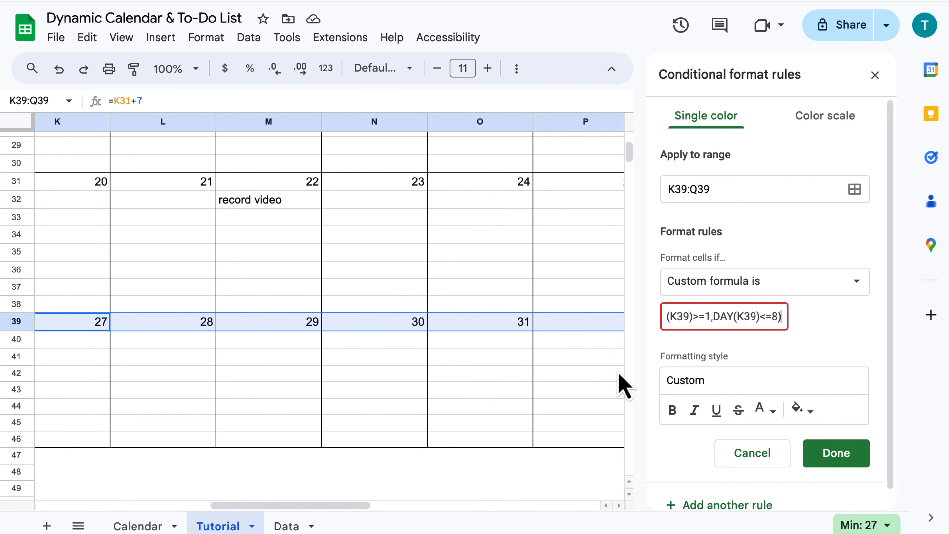
{"action": "scroll", "coordinate": [733, 321], "scroll_direction": "left", "scroll_amount": 2}
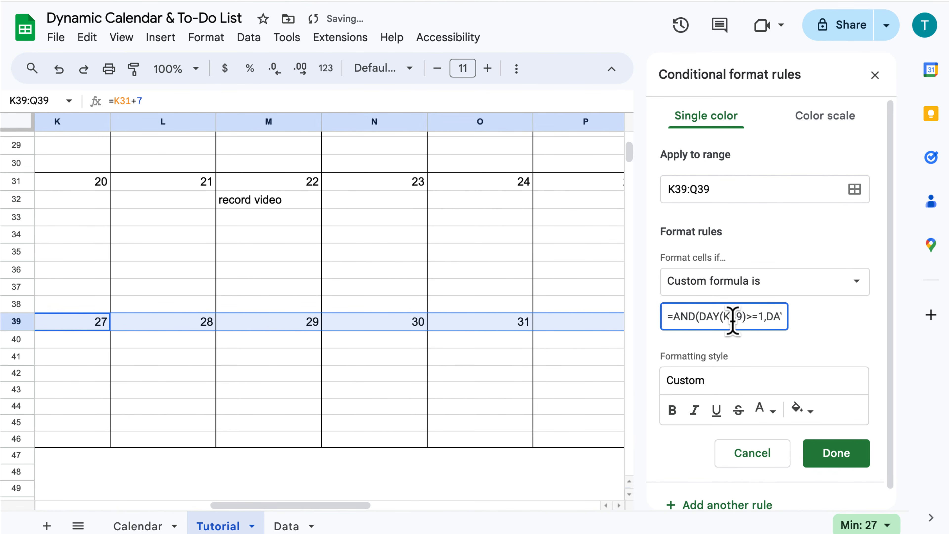
Set the K39:Q39 rule's fill color to light gray and check the last week's date cells.
{"action": "scroll", "coordinate": [735, 370], "scroll_direction": "down", "scroll_amount": 1}
{"action": "scroll", "coordinate": [739, 377], "scroll_direction": "down", "scroll_amount": 1}
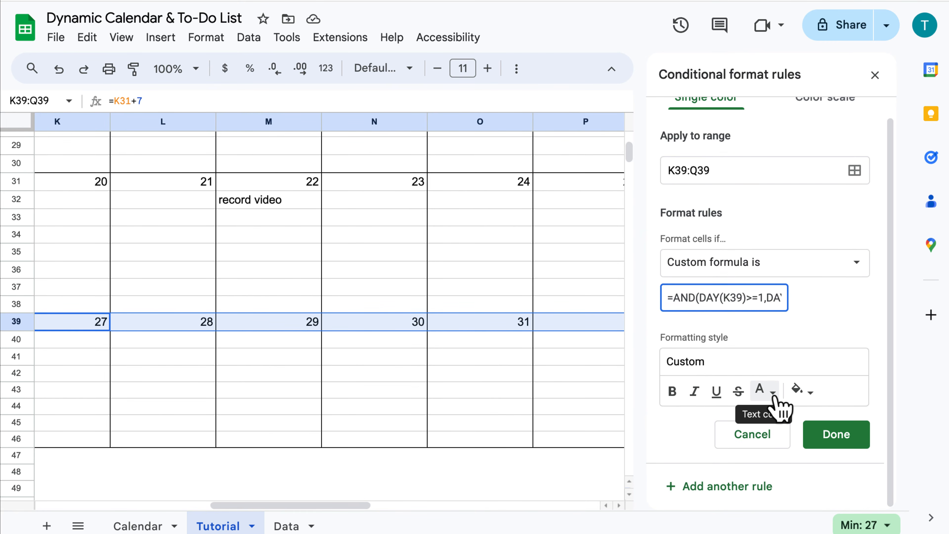
{"action": "left_click", "coordinate": [803, 392]}
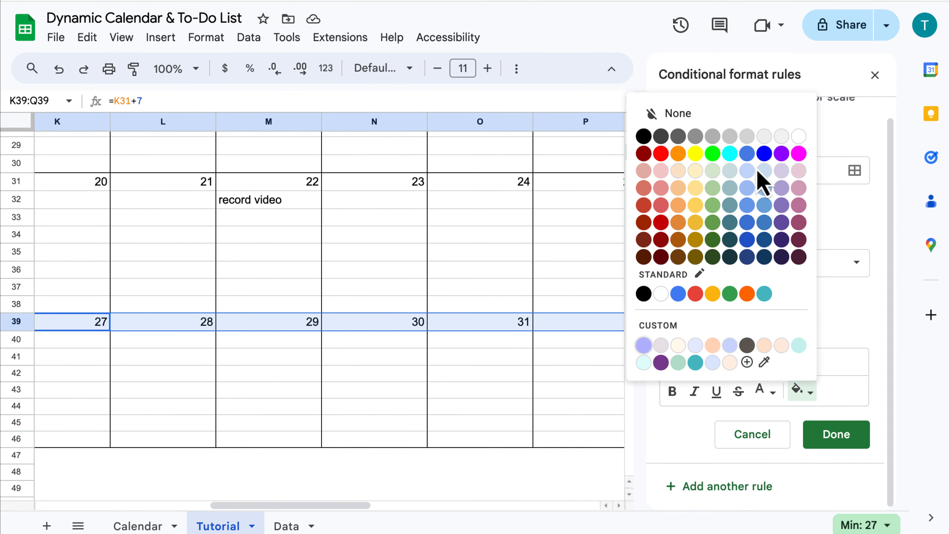
{"action": "left_click", "coordinate": [763, 137]}
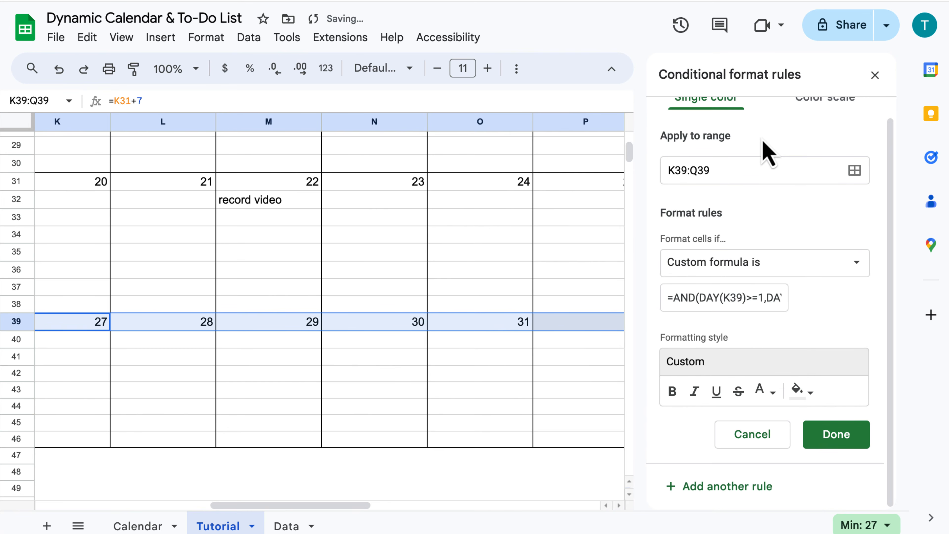
{"action": "scroll", "coordinate": [493, 388], "scroll_direction": "right", "scroll_amount": 3}
{"action": "left_click", "coordinate": [494, 378]}
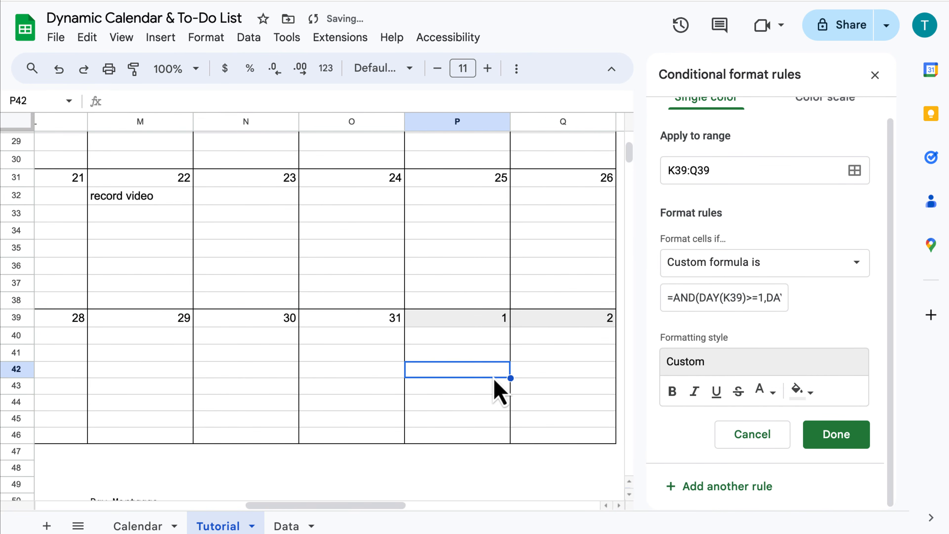
{"action": "scroll", "coordinate": [494, 382], "scroll_direction": "down", "scroll_amount": 1}
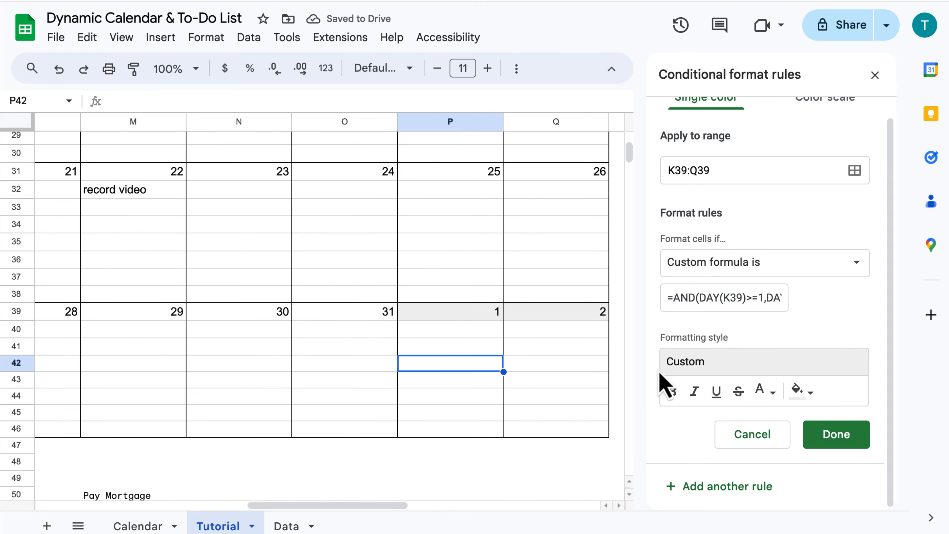
Give the K39:Q39 rule light purple italic text, save it and close the conditional format rules.
{"action": "left_click", "coordinate": [763, 390]}
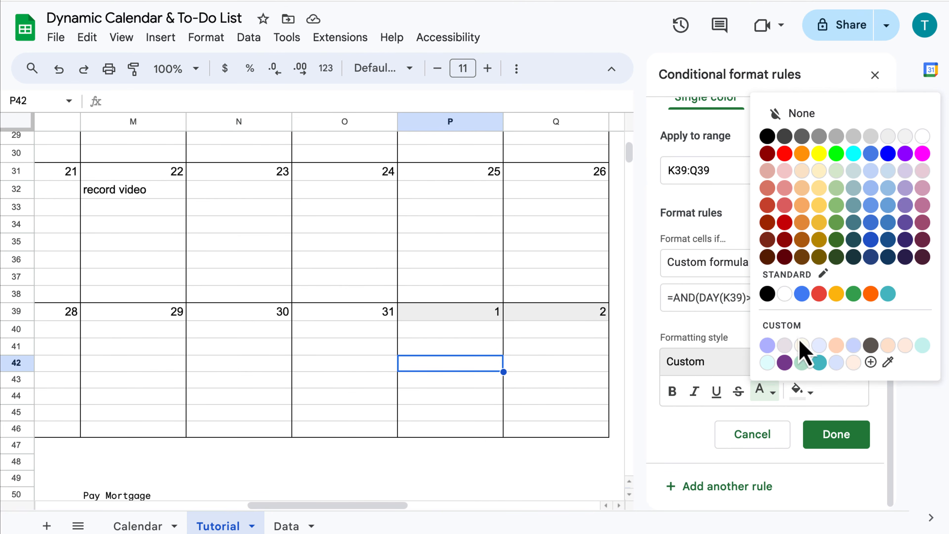
{"action": "left_click", "coordinate": [767, 345]}
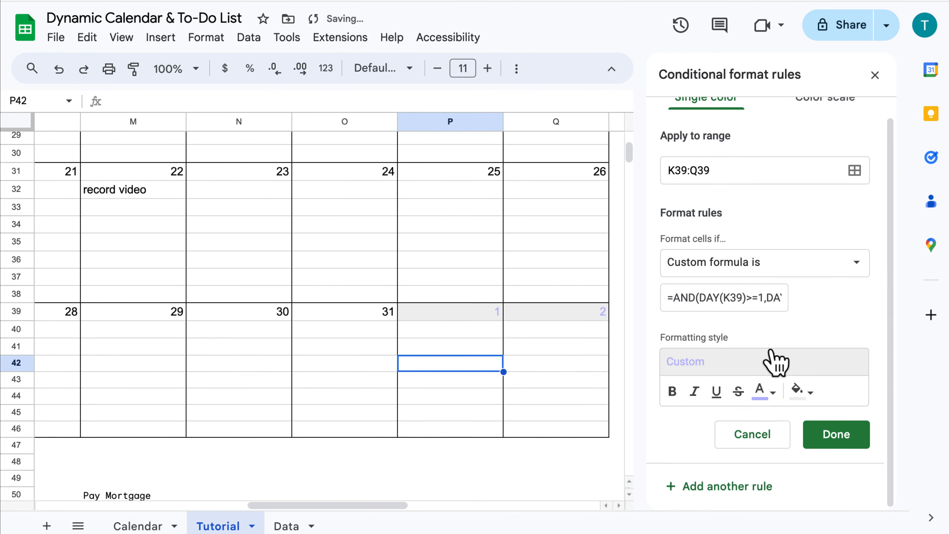
{"action": "left_click", "coordinate": [693, 391]}
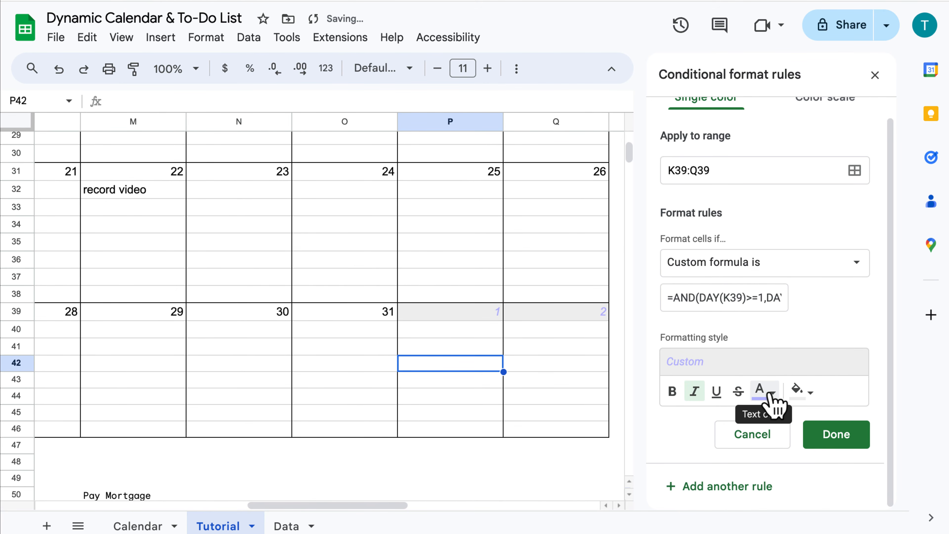
{"action": "scroll", "coordinate": [588, 396], "scroll_direction": "up", "scroll_amount": 1}
{"action": "scroll", "coordinate": [589, 396], "scroll_direction": "left", "scroll_amount": 1}
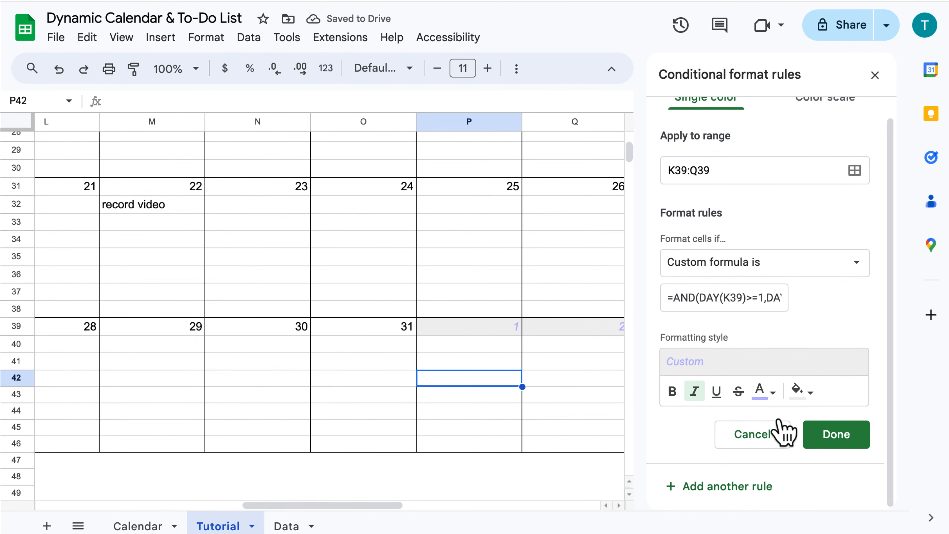
{"action": "left_click", "coordinate": [833, 434]}
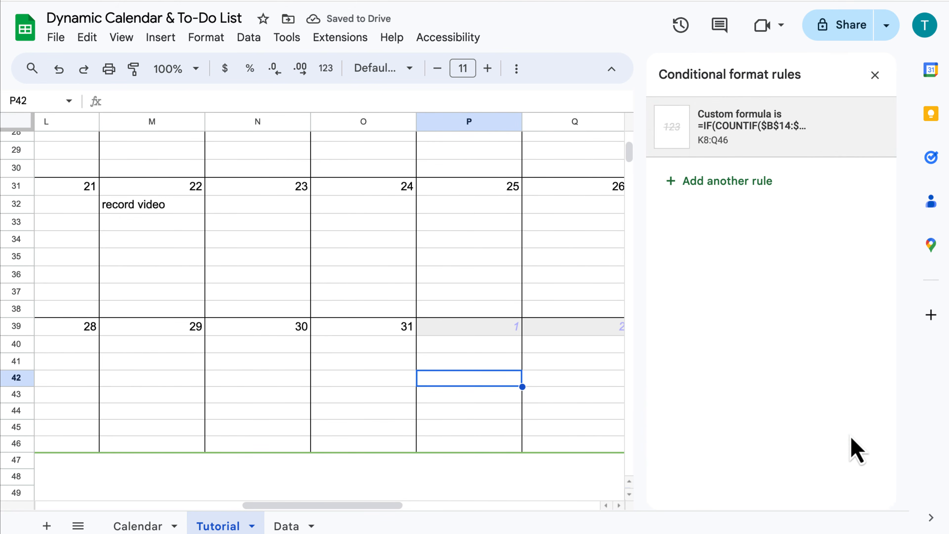
{"action": "left_click", "coordinate": [931, 518]}
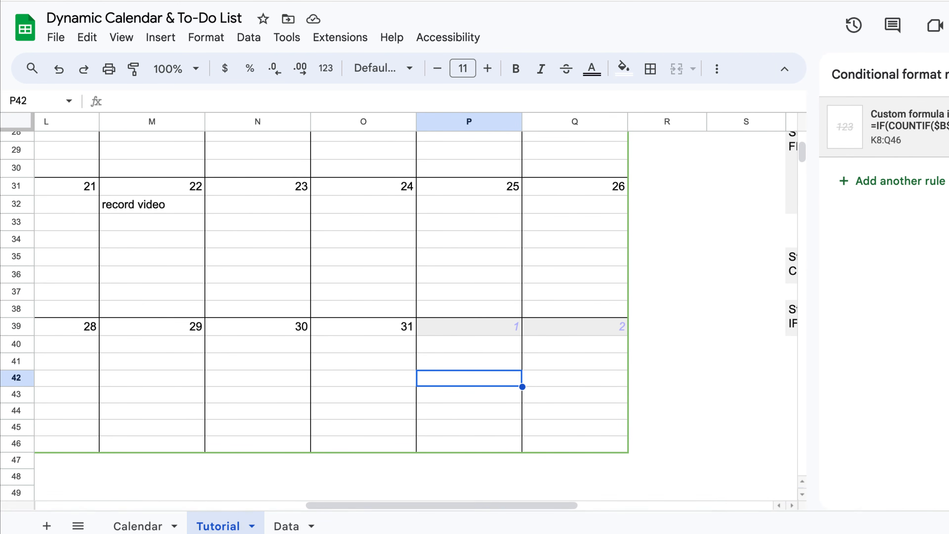
{"action": "left_click", "coordinate": [948, 74]}
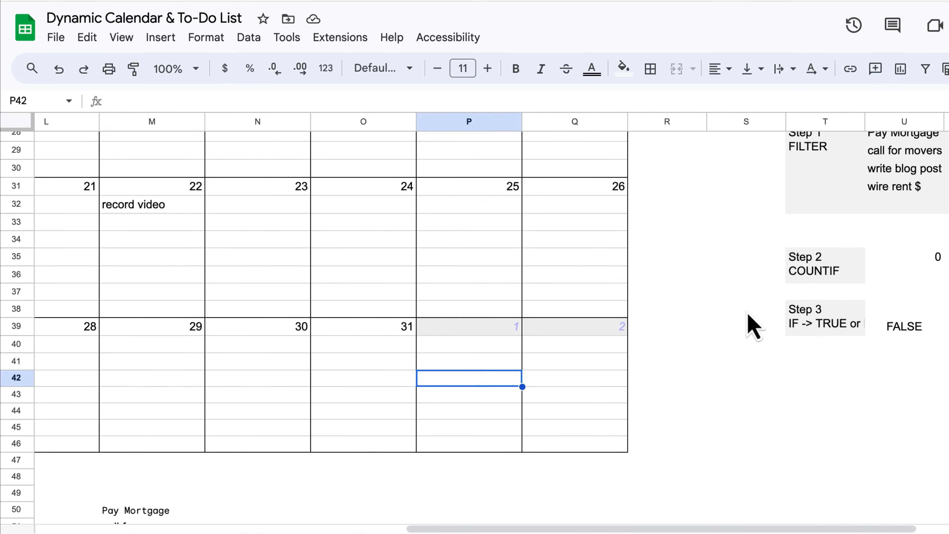
Look over the calendar from the last week up to the first, along with the Due Date Tracker.
{"action": "scroll", "coordinate": [752, 325], "scroll_direction": "left", "scroll_amount": 5}
{"action": "scroll", "coordinate": [752, 325], "scroll_direction": "up", "scroll_amount": 5}
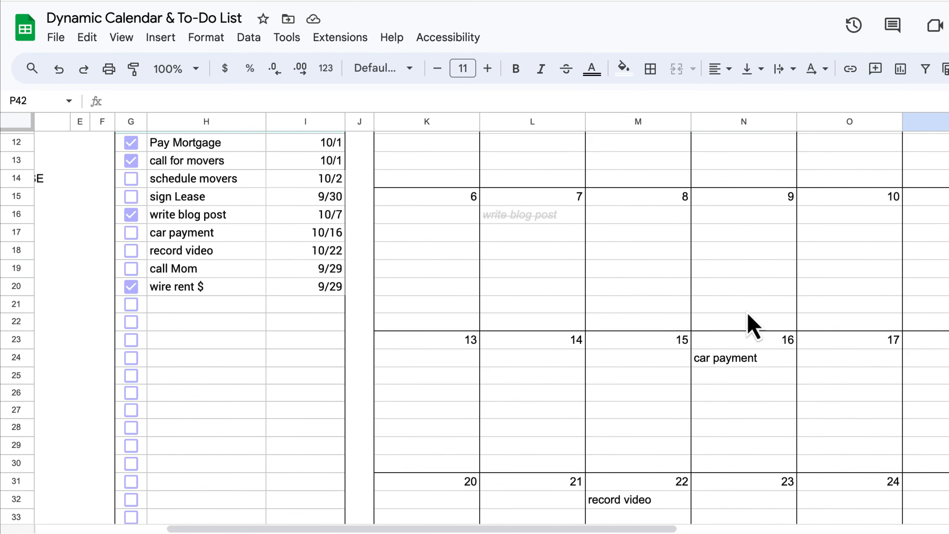
{"action": "scroll", "coordinate": [753, 325], "scroll_direction": "up", "scroll_amount": 5}
{"action": "scroll", "coordinate": [752, 325], "scroll_direction": "right", "scroll_amount": 2}
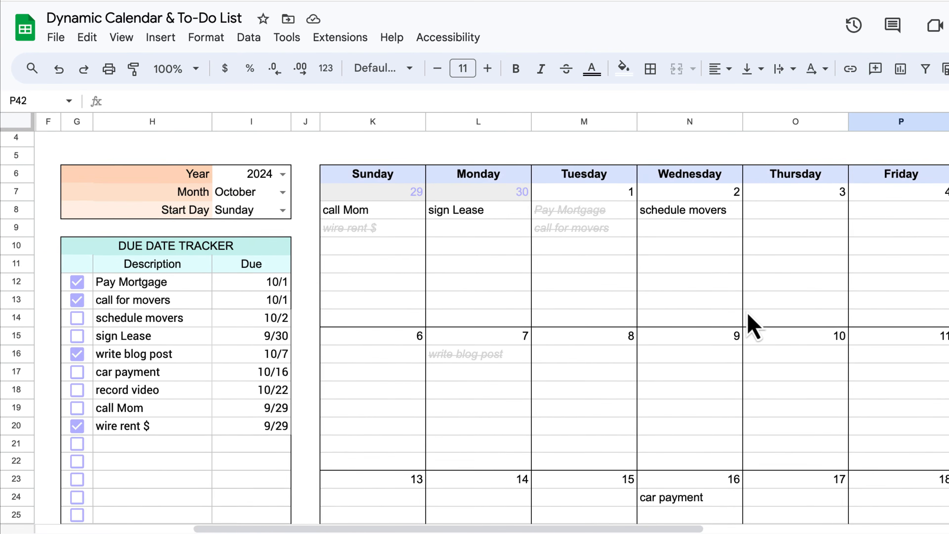
{"action": "scroll", "coordinate": [753, 325], "scroll_direction": "left", "scroll_amount": 1}
{"action": "scroll", "coordinate": [752, 325], "scroll_direction": "up", "scroll_amount": 1}
{"action": "scroll", "coordinate": [752, 326], "scroll_direction": "right", "scroll_amount": 2}
{"action": "scroll", "coordinate": [753, 325], "scroll_direction": "down", "scroll_amount": 1}
{"action": "scroll", "coordinate": [752, 325], "scroll_direction": "up", "scroll_amount": 1}
{"action": "scroll", "coordinate": [752, 325], "scroll_direction": "left", "scroll_amount": 1}
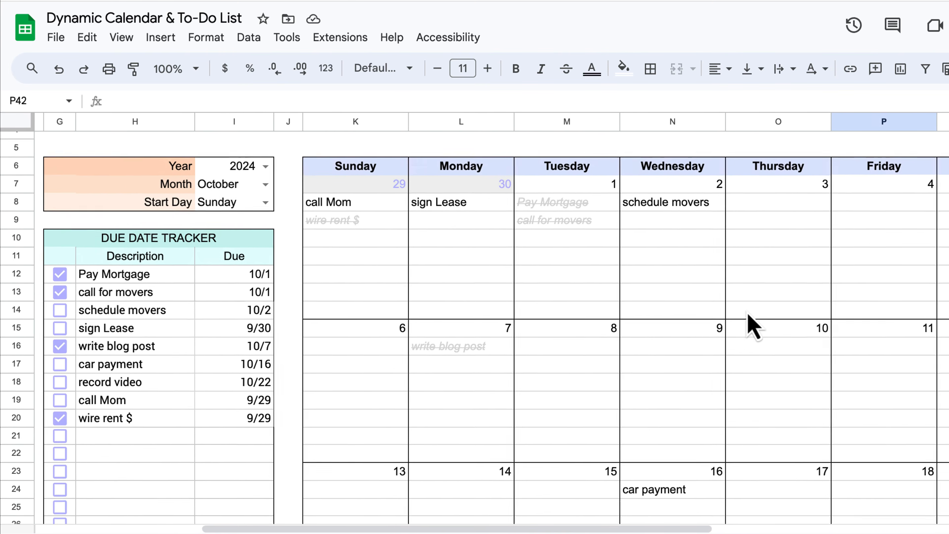
{"action": "scroll", "coordinate": [753, 326], "scroll_direction": "up", "scroll_amount": 2}
{"action": "scroll", "coordinate": [752, 325], "scroll_direction": "left", "scroll_amount": 1}
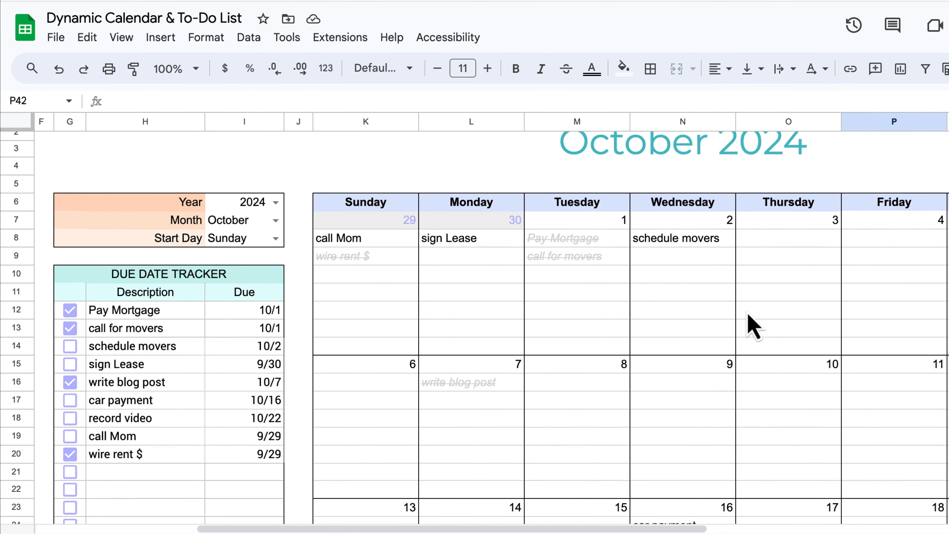
{"action": "scroll", "coordinate": [751, 323], "scroll_direction": "up", "scroll_amount": 1}
{"action": "scroll", "coordinate": [751, 324], "scroll_direction": "left", "scroll_amount": 1}
Hide the helper columns A through D.
{"action": "scroll", "coordinate": [747, 322], "scroll_direction": "left", "scroll_amount": 10}
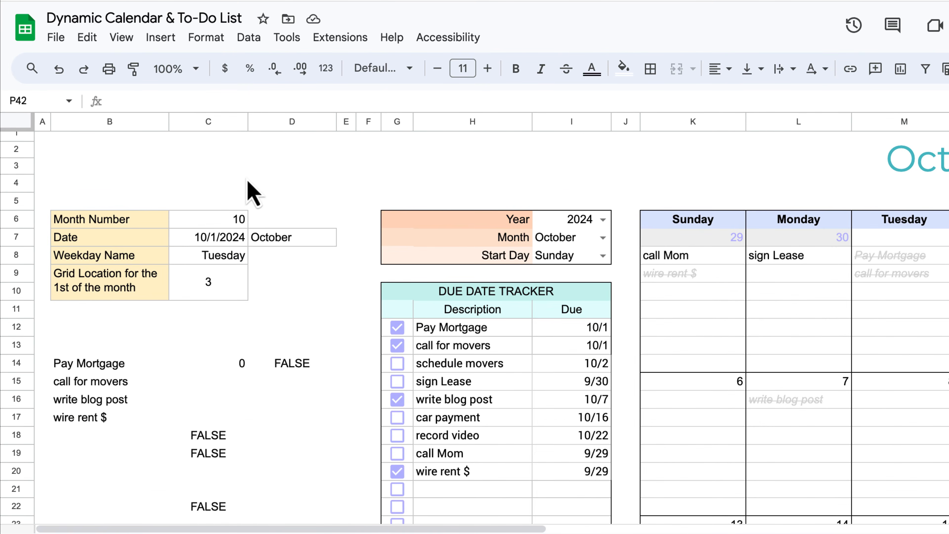
{"action": "left_click", "coordinate": [44, 123]}
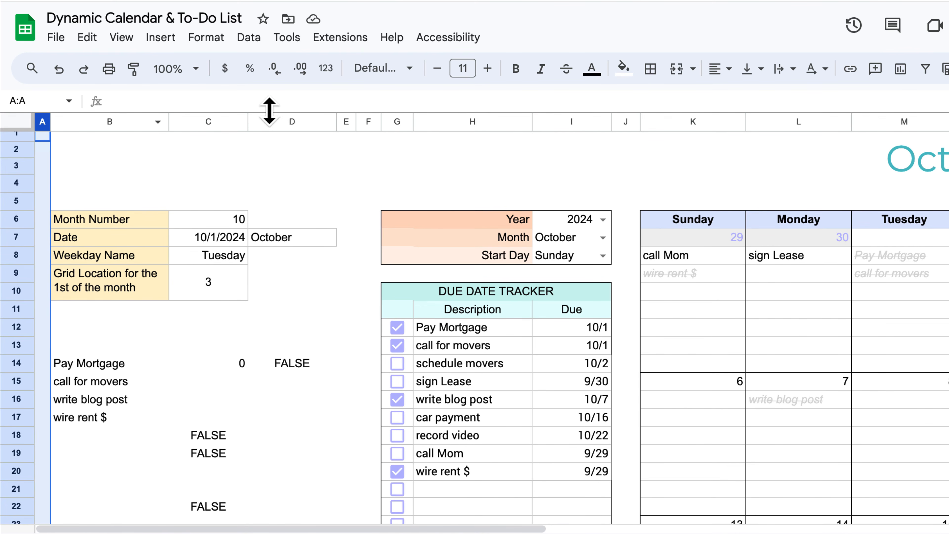
{"action": "left_click", "coordinate": [311, 123], "text": "shift"}
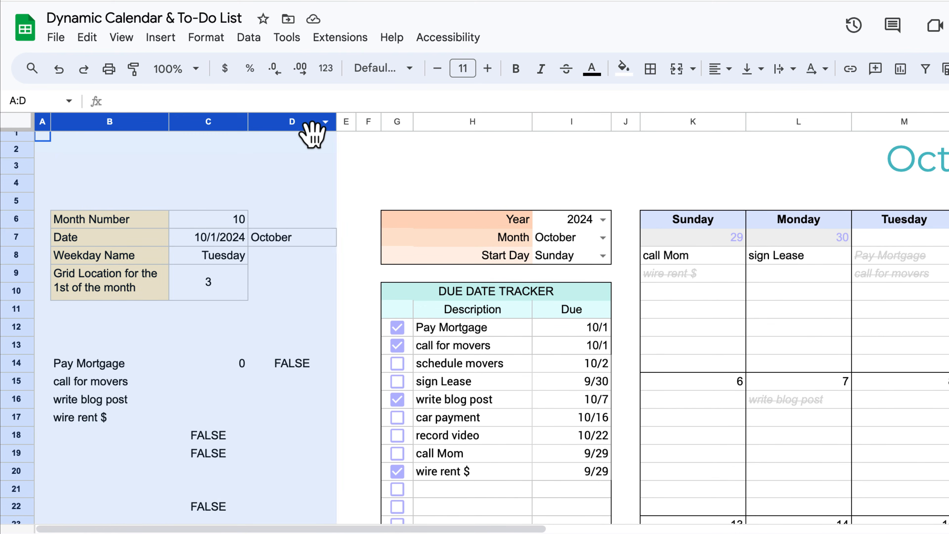
{"action": "right_click", "coordinate": [311, 125]}
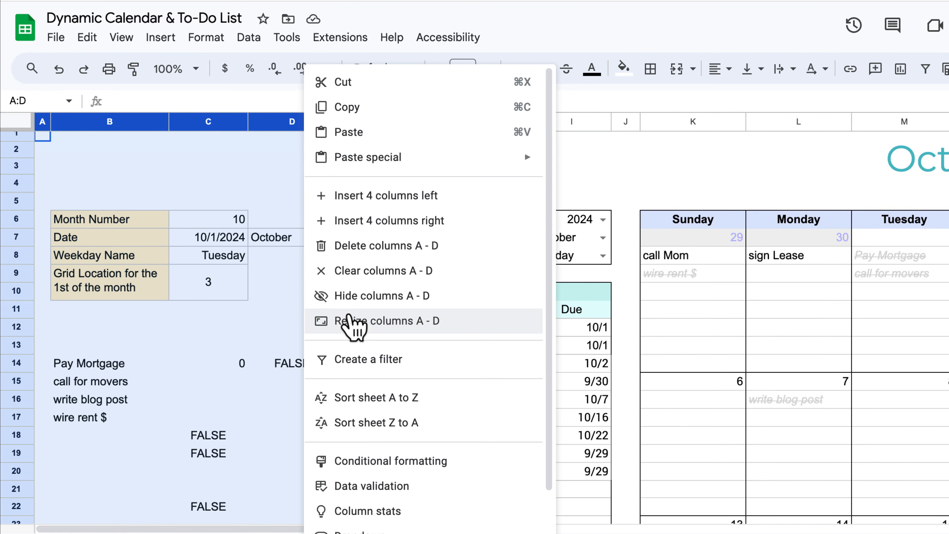
{"action": "left_click", "coordinate": [350, 297]}
Examine the October 2024 calendar's upper weeks and the Due Date Tracker with the helper columns hidden.
{"action": "scroll", "coordinate": [514, 388], "scroll_direction": "right", "scroll_amount": 4}
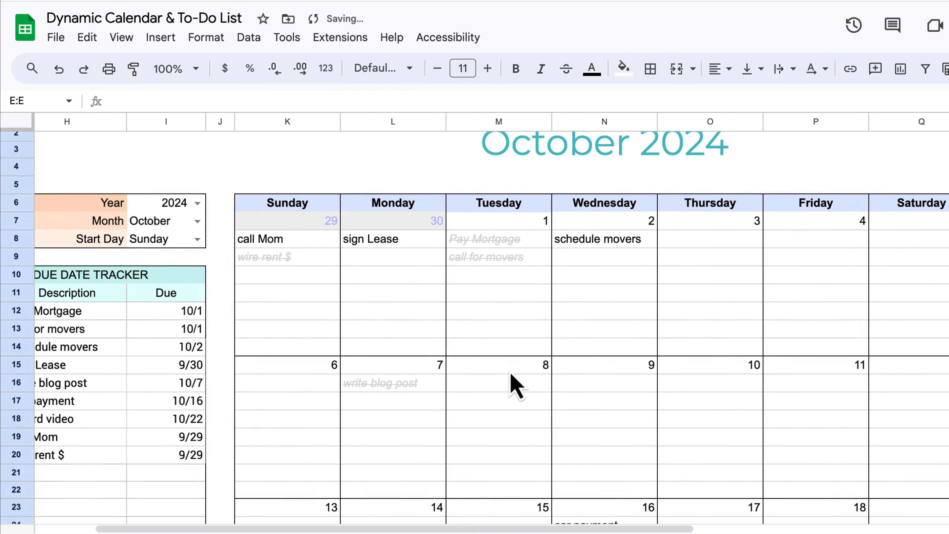
{"action": "scroll", "coordinate": [512, 381], "scroll_direction": "down", "scroll_amount": 2}
{"action": "scroll", "coordinate": [516, 387], "scroll_direction": "up", "scroll_amount": 2}
{"action": "scroll", "coordinate": [516, 387], "scroll_direction": "left", "scroll_amount": 1}
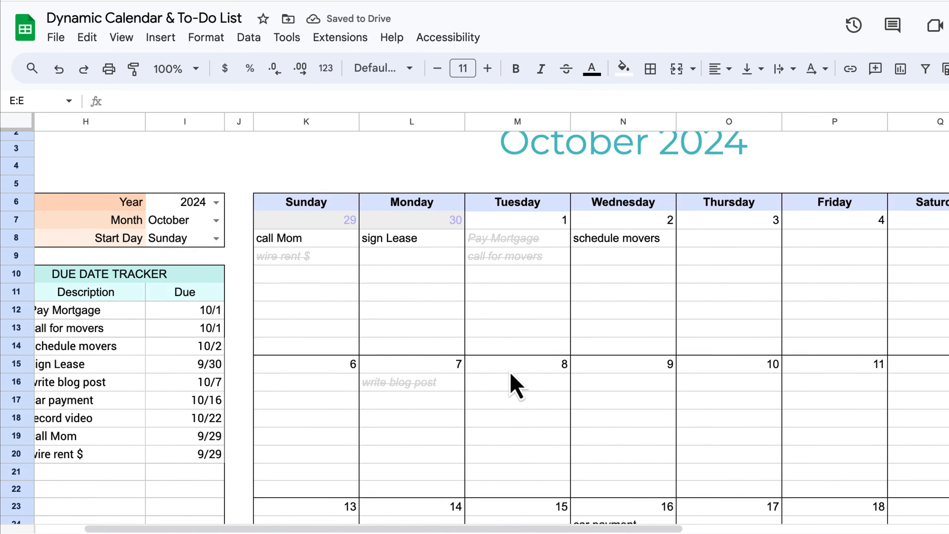
{"action": "scroll", "coordinate": [514, 387], "scroll_direction": "down", "scroll_amount": 2}
{"action": "scroll", "coordinate": [514, 387], "scroll_direction": "left", "scroll_amount": 1}
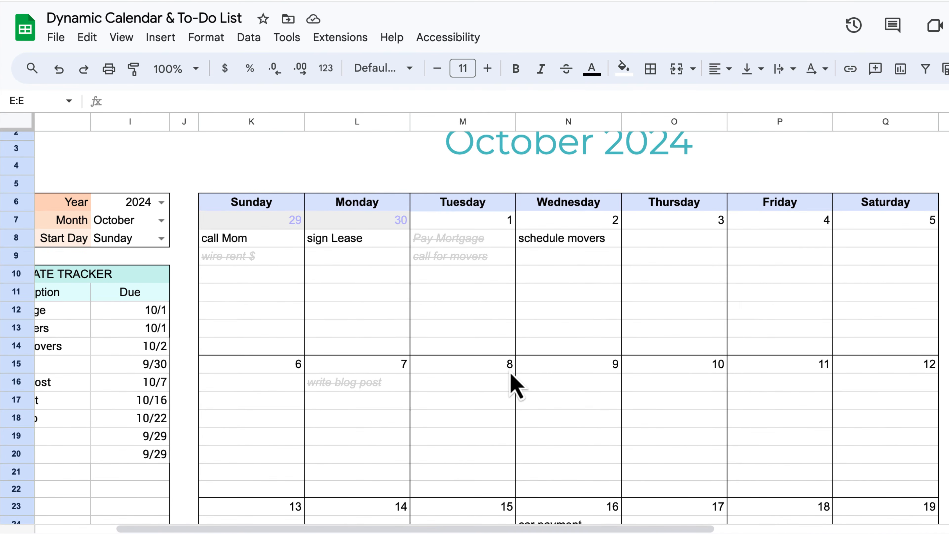
{"action": "scroll", "coordinate": [515, 387], "scroll_direction": "up", "scroll_amount": 2}
{"action": "scroll", "coordinate": [516, 387], "scroll_direction": "left", "scroll_amount": 3}
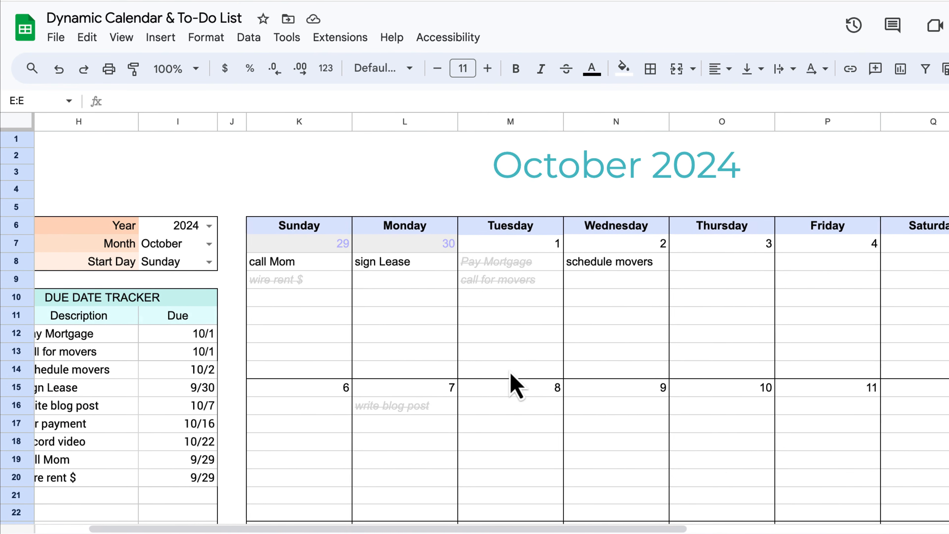
{"action": "scroll", "coordinate": [515, 387], "scroll_direction": "left", "scroll_amount": 3}
{"action": "scroll", "coordinate": [515, 387], "scroll_direction": "down", "scroll_amount": 1}
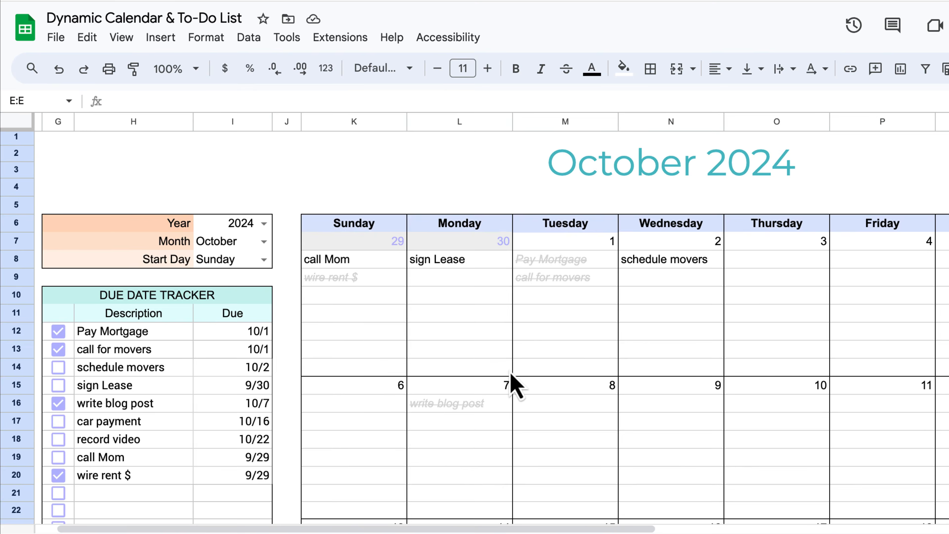
{"action": "scroll", "coordinate": [516, 387], "scroll_direction": "right", "scroll_amount": 3}
{"action": "scroll", "coordinate": [515, 387], "scroll_direction": "down", "scroll_amount": 1}
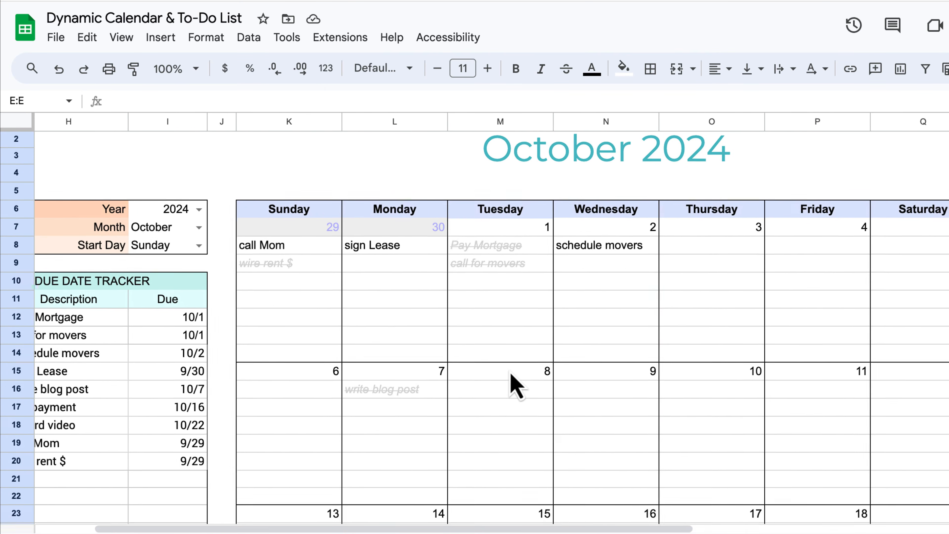
{"action": "scroll", "coordinate": [515, 387], "scroll_direction": "down", "scroll_amount": 1}
{"action": "scroll", "coordinate": [516, 386], "scroll_direction": "left", "scroll_amount": 3}
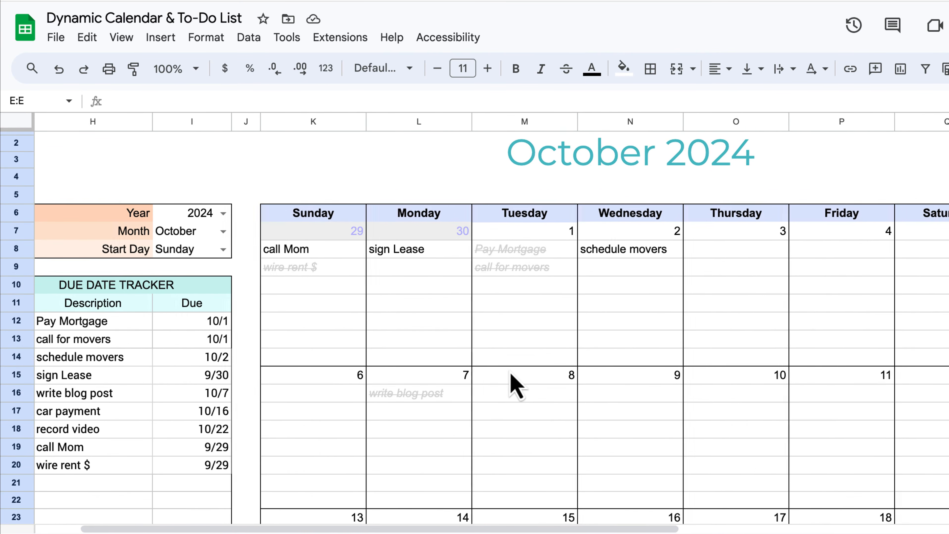
{"action": "scroll", "coordinate": [516, 387], "scroll_direction": "left", "scroll_amount": 1}
{"action": "scroll", "coordinate": [516, 387], "scroll_direction": "up", "scroll_amount": 1}
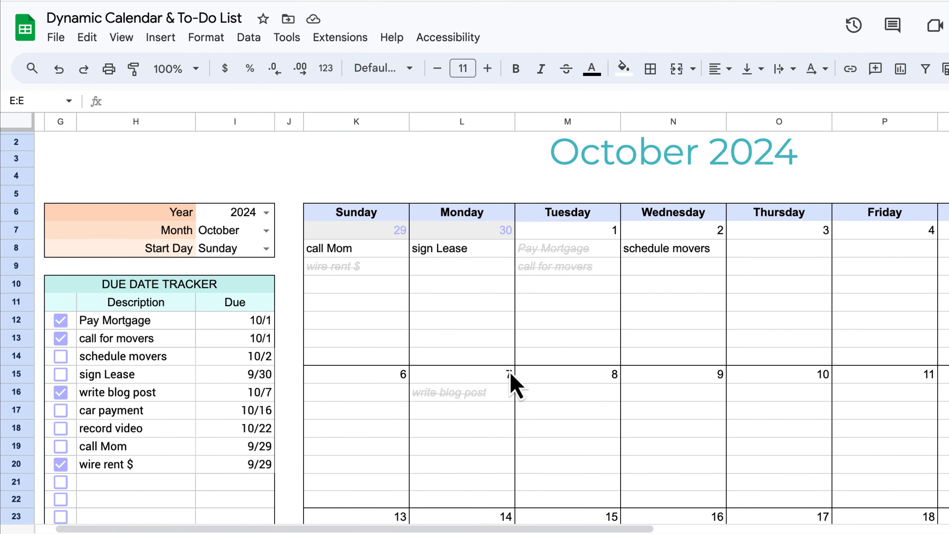
{"action": "scroll", "coordinate": [511, 378], "scroll_direction": "down", "scroll_amount": 1}
{"action": "scroll", "coordinate": [511, 377], "scroll_direction": "right", "scroll_amount": 1}
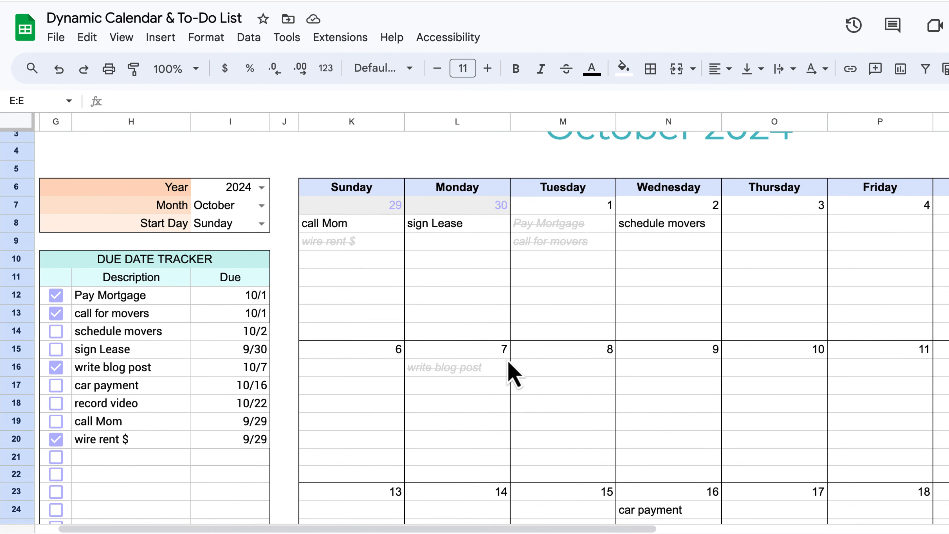
{"action": "scroll", "coordinate": [514, 375], "scroll_direction": "up", "scroll_amount": 1}
{"action": "scroll", "coordinate": [513, 375], "scroll_direction": "left", "scroll_amount": 1}
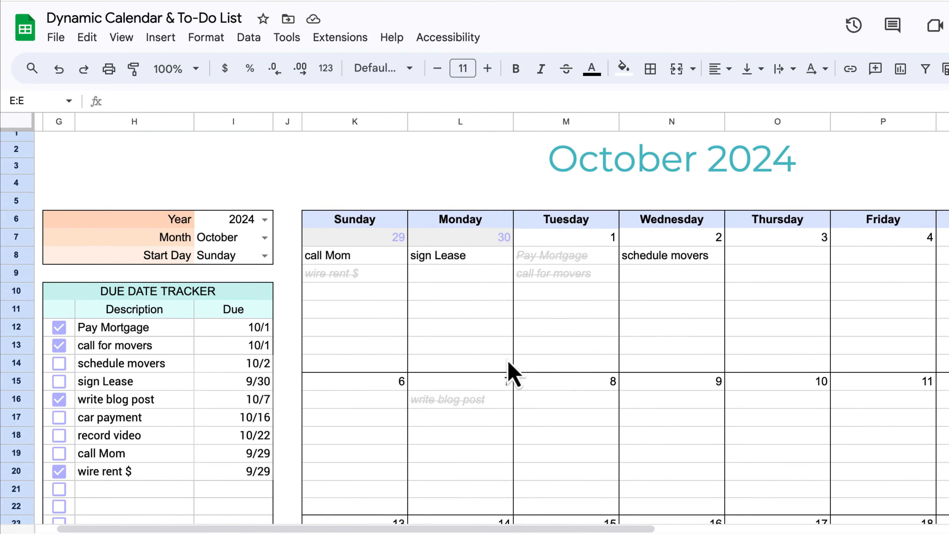
{"action": "scroll", "coordinate": [513, 375], "scroll_direction": "down", "scroll_amount": 1}
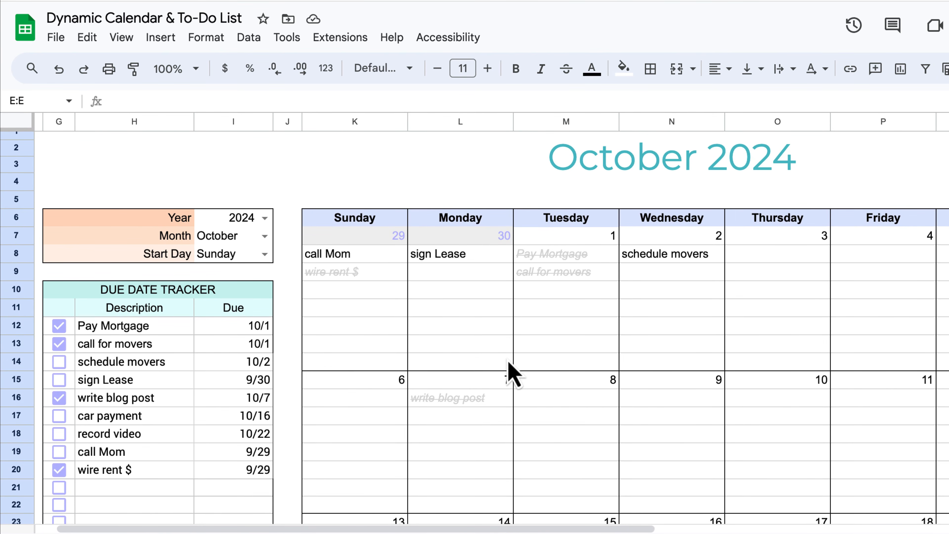